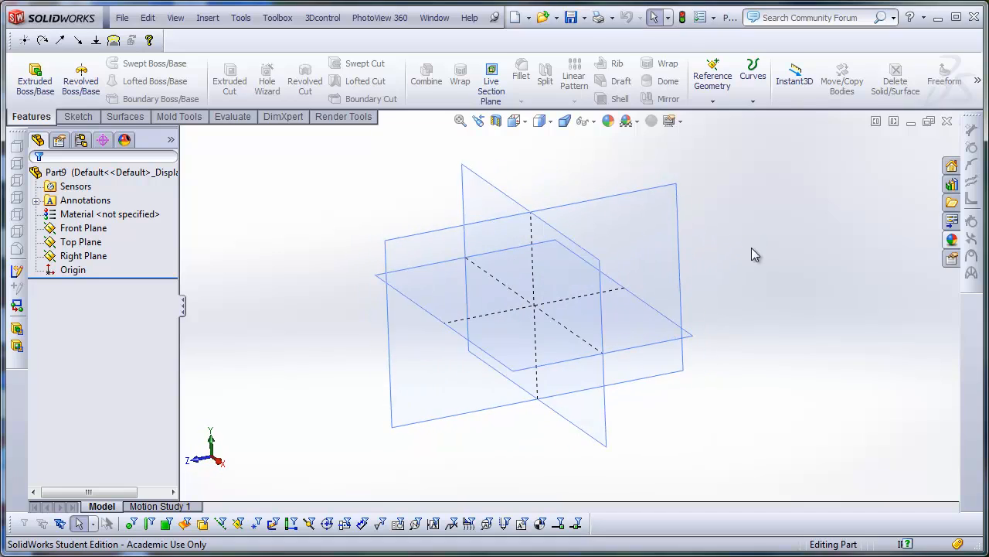
Start a sketch on the Right Plane and insert IKEA_Watering_Can_Side_small.jpg as a sketch picture
click(641, 209)
click(702, 161)
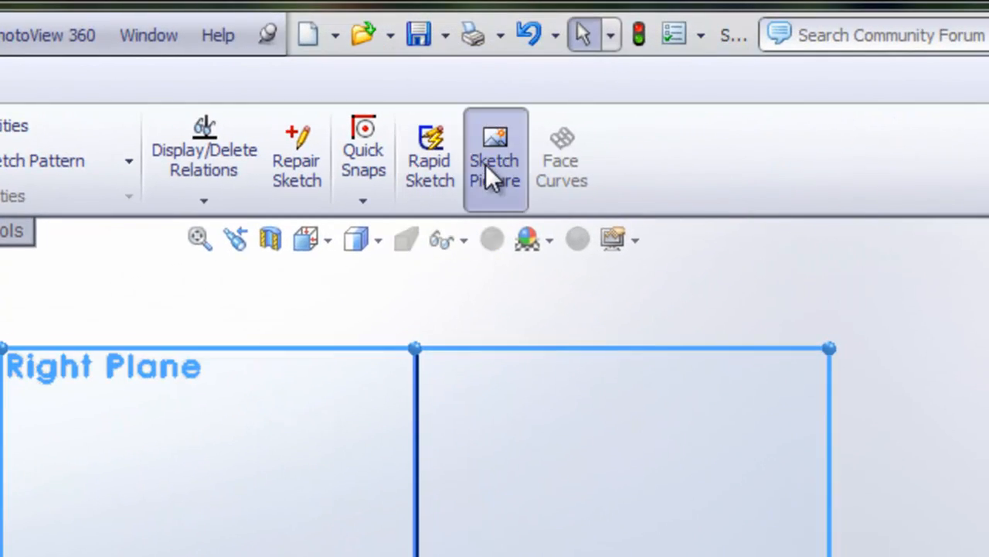
click(486, 164)
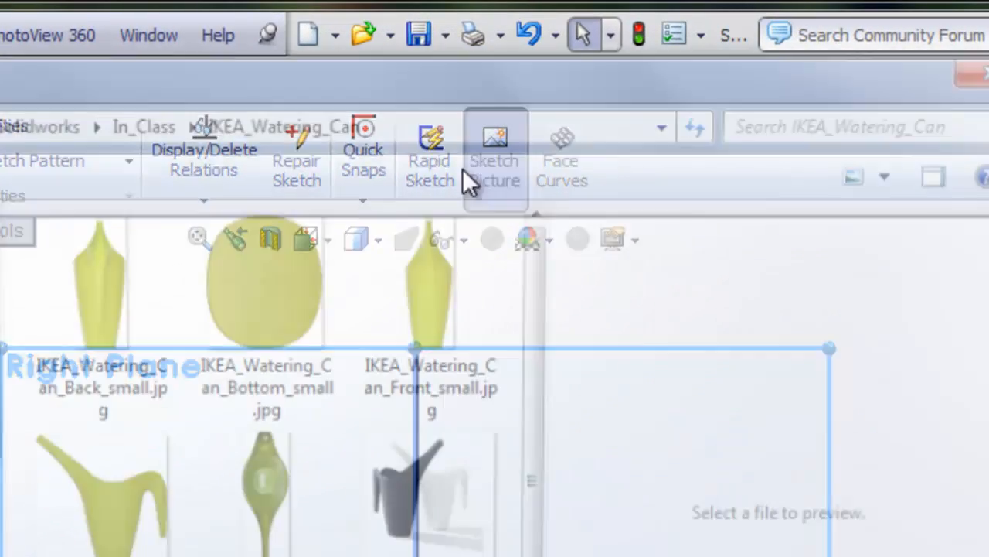
click(91, 494)
key(Return)
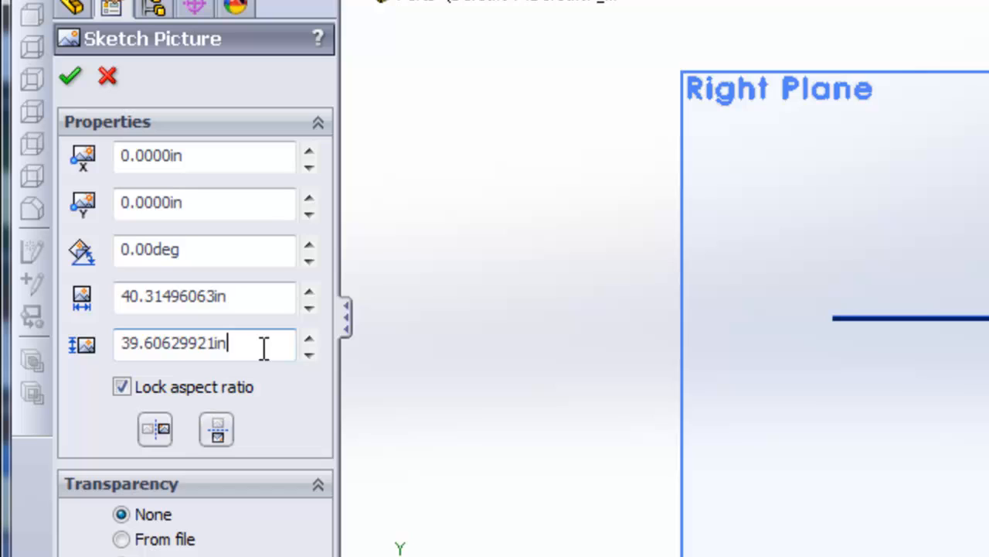
Set the side picture's height to 13 in, unlock its aspect ratio and set its width to 13.5 in
drag(263, 348, 122, 343)
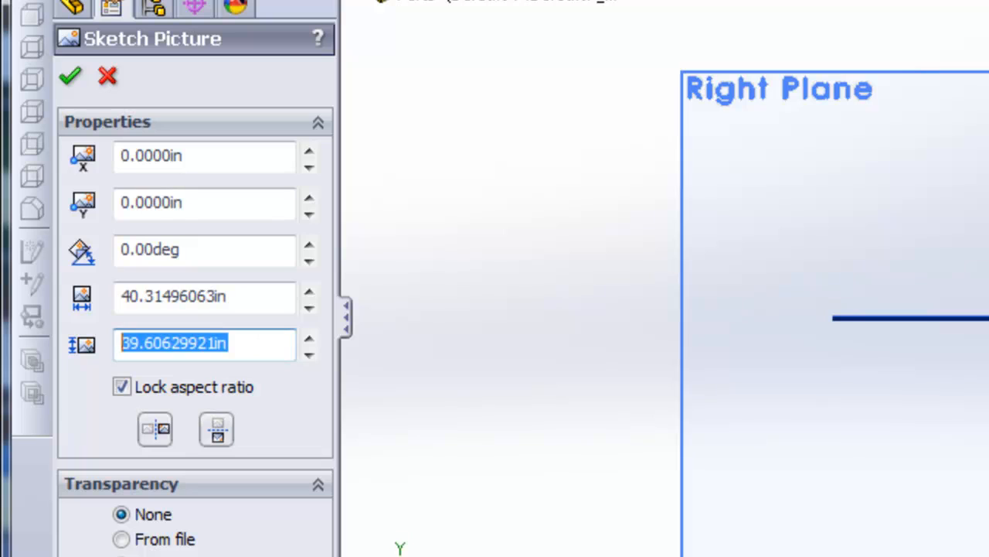
text(13.0000in)
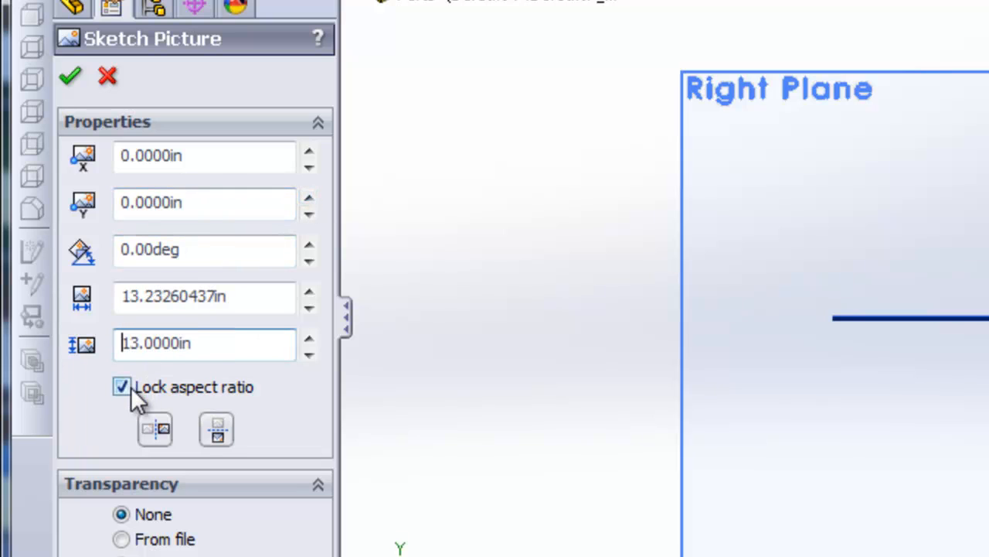
click(119, 388)
drag(260, 300, 139, 309)
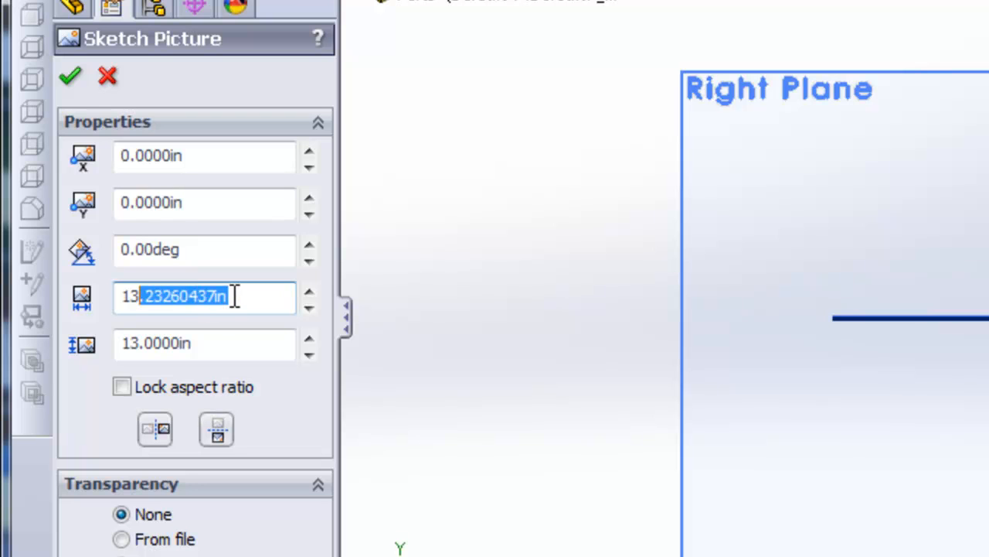
text(.5000in)
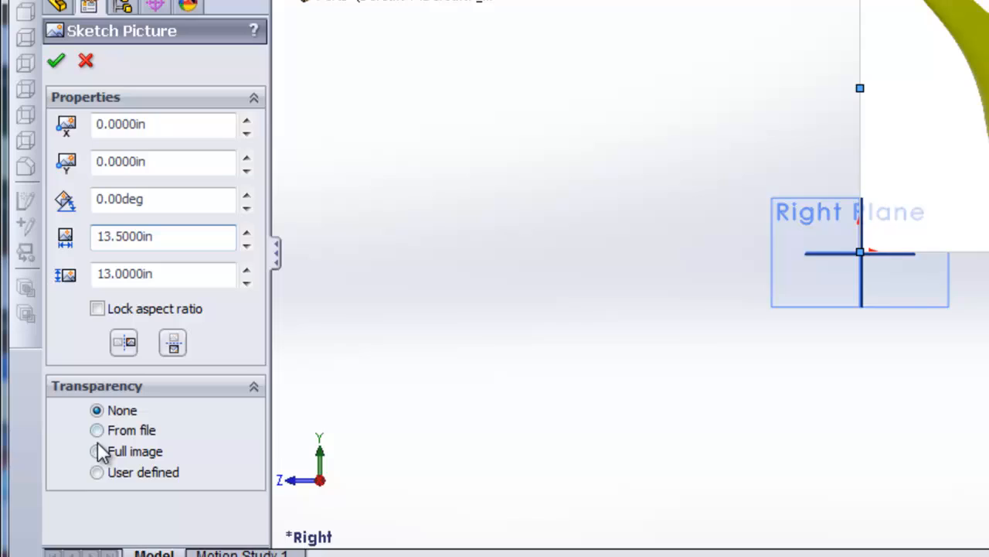
Give the side picture full-image transparency of 0.40 and accept the picture settings
click(97, 448)
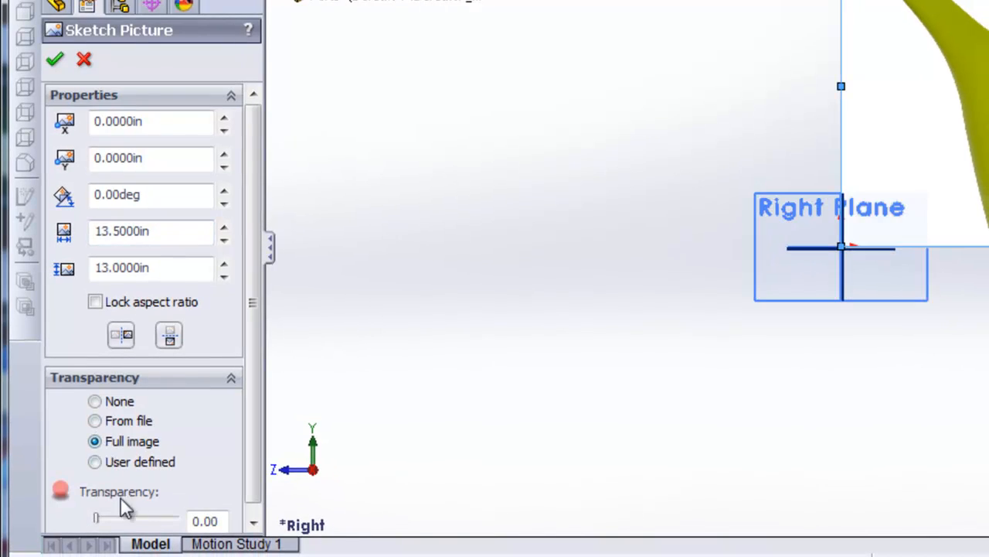
drag(96, 517, 128, 517)
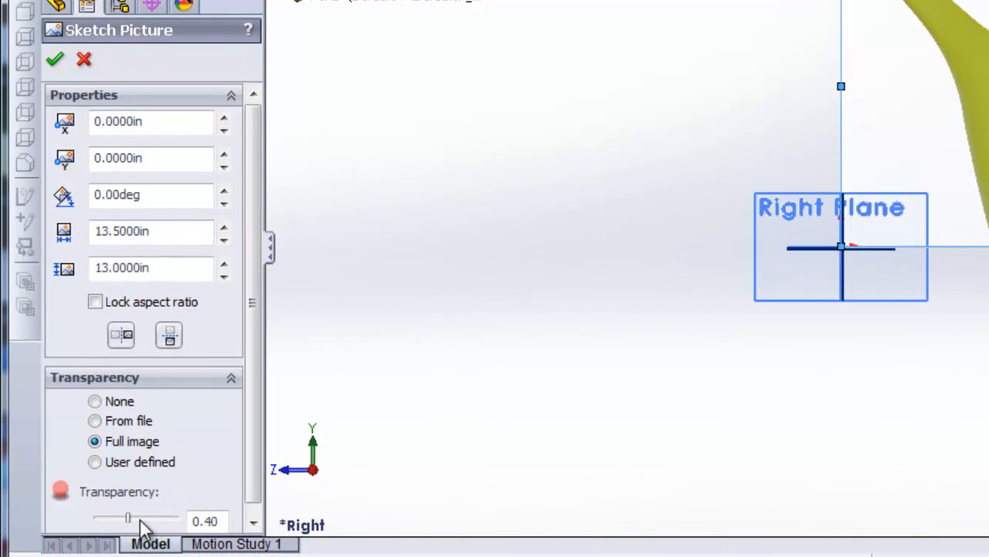
click(55, 62)
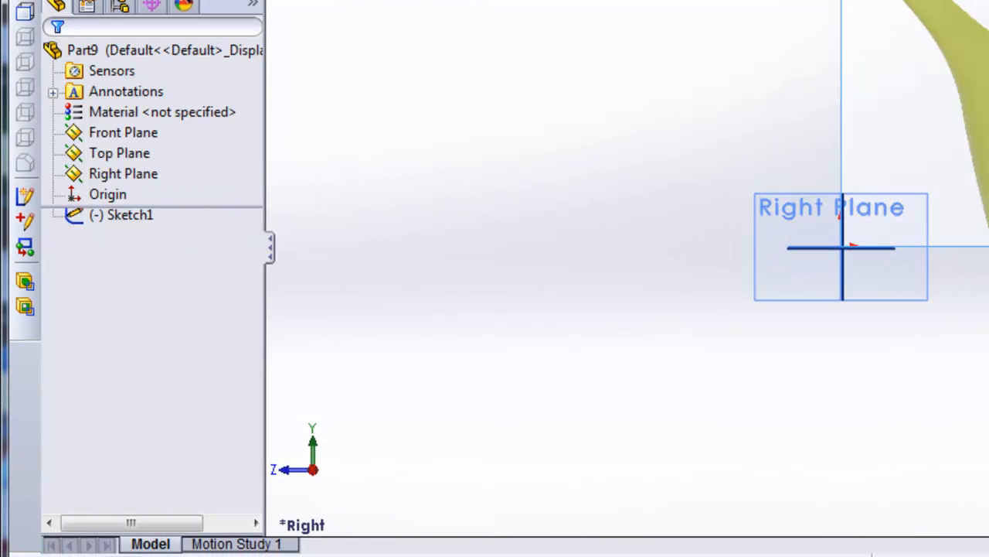
Rename the sketch holding the side picture to "Side Photo"
click(133, 219)
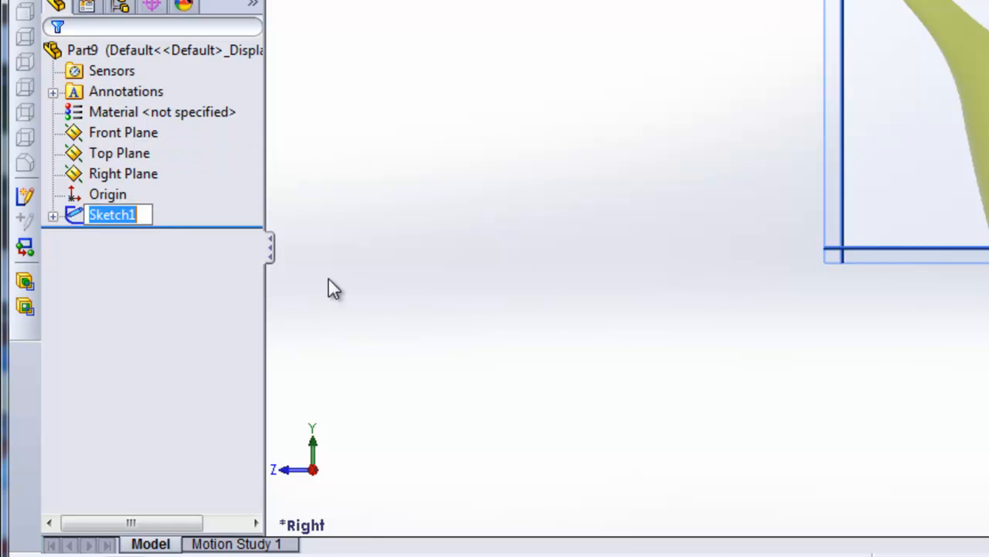
text(Side Photo)
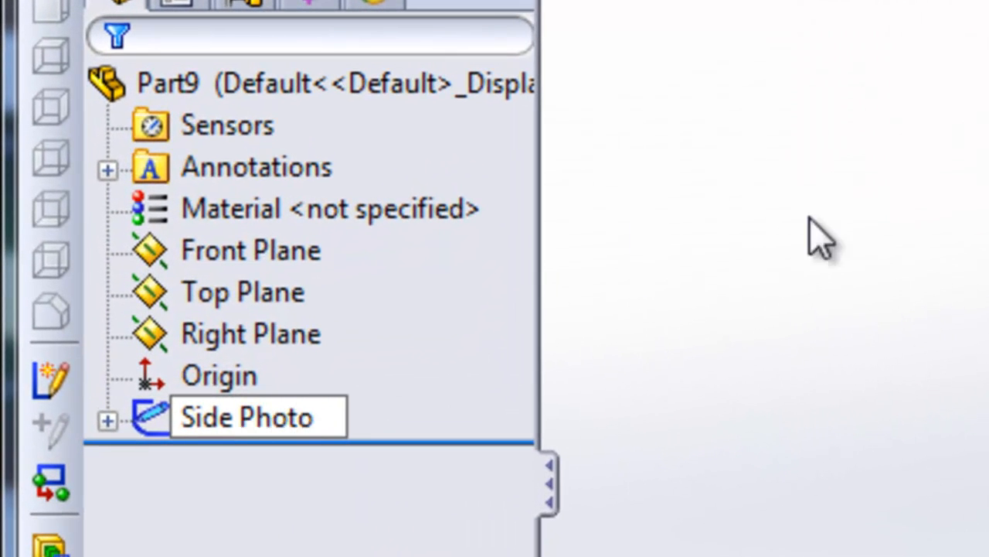
click(868, 234)
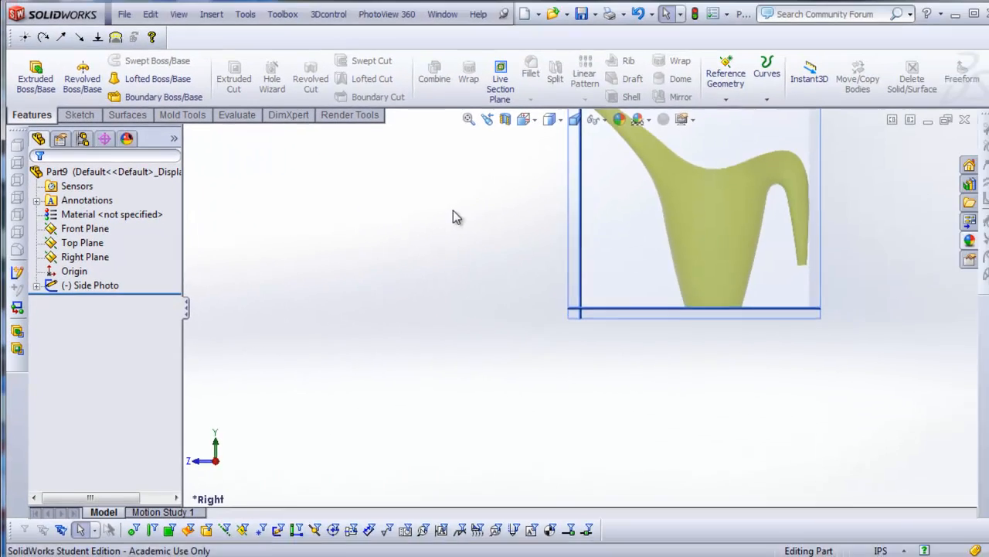
Start a sketch on the Top Plane and, in top view, insert IKEA_Watering_Can_Bottom_small.jpg as a sketch picture
middle_drag(453, 210, 636, 233)
scroll(642, 228, down, 3)
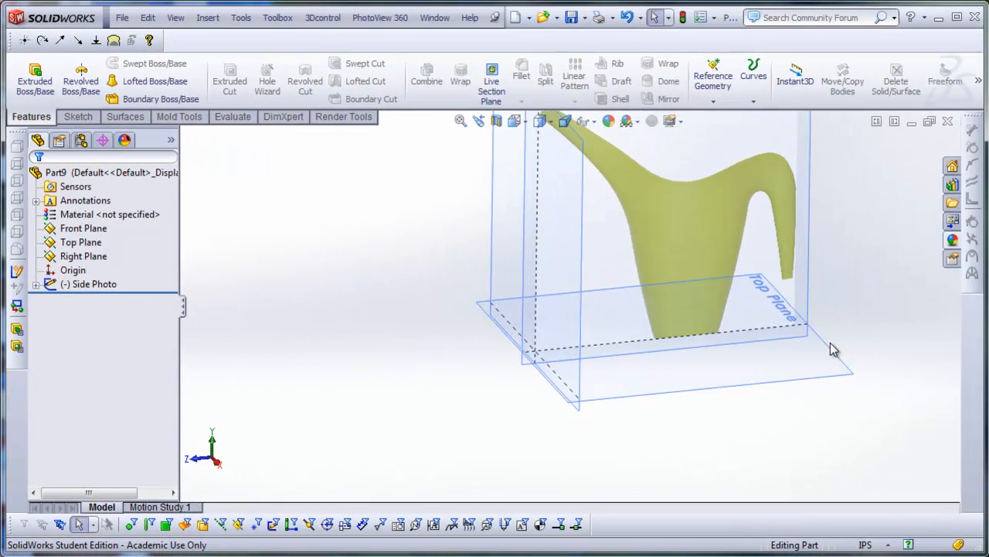
click(833, 348)
click(889, 300)
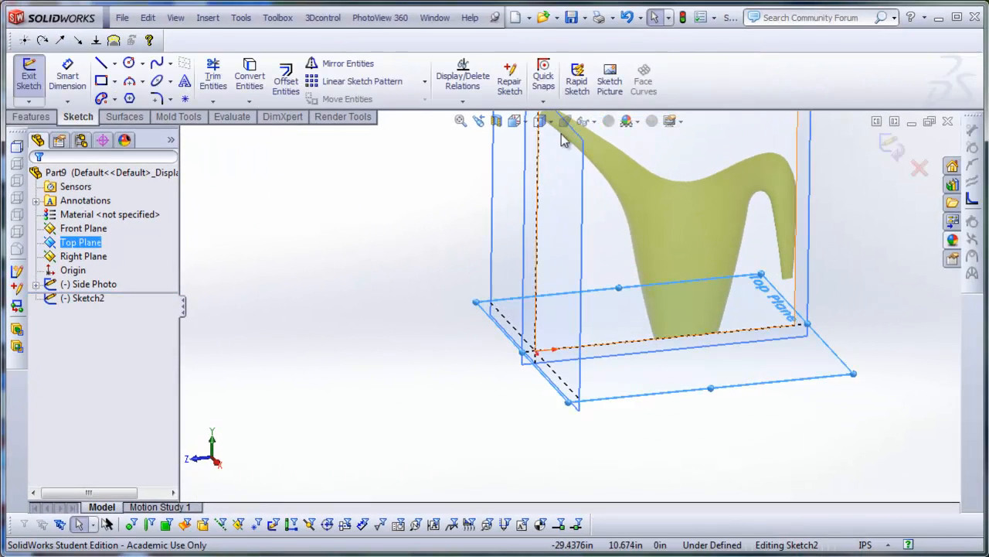
click(517, 120)
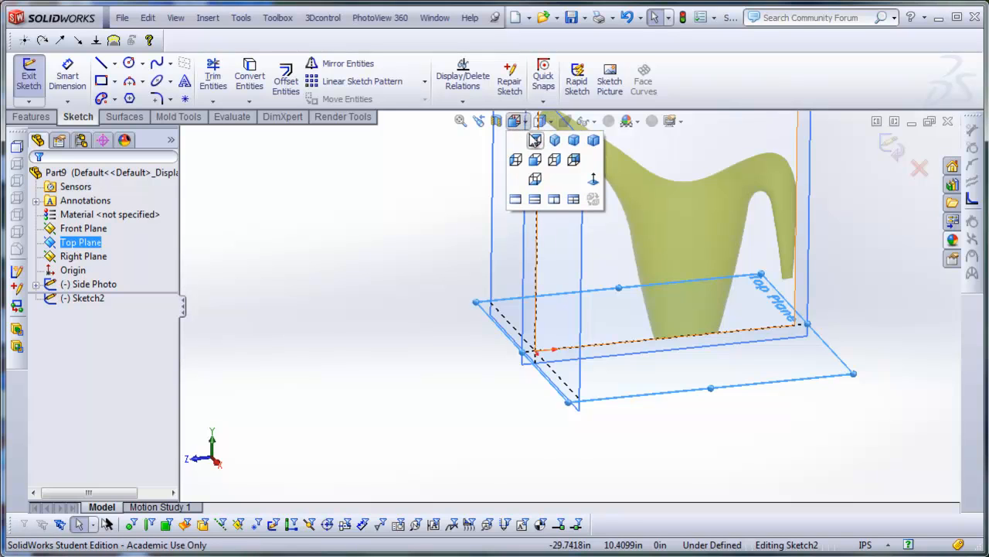
click(534, 140)
click(607, 93)
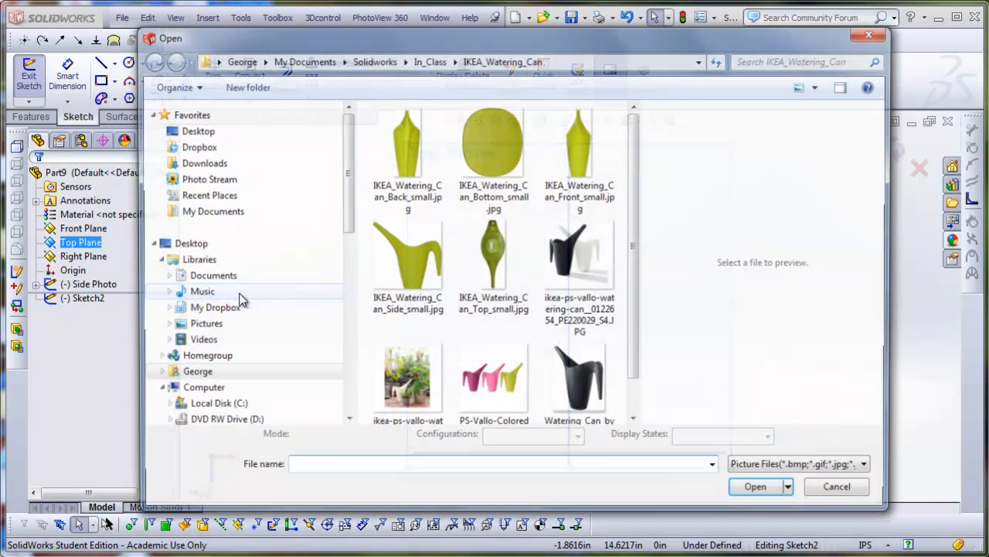
click(495, 153)
click(756, 489)
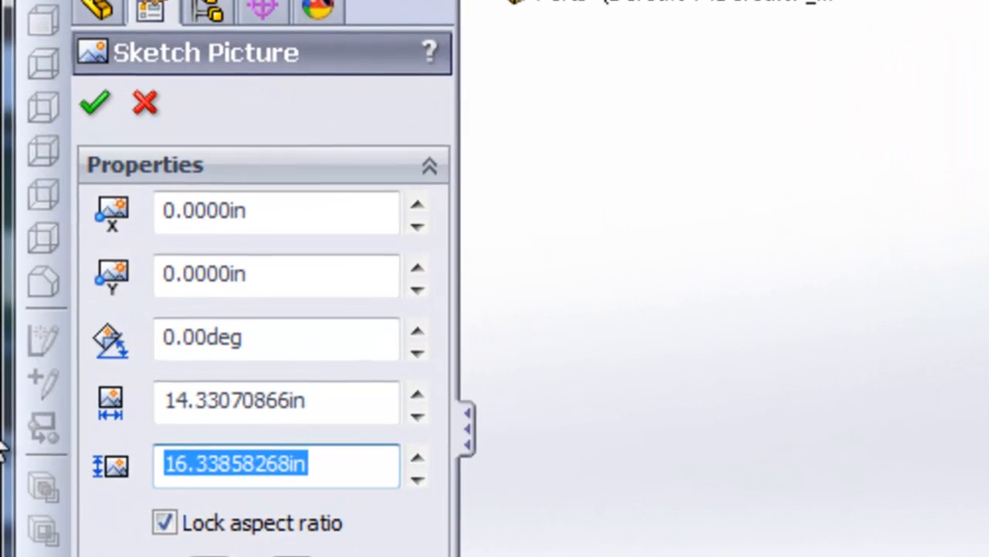
Set the bottom picture's height to 3.3 in, unlock its aspect ratio and set its width to 2.92 in
text(3.3)
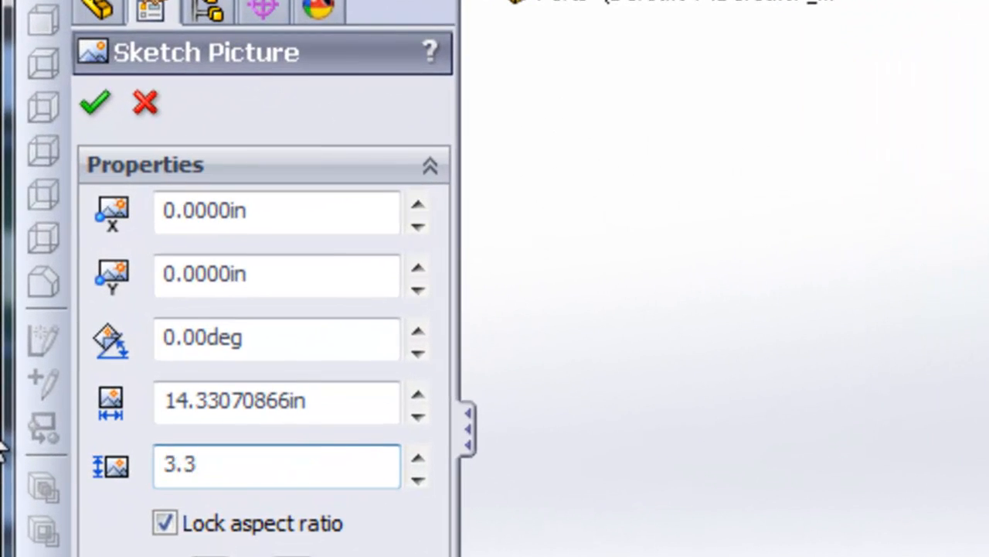
key(Return)
click(164, 523)
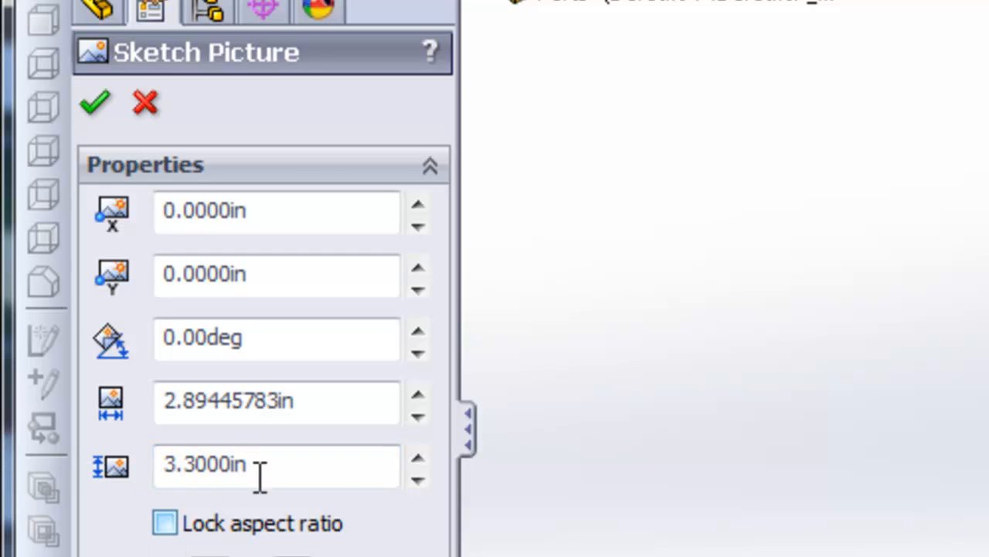
click(331, 411)
text(2.9200in)
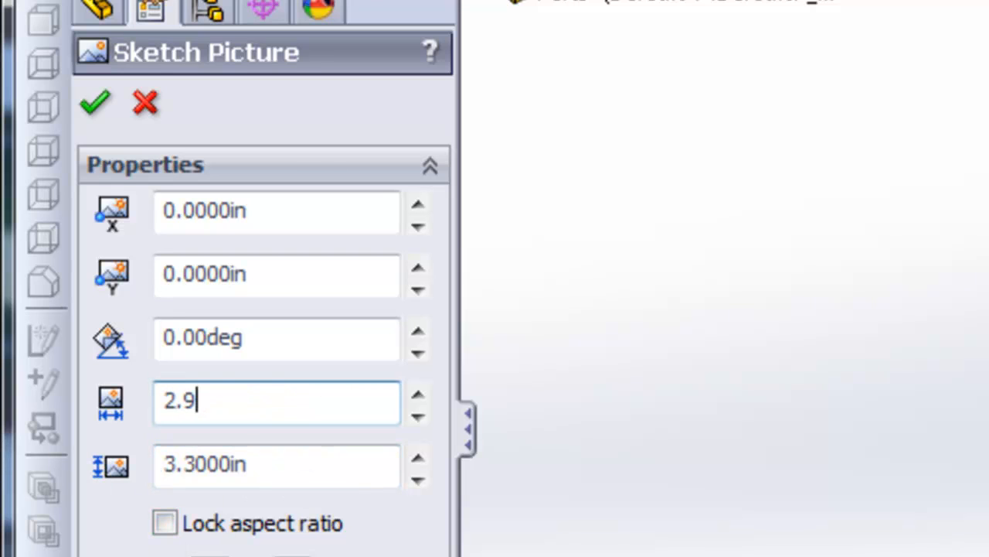
Position the bottom picture at X -1.46 in, half its width, and Y 6.2 in, and accept the settings
double_click(274, 404)
key(ctrl+c)
double_click(266, 217)
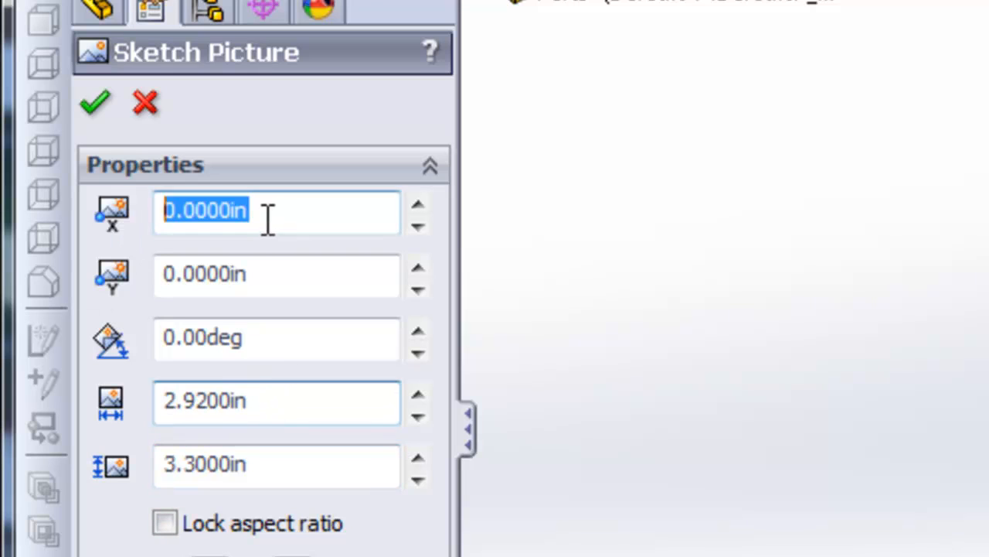
key(ctrl+v)
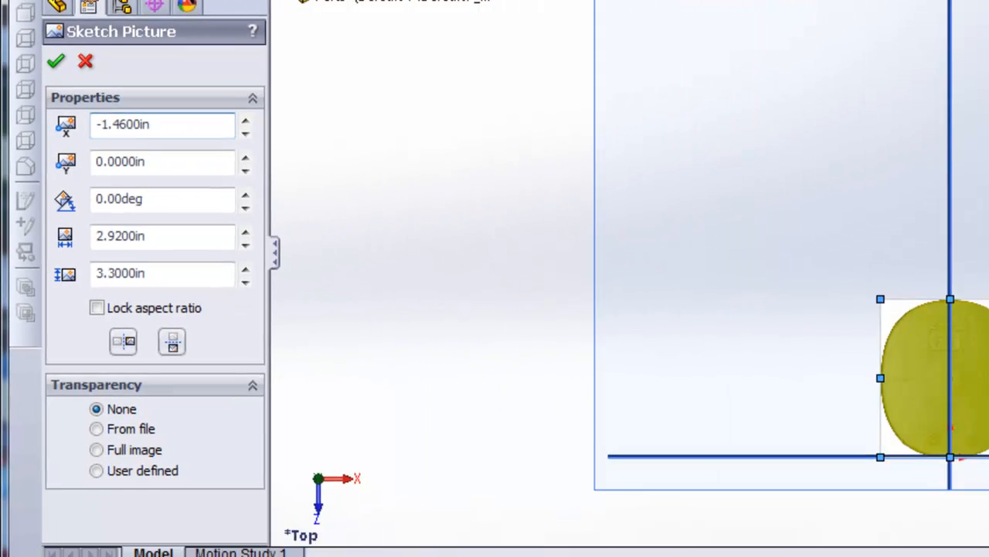
scroll(837, 326, down, 6)
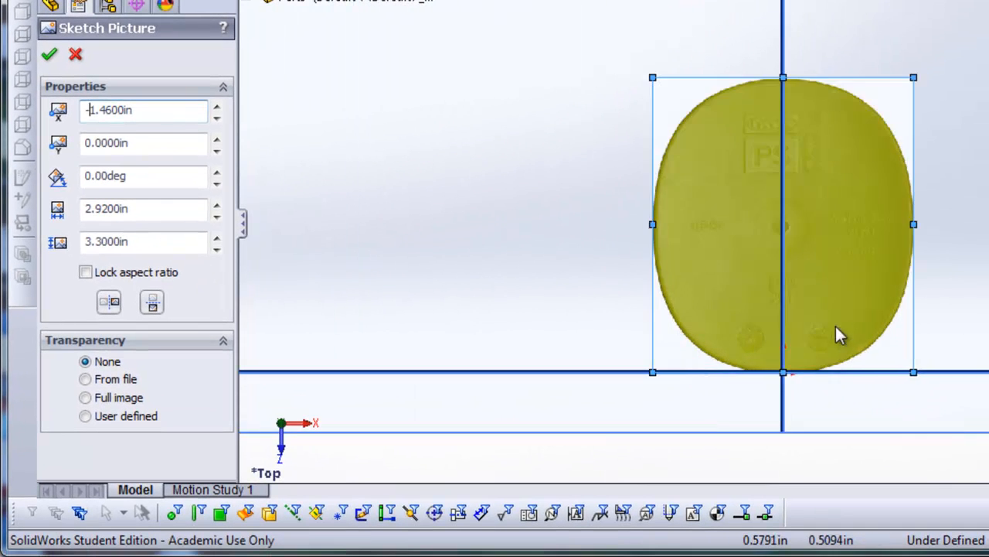
scroll(460, 225, up, 1)
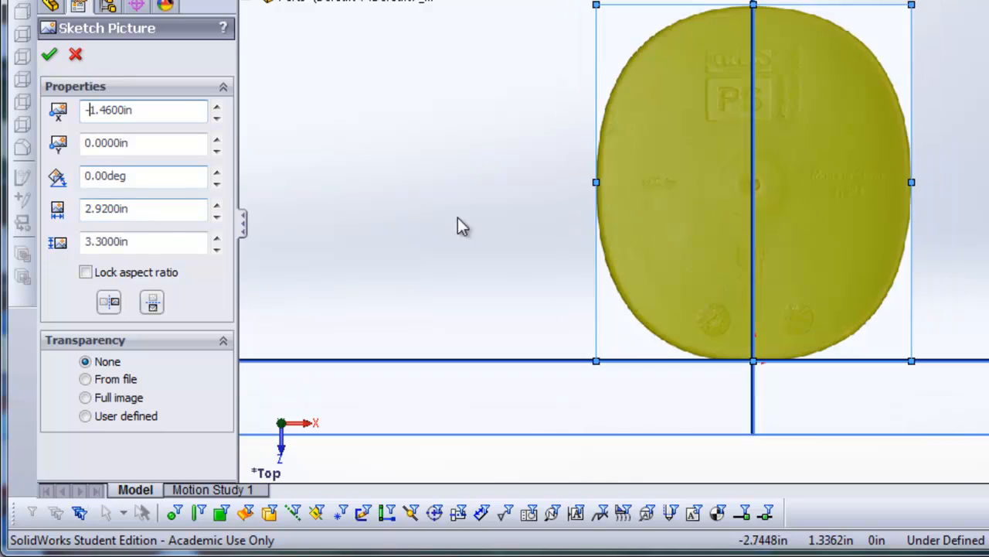
double_click(150, 143)
text(6.2)
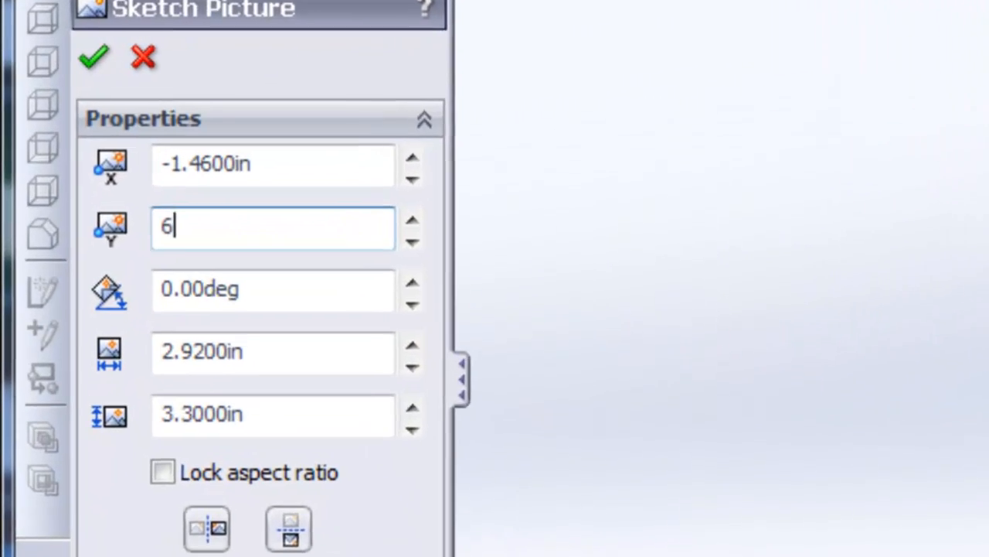
key(Return)
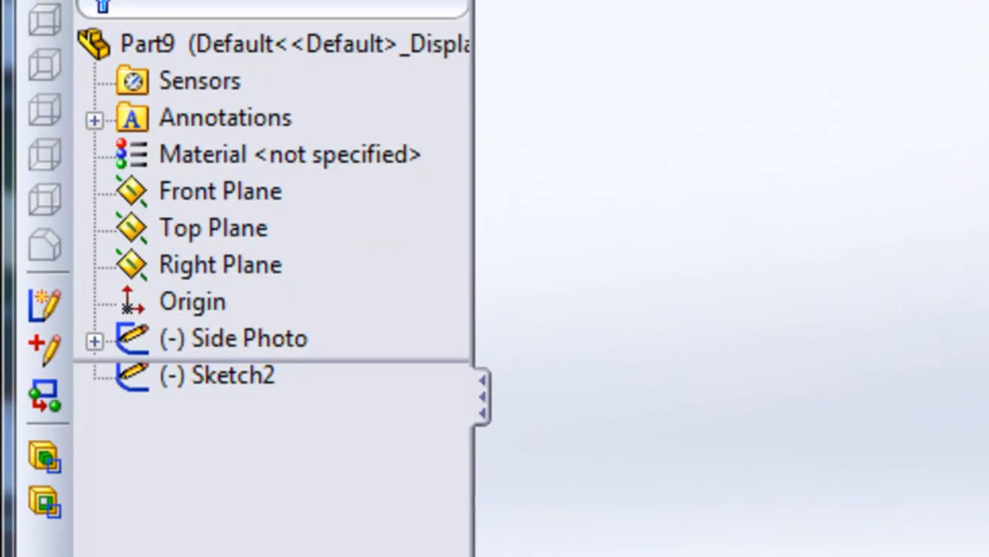
Give the bottom picture full-image transparency of 0.40 and exit its sketch
scroll(523, 263, up, 6)
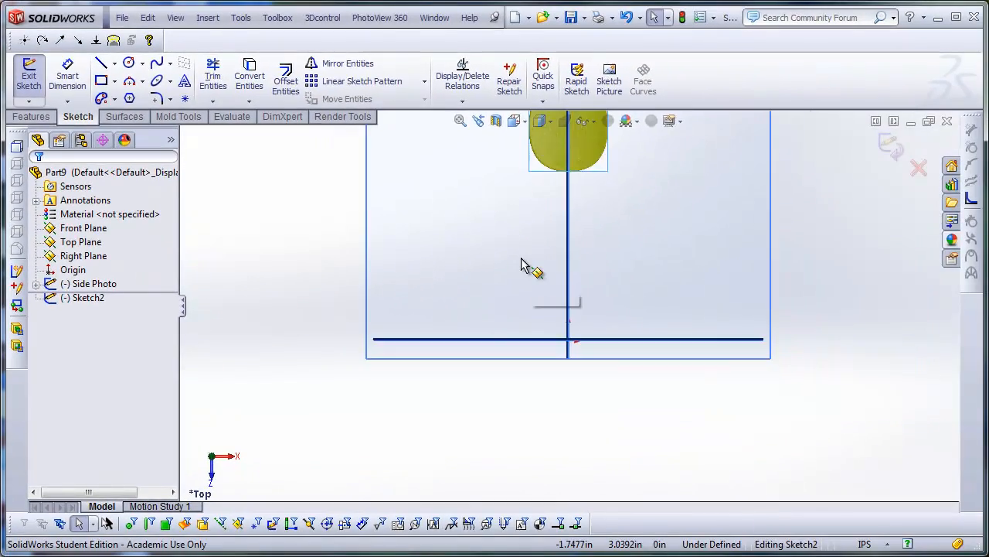
middle_drag(527, 190, 489, 144)
middle_drag(590, 252, 532, 237)
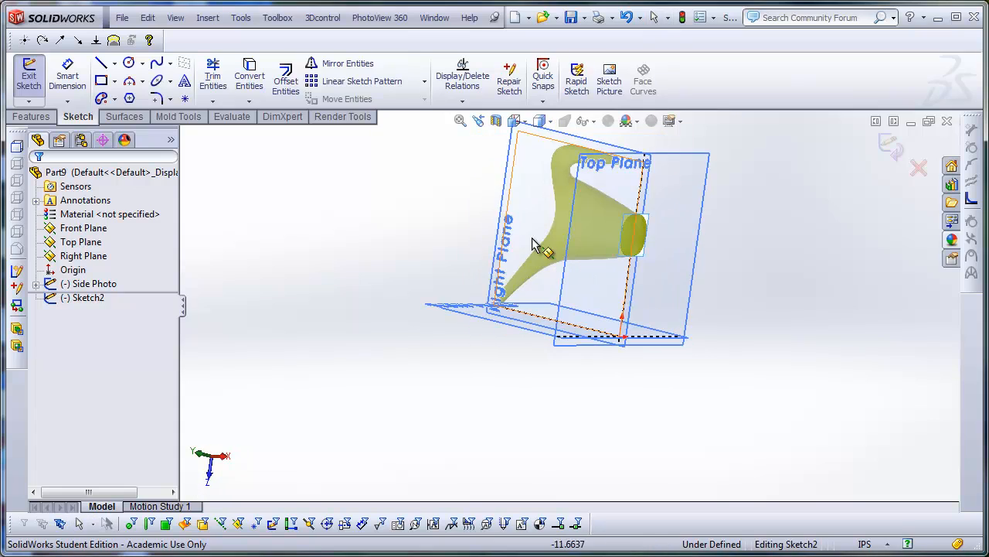
scroll(650, 223, down, 6)
scroll(653, 224, up, 1)
middle_drag(653, 224, 658, 238)
double_click(591, 249)
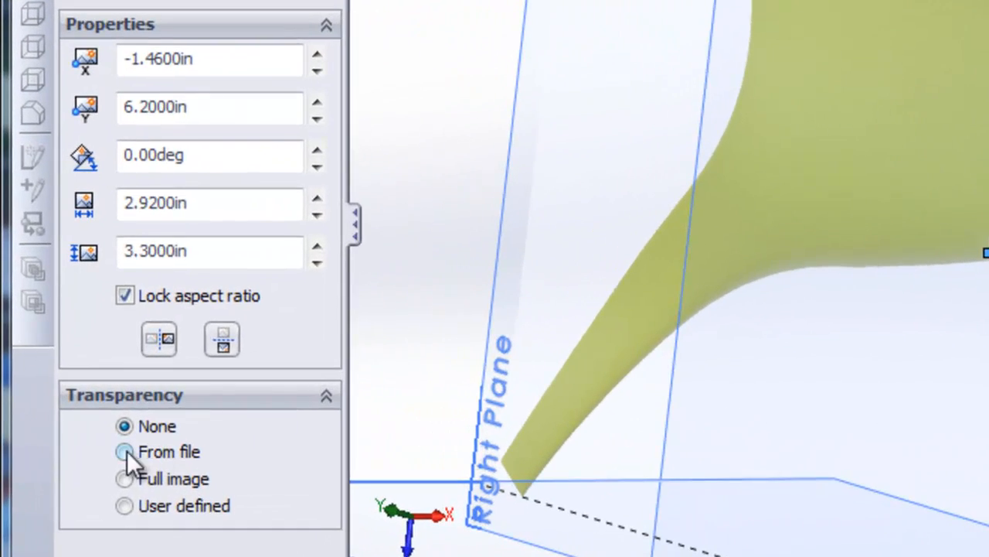
click(125, 478)
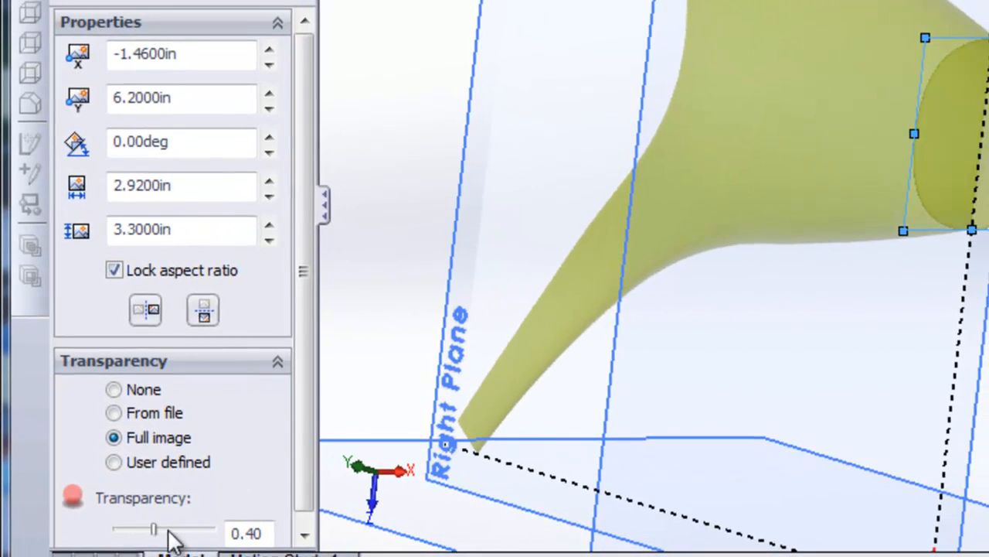
click(59, 29)
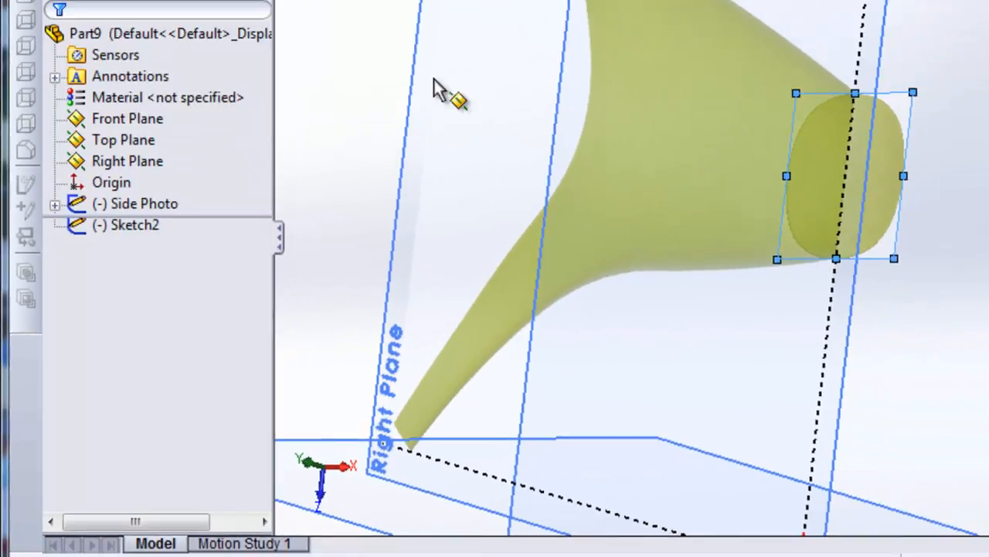
click(894, 148)
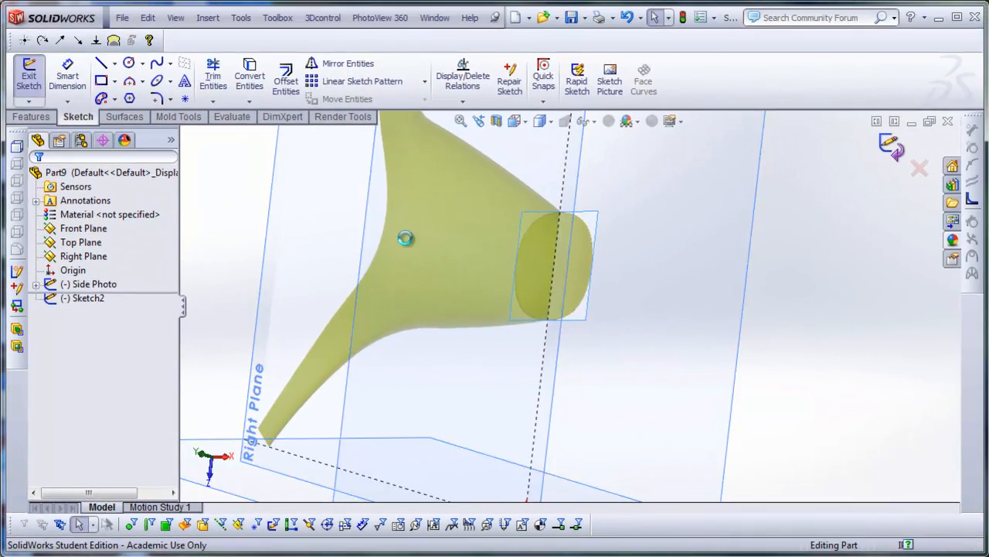
Rename the sketch holding the bottom picture as Bottom Photo
click(82, 298)
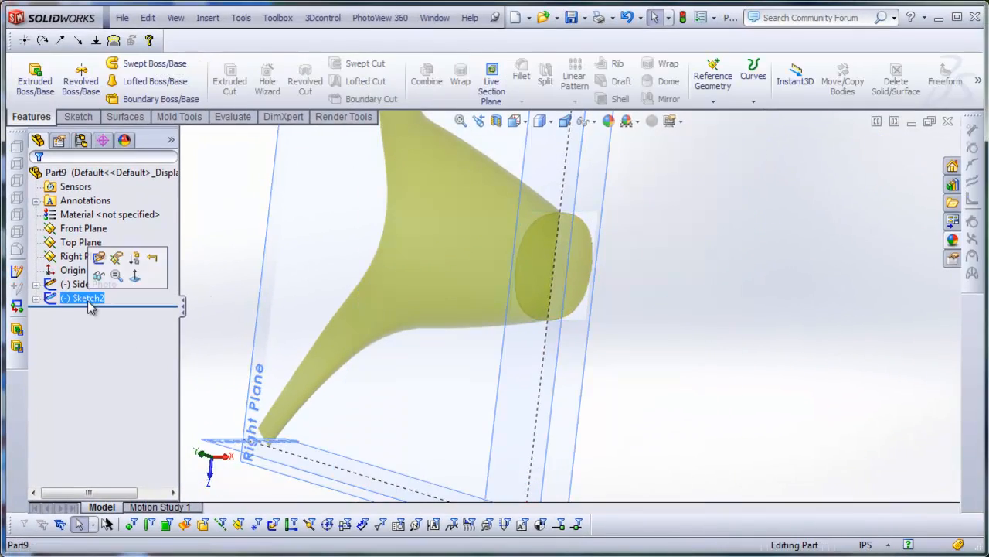
click(82, 297)
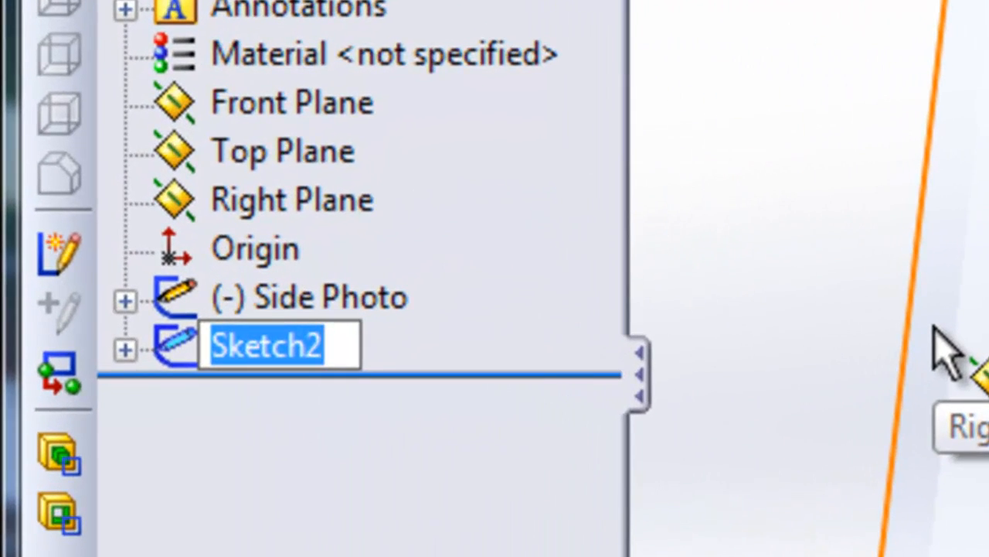
text(Bottom Photo)
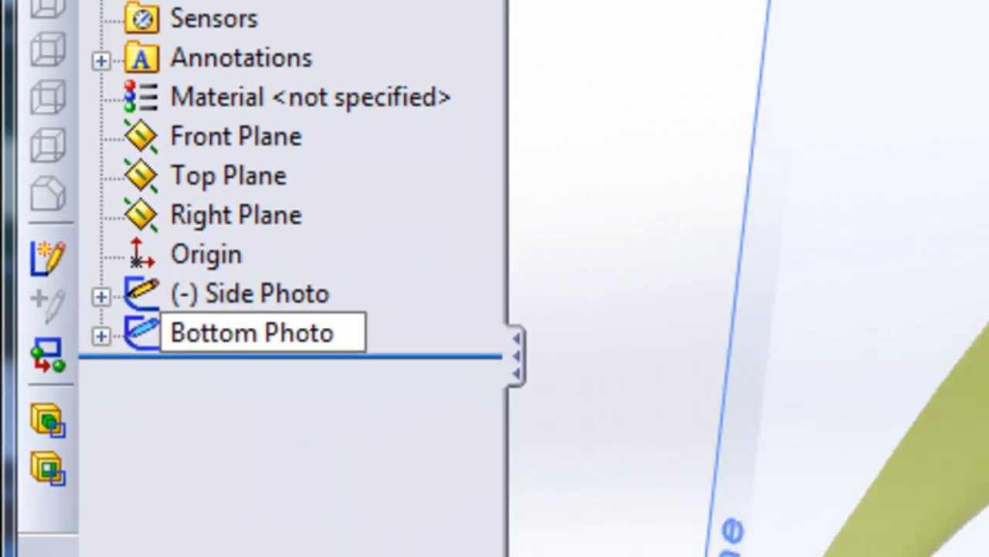
key(Return)
Start a sketch on the Front Plane and insert IKEA_Watering_Can_Front_small.jpg as a sketch picture
middle_drag(764, 341, 761, 231)
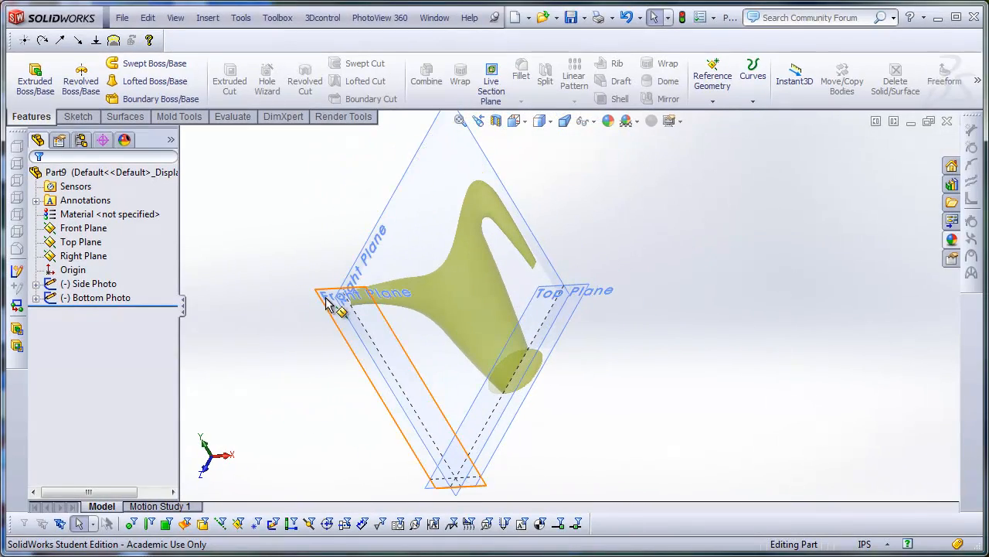
click(327, 303)
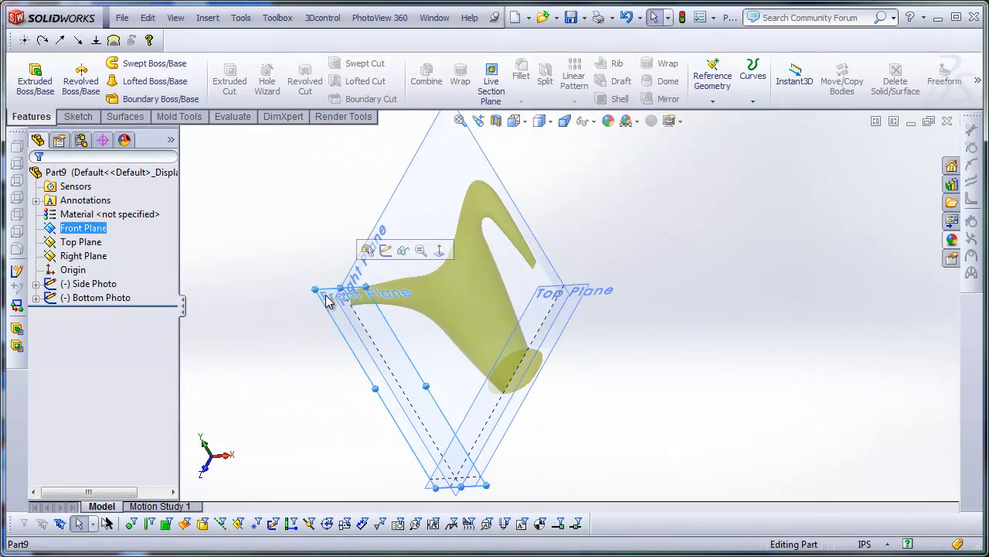
click(382, 252)
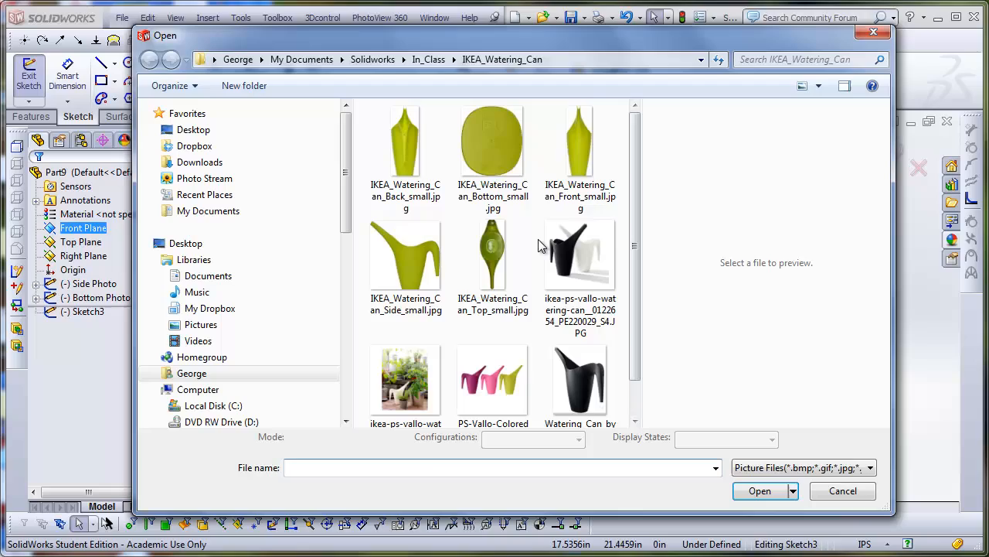
click(578, 151)
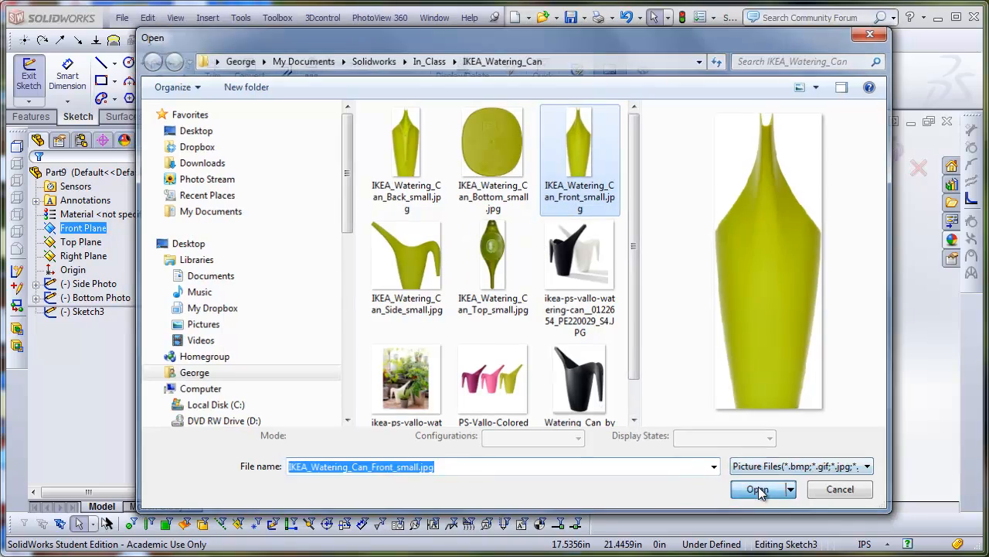
click(757, 490)
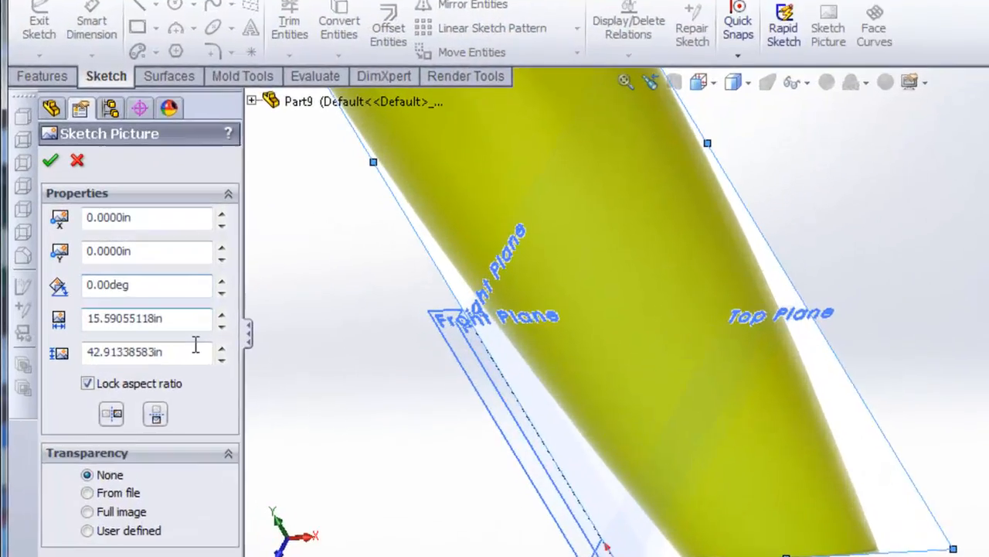
Set the front picture's height to 13 in, unlock its aspect ratio and set its width to 4.92 in
drag(128, 317, 61, 319)
text(13)
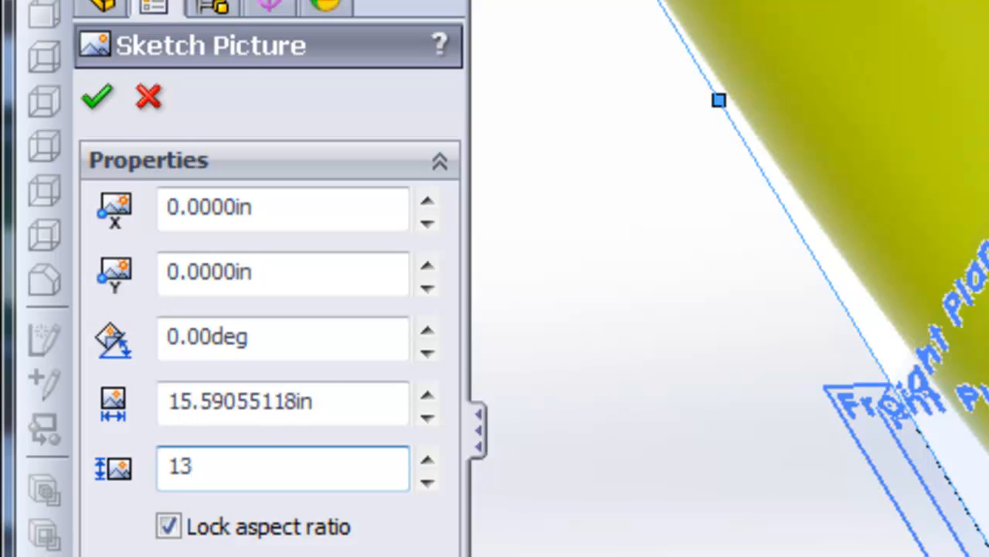
key(Return)
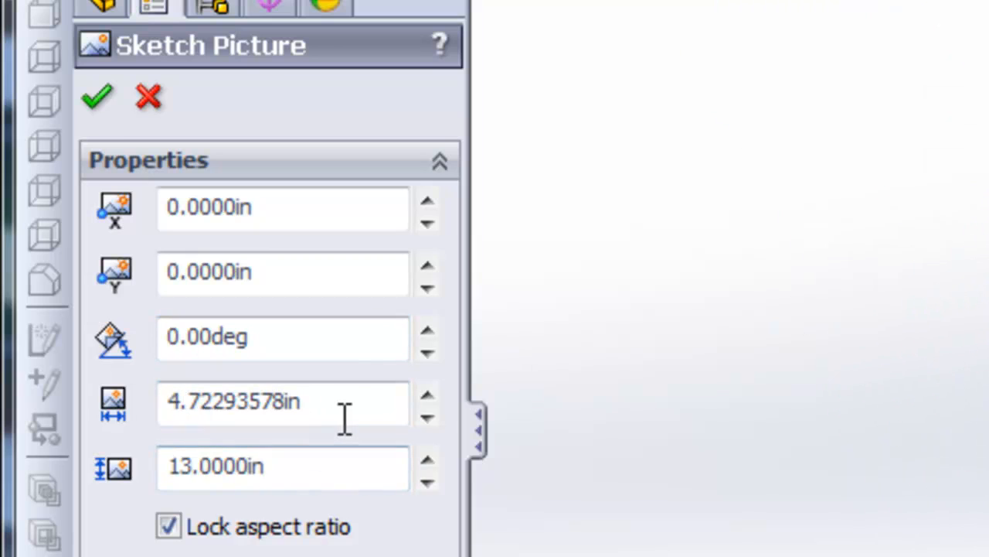
click(169, 526)
drag(315, 400, 169, 401)
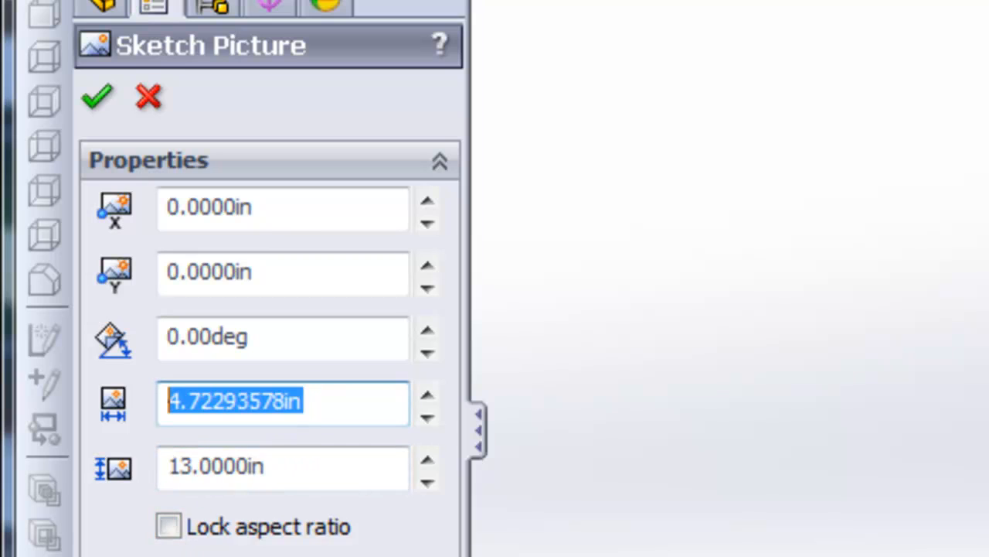
text(4.9200in)
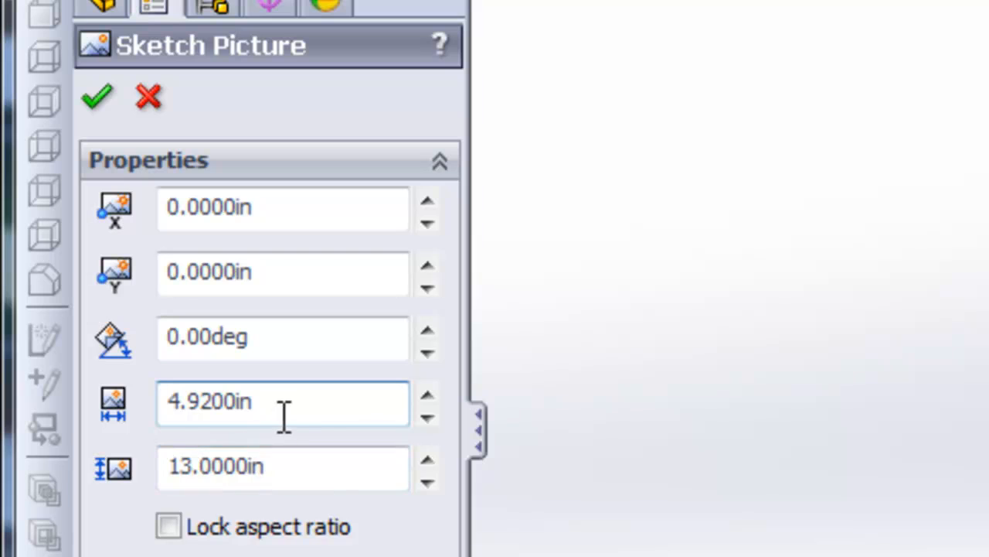
Centre the front picture horizontally on the origin by setting its X position to -2.46 in, half its width
drag(283, 415, 80, 418)
key(ctrl+c)
drag(274, 207, 166, 207)
key(ctrl+v)
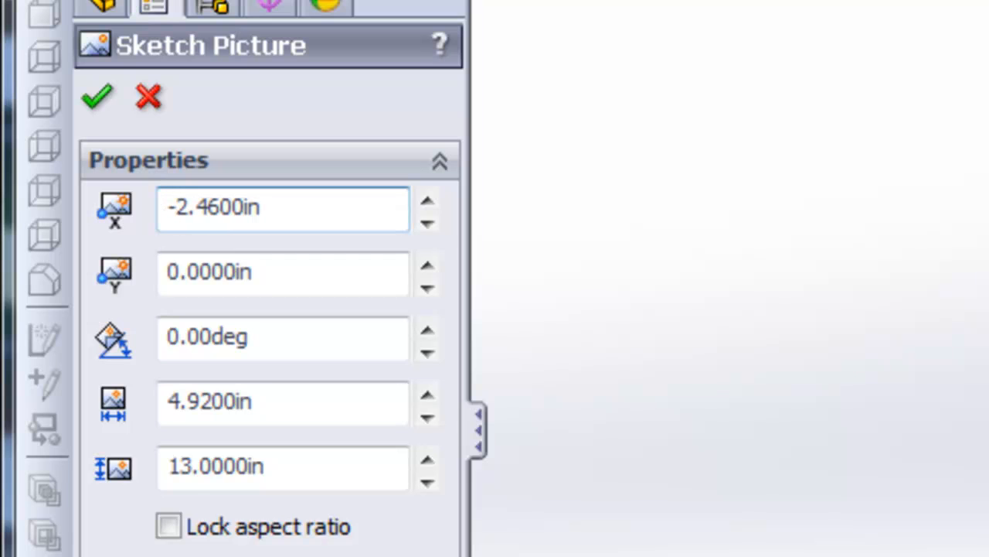
Make the front picture semi-transparent with full-image transparency, accept the settings and exit its sketch
click(107, 489)
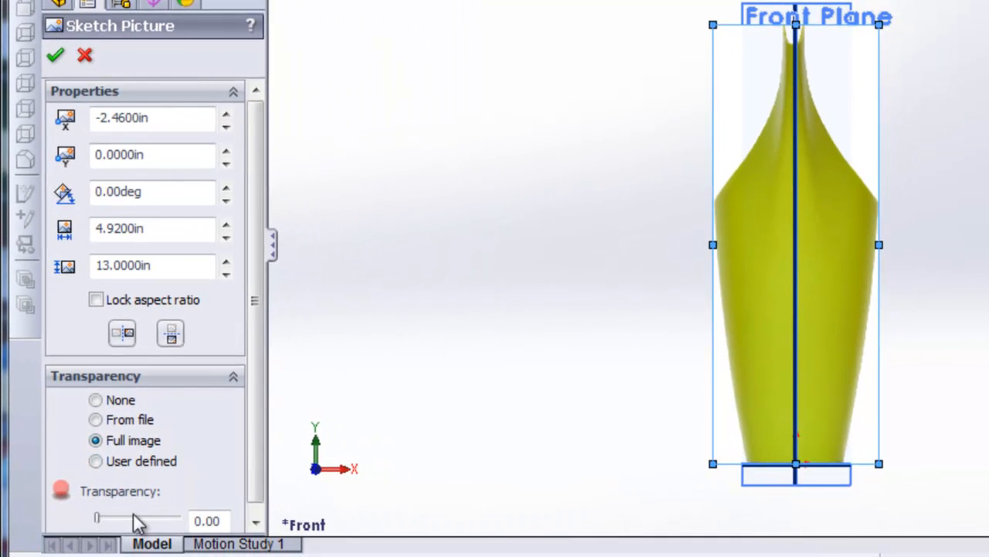
click(145, 514)
click(145, 514)
click(56, 57)
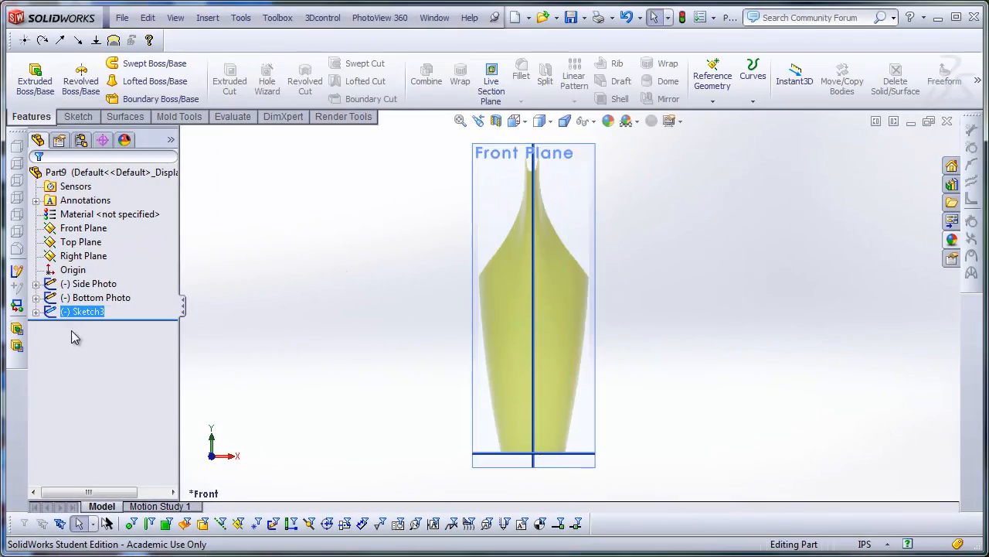
Rename the sketch holding the front picture as Front Photo
click(83, 311)
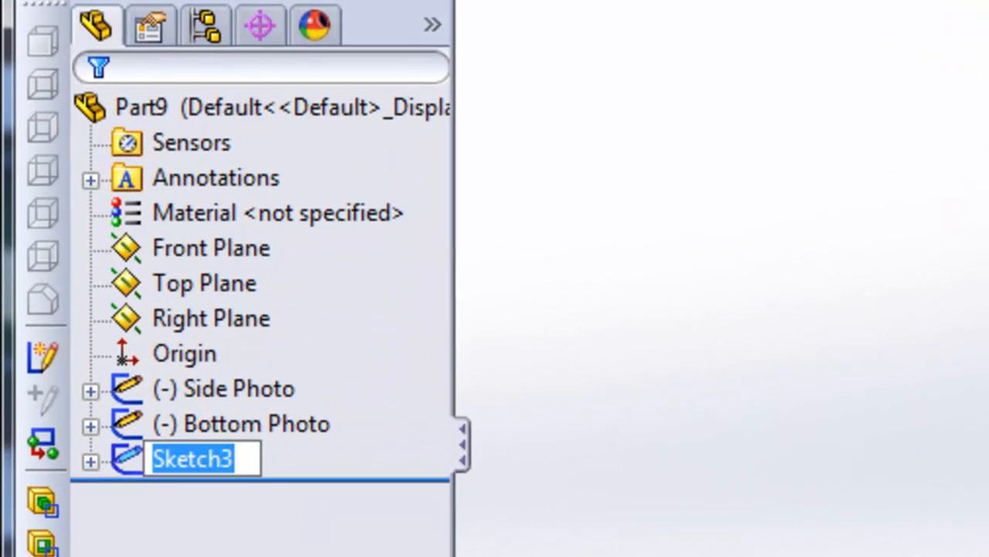
text(Fro)
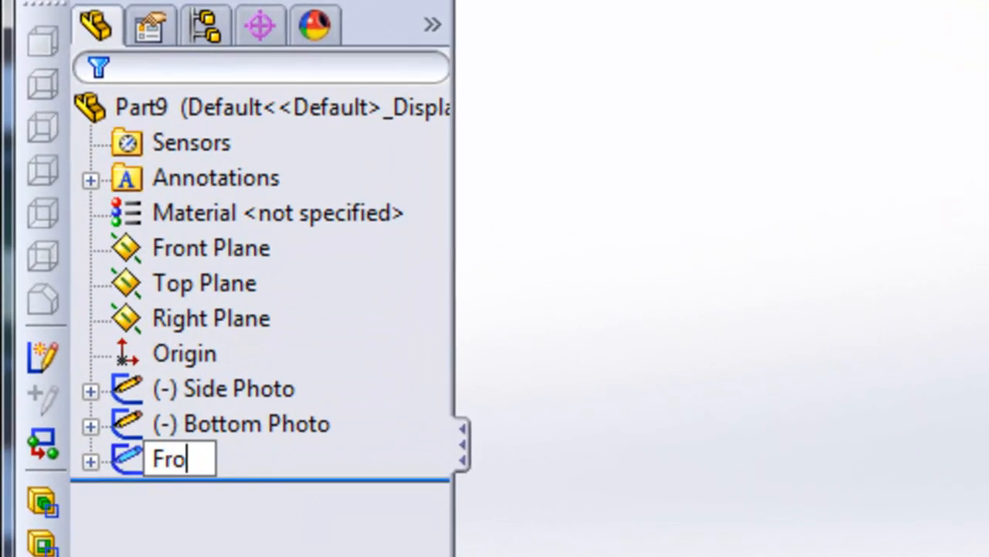
text(nt Photo)
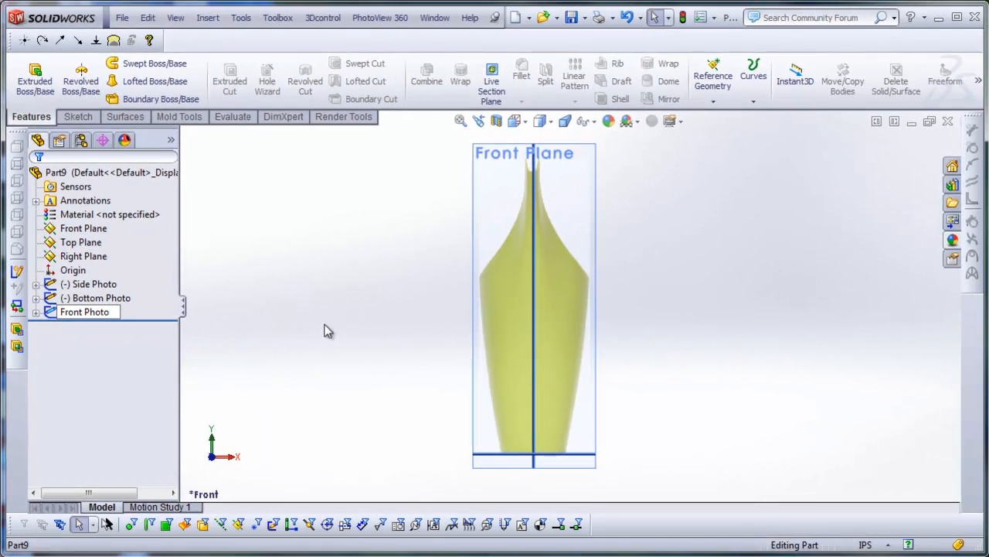
key(Return)
Create a reference plane offset 13 in above the Top Plane
middle_drag(749, 316, 662, 369)
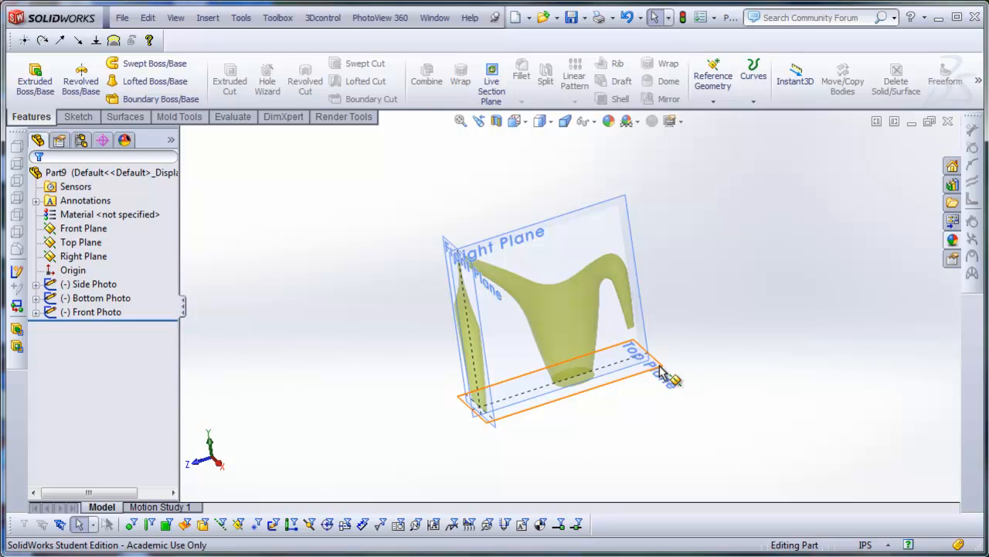
scroll(677, 343, down, 1)
ctrl+drag(649, 372, 649, 373)
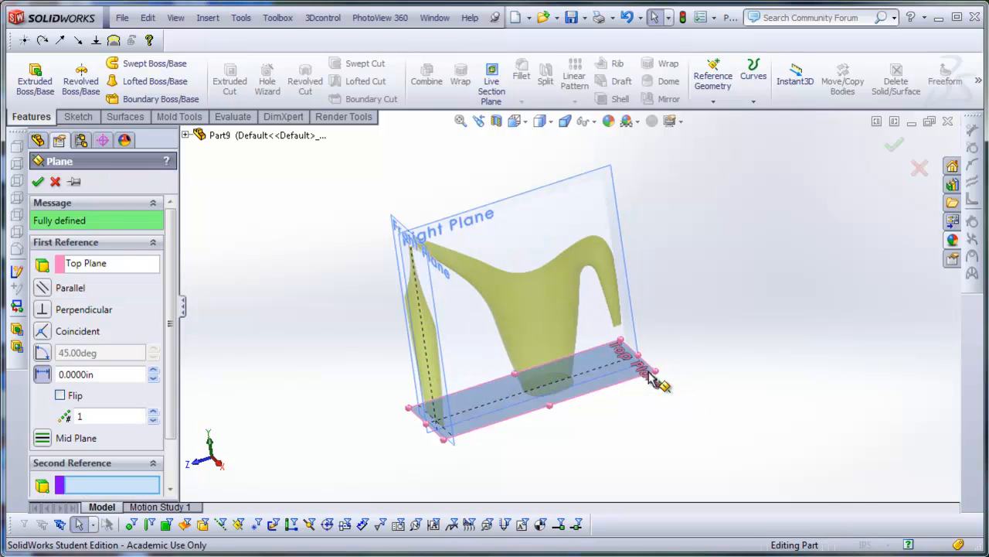
drag(611, 246, 614, 209)
click(103, 380)
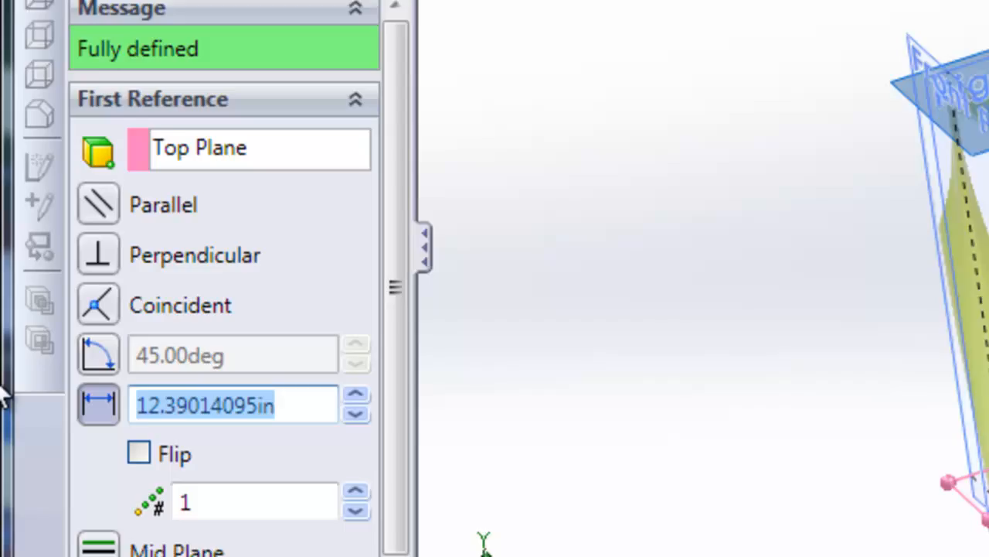
text(13)
key(Return)
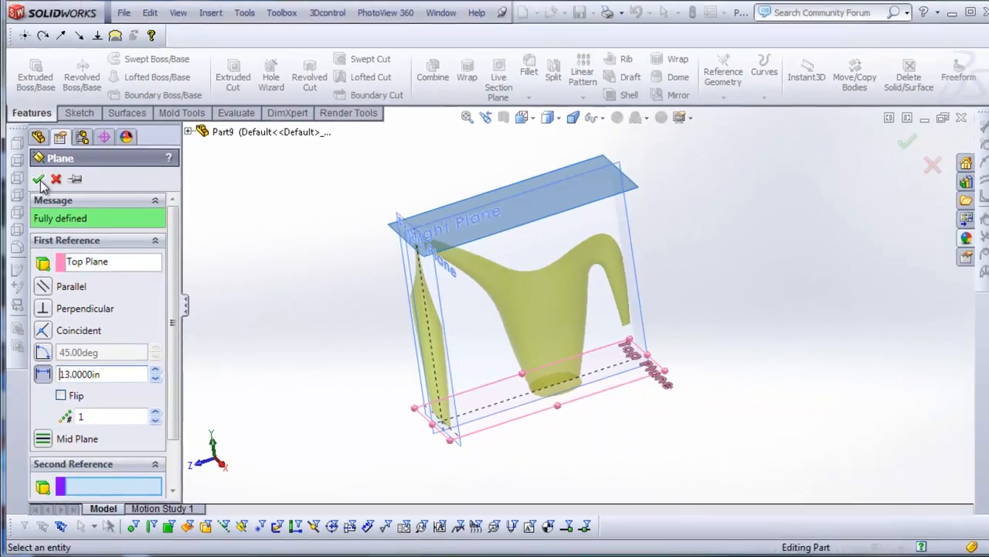
click(38, 179)
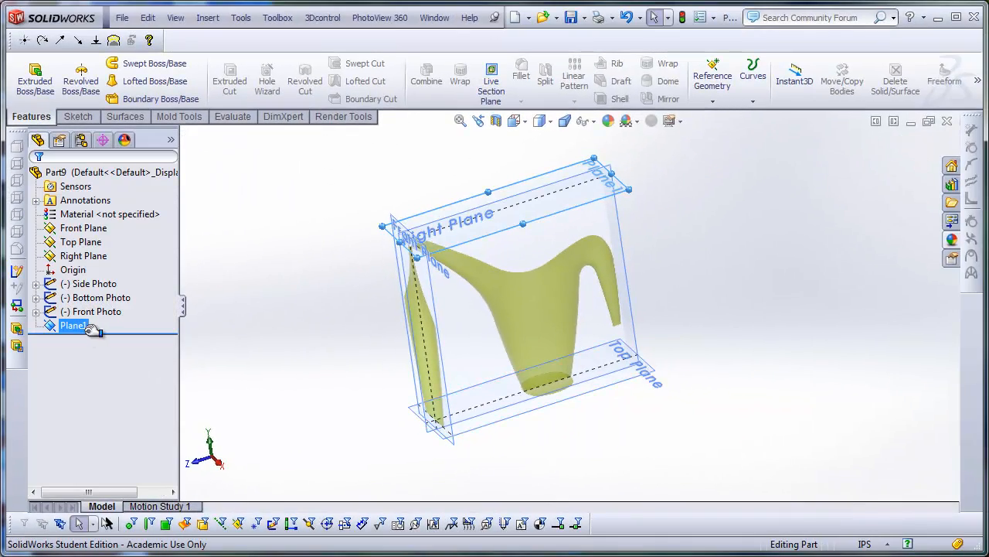
Rename the new plane above the watering can as Height
click(78, 327)
click(77, 327)
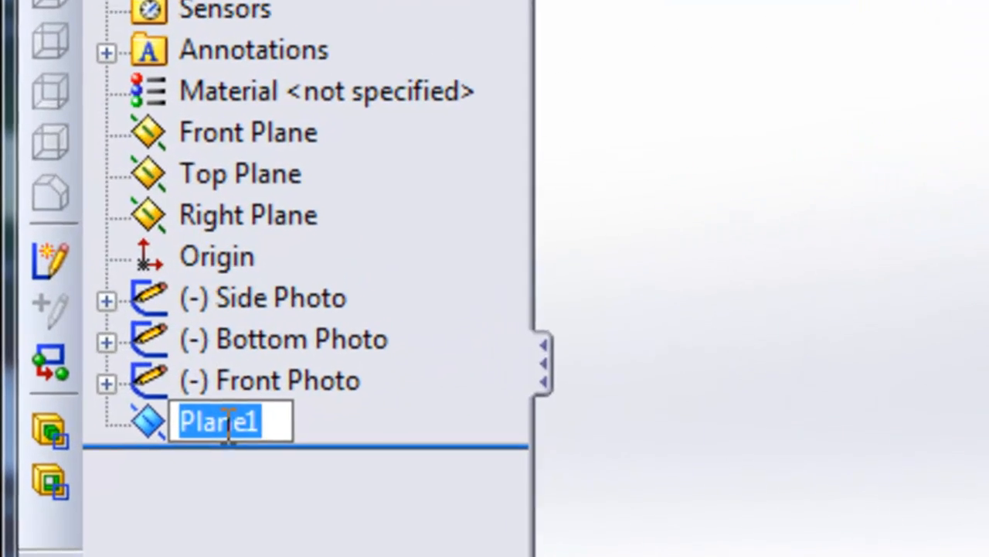
text(Height)
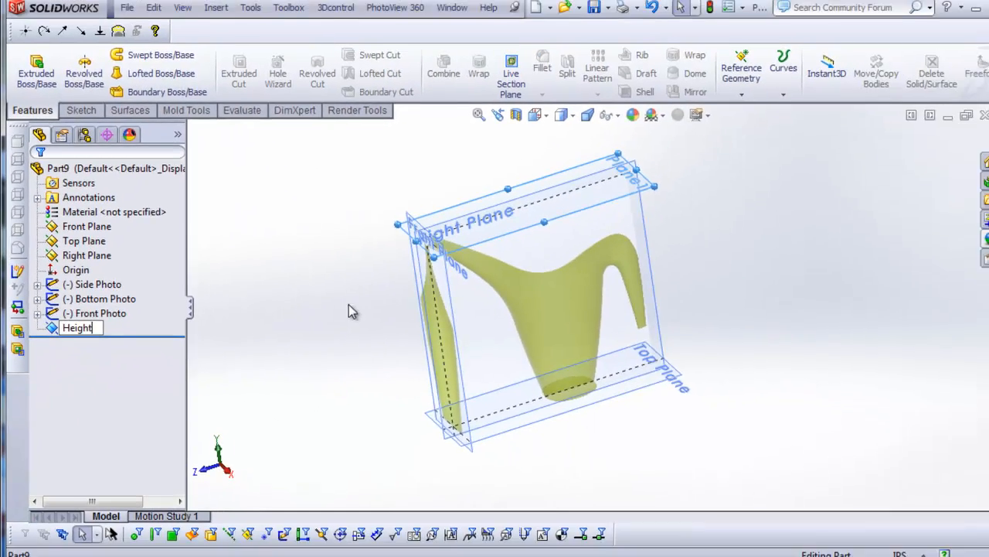
key(Return)
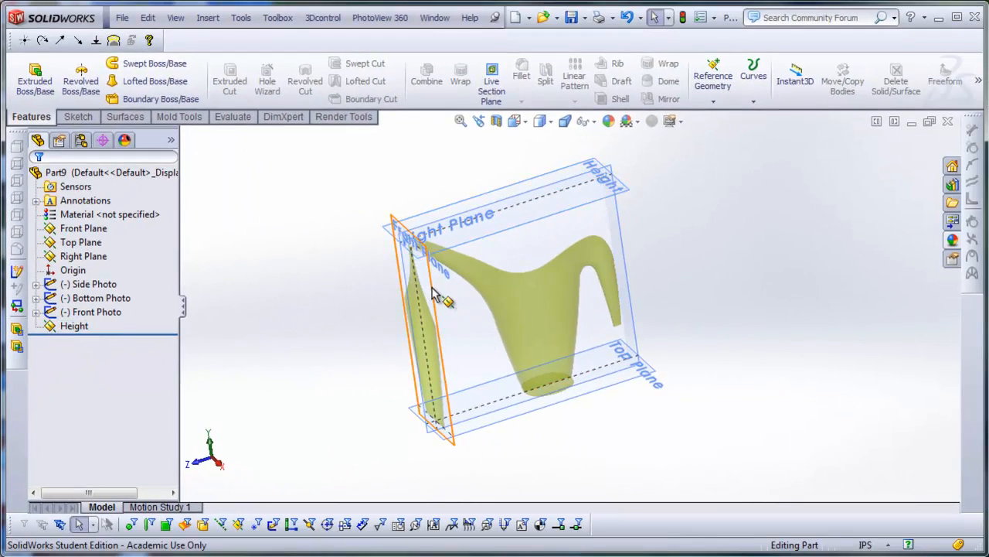
Create a plane offset 13.5 in from the Front Plane, on the handle side of the watering can, and name it Depth
ctrl+drag(431, 287, 432, 288)
drag(583, 257, 689, 228)
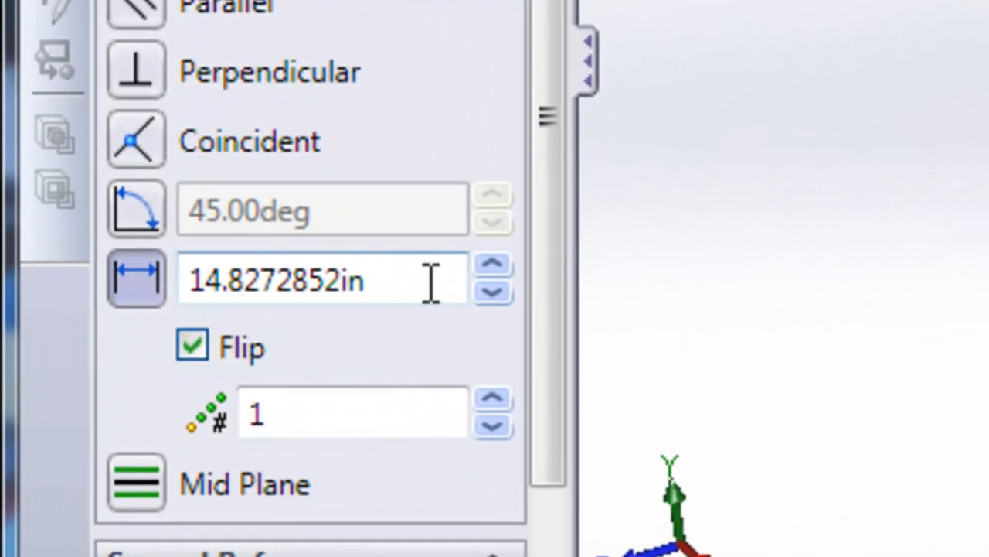
double_click(432, 284)
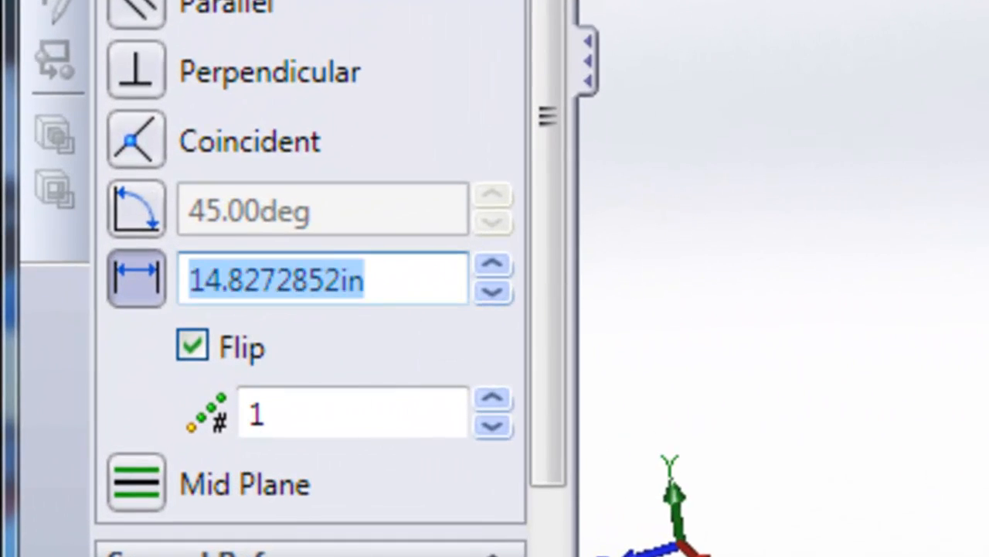
text(13.5)
key(Return)
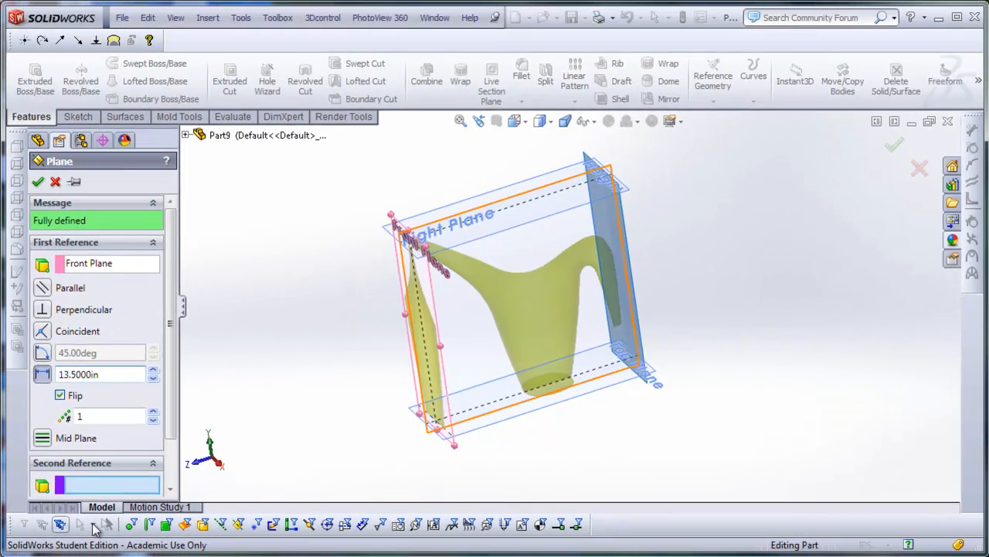
click(38, 183)
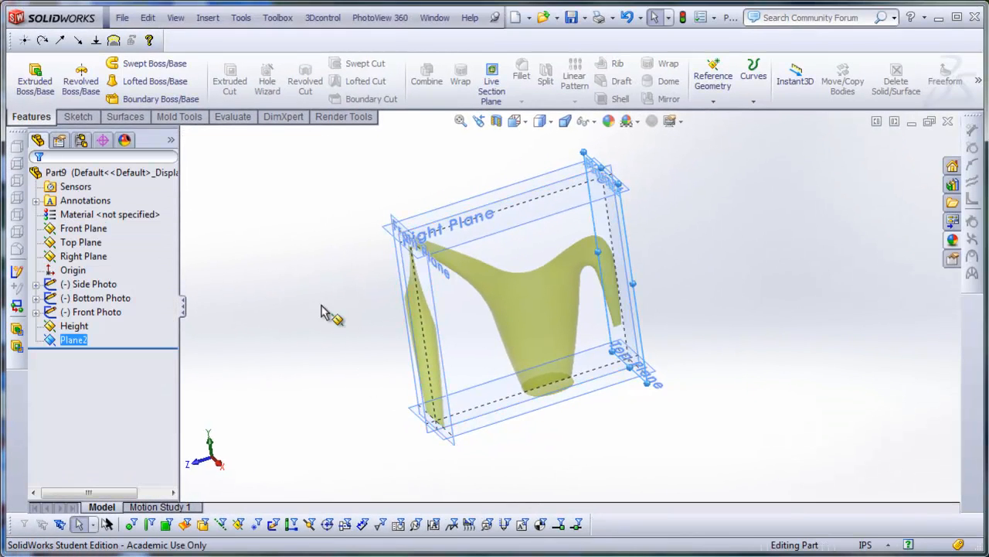
click(75, 340)
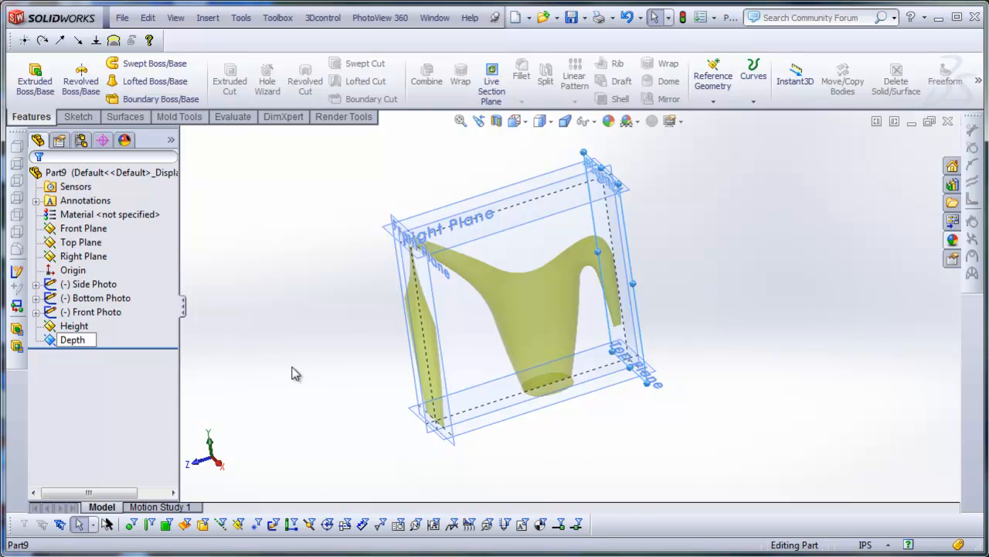
key(Return)
Insert the sketch picture IKEA_Watering_Can_Top_small.jpg in a new sketch on the Height plane
middle_drag(353, 300, 365, 298)
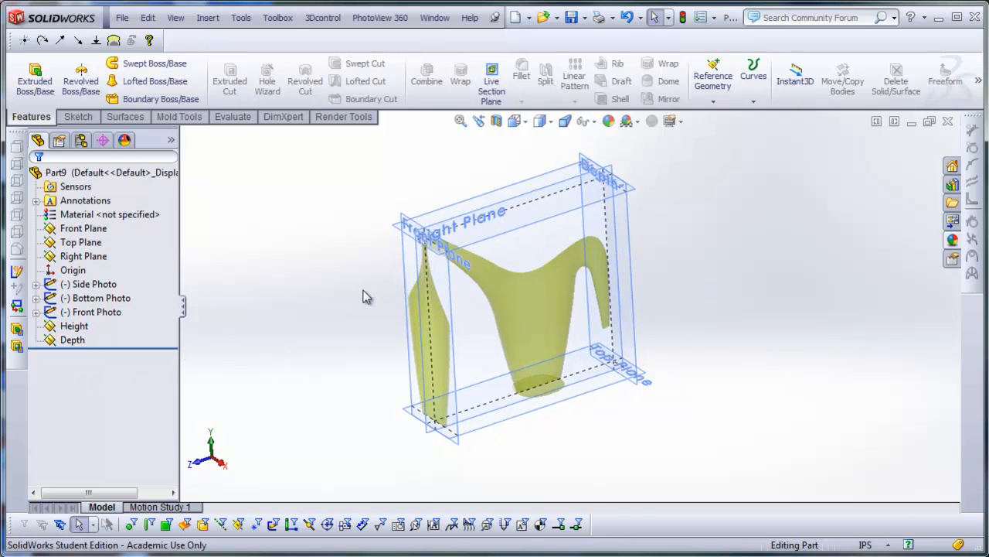
click(583, 209)
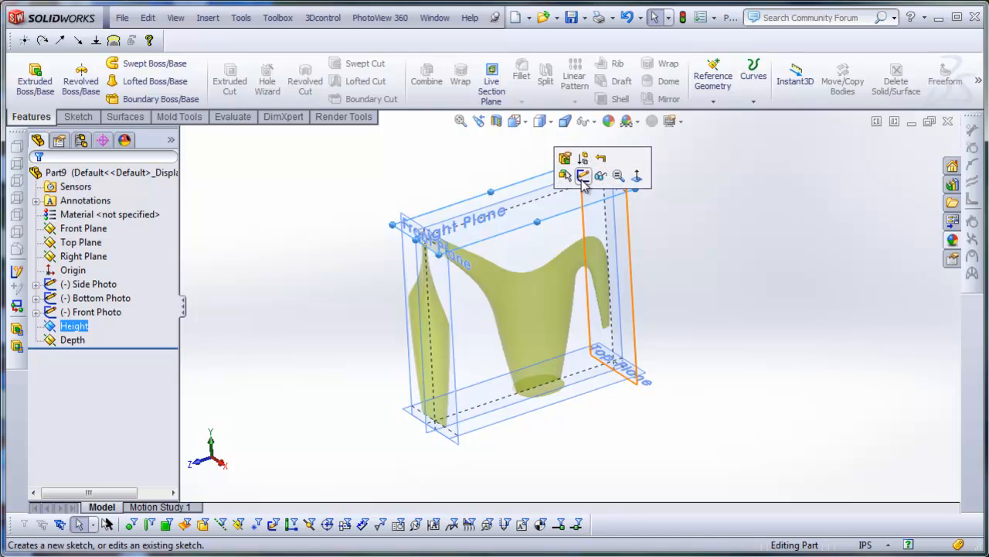
click(589, 179)
click(616, 93)
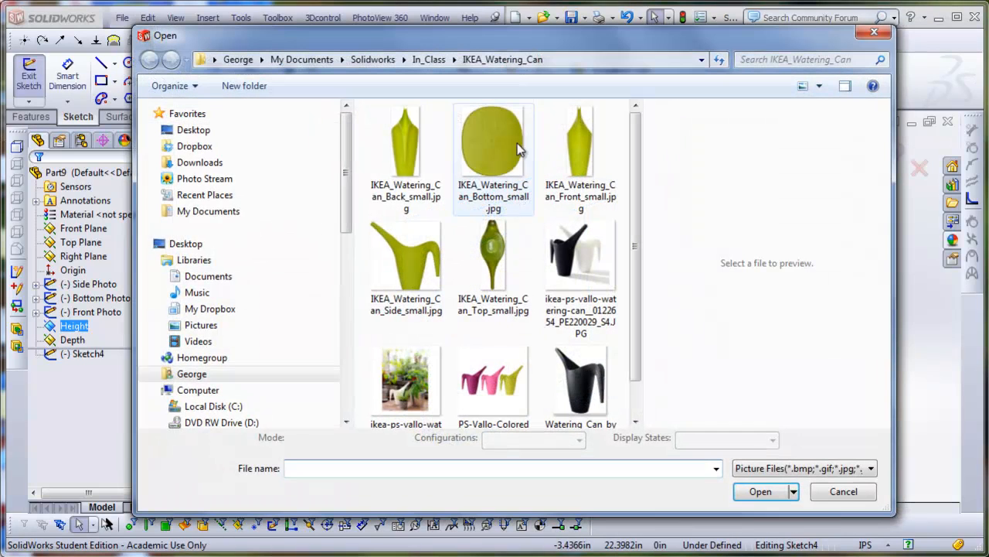
click(492, 255)
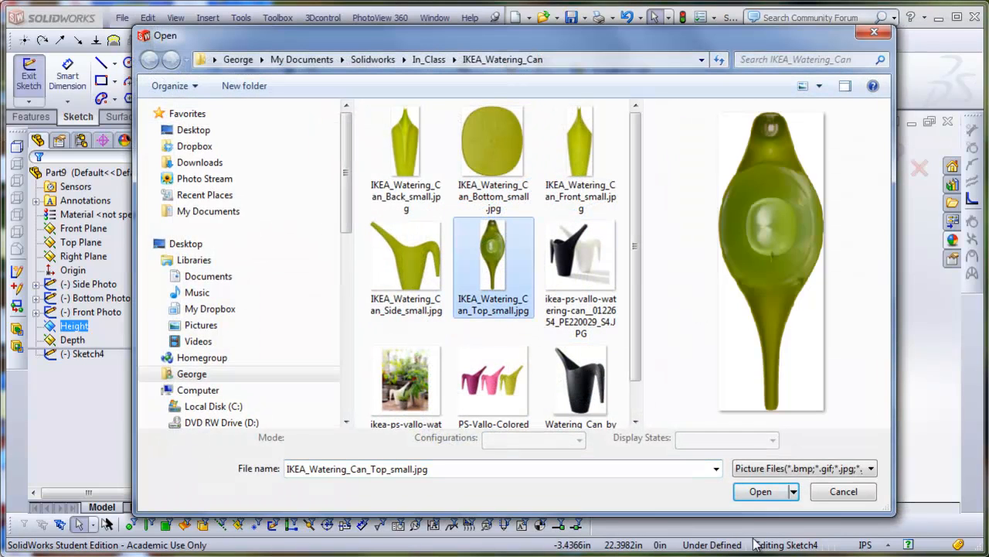
click(761, 491)
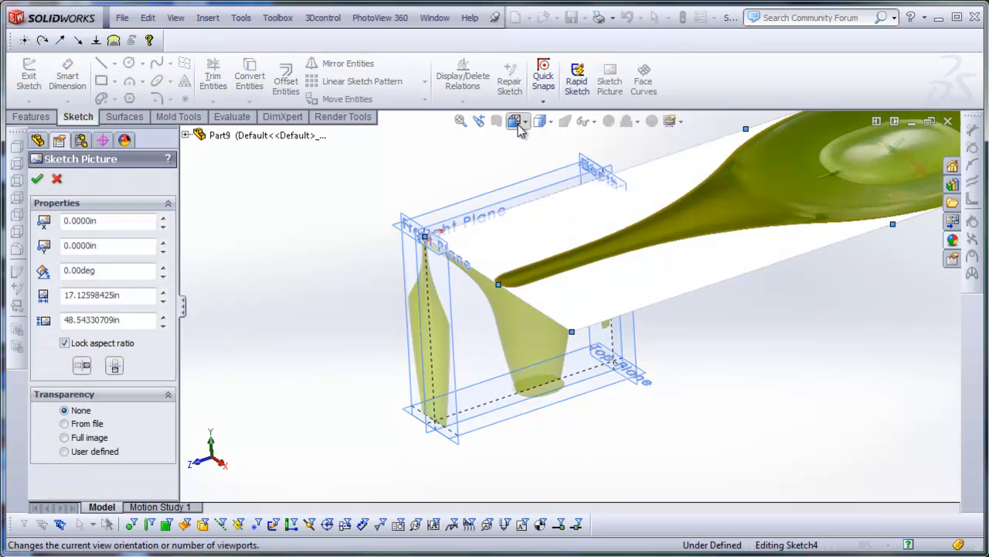
Size the top picture to 13.5 in high, unlock its aspect ratio and set its width to 4.92 in
click(518, 123)
click(534, 141)
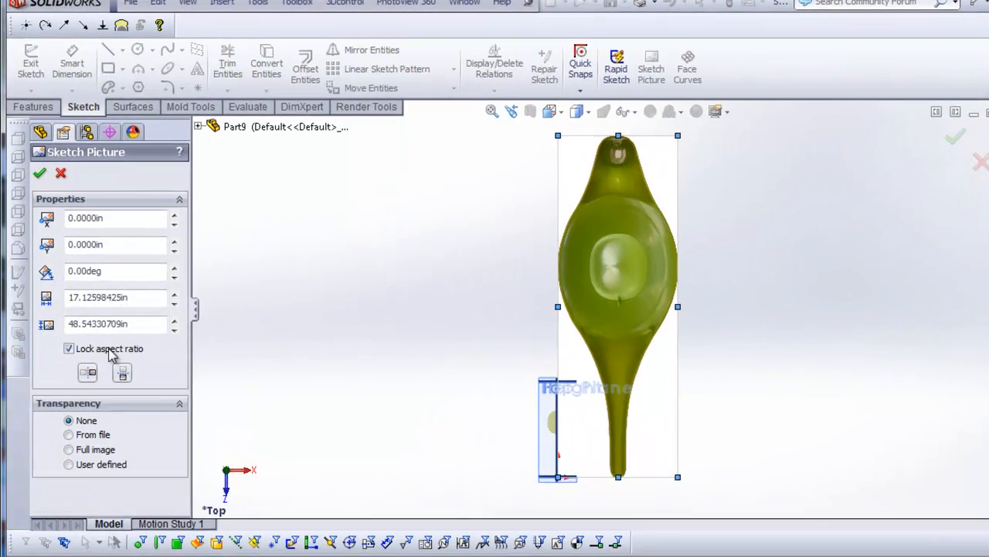
drag(120, 319, 63, 320)
text(13.5)
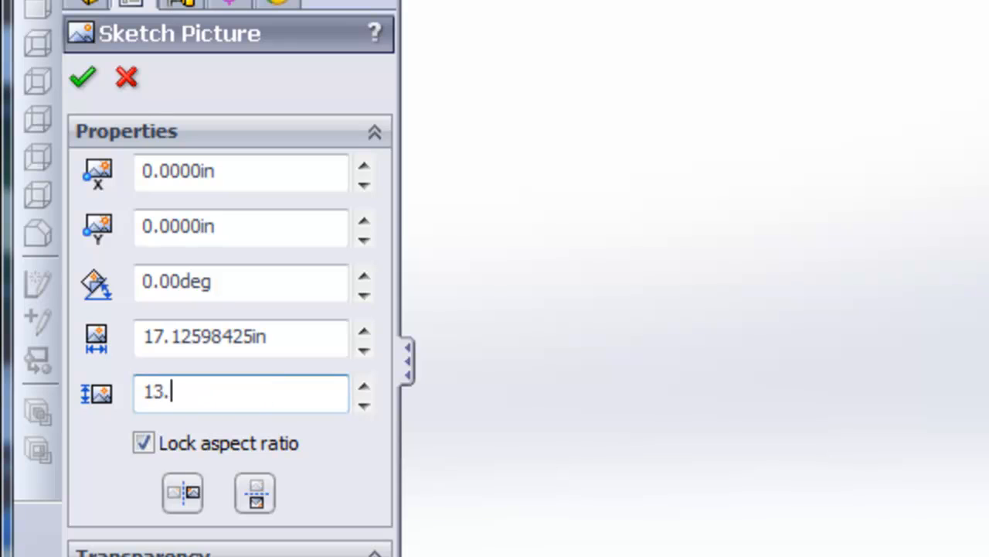
key(Return)
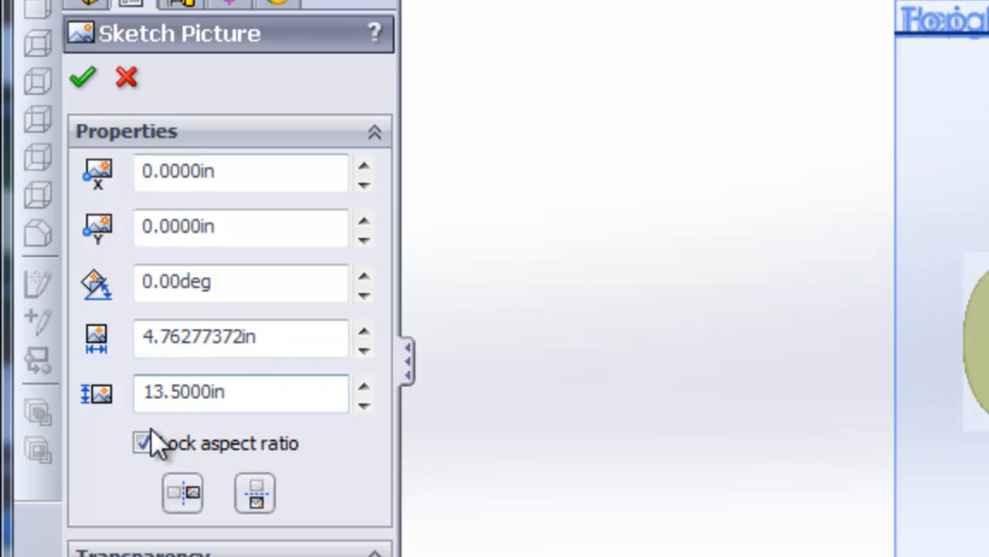
drag(285, 355, 143, 340)
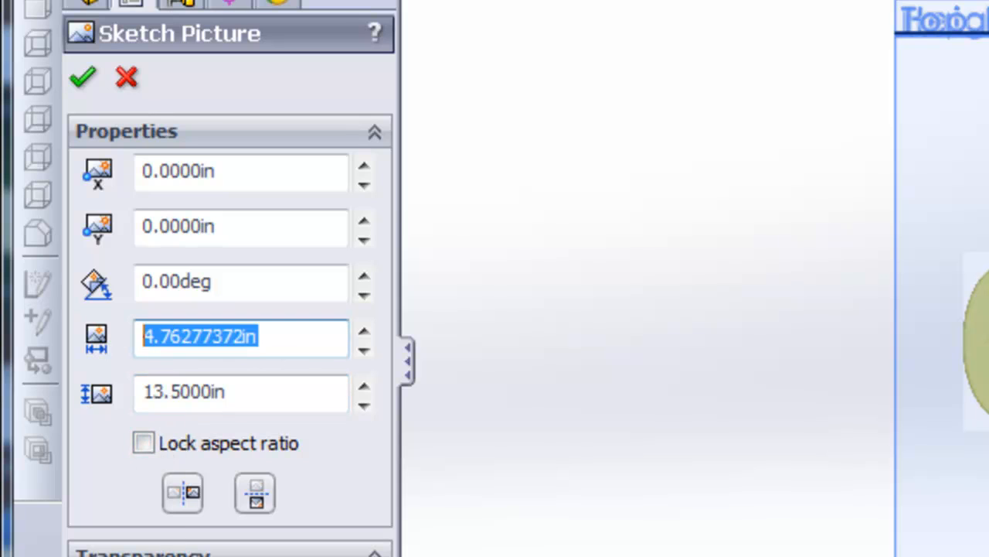
text(4.92)
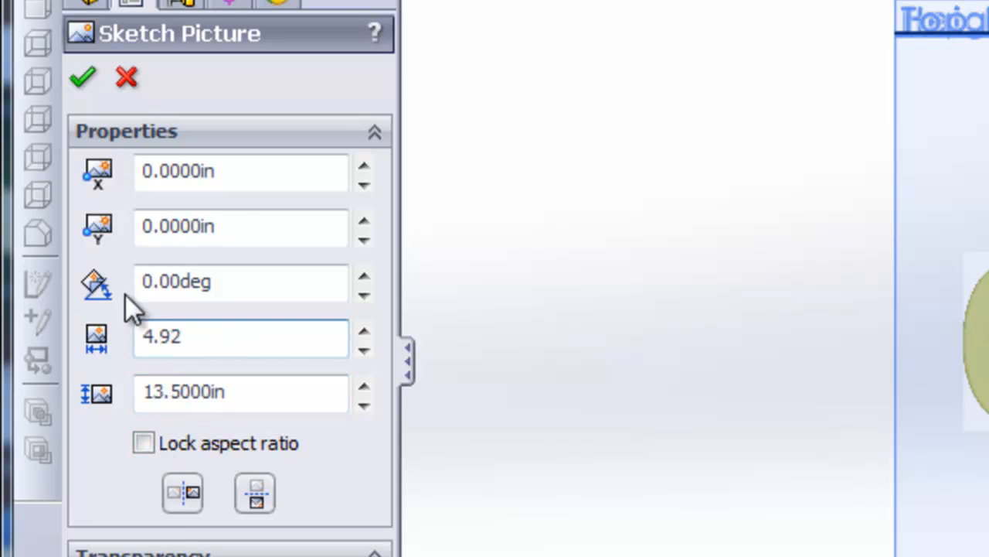
click(274, 398)
Place the top picture at X -2.46 in, give the full image a transparency of 0.40 and finish the sketch
drag(247, 178, 144, 171)
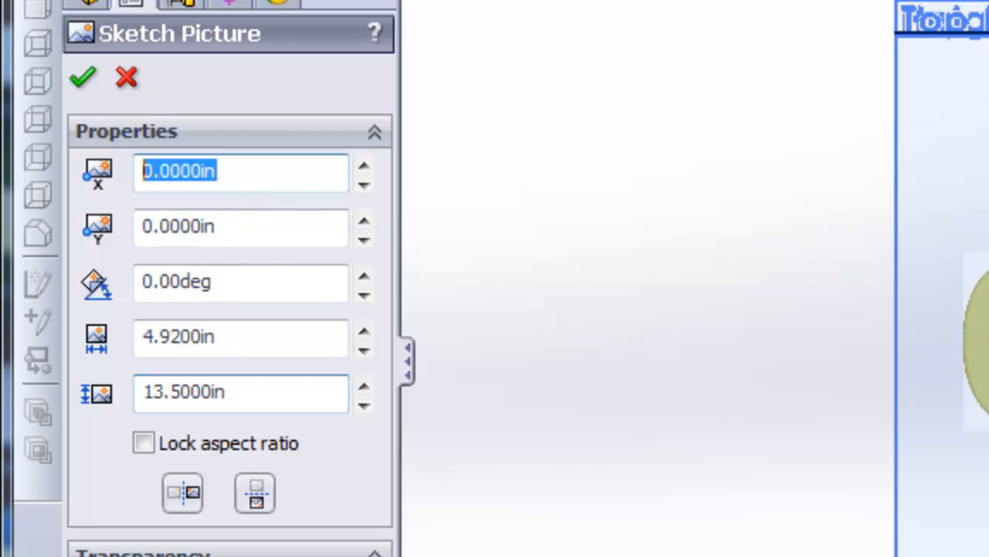
text(-2.46)
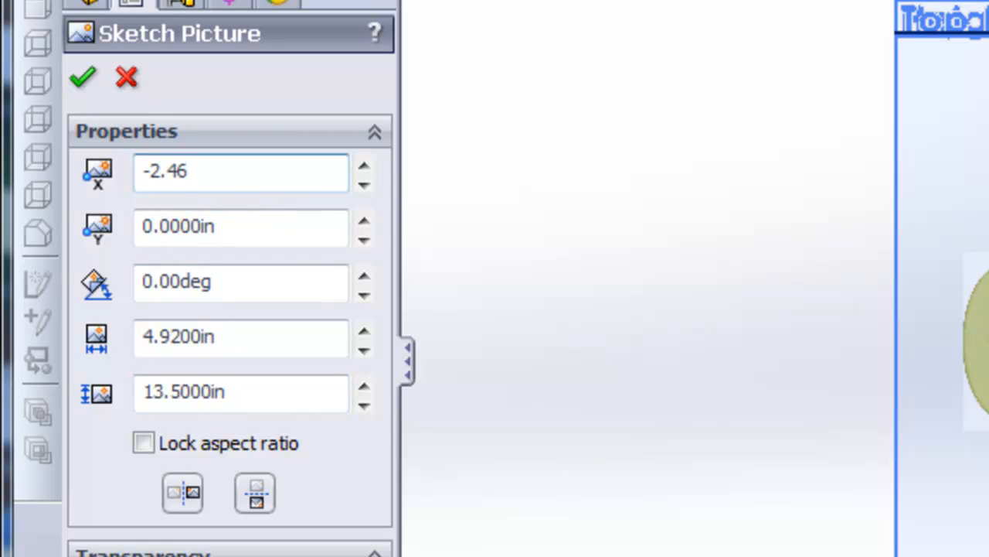
key(Return)
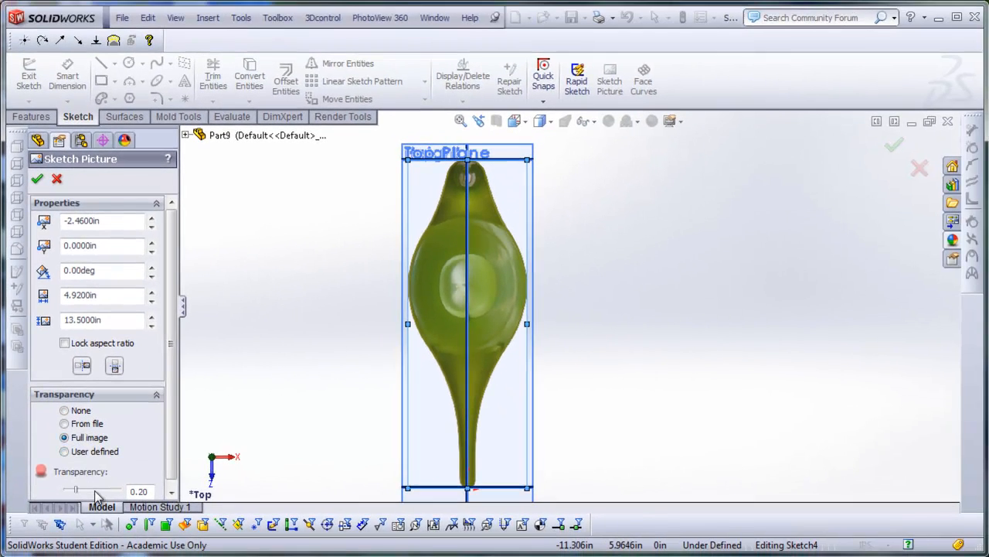
click(95, 490)
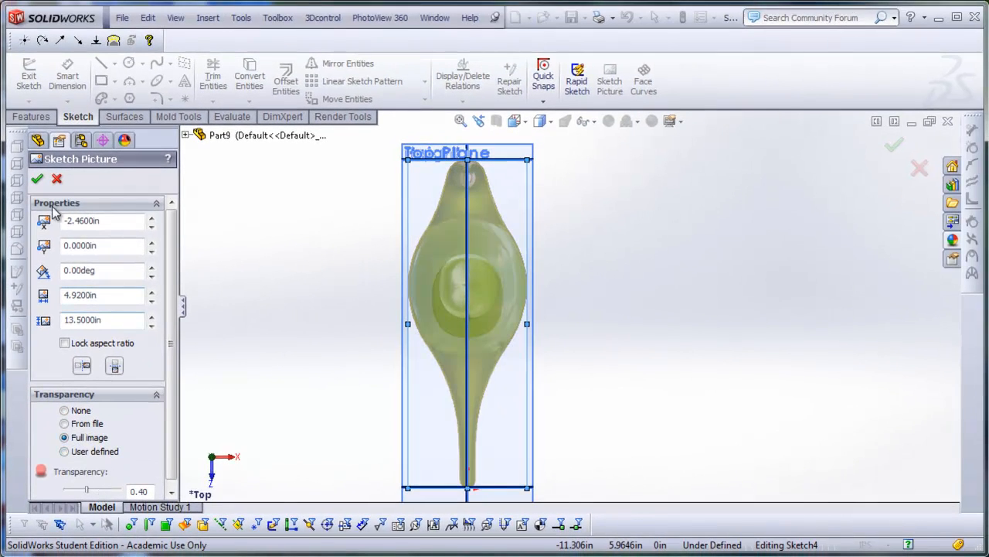
click(35, 180)
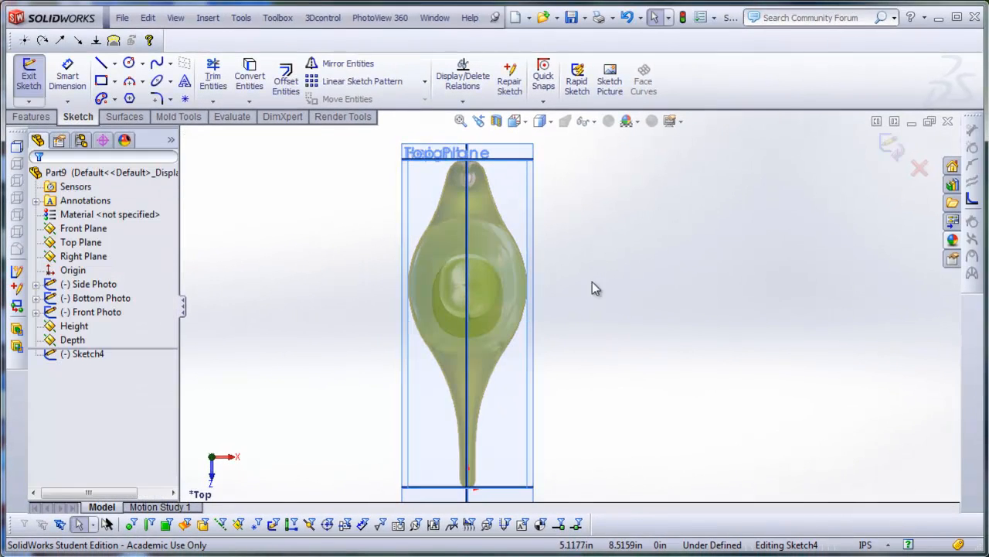
click(889, 146)
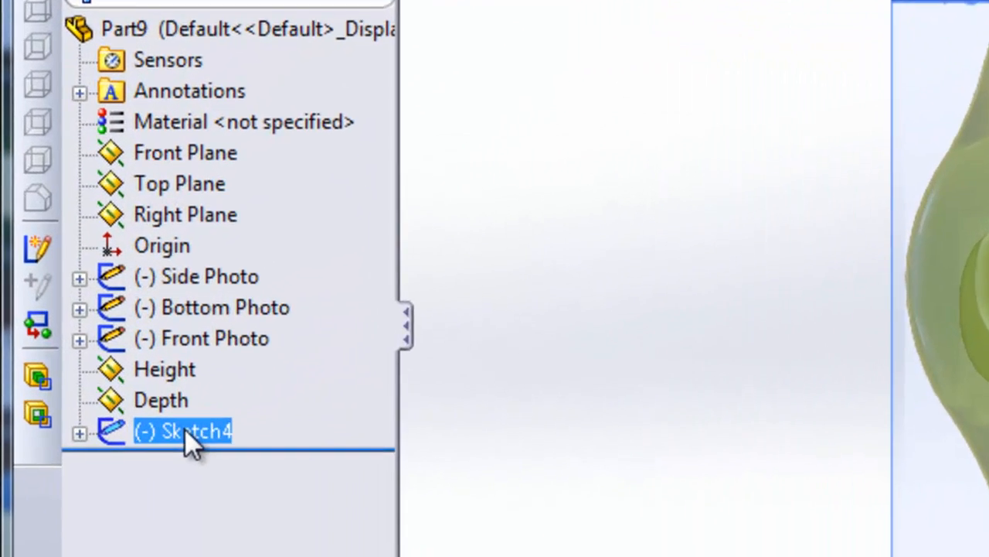
Rename the sketch holding the top picture as Top Photo
click(85, 355)
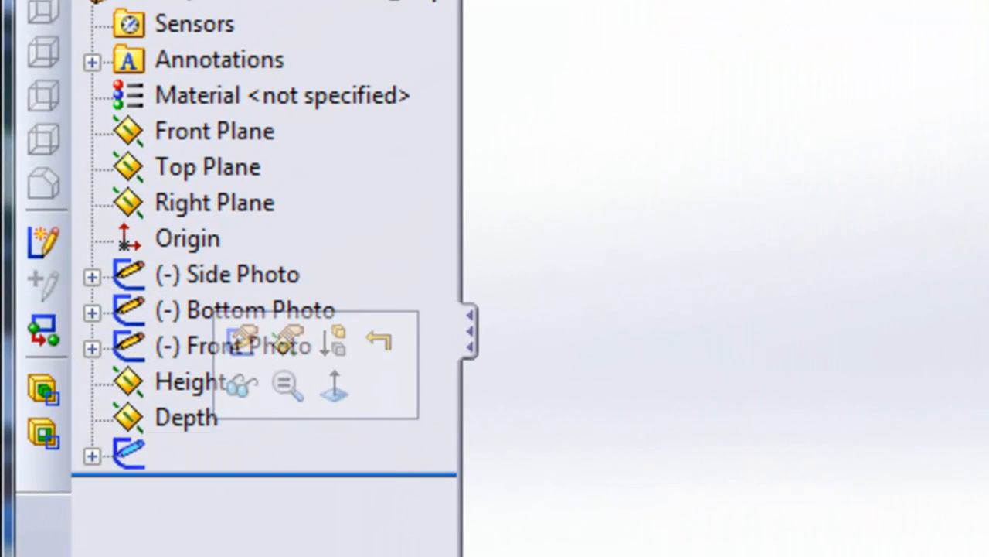
key(F2)
text(Top)
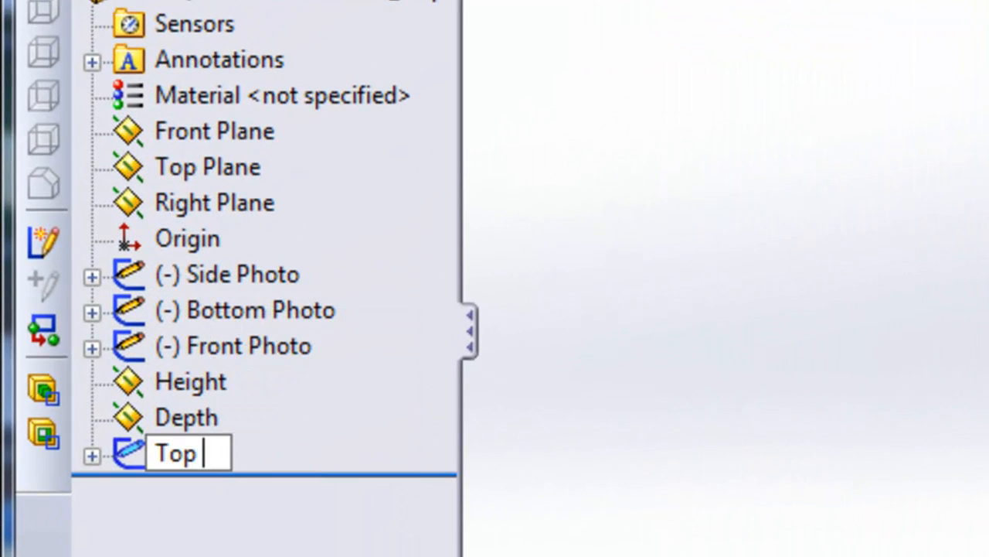
text( Phtoo)
key(BackSpace)
key(BackSpace)
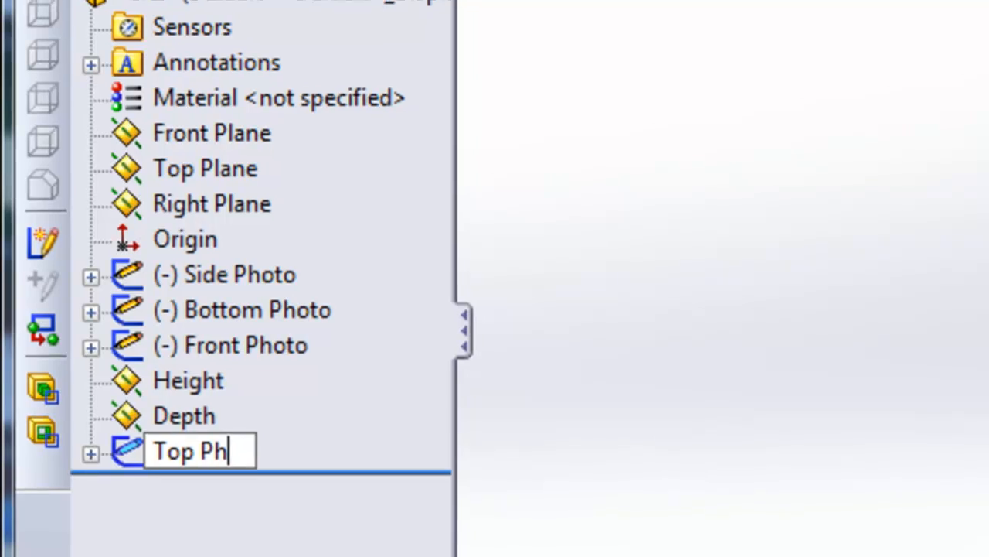
text(oto)
key(Return)
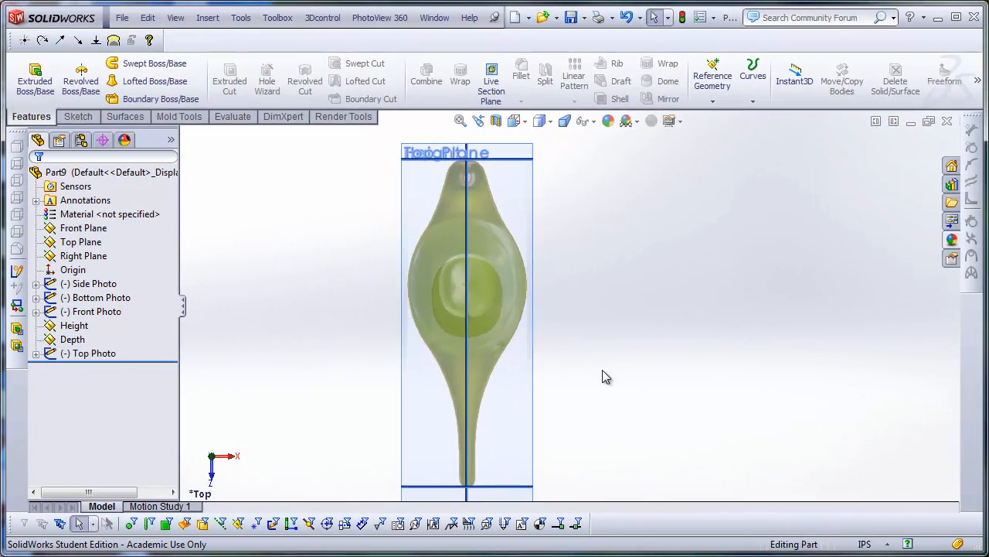
Save the part under the file name IKEA_Watering_Can_04.SLDPRT
middle_drag(606, 377, 549, 351)
click(123, 19)
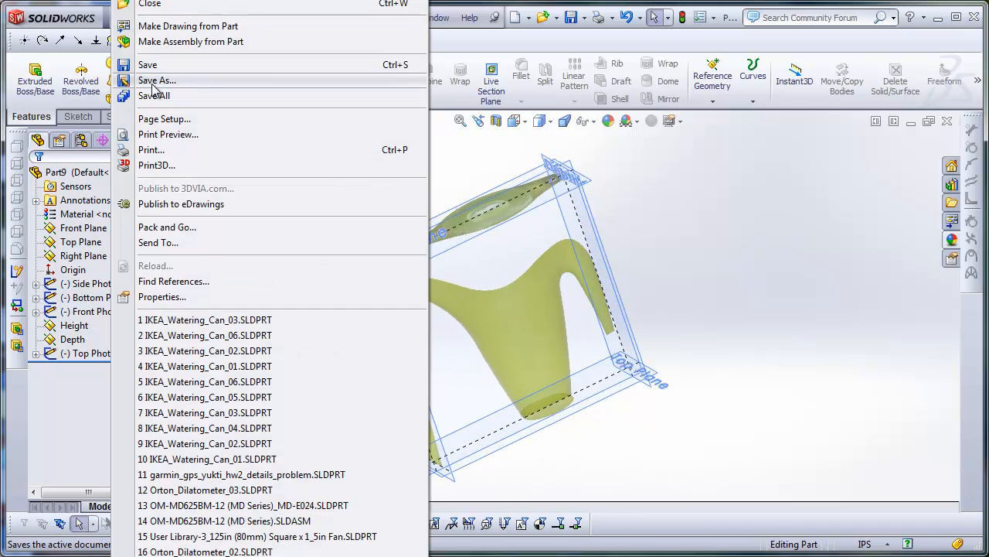
click(157, 80)
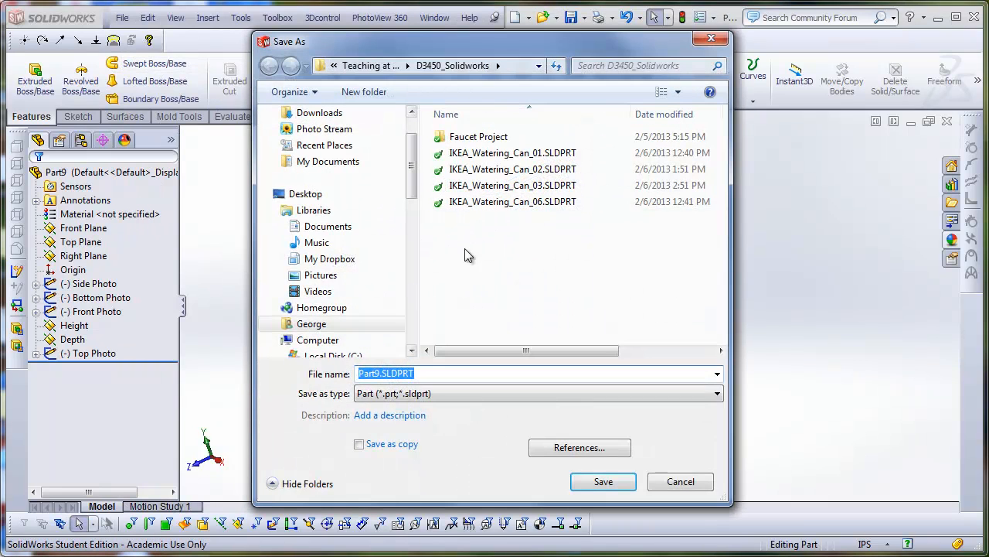
click(518, 187)
double_click(451, 374)
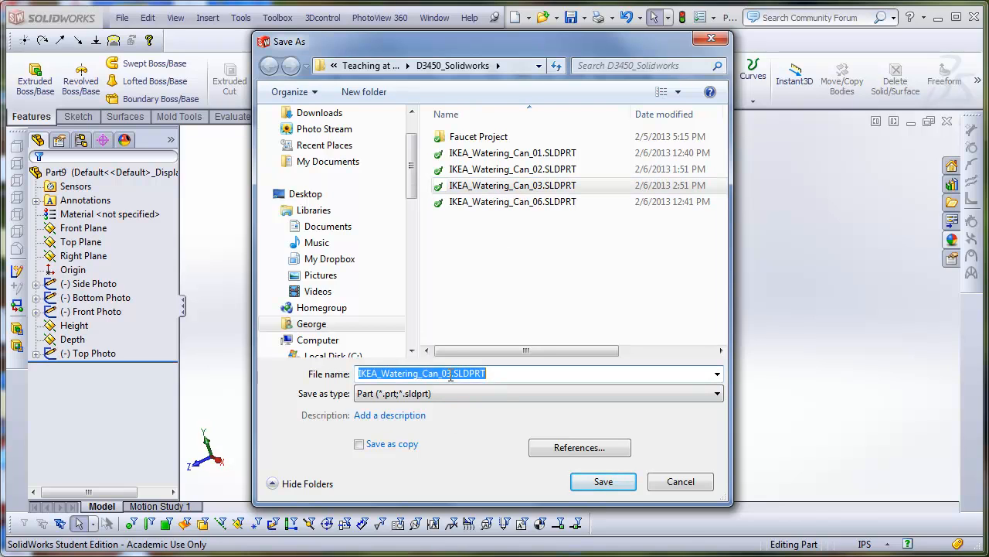
key(BackSpace)
text(4)
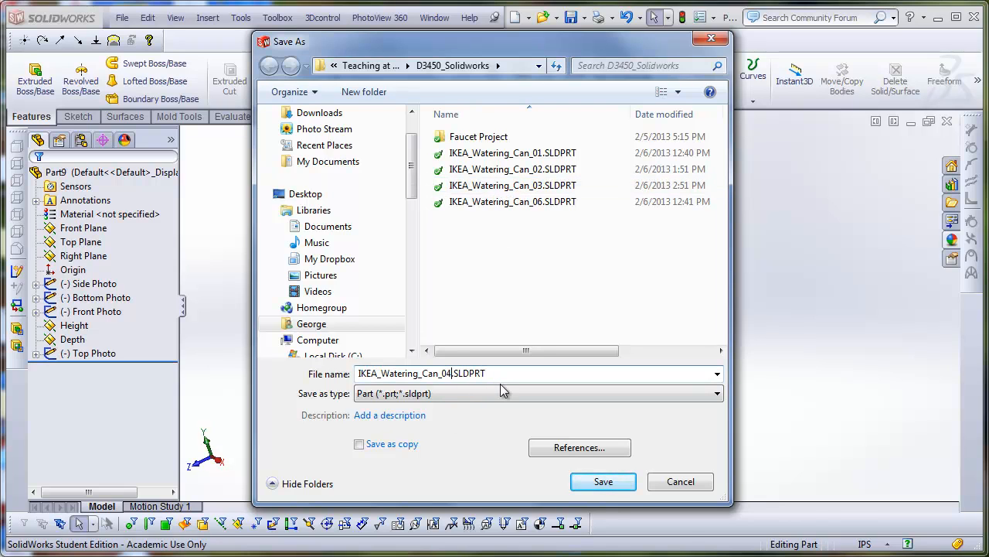
click(610, 487)
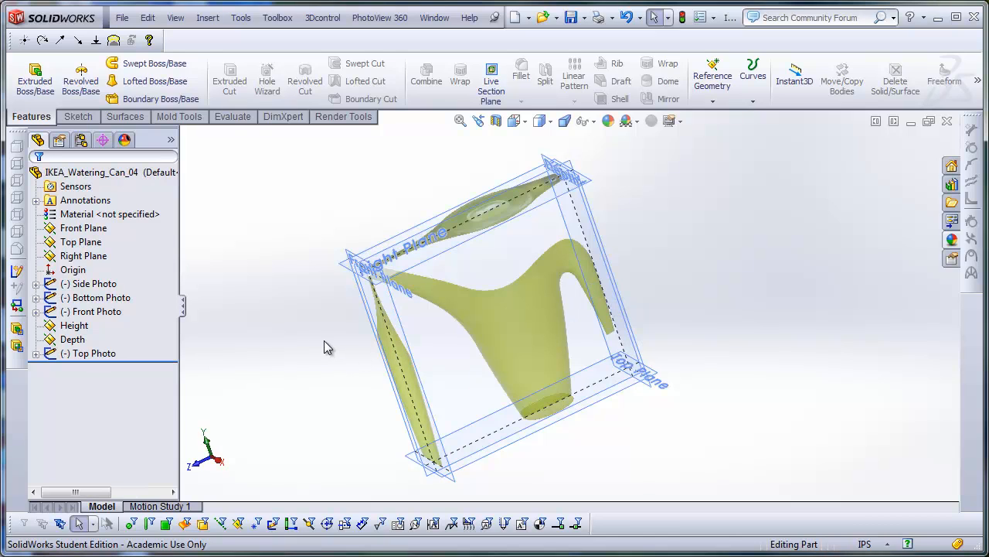
Start a sketch on the Right Plane and trace the spout's upper edge with a spline from its upper tip
click(515, 121)
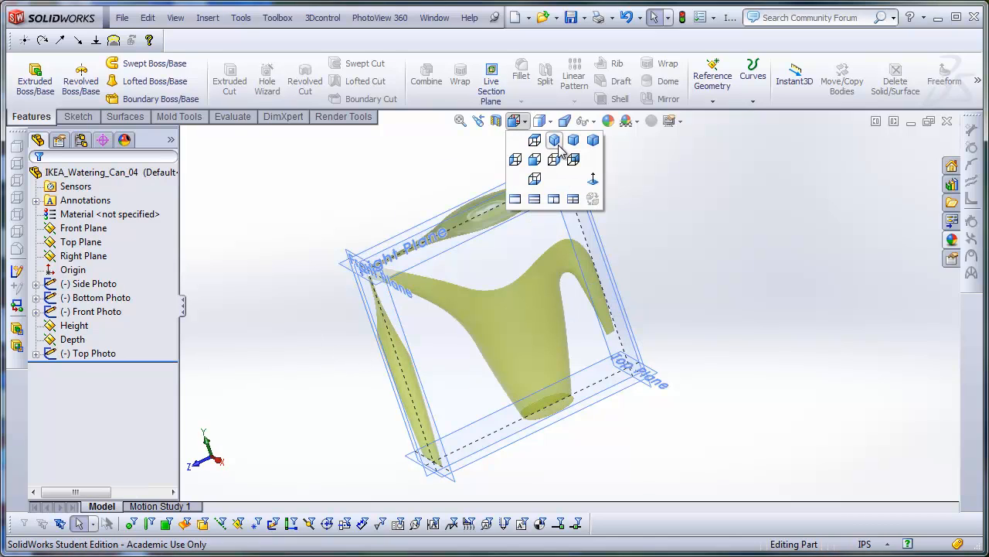
click(574, 140)
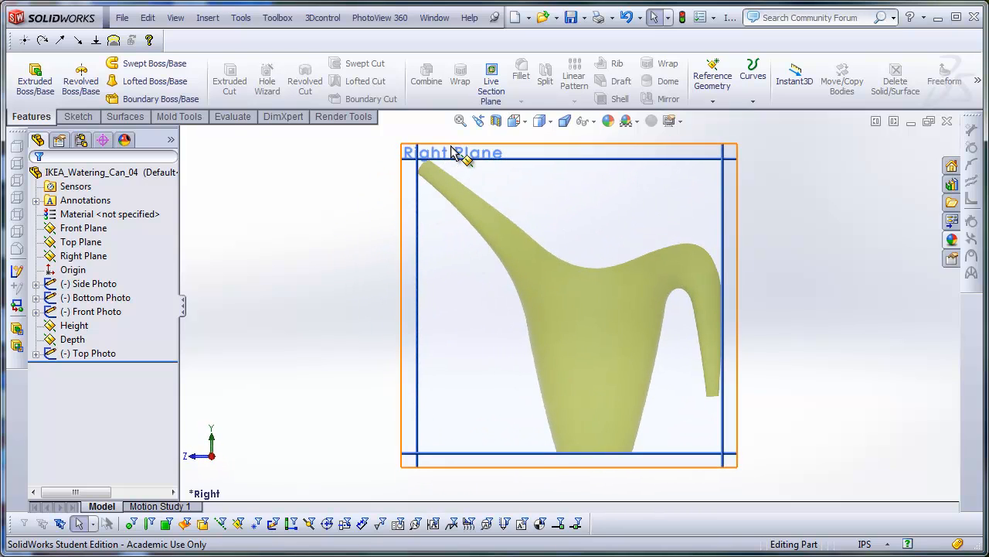
click(495, 154)
click(511, 102)
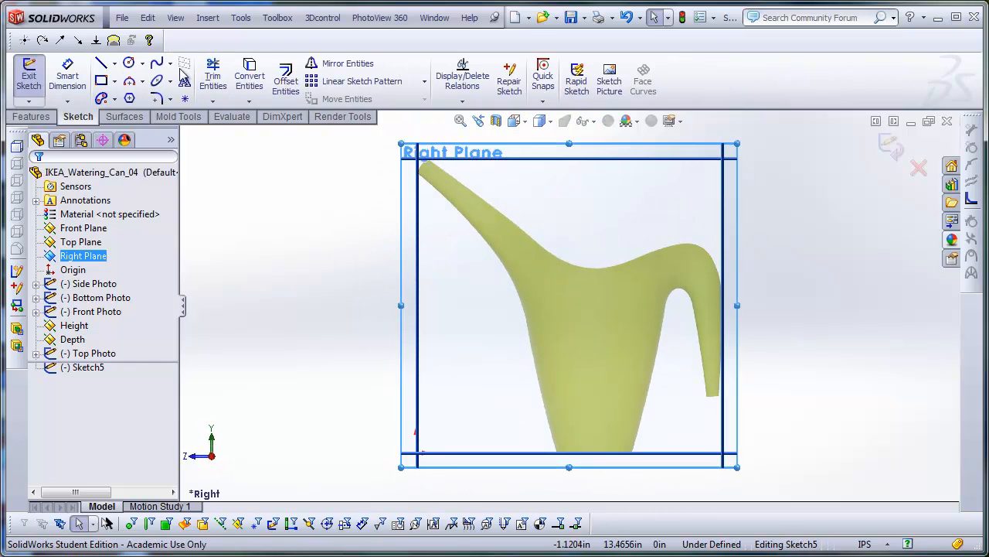
scroll(464, 205, down, 8)
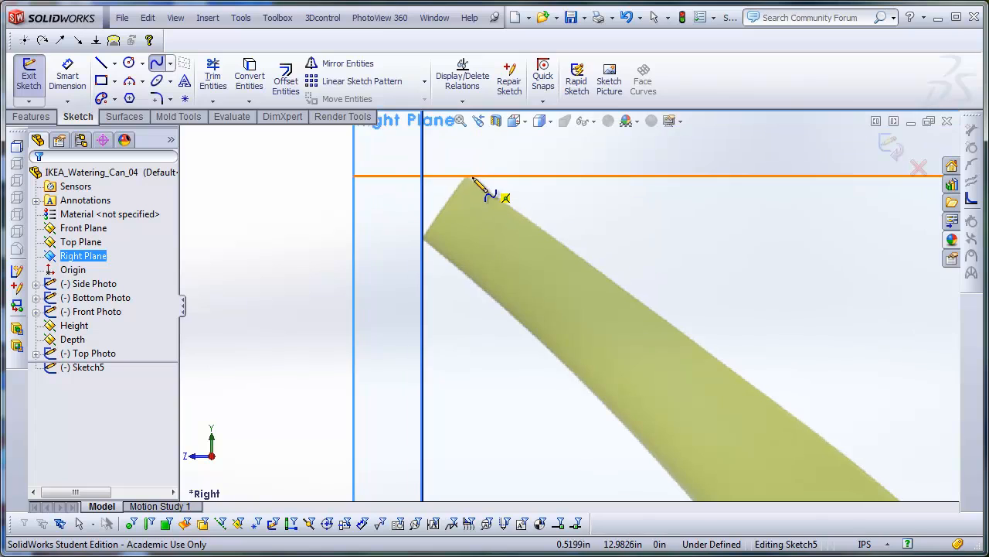
click(468, 178)
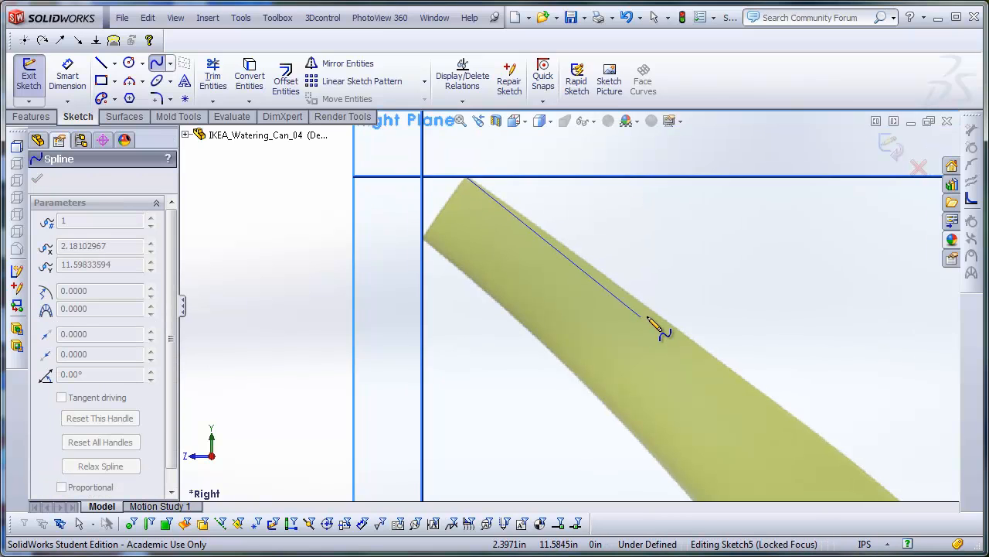
scroll(680, 371, up, 2)
scroll(695, 386, down, 2)
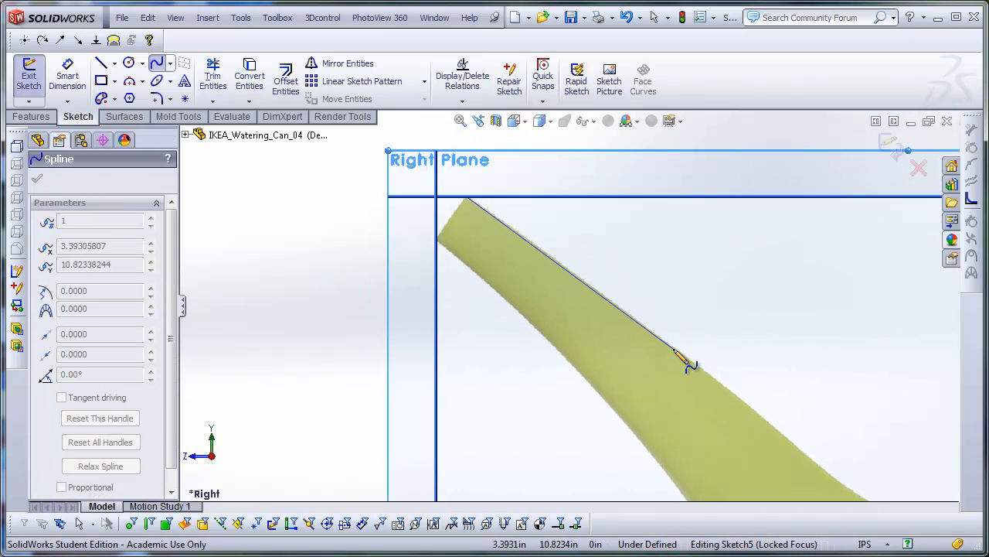
click(678, 353)
scroll(712, 394, up, 3)
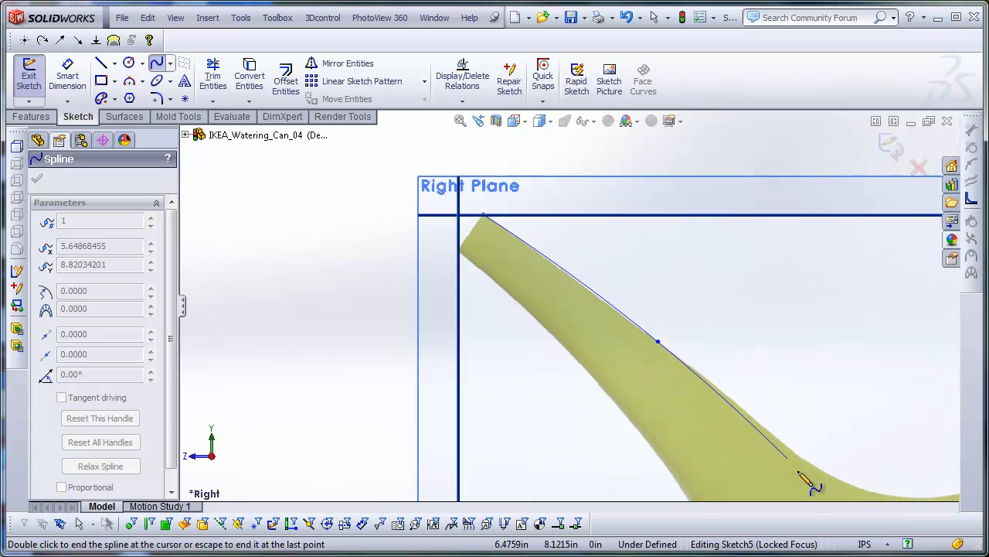
click(700, 392)
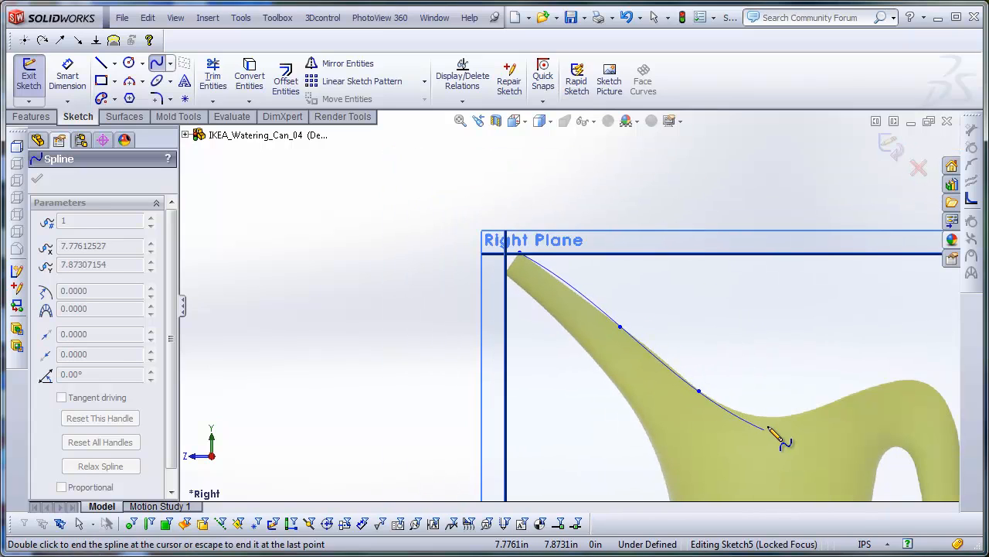
Continue the spline through the saddle and over the handle's top, ending it on the vertical height line at the handle's rear
click(764, 421)
scroll(773, 402, down, 3)
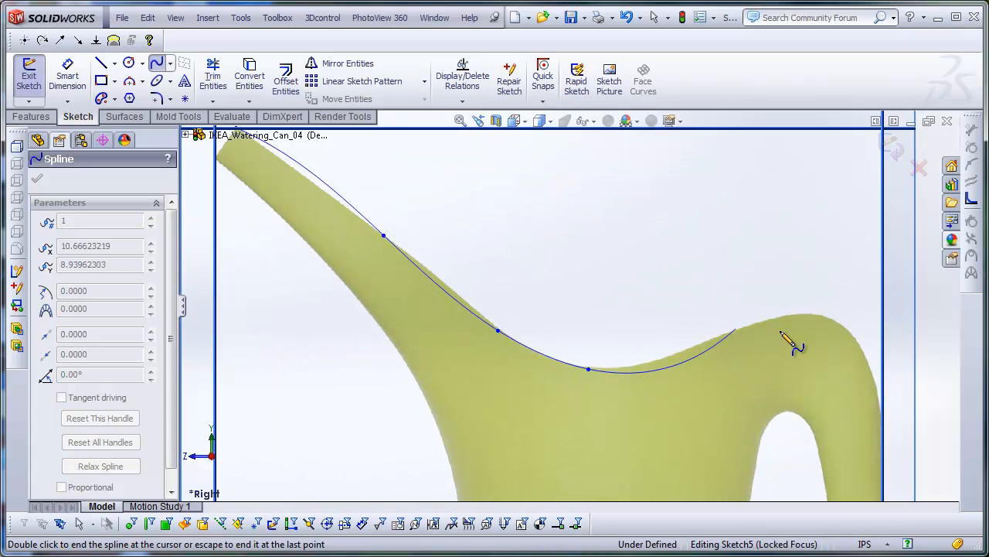
click(735, 329)
click(831, 319)
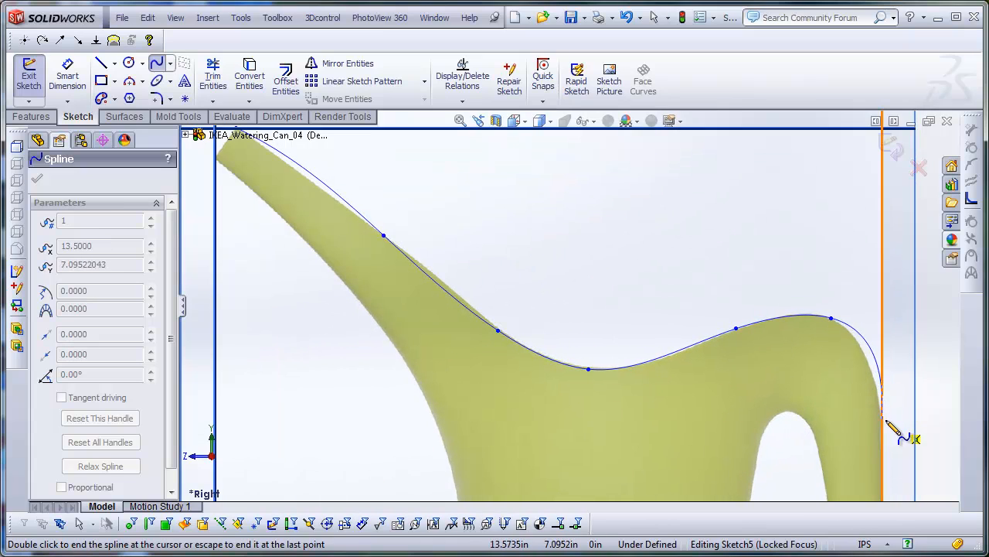
double_click(886, 425)
key(Escape)
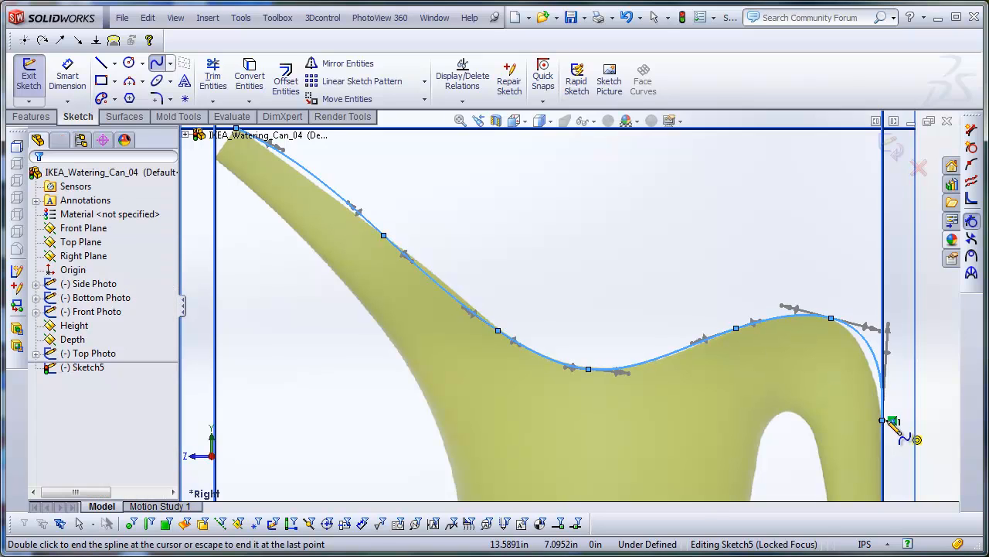
Adjust the tangent handles at the spline's end point and handle-top point so the curve follows the handle's rear bend
scroll(858, 416, up, 2)
scroll(686, 347, up, 3)
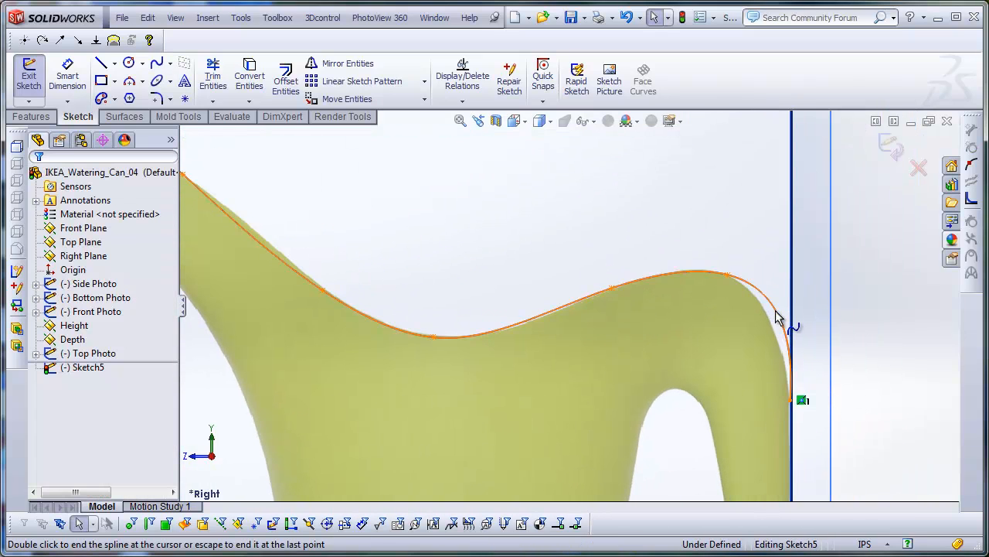
click(773, 311)
drag(770, 283, 735, 256)
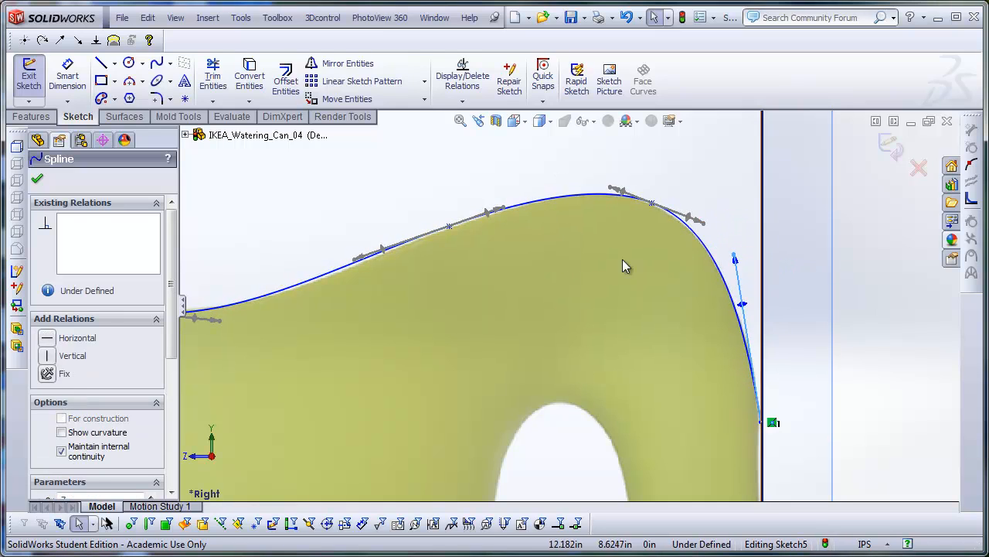
scroll(625, 248, down, 2)
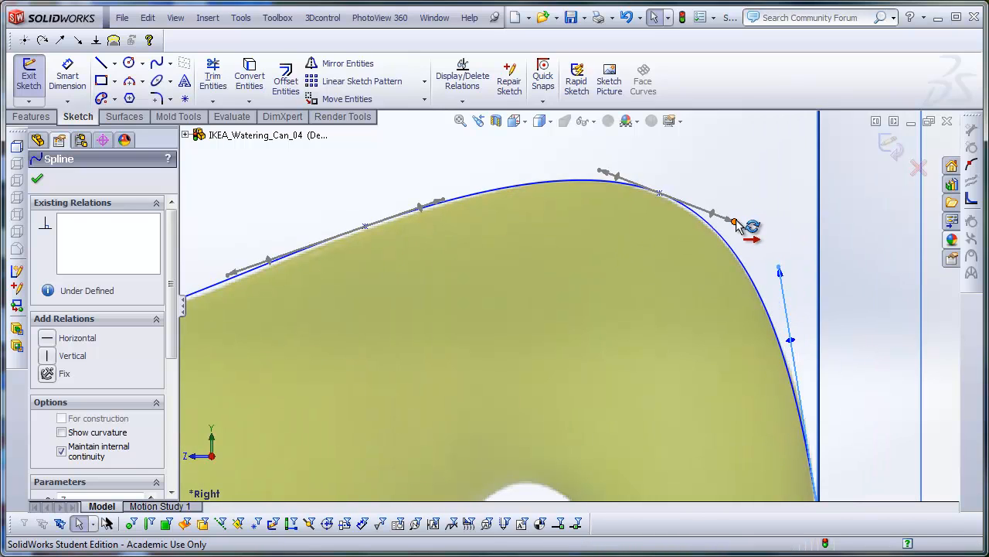
scroll(491, 265, up, 2)
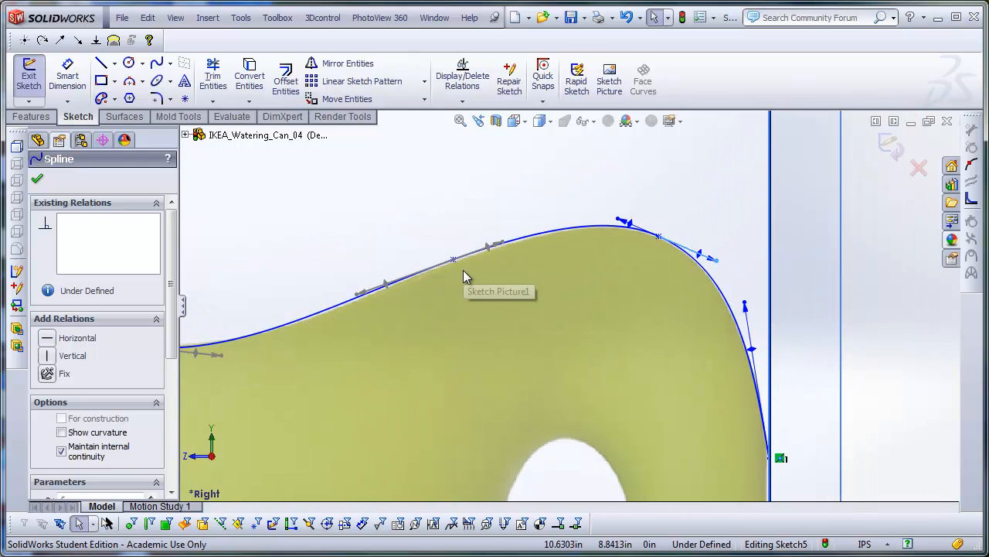
Move the spline point before the handle to about X 10.41, Y 8.87 in and the saddle point to about X 7.55, Y 8.16 in
drag(452, 259, 439, 267)
scroll(410, 329, up, 5)
scroll(327, 335, down, 4)
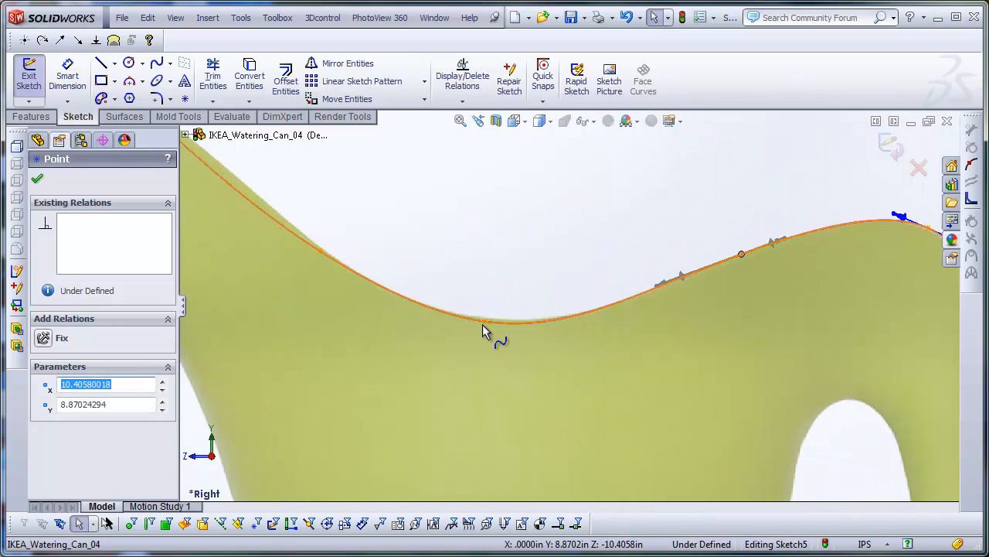
drag(485, 320, 484, 319)
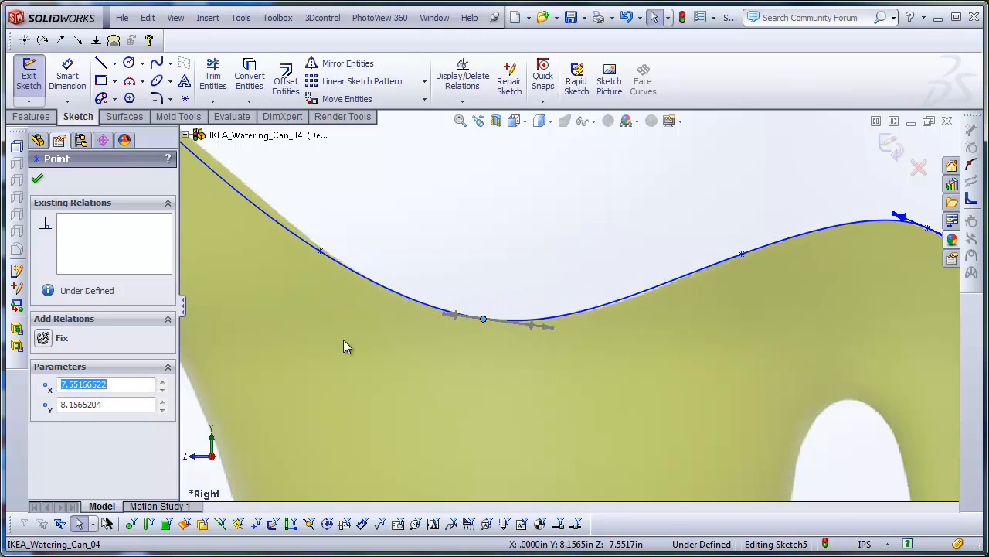
Display the spline's control polygon and pull its two control points along the spout toward the photo's upper edge
scroll(345, 317, up, 3)
scroll(387, 205, up, 3)
scroll(442, 249, down, 4)
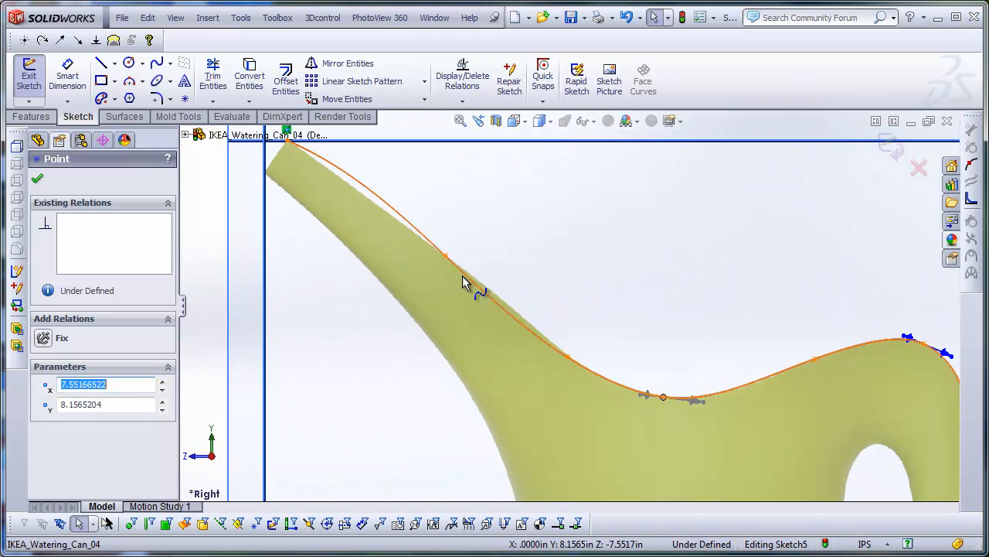
scroll(464, 281, up, 1)
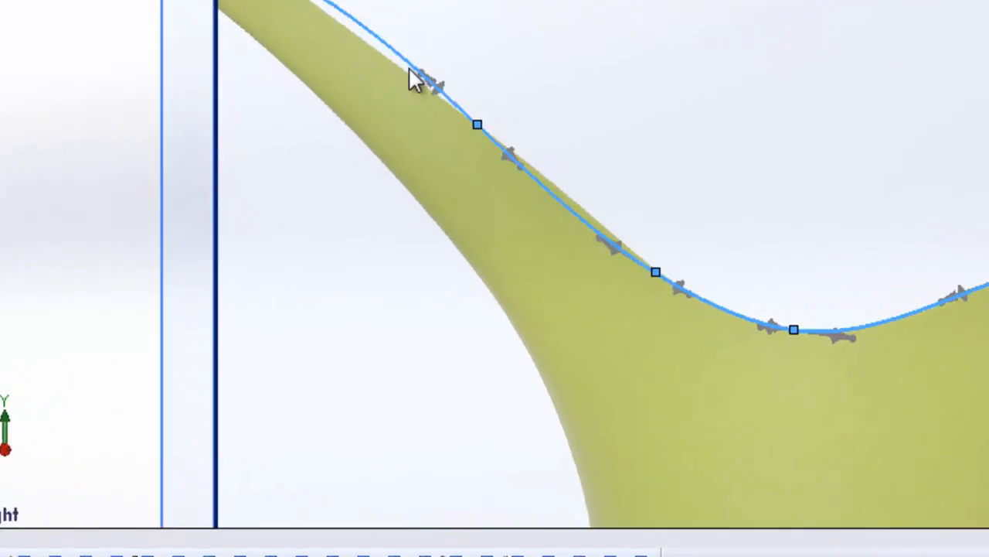
right_click(446, 236)
click(485, 313)
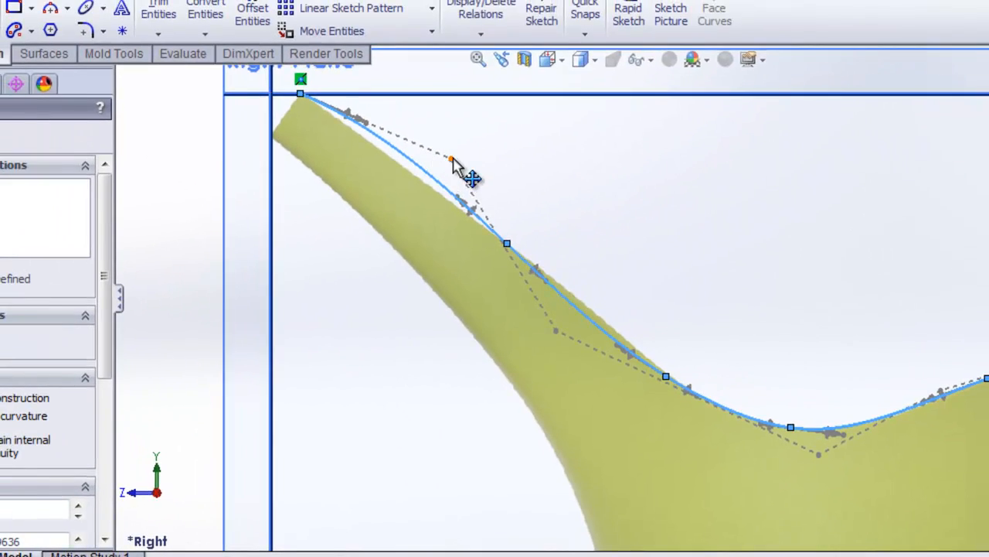
drag(452, 159, 435, 169)
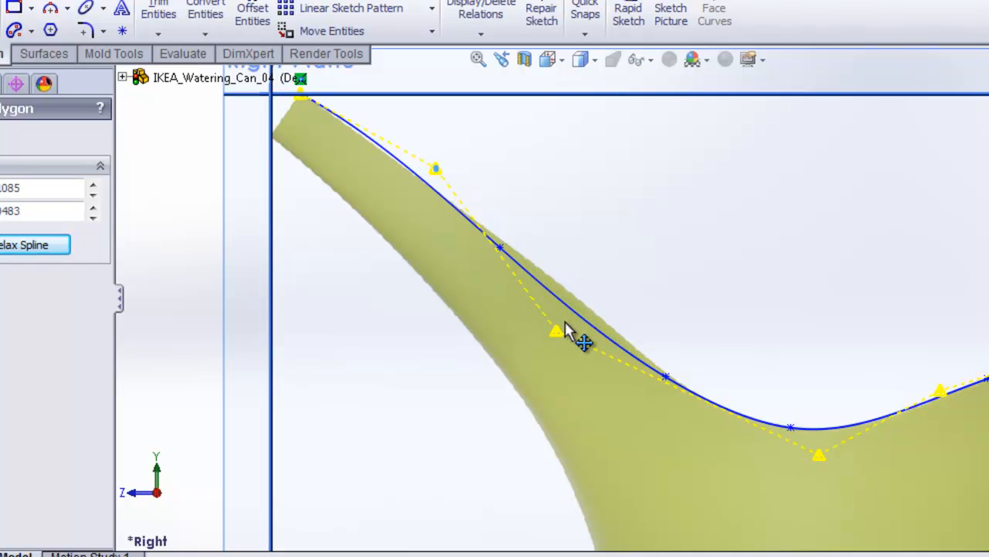
drag(566, 331, 576, 323)
scroll(705, 362, down, 2)
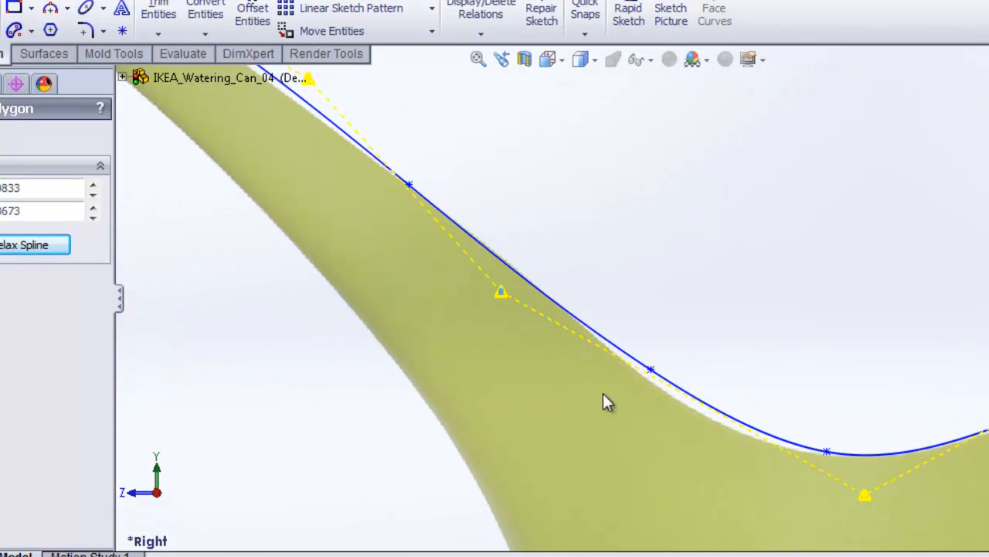
scroll(510, 229, up, 3)
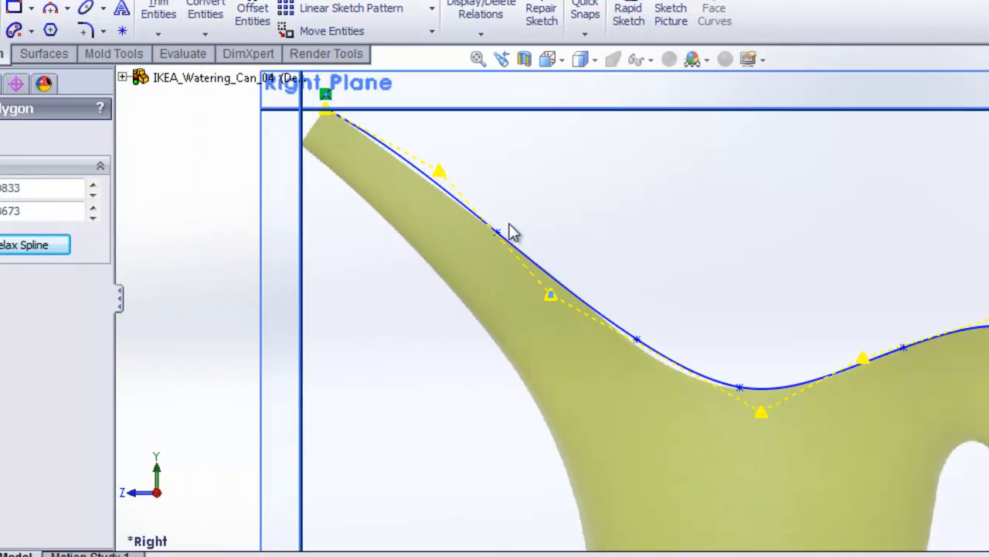
Adjust the tangent handle at the mid-spout spline point and shift the neighbouring control points onto the spout's upper edge
scroll(518, 248, down, 3)
click(505, 248)
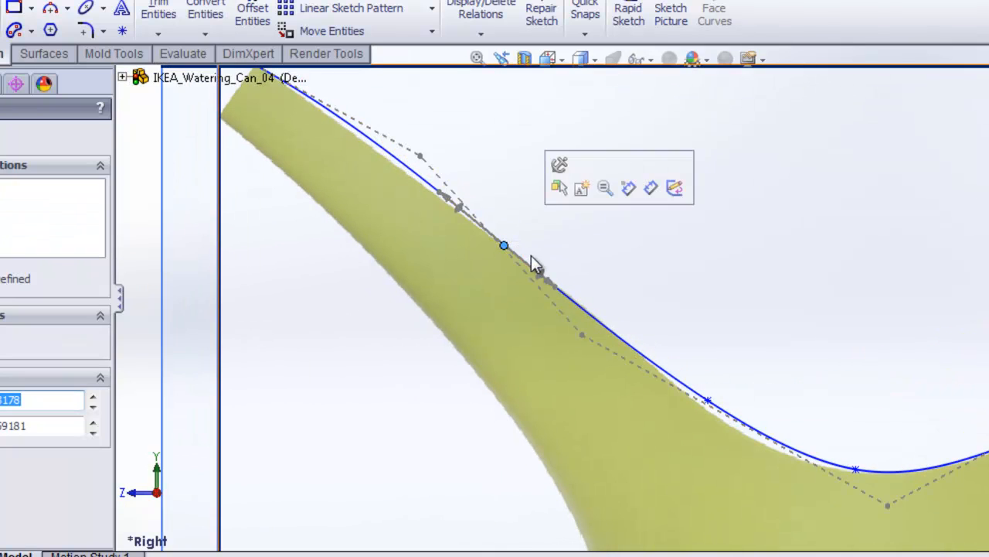
scroll(506, 244, down, 1)
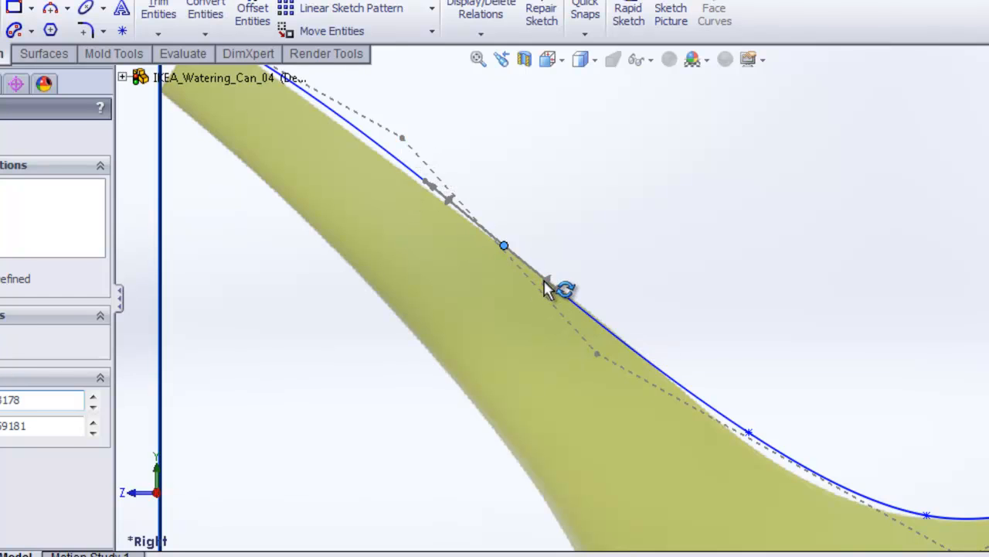
drag(545, 288, 554, 295)
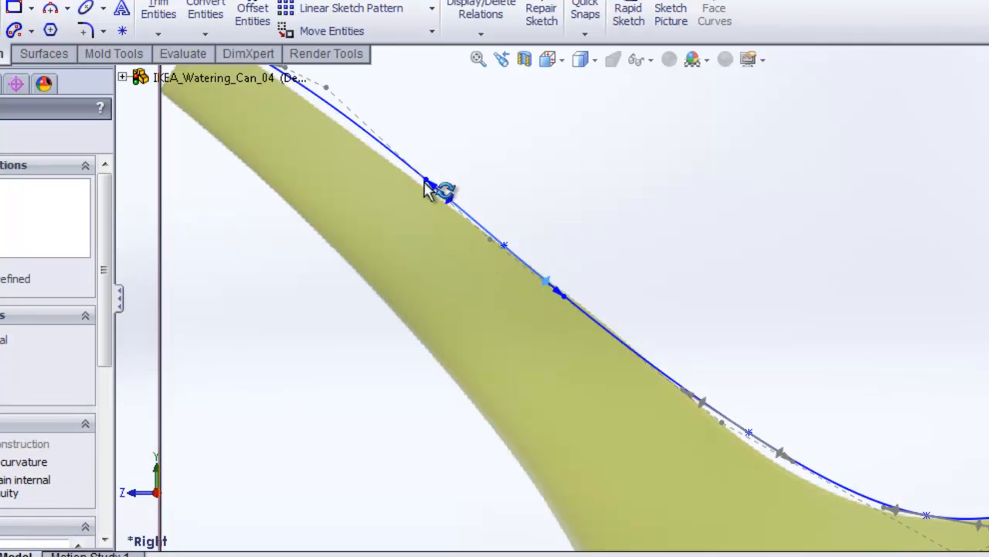
scroll(365, 127, up, 2)
scroll(374, 130, down, 2)
drag(429, 160, 422, 179)
scroll(742, 451, up, 2)
scroll(610, 321, down, 2)
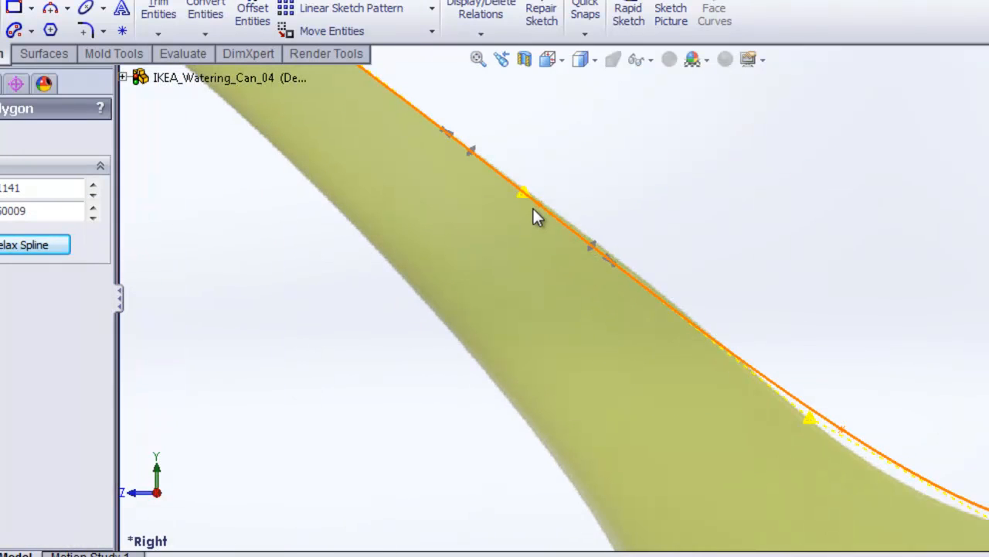
drag(532, 207, 531, 189)
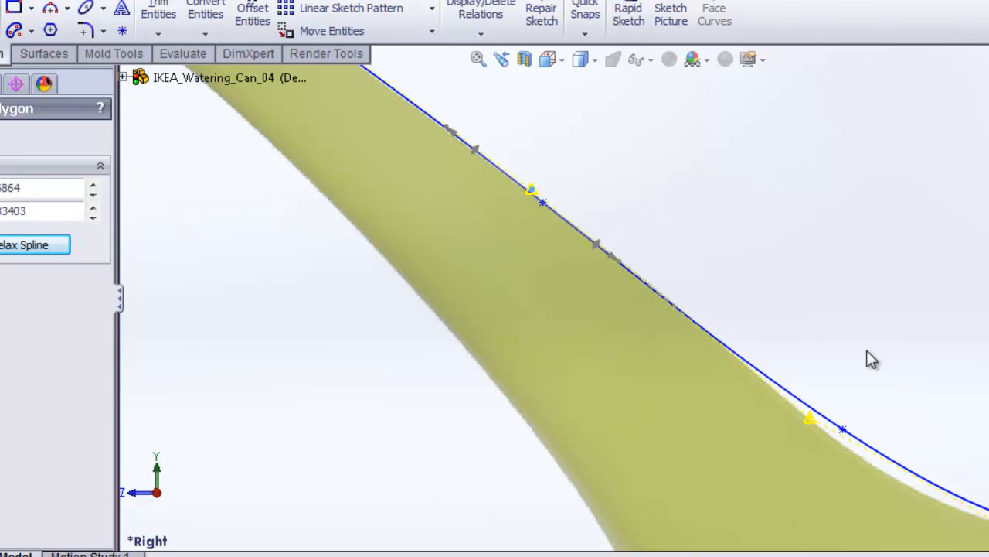
Reshape the curve at the spout's base using the spline point's tangent handle and the control point just above it
scroll(866, 351, up, 2)
scroll(731, 382, down, 2)
click(727, 383)
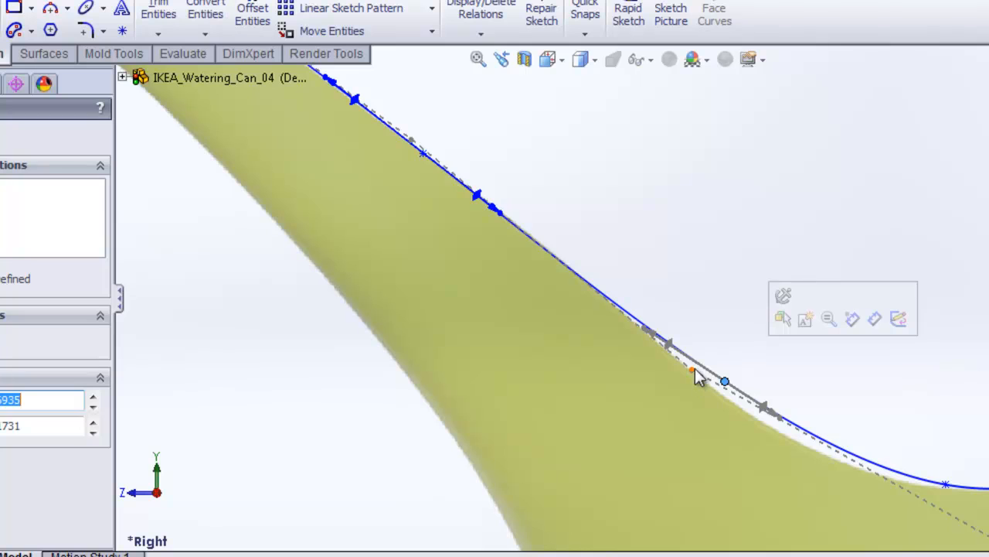
drag(669, 344, 648, 301)
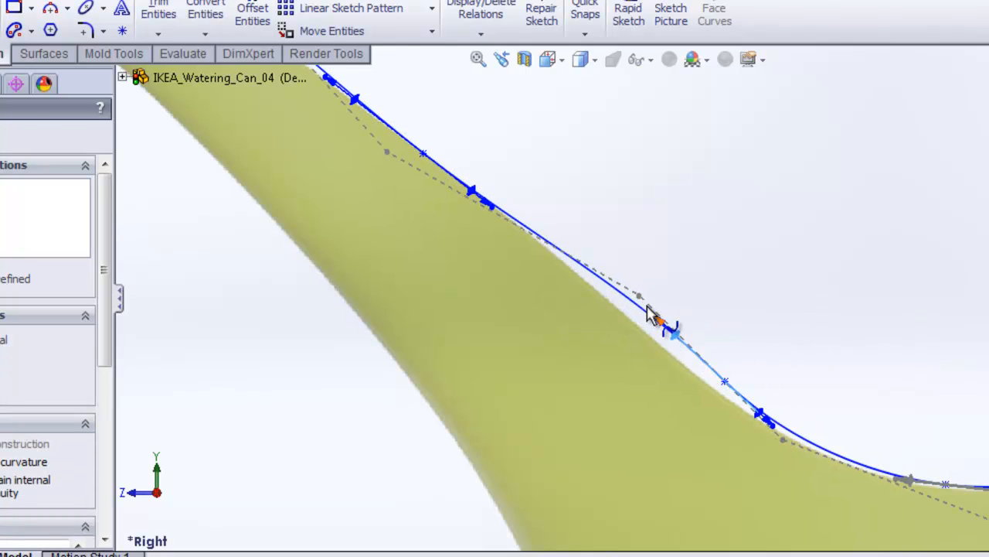
drag(639, 295, 627, 303)
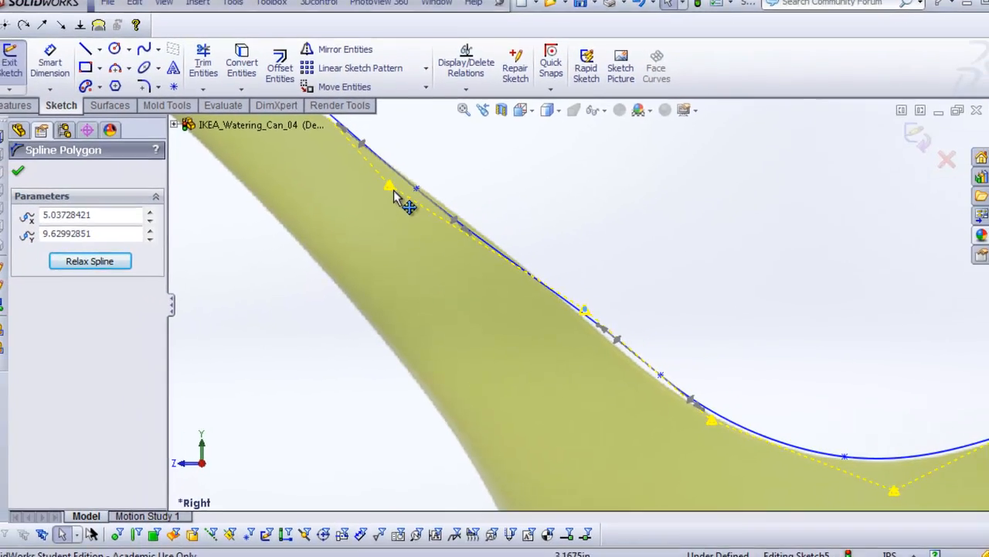
Shift the lower spout's control points to about X 3.18, Y 10.89, X 6.26, Y 8.52 and X 4.96, Y 9.61 in
drag(391, 187, 395, 181)
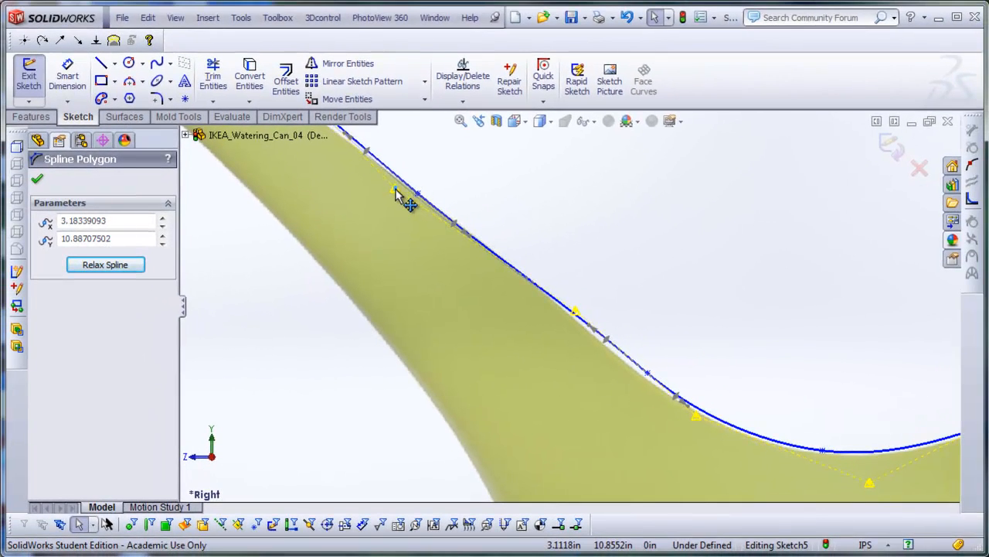
click(696, 418)
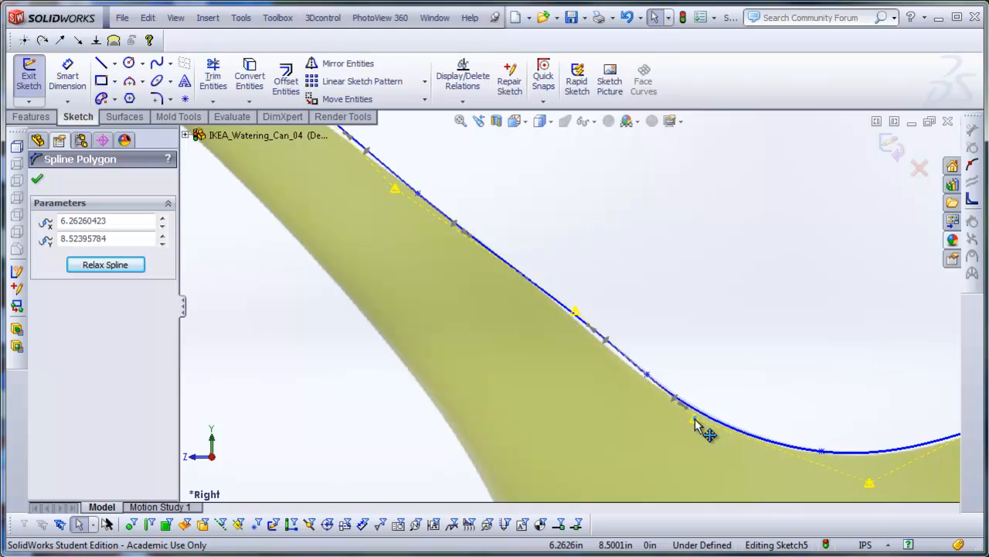
drag(575, 311, 570, 314)
scroll(510, 256, up, 2)
scroll(483, 246, down, 2)
scroll(411, 205, up, 2)
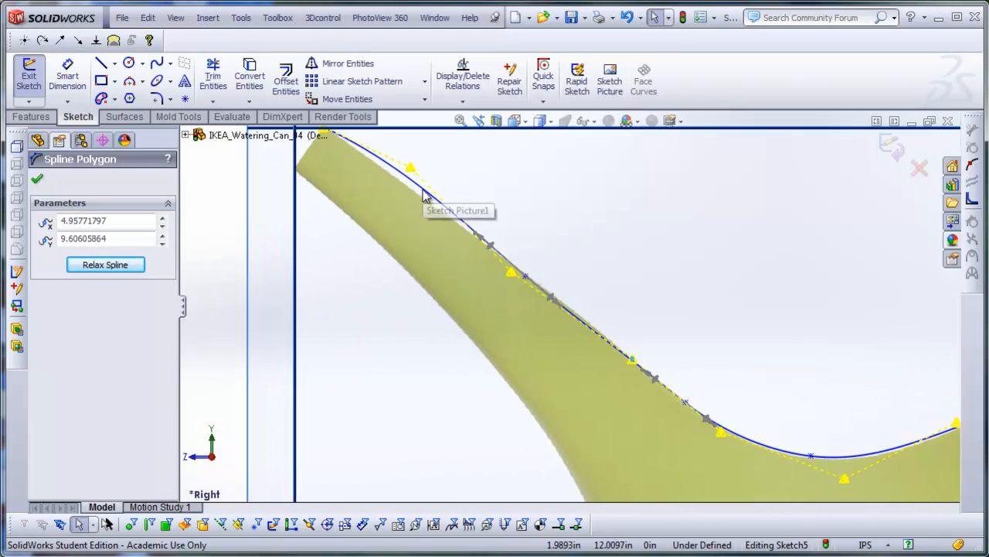
Move the control point nearest the spout tip to about X 1.56, Y 12.24 in and the next one to about X 3.29, Y 10.92 in
drag(411, 171, 404, 179)
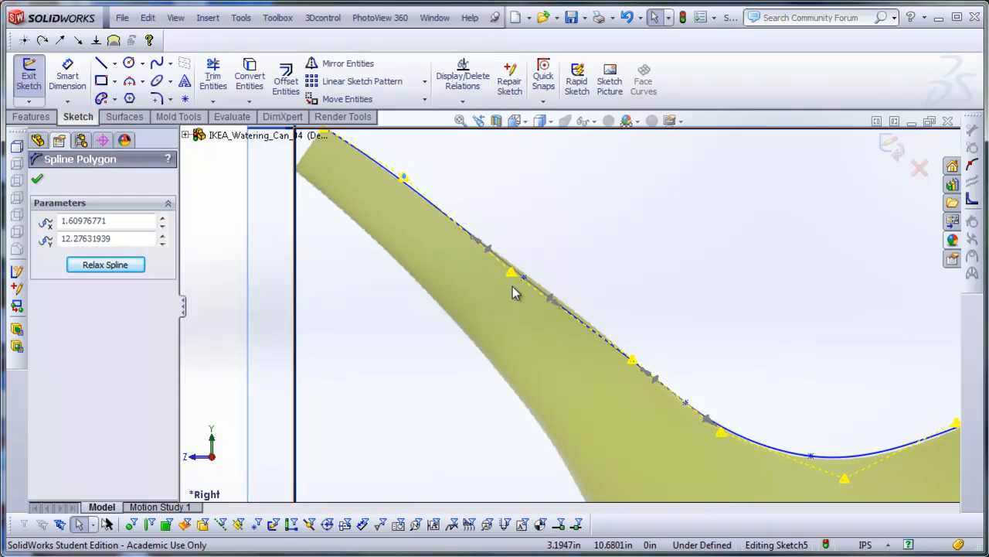
drag(510, 275, 520, 271)
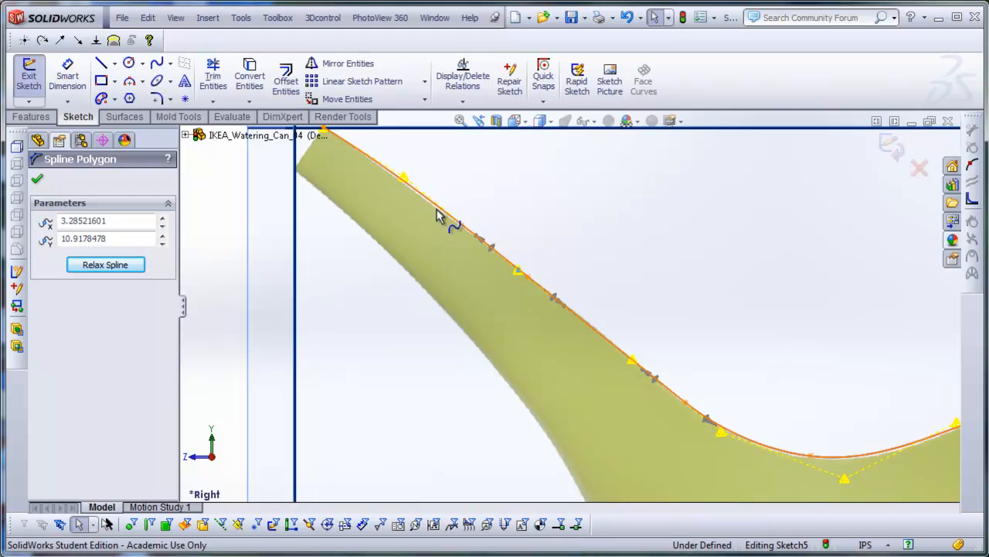
scroll(425, 199, down, 2)
drag(395, 178, 392, 178)
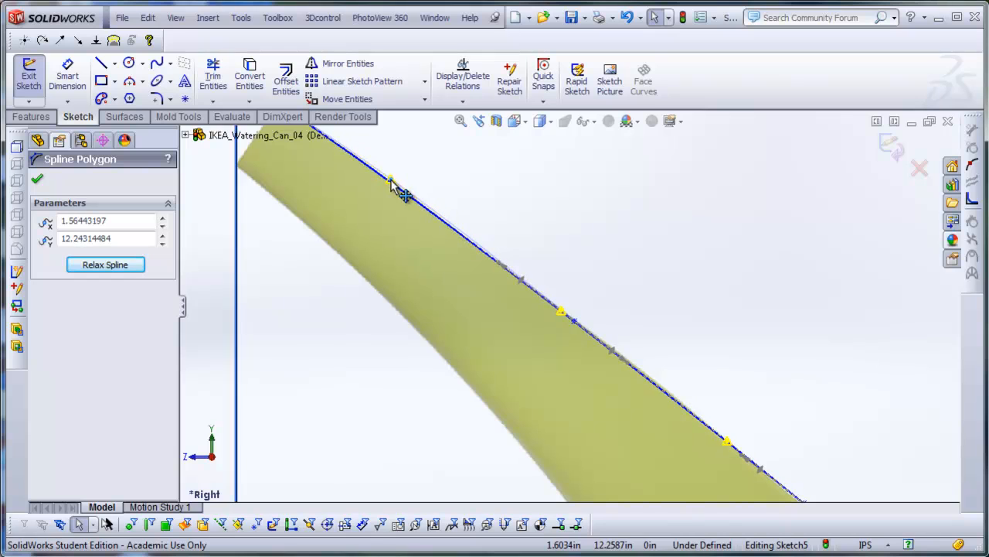
Examine how closely the spline follows the photo along the spout, through the saddle and at the spout's tip
scroll(820, 497, up, 2)
scroll(746, 431, down, 2)
scroll(740, 423, up, 4)
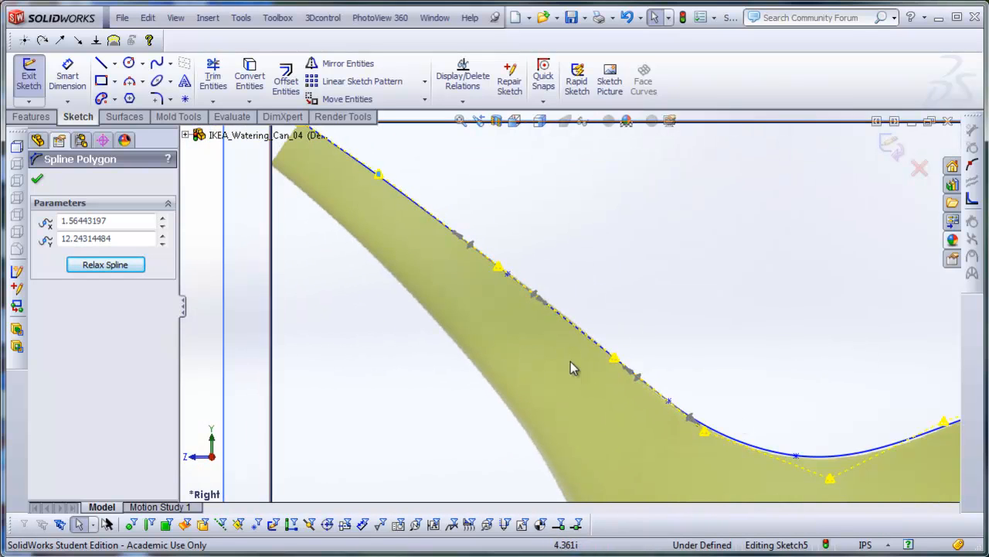
scroll(678, 341, down, 1)
scroll(678, 338, down, 1)
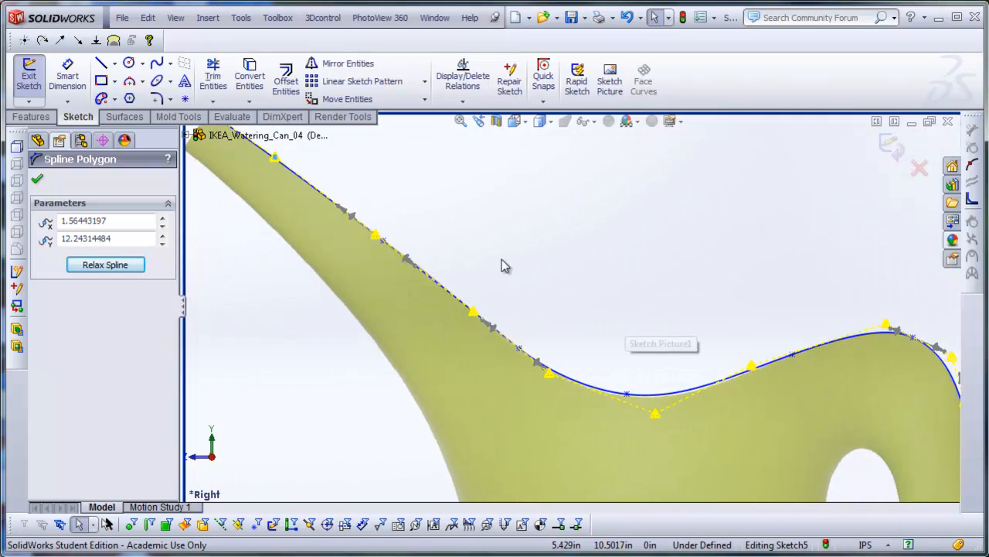
scroll(410, 186, up, 2)
scroll(327, 120, down, 2)
scroll(358, 206, down, 3)
scroll(424, 249, down, 3)
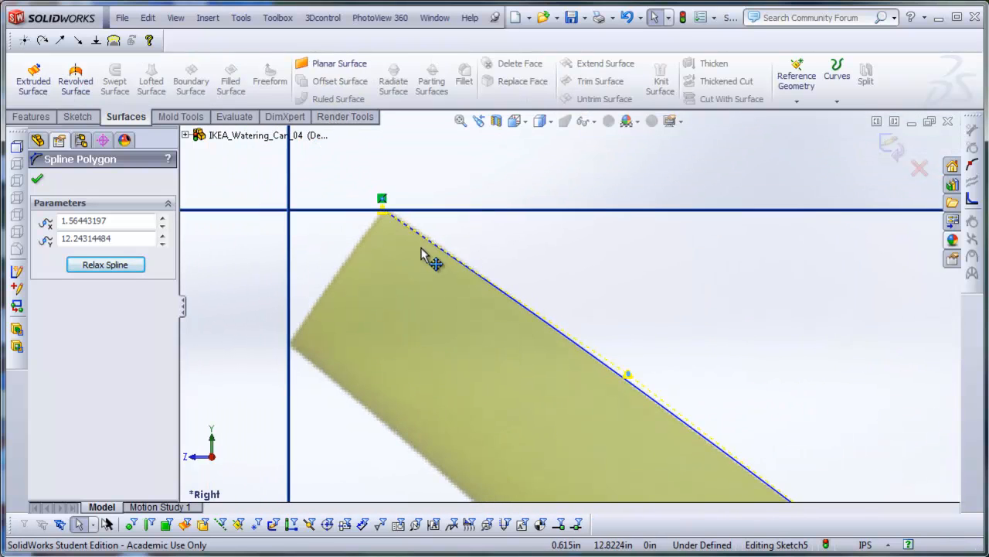
scroll(773, 382, up, 5)
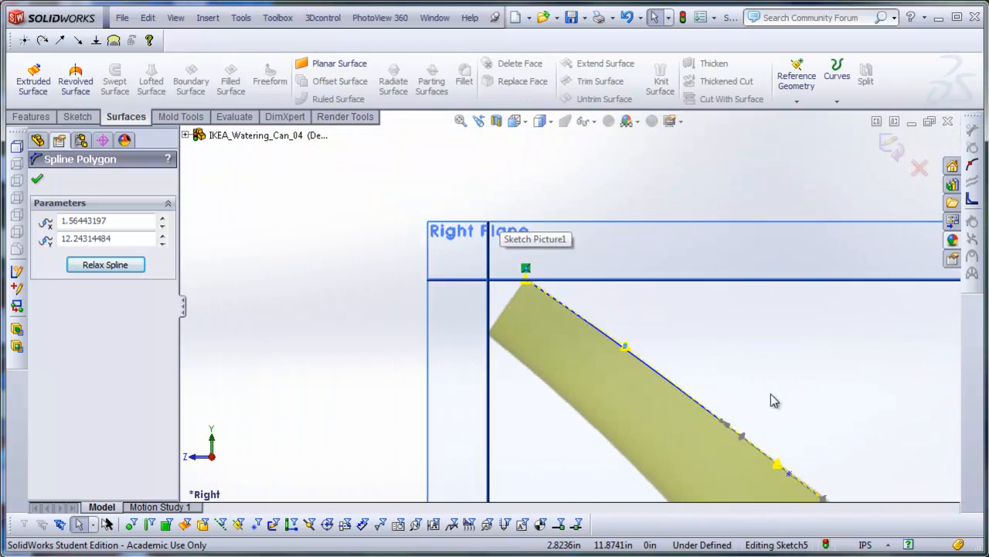
Lower the control point beneath the saddle to about X 8.08, Y 7.82 in to match the photo's edge
scroll(788, 450, down, 5)
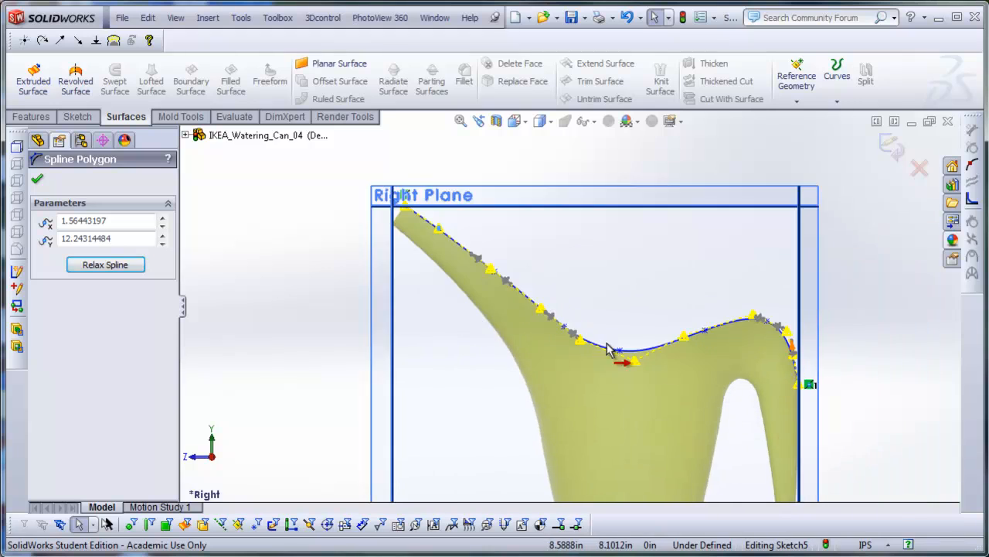
drag(711, 365, 712, 369)
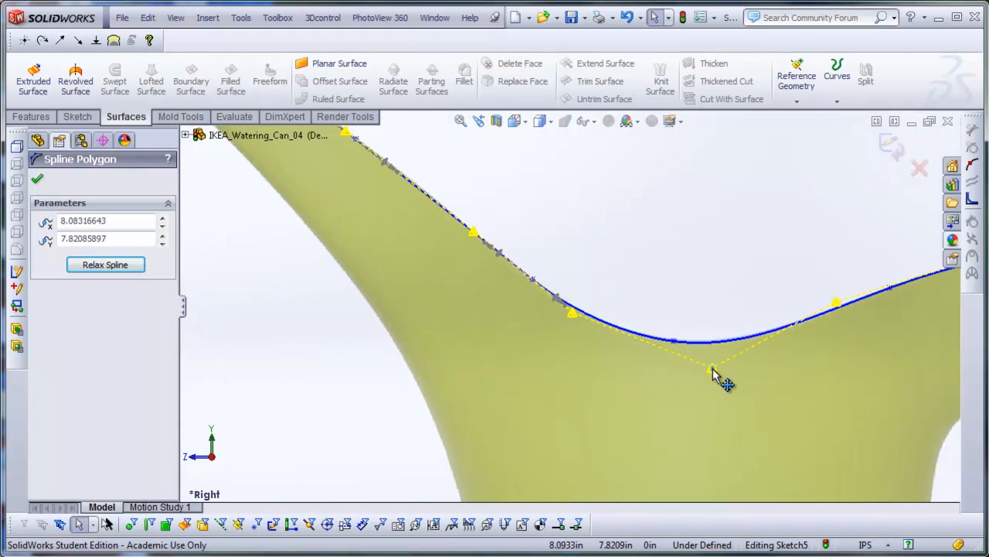
Finish the side profile sketch and rename it Main Spline
scroll(796, 282, up, 3)
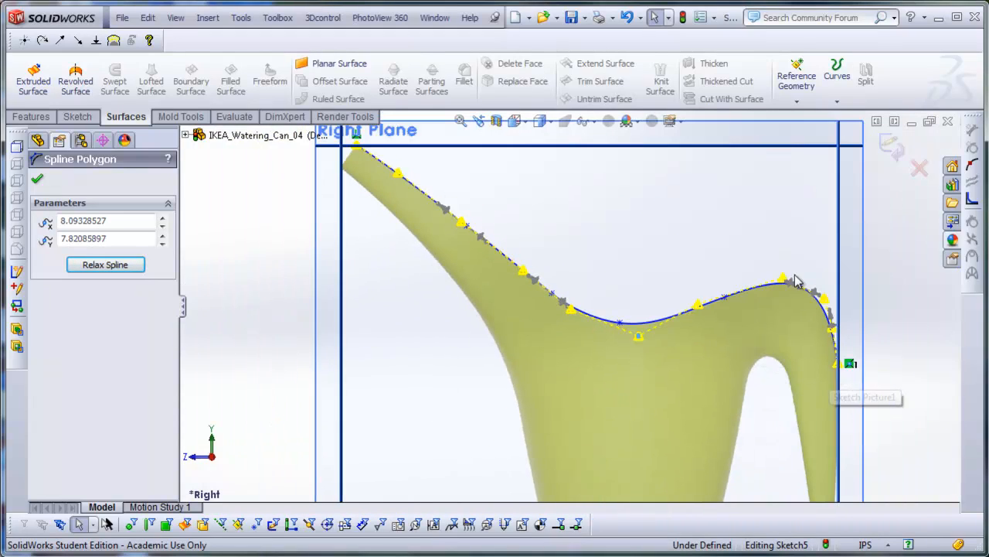
click(892, 147)
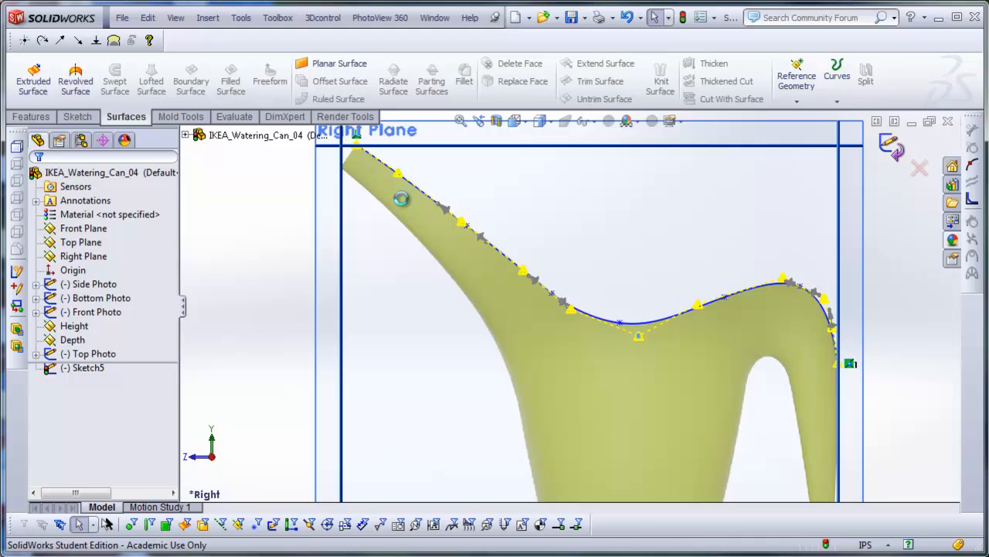
click(83, 369)
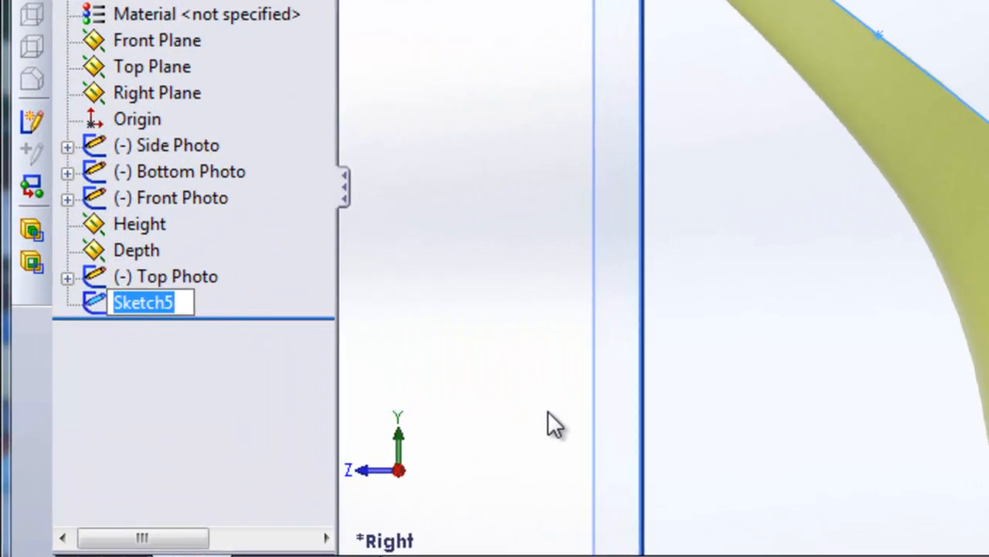
text(Mi)
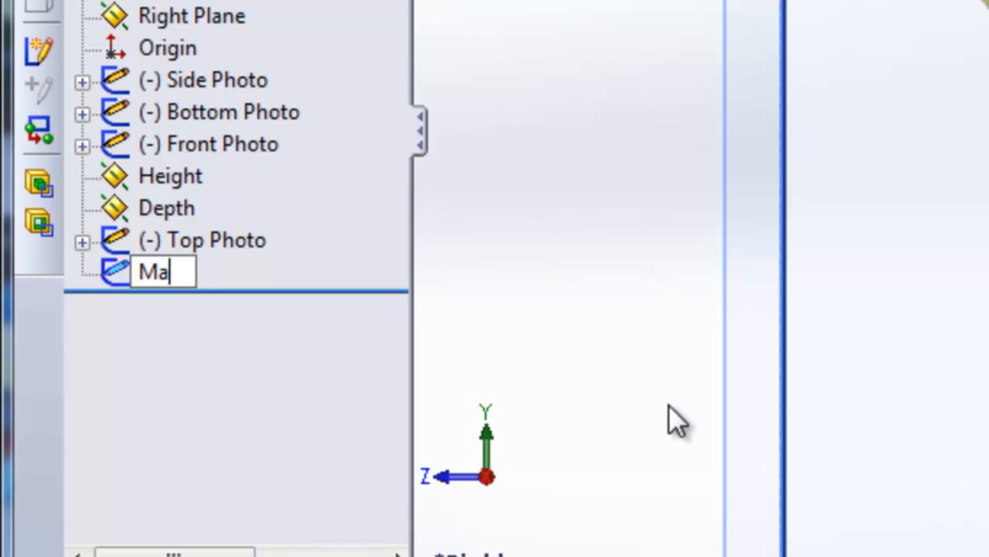
text(an Spline)
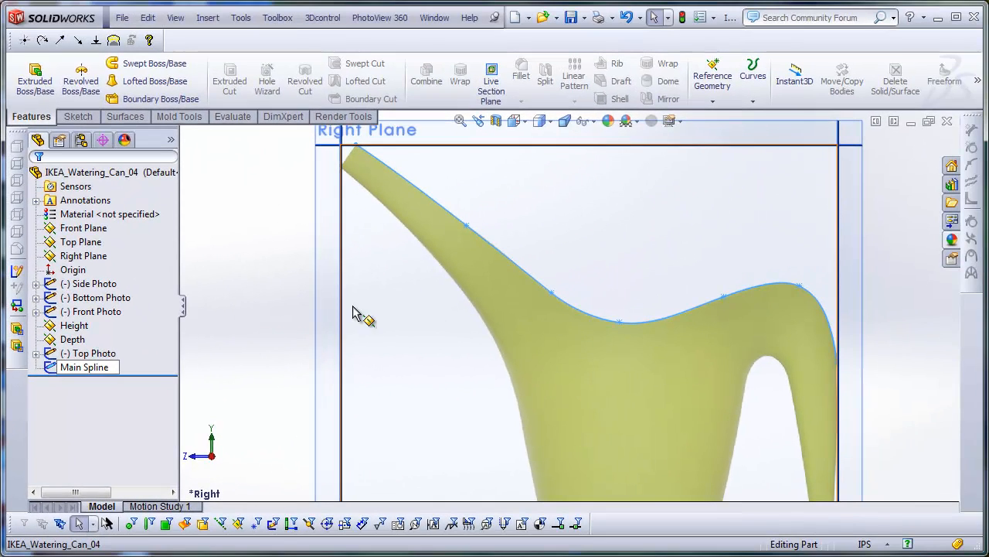
key(Return)
Create a reference plane as an offset copy of the Front Plane, about 8.21 in away towards the can's body
scroll(686, 384, up, 2)
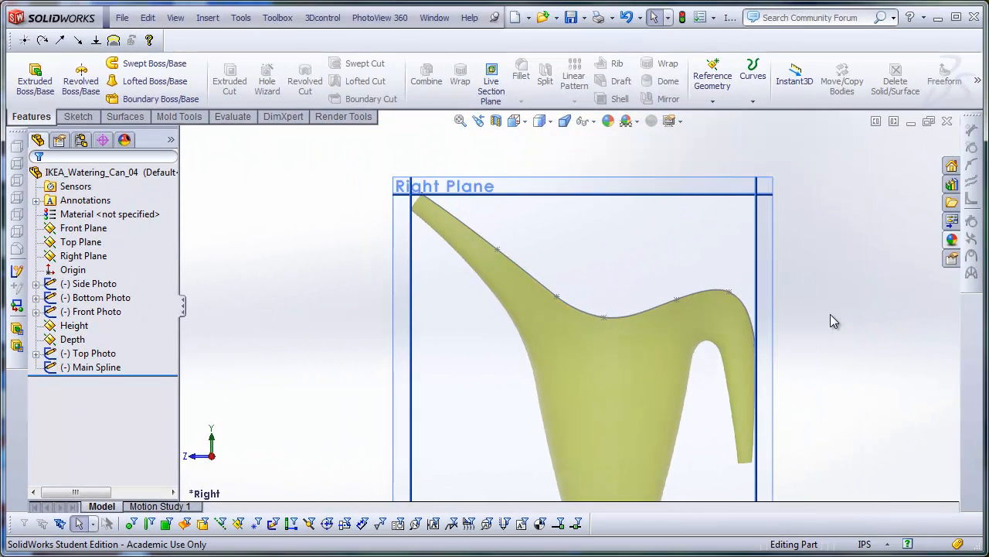
scroll(795, 276, up, 2)
middle_drag(796, 280, 808, 304)
scroll(726, 365, up, 1)
middle_drag(727, 365, 747, 388)
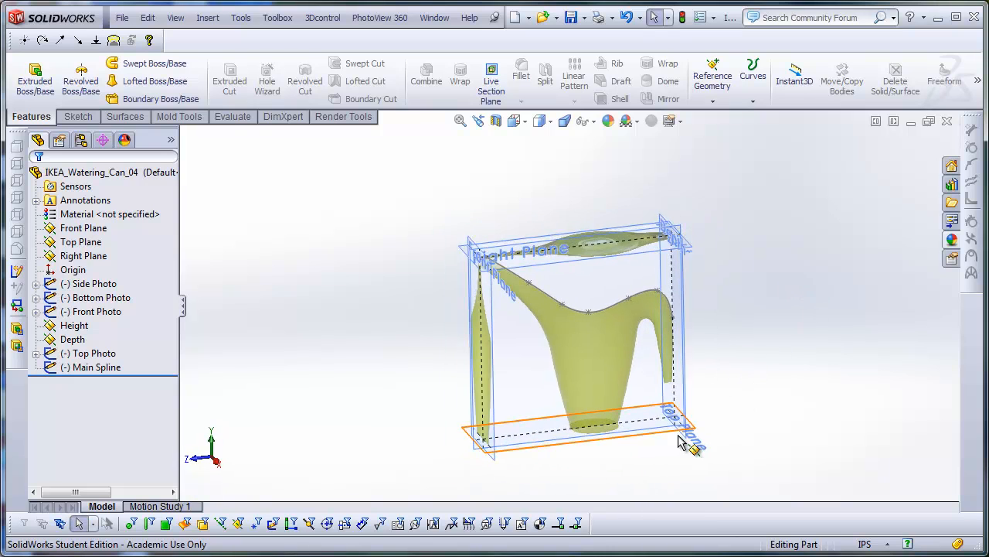
scroll(678, 437, down, 2)
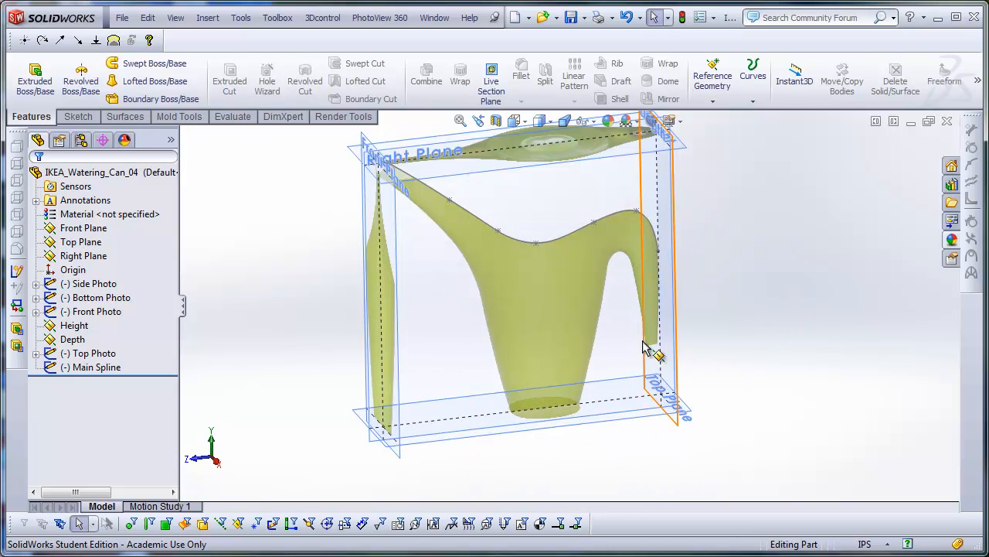
middle_drag(643, 347, 662, 287)
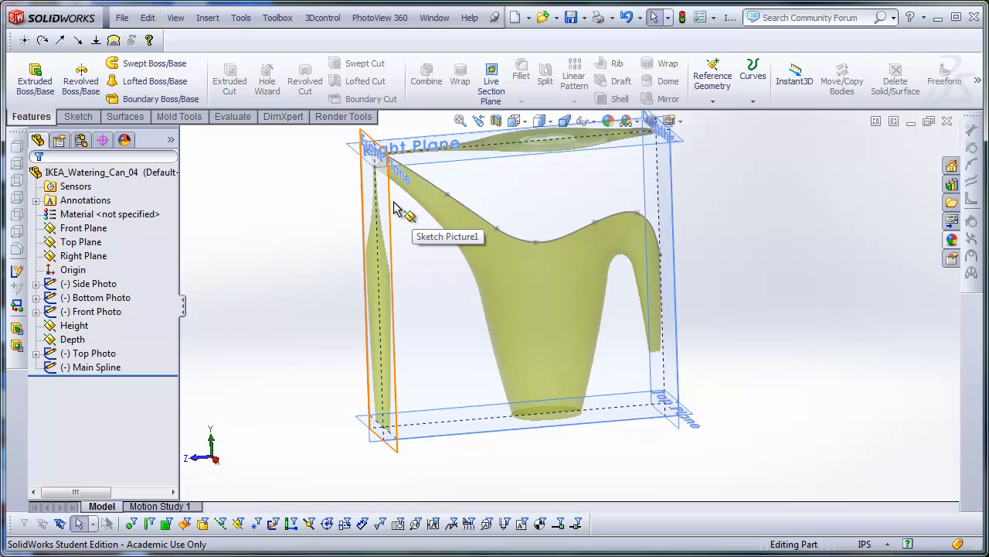
ctrl+drag(392, 207, 575, 203)
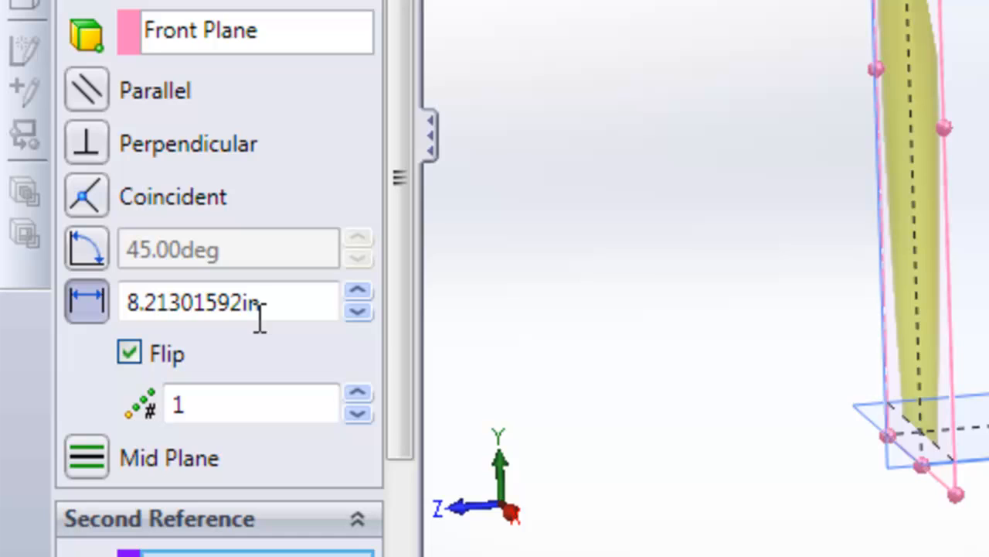
Set the new plane's offset from the Front Plane to 7.875 in, check it from the right side and accept it
drag(114, 373, 19, 375)
text(7.)
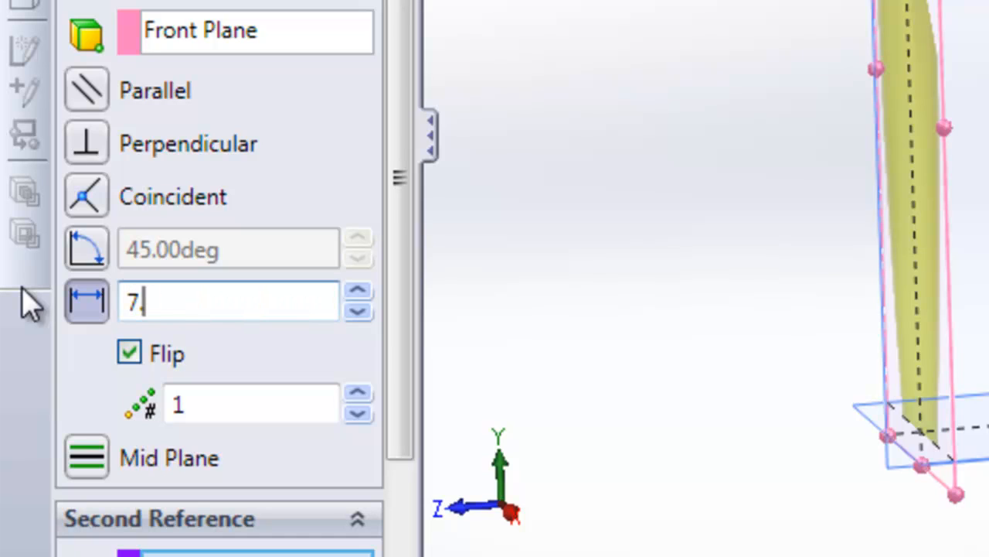
text(875)
key(Return)
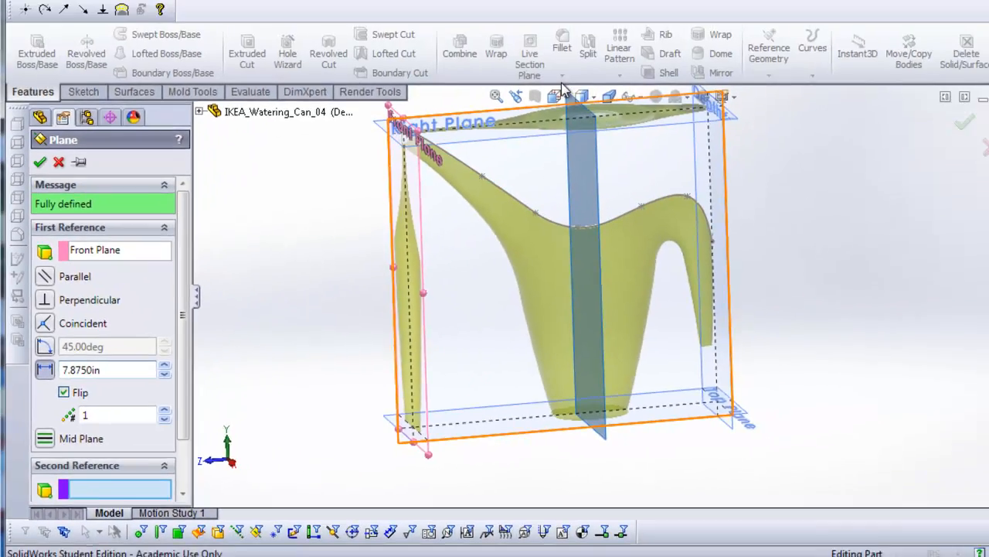
click(515, 121)
click(553, 159)
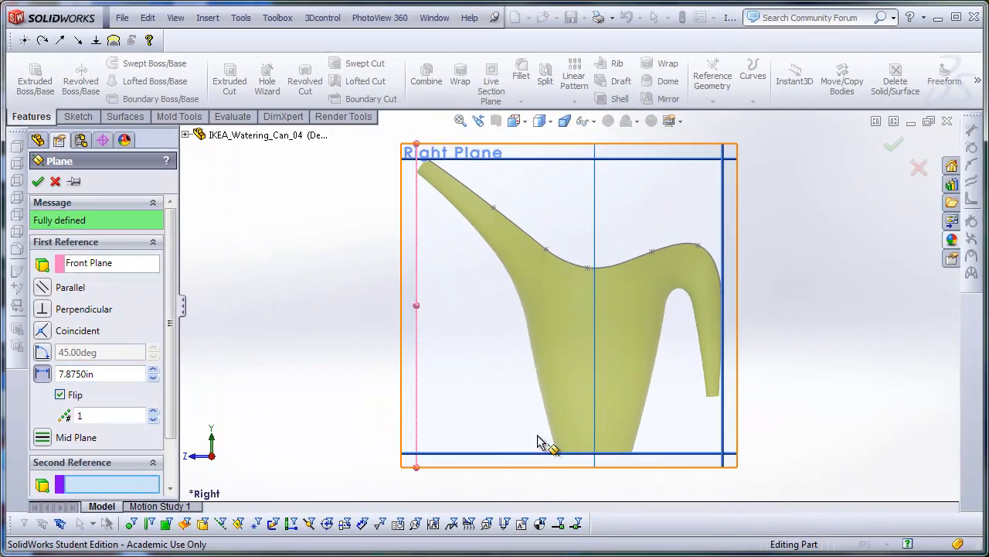
right_click(652, 329)
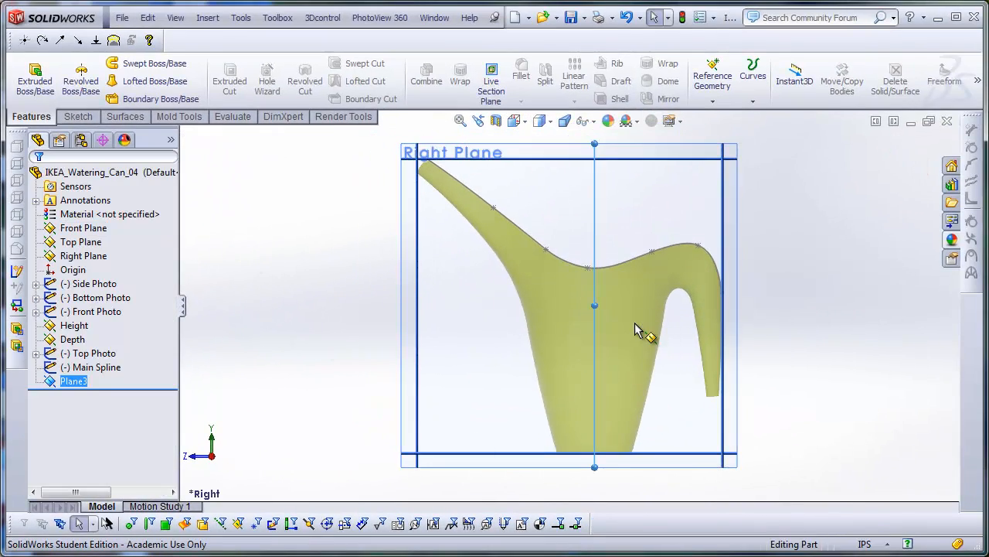
Open a new sketch on the Top Plane, viewed from above, and hide the Top Photo sketch to expose the base photo
middle_drag(652, 329, 829, 360)
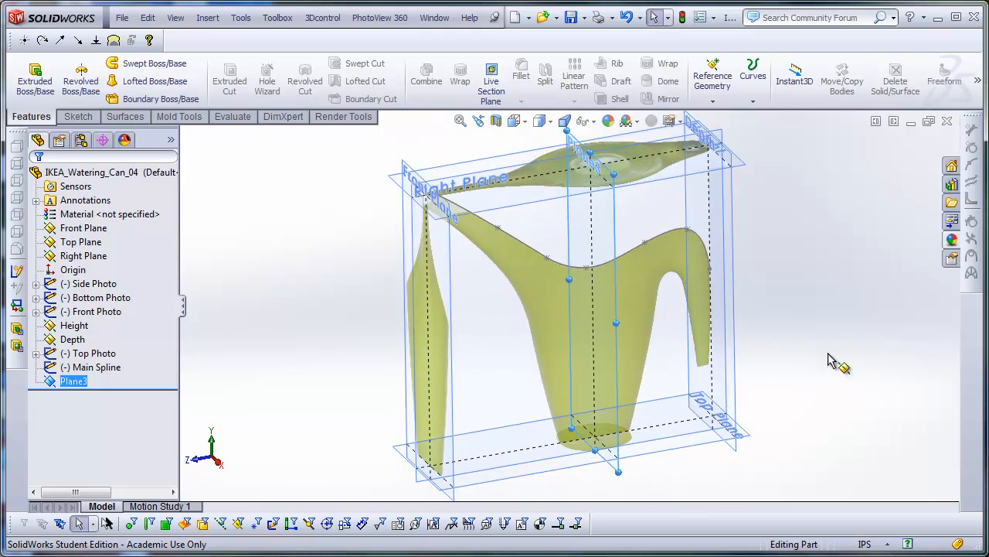
click(728, 447)
click(712, 399)
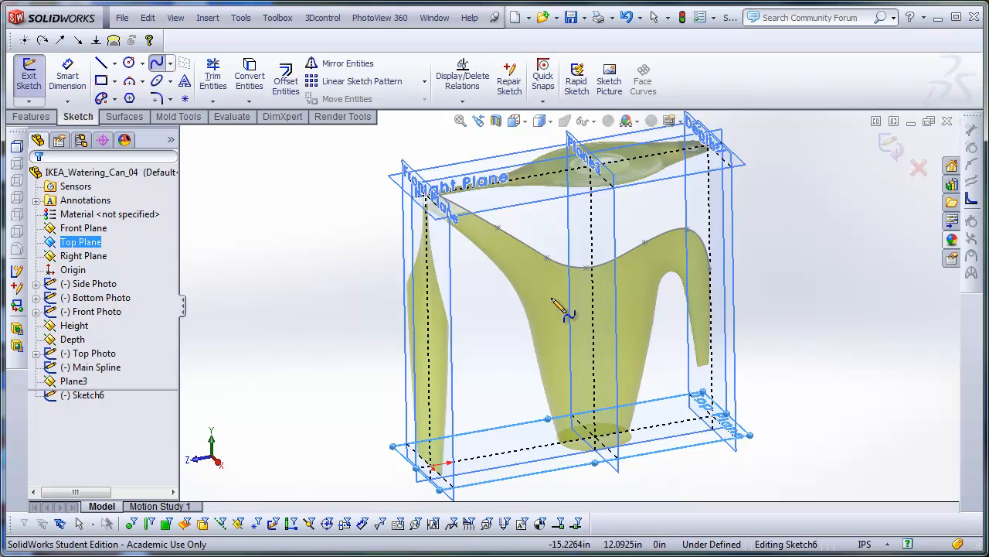
click(515, 121)
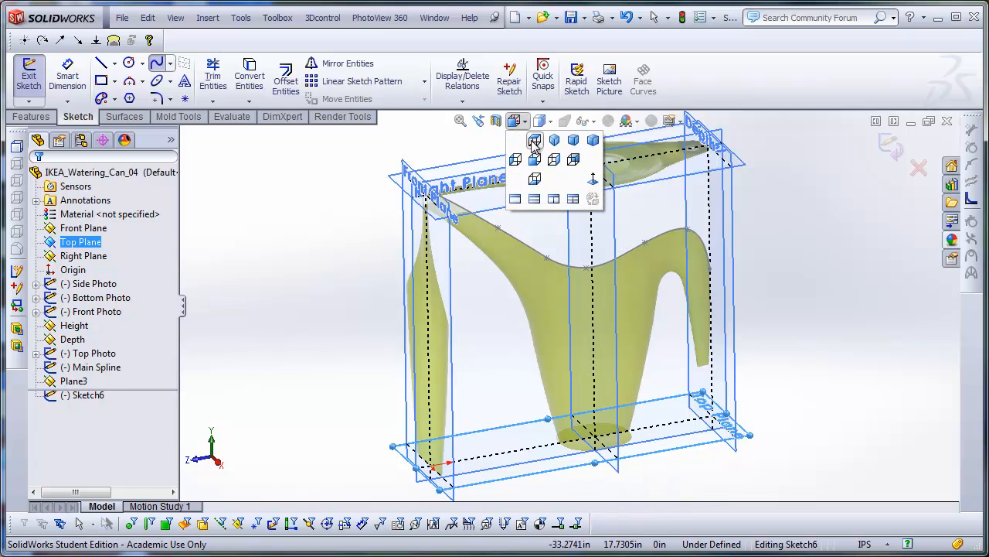
click(533, 139)
scroll(604, 263, down, 2)
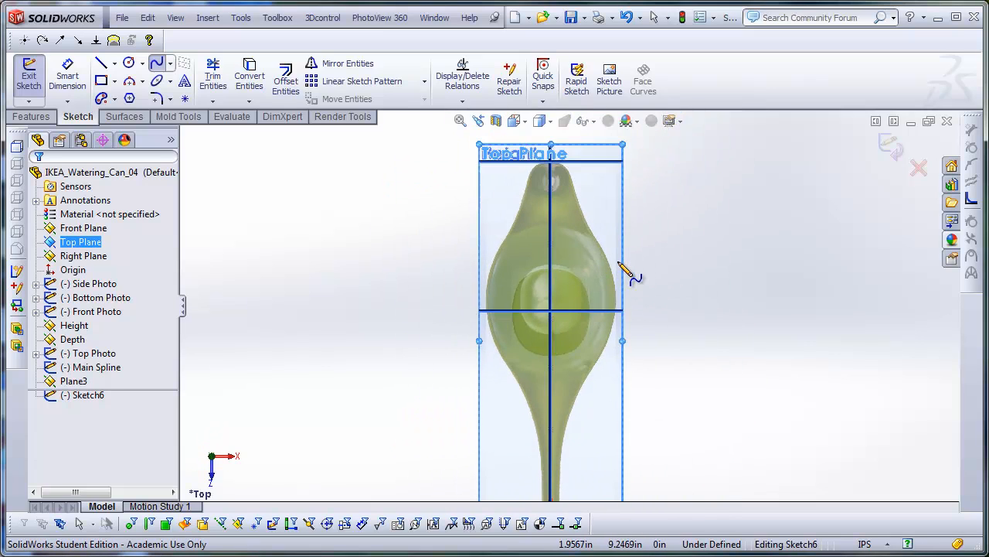
right_click(87, 357)
click(91, 327)
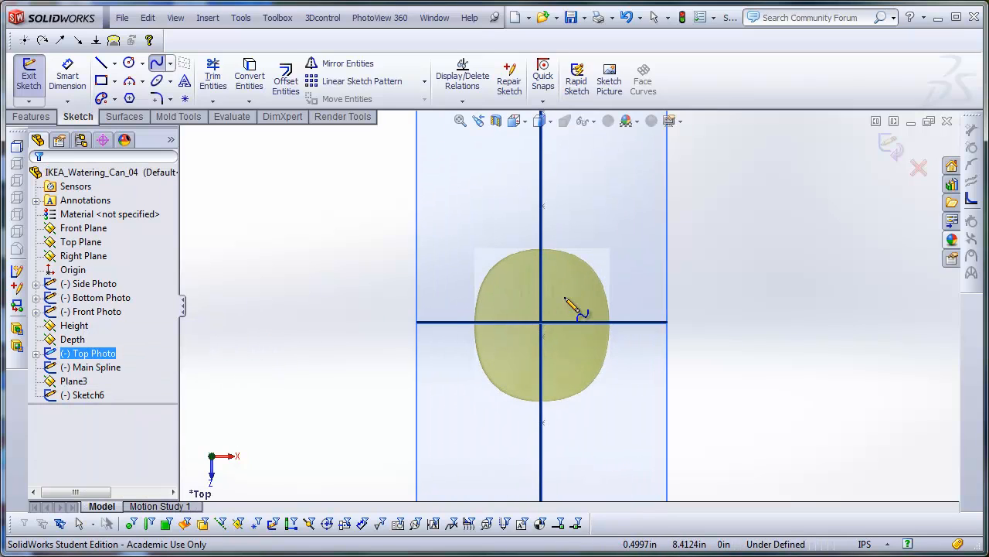
Sketch a three-point spline around half of the base outline, starting and ending on the centreline, with the middle point about X 1.43, Y 7.88 in
scroll(566, 300, down, 2)
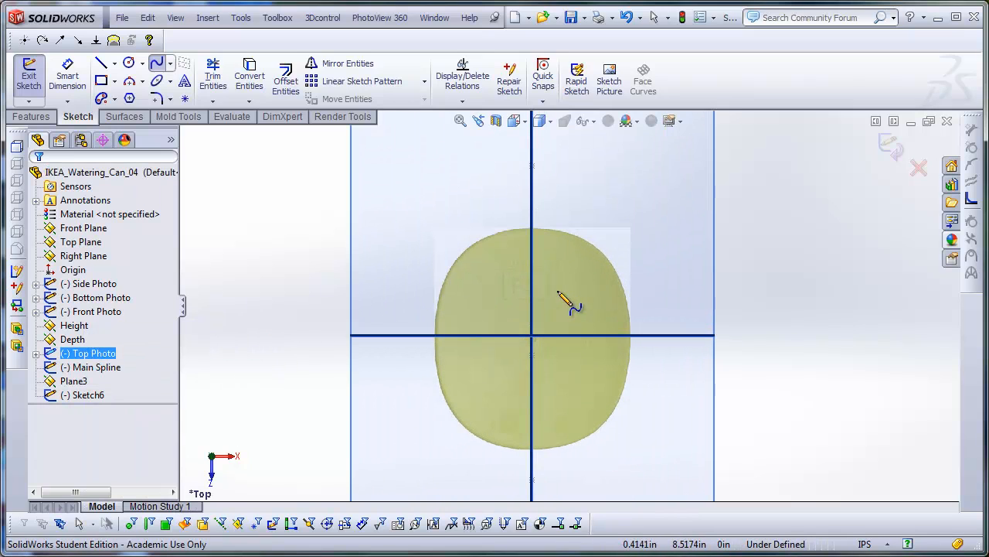
click(532, 230)
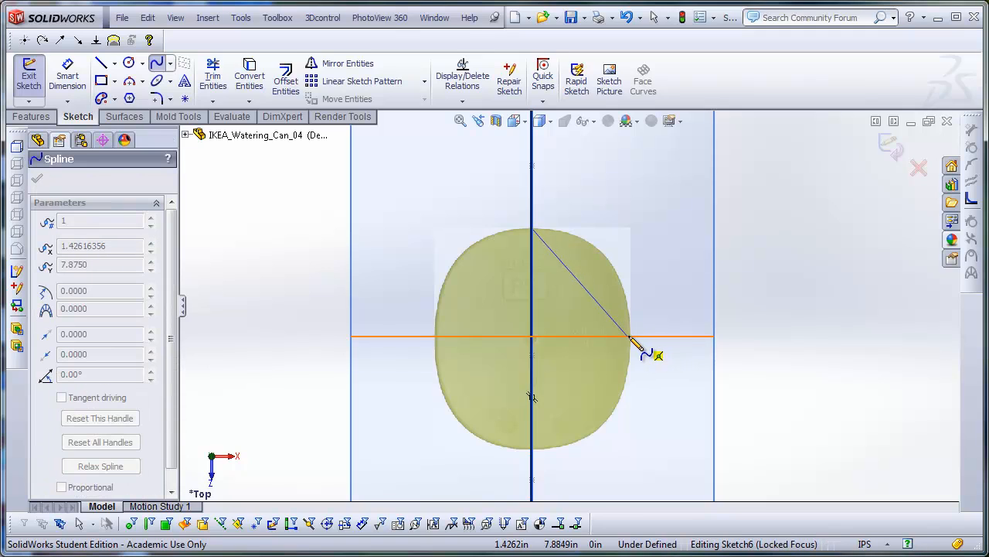
click(631, 337)
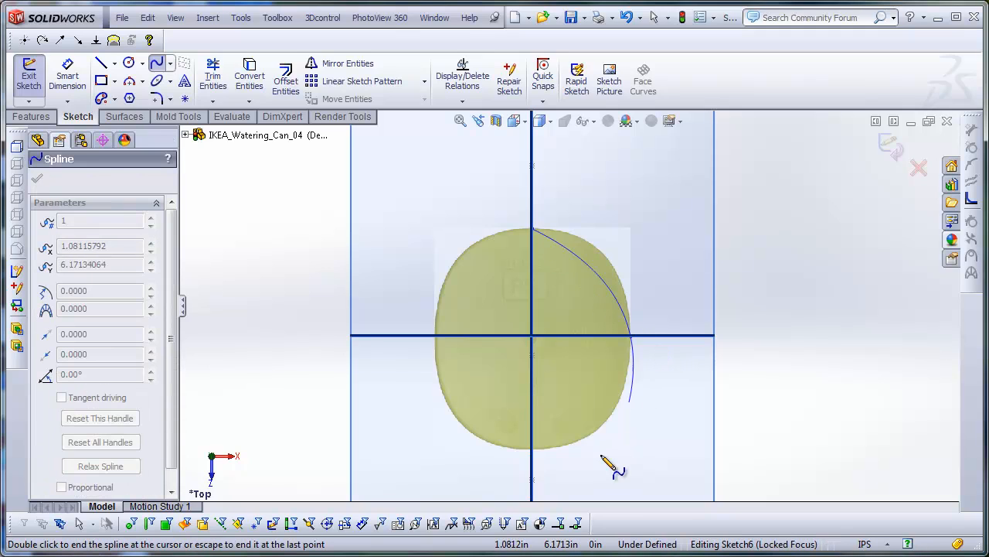
click(534, 450)
key(Escape)
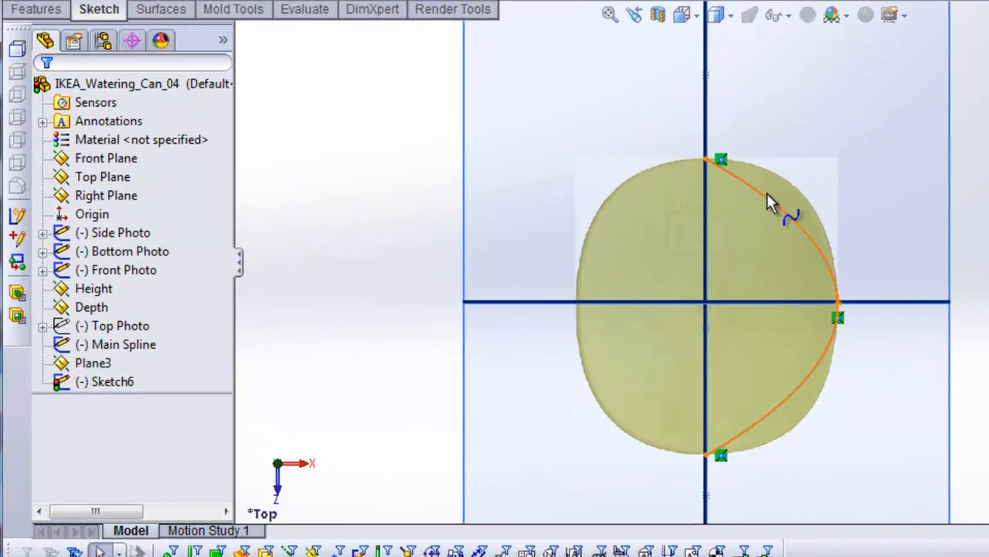
Stretch the base spline's tangent handle at its handle-side end to follow the photo and make it horizontal
click(577, 261)
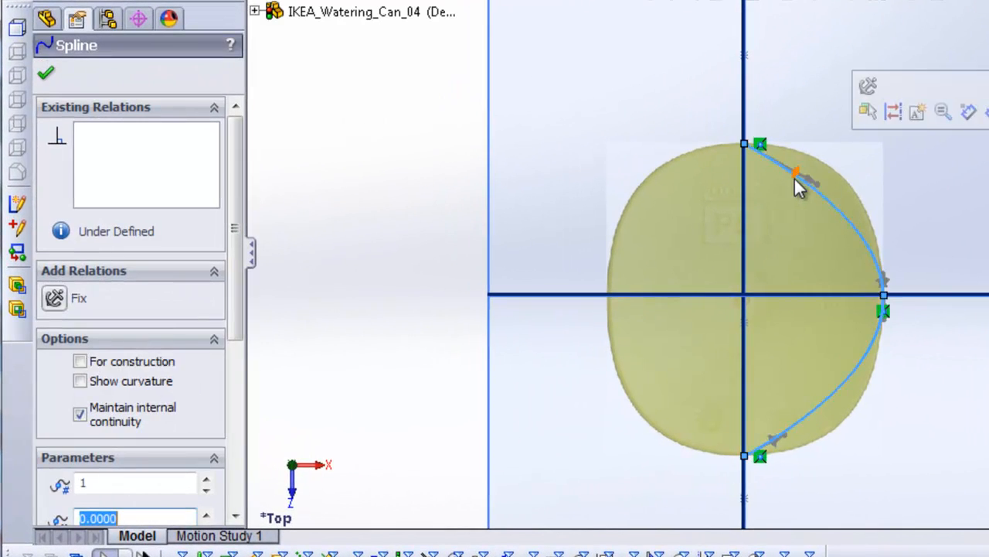
drag(573, 250, 580, 238)
mouse_move(812, 152)
mouse_down()
mouse_move(817, 160)
mouse_move(826, 144)
mouse_up()
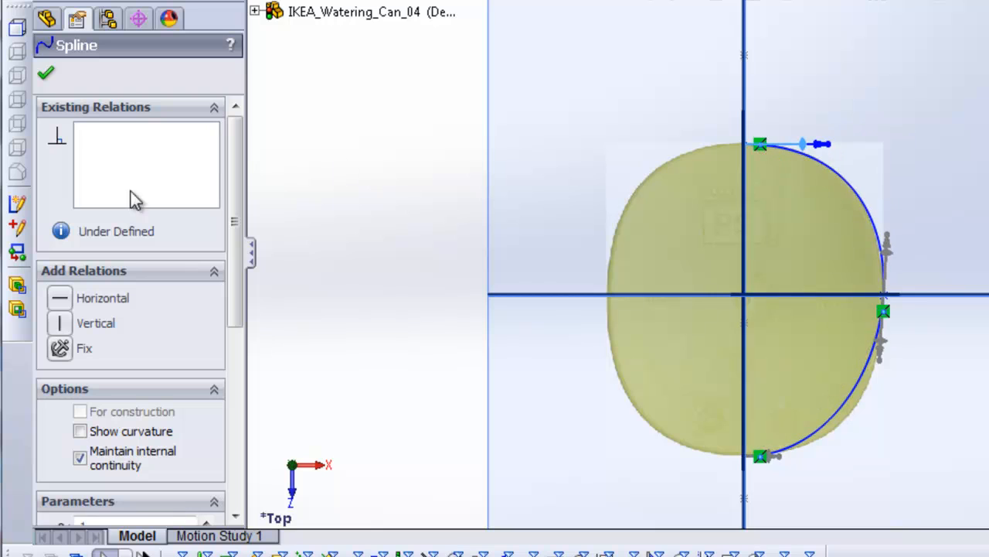
click(70, 303)
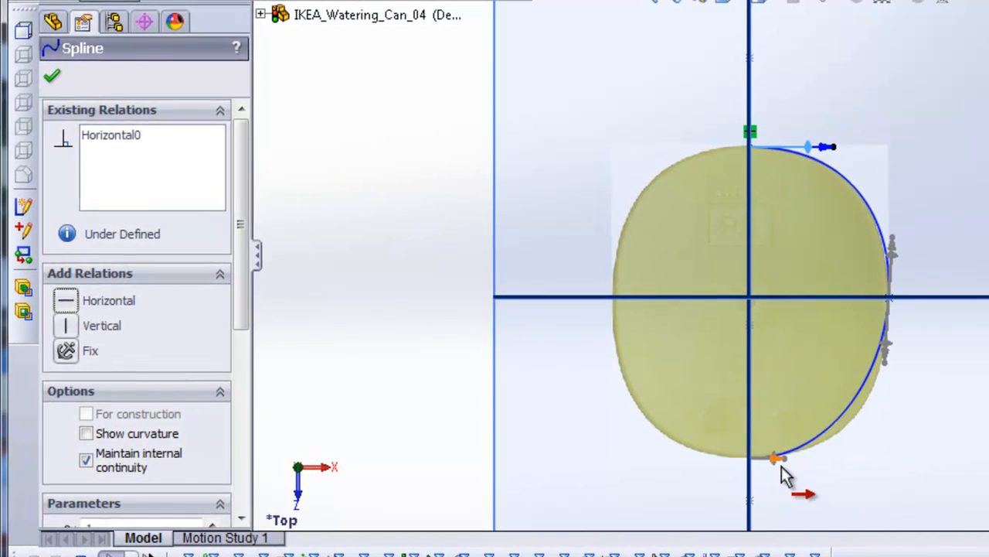
Make the tangent handle at the spline's spout-side end horizontal, lengthen it to match the base outline, and finish the sketch
click(775, 456)
click(79, 308)
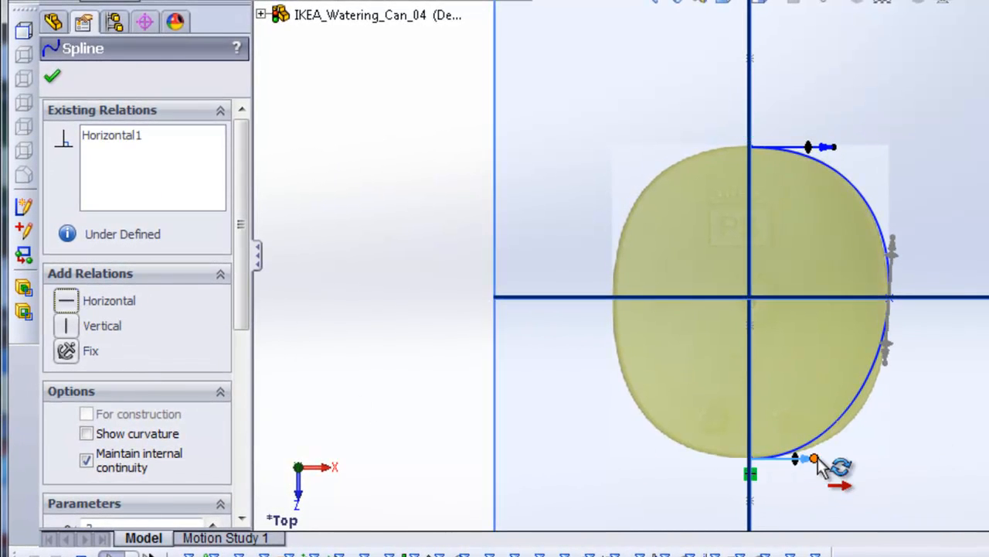
mouse_move(822, 457)
mouse_down()
mouse_move(850, 461)
mouse_move(835, 458)
mouse_up()
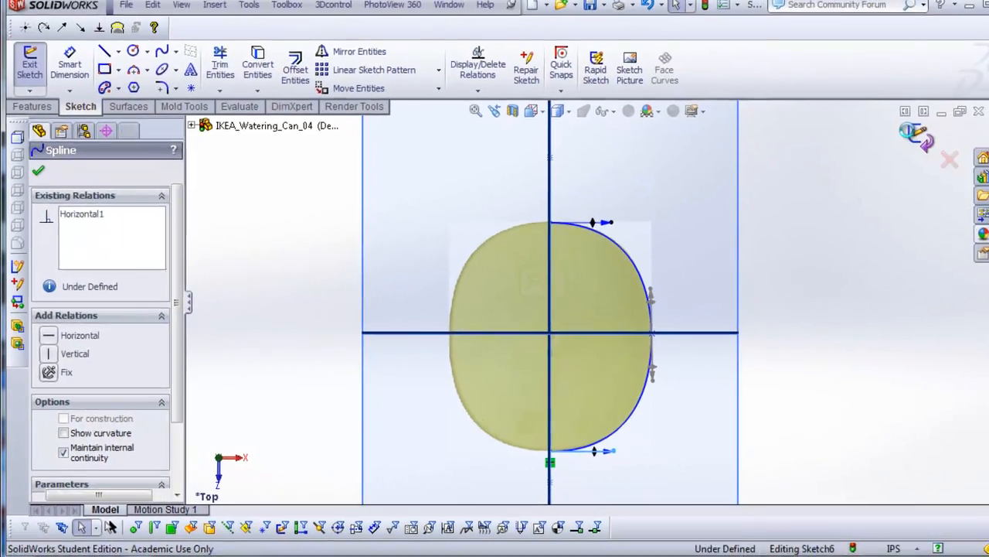
click(920, 135)
Open a new sketch on the Right Plane, viewed square-on from the right side
key(f)
middle_drag(688, 317, 610, 362)
key(f)
click(515, 121)
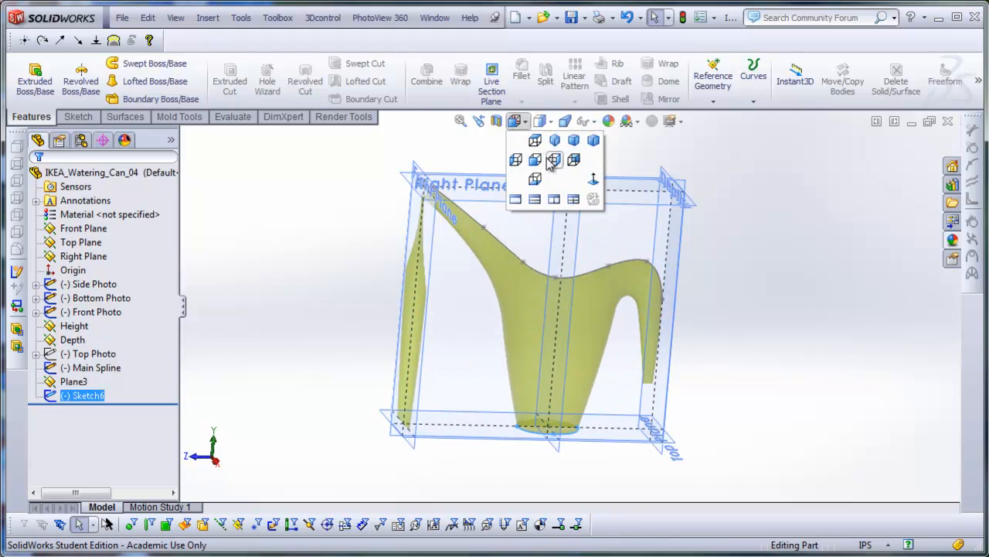
click(552, 160)
click(578, 146)
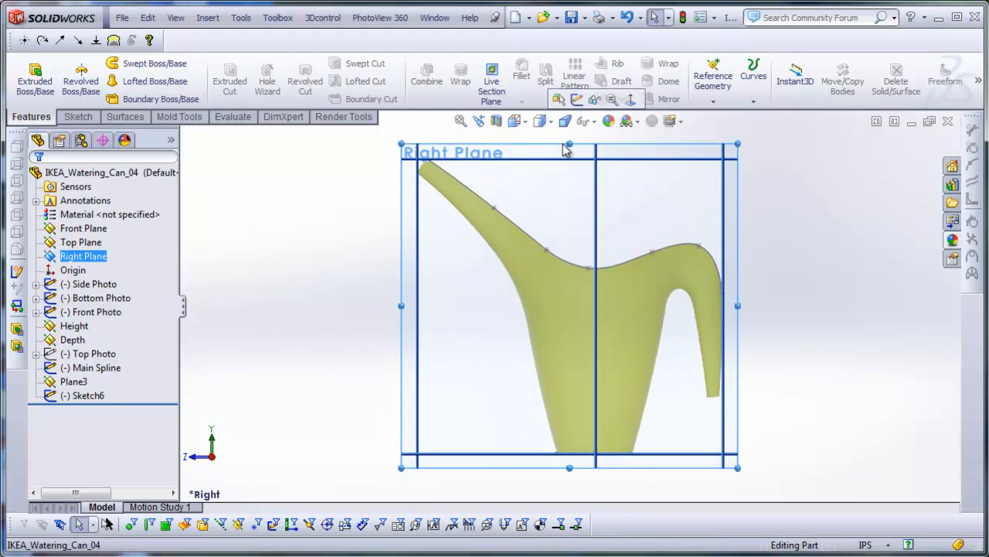
click(580, 107)
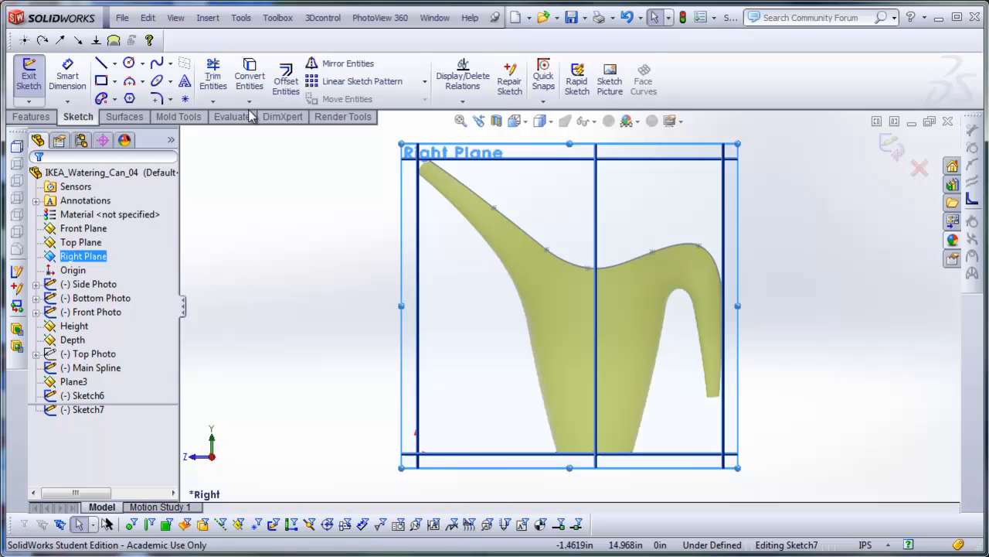
Sketch a four-point spline along the body's spout-side edge, from the base up through two intermediate points to the upper edge curve
click(157, 65)
scroll(564, 418, down, 5)
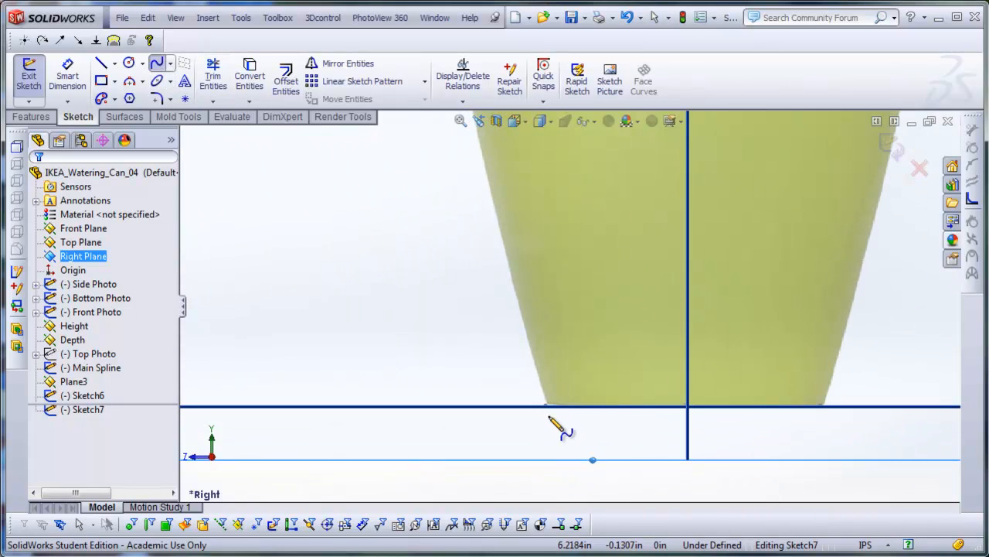
click(545, 398)
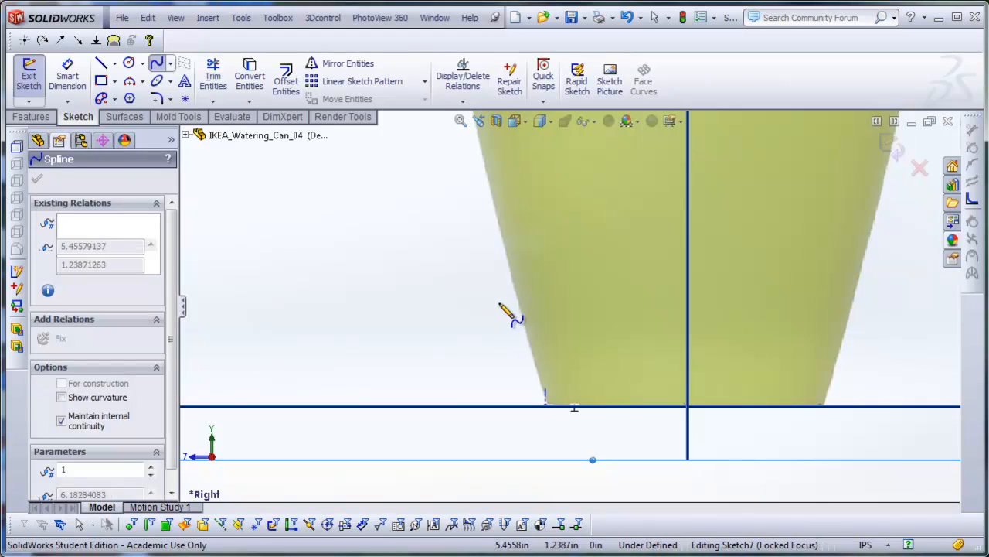
scroll(541, 310, up, 1)
scroll(564, 325, up, 2)
scroll(581, 342, down, 1)
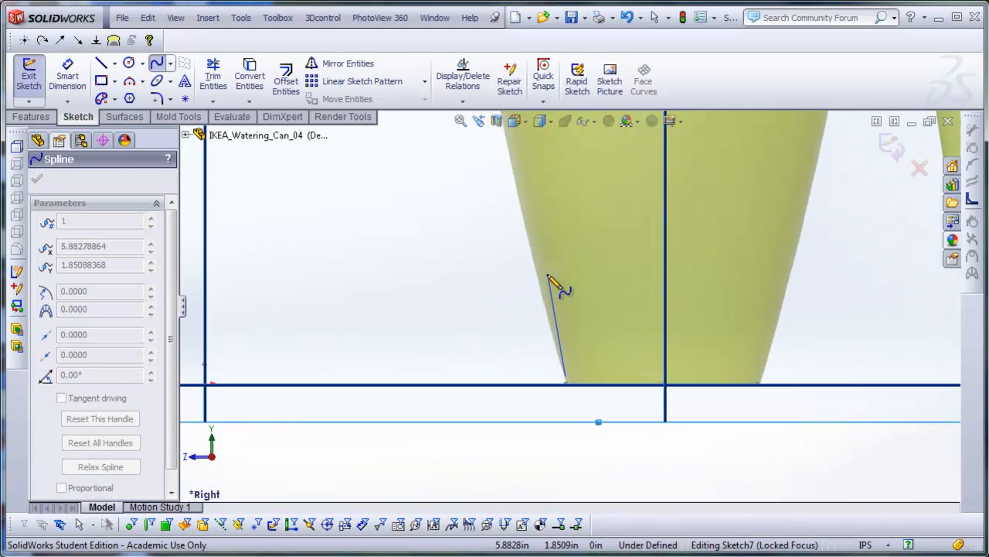
click(522, 204)
scroll(531, 155, up, 4)
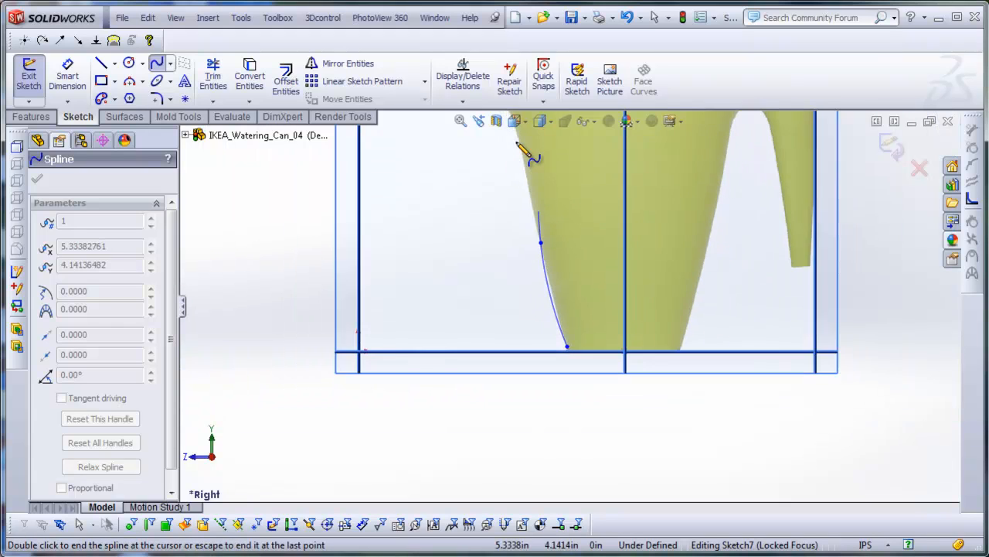
scroll(549, 259, down, 1)
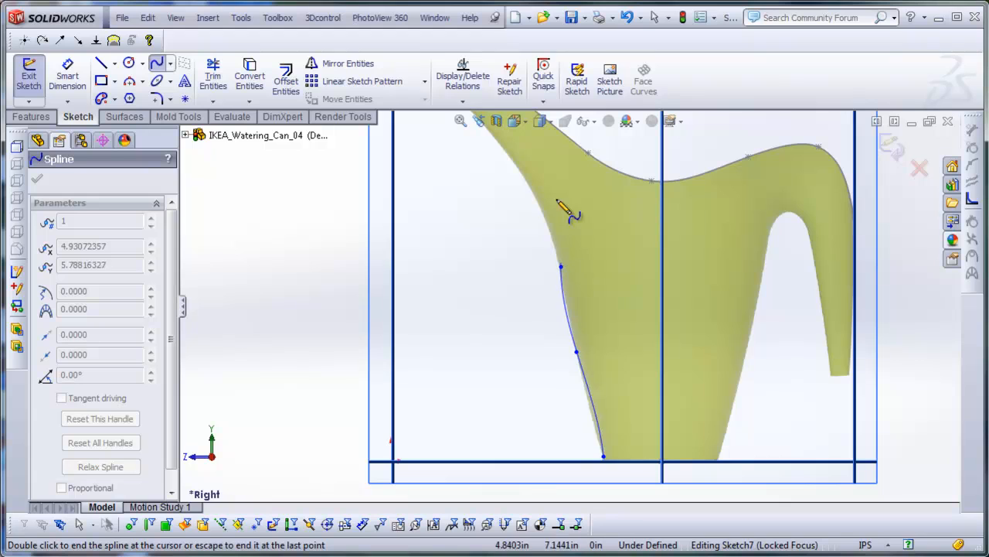
scroll(542, 152, up, 3)
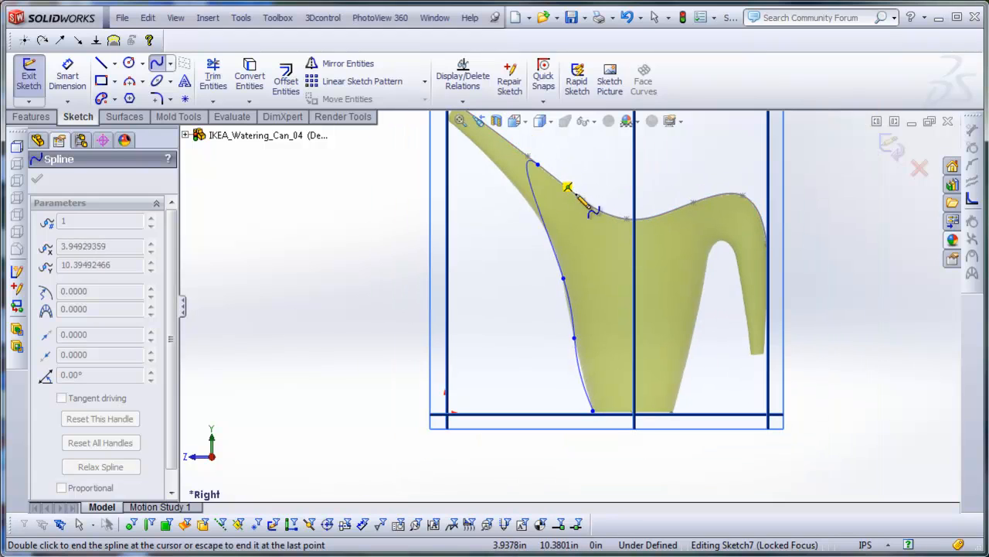
key(Escape)
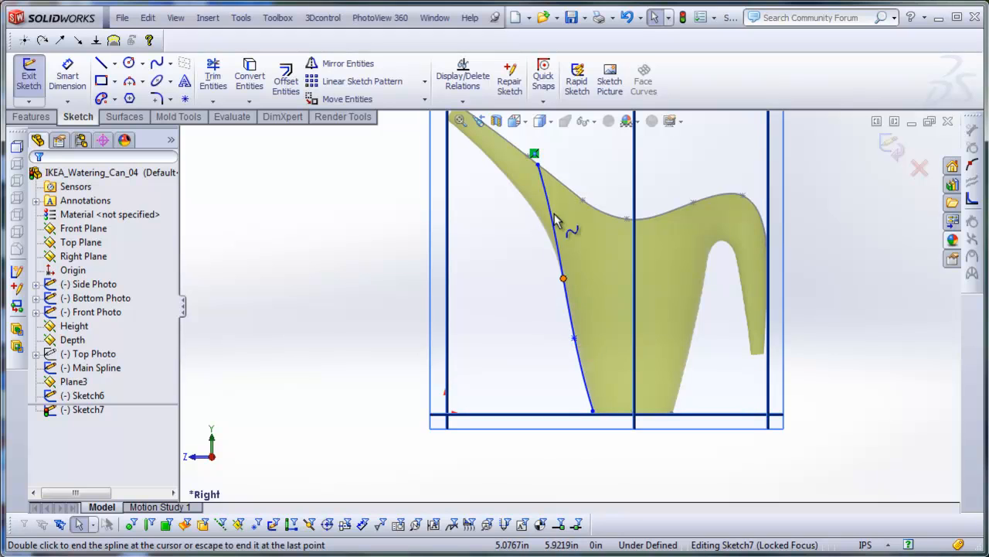
Add a Pierce relation between the spout-side spline's lower endpoint and the base outline spline
scroll(563, 296, down, 3)
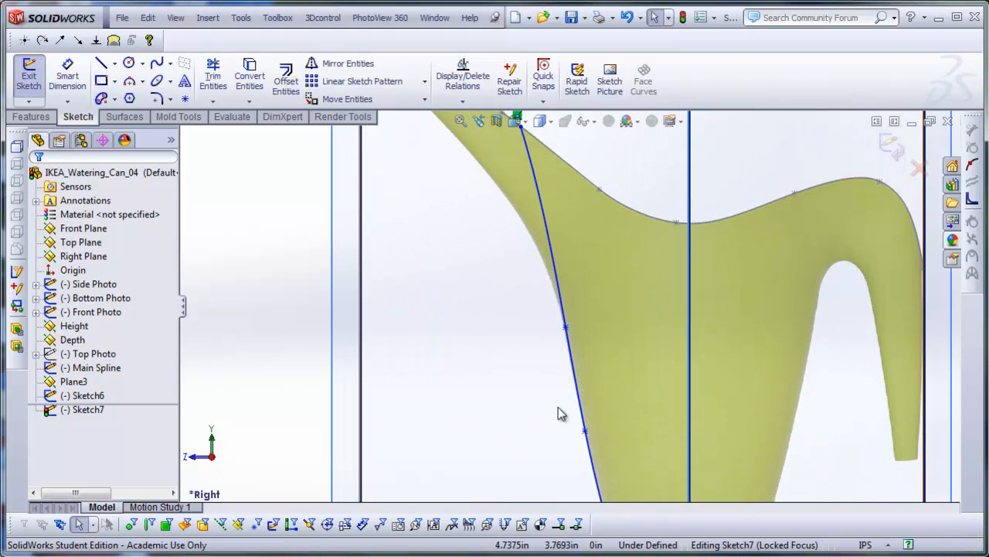
scroll(593, 459, up, 3)
scroll(585, 429, down, 2)
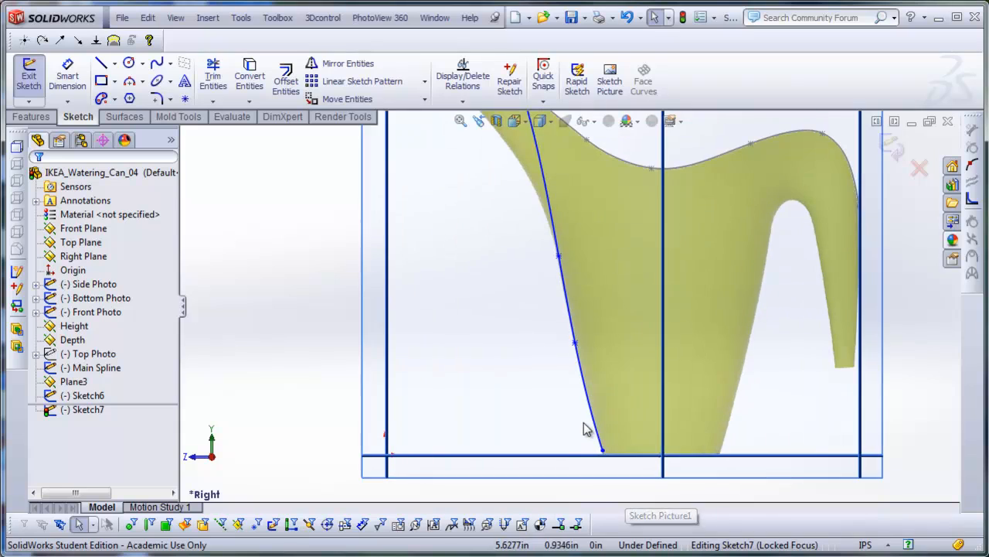
mouse_move(613, 451)
middle_down()
mouse_move(621, 404)
mouse_move(621, 464)
middle_up()
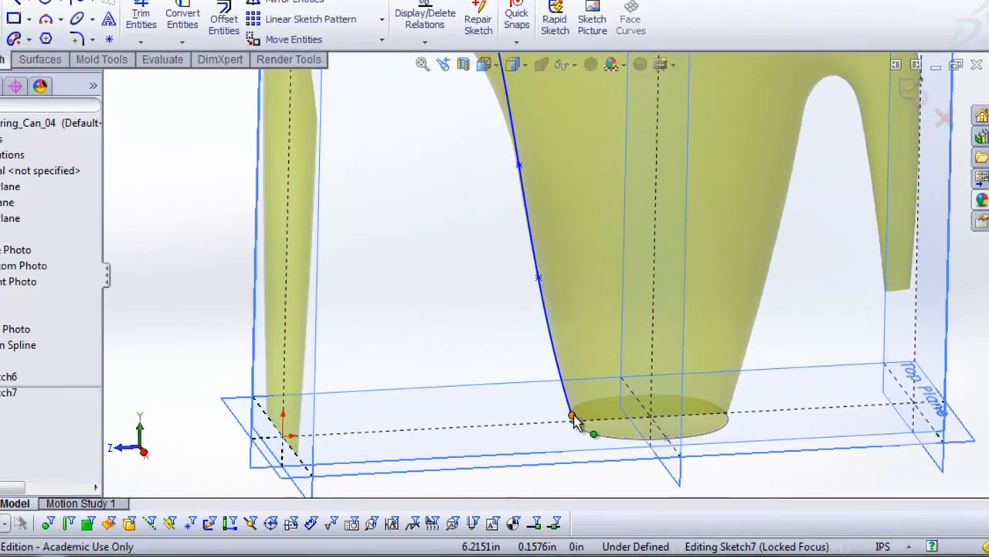
click(592, 429)
ctrl+click(603, 442)
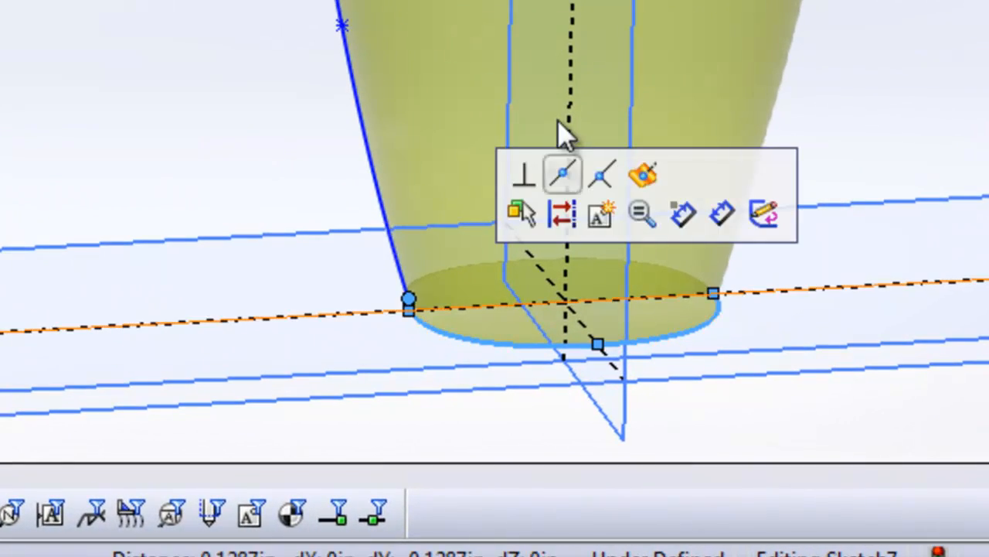
click(646, 176)
scroll(390, 159, up, 3)
scroll(391, 154, down, 2)
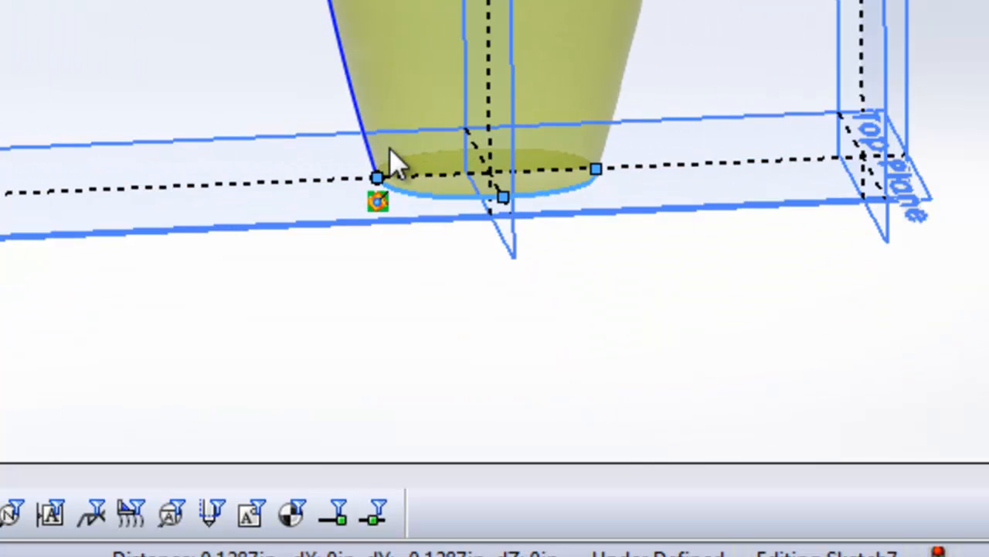
scroll(380, 166, down, 2)
scroll(369, 209, down, 3)
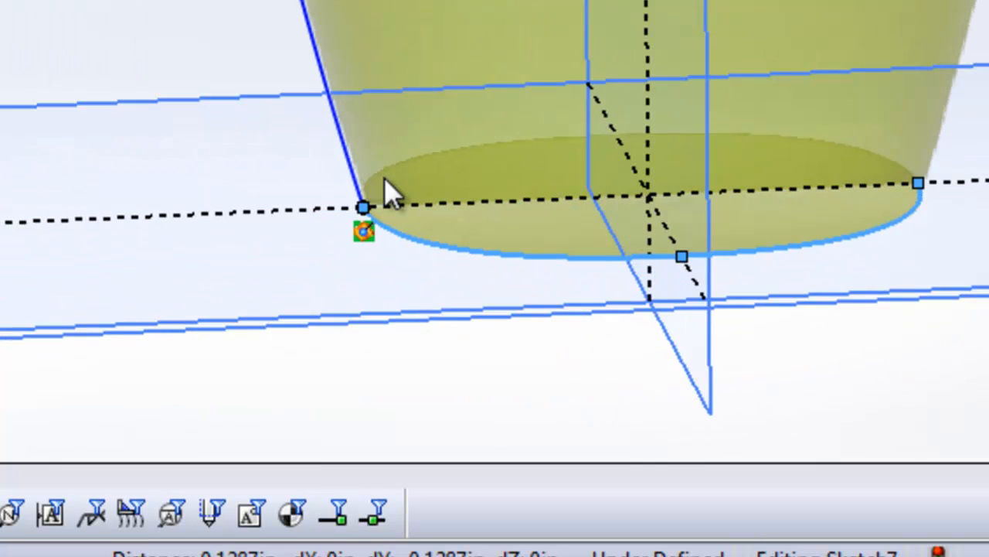
scroll(362, 211, up, 5)
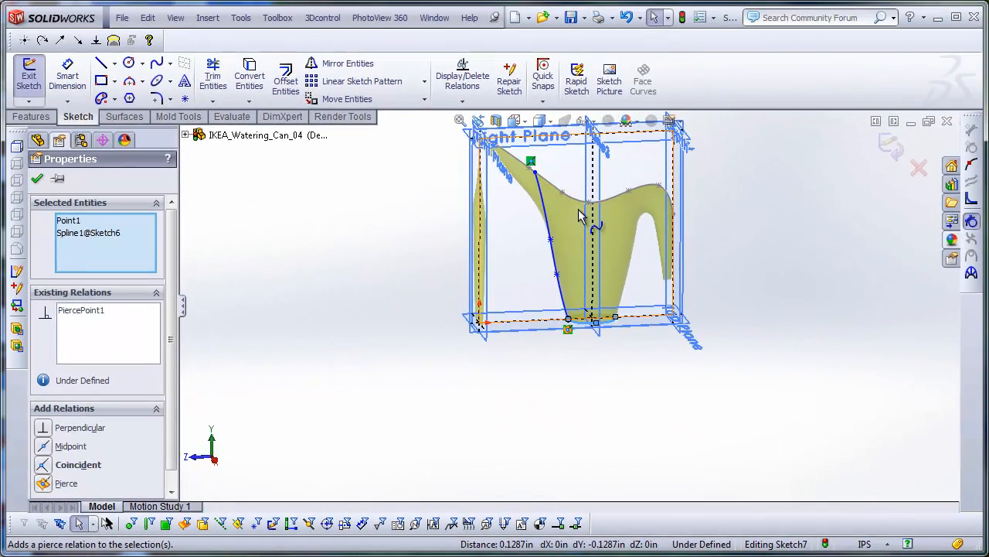
Move the spout-side spline's upper intermediate point onto the photo's outline at about X 4.90, Y 5.65 in, and finish the sketch
click(517, 121)
click(557, 160)
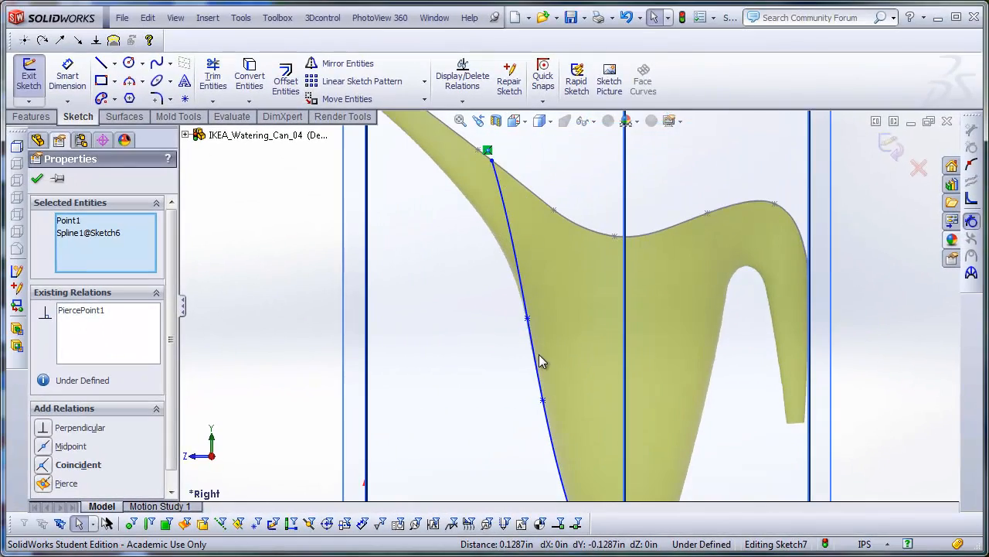
scroll(537, 317, down, 4)
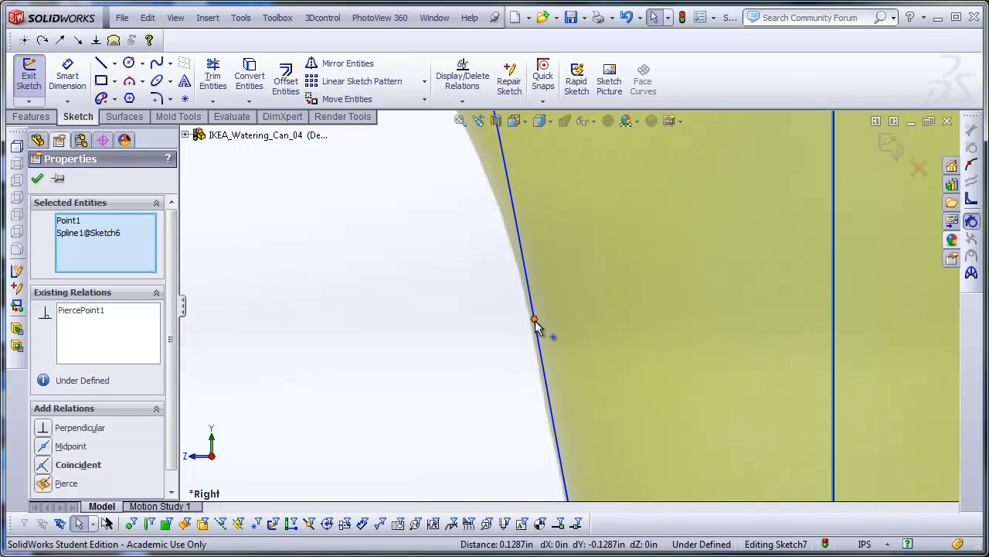
mouse_move(535, 320)
mouse_down()
mouse_move(506, 331)
mouse_move(530, 320)
mouse_up()
scroll(603, 371, up, 3)
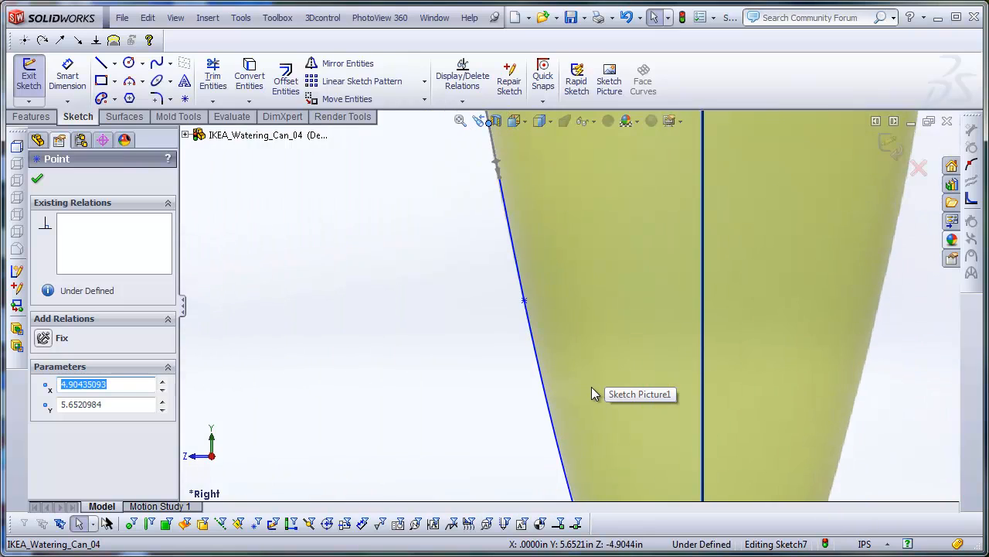
scroll(591, 387, up, 5)
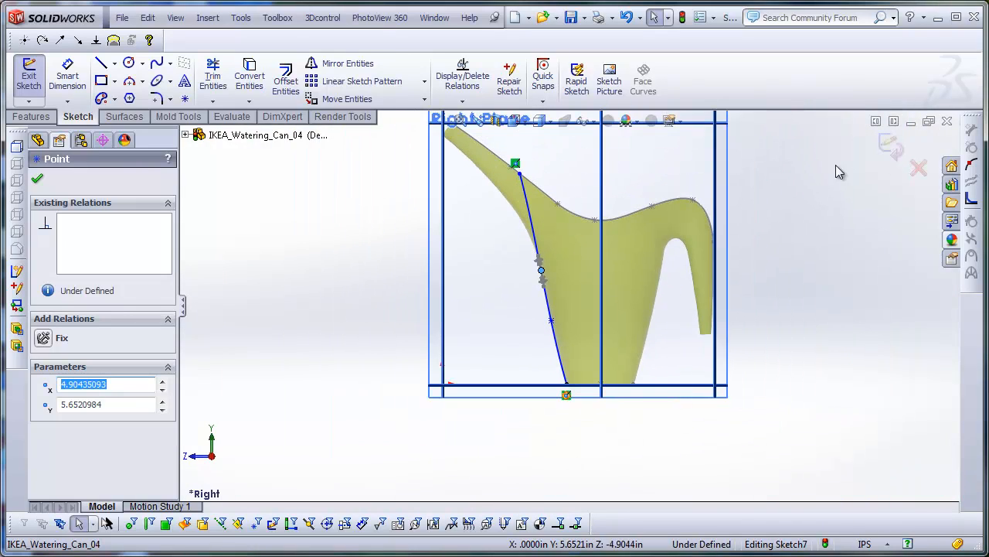
click(887, 146)
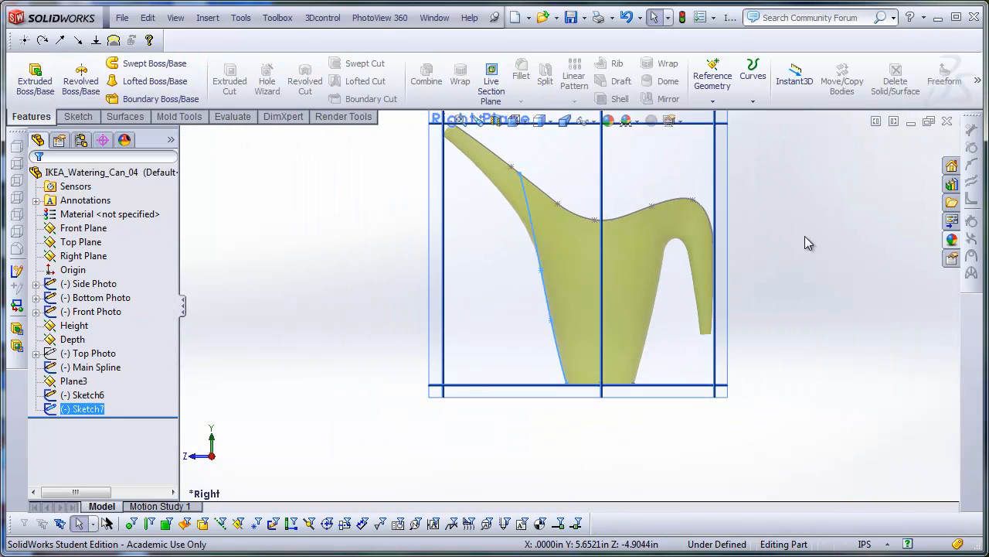
Start another sketch on the Right Plane, viewed square-on from the right, for the body's handle-side edge
middle_drag(801, 217, 807, 252)
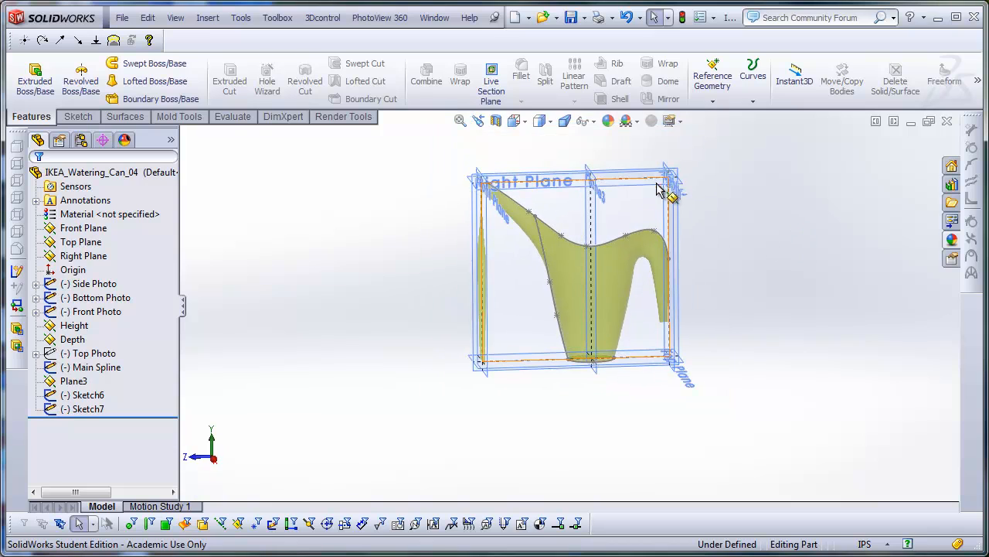
click(518, 121)
click(555, 160)
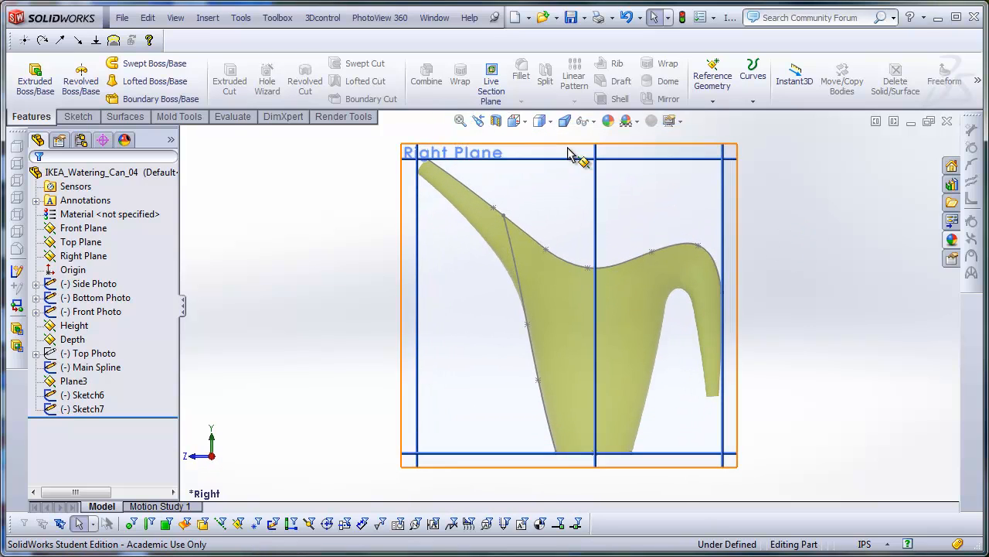
click(572, 155)
click(622, 112)
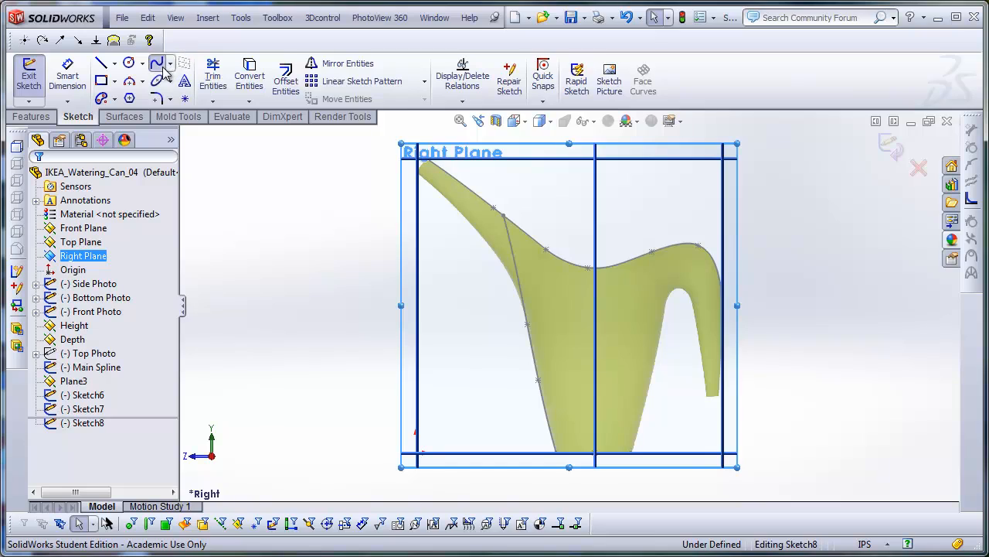
Sketch a four-point spline along the body's handle-side edge, from the base past the handle opening to the upper edge curve
scroll(625, 435, down, 3)
scroll(634, 432, down, 3)
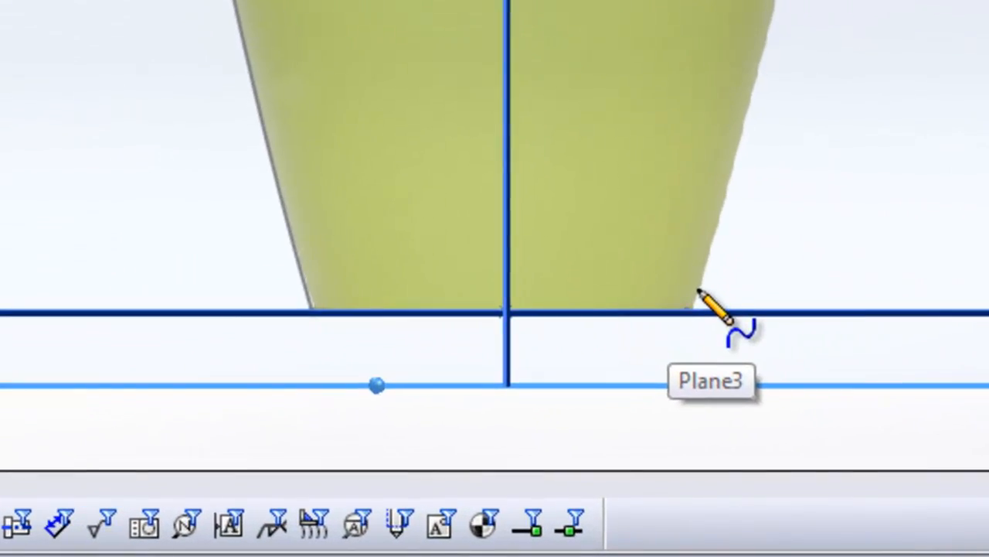
click(633, 425)
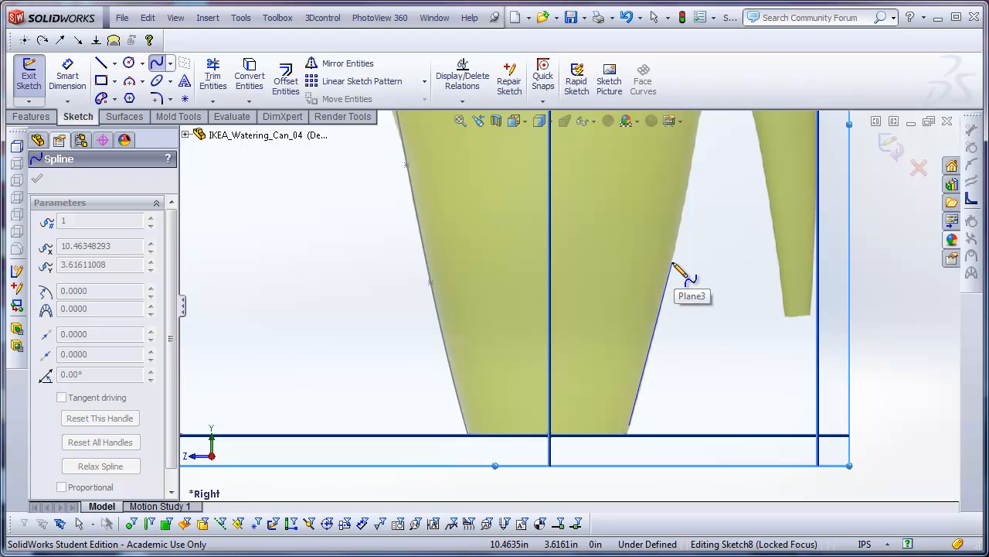
click(672, 267)
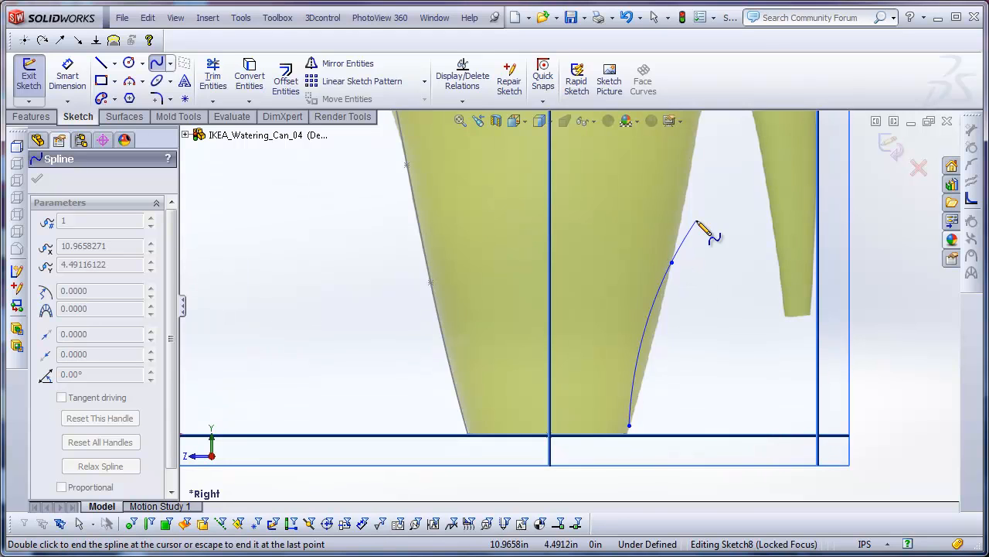
scroll(681, 220, up, 2)
click(648, 199)
scroll(657, 186, down, 3)
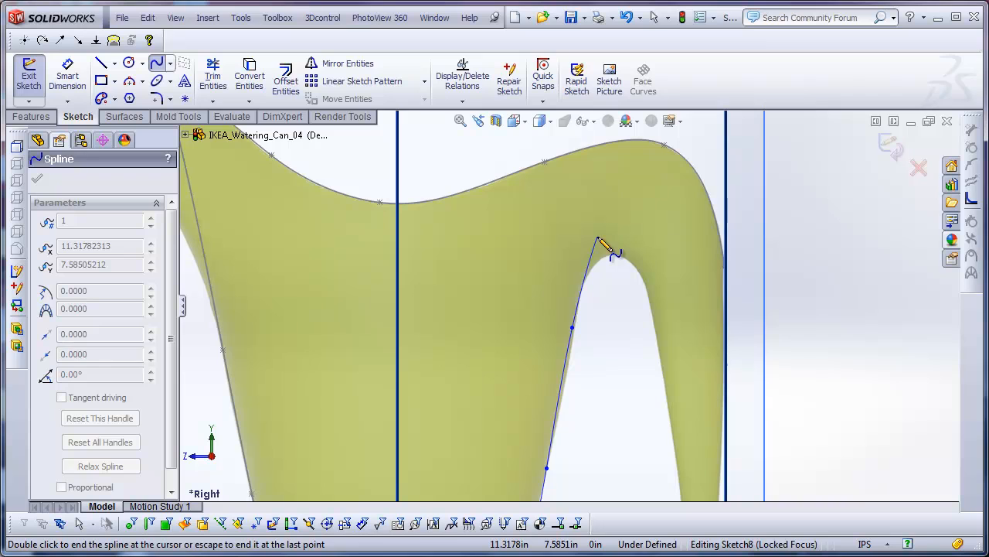
scroll(618, 282, up, 2)
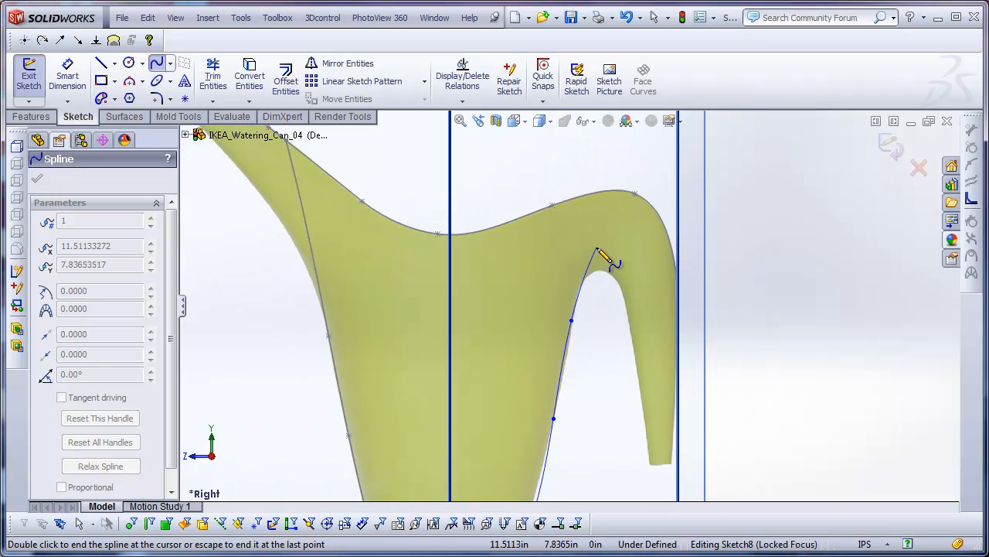
click(596, 194)
key(Escape)
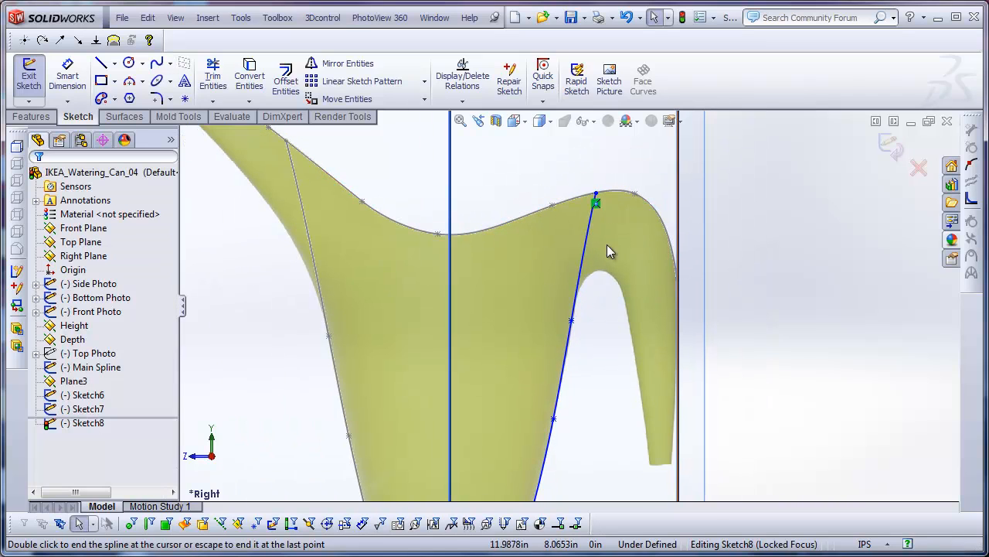
Pierce the handle-side spline's lower endpoint with the base outline spline
scroll(613, 421, up, 2)
scroll(588, 400, down, 3)
scroll(572, 425, up, 2)
scroll(541, 439, down, 2)
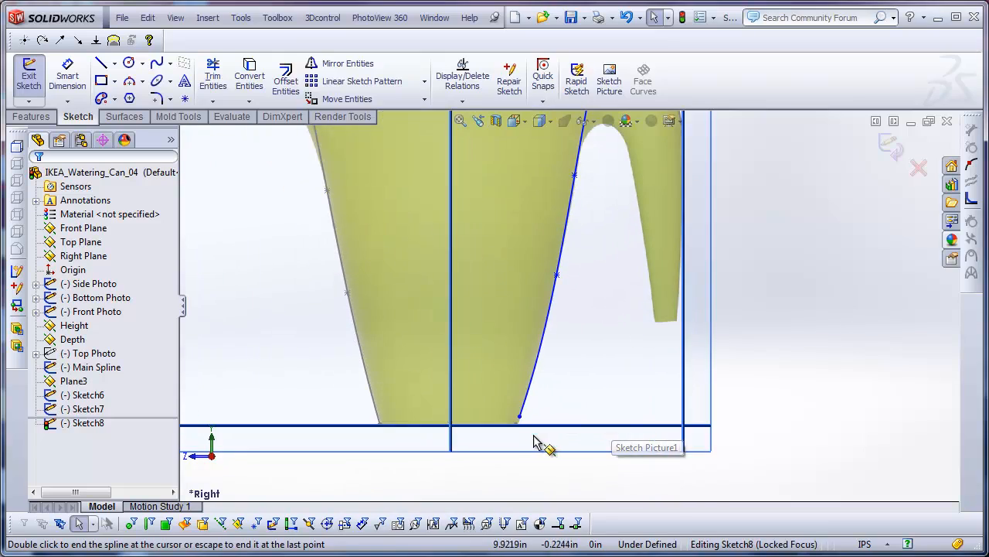
click(517, 419)
middle_drag(563, 402, 521, 402)
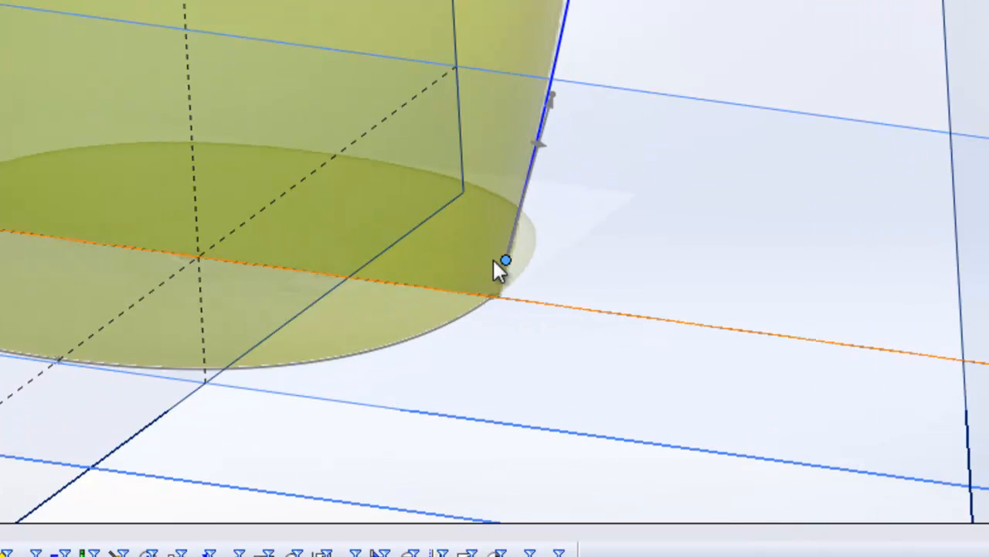
scroll(510, 292, down, 2)
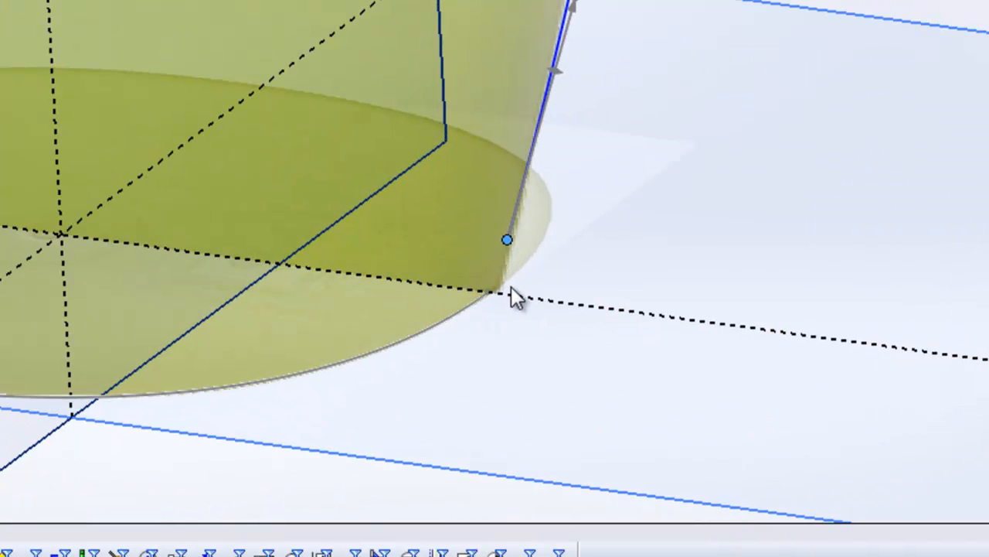
ctrl+click(459, 313)
click(615, 205)
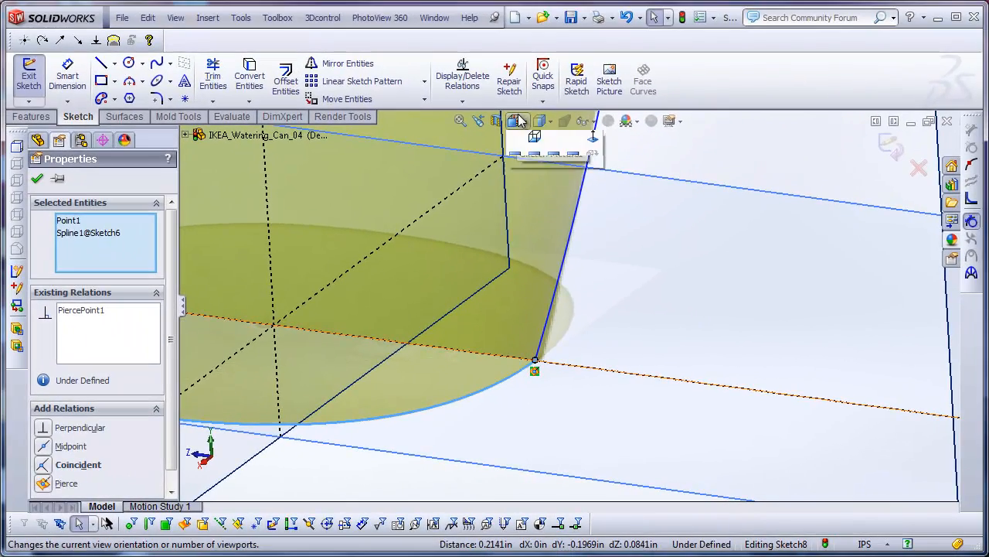
Move the handle-side spline's upper intermediate point onto the photo's outline at about X 10.90, Y 6.02 in, and finish the sketch
click(555, 157)
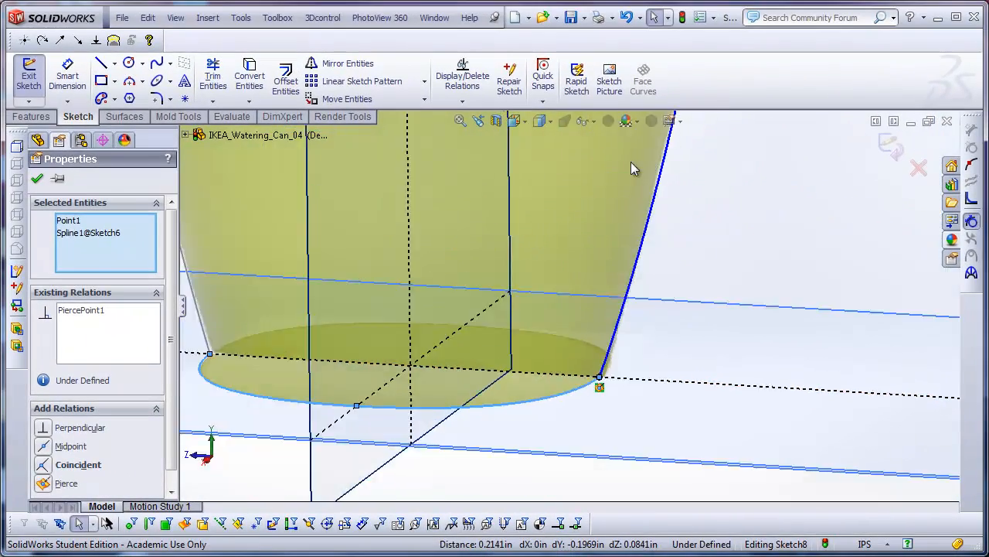
scroll(593, 406, down, 3)
scroll(593, 405, down, 2)
scroll(685, 263, up, 5)
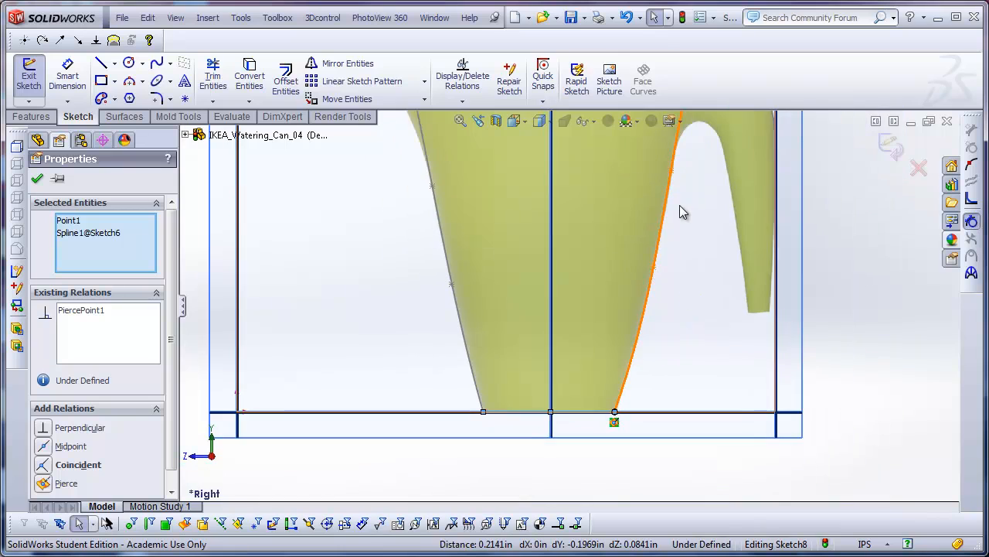
scroll(645, 238, down, 6)
scroll(621, 208, down, 2)
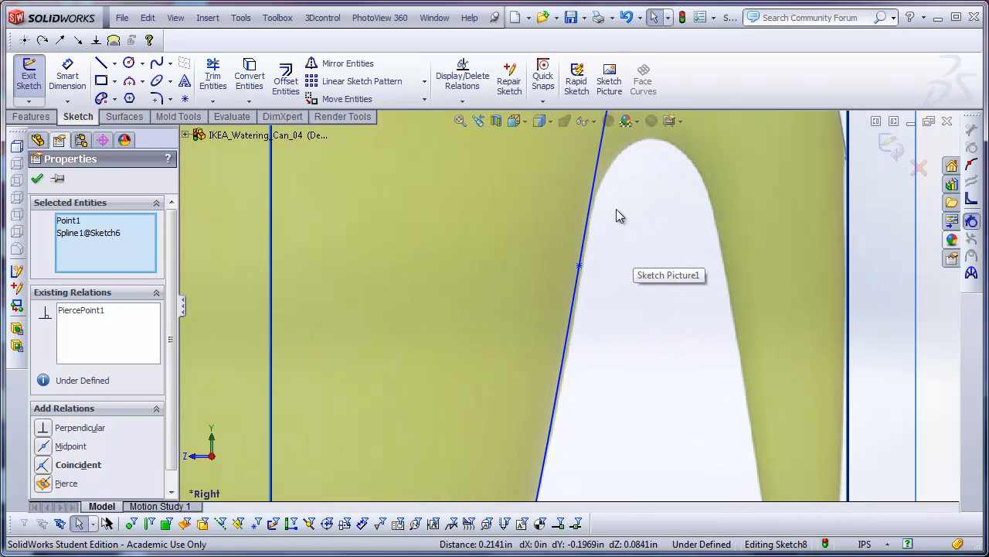
click(579, 267)
drag(580, 266, 585, 271)
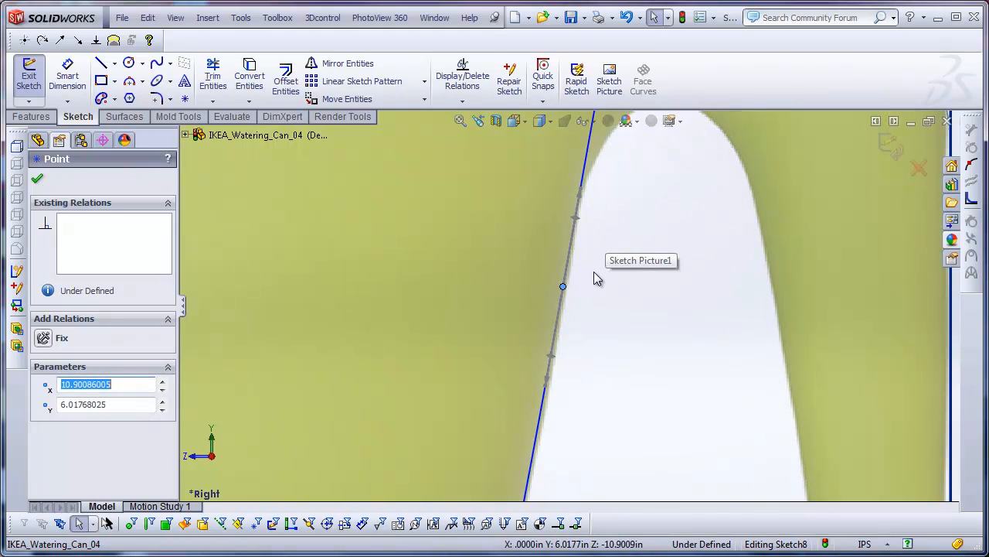
scroll(598, 283, up, 5)
scroll(587, 384, down, 4)
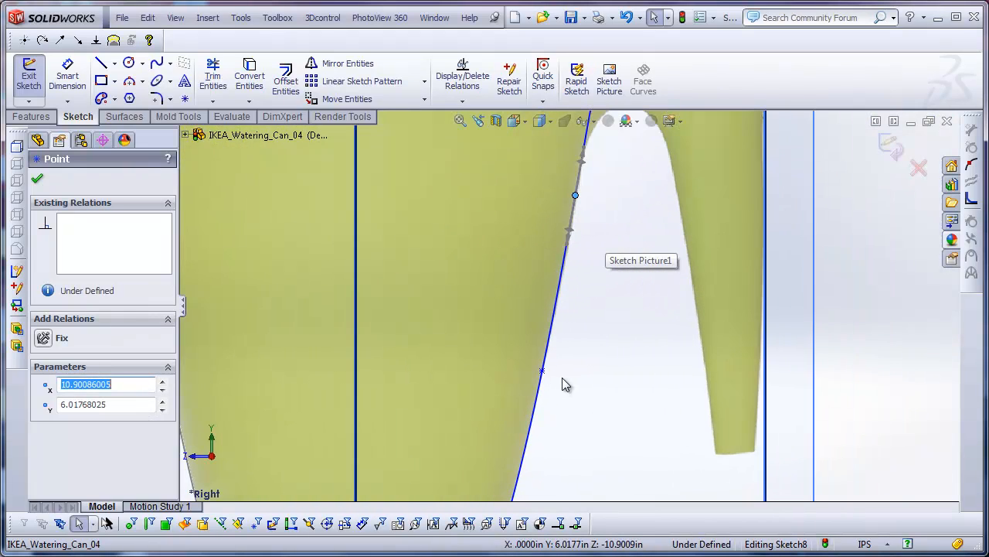
scroll(571, 302, up, 3)
click(883, 146)
scroll(671, 277, up, 5)
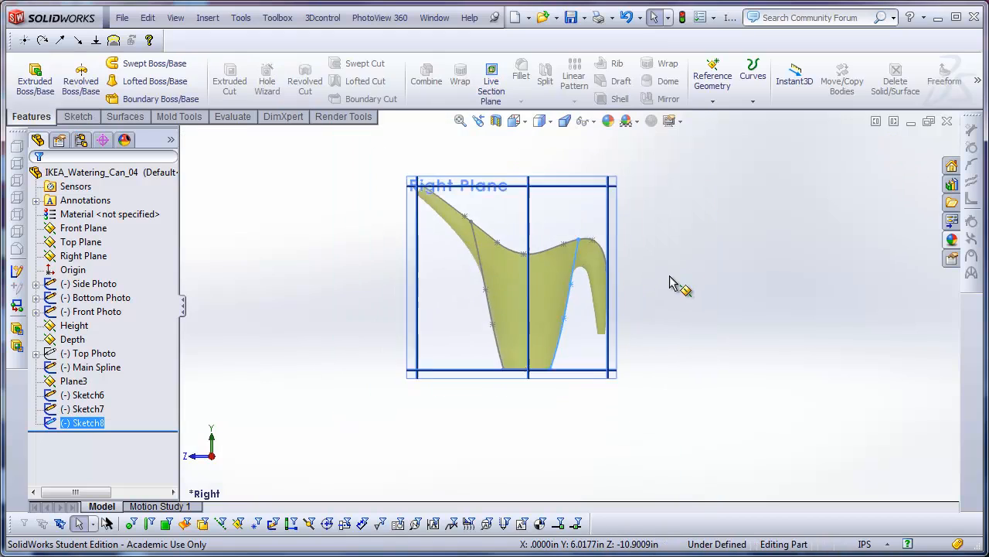
Start a new sketch on the Height plane above the can
mouse_move(671, 277)
middle_down()
mouse_move(729, 316)
mouse_move(746, 313)
middle_up()
scroll(557, 247, down, 5)
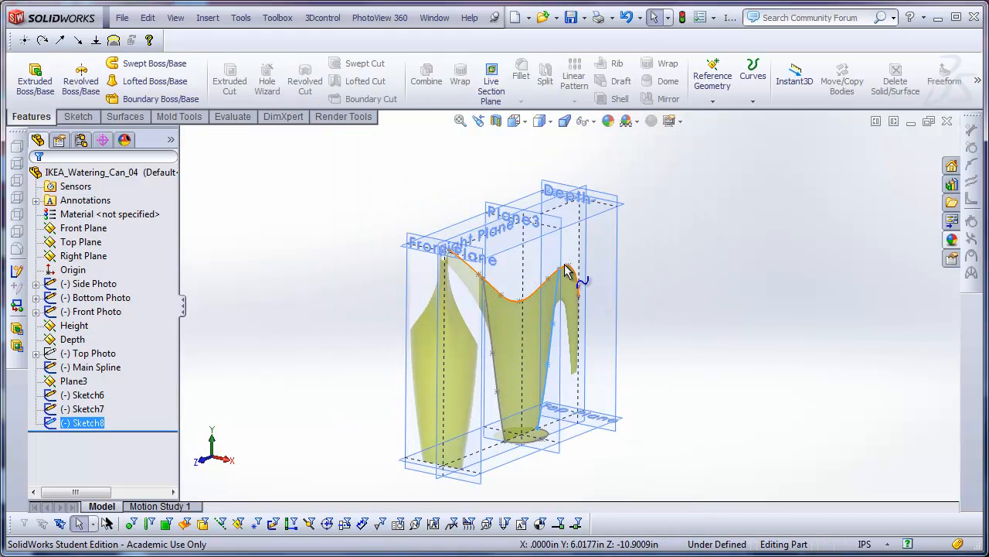
click(564, 264)
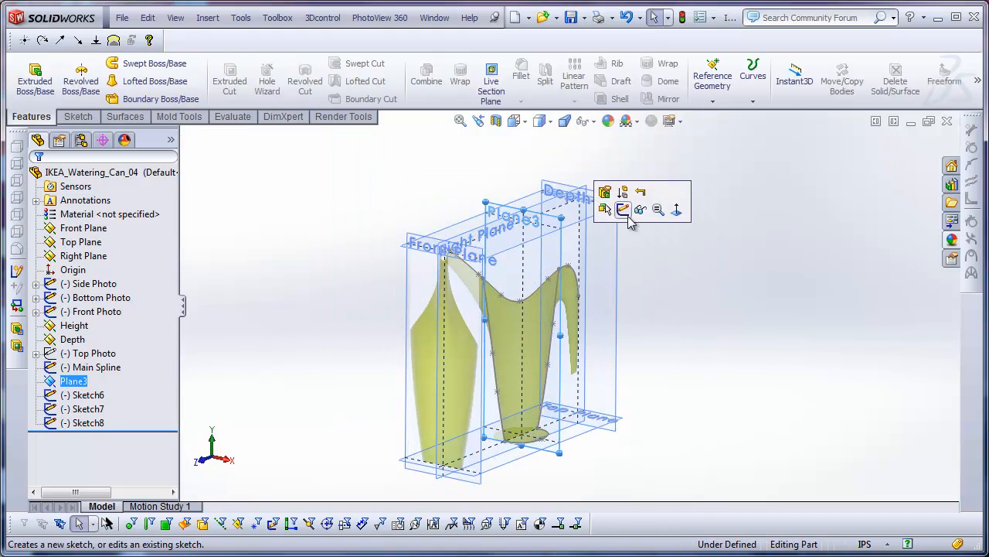
click(750, 234)
mouse_move(703, 321)
middle_down()
mouse_move(658, 289)
mouse_move(698, 326)
mouse_move(696, 336)
middle_up()
click(608, 225)
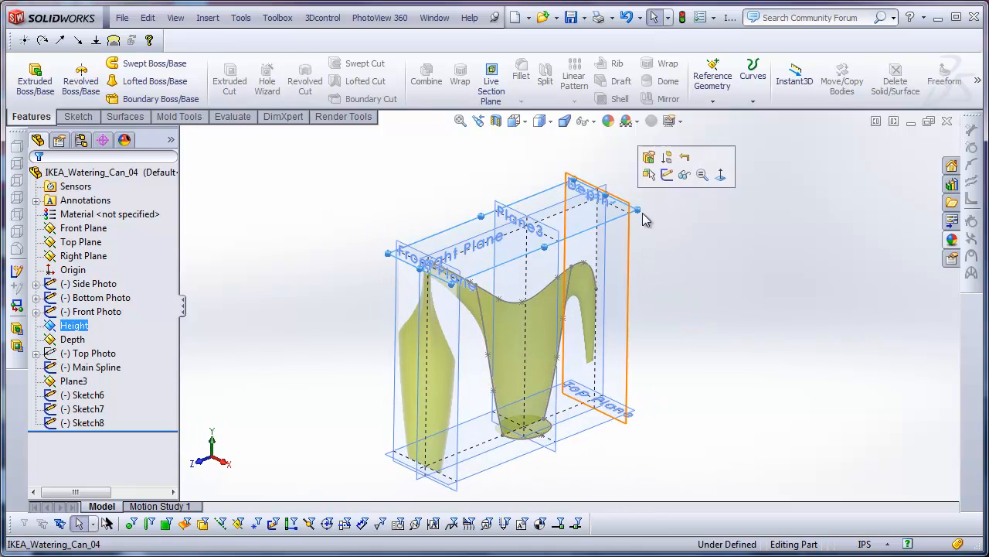
click(668, 181)
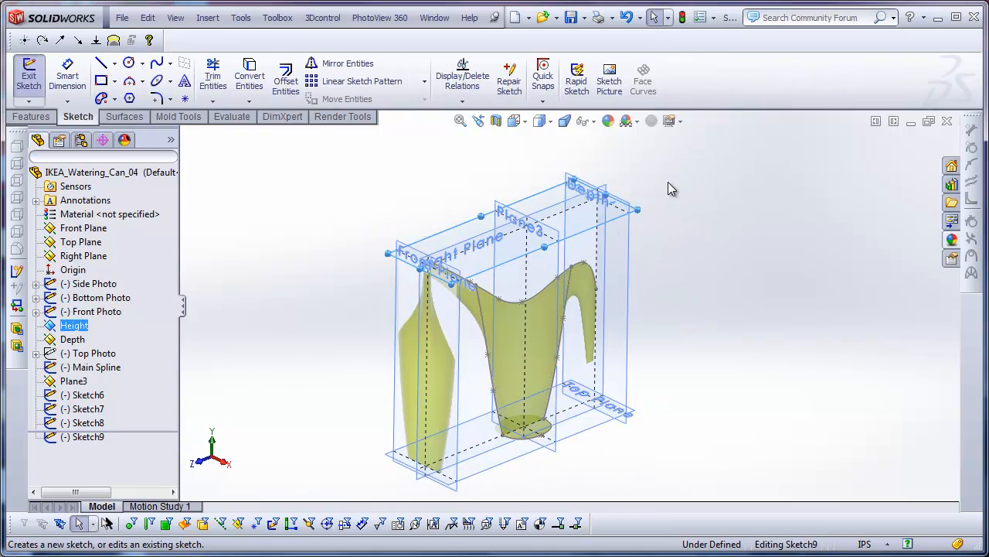
View the sketch square-on from the top and show the hidden Top Photo as the tracing reference
click(517, 128)
click(532, 141)
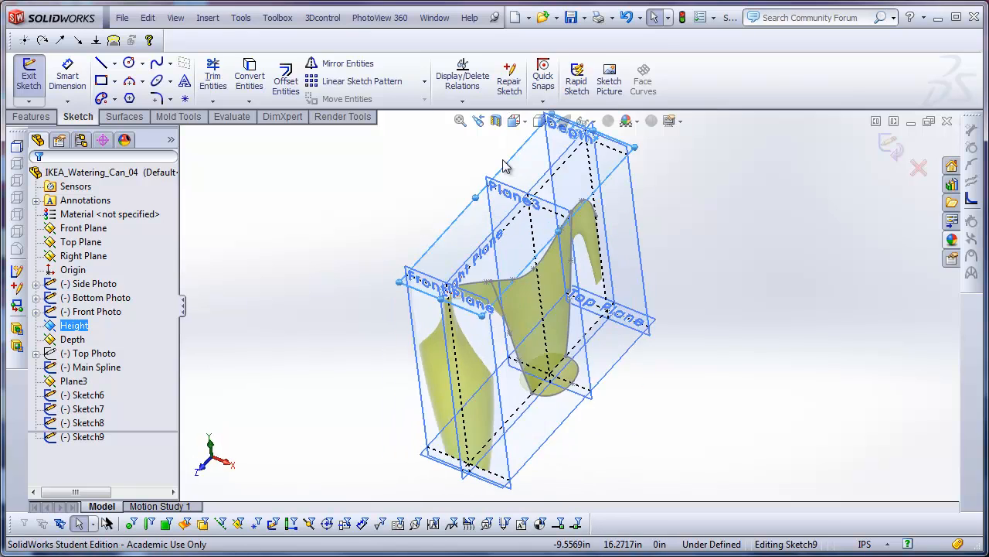
right_click(69, 359)
click(90, 340)
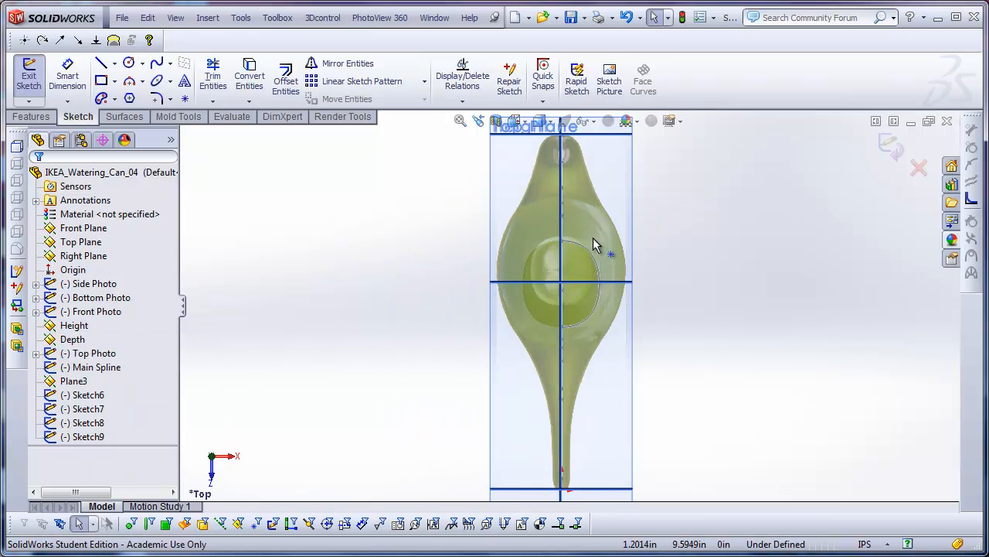
Sketch a four-point spline around one half of the body's outline in the top photo, starting and ending on the centreline
scroll(593, 245, up, 2)
click(158, 69)
scroll(696, 280, down, 5)
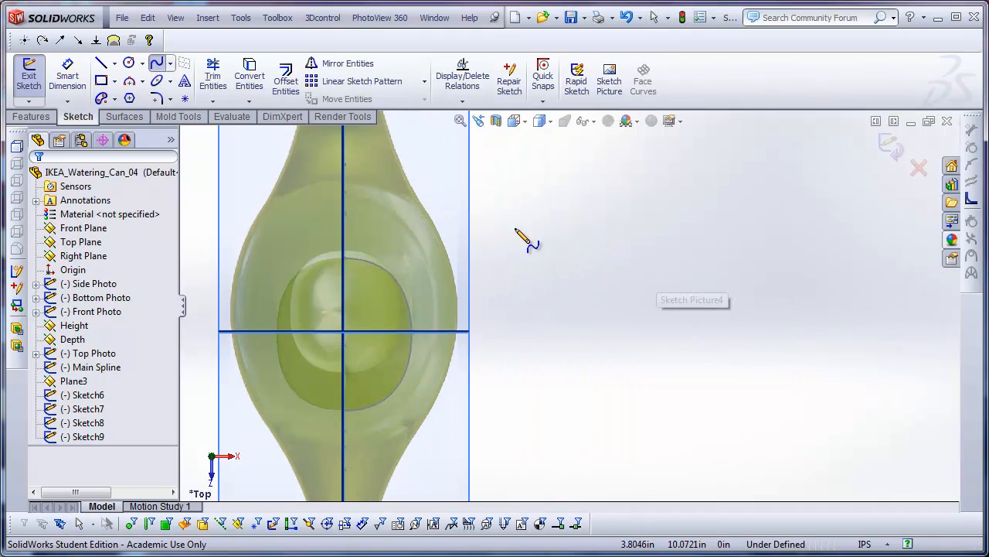
click(344, 180)
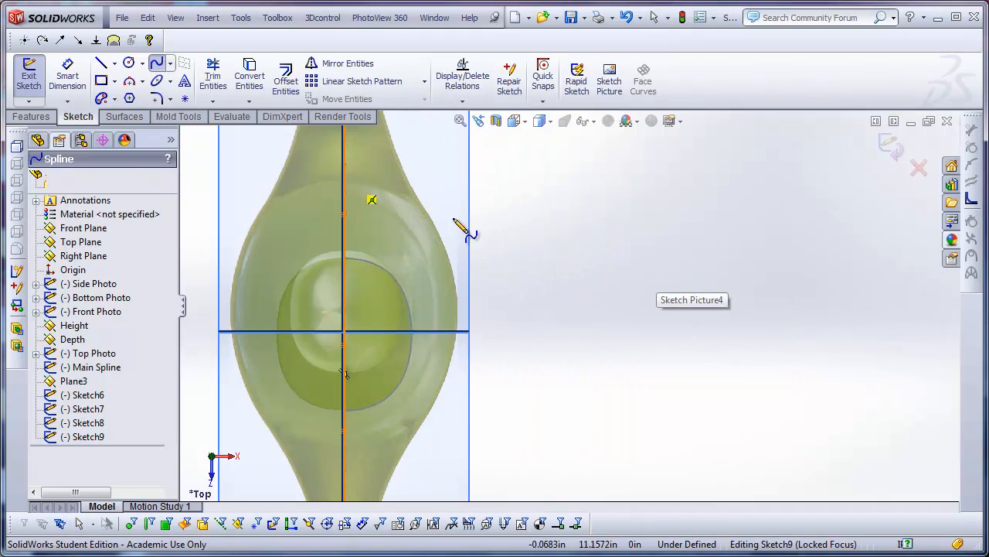
click(431, 223)
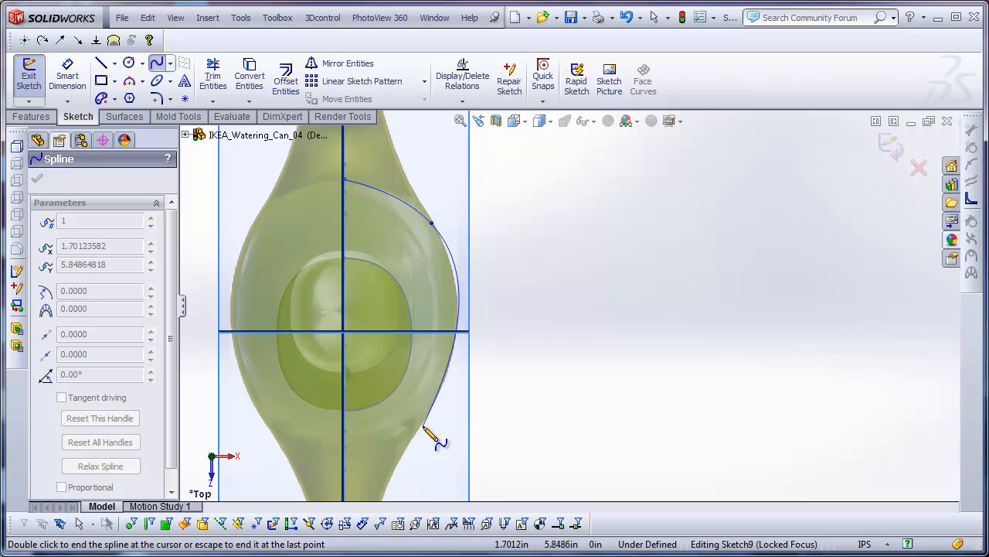
click(345, 484)
key(Escape)
Make the tangent handles at both centreline ends of the top-view spline horizontal
scroll(443, 363, up, 2)
scroll(433, 231, down, 4)
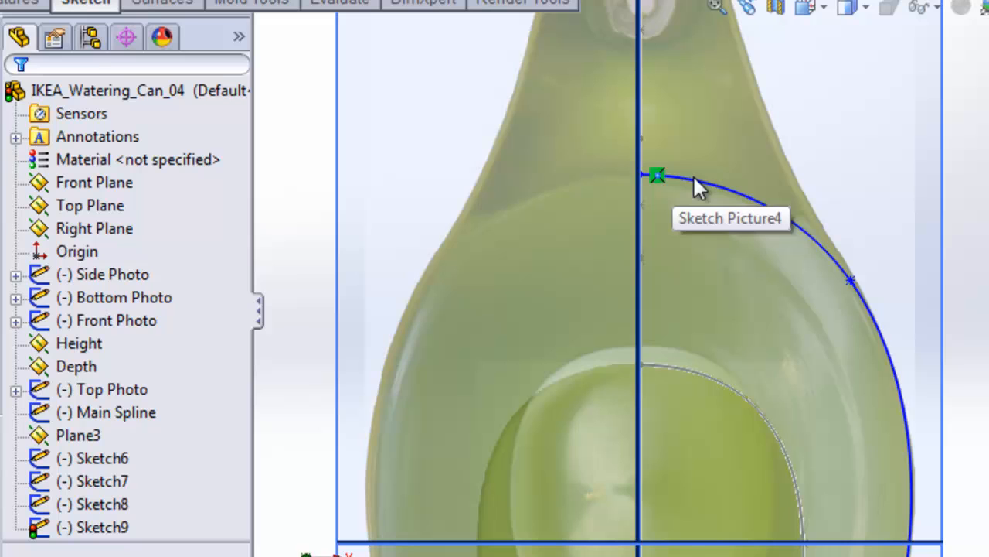
click(700, 180)
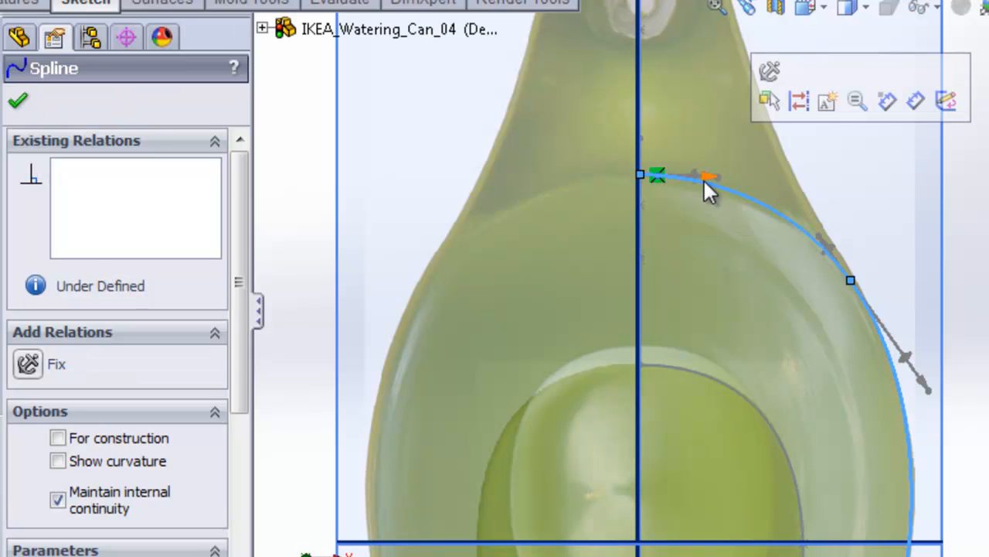
click(694, 180)
click(28, 364)
scroll(788, 400, up, 6)
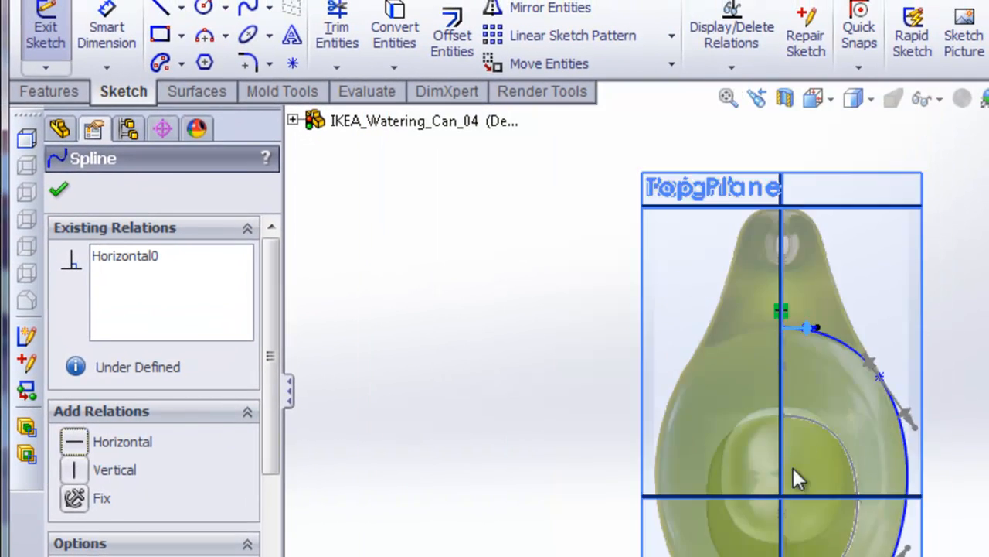
scroll(905, 458, down, 5)
click(850, 391)
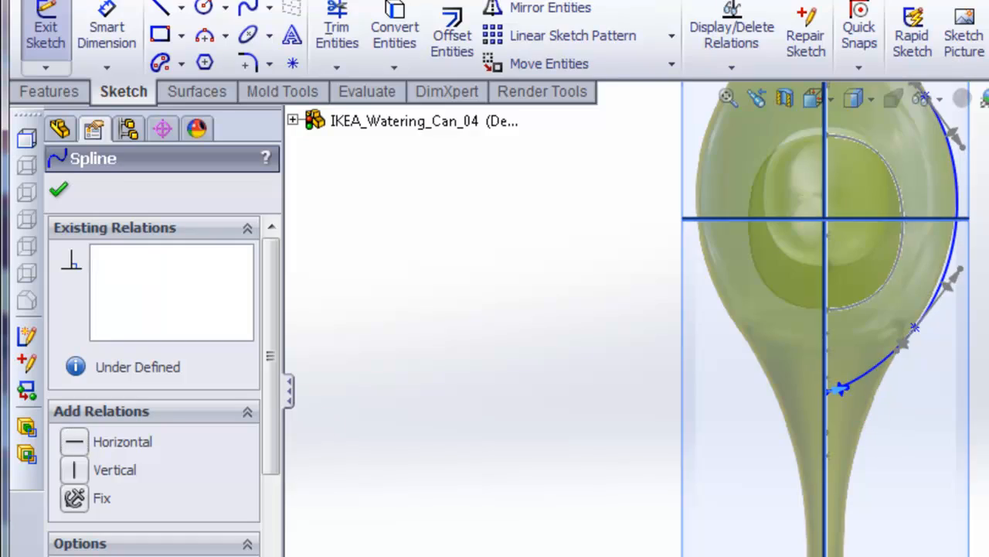
click(79, 450)
Make the top-view spline's handle-side endpoint coincident with the upper endpoint of the body's handle-side curve
scroll(667, 198, up, 5)
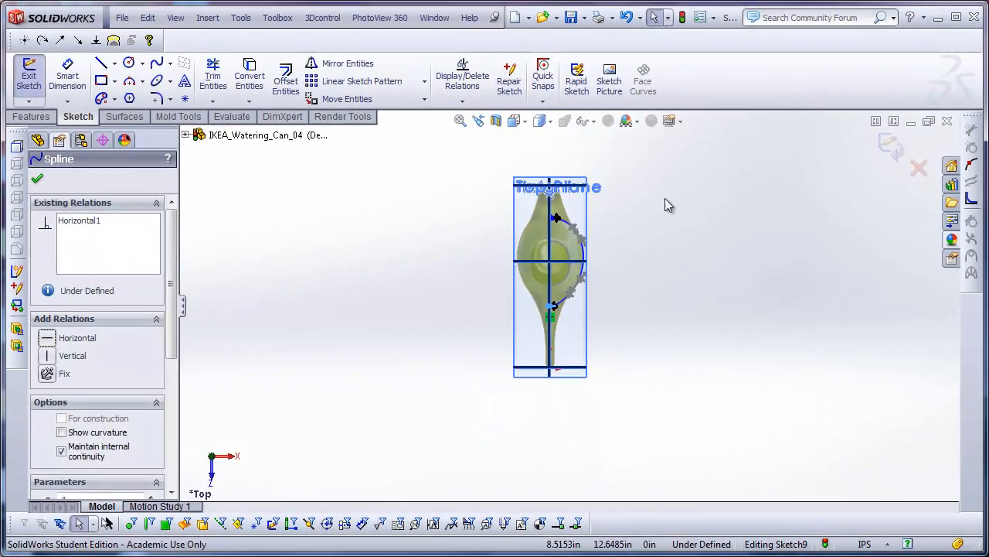
click(662, 209)
middle_drag(655, 235, 473, 257)
scroll(522, 232, down, 4)
scroll(462, 258, down, 5)
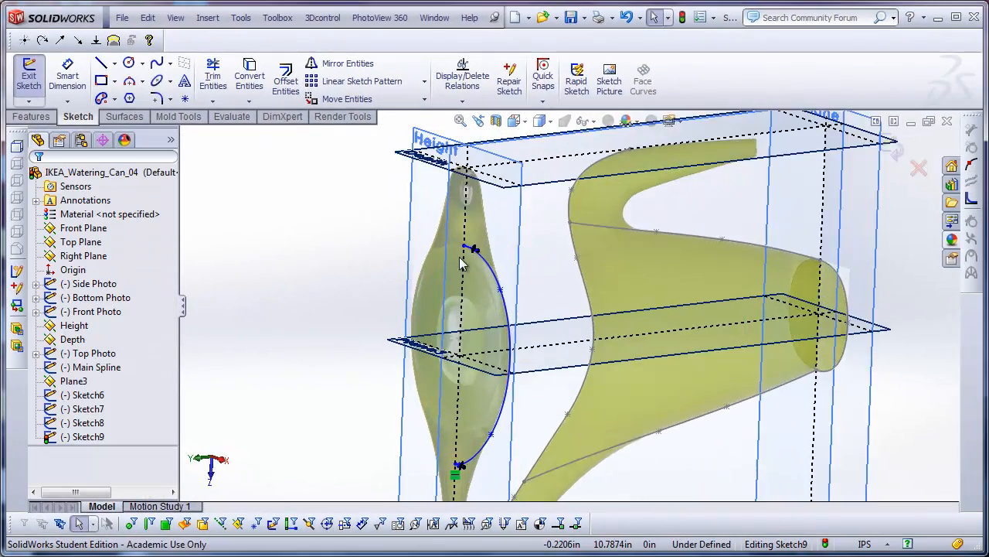
click(501, 256)
scroll(695, 244, up, 3)
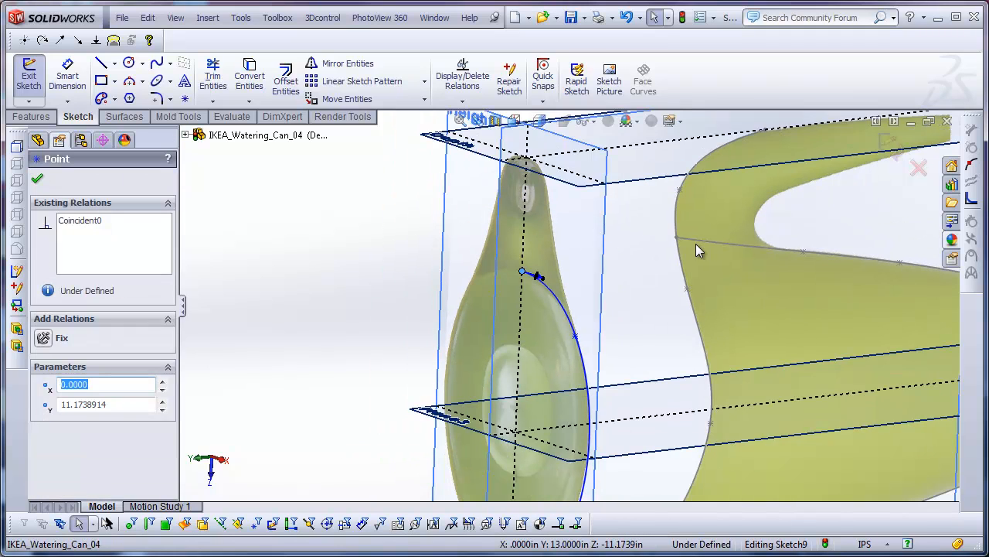
ctrl+click(678, 240)
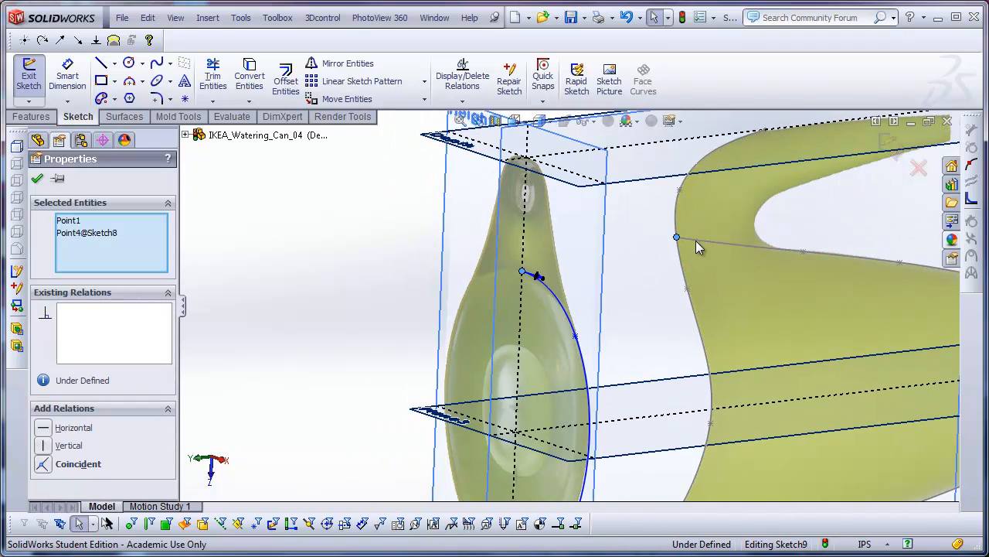
click(756, 181)
Make the top-view spline's spout-side endpoint coincident with the upper endpoint of the body's spout-side curve
scroll(669, 394, up, 5)
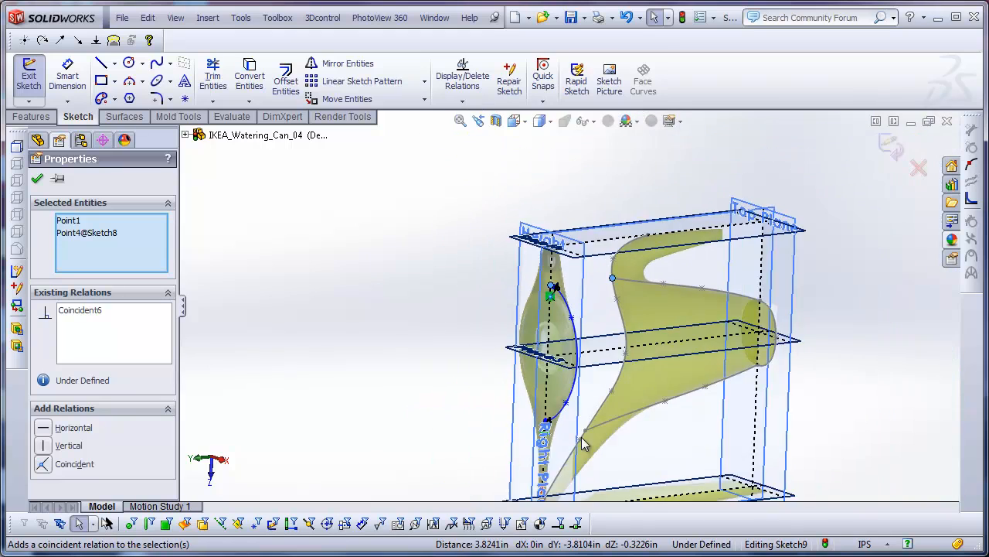
scroll(556, 381, down, 6)
scroll(511, 329, down, 3)
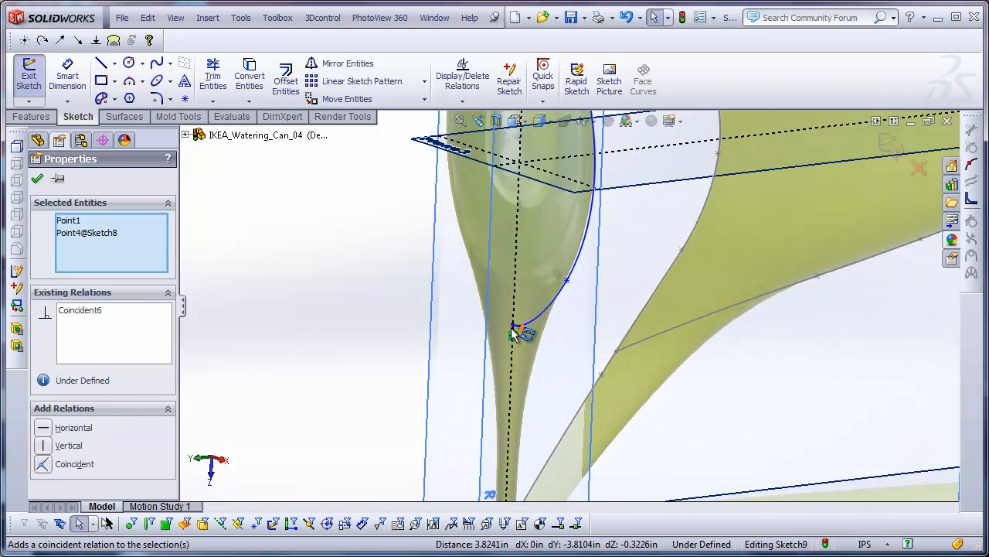
click(492, 313)
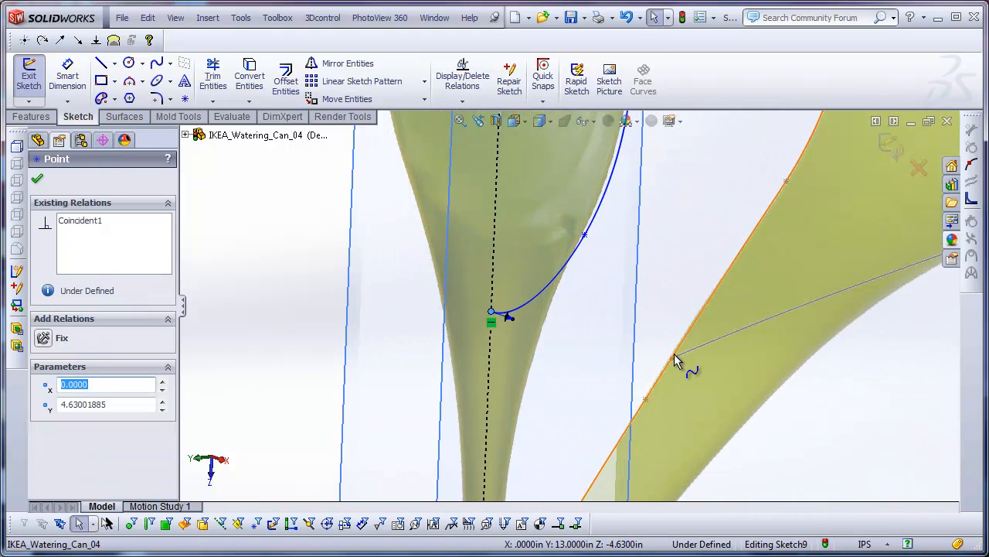
ctrl+click(671, 356)
scroll(545, 324, up, 4)
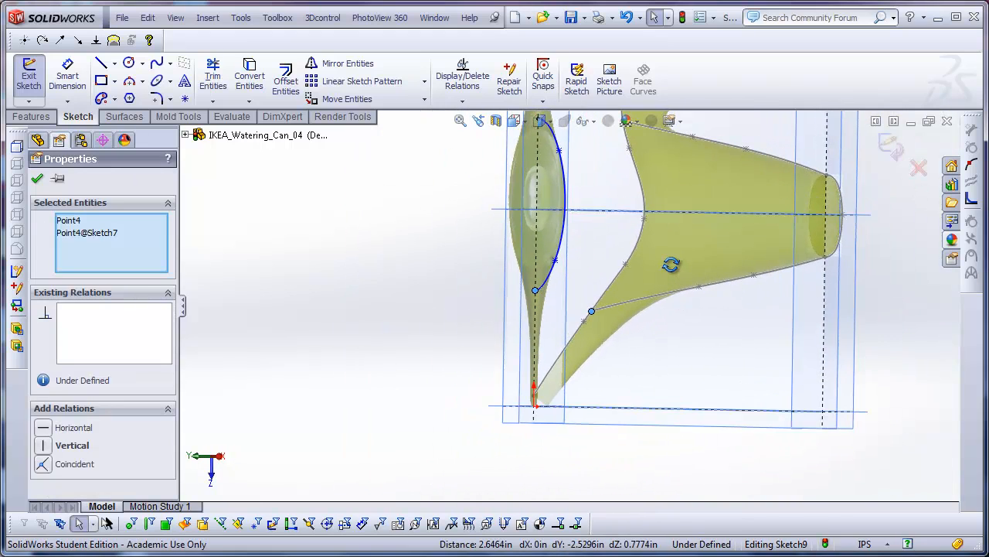
middle_drag(604, 191, 624, 202)
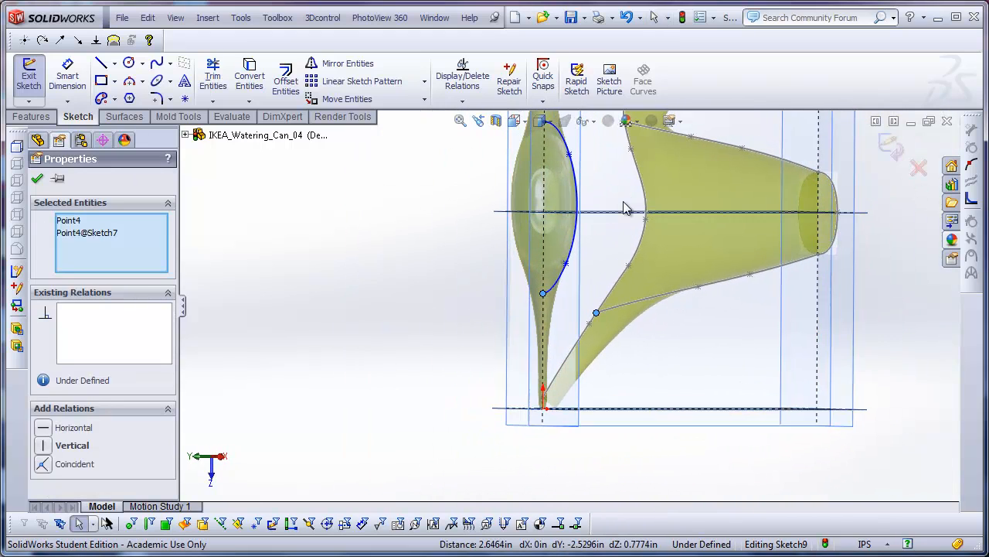
scroll(596, 275, down, 2)
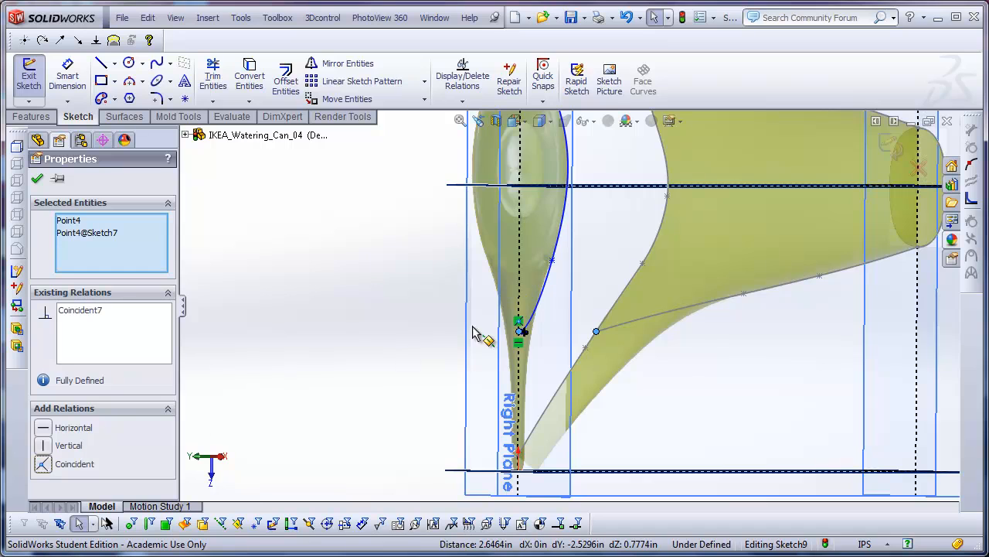
scroll(512, 352, down, 1)
key(f)
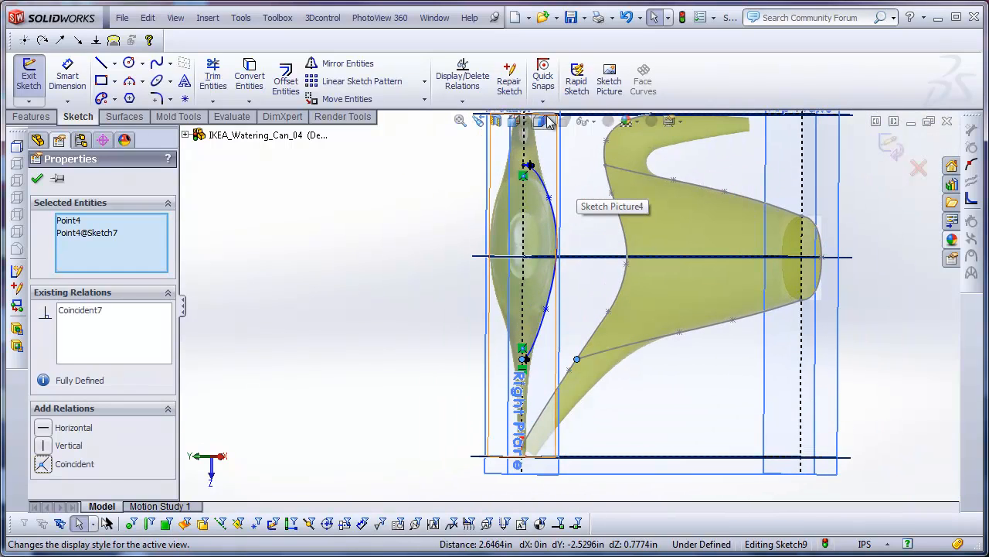
View the sketch square-on from the top and lengthen the horizontal tangent handle at the spline's spout-side end
click(516, 123)
click(526, 158)
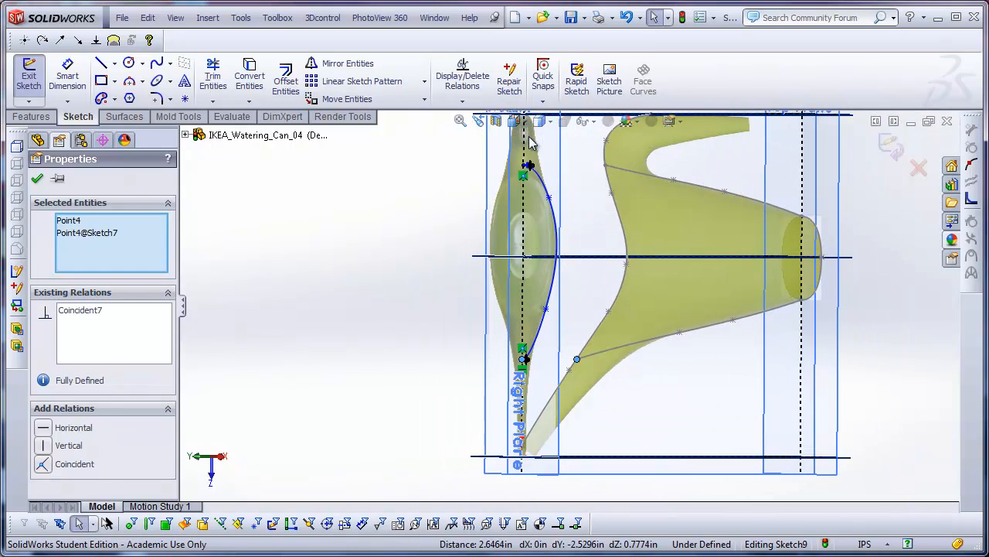
scroll(626, 311, down, 5)
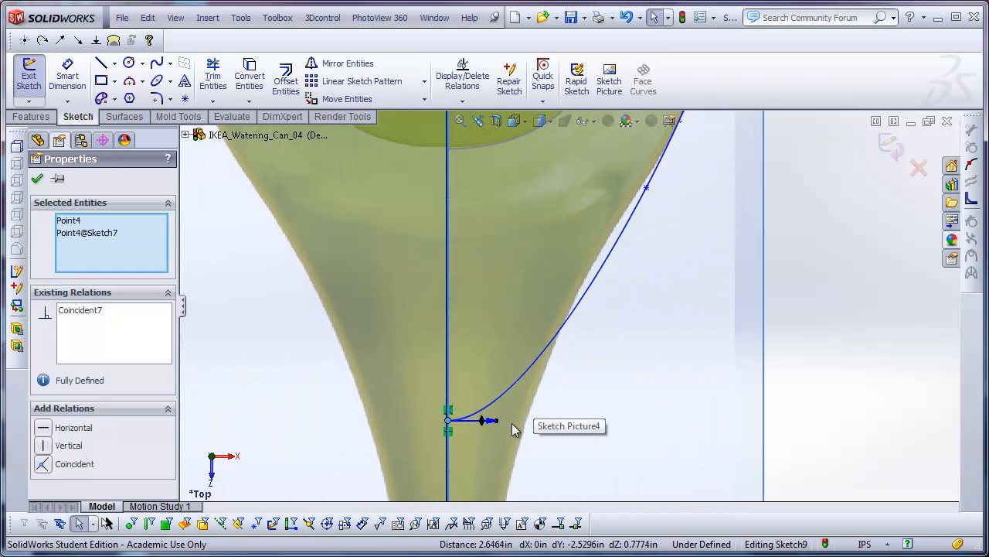
drag(496, 422, 519, 422)
scroll(545, 82, up, 1)
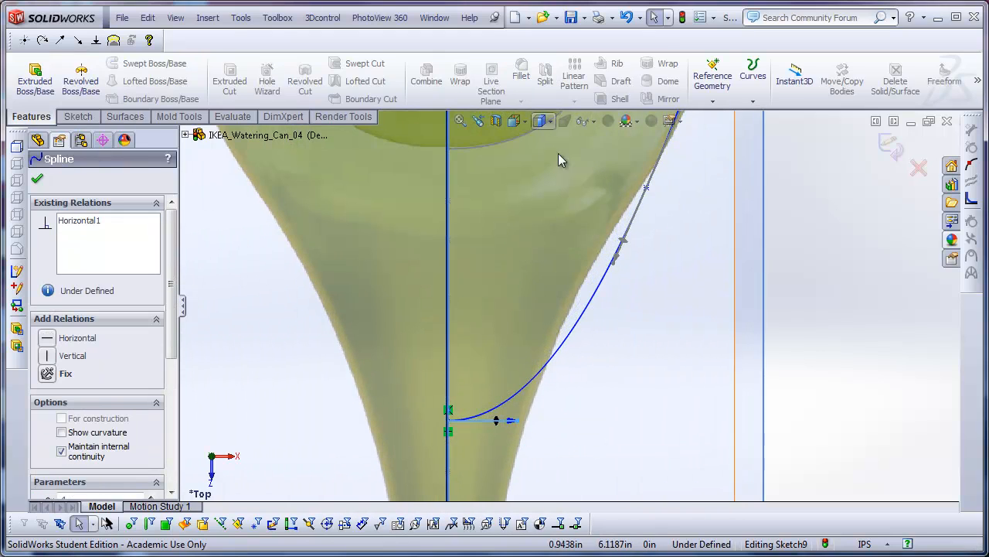
Display the top-view spline's control polygon and rotate the tangent handle at the spout-side interior point to follow the photo's outline
scroll(558, 153, down, 2)
scroll(591, 207, up, 1)
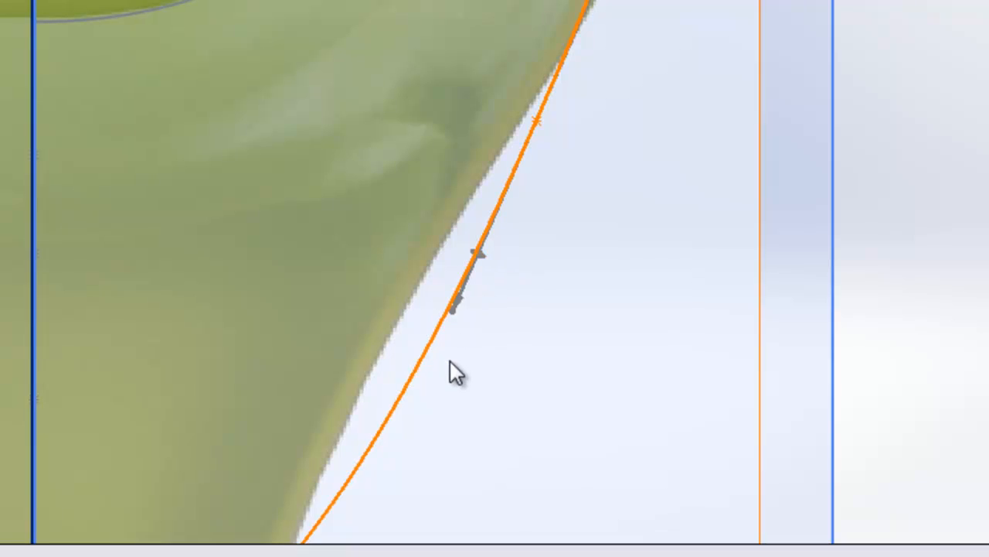
right_click(431, 373)
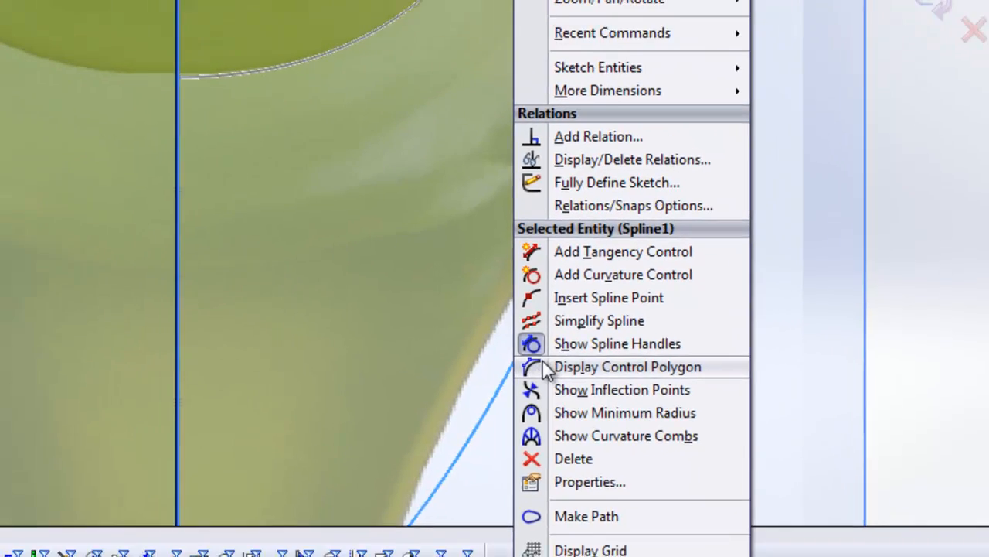
click(461, 358)
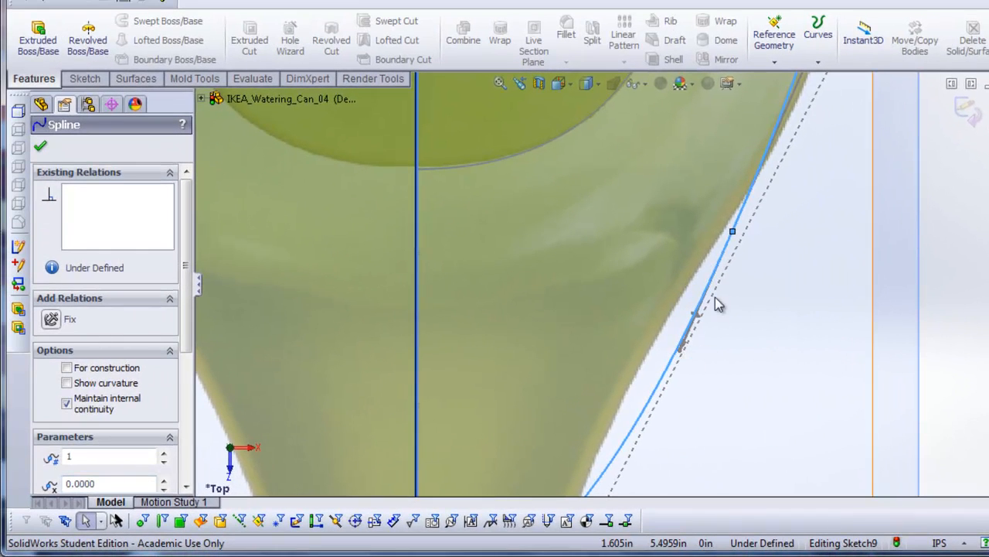
drag(700, 323, 696, 311)
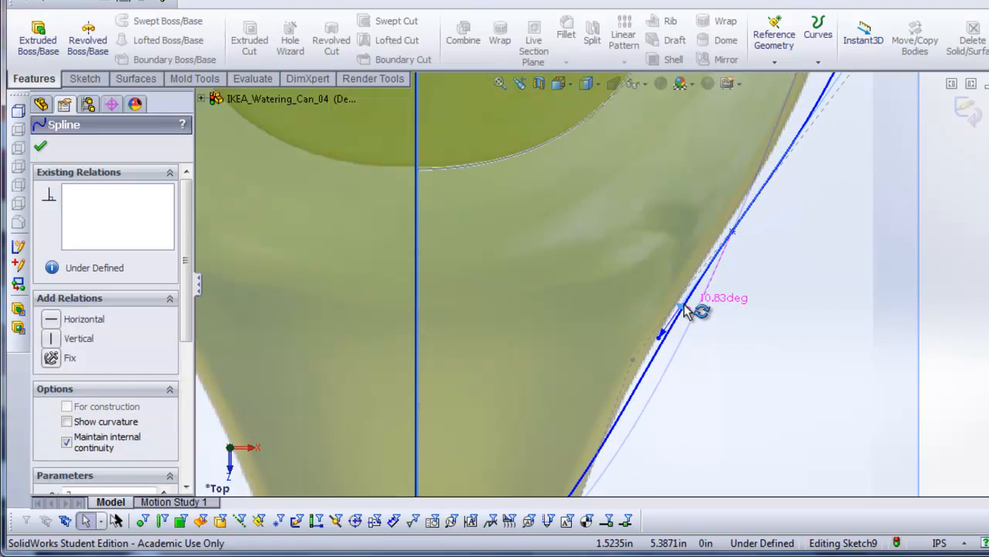
Move the spline's spout-side polygon points to about X 1.12, Y 5.17 in near the neck and X 2.74, Y 7.50 in at the body
drag(634, 363, 626, 357)
scroll(665, 308, up, 4)
scroll(730, 167, up, 2)
scroll(725, 175, down, 2)
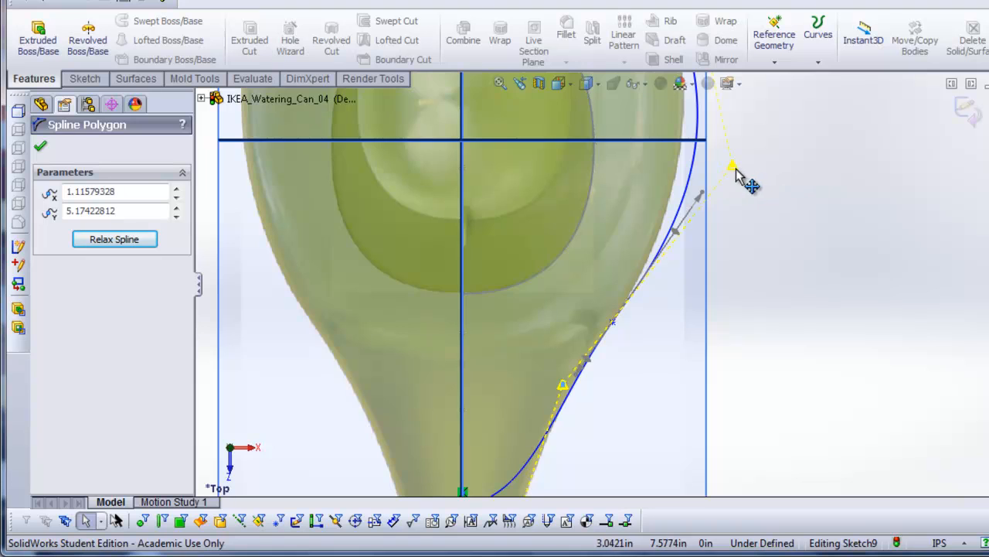
drag(736, 170, 712, 174)
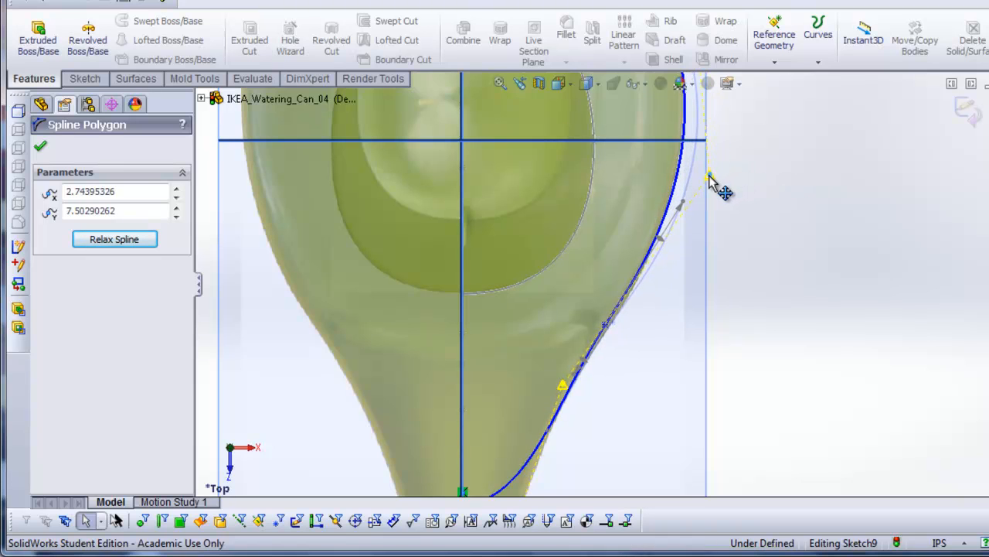
Adjust the neck's polygon point to about X 1.14, Y 5.17 in and fine-tune the spout-side interior point's tangent handle
scroll(670, 358, up, 3)
scroll(585, 247, down, 4)
scroll(556, 293, up, 1)
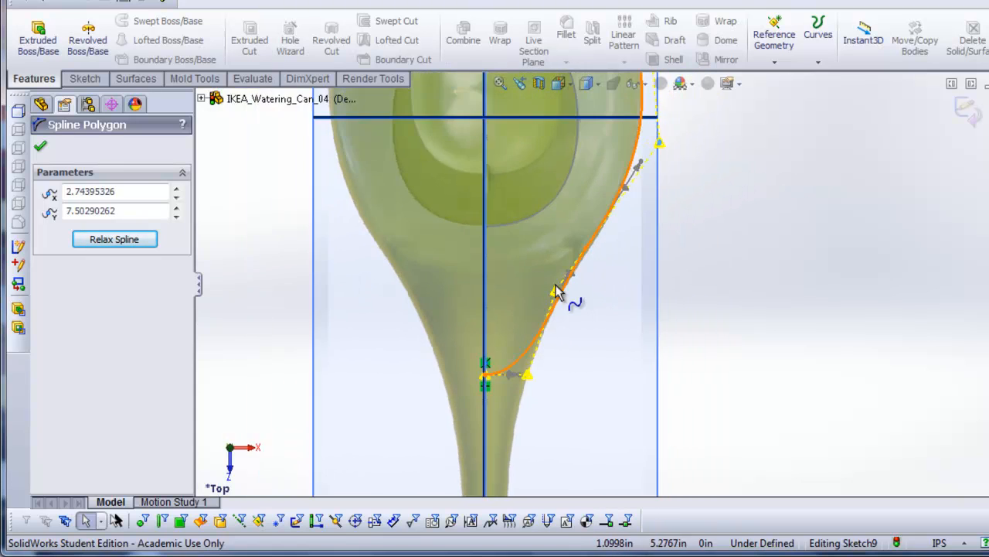
scroll(556, 286, down, 3)
drag(571, 300, 576, 305)
scroll(623, 271, up, 1)
scroll(715, 117, up, 3)
scroll(691, 161, down, 2)
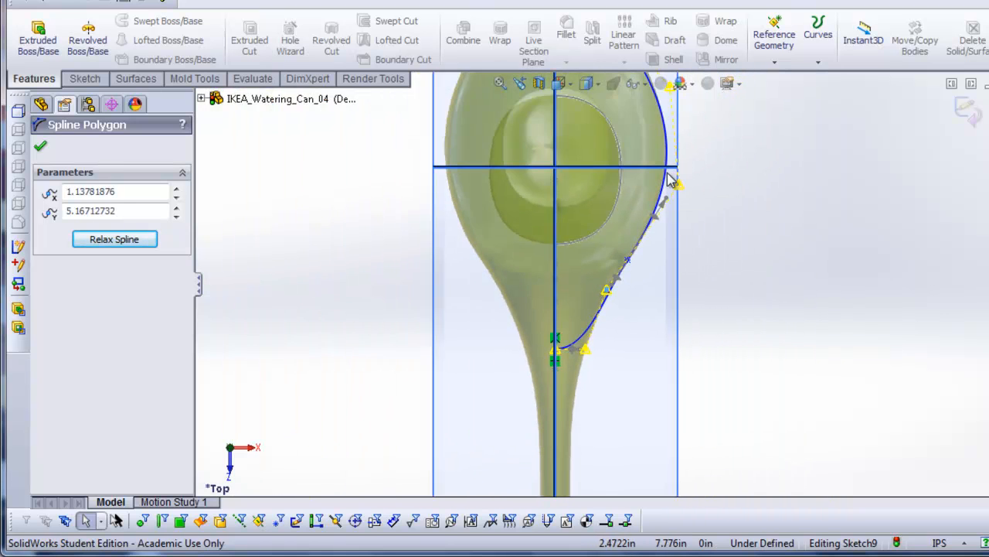
drag(636, 270, 637, 271)
Reshape the spline's handle side over the photo, placing the polygon point beside the body at about X 2.61, Y 9.00 in
scroll(641, 249, up, 3)
scroll(646, 205, down, 2)
scroll(644, 182, down, 1)
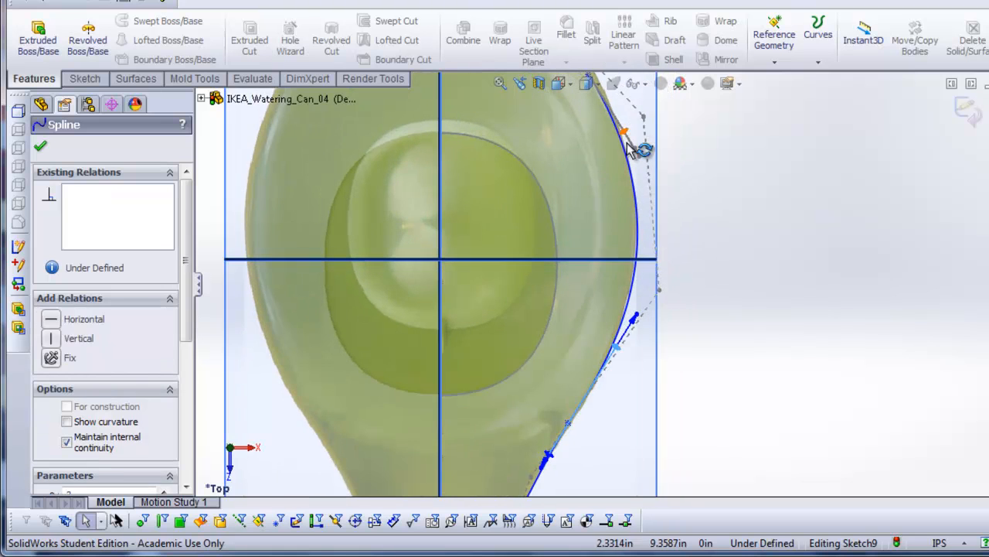
scroll(628, 147, up, 3)
scroll(629, 169, down, 2)
scroll(607, 158, up, 2)
scroll(603, 225, down, 2)
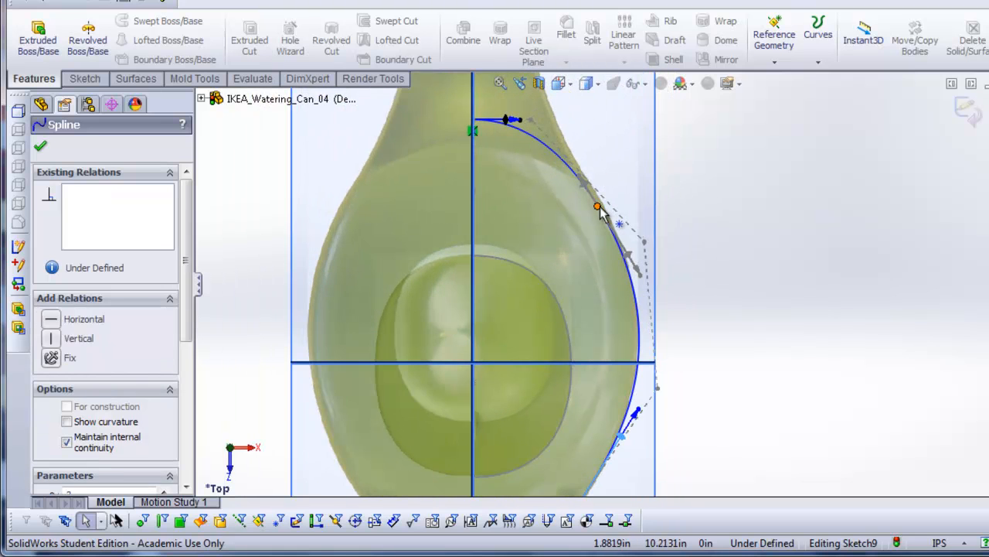
click(598, 207)
drag(634, 254, 638, 229)
Move the spout-side polygon point beside the body's widest part to about X 2.62, Y 7.35 in
scroll(653, 321, down, 3)
scroll(640, 286, up, 1)
scroll(623, 281, up, 3)
scroll(625, 396, down, 2)
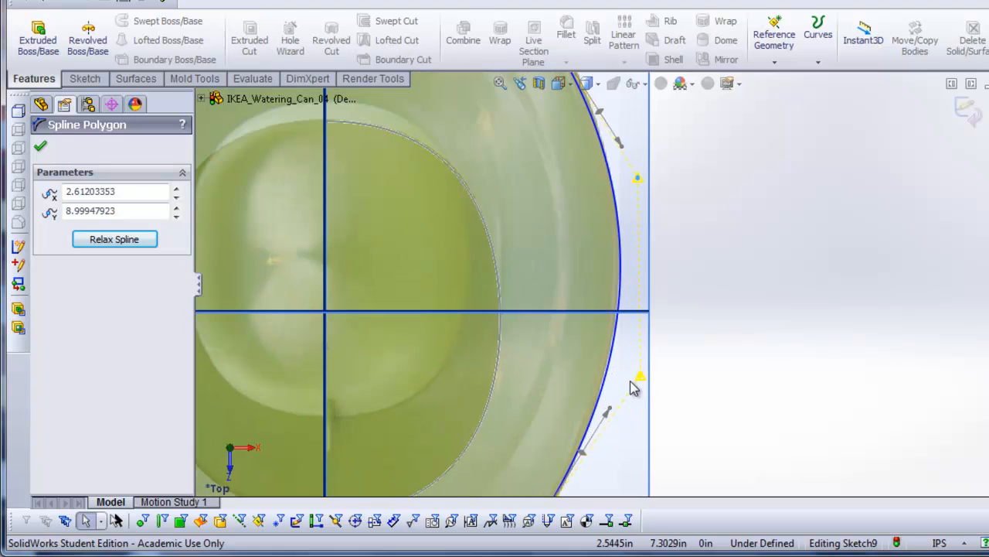
click(640, 379)
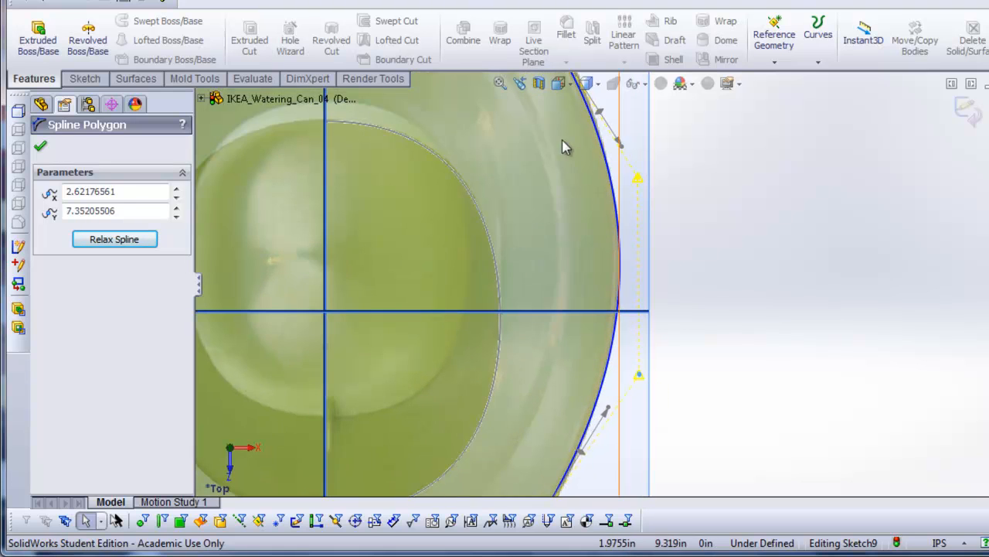
Move the polygon point on the handle-side shoulder outward to about X 1.60, Y 10.84 in to match the photo's edge
scroll(585, 188, up, 3)
scroll(585, 162, down, 3)
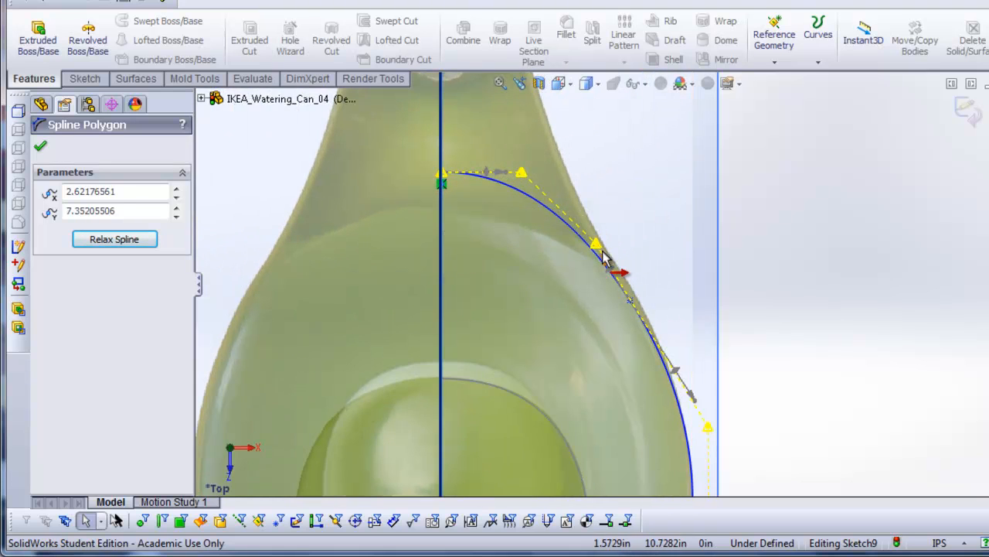
drag(599, 245, 618, 256)
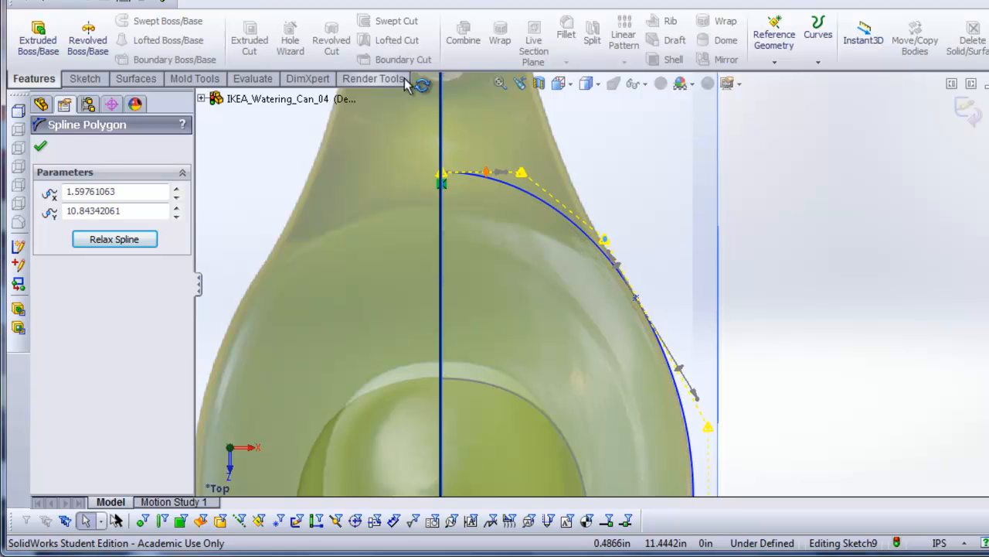
Nudge the polygon point near the spout neck to about X 1.16, Y 5.15 in and check the spline against the whole outline
scroll(692, 359, up, 3)
scroll(692, 357, up, 2)
scroll(596, 331, down, 5)
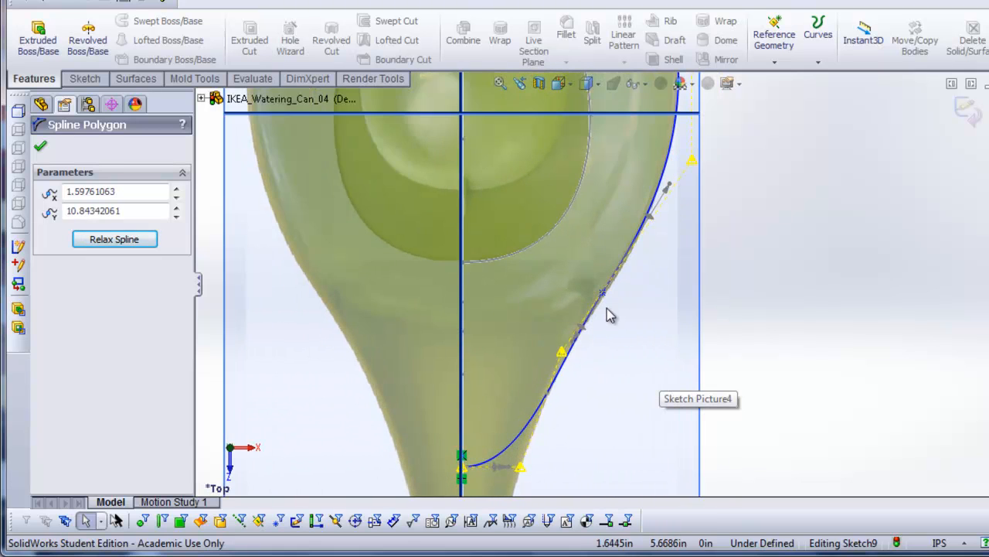
scroll(607, 307, down, 2)
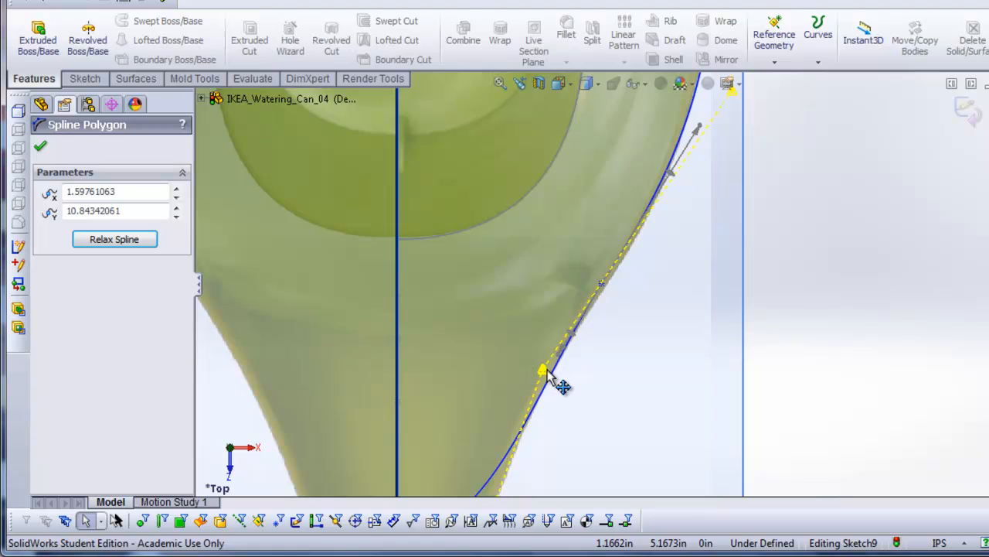
drag(546, 371, 547, 373)
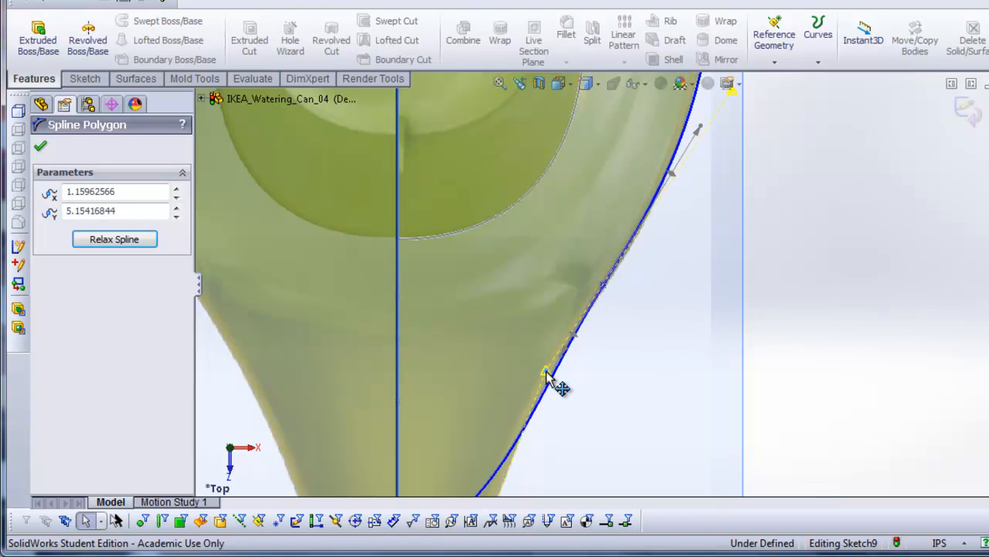
scroll(584, 423, up, 3)
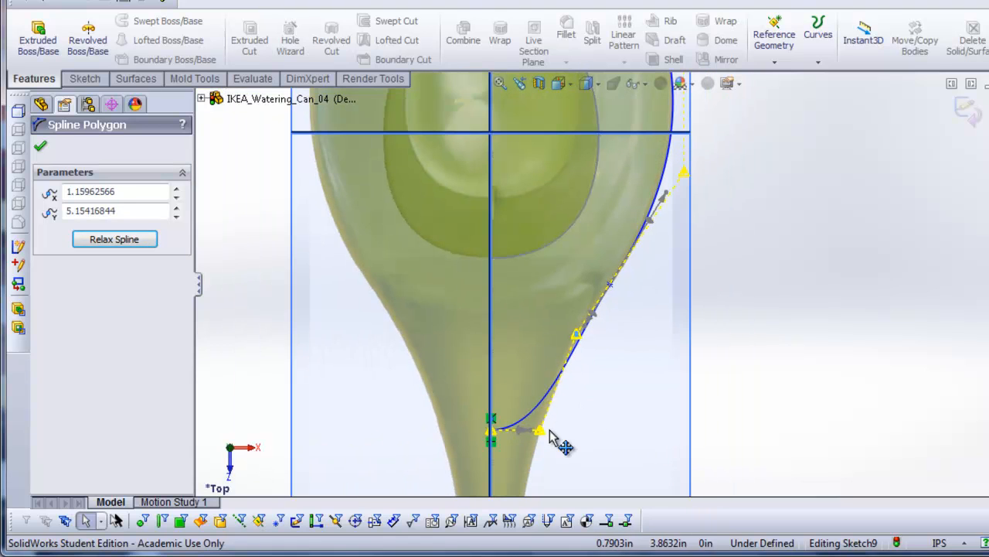
scroll(619, 279, up, 3)
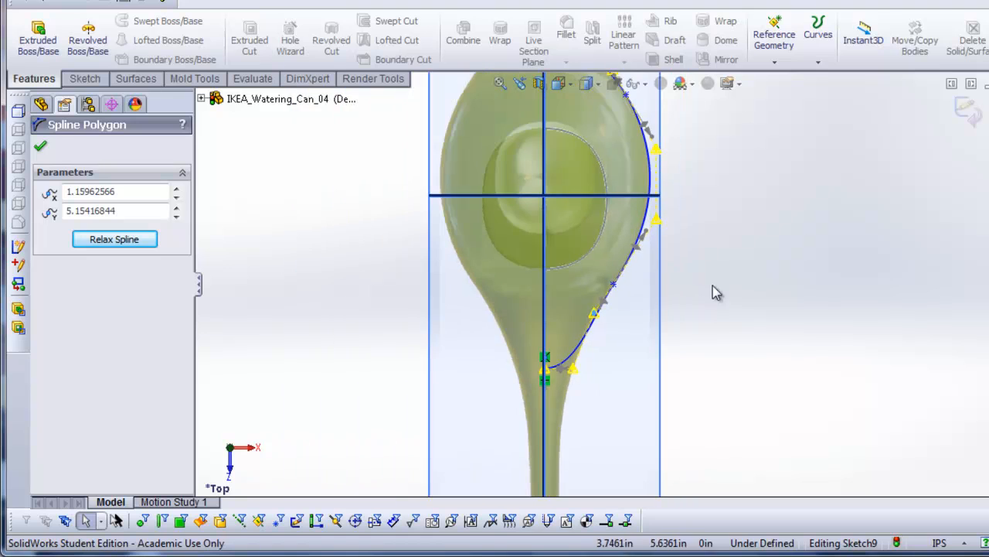
Finish editing the top-view outline sketch and return to a 3D view of all guide curves
click(956, 116)
scroll(698, 286, up, 3)
mouse_move(698, 287)
middle_down()
mouse_move(618, 99)
mouse_move(601, 210)
mouse_move(642, 247)
middle_up()
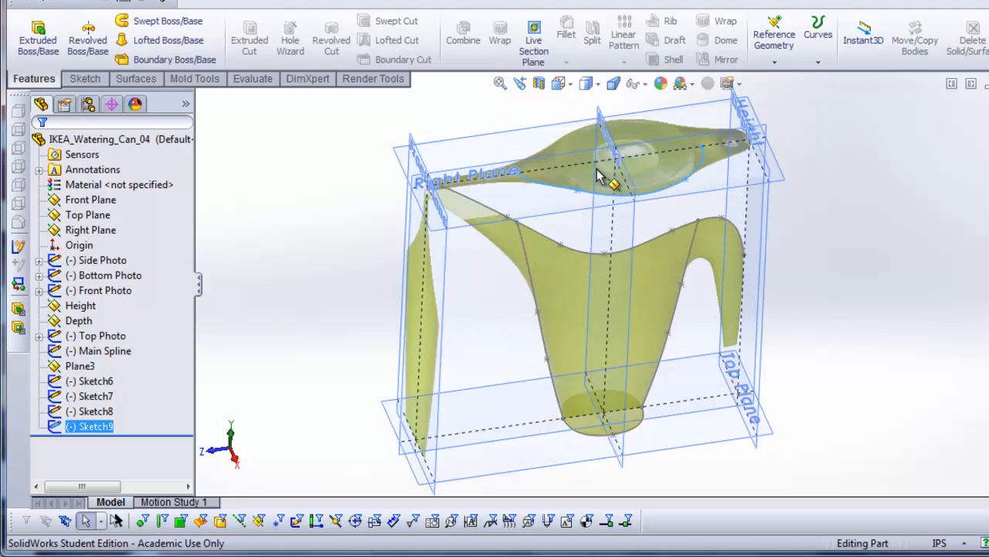
Create a Projected Curve by projecting the top-view outline Sketch9 and the Main Spline onto one another, sketch on sketch
scroll(602, 177, down, 2)
scroll(624, 218, down, 3)
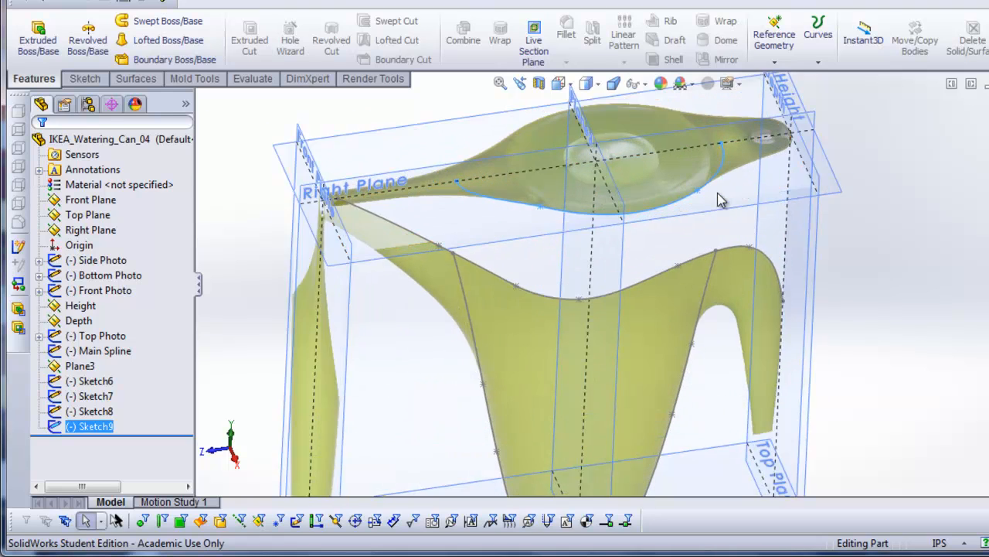
scroll(577, 316, up, 2)
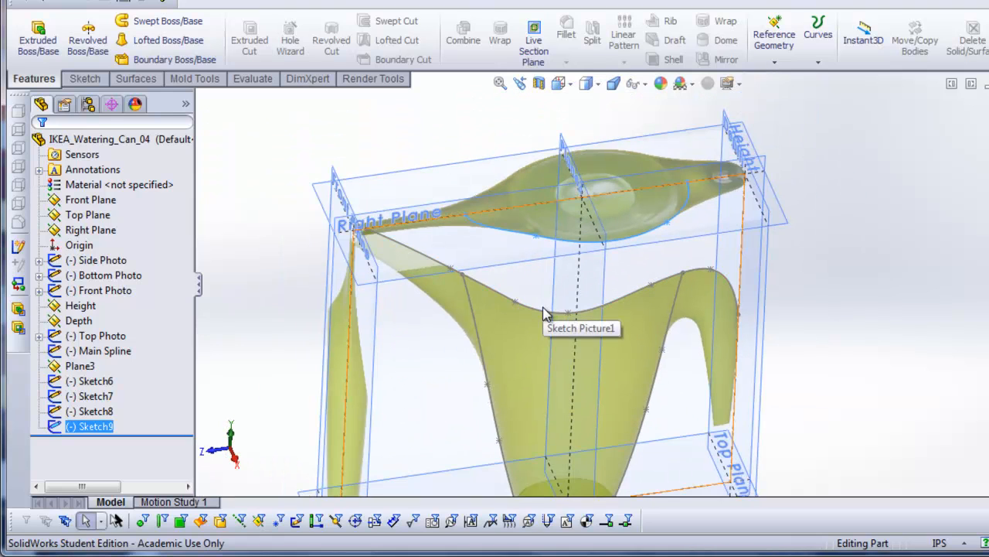
click(543, 310)
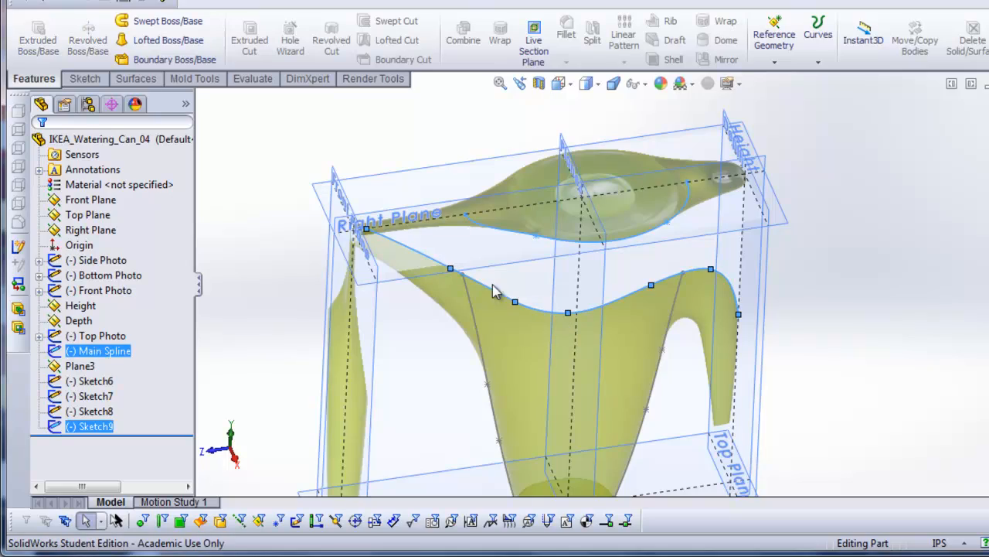
scroll(543, 310, down, 2)
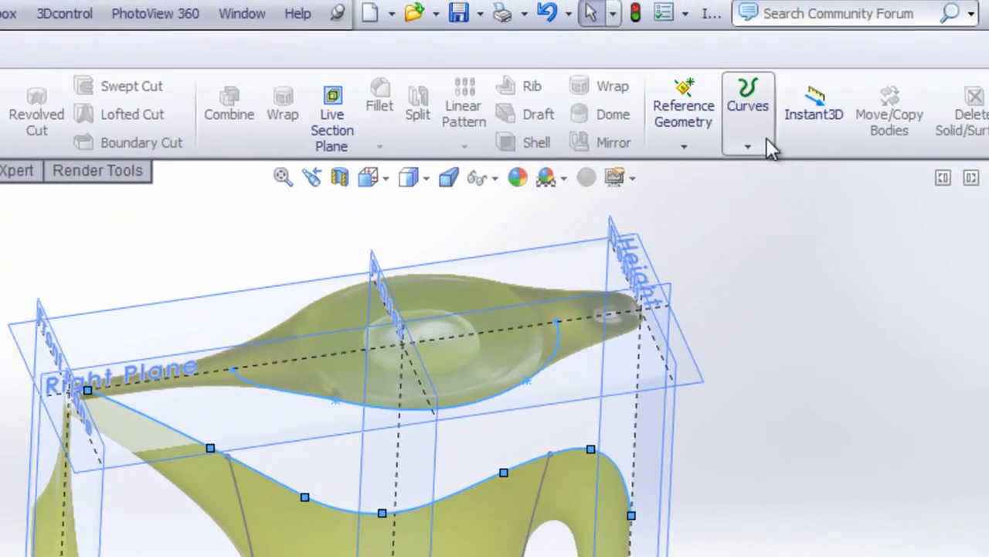
click(769, 145)
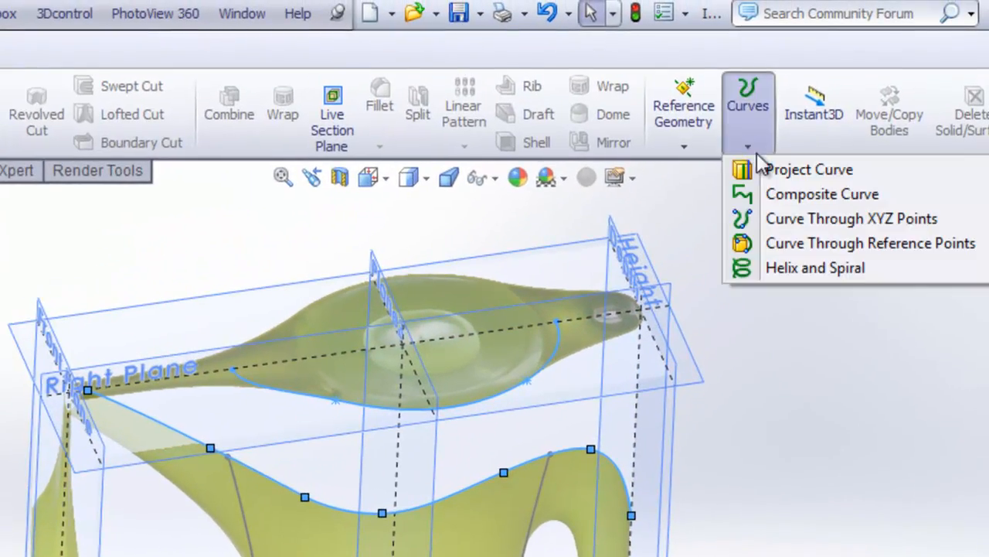
click(782, 168)
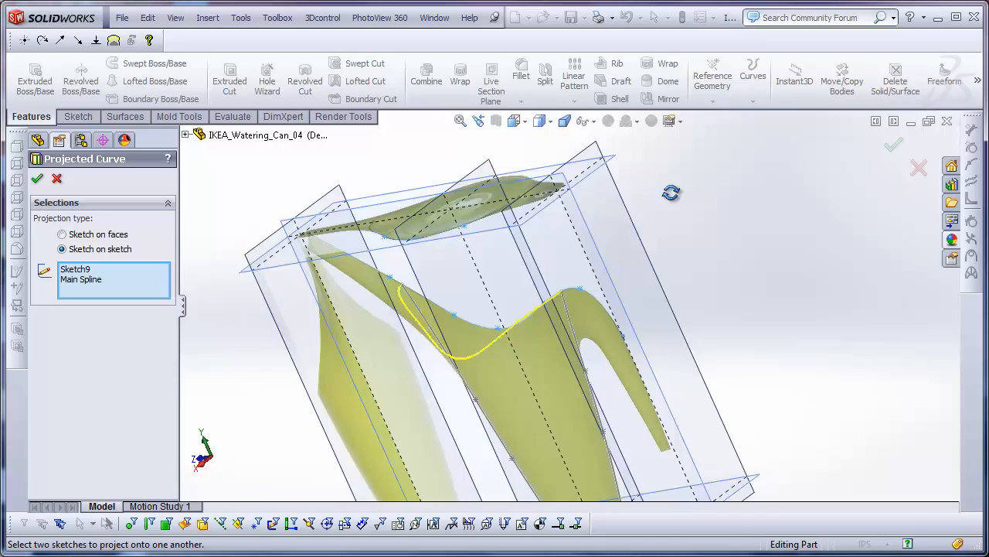
middle_drag(671, 192, 715, 163)
click(39, 180)
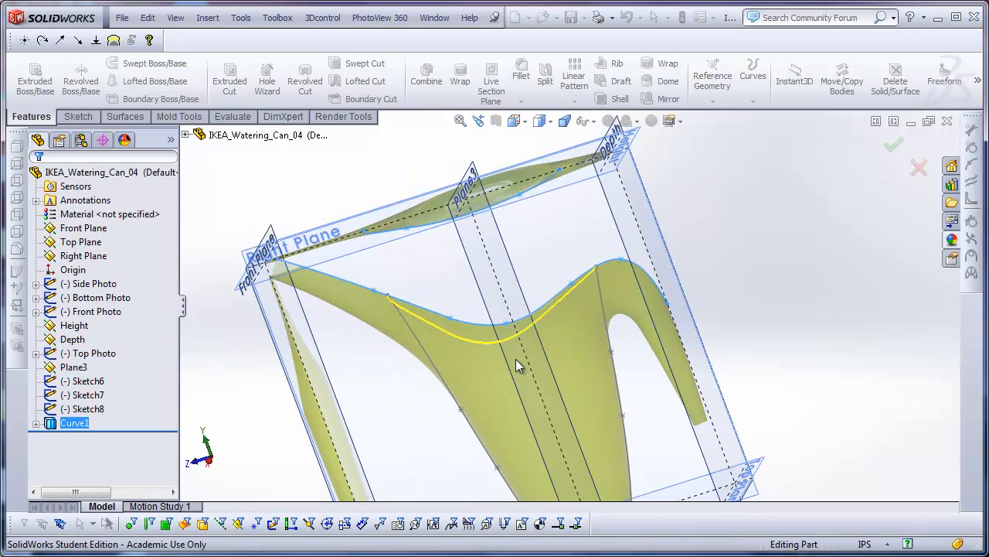
Try a Boundary Surface using Sketch7 and Sketch8 as Direction 1 curves and the projected rim curve and base spline Sketch6 in Direction 2
middle_drag(517, 360, 506, 286)
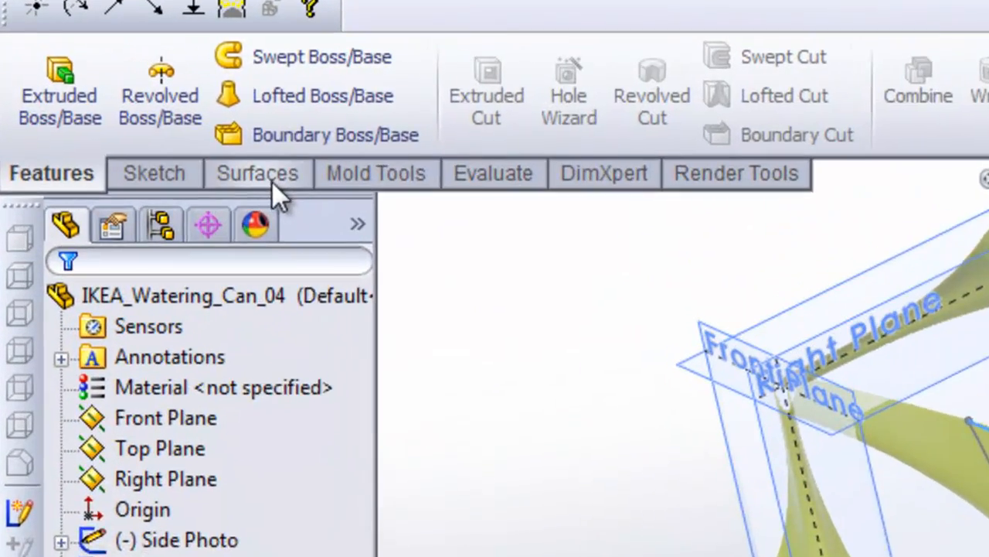
click(126, 117)
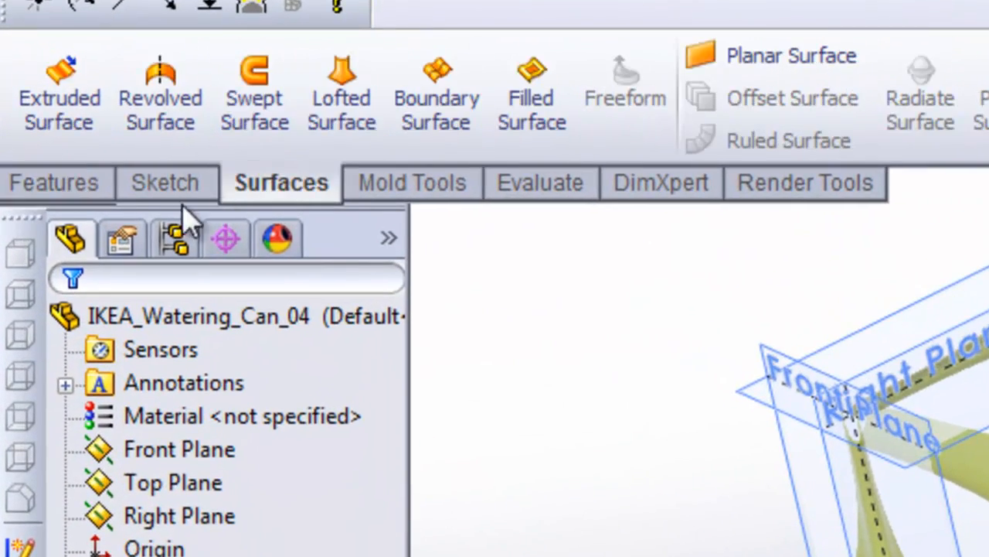
right_click(407, 185)
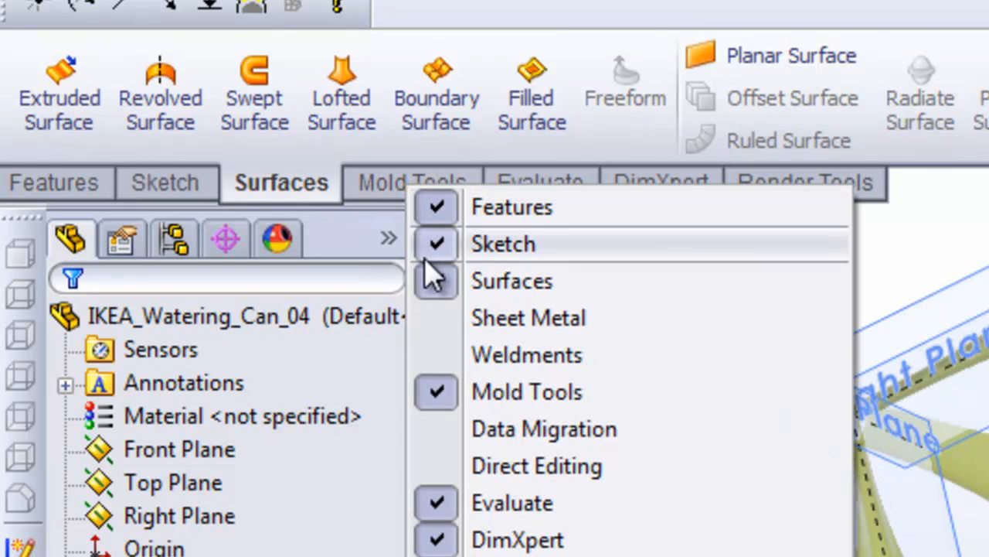
key(Escape)
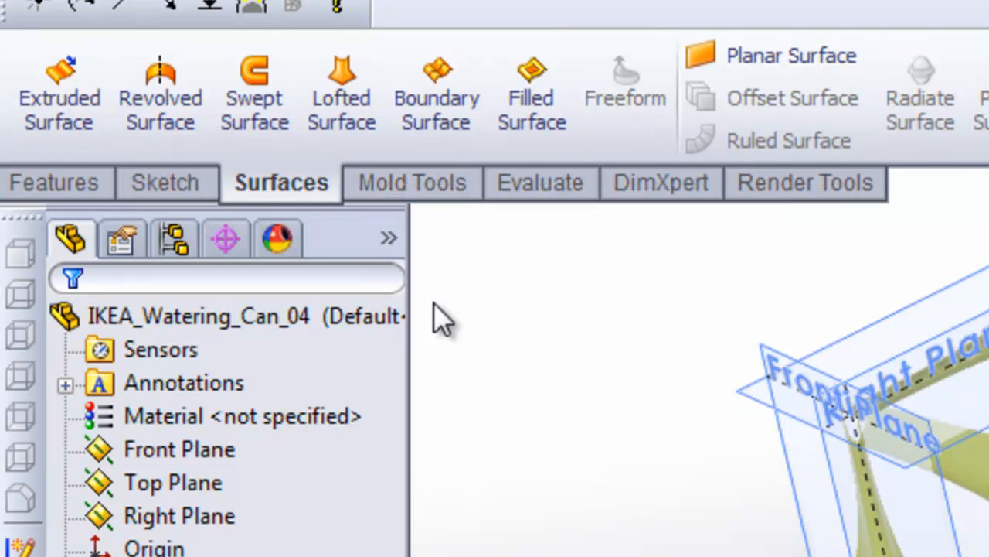
click(438, 119)
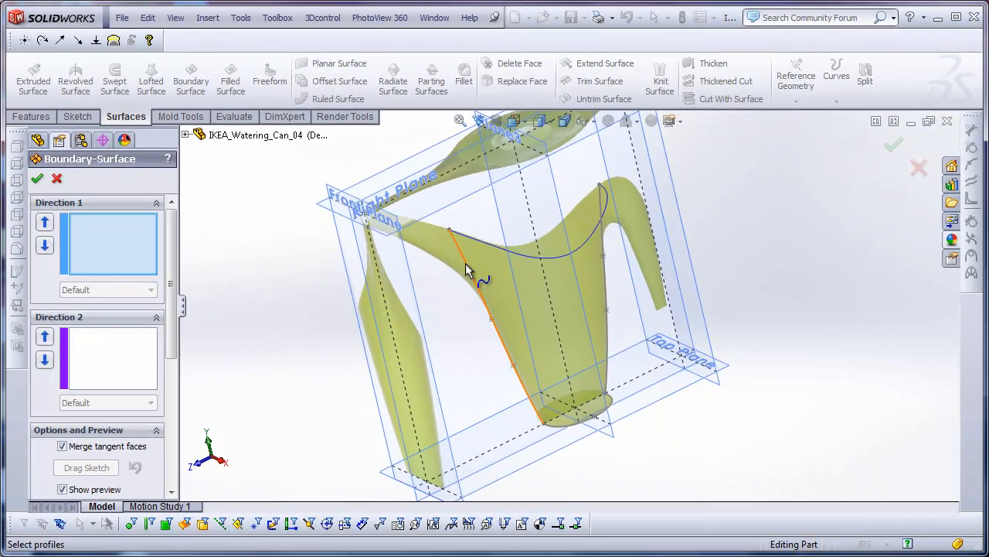
click(465, 263)
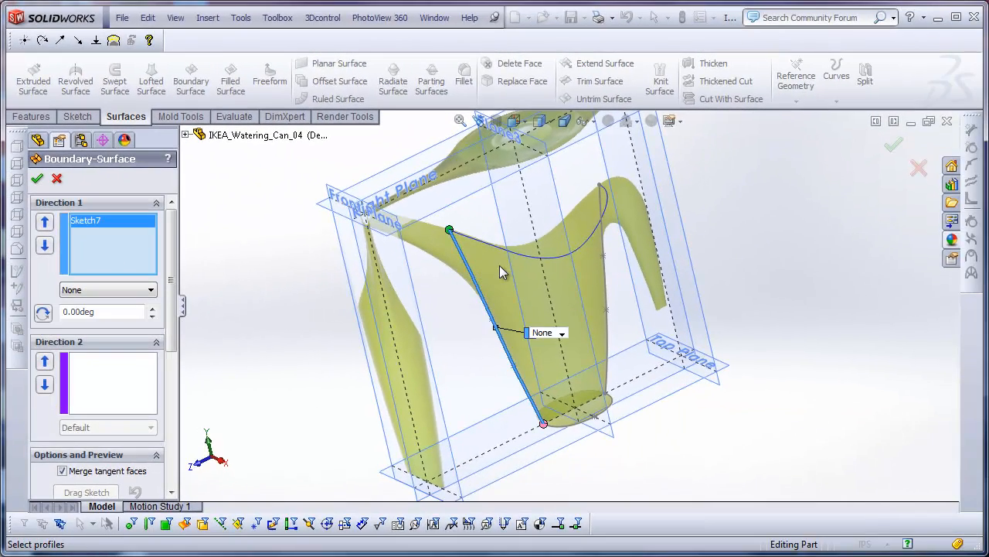
click(598, 201)
click(137, 382)
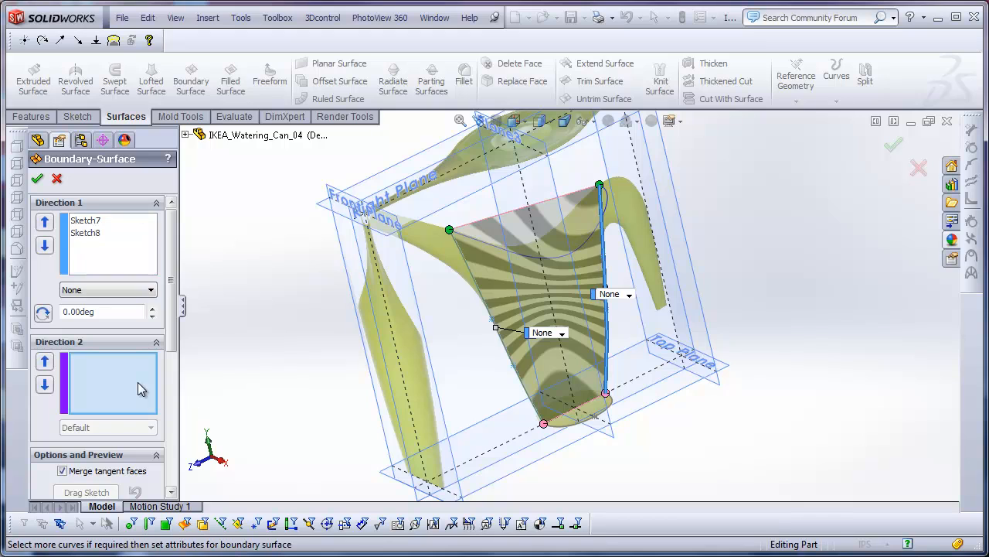
click(499, 249)
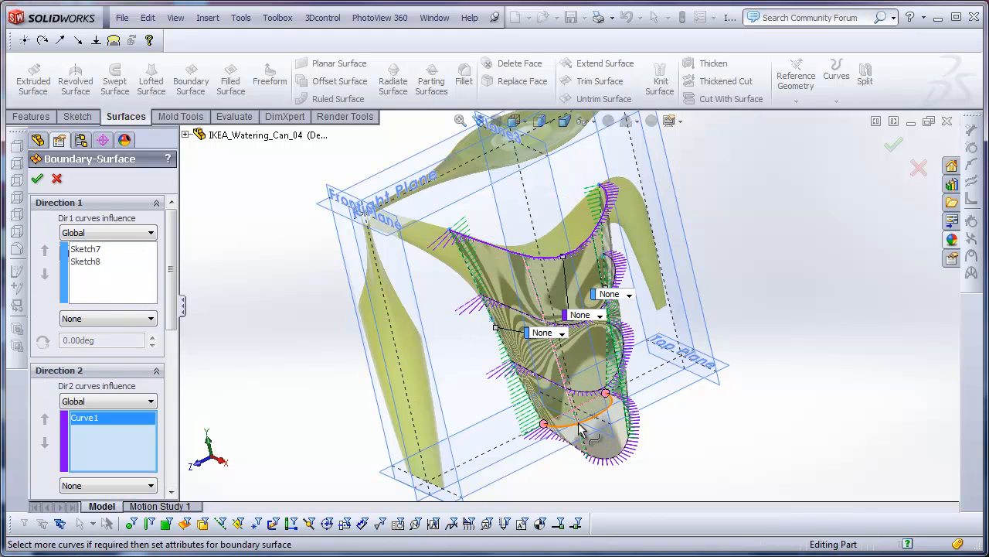
click(580, 428)
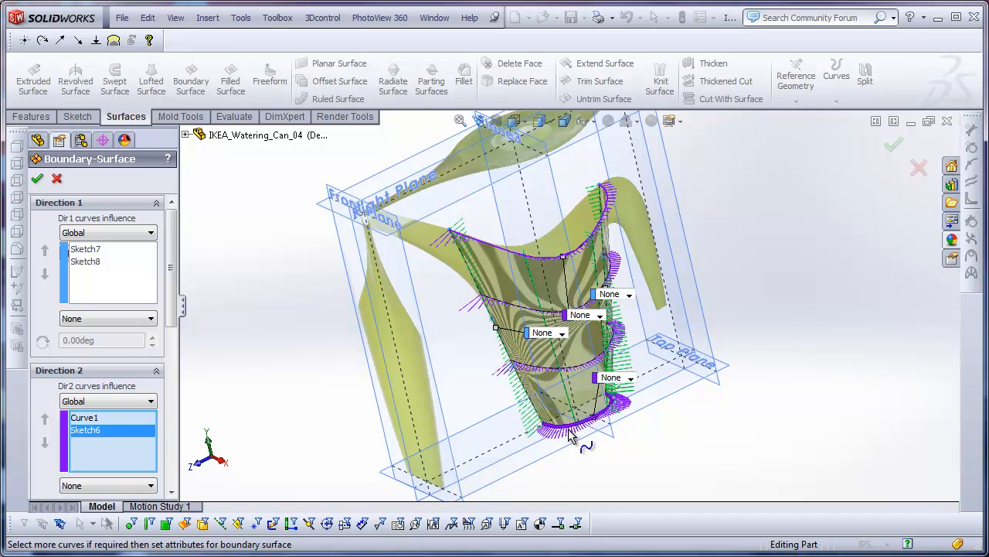
middle_drag(732, 298, 750, 289)
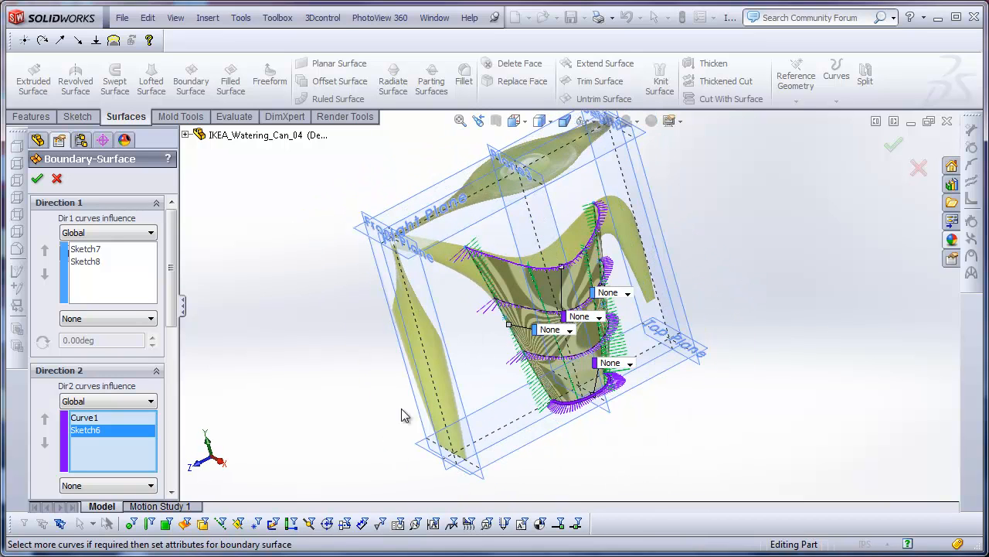
click(57, 179)
Sketch a two-point spline on Plane3 from the base curve up to just below the projected rim curve
mouse_move(331, 356)
middle_down()
mouse_move(333, 347)
mouse_move(317, 352)
middle_up()
scroll(585, 286, down, 5)
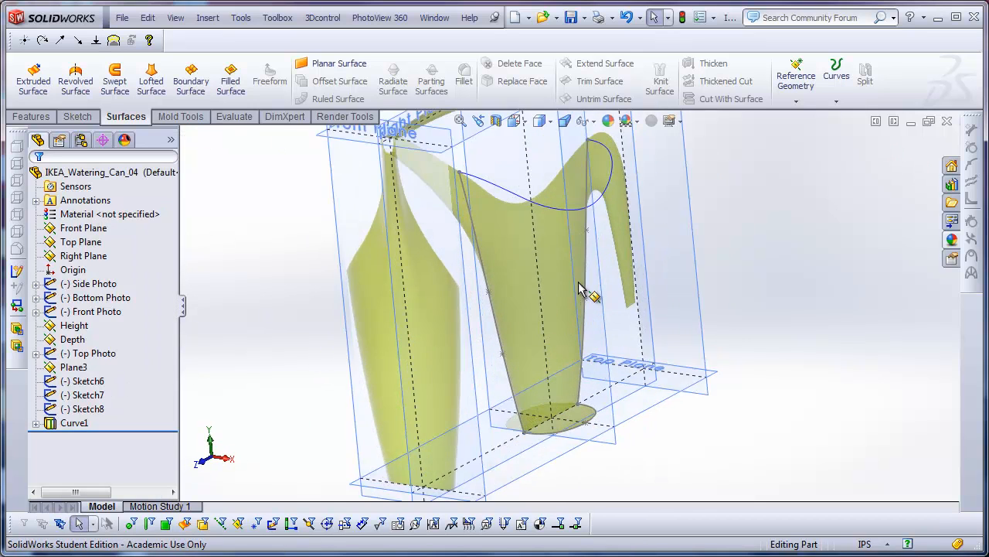
scroll(663, 283, up, 3)
middle_drag(662, 283, 594, 207)
click(550, 138)
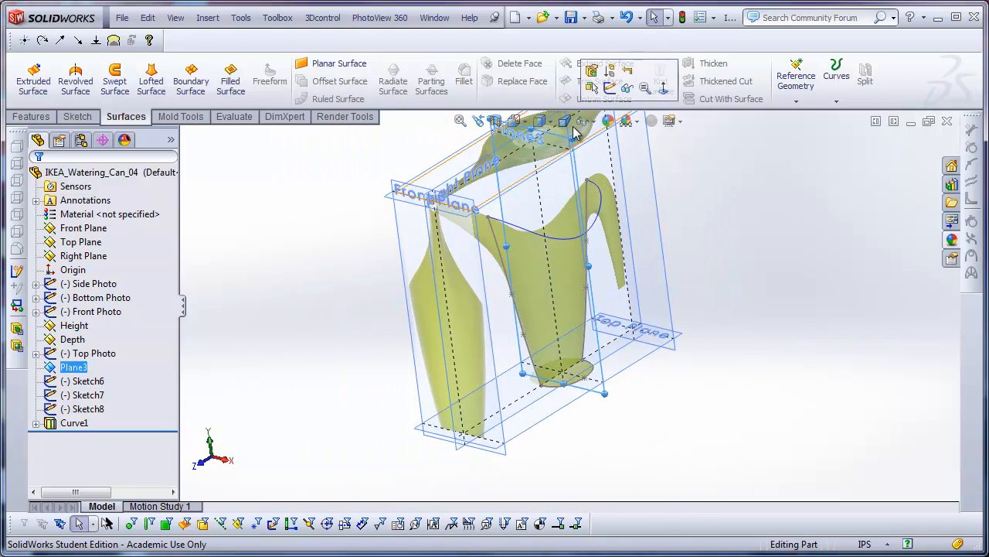
click(601, 87)
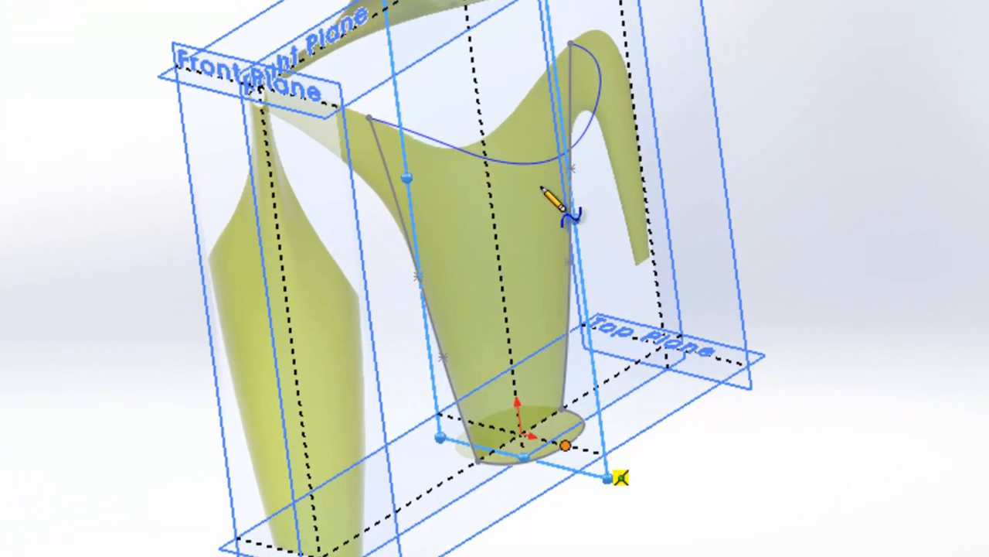
double_click(591, 163)
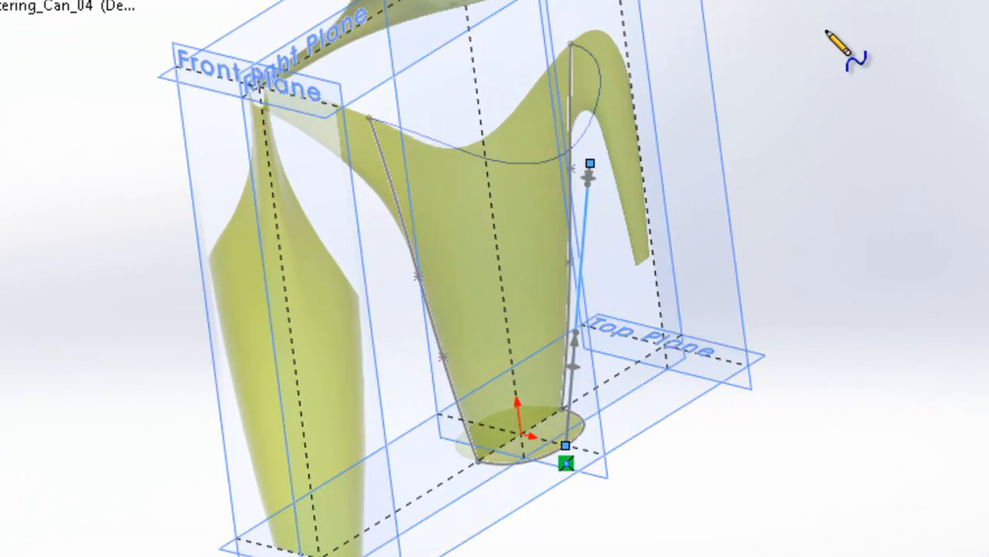
key(Escape)
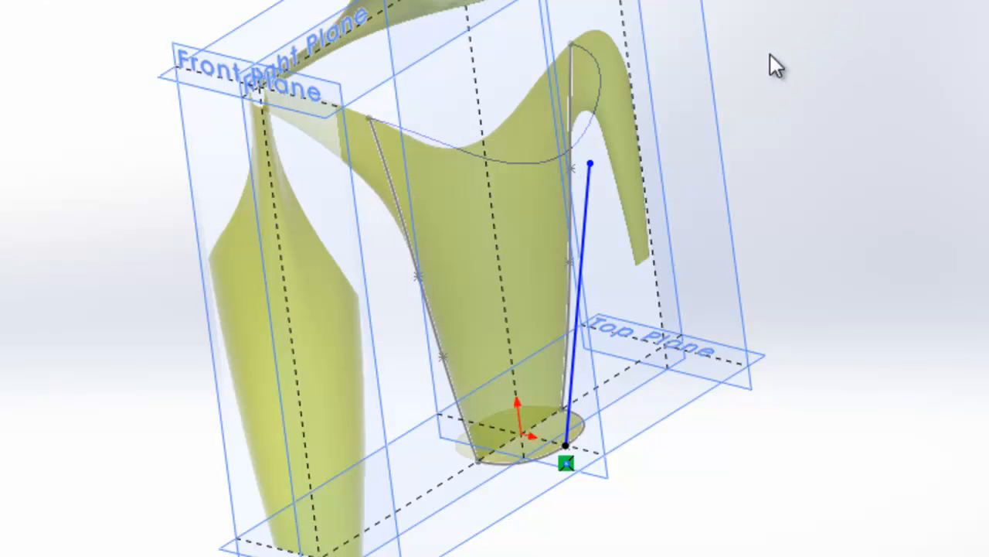
Add a Pierce relation between the new spline's upper endpoint and the projected rim curve
click(591, 157)
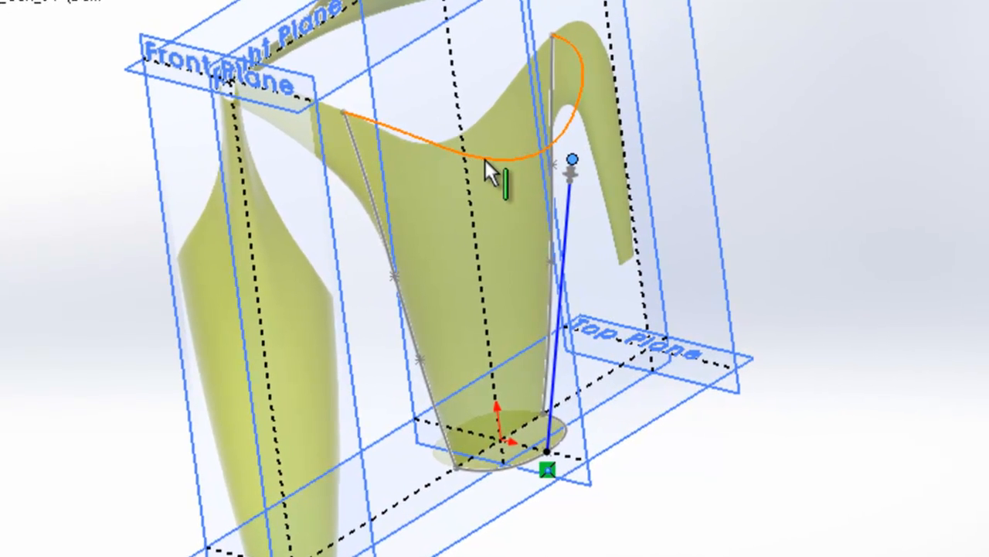
click(483, 160)
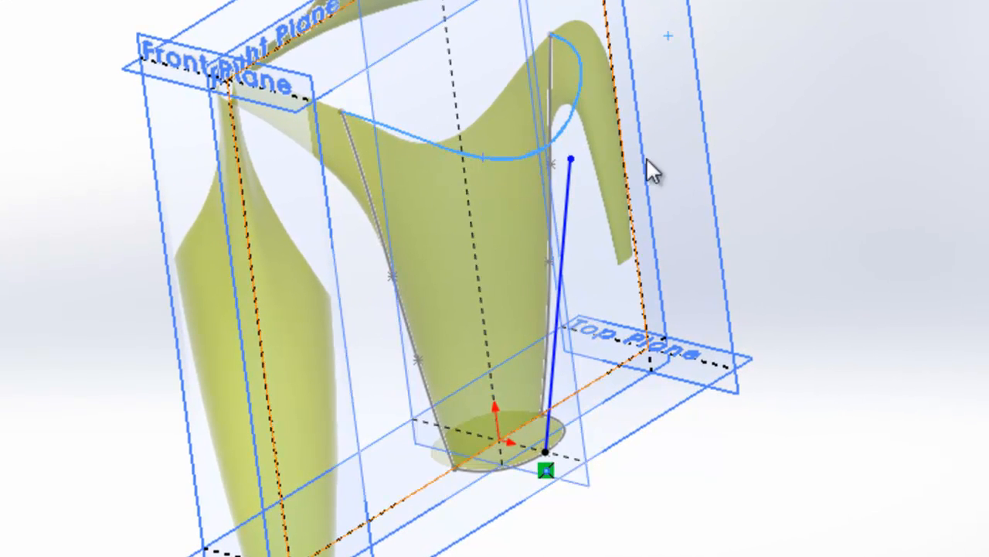
ctrl+click(569, 158)
scroll(620, 71, down, 2)
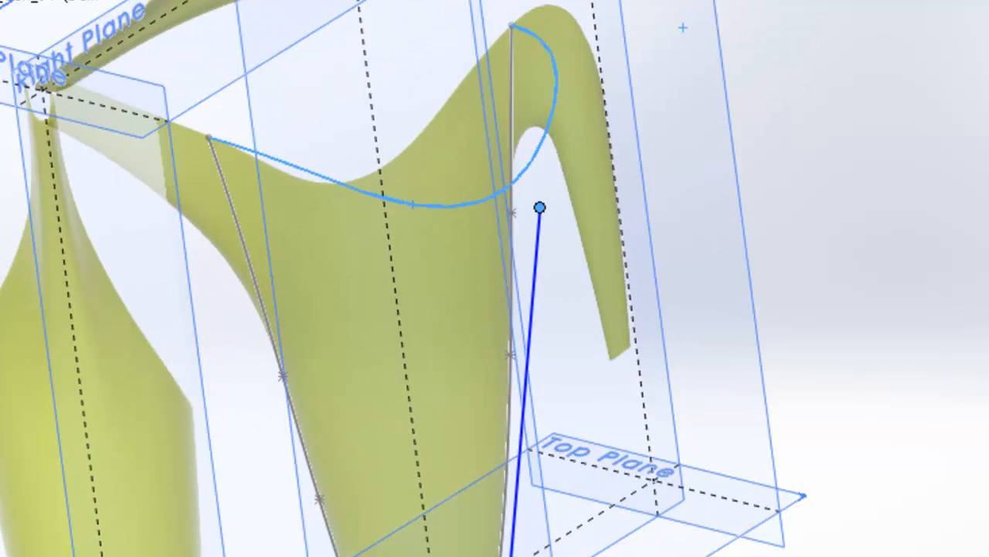
click(50, 410)
click(841, 509)
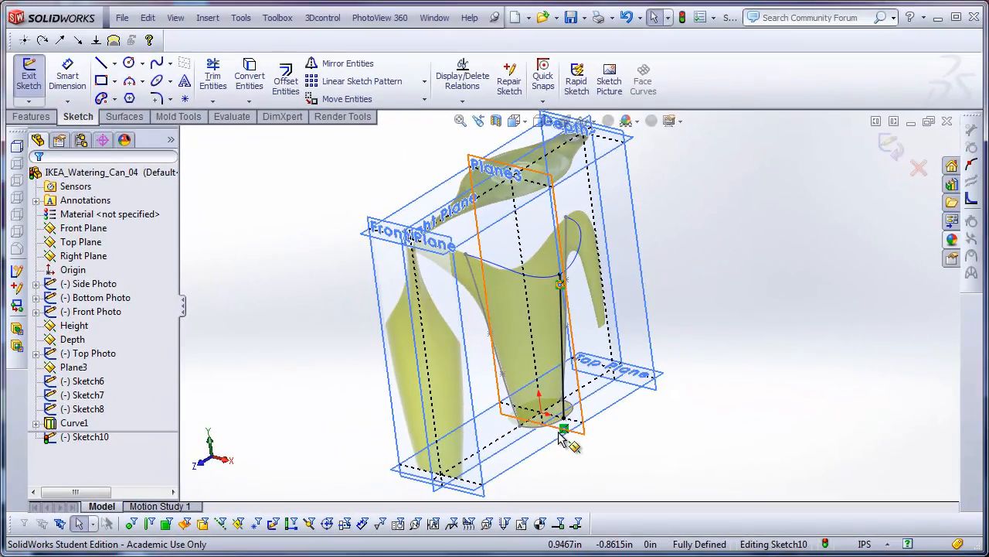
Add a Pierce relation between the new spline's lower endpoint and the base spline of Sketch6
scroll(560, 432, down, 3)
click(566, 394)
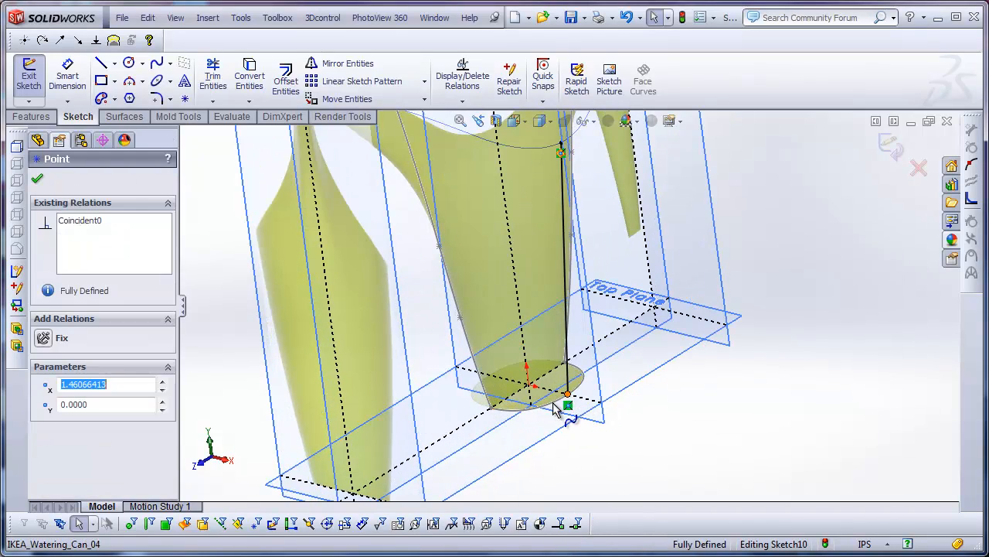
ctrl+click(552, 406)
click(643, 340)
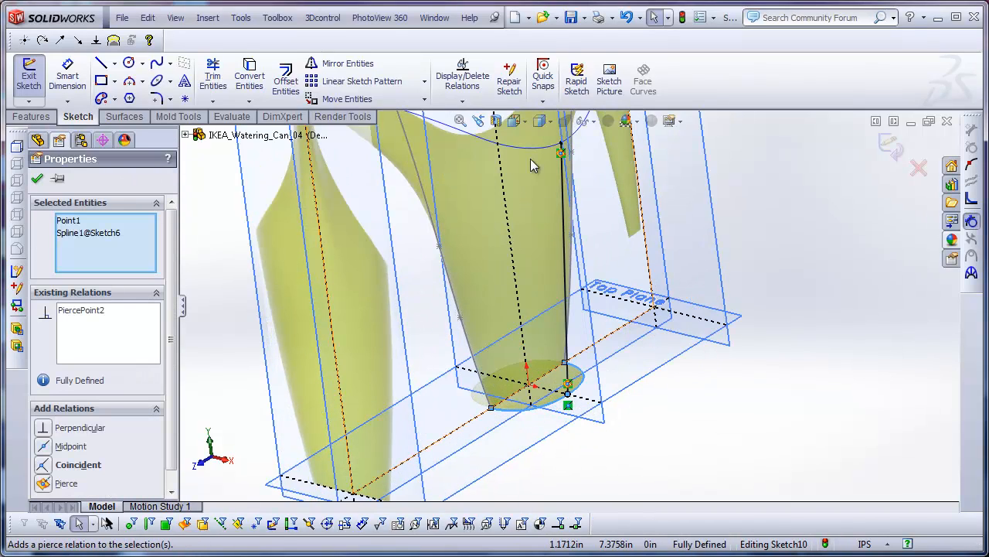
In the front view, reshape the Plane3 spline with its upper tangent handle to follow the photo's bulging edge, and finish the sketch
click(511, 122)
click(536, 161)
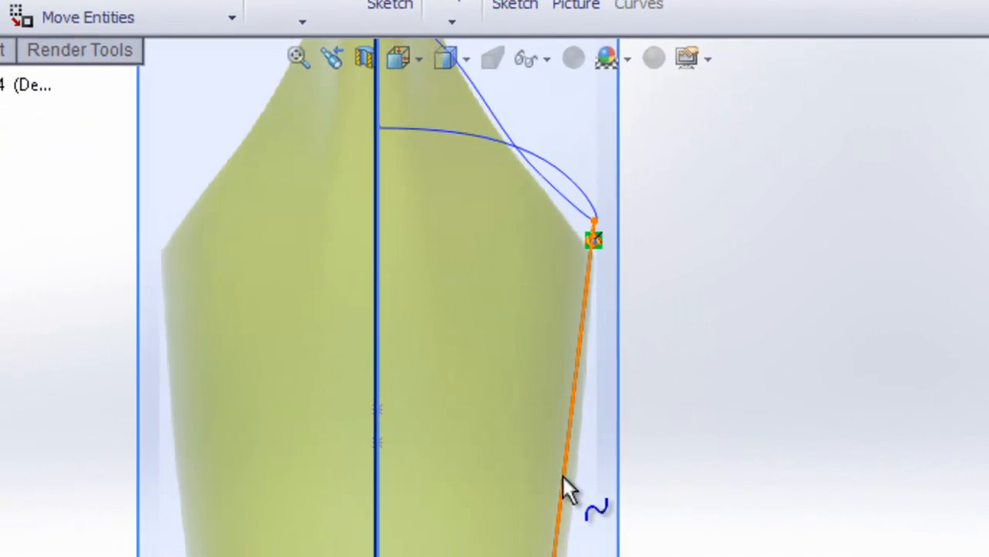
click(562, 474)
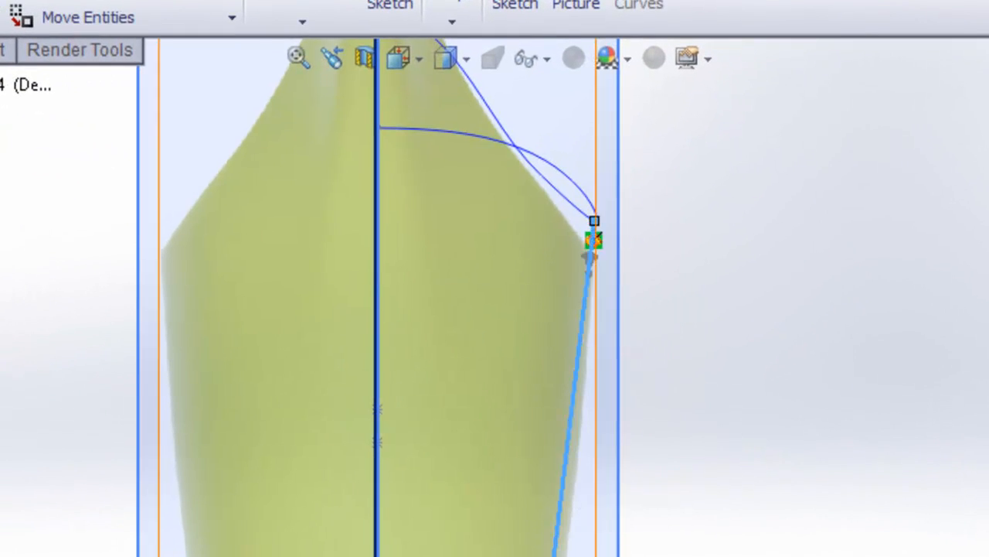
scroll(546, 546, up, 1)
scroll(546, 546, down, 2)
scroll(541, 263, up, 2)
mouse_move(531, 191)
mouse_down()
mouse_move(537, 328)
mouse_move(525, 357)
mouse_up()
scroll(526, 504, up, 2)
scroll(519, 265, down, 3)
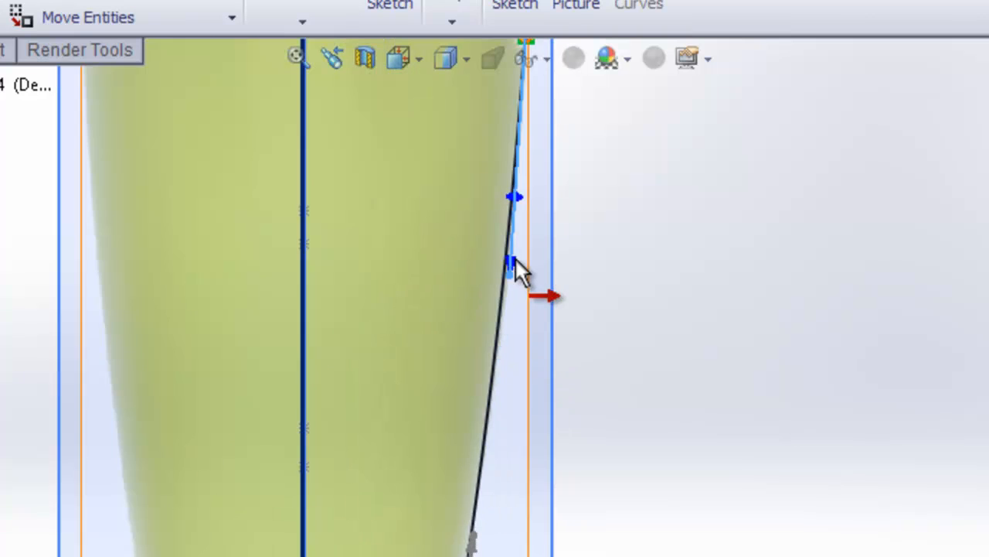
mouse_move(512, 307)
mouse_down()
mouse_move(565, 314)
mouse_move(512, 313)
mouse_up()
scroll(569, 395, up, 3)
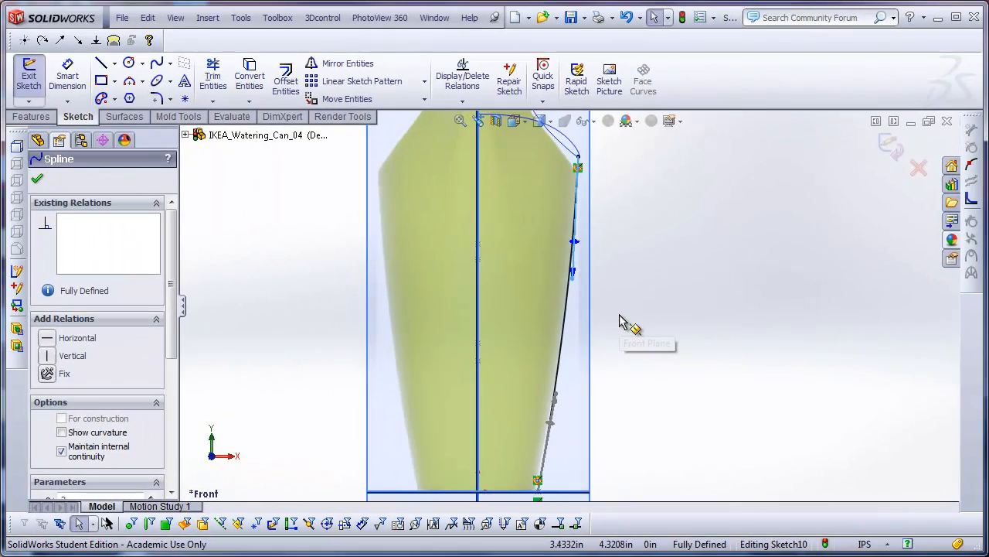
scroll(568, 310, up, 2)
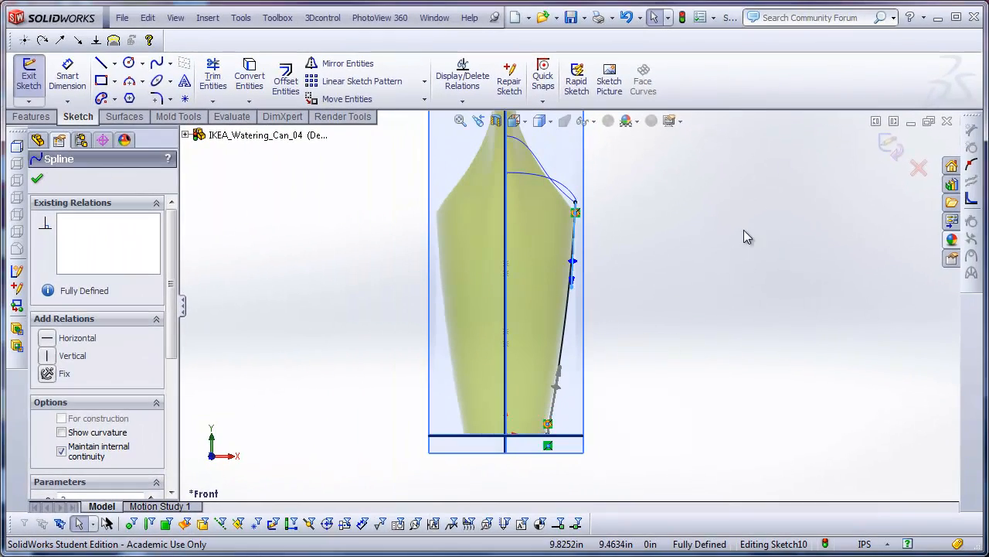
click(889, 146)
Start a Boundary Surface with the spout-side profile Sketch7 and the middle Plane3 profile as Direction 1 curves
mouse_move(711, 286)
middle_down()
mouse_move(657, 287)
mouse_move(614, 331)
mouse_move(656, 346)
middle_up()
scroll(656, 346, up, 1)
scroll(659, 345, down, 3)
click(772, 257)
scroll(622, 268, up, 3)
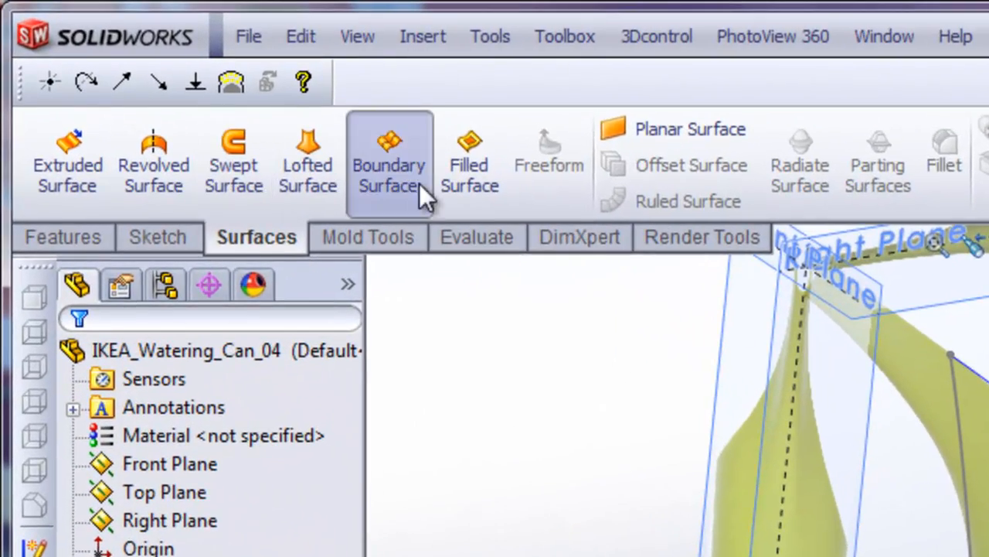
click(344, 158)
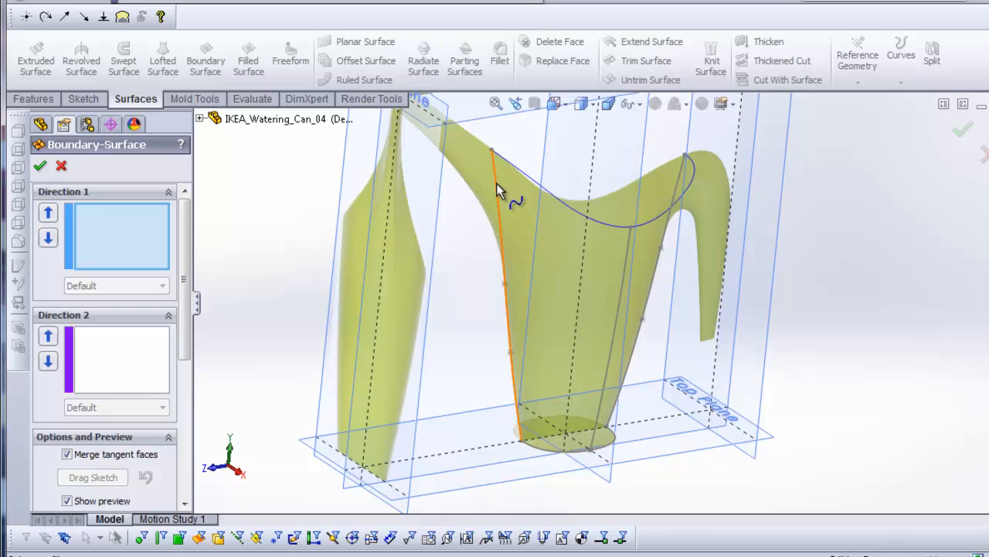
click(503, 184)
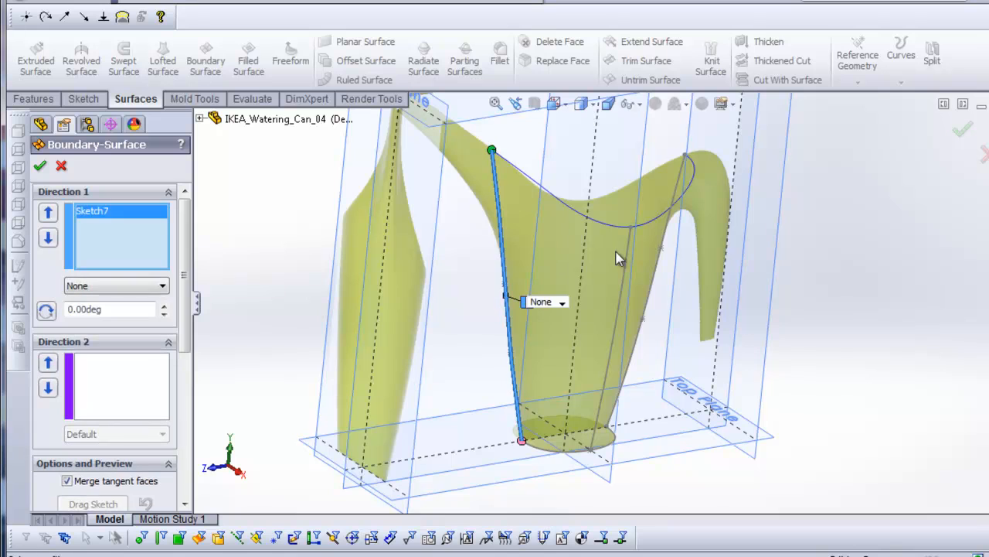
click(629, 246)
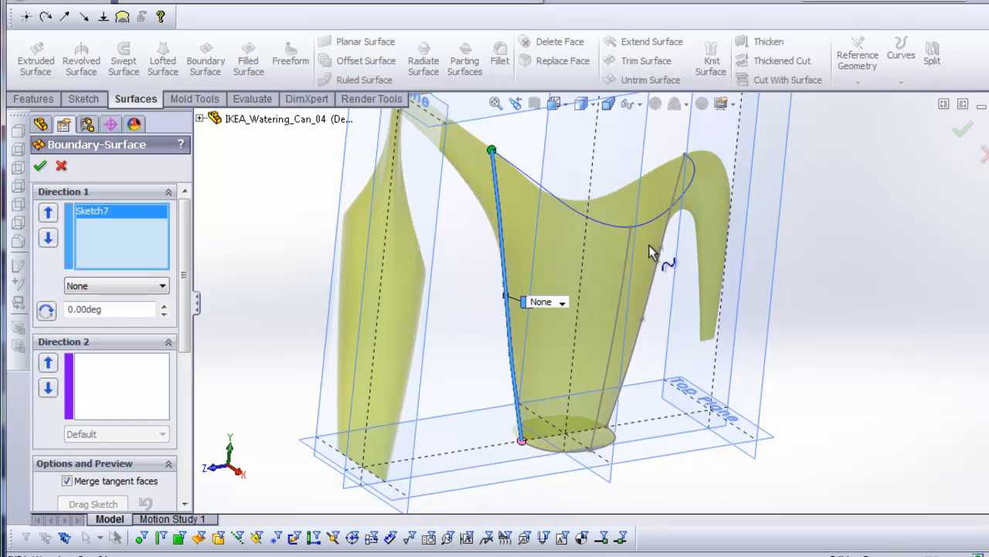
Add Sketch10 and Sketch8 as further Direction 1 curves of the boundary surface, and Curve1 and Sketch6 as its Direction 2 curves
click(681, 176)
mouse_move(682, 178)
middle_down()
mouse_move(691, 227)
mouse_move(713, 241)
middle_up()
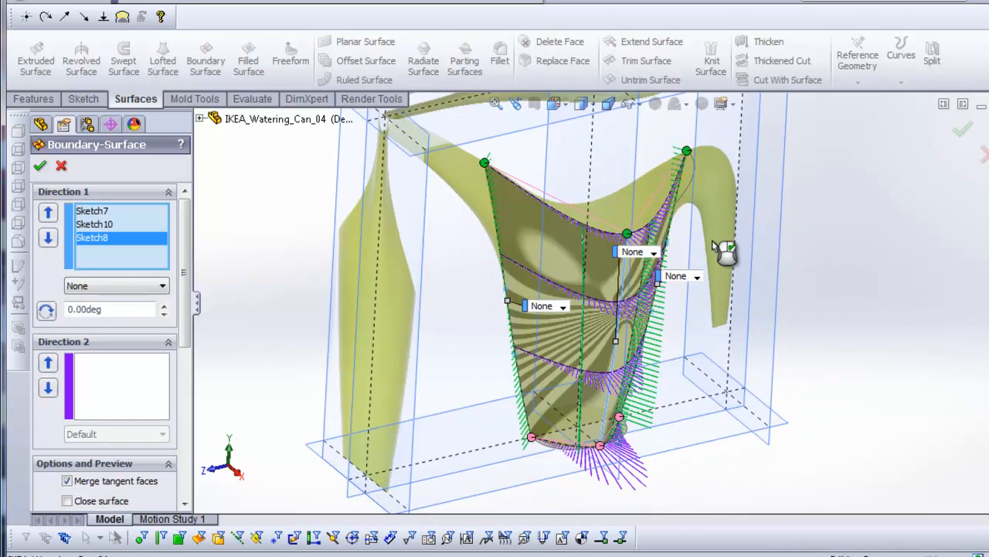
click(144, 416)
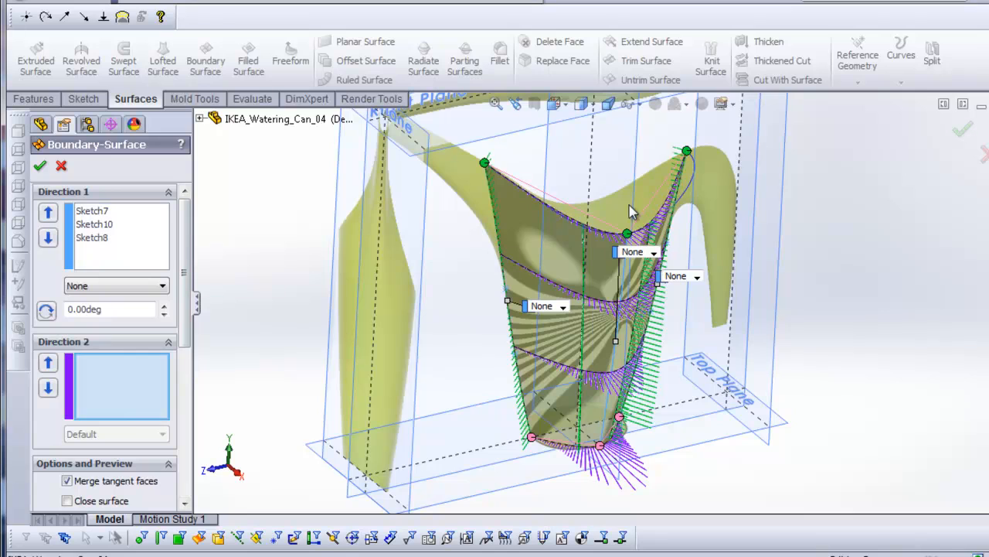
click(580, 232)
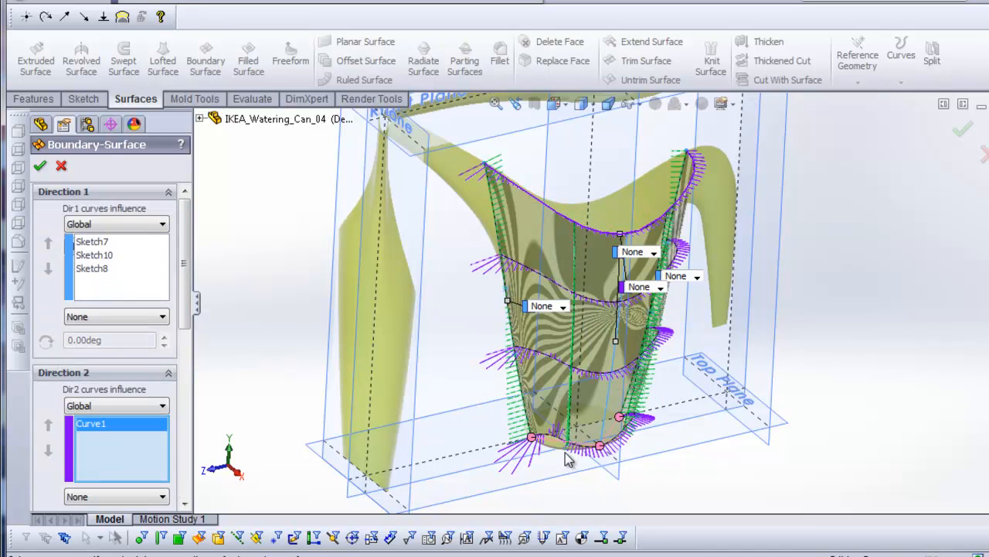
click(565, 454)
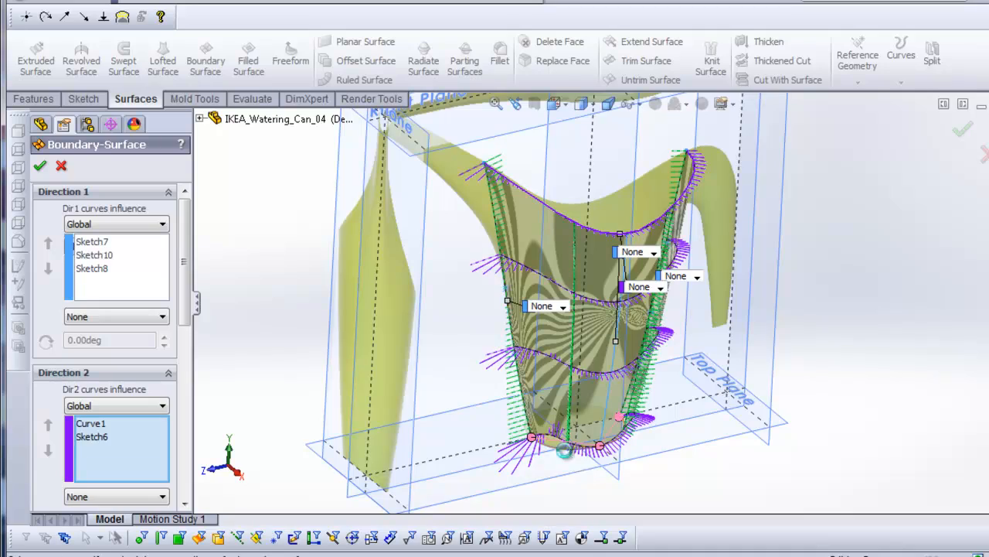
Set the tangency of the two outer Direction 1 profiles, Sketch7 and Sketch8, to Normal To Profile
middle_drag(717, 381, 711, 404)
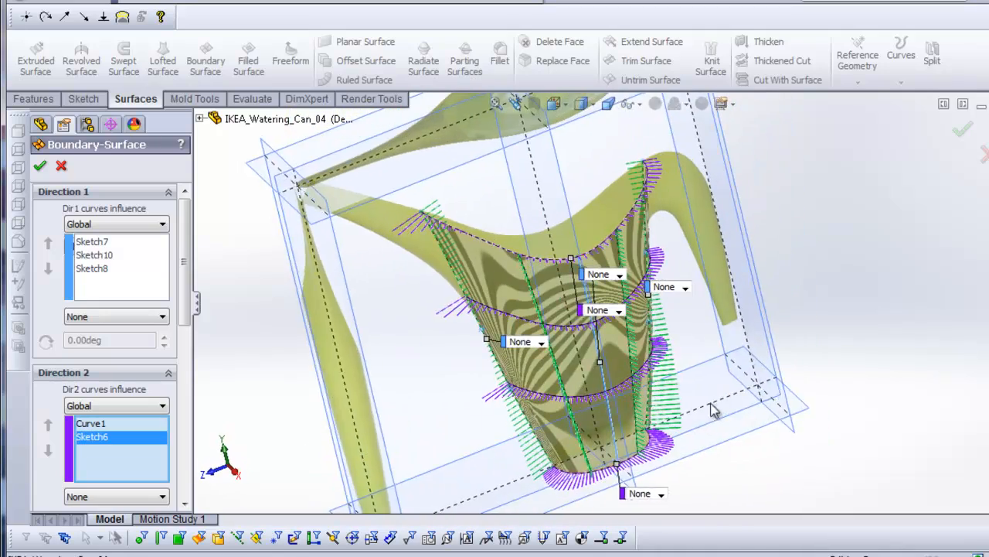
scroll(613, 394, up, 1)
scroll(582, 388, down, 1)
middle_drag(582, 392, 593, 327)
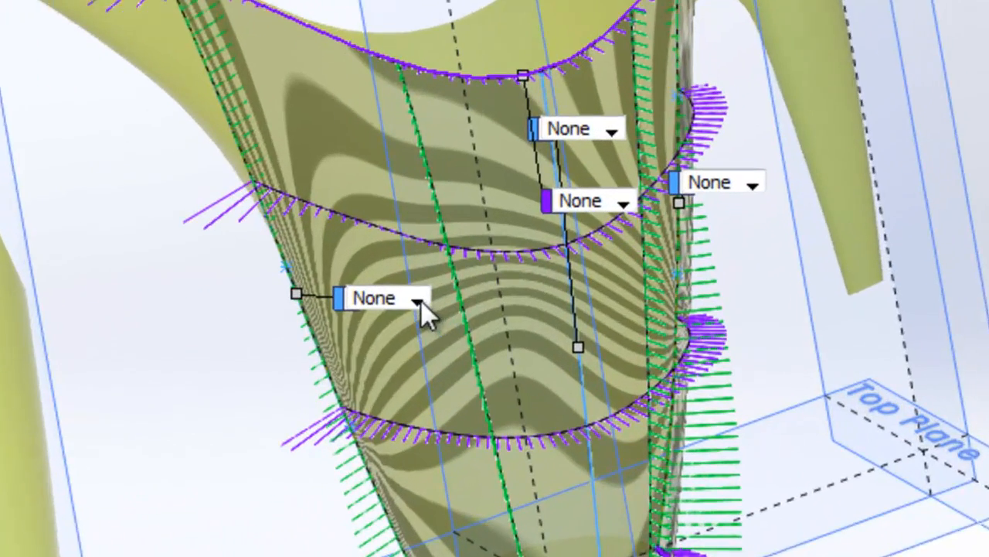
click(574, 310)
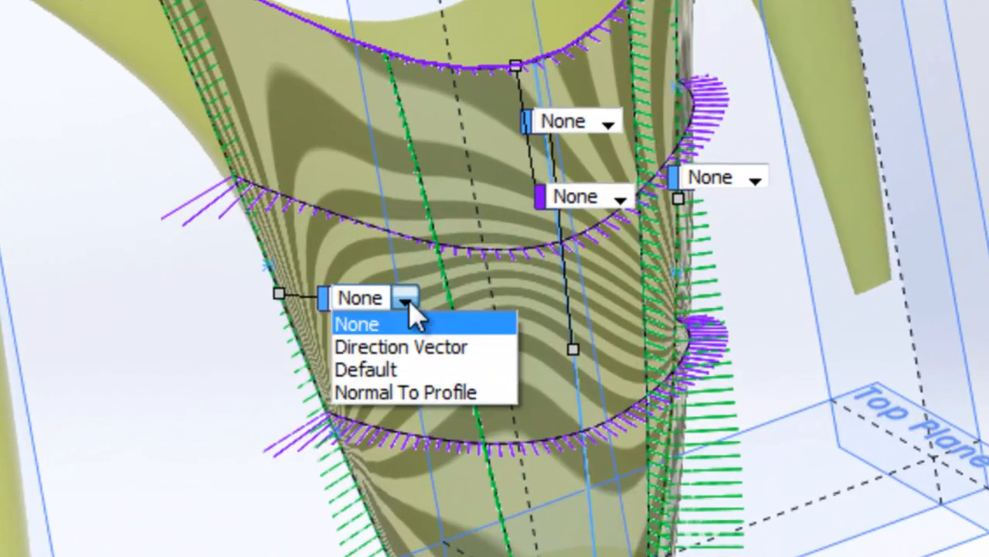
click(459, 396)
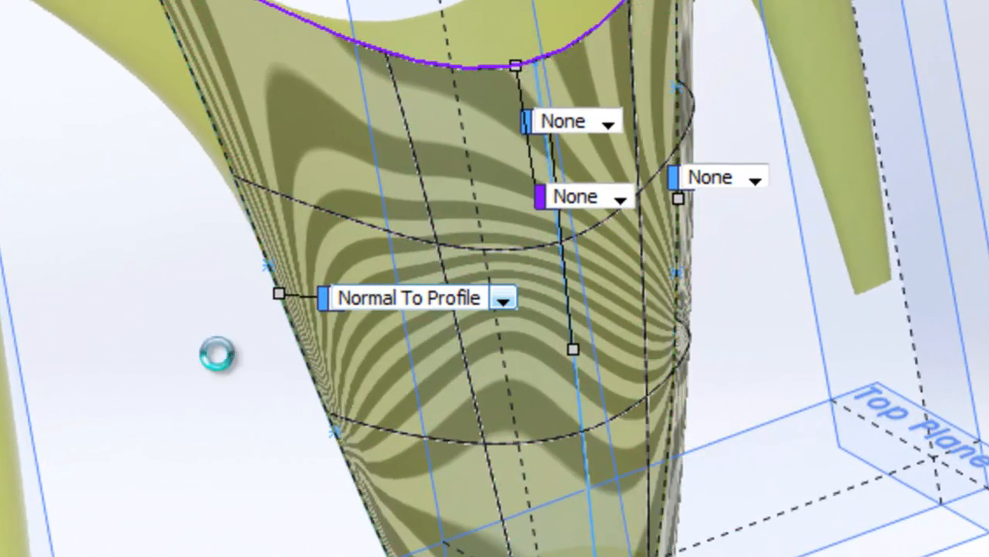
click(754, 178)
click(765, 247)
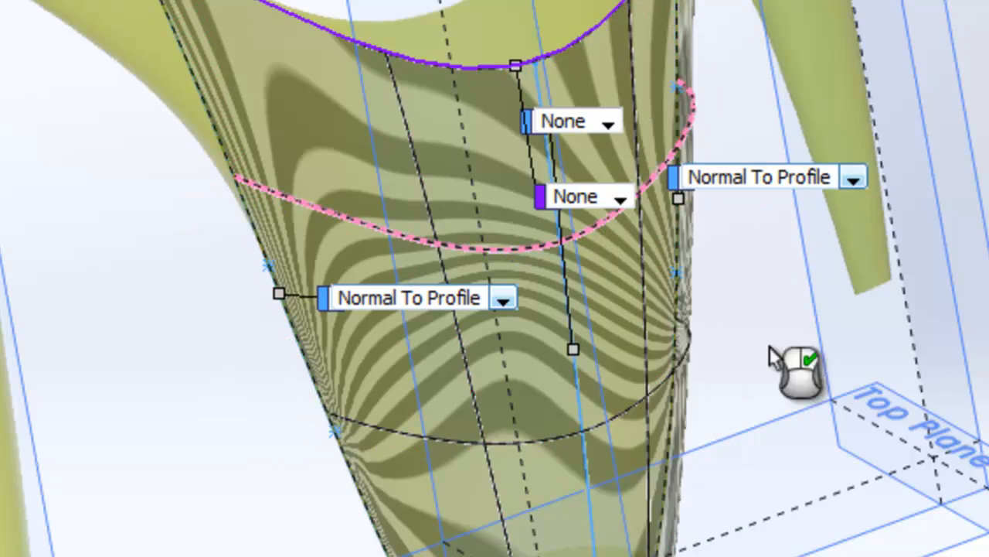
Check the preview of the can body's boundary surface and create the surface
scroll(776, 330, up, 3)
middle_drag(541, 355, 392, 419)
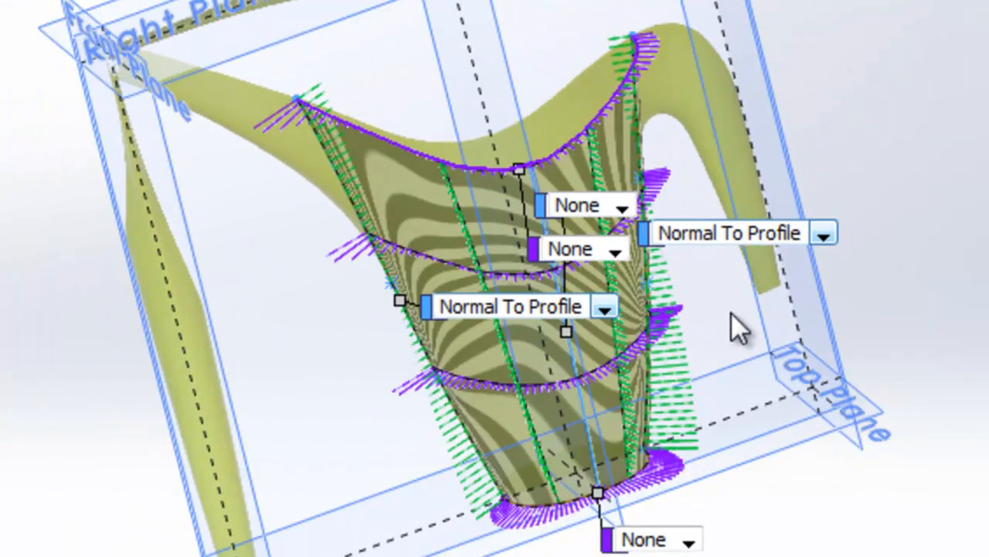
middle_drag(731, 313, 652, 285)
scroll(652, 284, up, 1)
scroll(652, 285, down, 1)
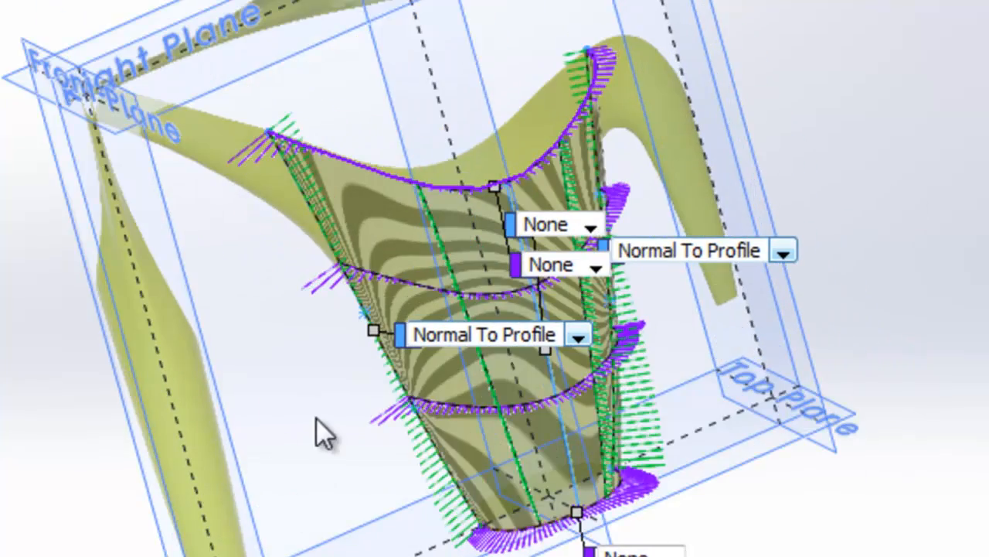
middle_drag(371, 397, 415, 414)
scroll(415, 414, up, 2)
scroll(414, 414, down, 1)
click(931, 125)
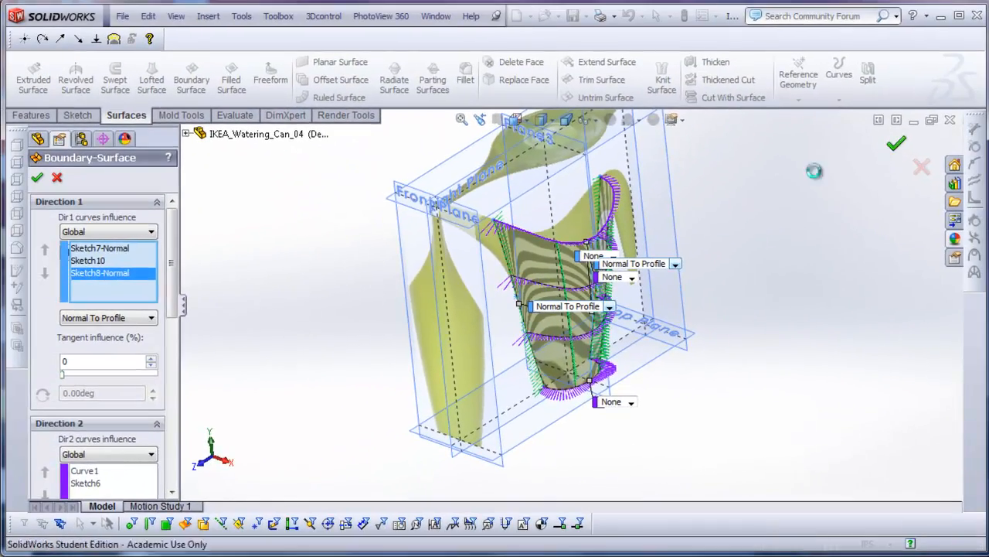
Show the Main Spline sketch that is nested under Curve1 in the boundary surface, with the model in the Right view
middle_drag(758, 391, 649, 313)
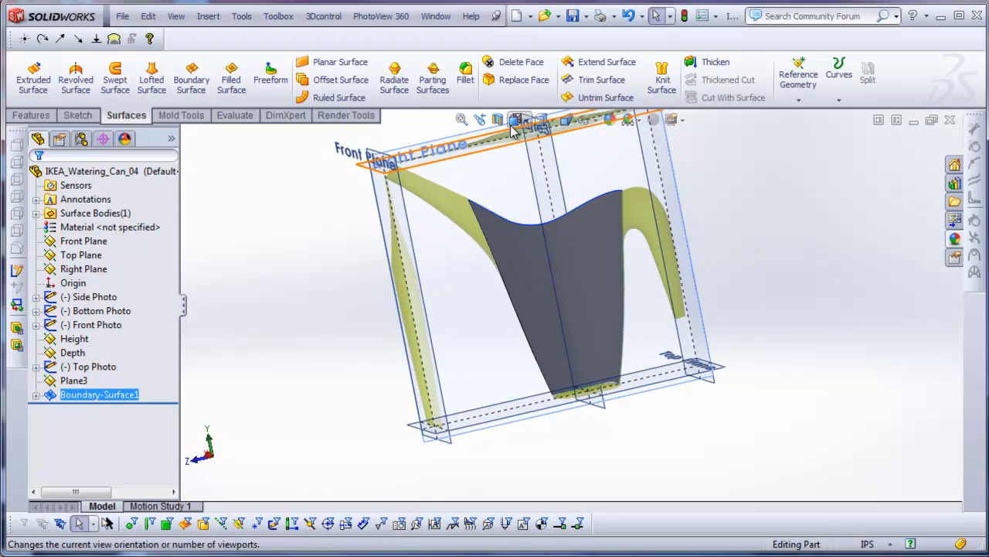
click(515, 120)
click(537, 158)
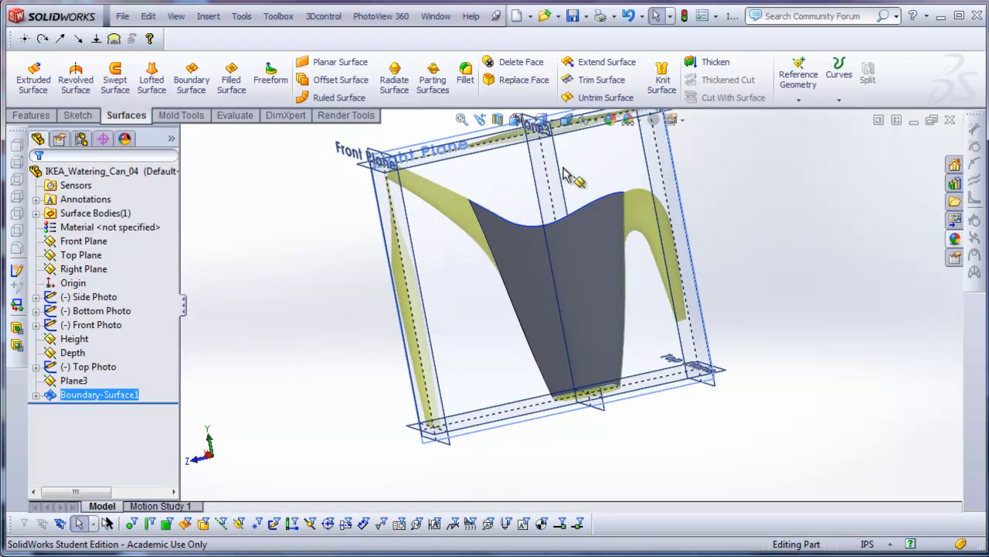
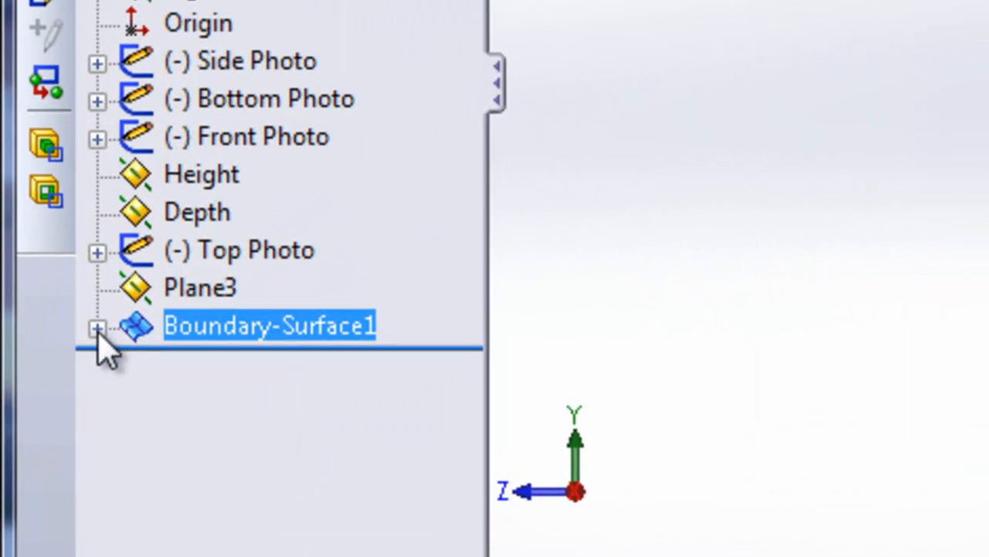
click(36, 395)
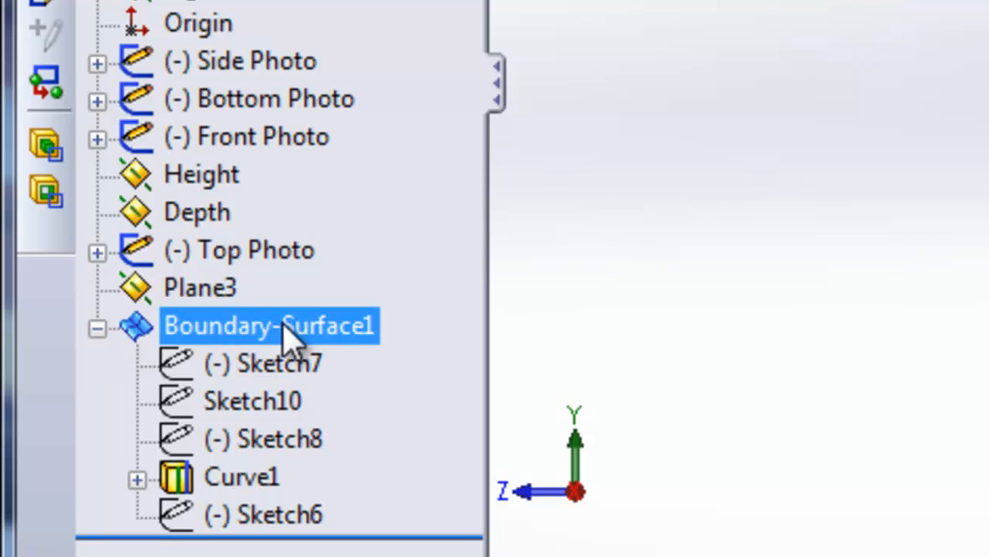
click(240, 478)
click(136, 480)
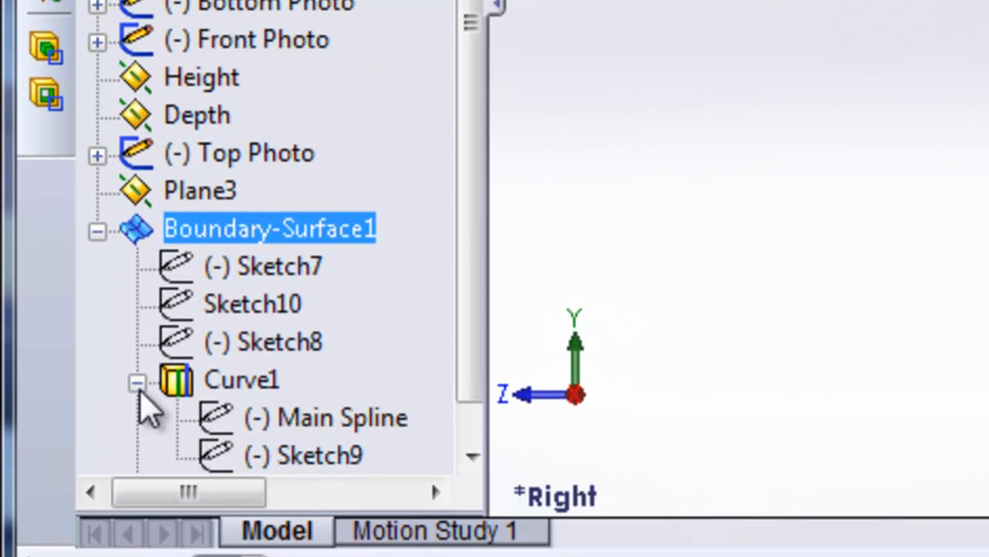
drag(467, 271, 484, 360)
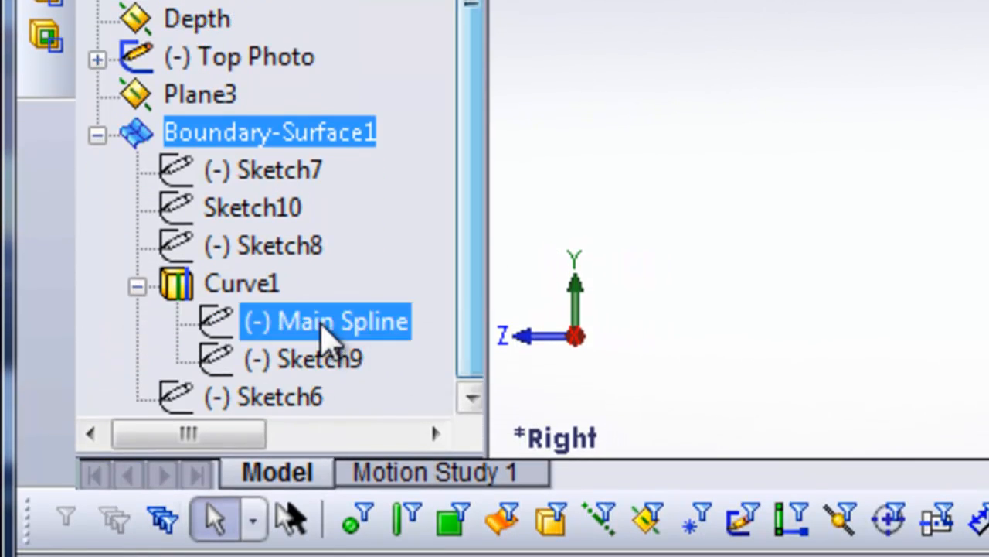
right_click(323, 329)
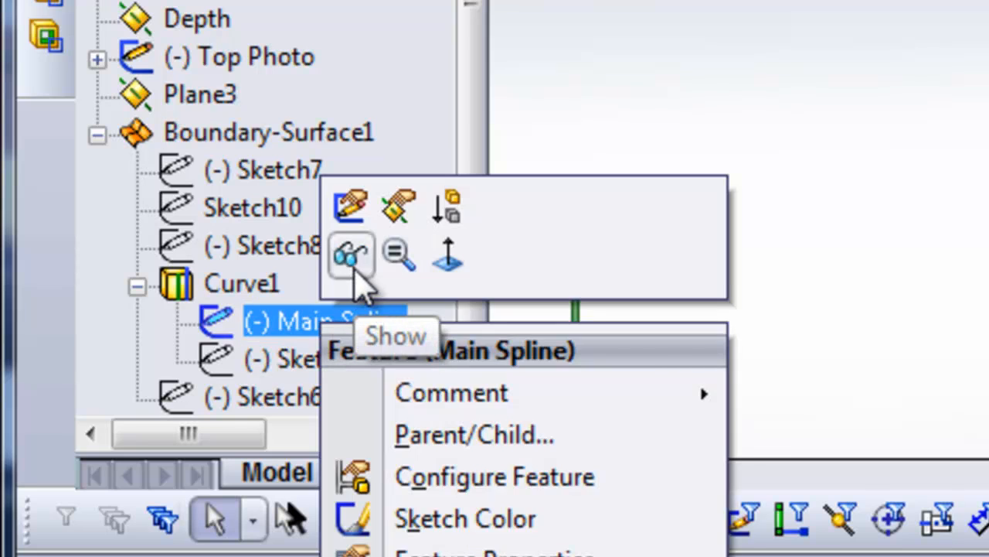
click(350, 255)
Hide Curve1 and collapse the boundary surface in the feature tree
click(241, 292)
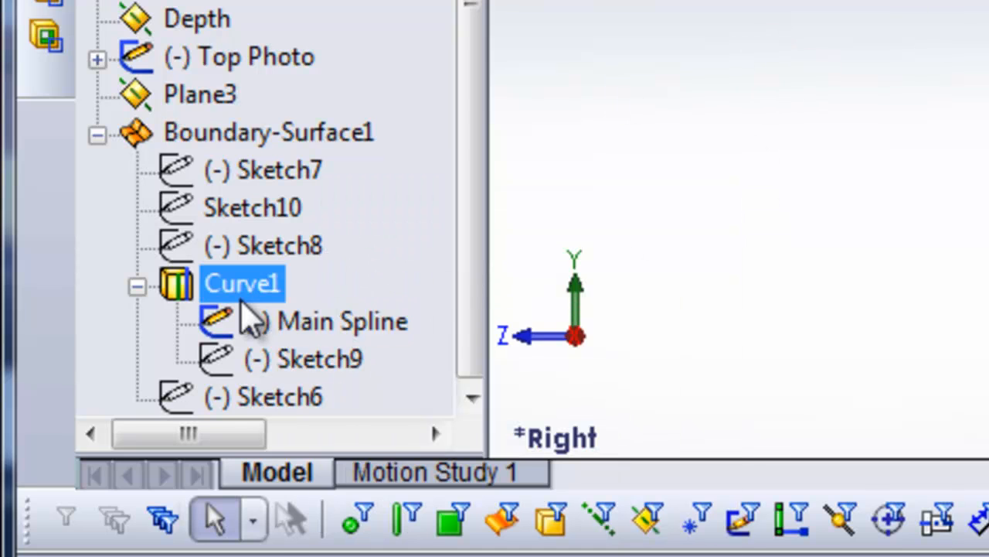
right_click(239, 298)
click(958, 155)
middle_drag(976, 38, 836, 93)
click(258, 293)
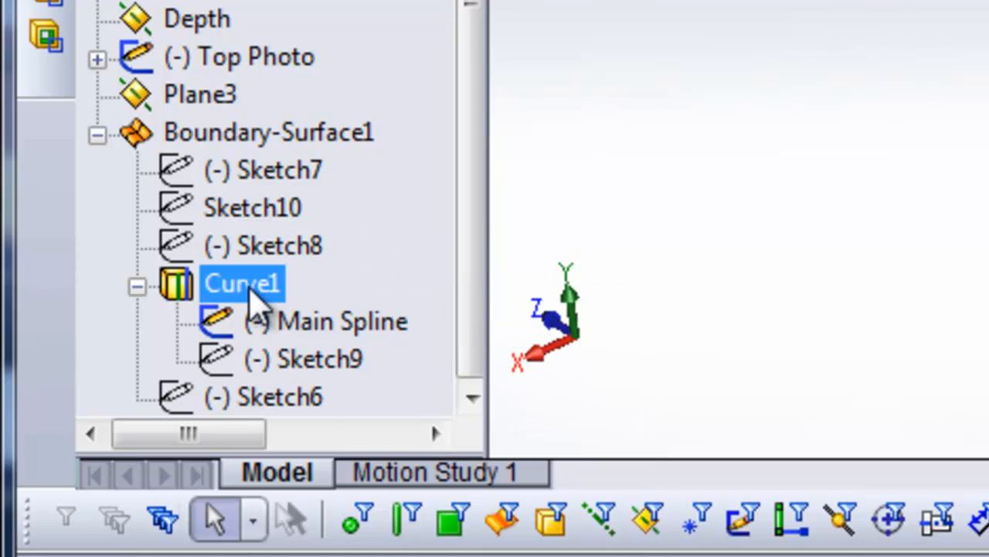
right_click(260, 292)
click(276, 217)
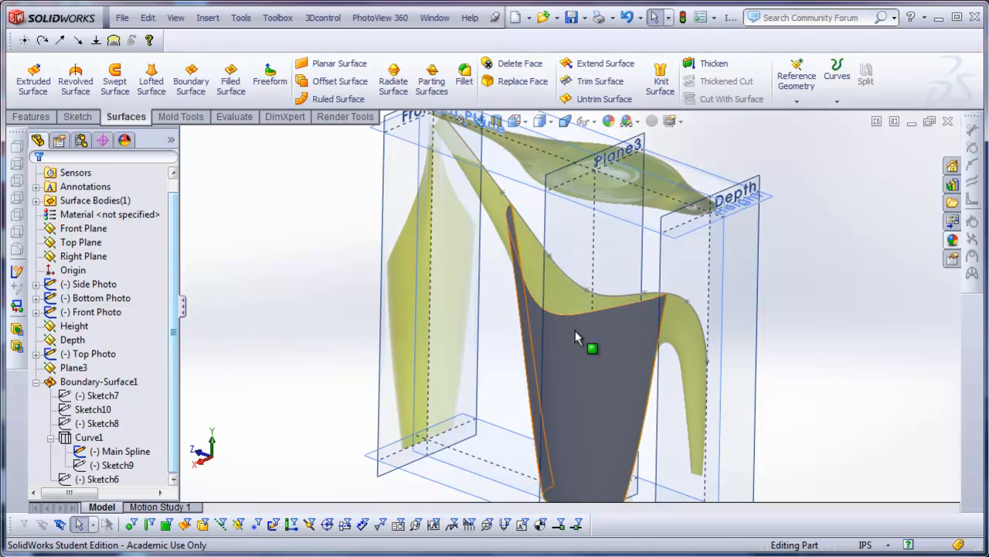
middle_drag(575, 337, 495, 228)
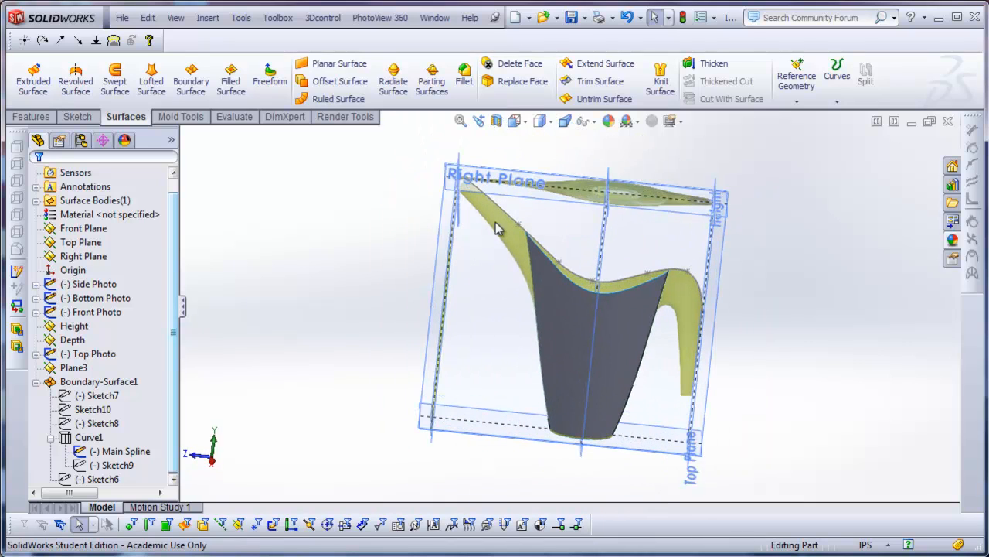
click(35, 383)
Start a reference plane in the Right view, coincident with the Main Spline's end point at the spout tip
middle_drag(473, 295, 504, 165)
click(520, 126)
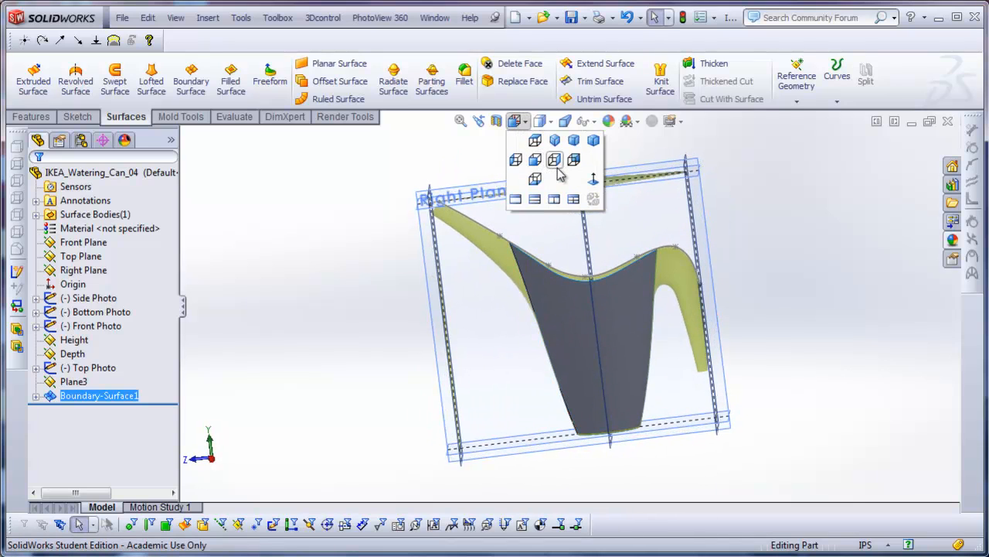
click(555, 161)
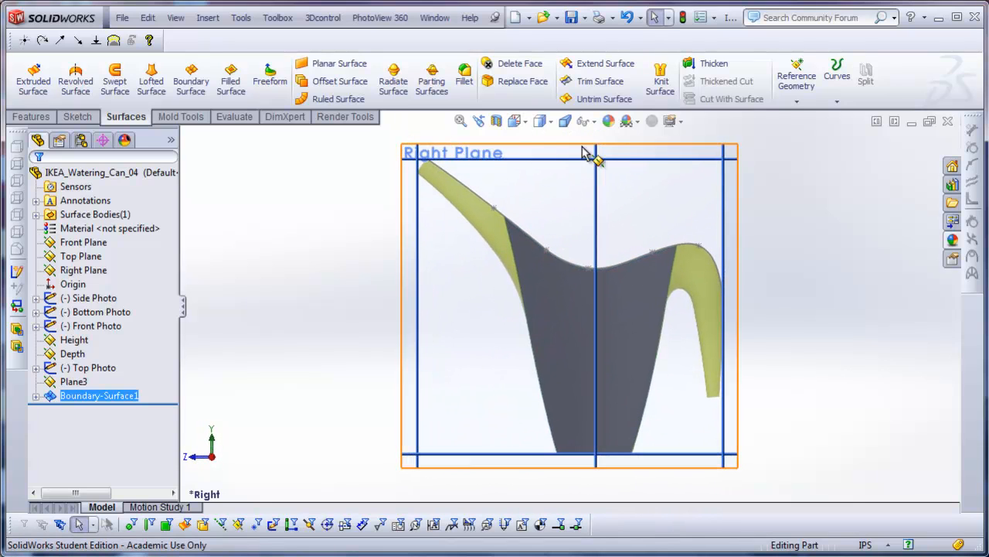
click(797, 101)
click(812, 116)
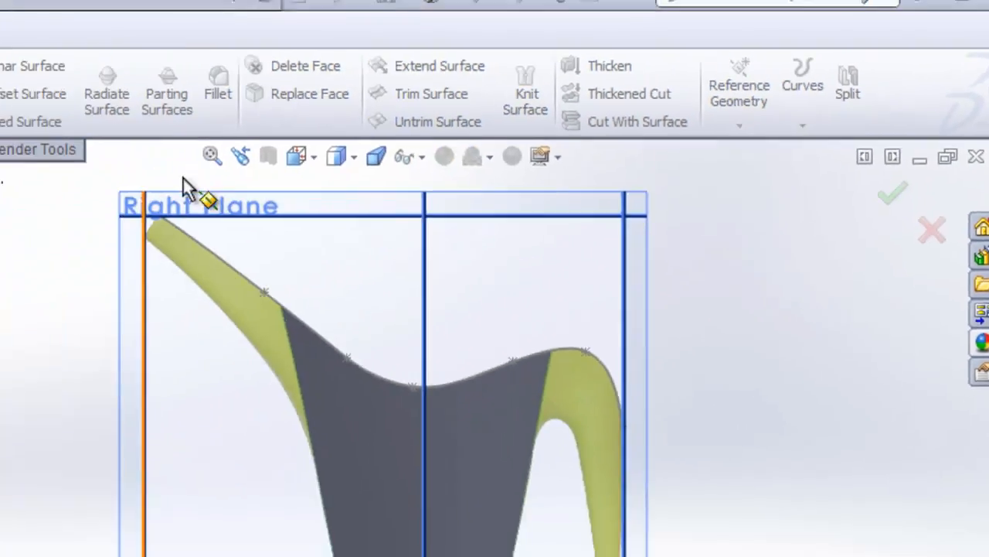
scroll(183, 179, down, 7)
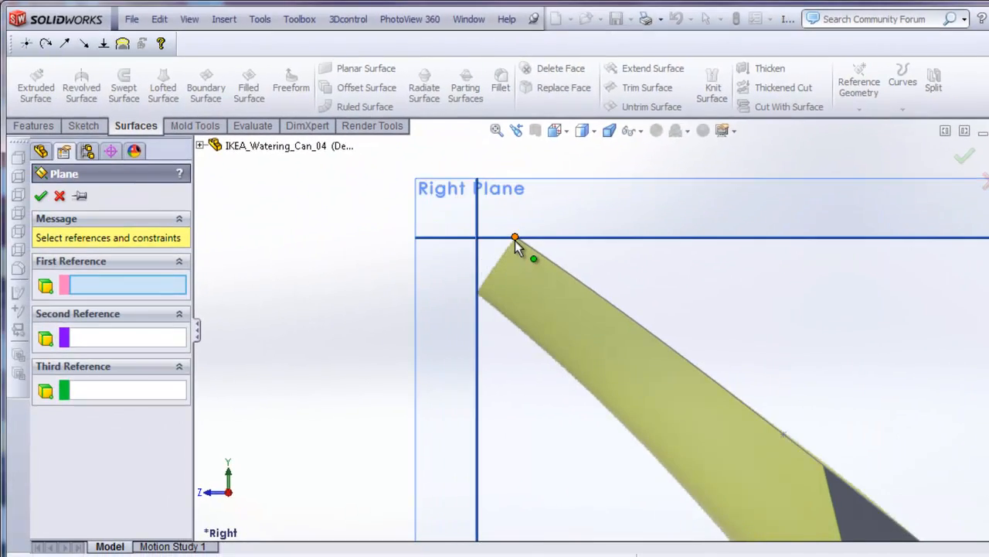
click(515, 241)
Add the Main Spline as the plane's second reference, perpendicular to the curve, and create the plane
scroll(579, 332, up, 5)
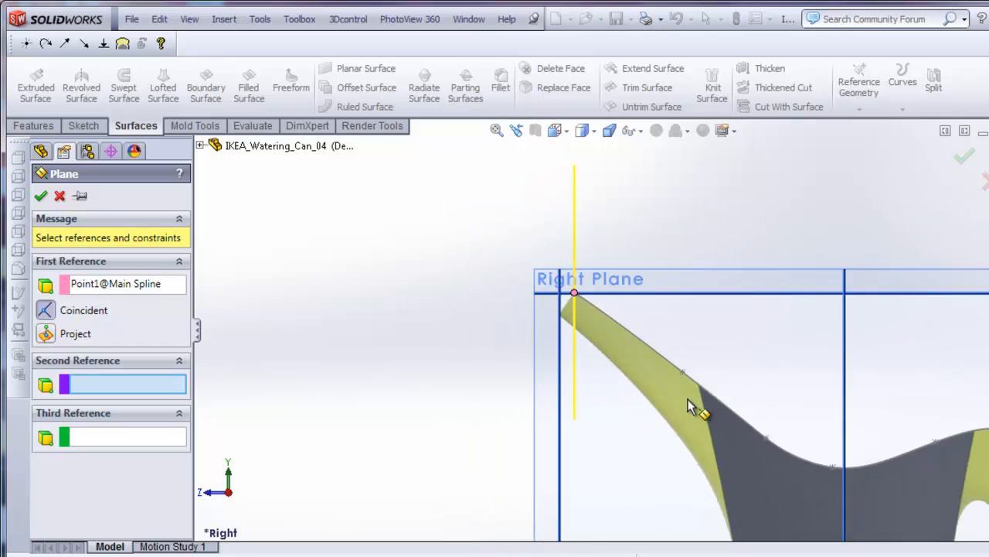
click(621, 321)
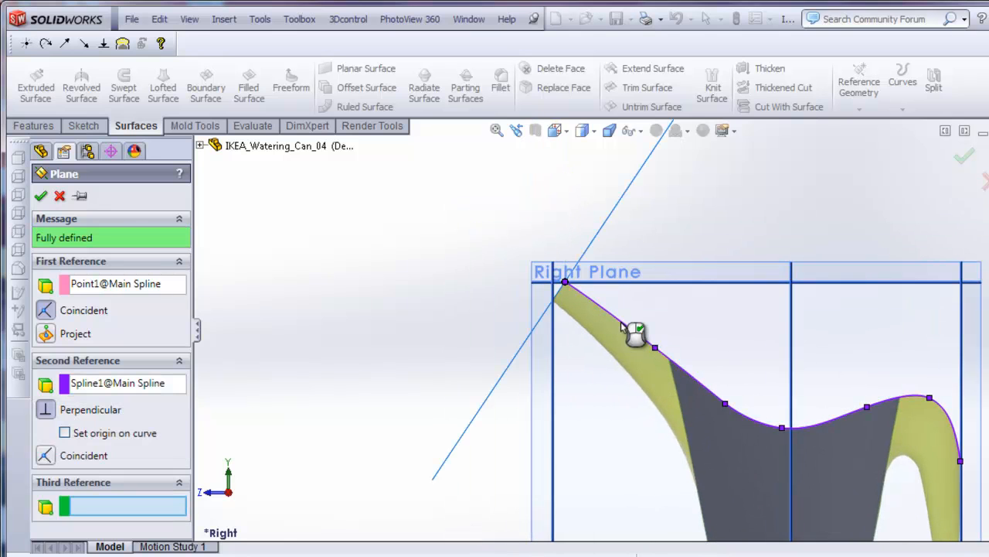
scroll(619, 325, up, 2)
scroll(618, 330, down, 3)
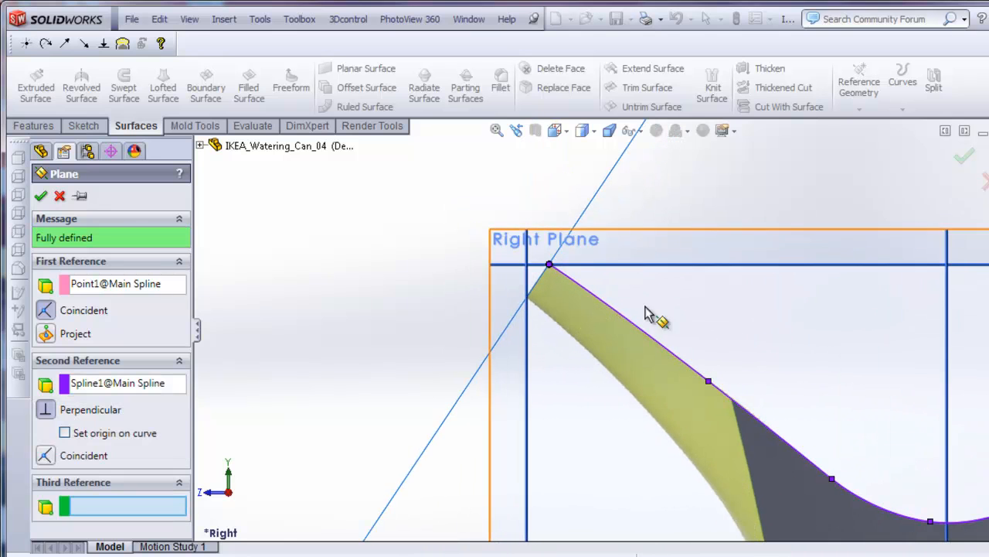
scroll(654, 314, up, 3)
middle_drag(610, 342, 574, 338)
scroll(614, 358, down, 1)
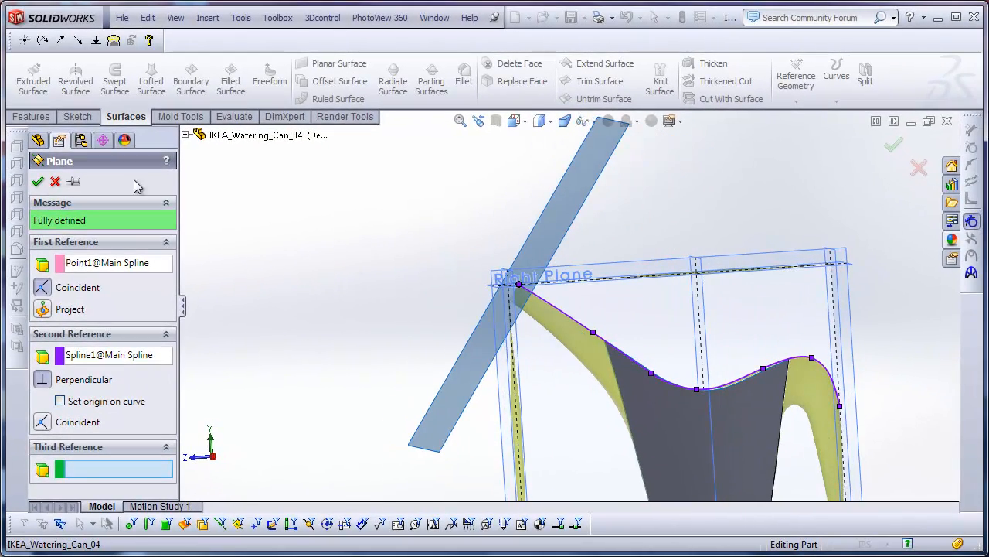
click(37, 181)
Create a reference plane offset 7.5 in from the plane at the spout tip, crossing the body at the spout's base
click(514, 120)
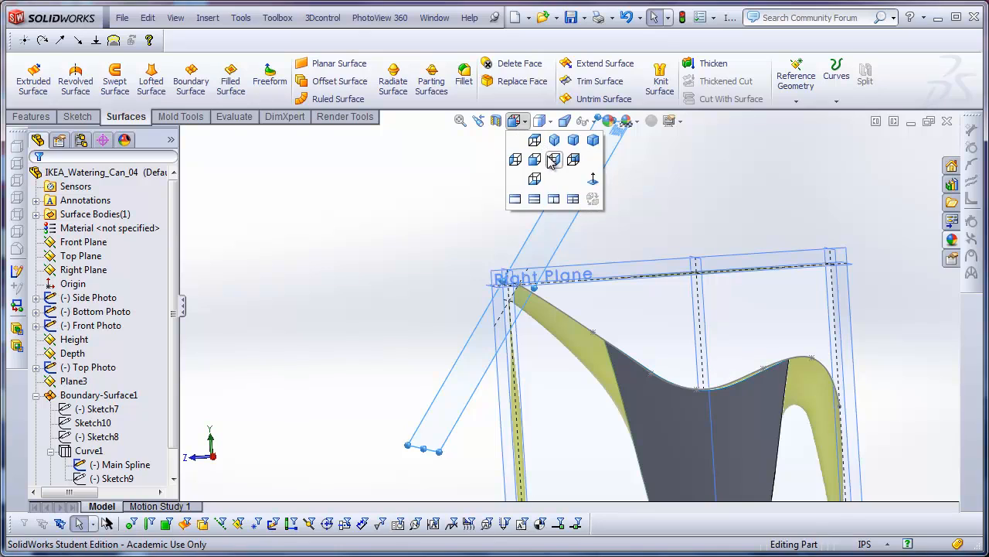
click(555, 161)
scroll(536, 281, down, 2)
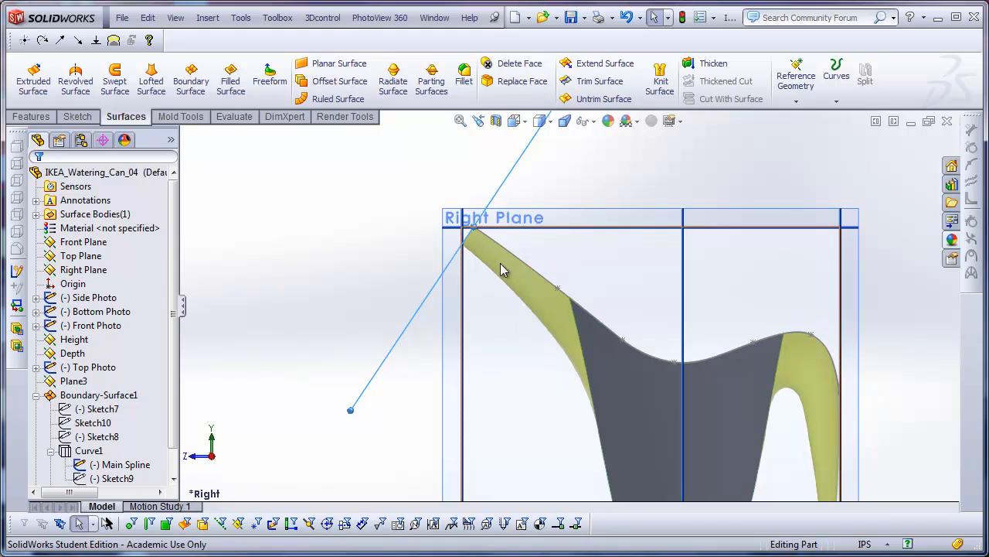
scroll(588, 392, up, 3)
scroll(595, 360, down, 2)
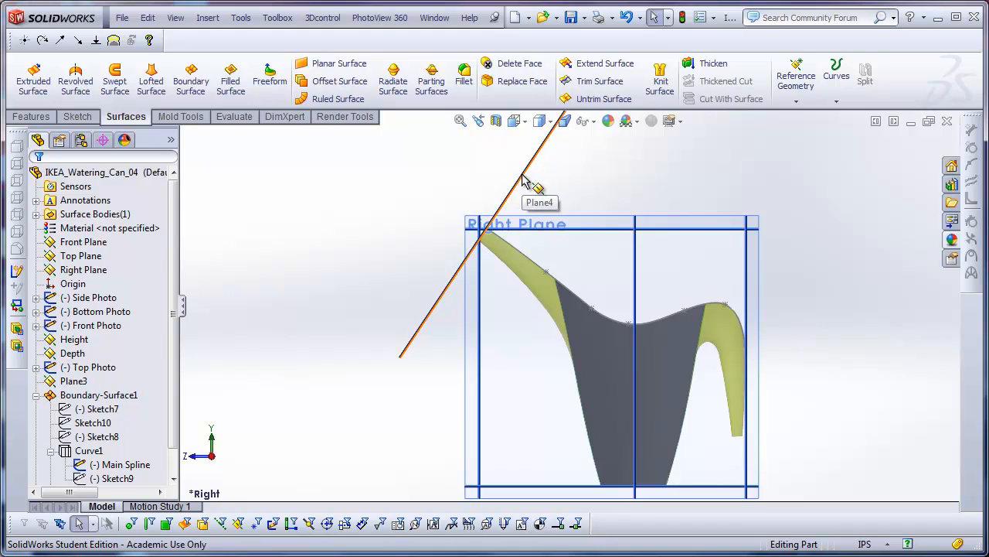
ctrl+drag(524, 180, 566, 210)
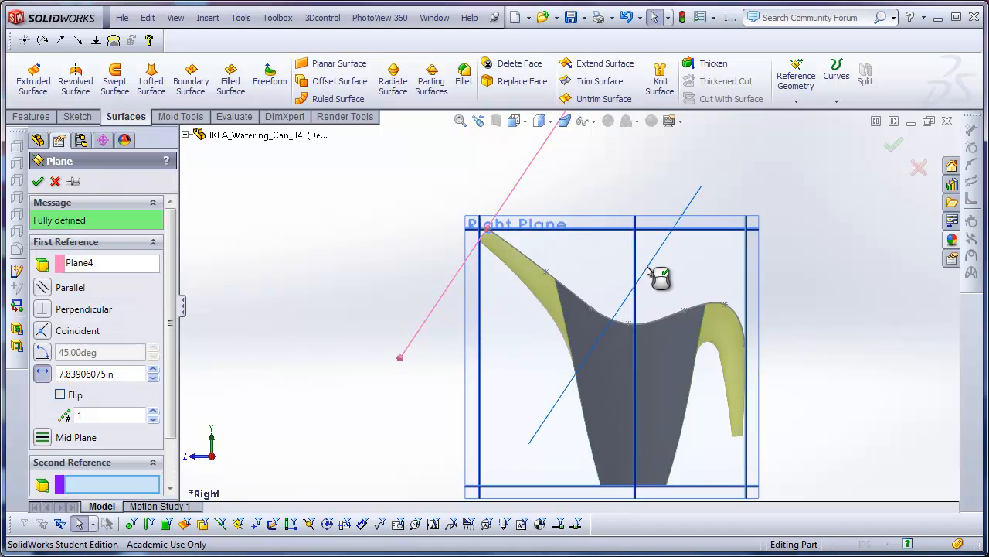
scroll(632, 272, down, 5)
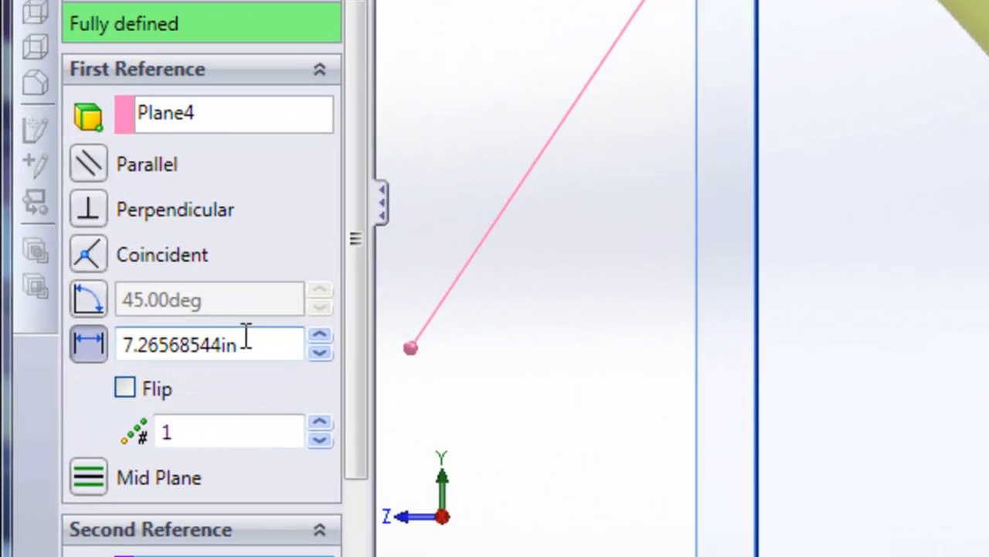
double_click(245, 337)
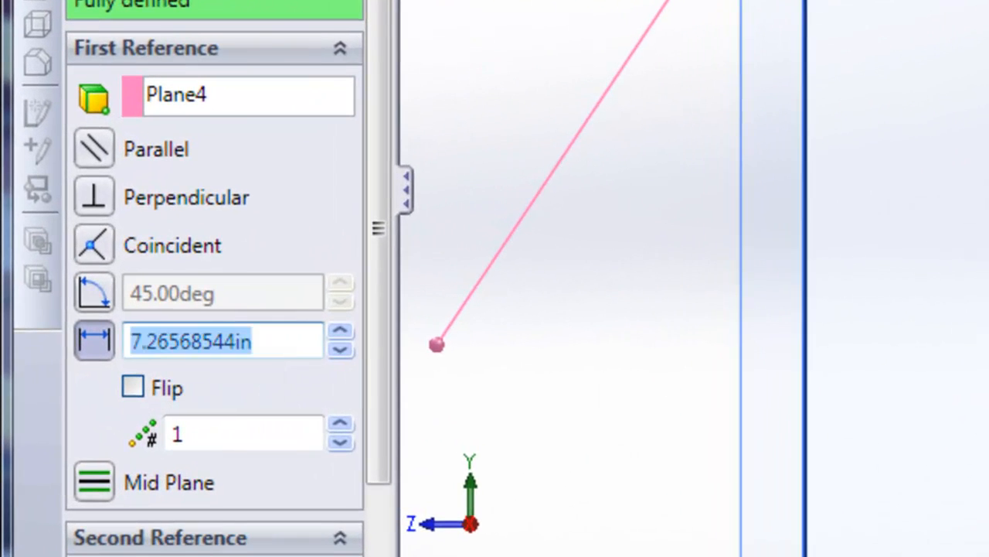
text(7.5000in)
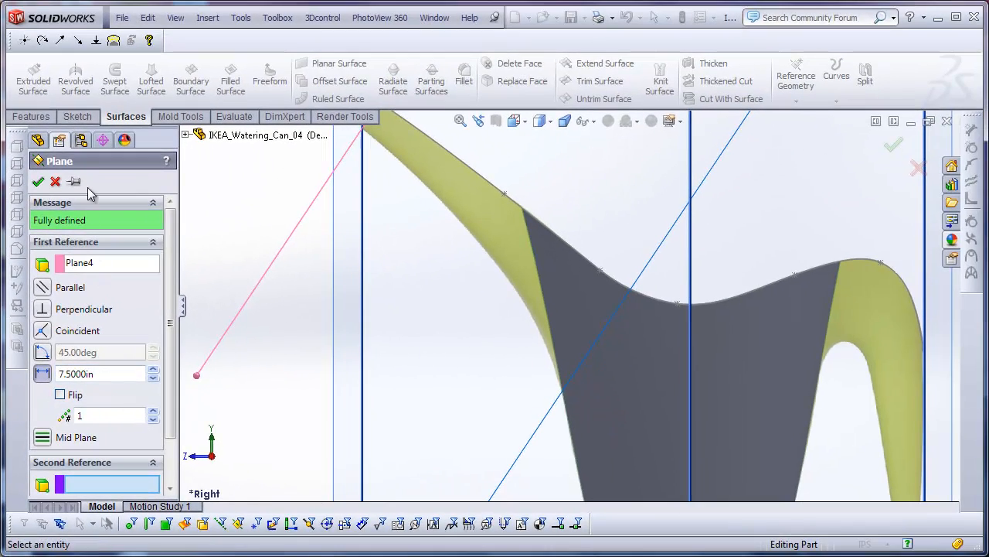
key(Return)
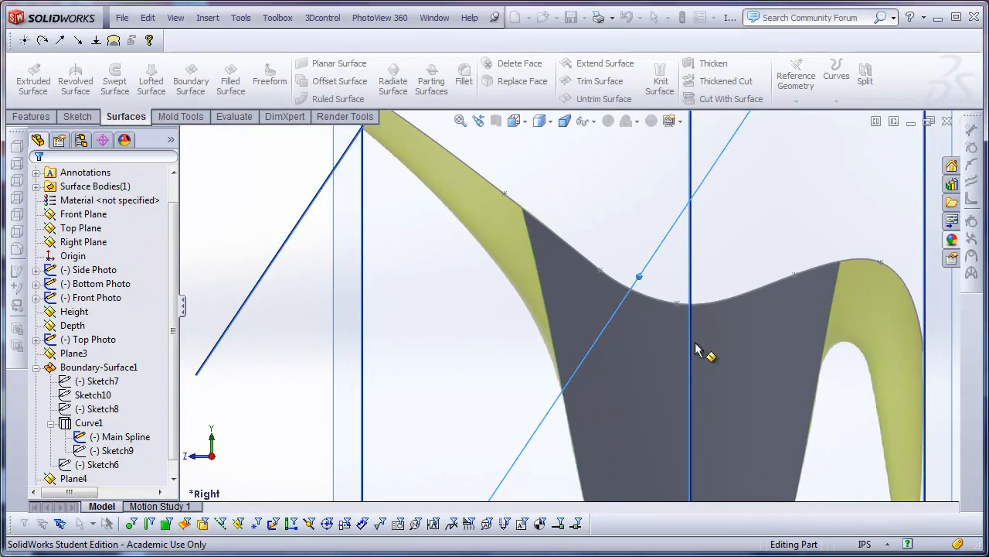
Trim the boundary surface with a Standard trim, using the new offset plane as trim tool and keeping the main body portion
key(f)
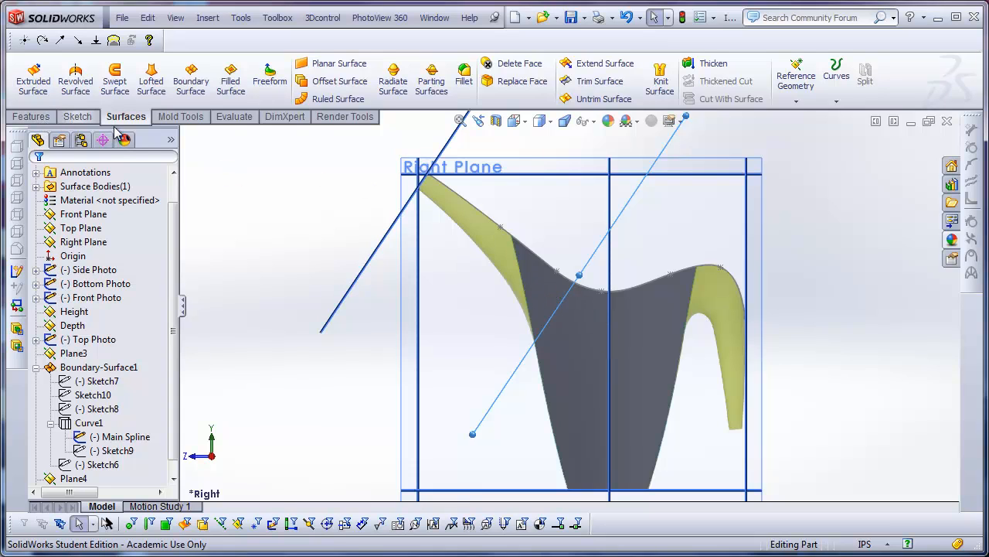
click(597, 81)
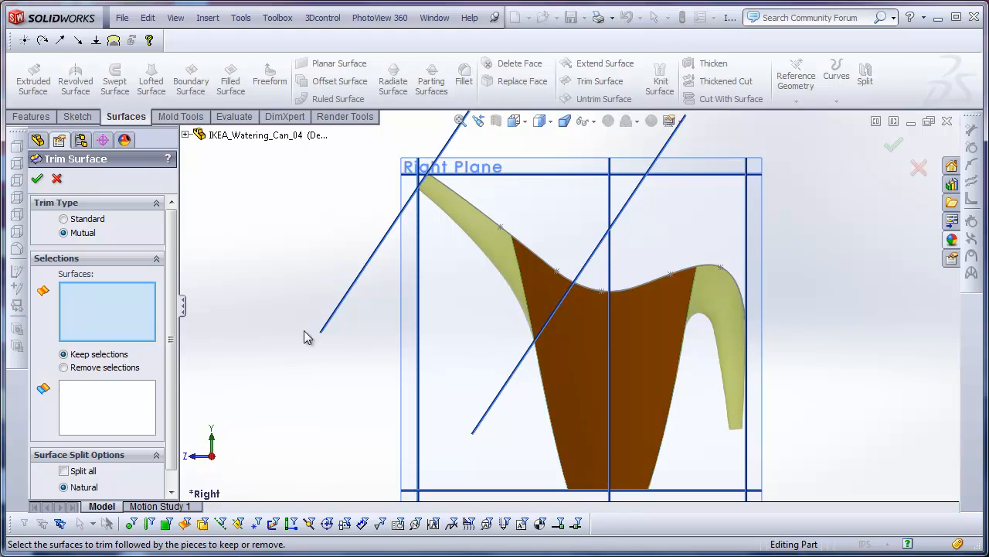
click(63, 220)
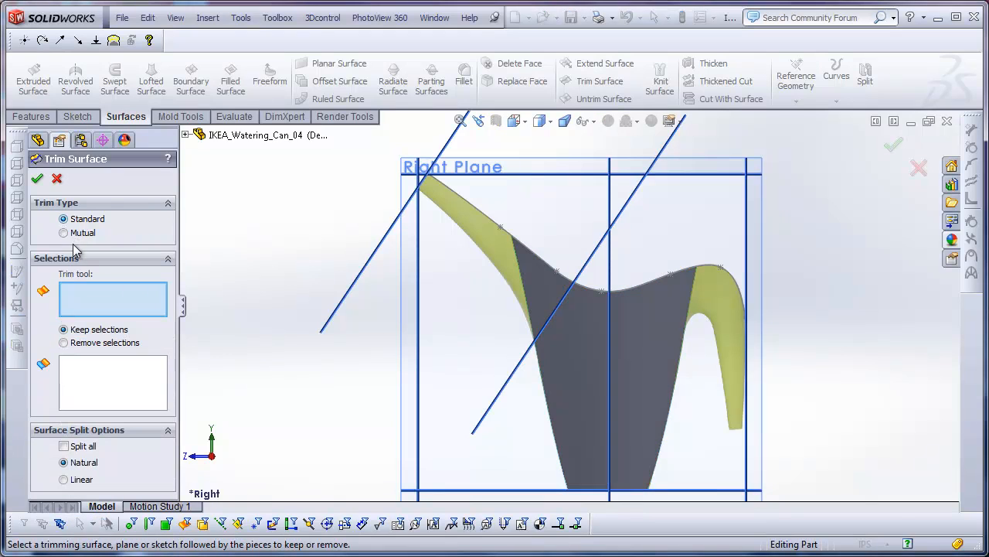
click(633, 196)
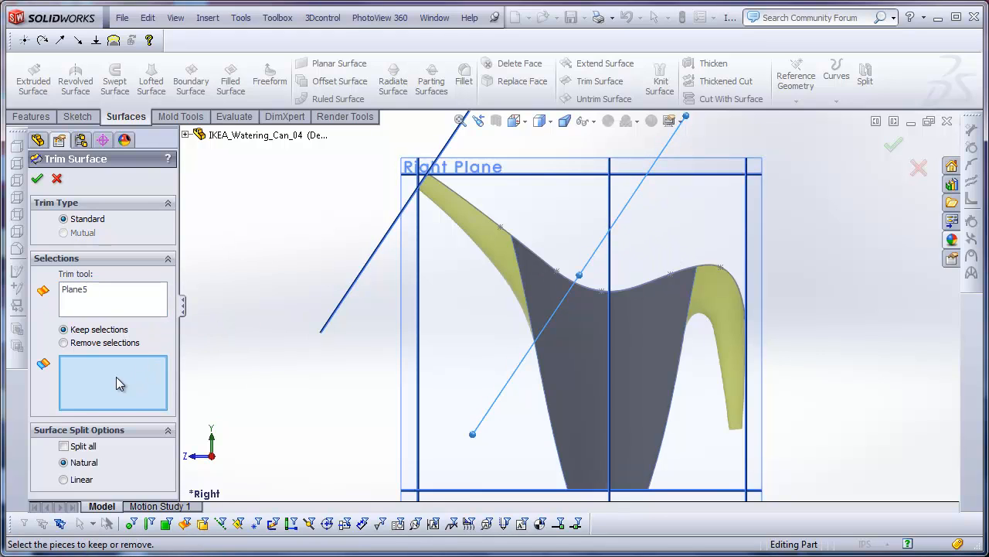
click(621, 380)
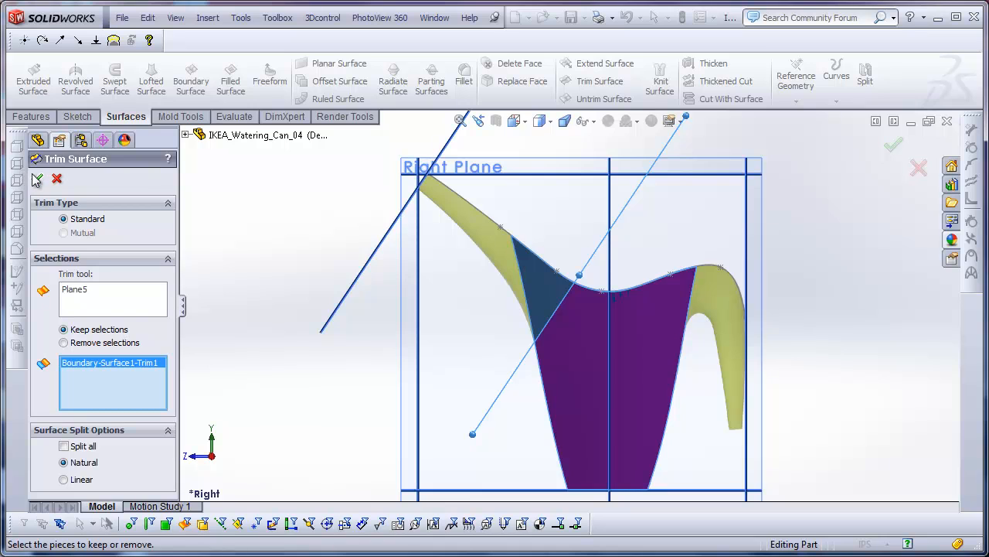
Return to the Right view and start a sketch on the Right Plane
middle_drag(654, 341, 629, 205)
click(513, 122)
click(553, 163)
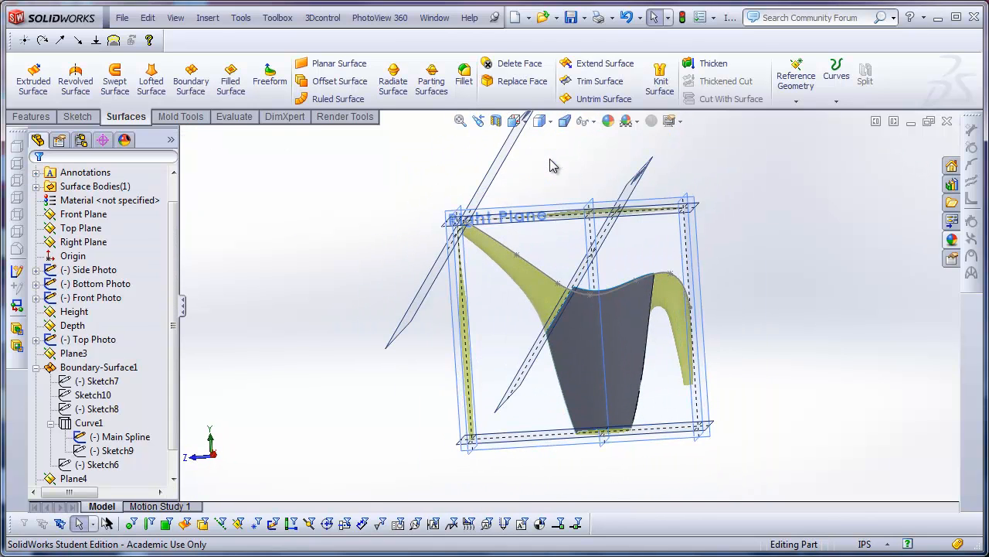
click(84, 242)
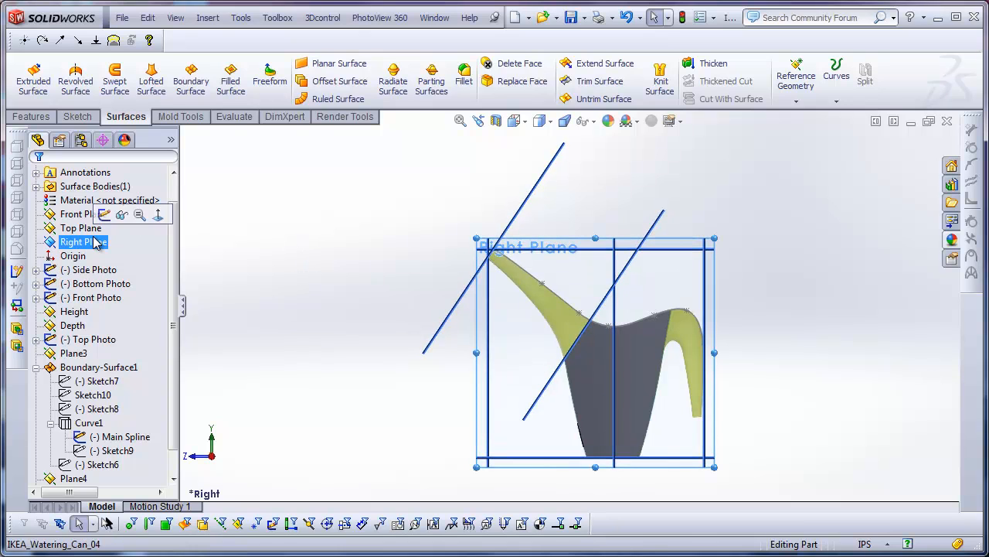
click(104, 216)
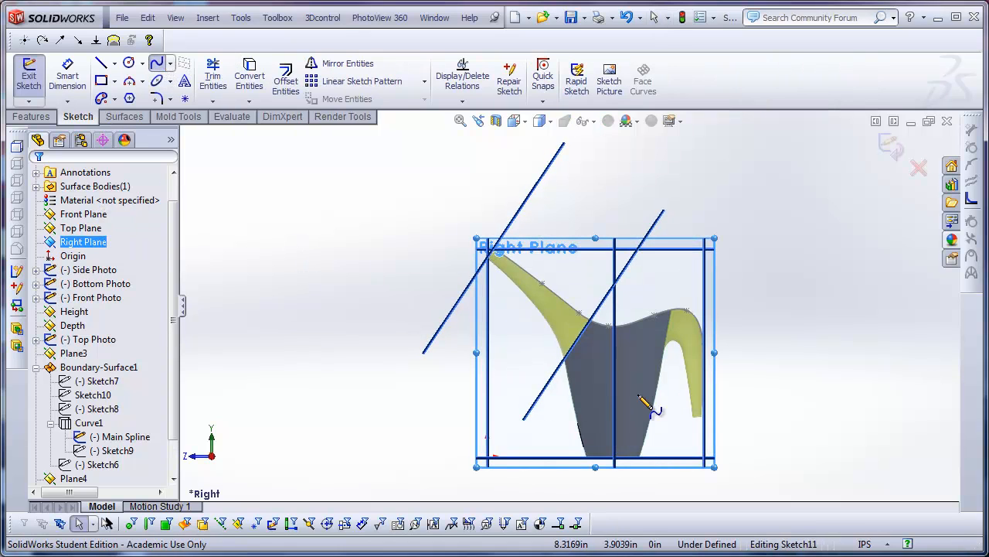
Sketch a four-point spline along the spout's lower edge in the photo, from the trimmed body's corner to the spout tip
scroll(638, 397, down, 8)
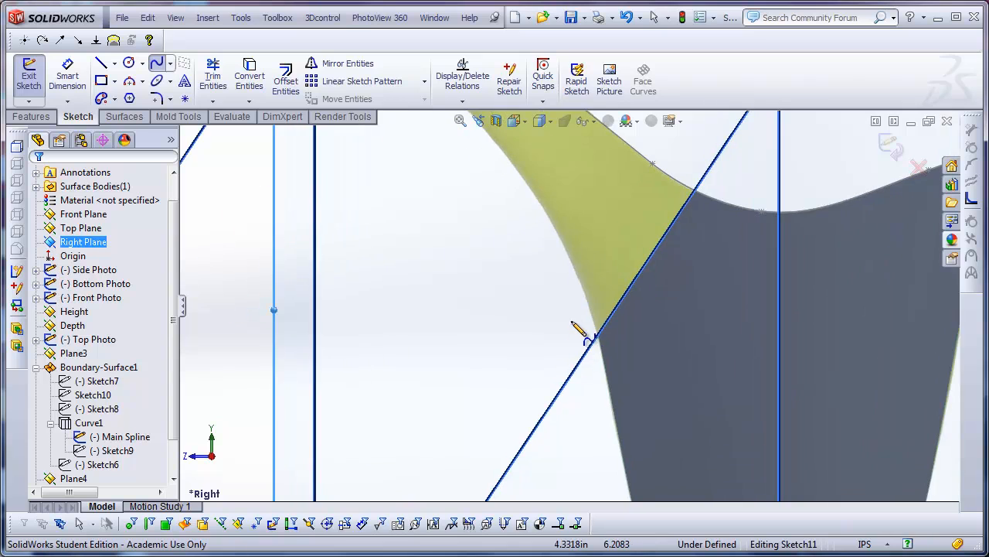
scroll(574, 328, up, 4)
scroll(580, 336, down, 2)
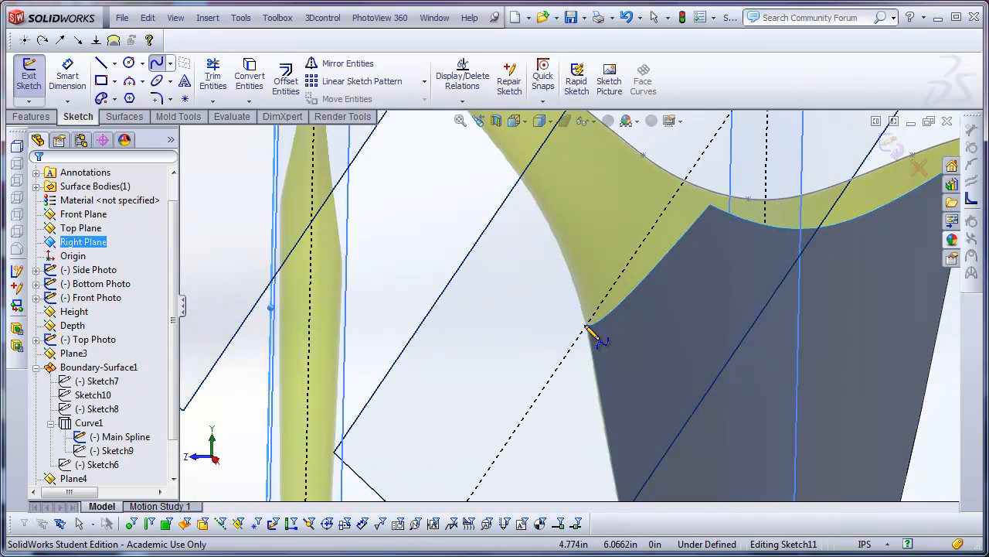
click(587, 325)
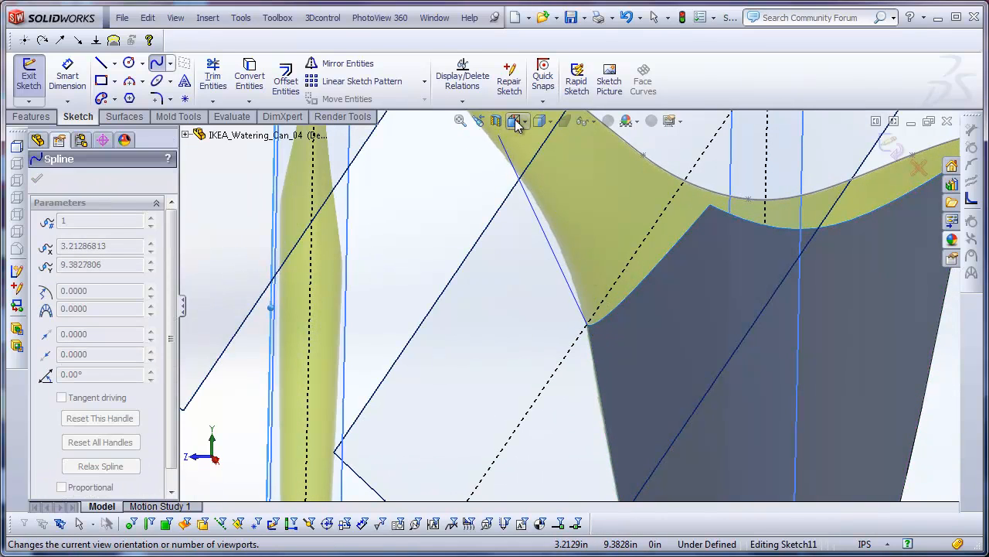
click(536, 201)
scroll(540, 211, up, 5)
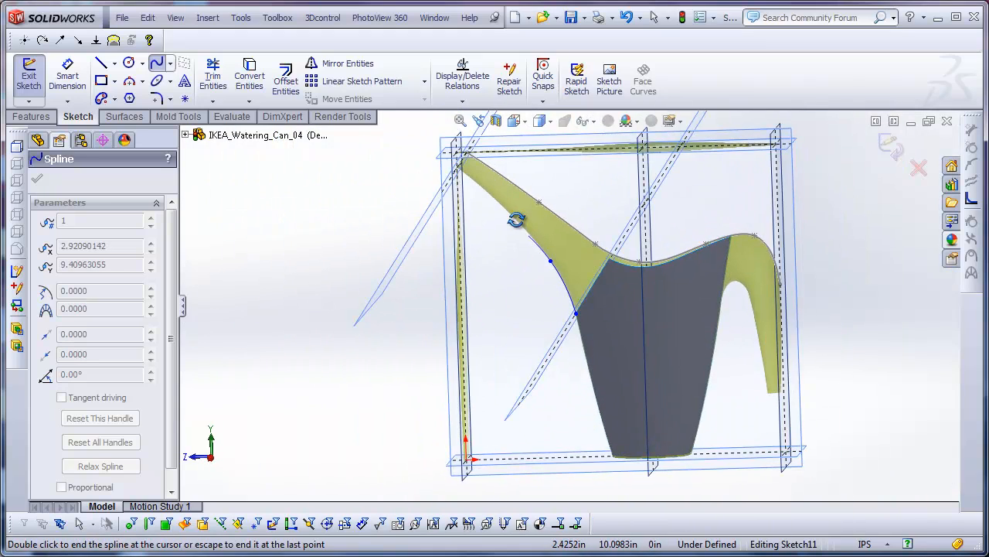
scroll(520, 222, down, 4)
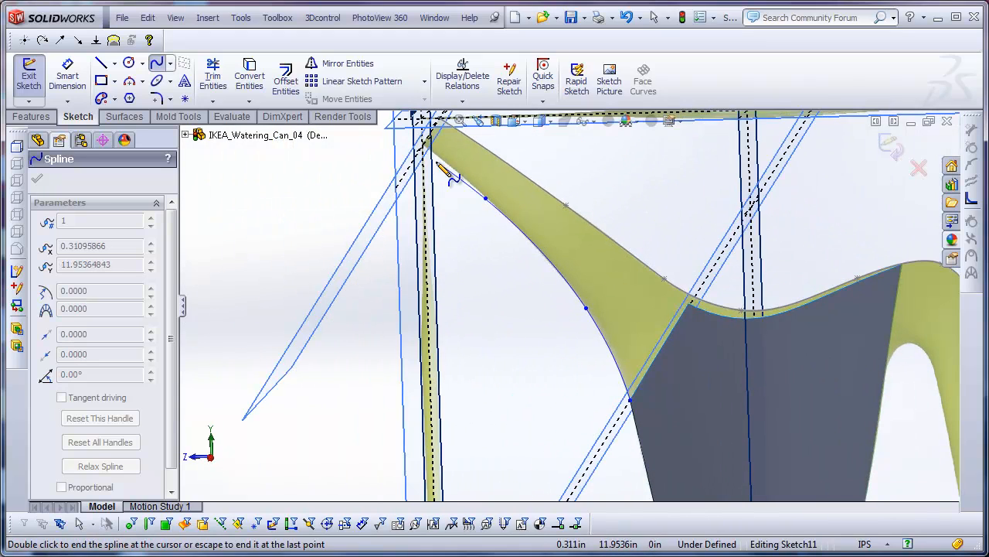
click(432, 154)
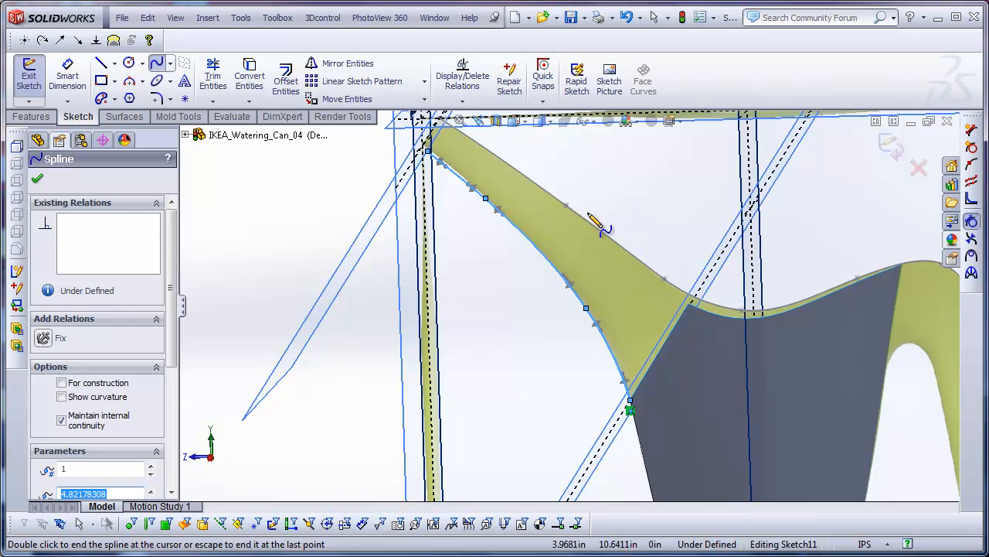
scroll(572, 254, up, 3)
click(513, 122)
click(564, 165)
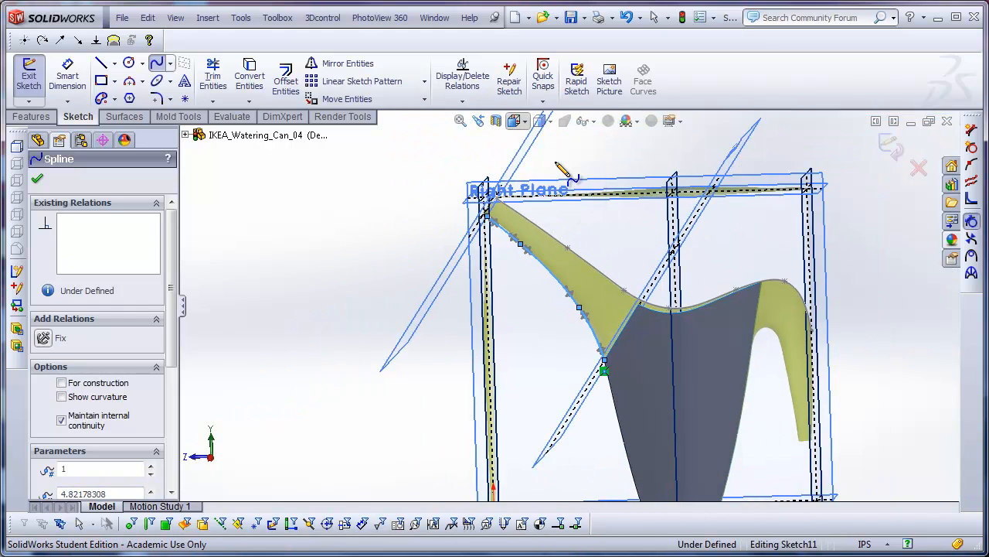
key(Escape)
Constrain the spline's lower end point to the trimmed edge of the body surface
scroll(582, 386, down, 4)
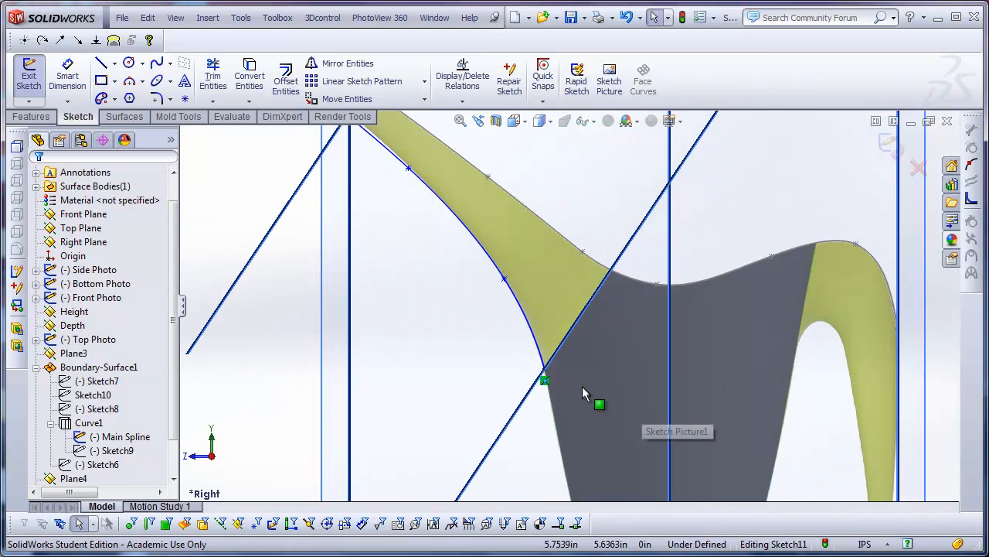
click(542, 352)
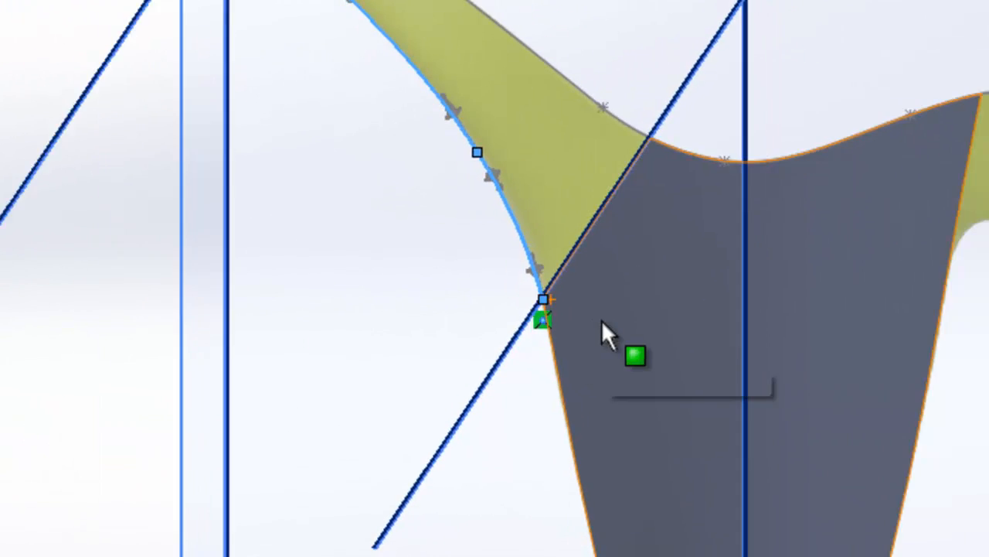
scroll(535, 289, down, 1)
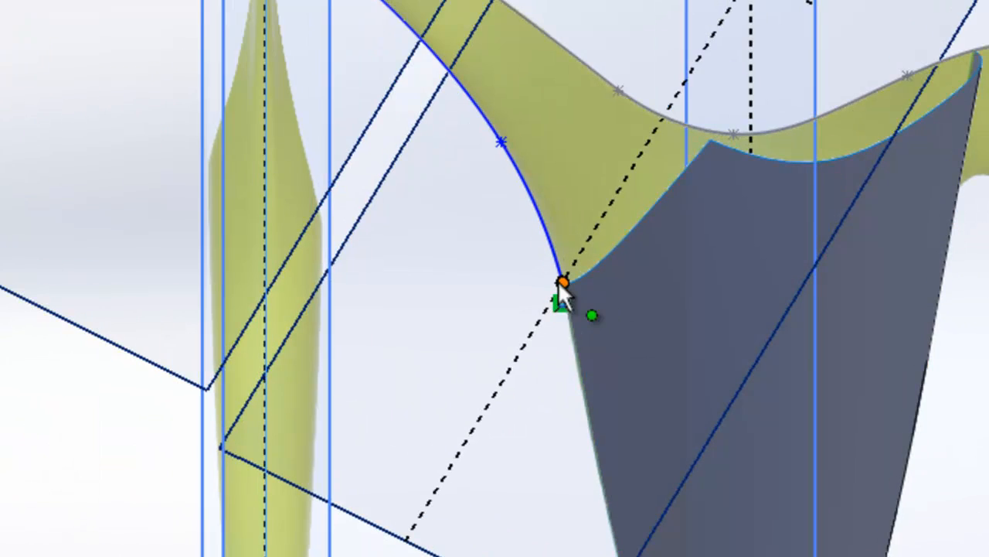
click(561, 282)
ctrl+click(580, 276)
scroll(640, 291, down, 3)
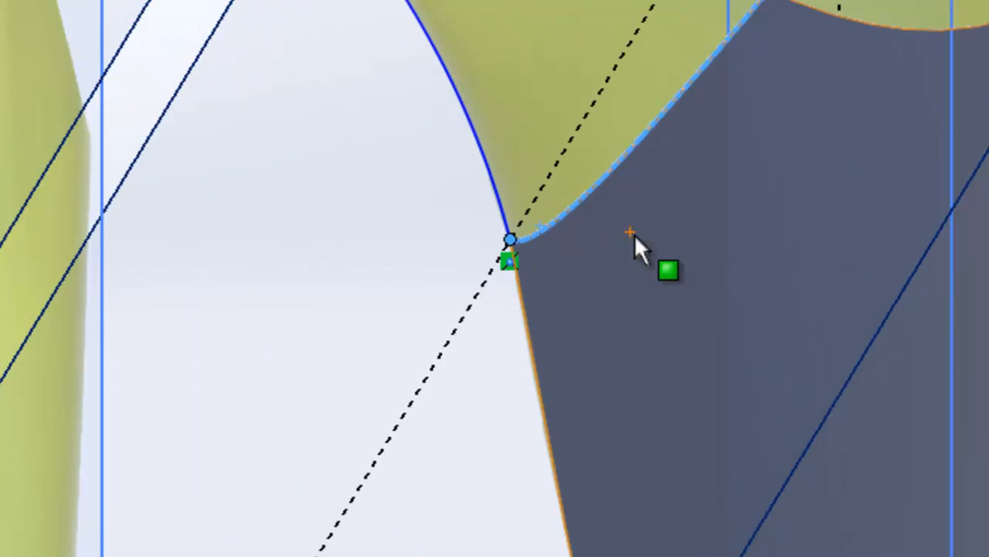
Make the spline's upper end point coincident with the angled reference plane at the spout tip
scroll(506, 246, up, 4)
middle_drag(507, 174, 453, 116)
scroll(342, 18, down, 5)
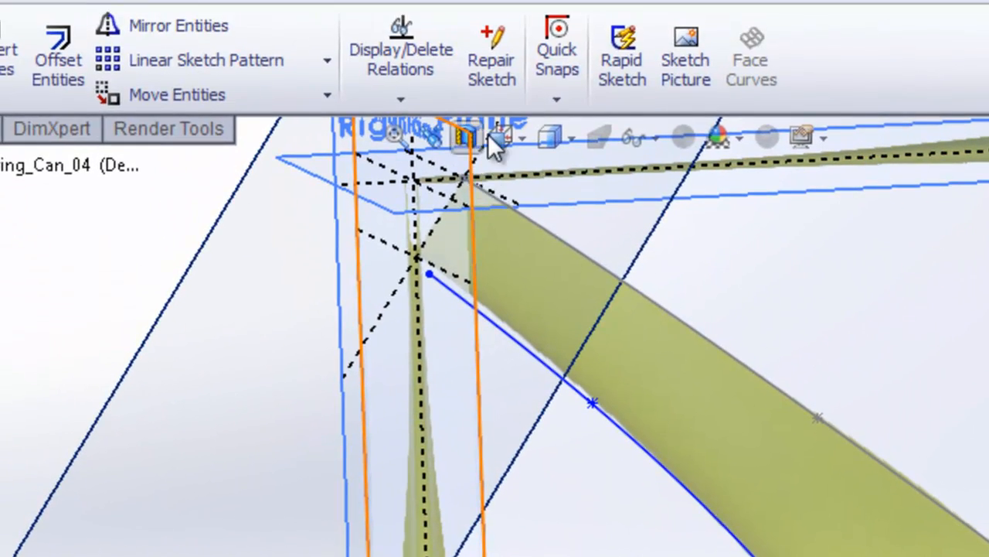
click(545, 83)
click(574, 155)
scroll(483, 436, down, 4)
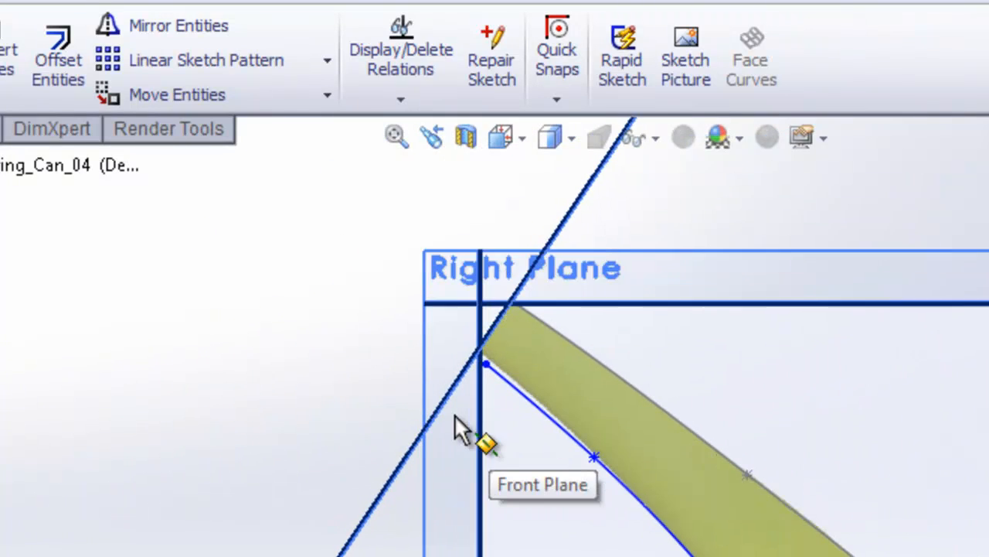
click(531, 353)
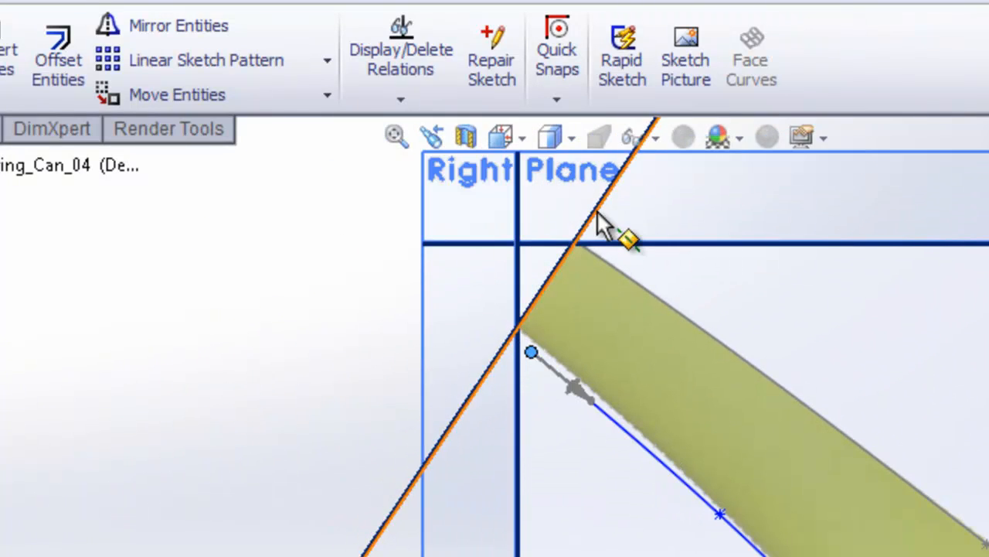
ctrl+click(597, 220)
click(694, 88)
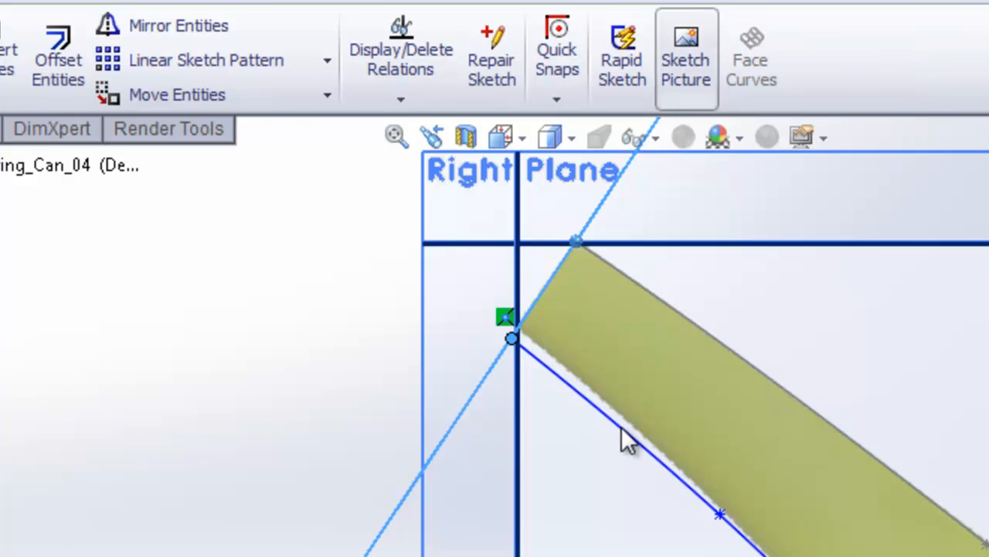
Make the spline's upper end point coincident with the Front Plane as well, and clear the selection
scroll(464, 340, down, 3)
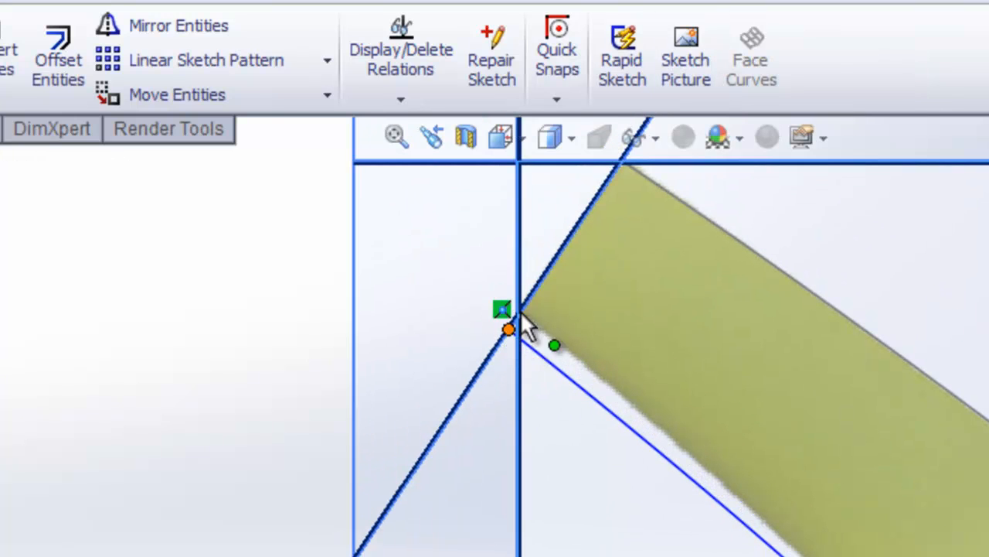
click(510, 328)
ctrl+click(520, 267)
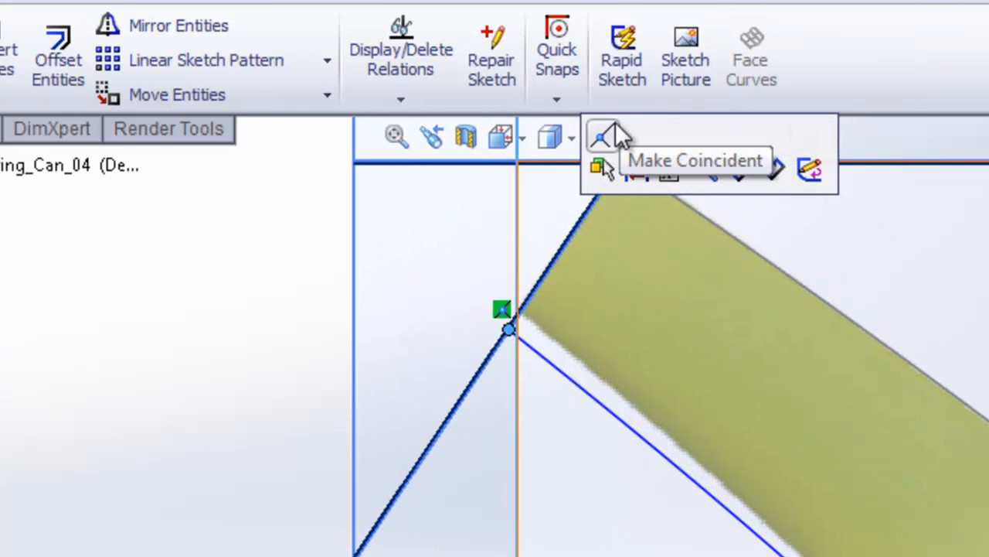
click(611, 133)
scroll(573, 498, up, 3)
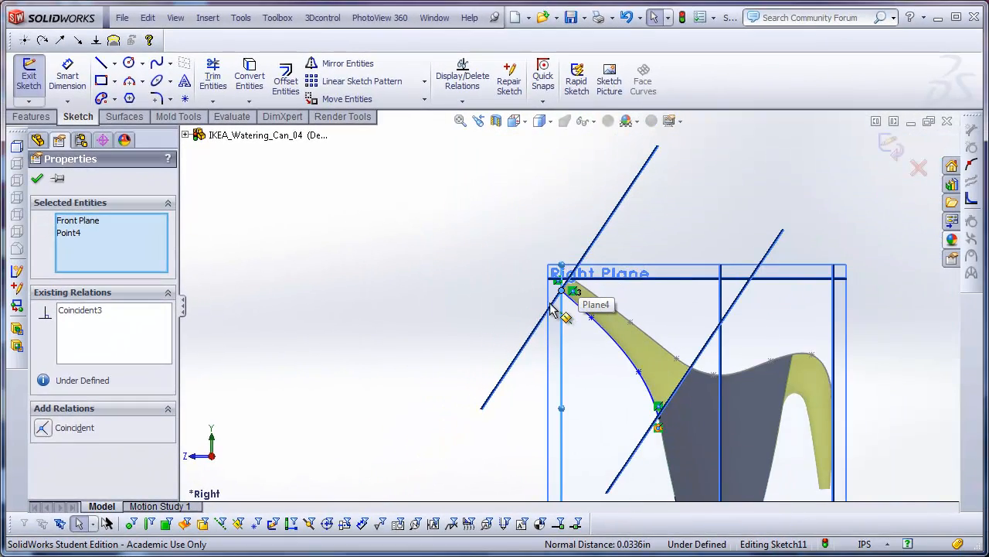
scroll(570, 291, down, 1)
scroll(648, 422, up, 3)
scroll(645, 414, down, 4)
scroll(575, 344, down, 2)
click(579, 348)
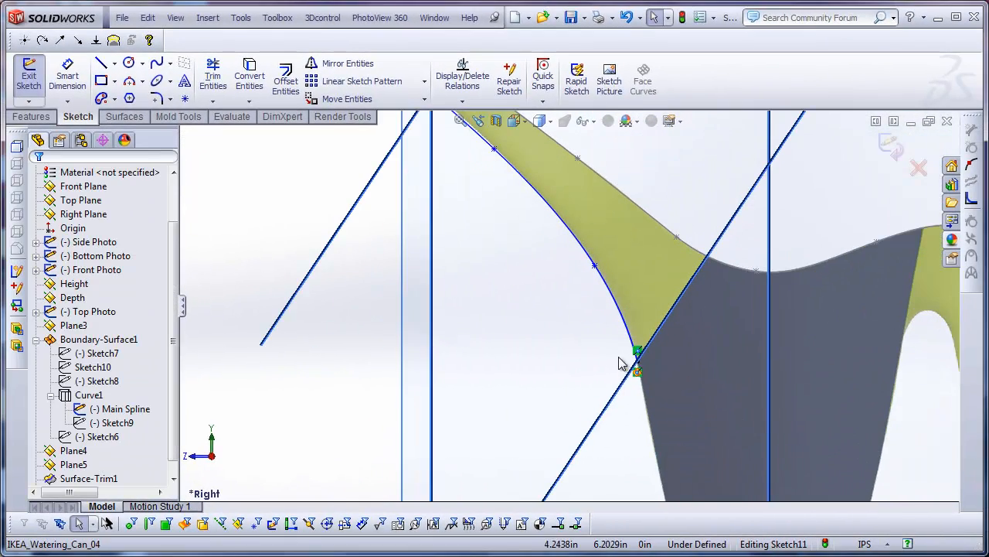
Add an Equal Curvature relation between the lower spout spline and the trimmed body's side edge at its lower end
scroll(632, 357, down, 2)
click(613, 306)
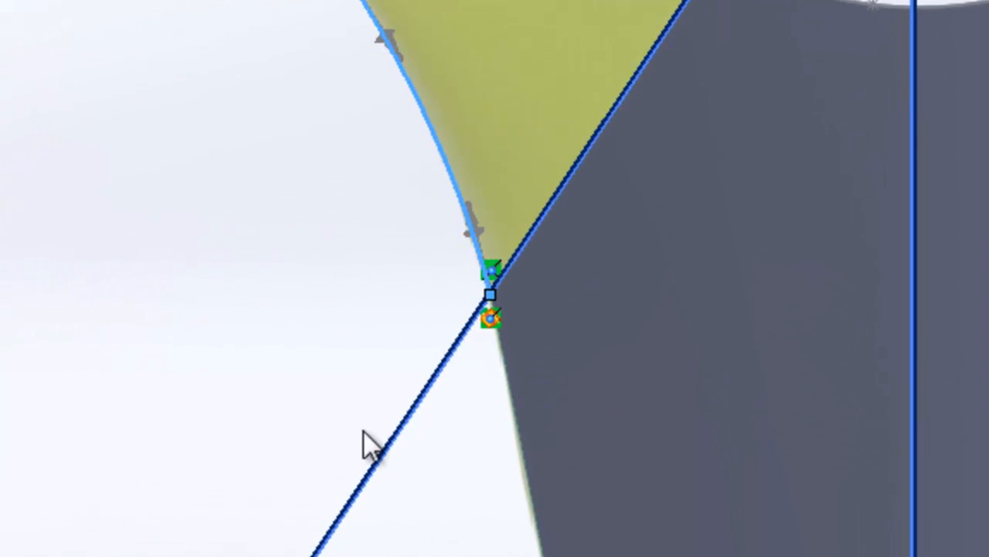
click(355, 438)
scroll(355, 438, up, 5)
middle_drag(355, 437, 449, 459)
scroll(460, 271, down, 2)
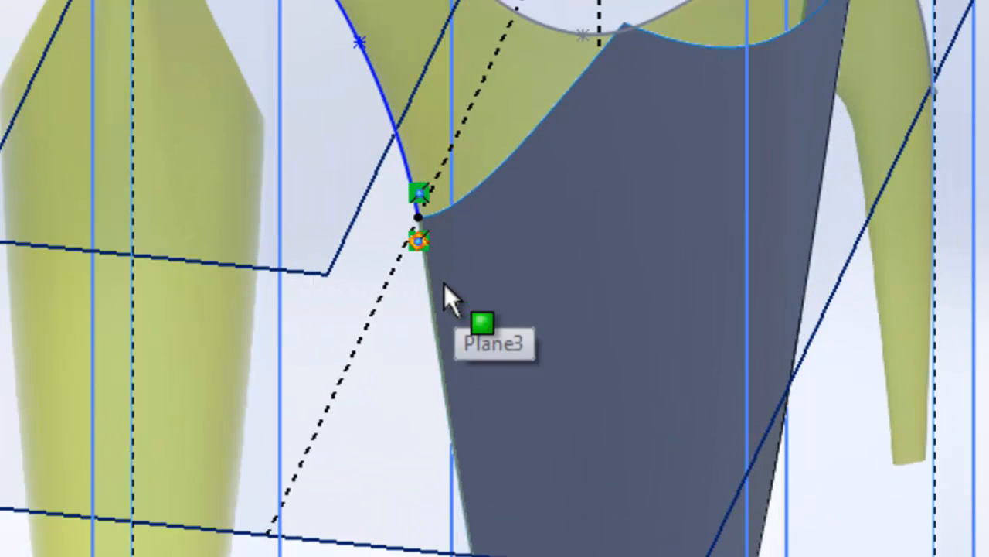
click(434, 325)
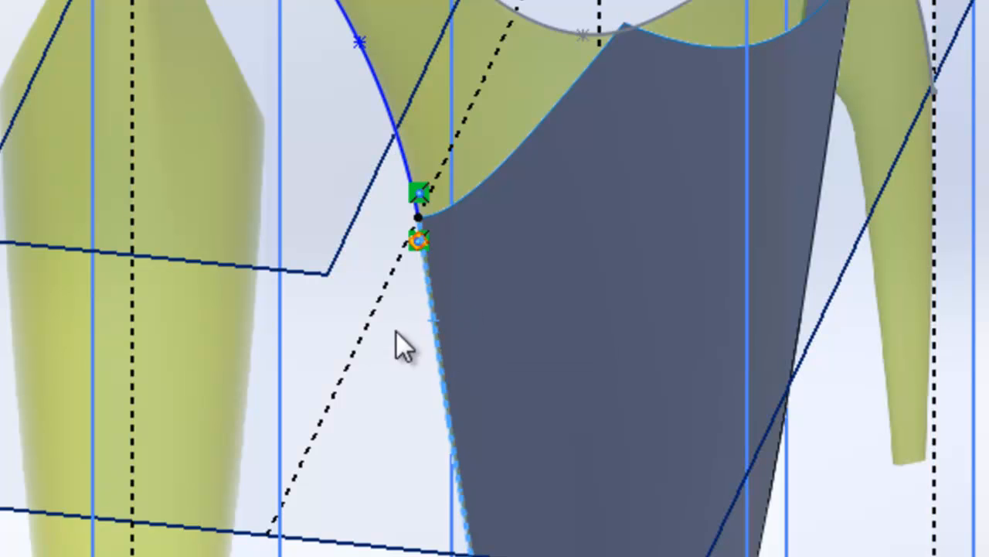
scroll(396, 331, up, 2)
scroll(419, 227, down, 4)
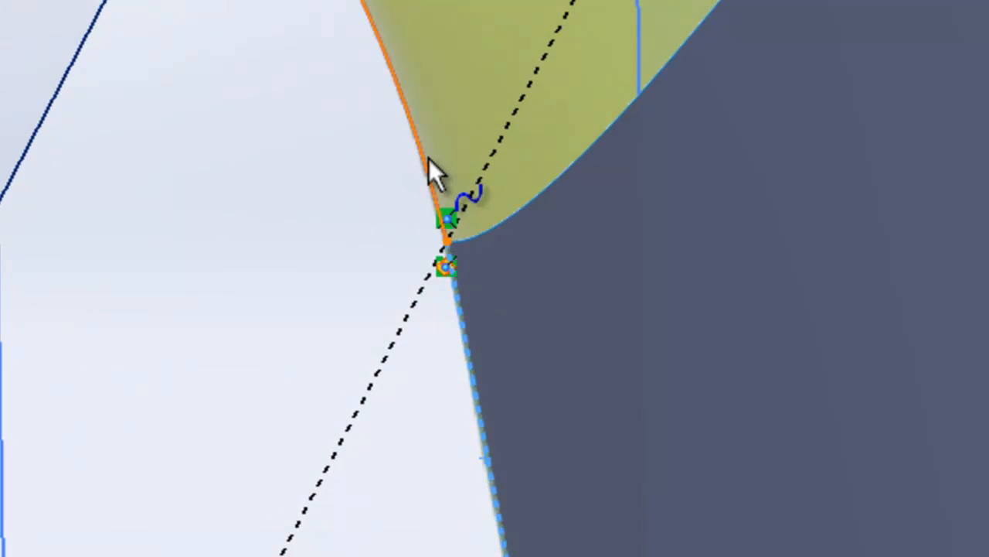
ctrl+click(428, 157)
scroll(452, 402, up, 4)
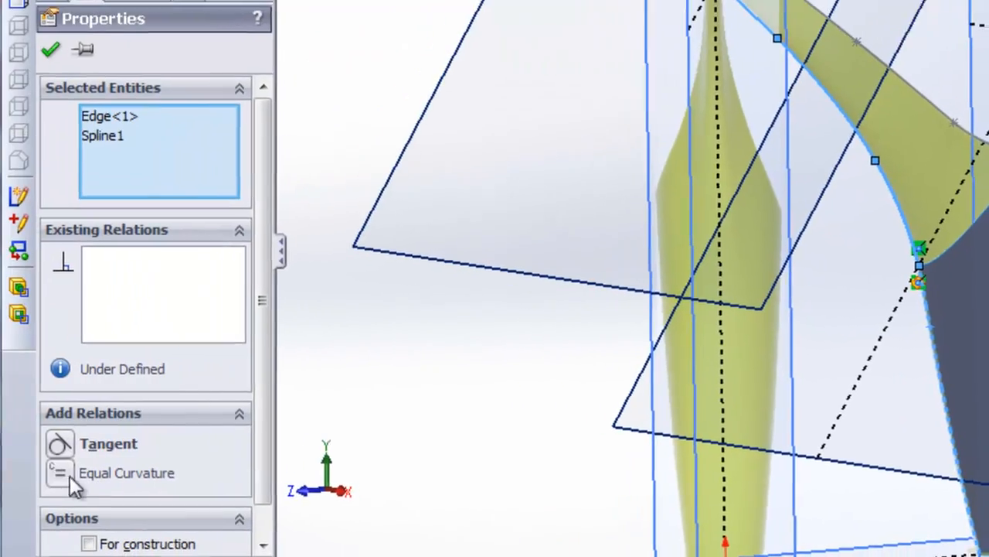
click(59, 473)
scroll(866, 271, down, 5)
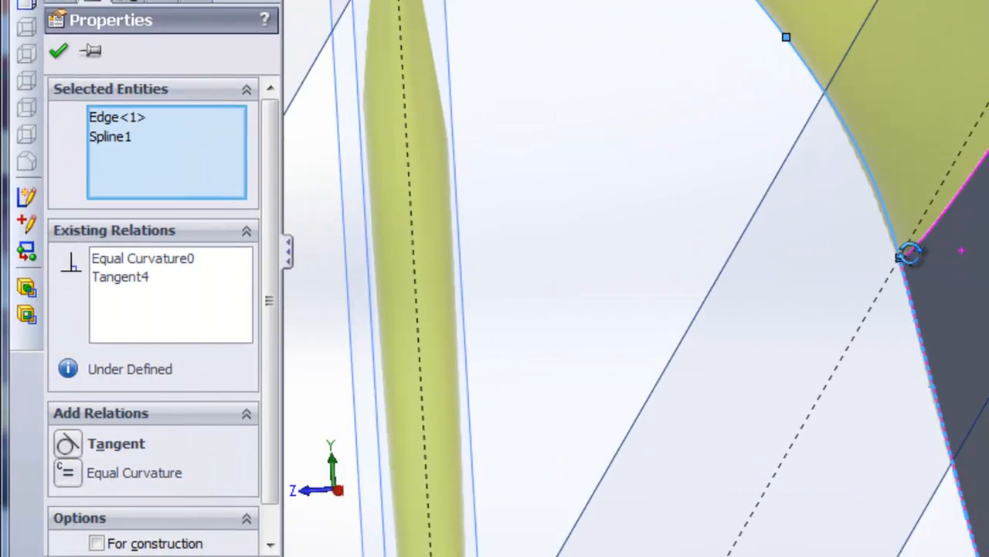
scroll(906, 177, up, 4)
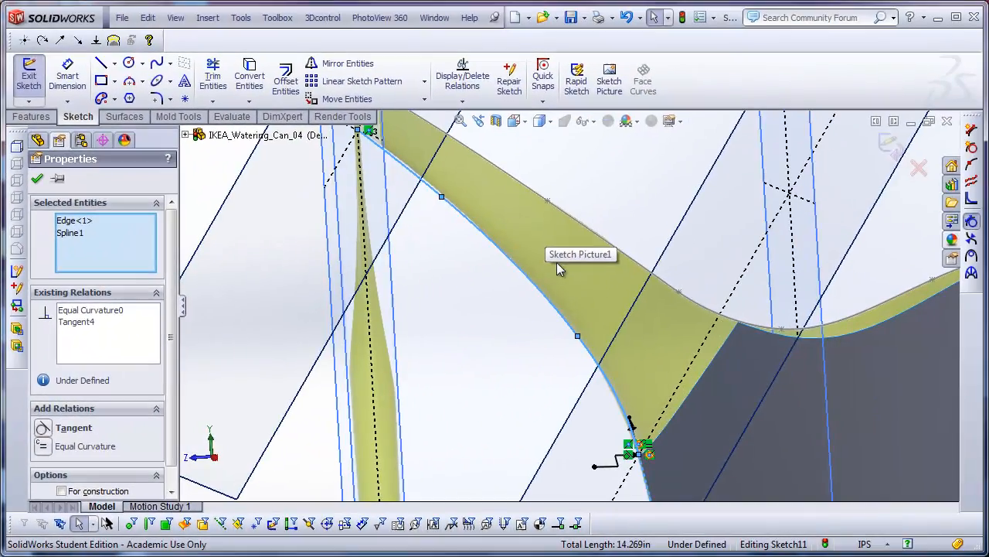
Move the spline point nearest the spout tip onto the spout's lower edge in the side photo, and close the sketch
click(516, 122)
click(555, 161)
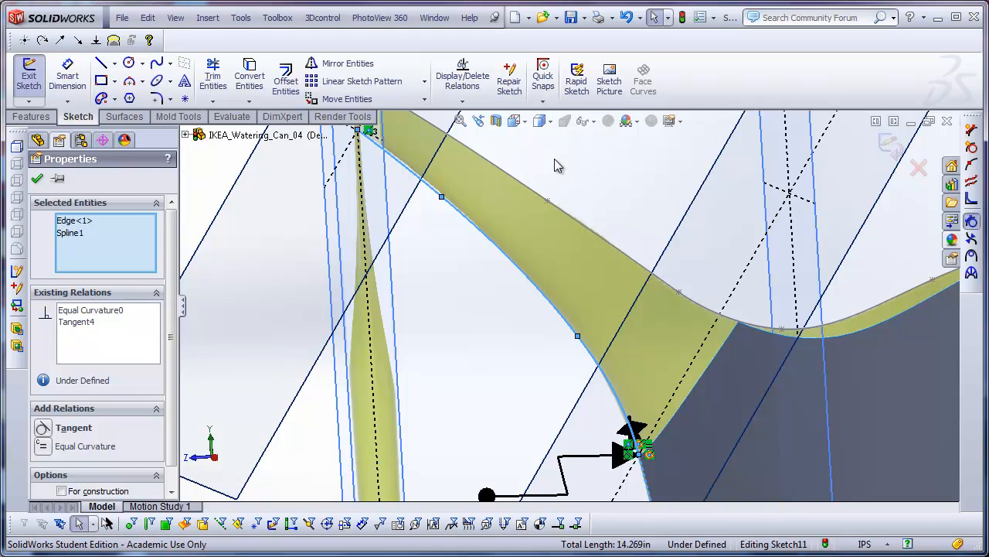
scroll(510, 310, down, 6)
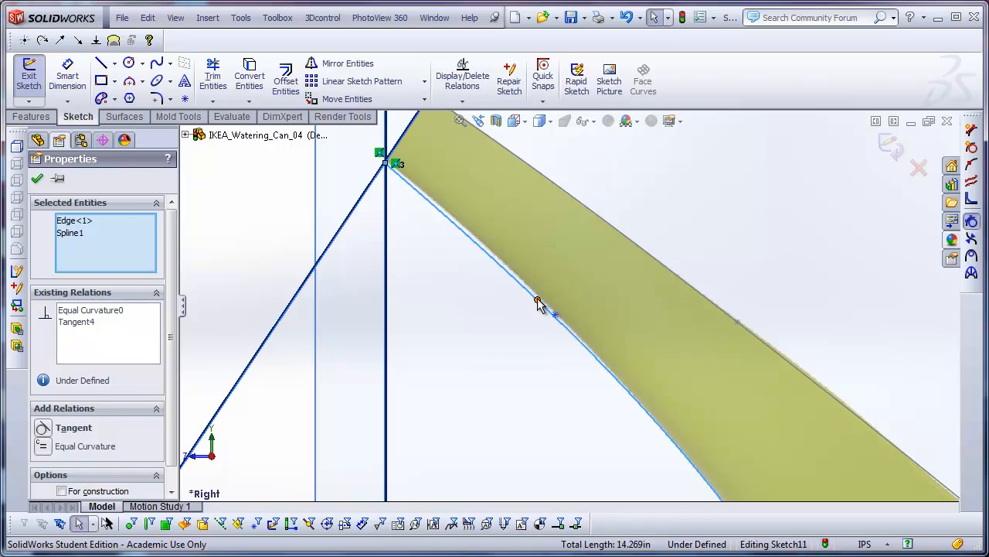
click(538, 302)
drag(547, 296, 539, 302)
scroll(542, 302, up, 4)
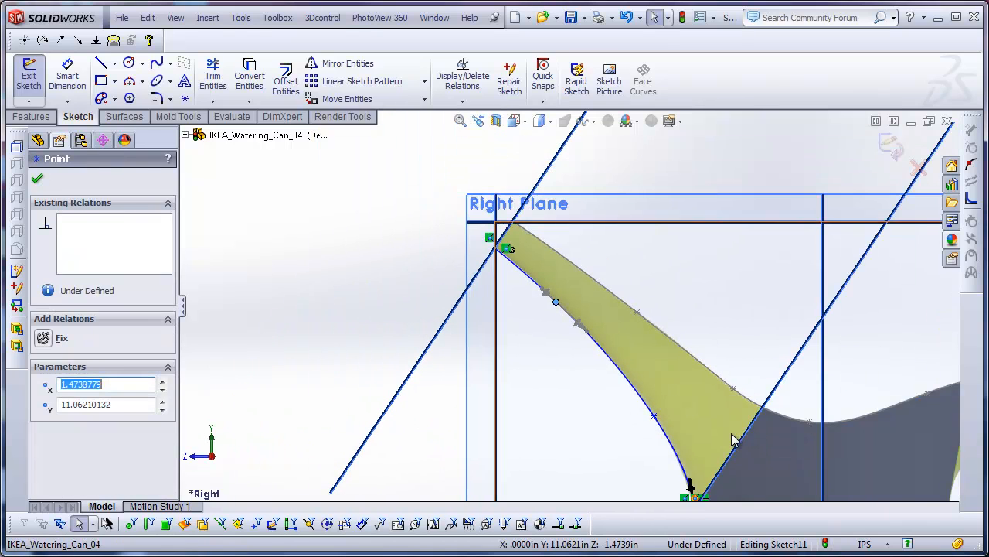
scroll(670, 452, up, 1)
scroll(597, 349, down, 4)
scroll(552, 221, up, 3)
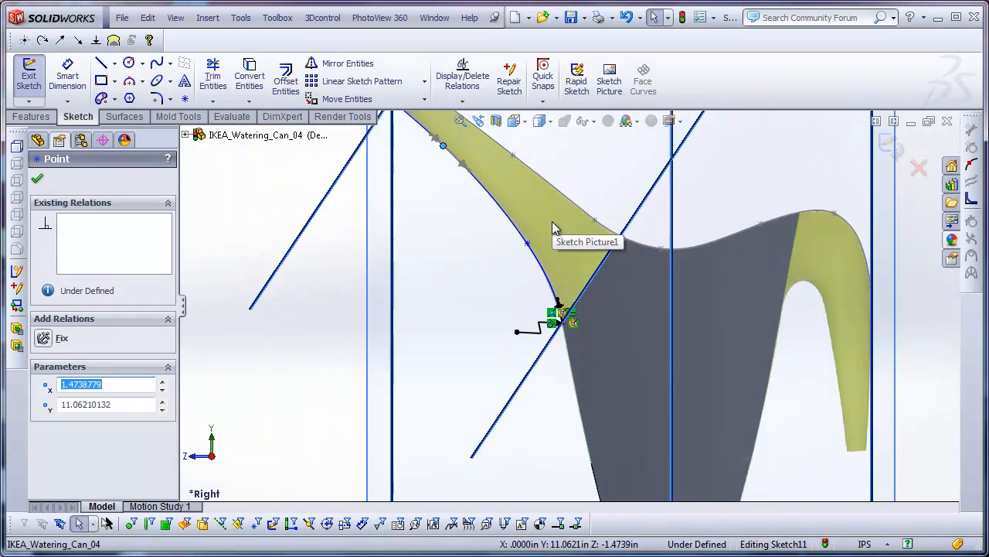
scroll(552, 221, up, 2)
middle_drag(552, 221, 604, 241)
scroll(604, 241, down, 1)
click(891, 146)
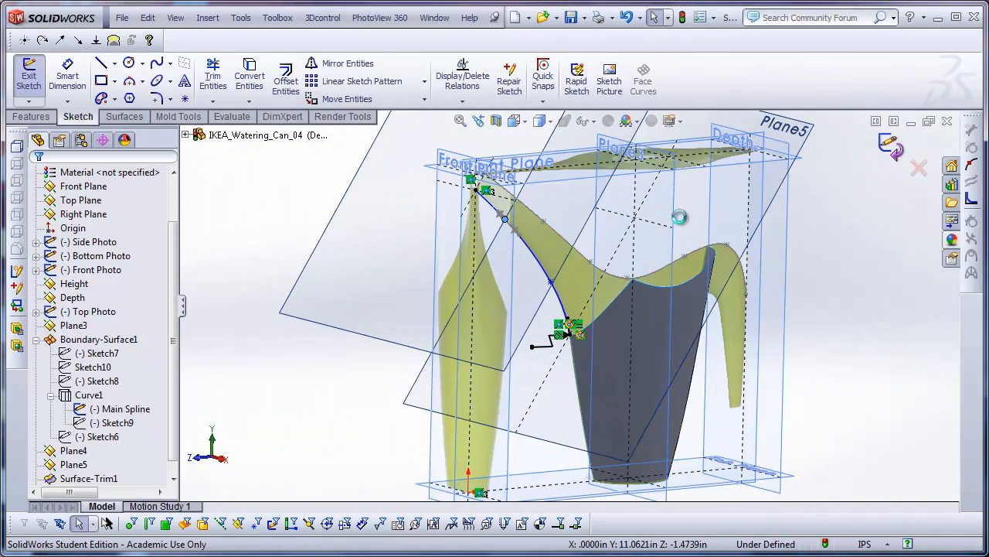
mouse_move(679, 218)
middle_down()
mouse_move(607, 256)
mouse_move(633, 250)
mouse_move(580, 253)
mouse_move(589, 258)
mouse_move(599, 255)
mouse_move(573, 246)
middle_up()
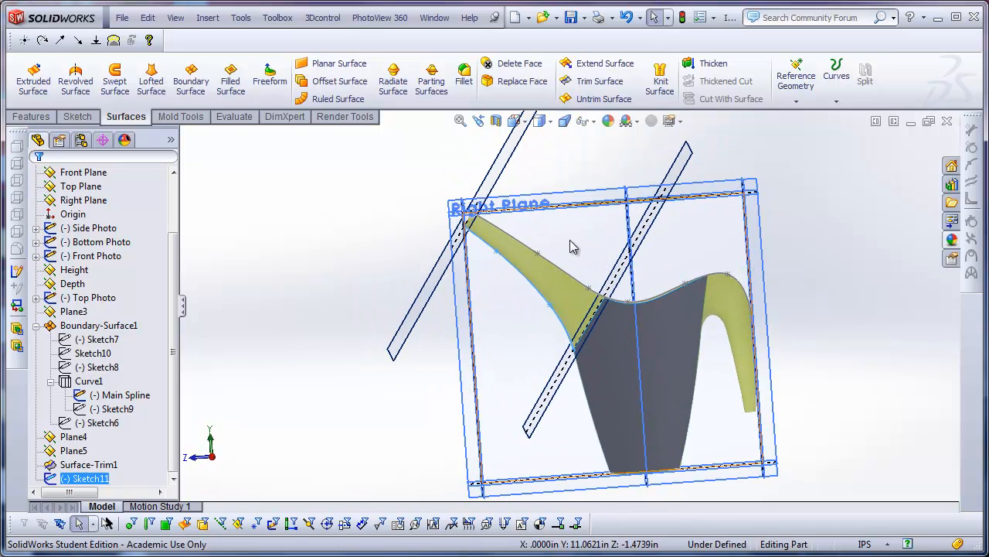
Look at the model from the top and hide the Bottom Photo sketch
click(515, 120)
click(544, 142)
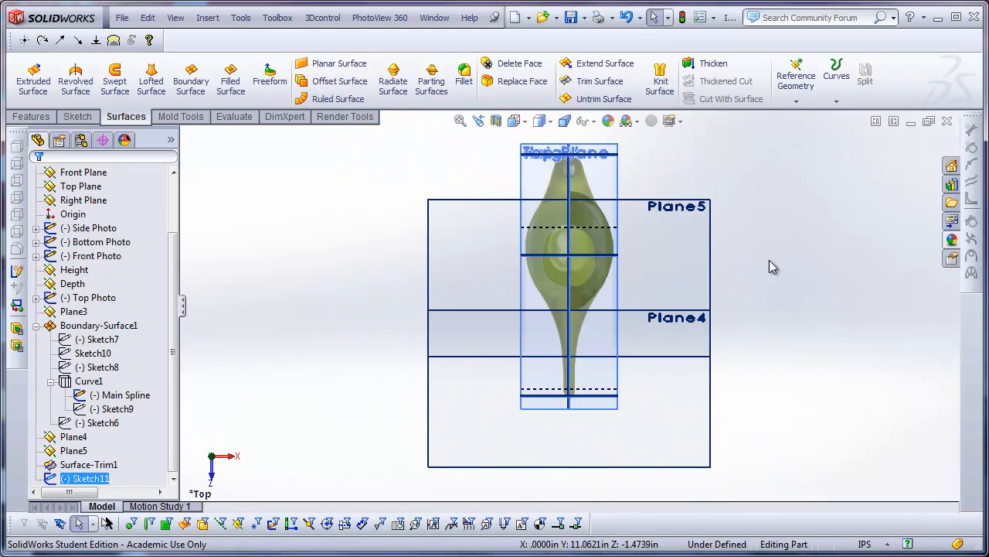
click(769, 260)
scroll(450, 280, down, 1)
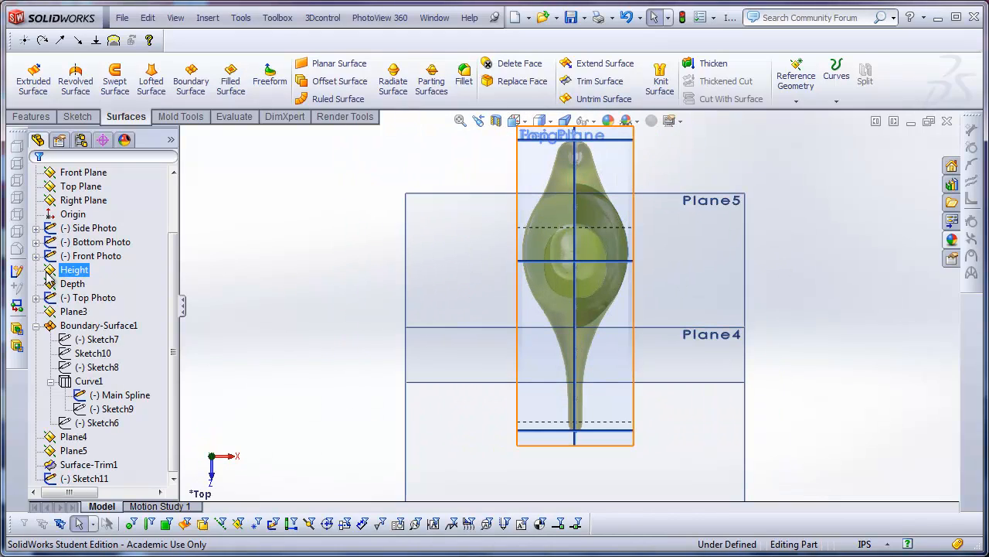
click(36, 327)
click(79, 286)
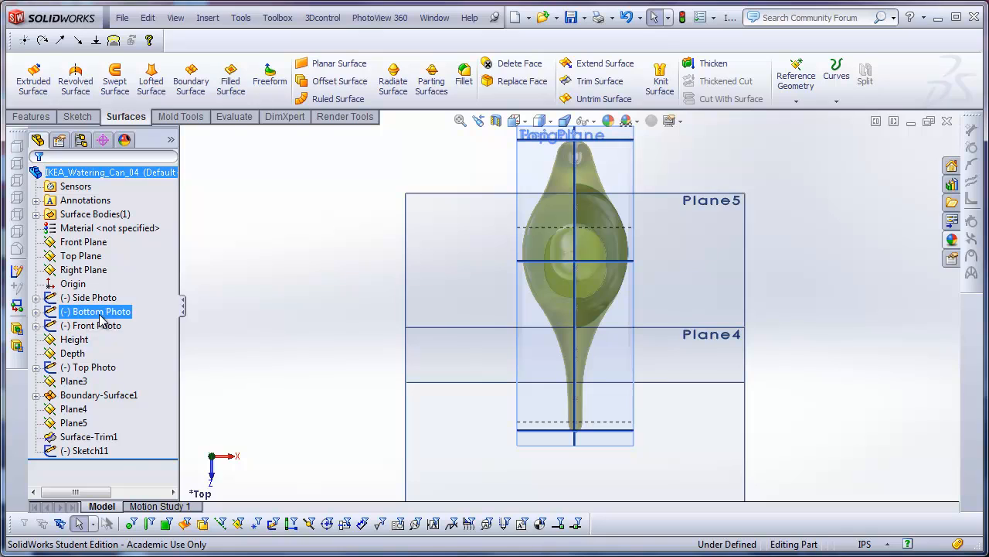
right_click(100, 317)
click(113, 292)
scroll(648, 267, down, 2)
scroll(656, 291, up, 2)
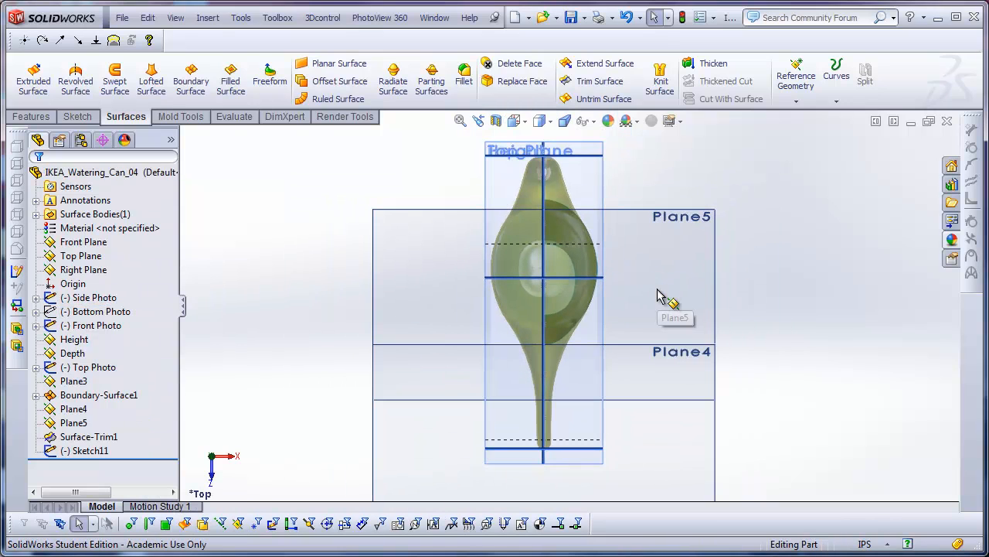
On the Height plane, sketch a three-point spline along the spout's right-hand outline, from about (0.33, 0.43) to (1.39, 5.47) inches
click(570, 147)
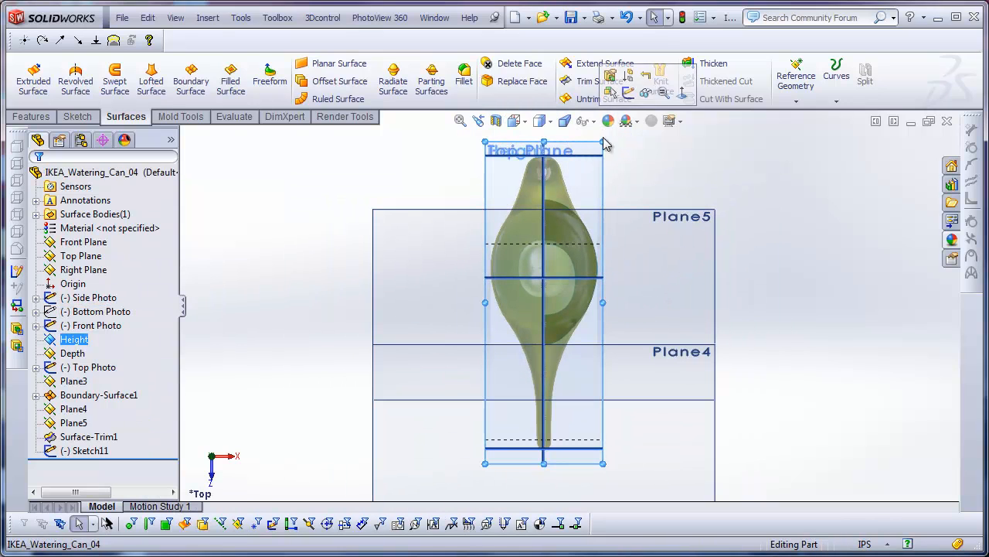
click(630, 93)
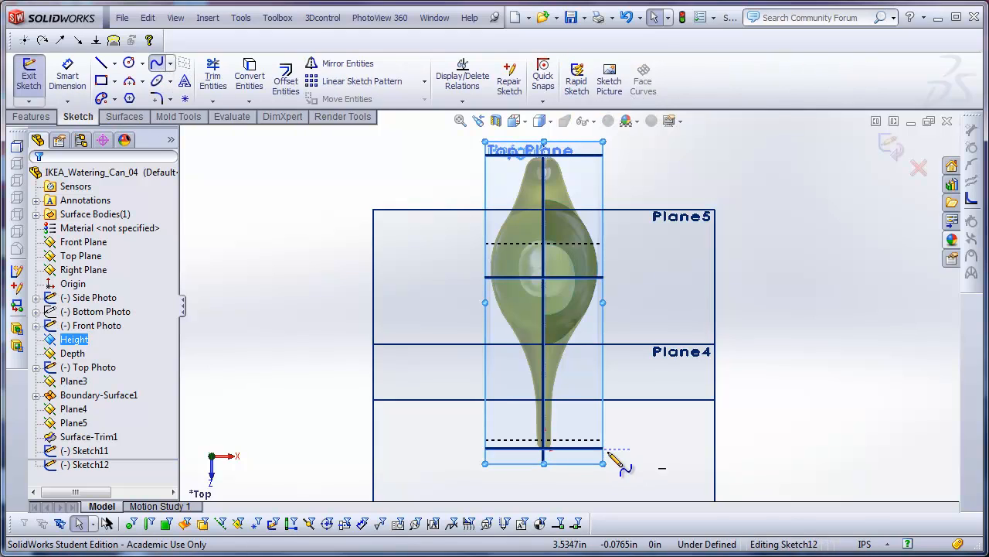
scroll(550, 382, down, 2)
scroll(571, 437, down, 1)
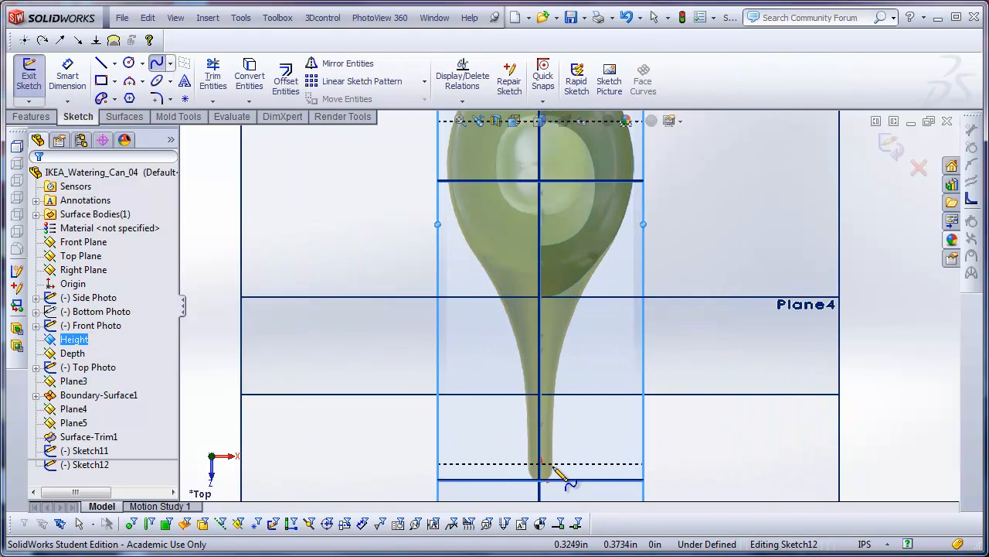
scroll(554, 469, down, 2)
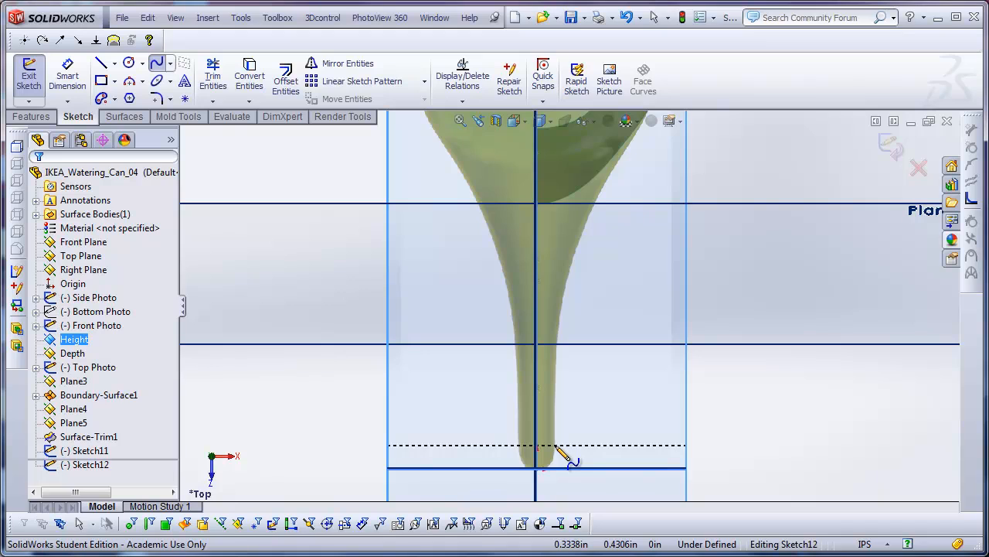
click(555, 445)
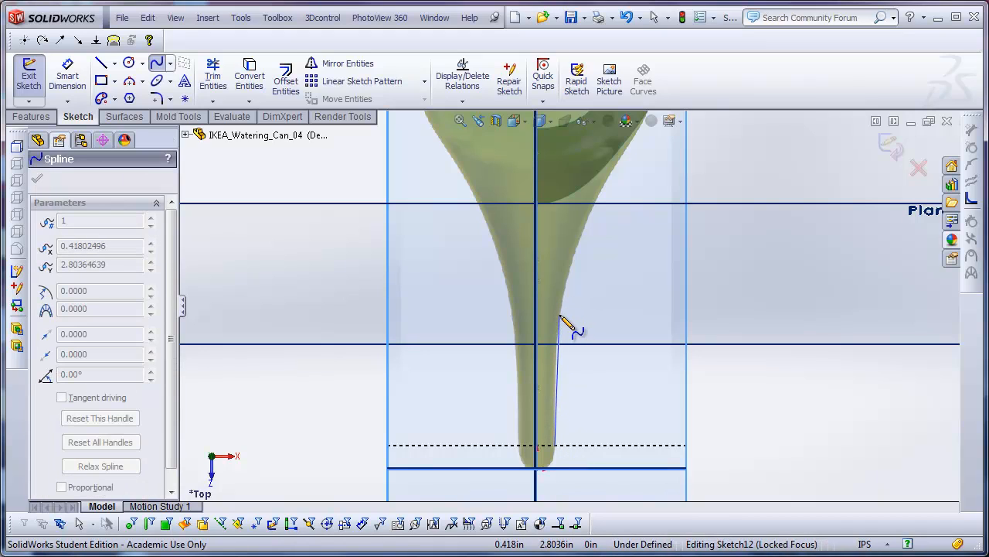
click(559, 315)
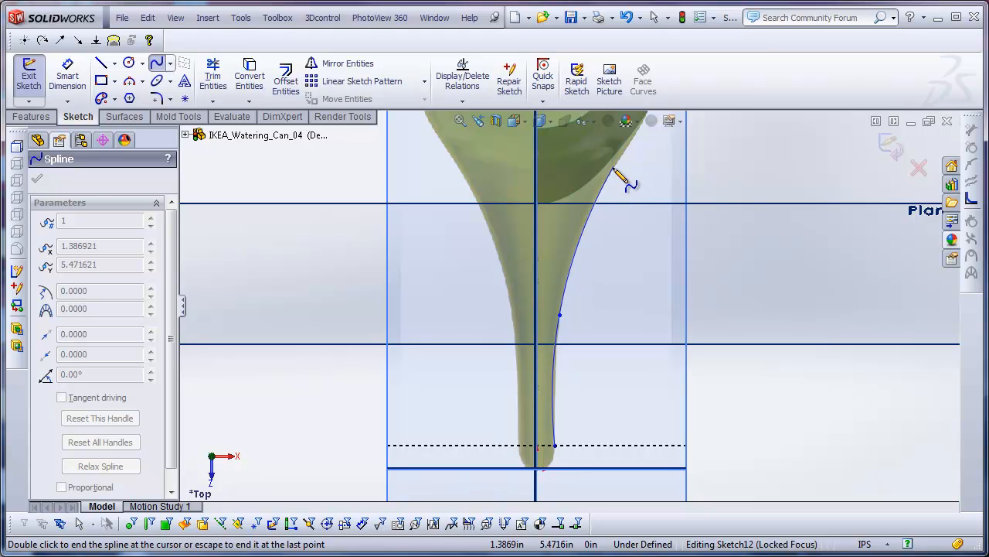
double_click(614, 168)
Make the new spline's upper end point coincident with the corner vertex of the trimmed body surface
scroll(627, 210, up, 3)
middle_drag(705, 202, 685, 202)
middle_drag(653, 253, 468, 239)
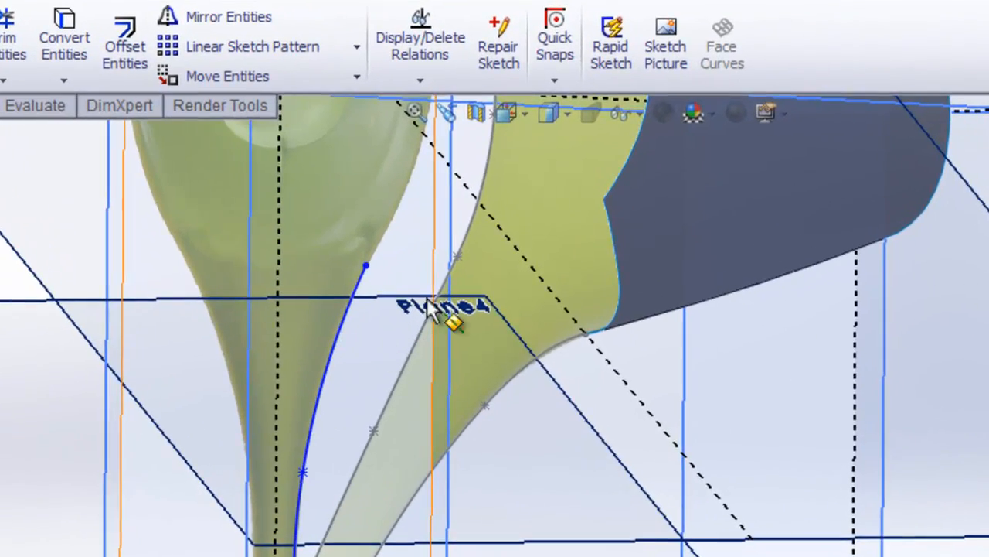
middle_drag(432, 308, 448, 283)
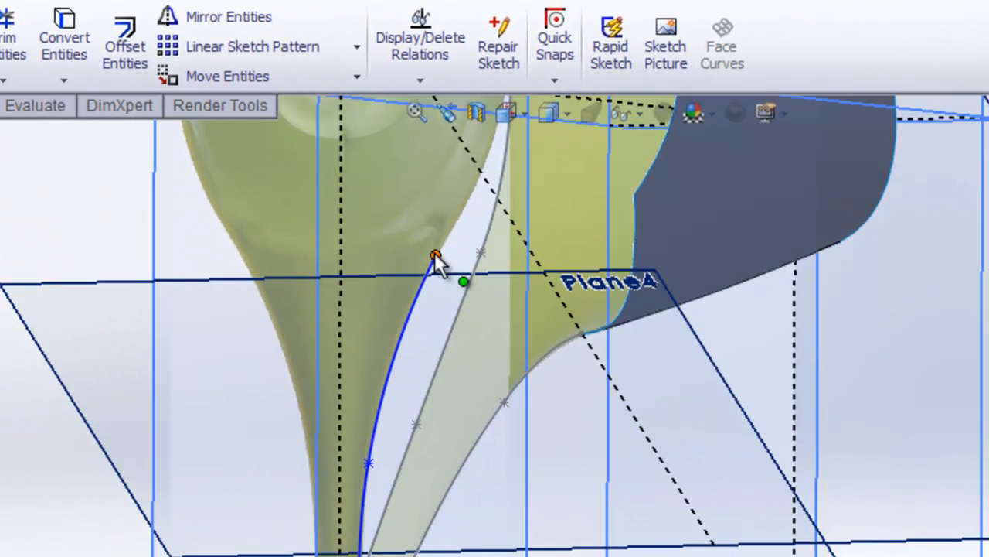
scroll(441, 267, down, 2)
scroll(452, 270, up, 1)
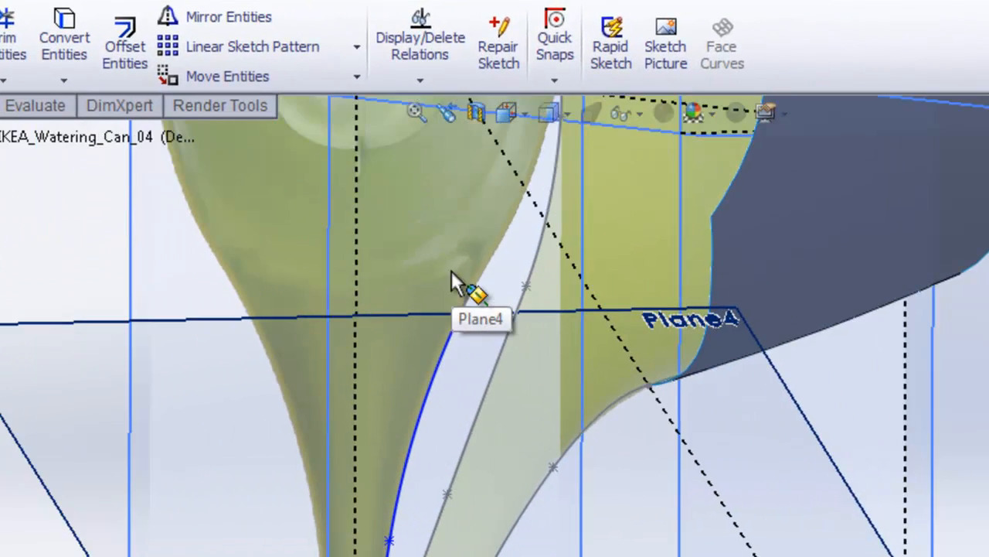
ctrl+click(711, 220)
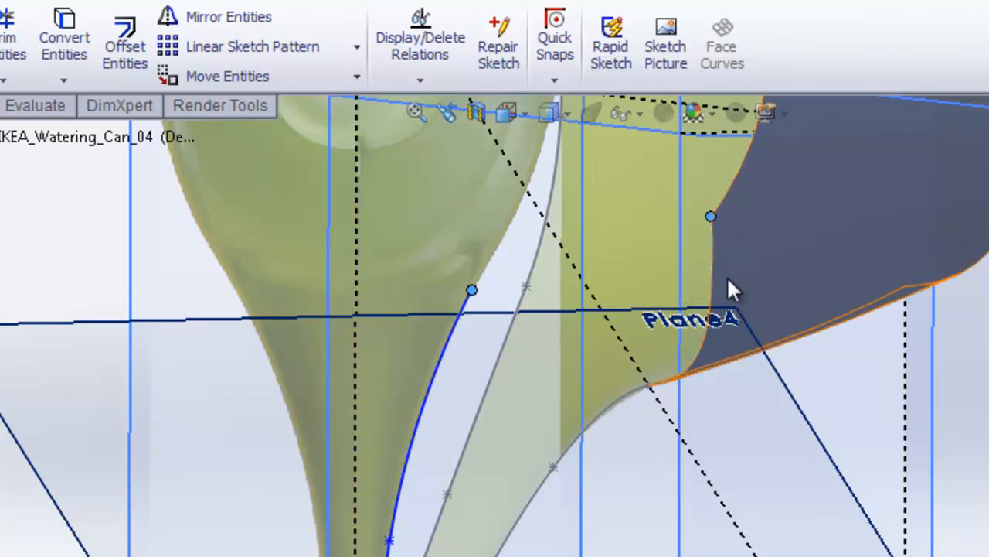
middle_drag(715, 280, 725, 287)
click(58, 512)
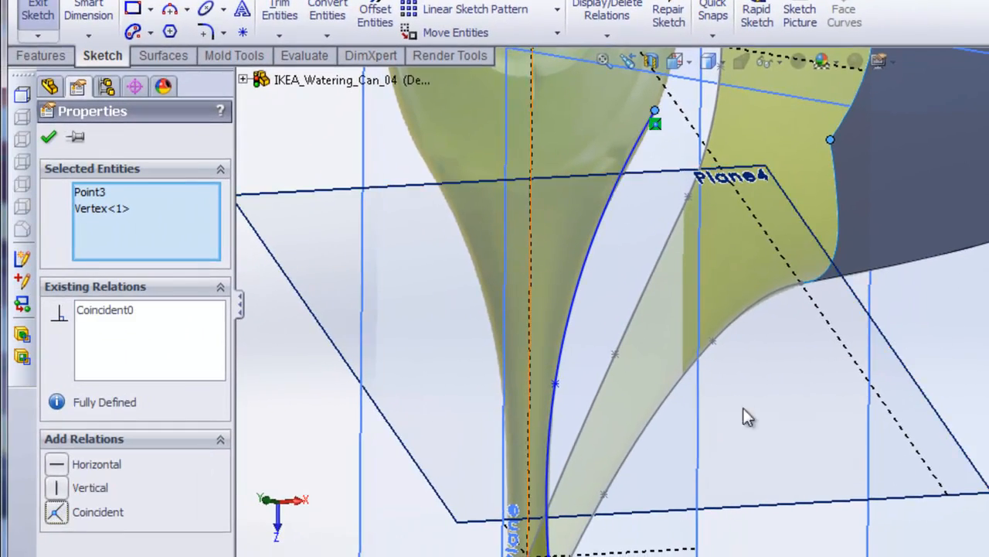
Add a Horizontal relation between the spline's end point at the spout tip and the end point of the Main Spline
scroll(747, 413, up, 3)
scroll(711, 470, down, 2)
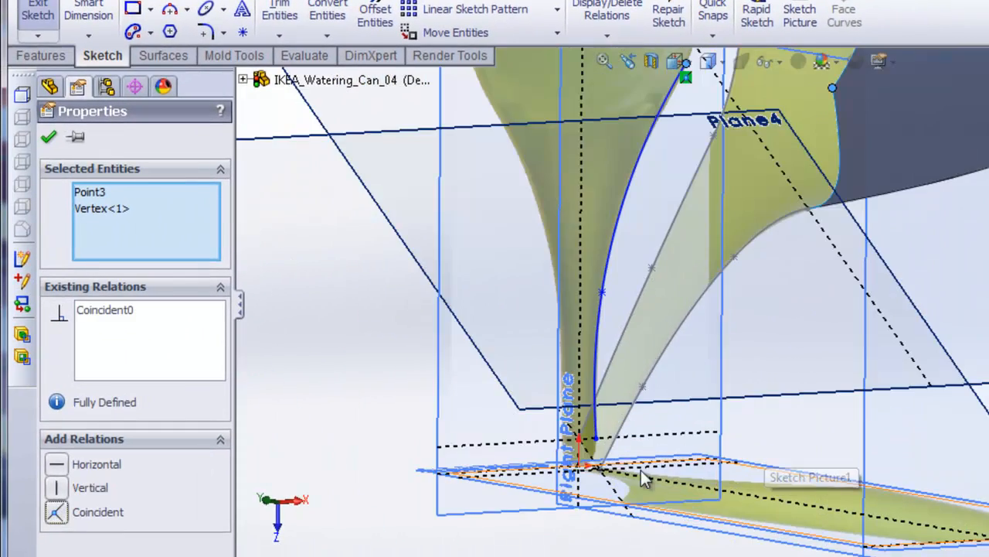
click(598, 440)
middle_drag(694, 408, 543, 506)
scroll(424, 466, down, 3)
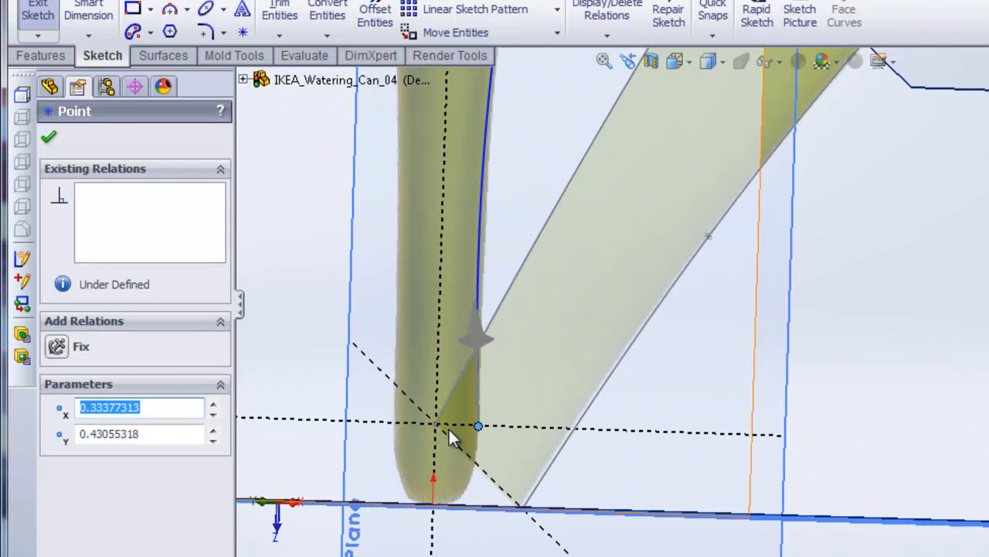
ctrl+click(435, 425)
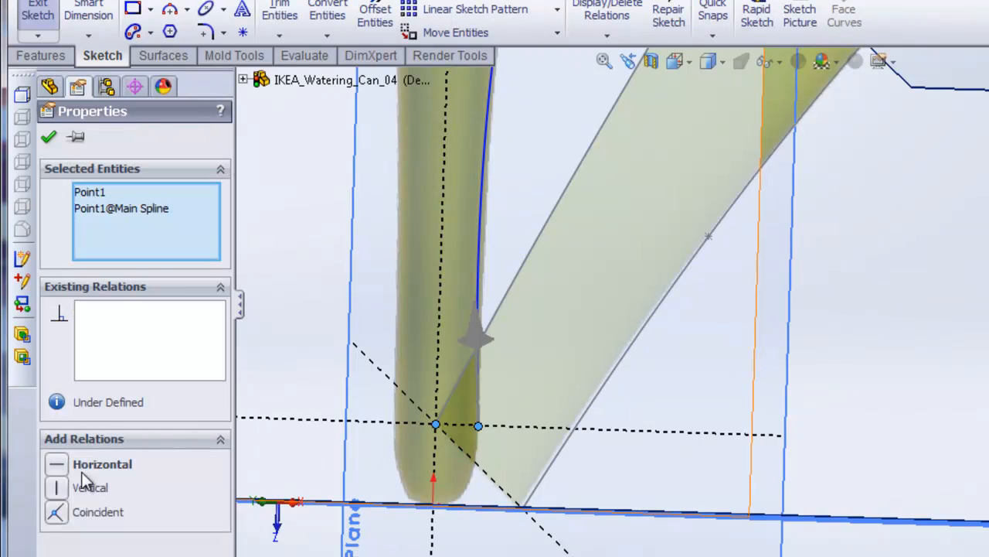
key(Escape)
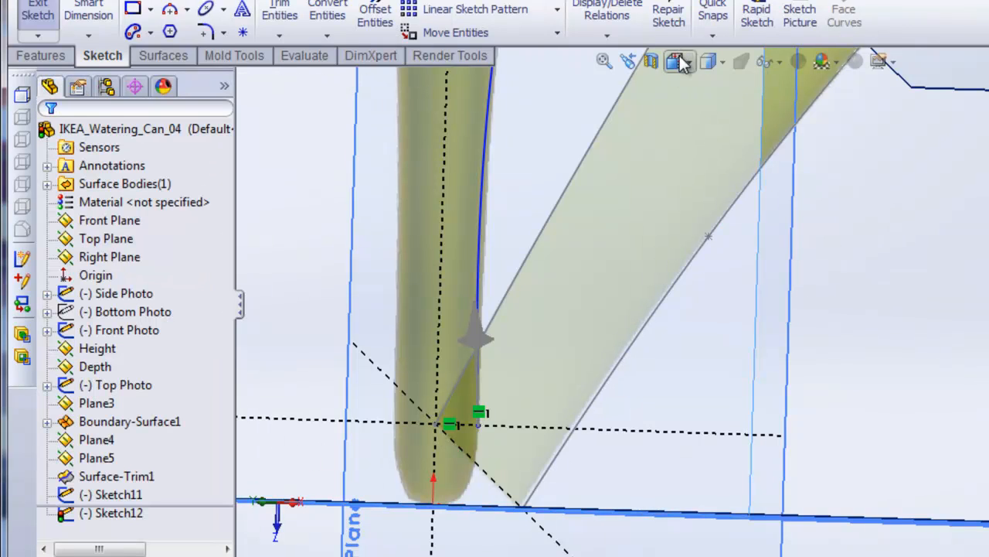
Try to make the spout's side spline tangent to the adjoining edge of the trimmed body surface, and undo that relation
click(680, 60)
click(704, 82)
scroll(724, 426, down, 6)
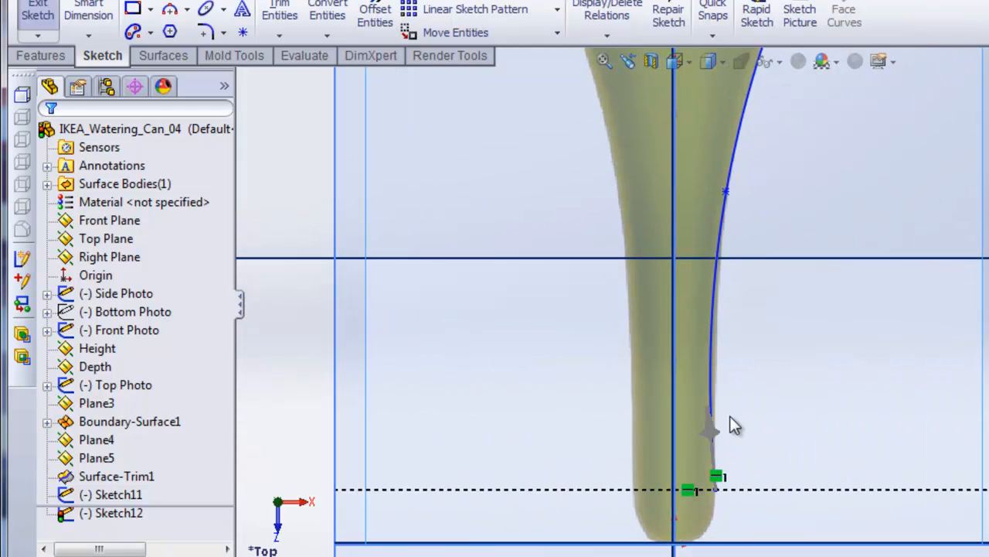
scroll(730, 417, down, 2)
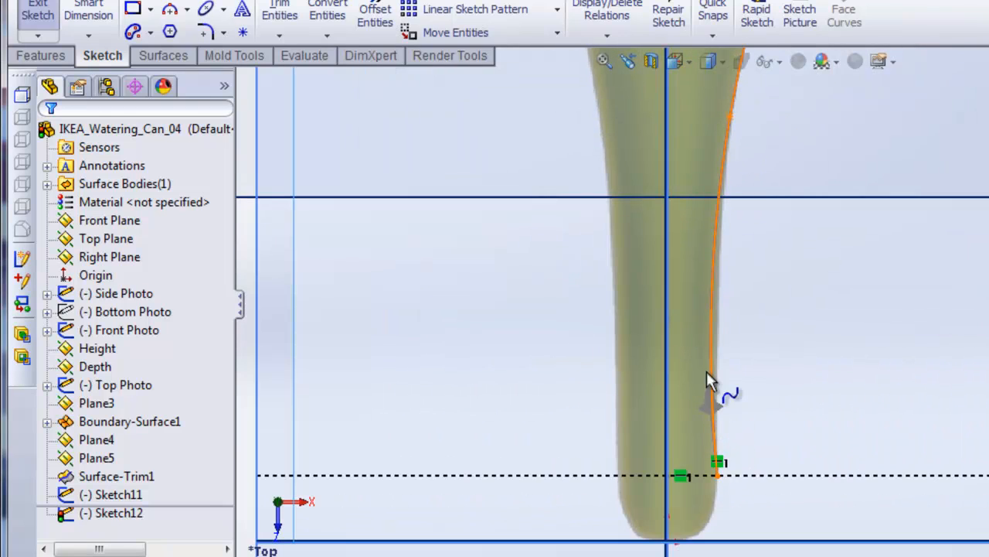
scroll(778, 188, up, 5)
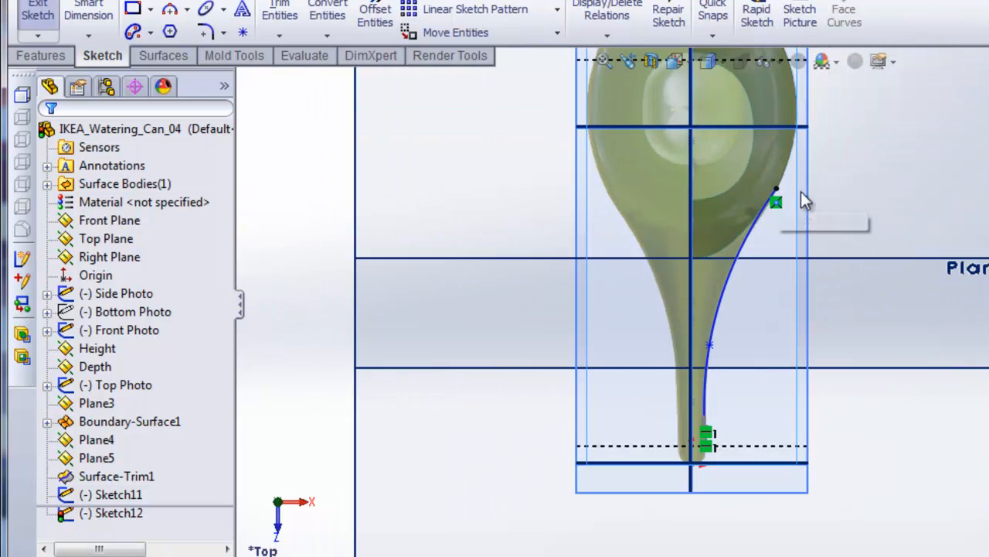
click(754, 230)
middle_drag(905, 224, 641, 199)
scroll(685, 204, down, 4)
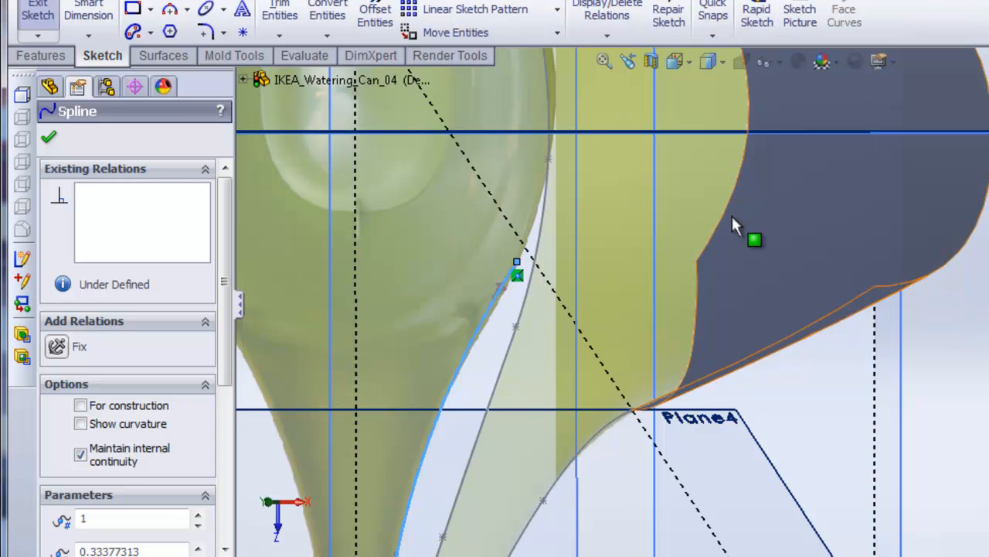
key(Escape)
ctrl+click(725, 234)
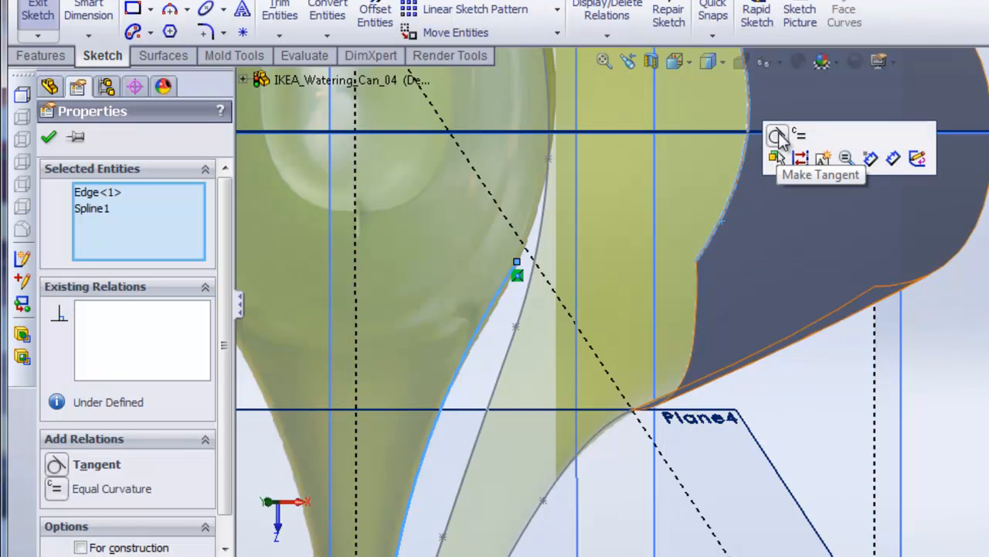
click(775, 133)
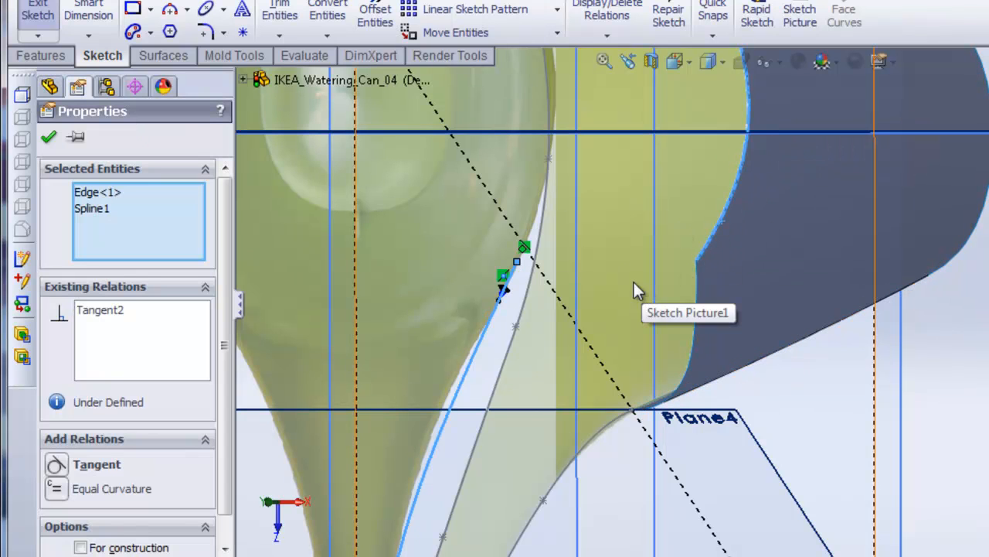
key(ctrl+z)
click(909, 367)
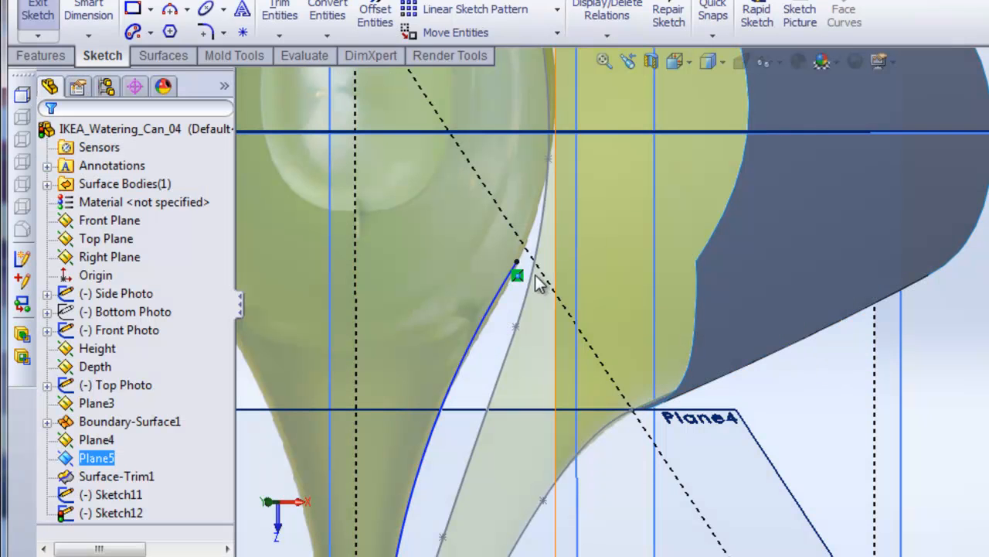
Add a Tangent relation between the spout's side spline and the adjoining edge of the trimmed body surface
click(506, 303)
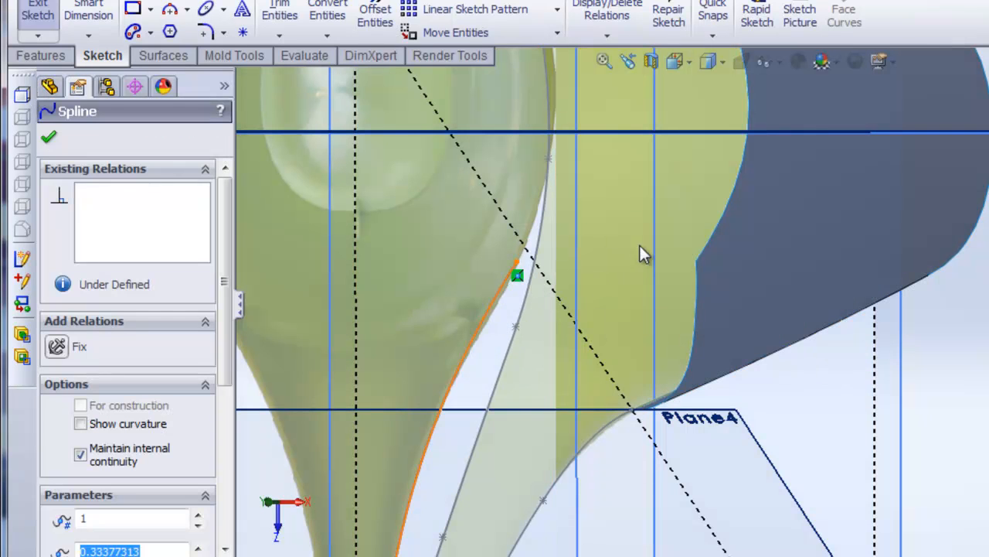
ctrl+click(714, 232)
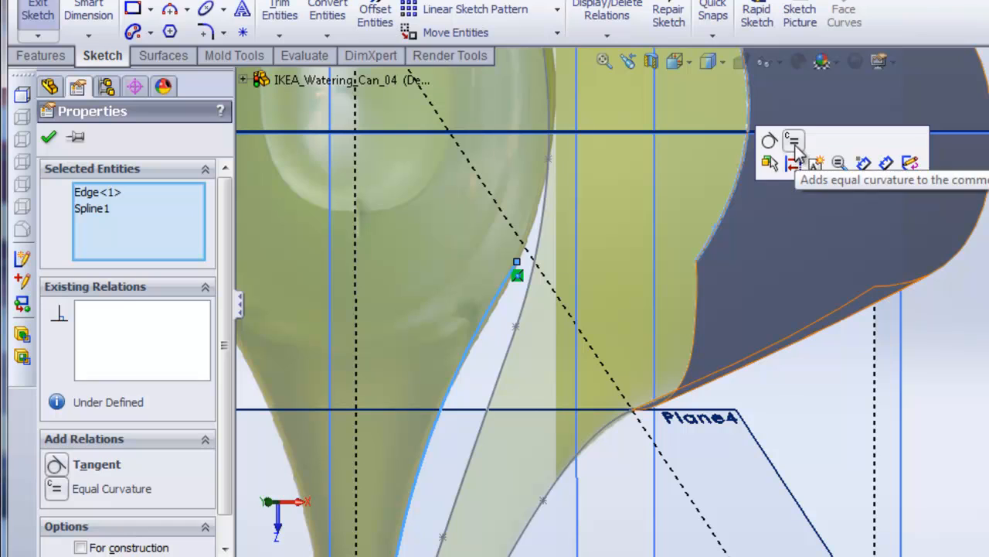
click(794, 147)
Lengthen the spline's upper tangency handle and move its middle point to about (0.41, 2.86) inches along the photographed spout outline
scroll(746, 302, up, 2)
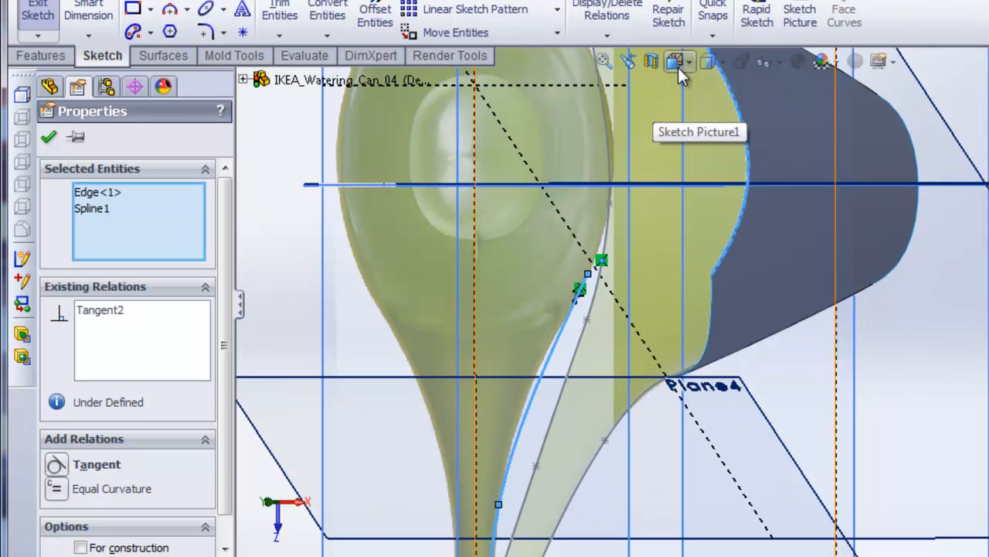
click(675, 63)
click(727, 111)
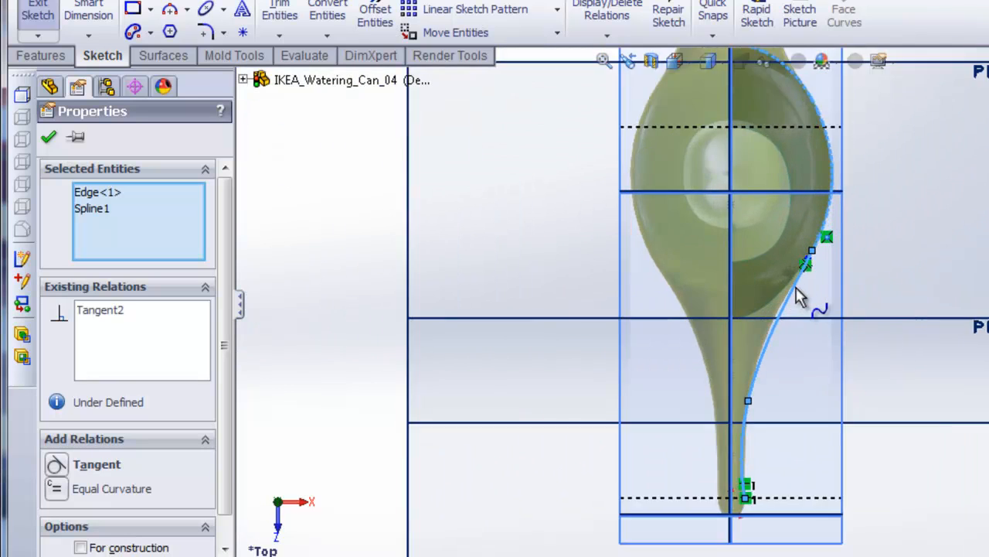
scroll(804, 271, down, 3)
scroll(773, 390, up, 3)
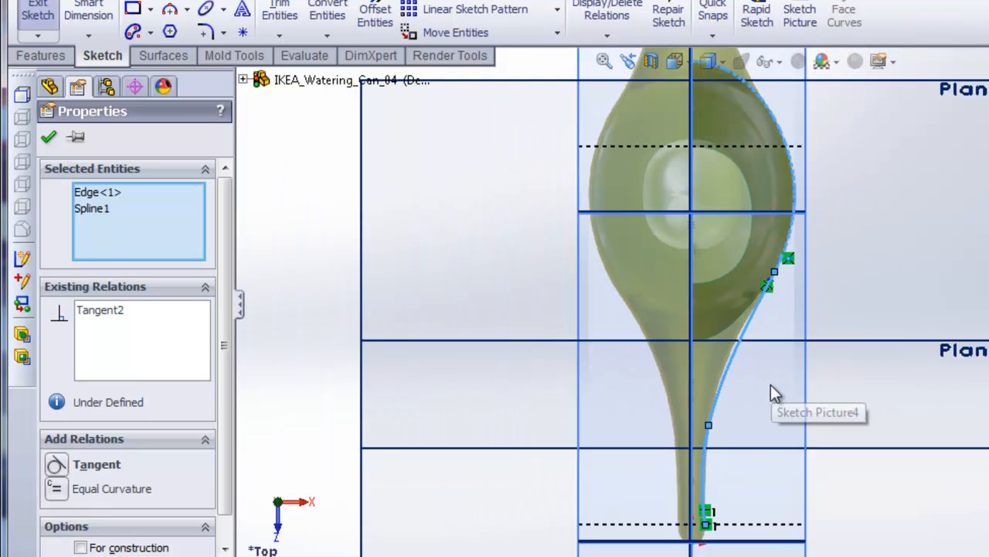
scroll(773, 263, down, 5)
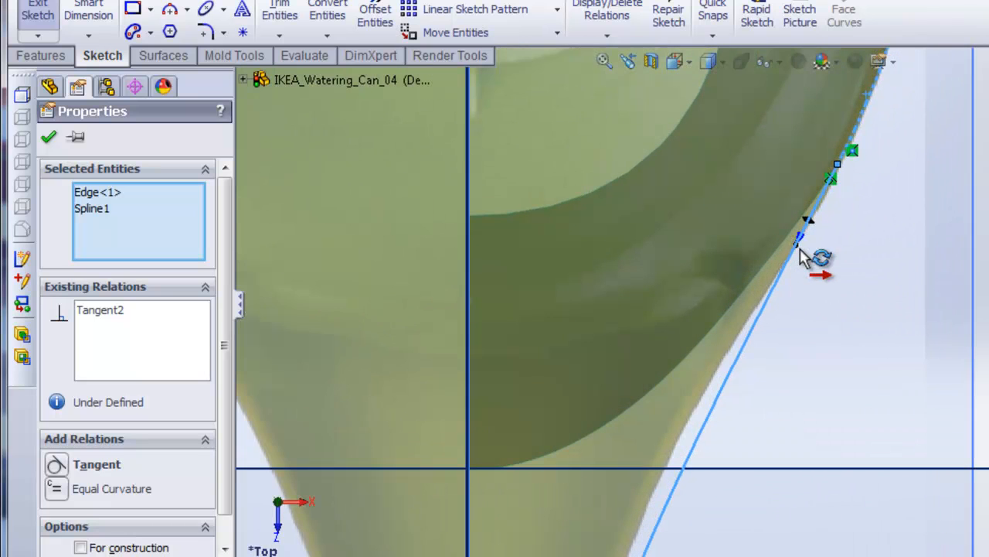
click(747, 319)
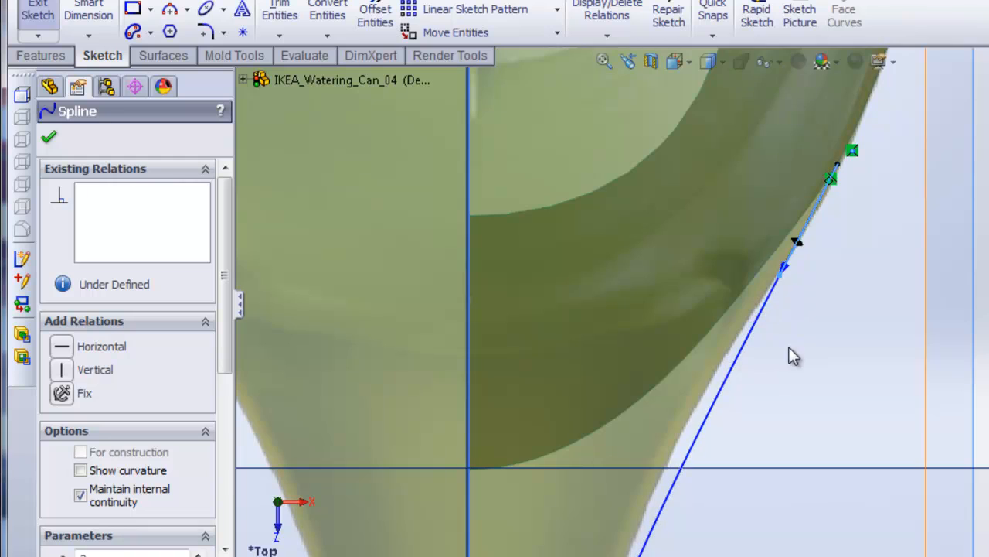
scroll(773, 386, up, 4)
scroll(735, 429, down, 2)
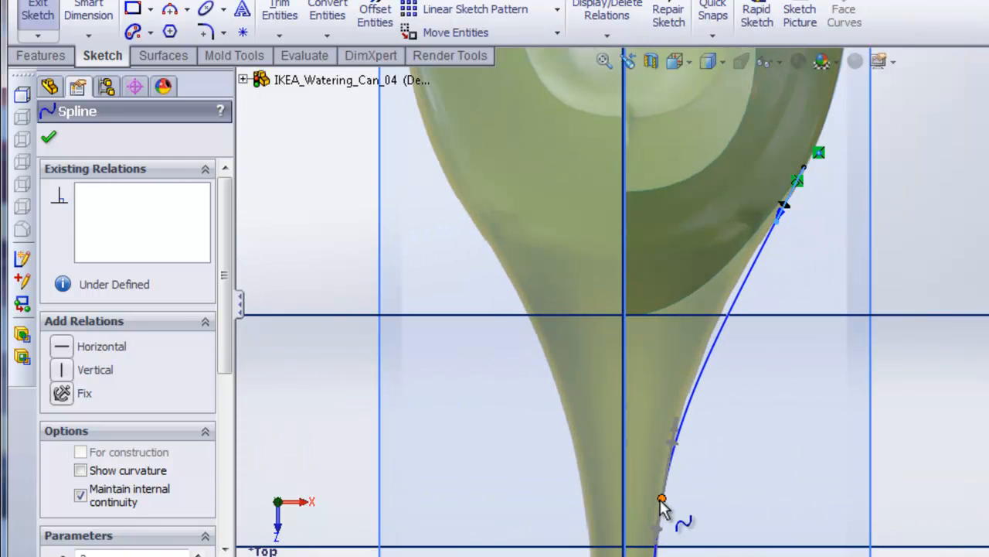
mouse_move(662, 498)
mouse_down()
mouse_move(691, 348)
mouse_move(668, 402)
mouse_move(671, 487)
mouse_up()
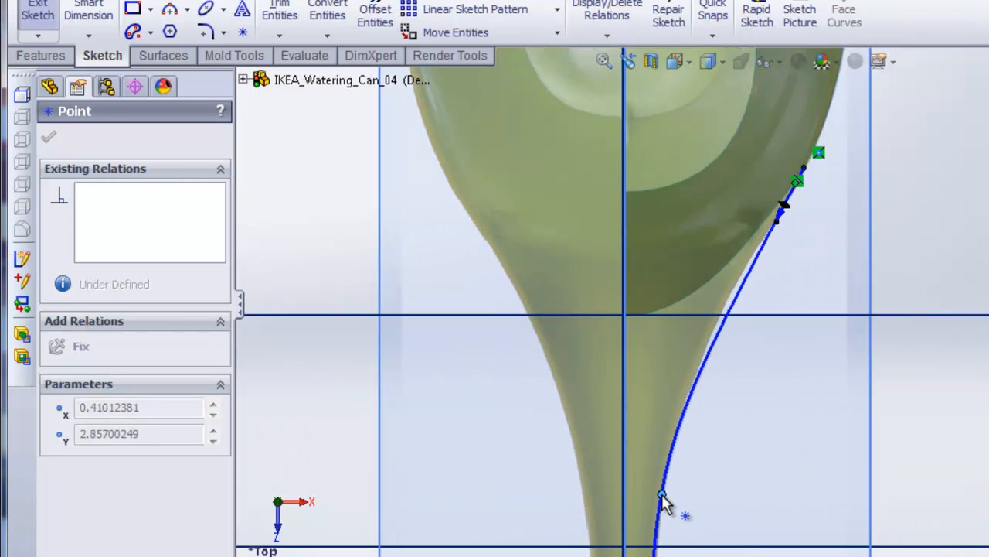
Display the spline's control polygon and move its two upper interior control points to about (1.35, 5.25) and (0.73, 4.78) inches
scroll(698, 441, up, 2)
scroll(699, 437, down, 3)
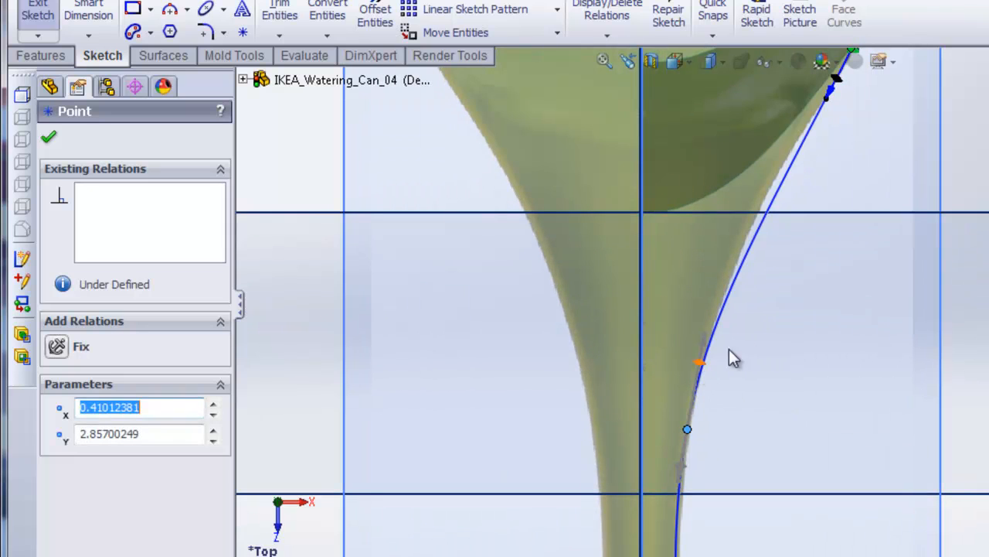
right_click(736, 272)
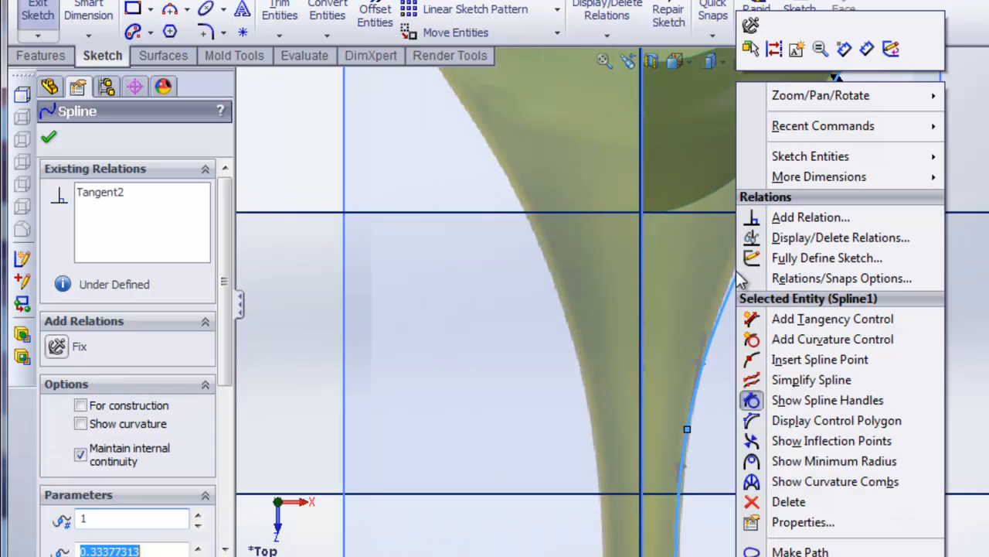
click(817, 422)
mouse_move(702, 371)
mouse_down()
mouse_move(717, 375)
mouse_move(703, 370)
mouse_up()
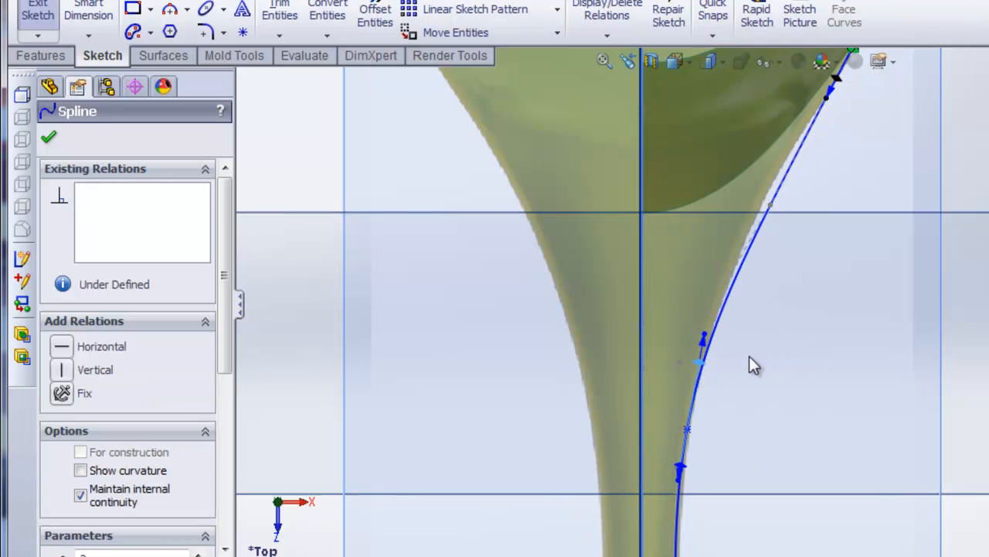
drag(772, 206, 791, 166)
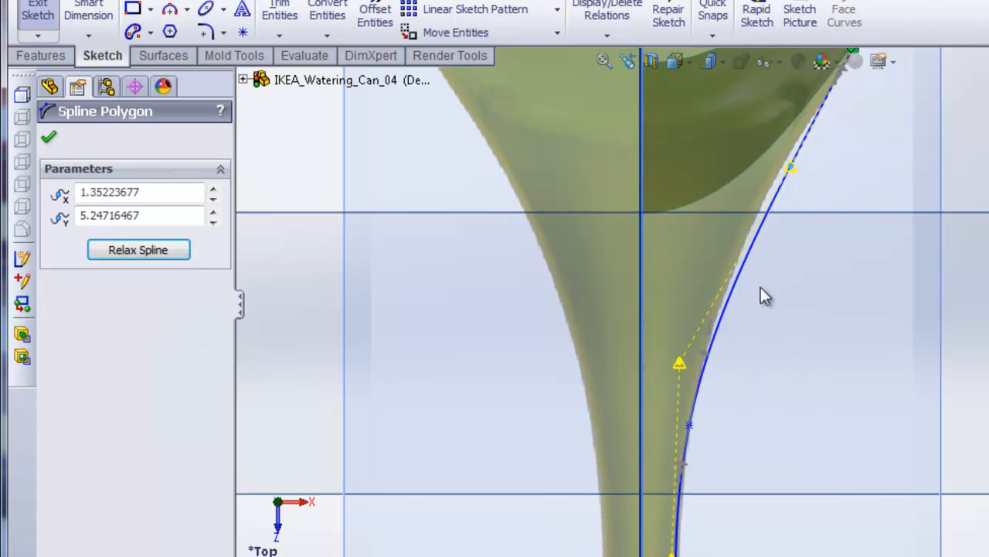
drag(687, 352, 723, 218)
scroll(746, 325, up, 3)
scroll(742, 413, down, 3)
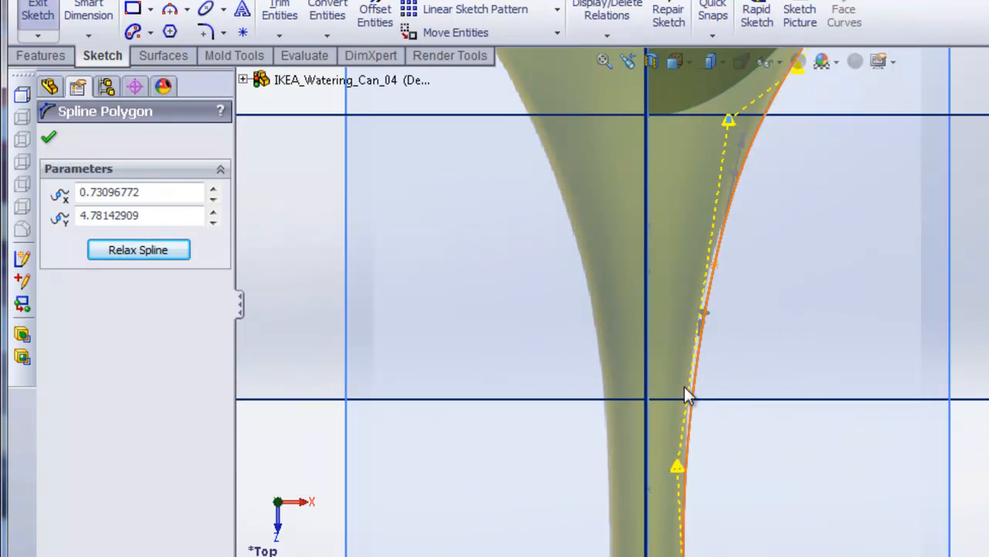
Move the lower control point to about (0.30, 2.11) and the one above it to about (0.75, 4.71) inches, and exit the sketch
drag(675, 468, 684, 421)
scroll(768, 320, up, 2)
scroll(735, 282, down, 5)
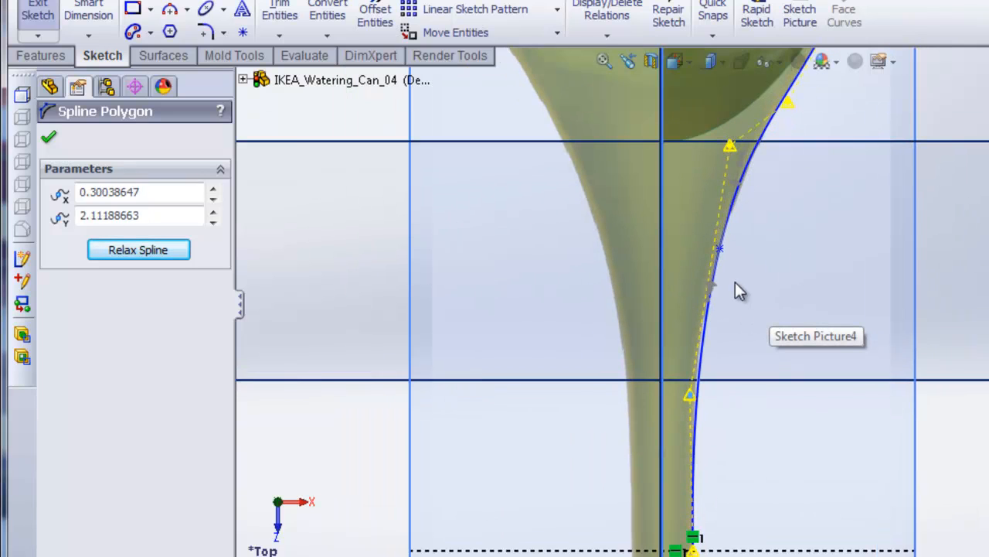
scroll(745, 207, down, 2)
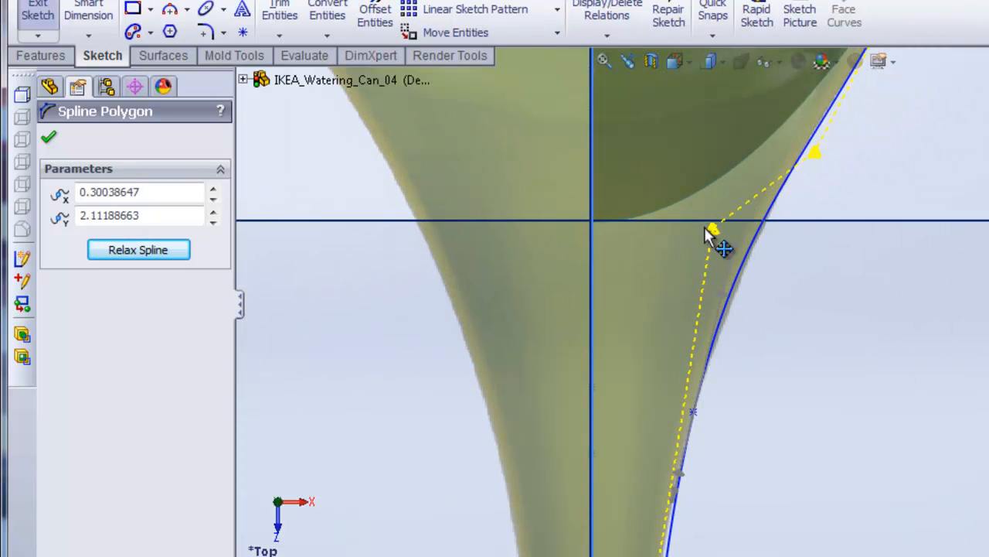
drag(717, 237, 716, 241)
scroll(807, 381, up, 3)
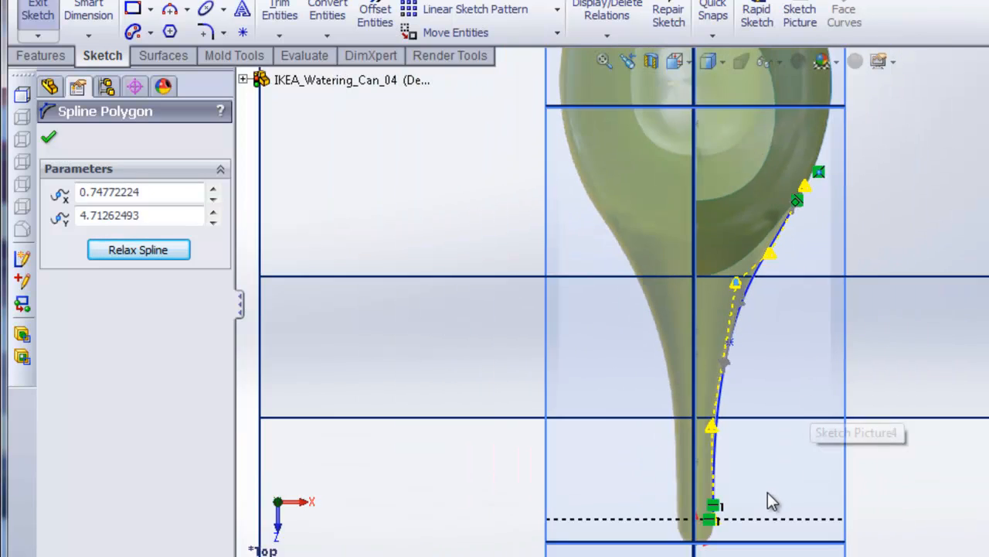
scroll(742, 492, down, 3)
scroll(700, 495, up, 4)
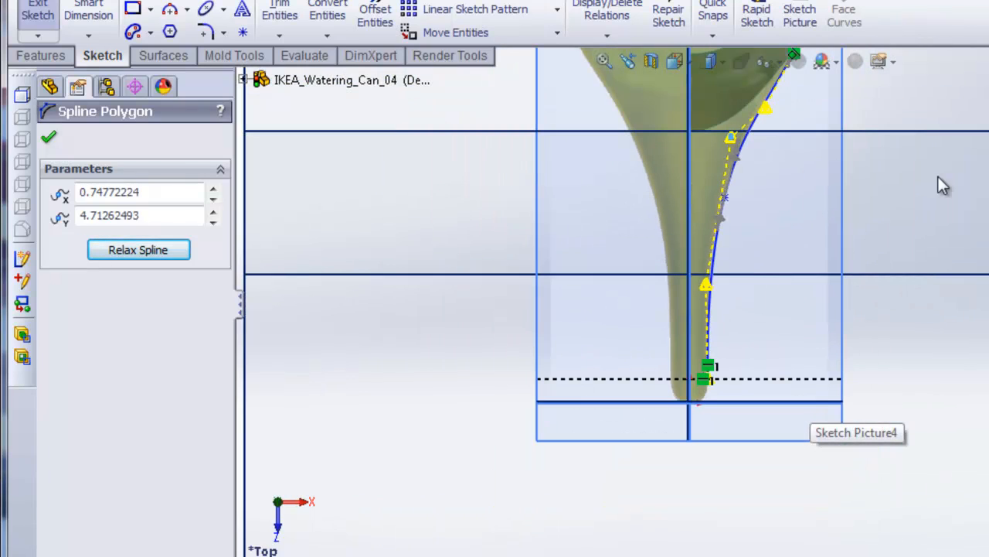
key(Escape)
key(ctrl+b)
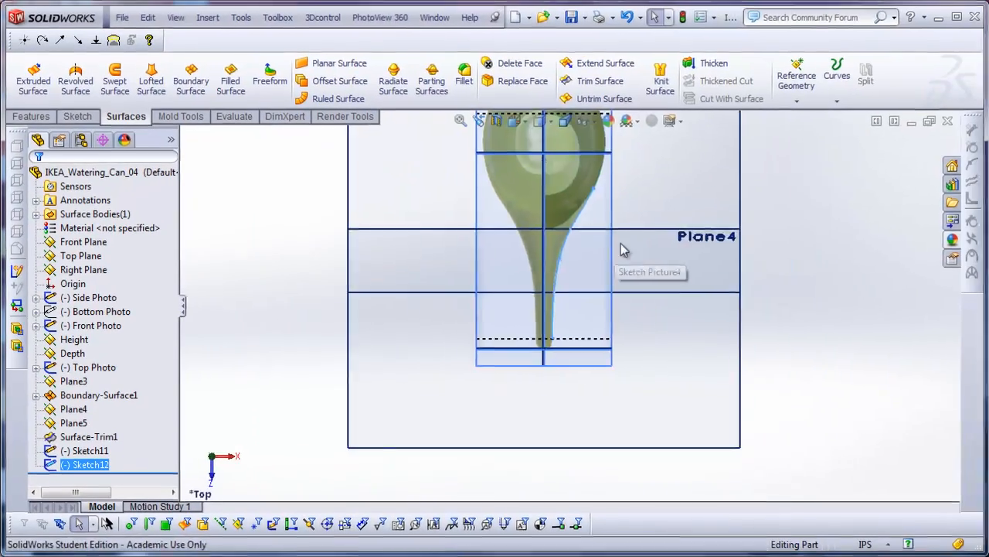
Create a Sketch on sketch projected curve from Sketch12 and the Main Spline sketch along the spout's side
middle_drag(782, 232, 682, 339)
mouse_move(545, 346)
middle_down()
mouse_move(532, 356)
mouse_move(533, 342)
middle_up()
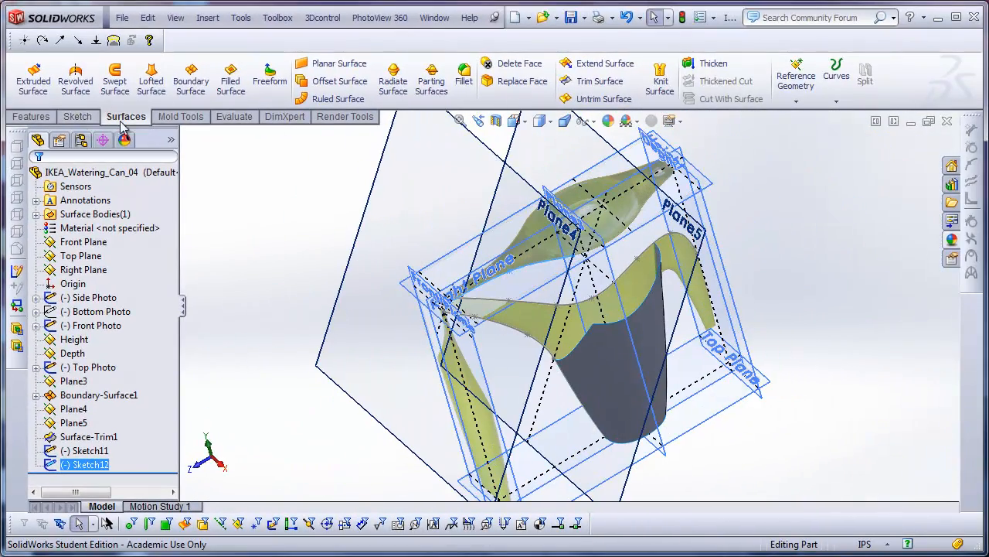
scroll(524, 277, down, 2)
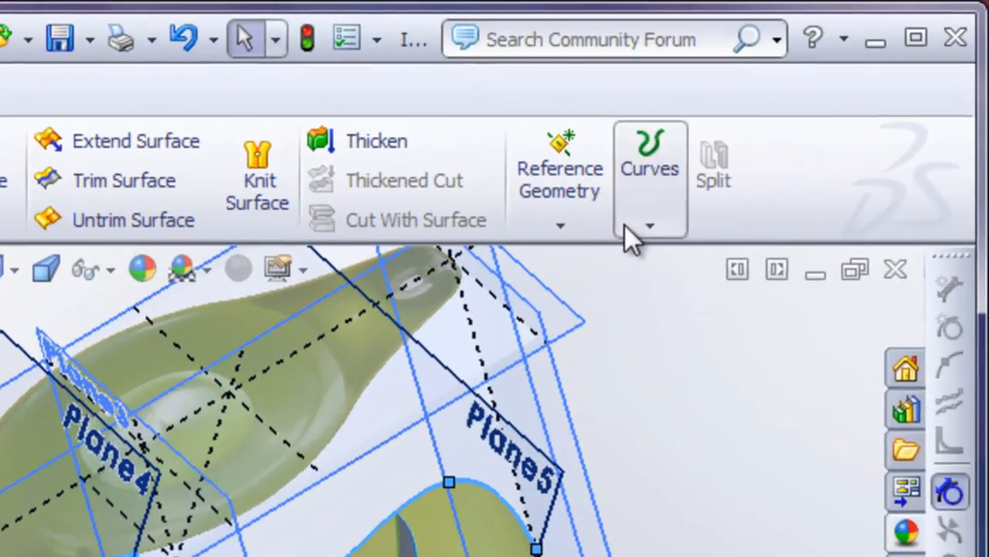
click(634, 225)
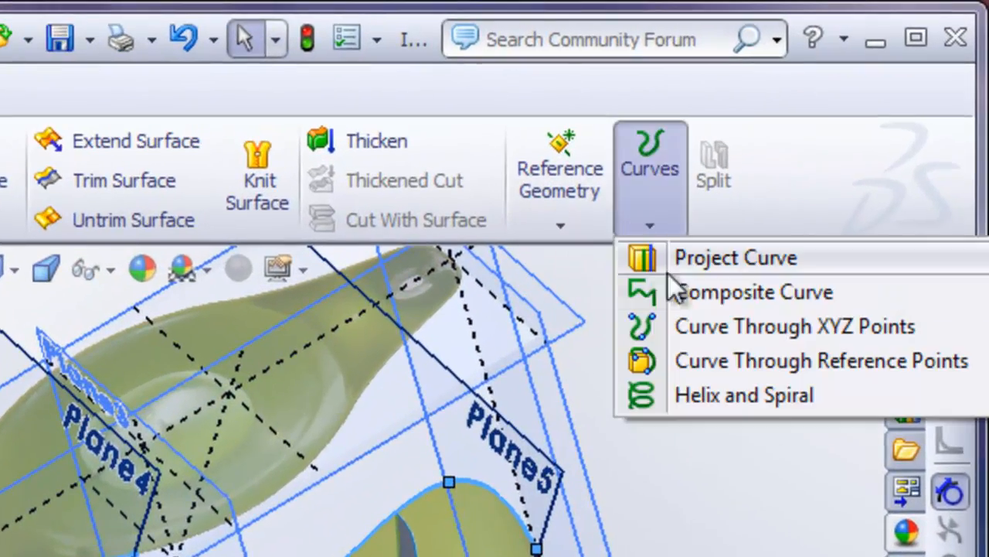
click(727, 256)
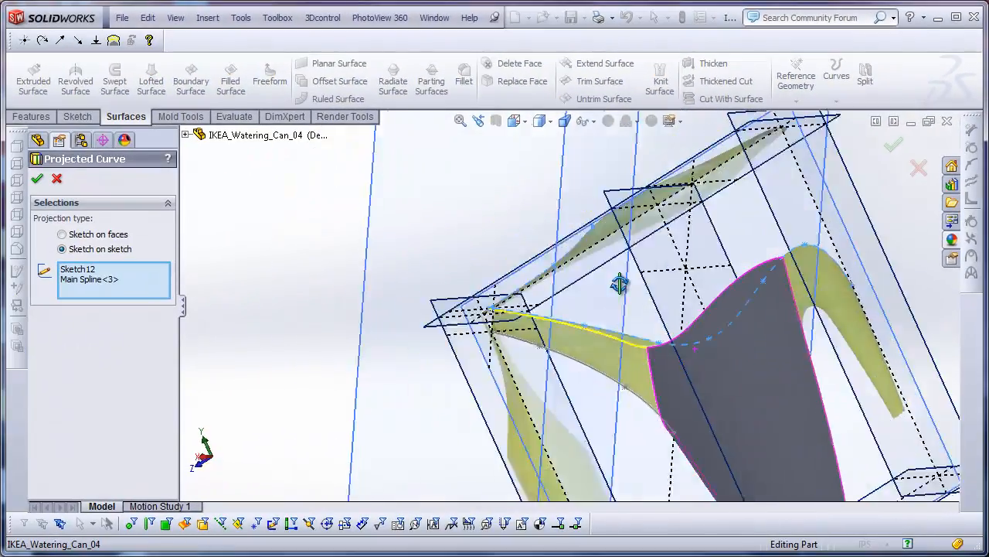
middle_drag(620, 284, 624, 364)
scroll(659, 341, down, 4)
scroll(623, 322, up, 3)
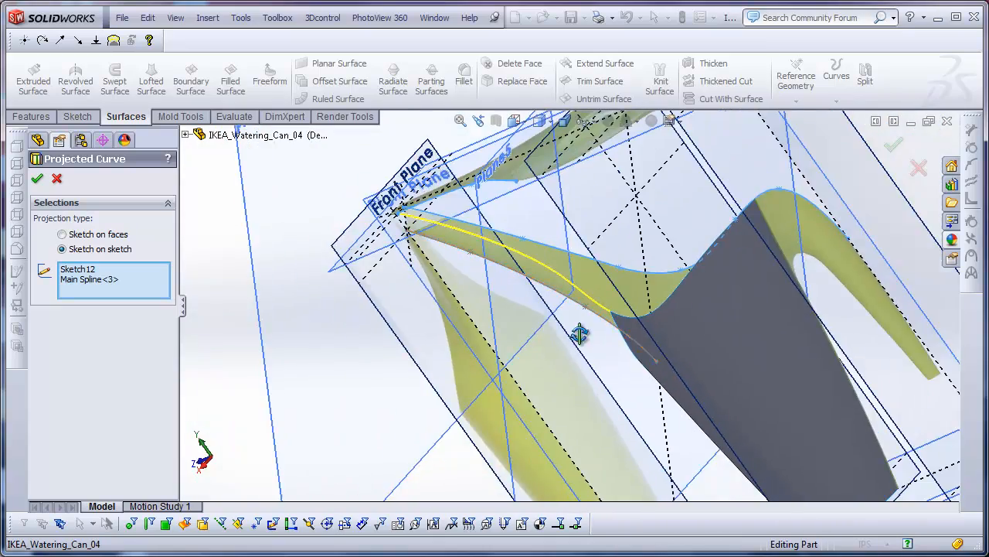
middle_drag(580, 333, 614, 370)
scroll(545, 322, down, 2)
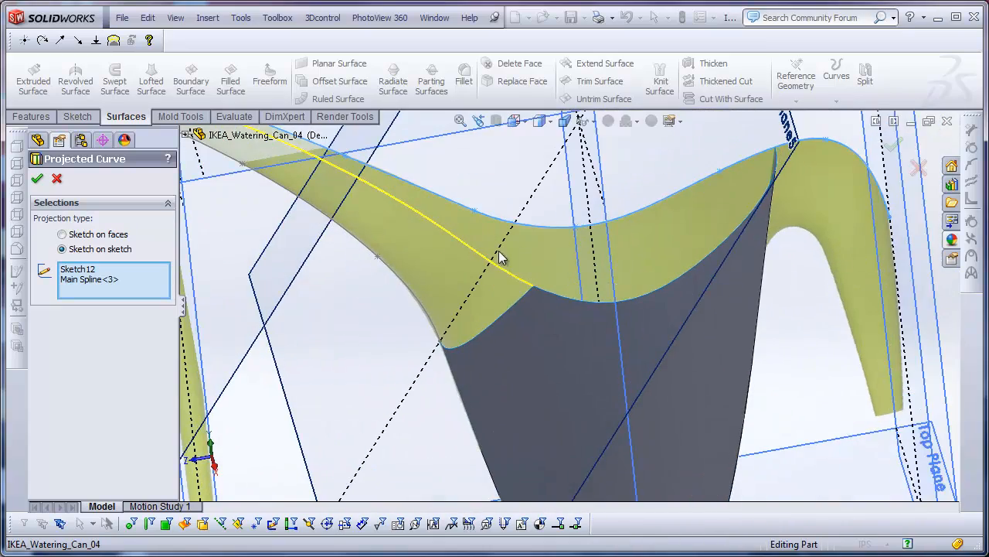
scroll(545, 347, up, 4)
middle_drag(547, 345, 585, 280)
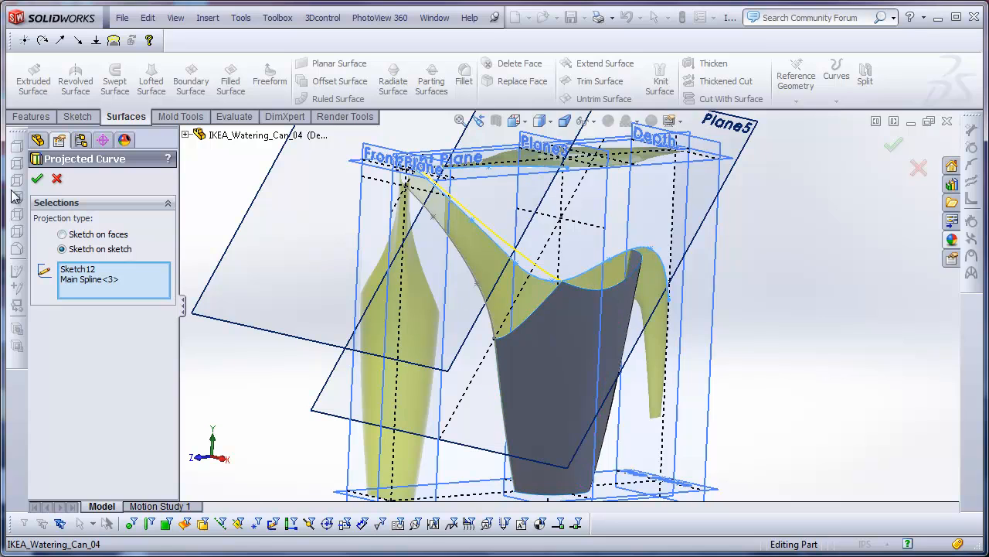
click(41, 181)
Start a sketch on Plane4 and draw a two-point spline from the spout tip's lower point to about (-1.45, 0.07) inches
scroll(477, 278, up, 3)
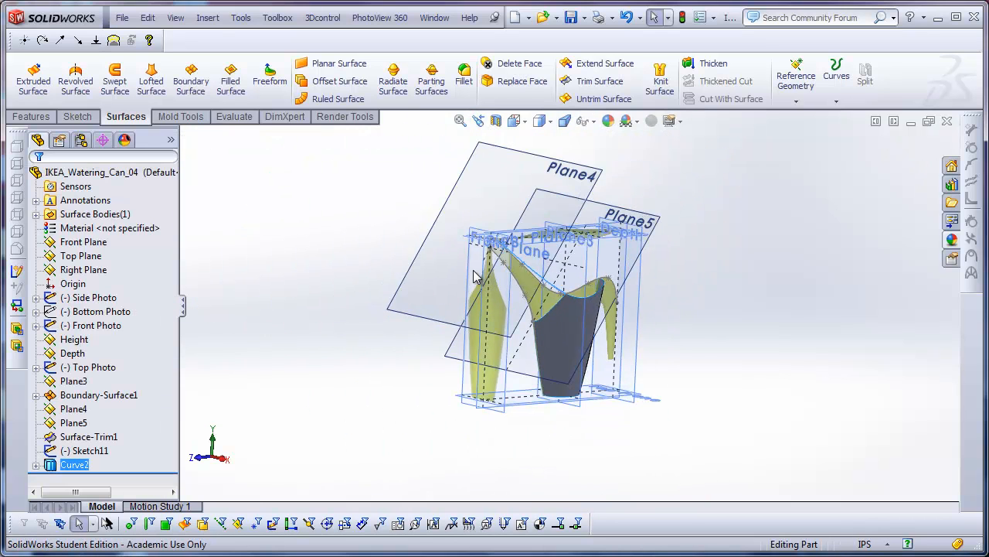
click(593, 176)
click(654, 127)
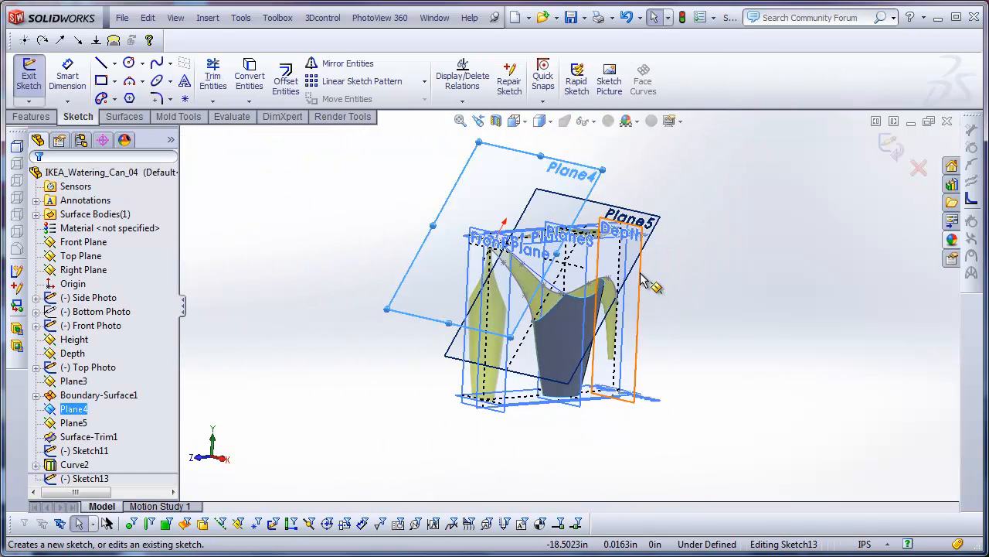
mouse_move(647, 280)
middle_down()
mouse_move(532, 270)
mouse_move(510, 255)
middle_up()
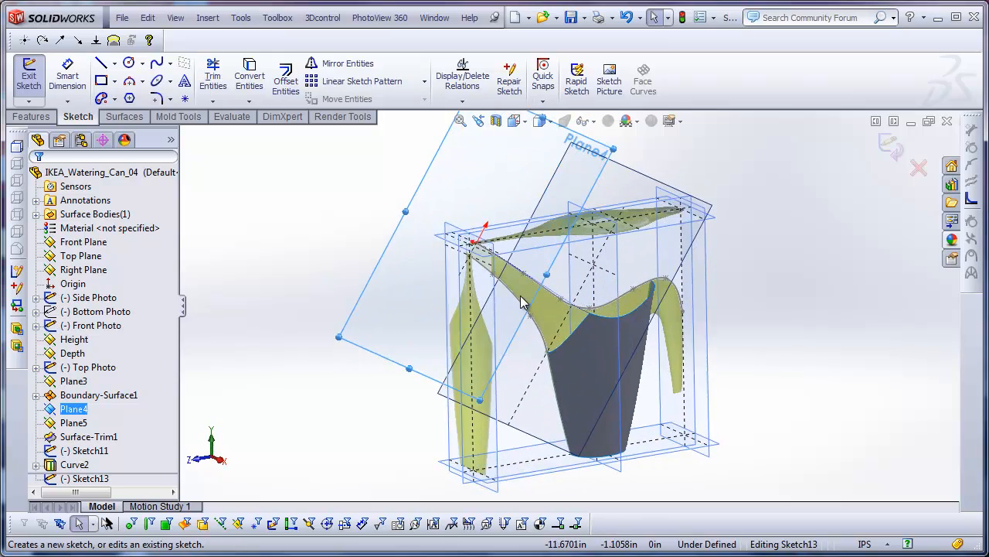
click(160, 68)
scroll(502, 238, down, 5)
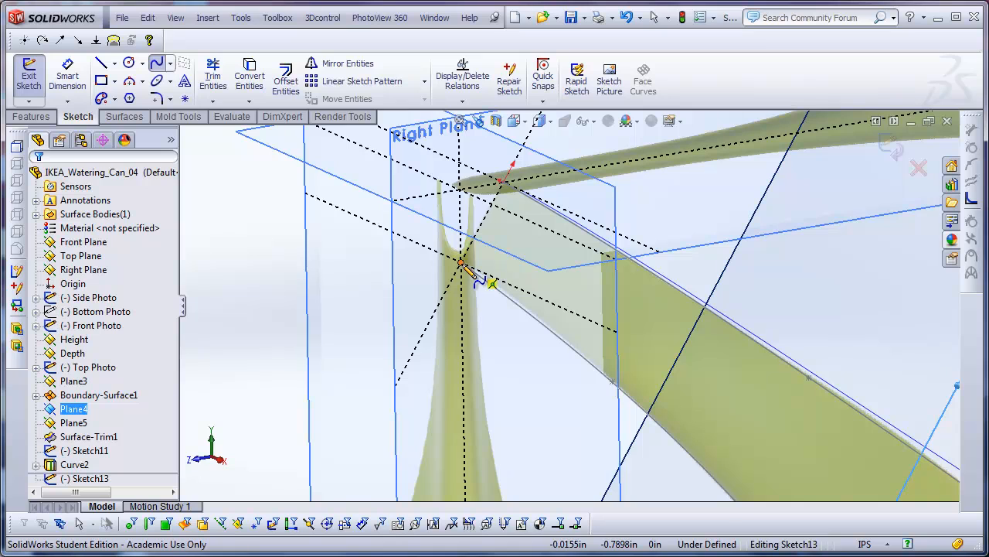
click(477, 263)
scroll(558, 256, up, 3)
click(585, 276)
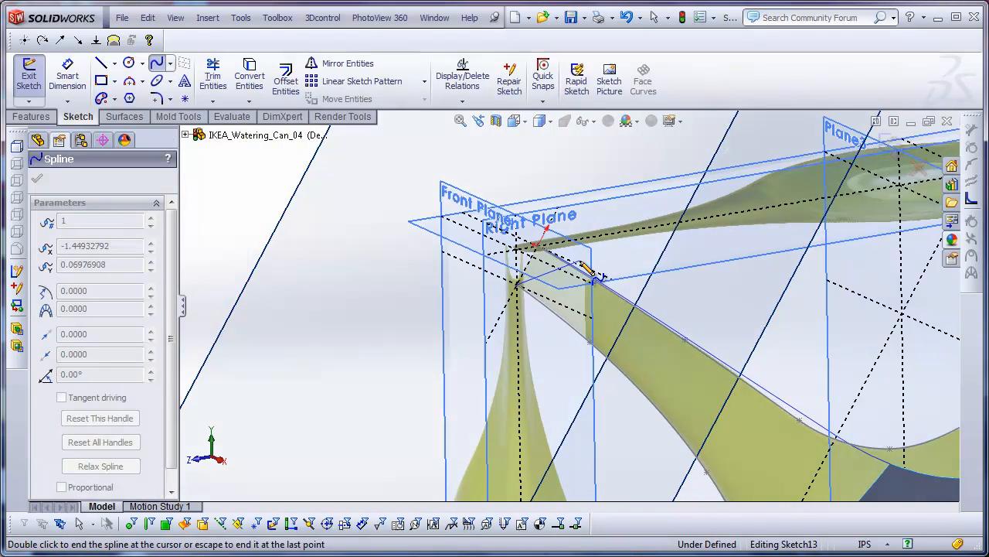
key(Escape)
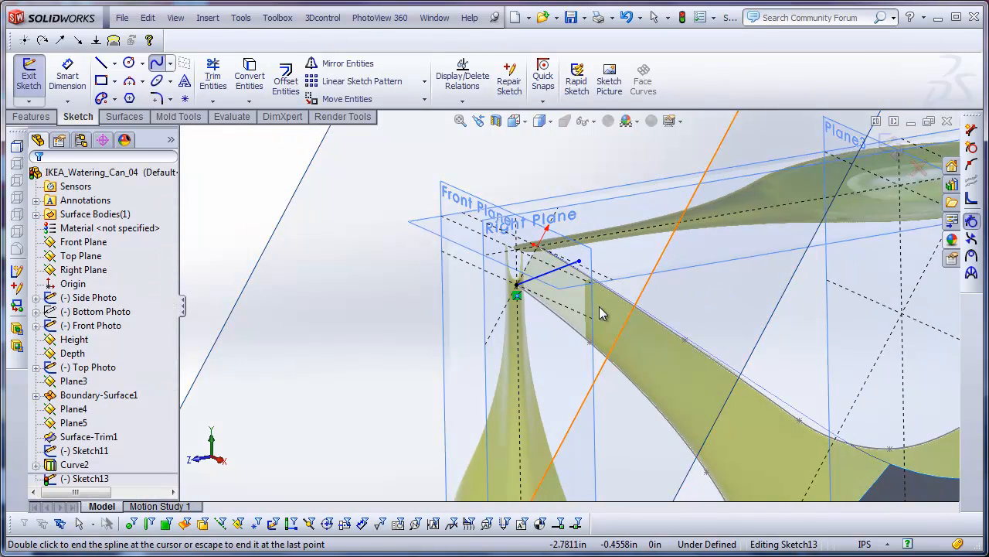
Add a Pierce relation between the spline's outer endpoint and the projected curve along the spout's side
middle_drag(572, 301, 585, 286)
scroll(545, 310, down, 2)
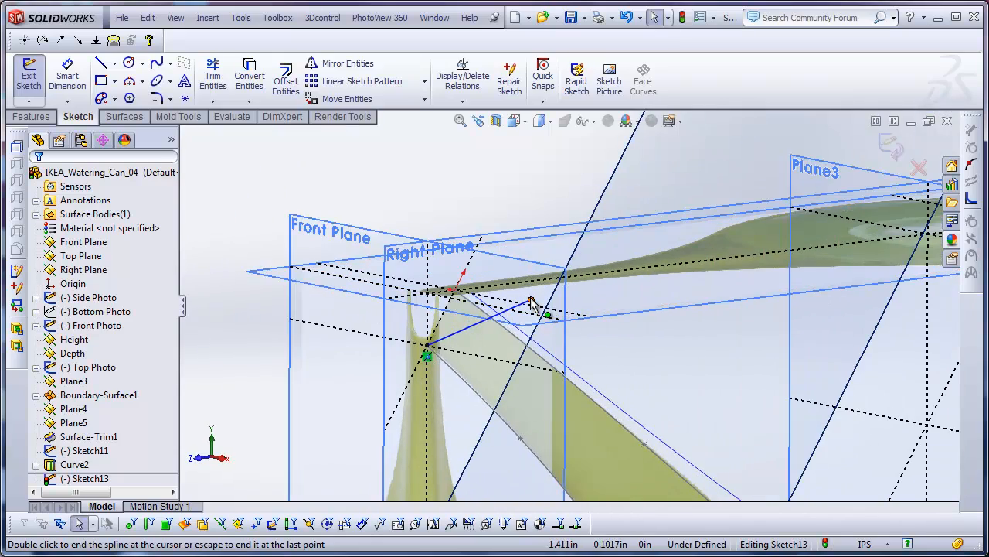
click(531, 301)
scroll(673, 378, up, 5)
middle_drag(638, 347, 611, 348)
scroll(605, 350, down, 2)
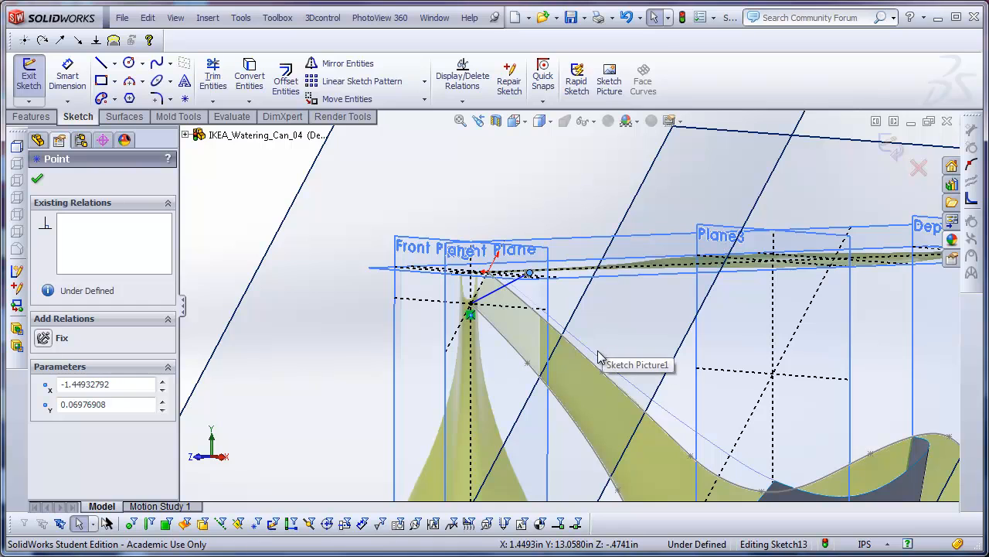
ctrl+click(601, 362)
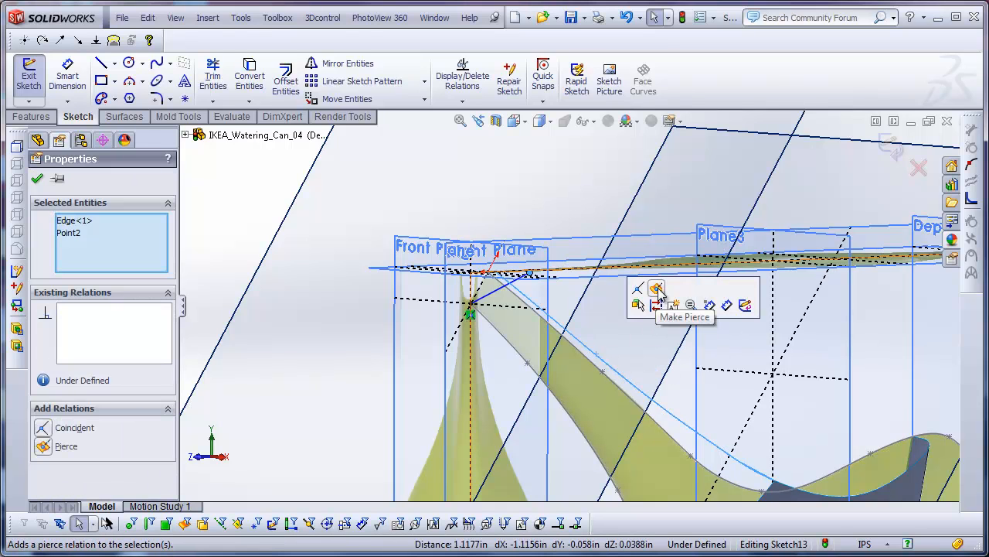
click(658, 290)
scroll(511, 300, down, 6)
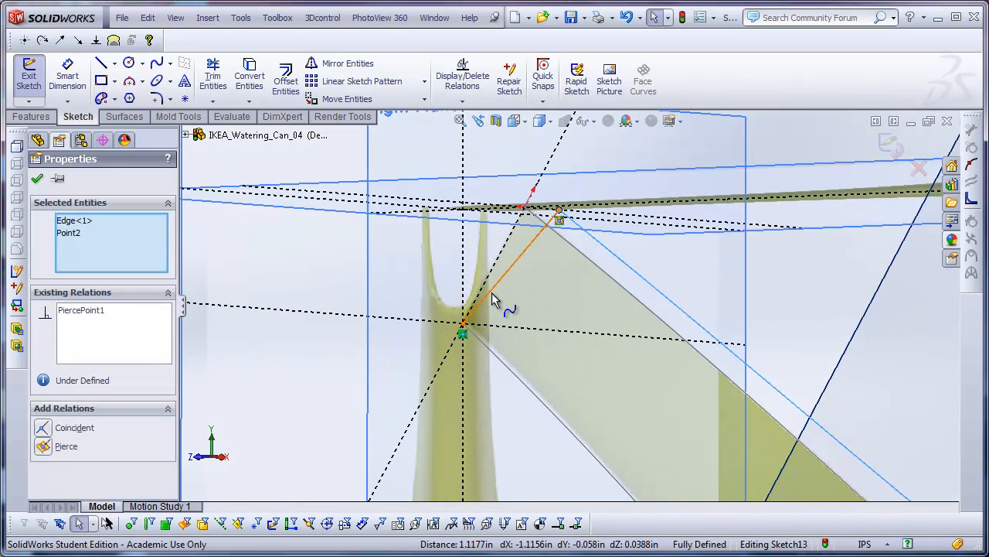
Curve the cross-section spline with its lower tangency handle and make that handle horizontal
click(492, 292)
middle_drag(492, 292, 530, 336)
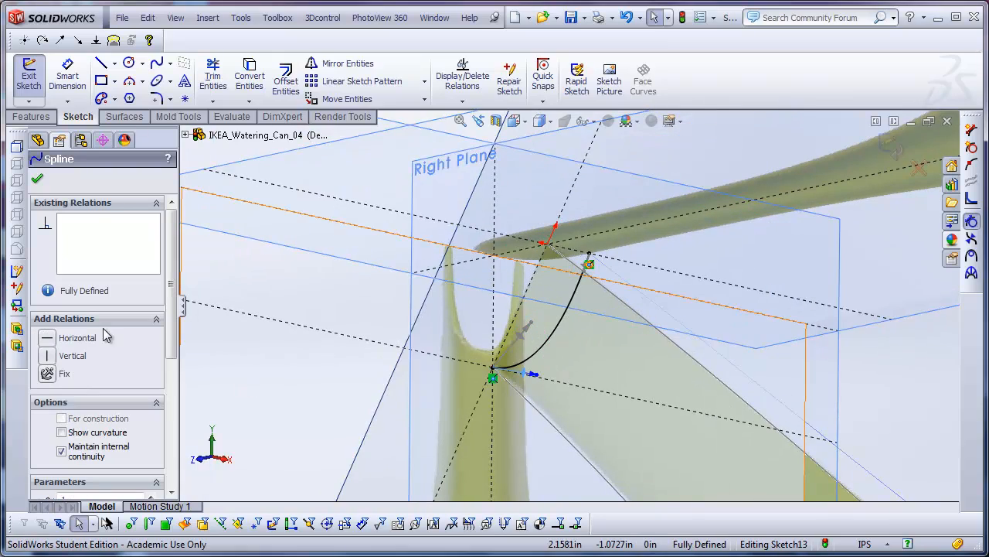
click(48, 341)
scroll(613, 386, up, 4)
middle_drag(604, 369, 616, 378)
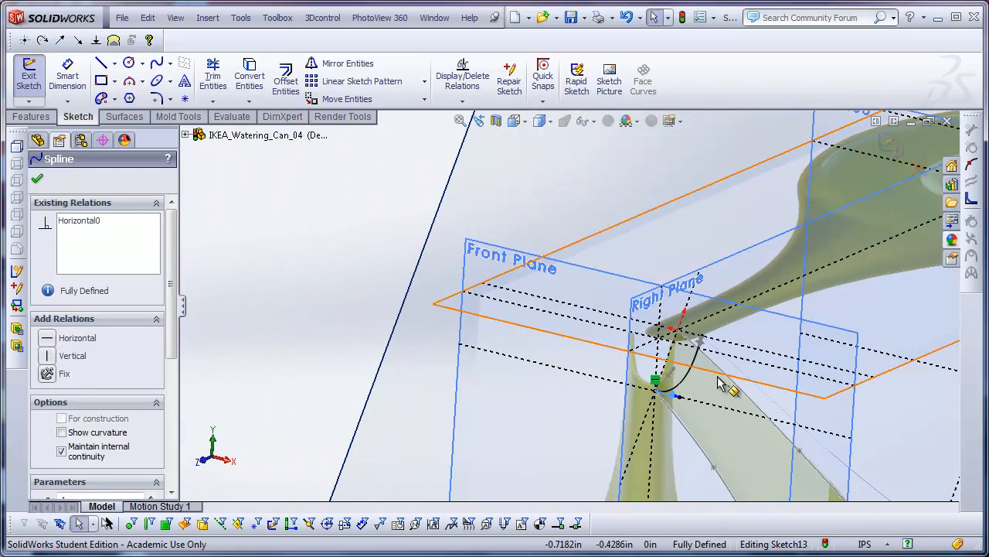
Examine the cross-section spline against the spout tip in the reference photos
scroll(669, 396, down, 4)
scroll(667, 392, up, 4)
scroll(653, 348, down, 4)
scroll(630, 294, up, 2)
scroll(635, 303, down, 2)
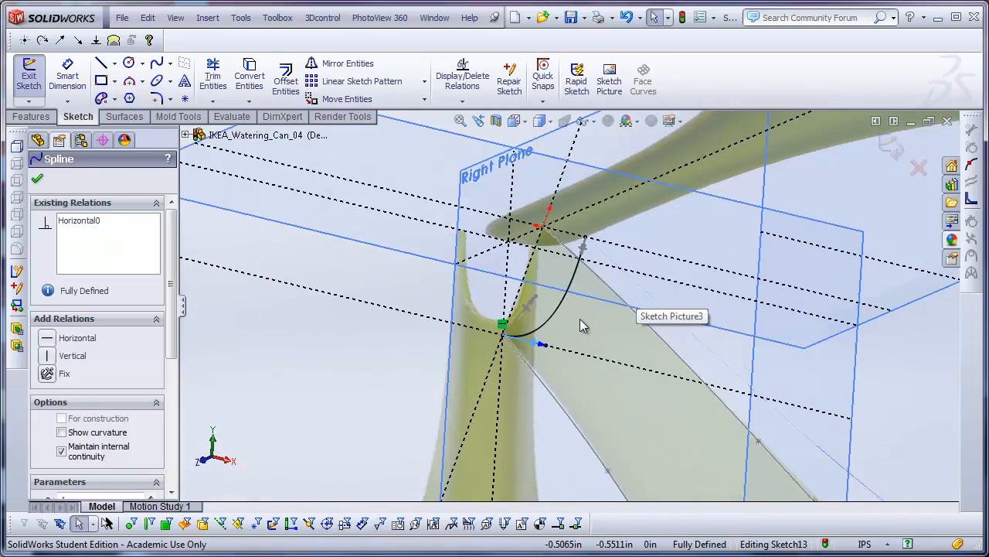
scroll(587, 328, up, 4)
scroll(704, 399, up, 3)
middle_drag(700, 393, 616, 379)
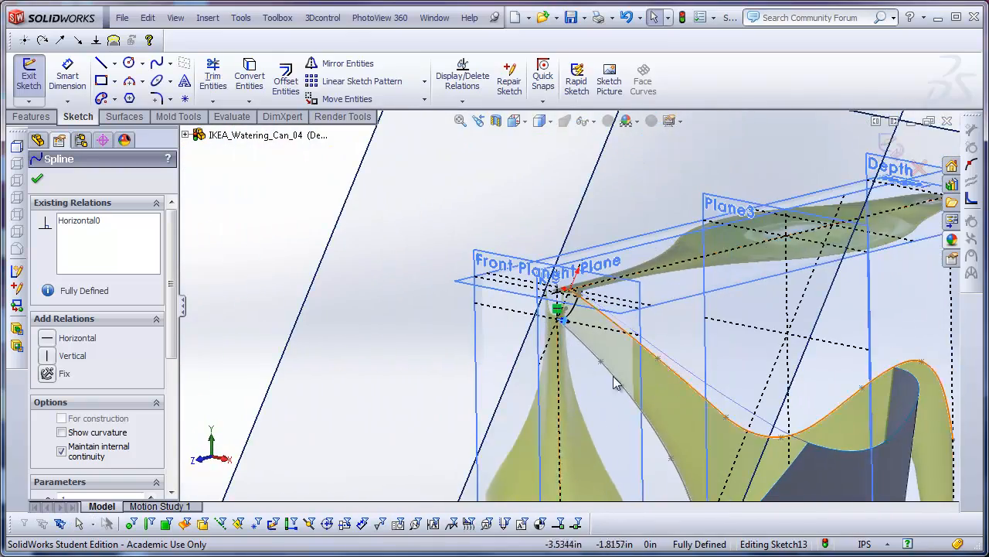
Add a Pierce relation between the cross-section spline's lower endpoint and the Sketch11 spline, and exit the sketch
scroll(587, 337, down, 3)
click(563, 337)
scroll(547, 295, down, 3)
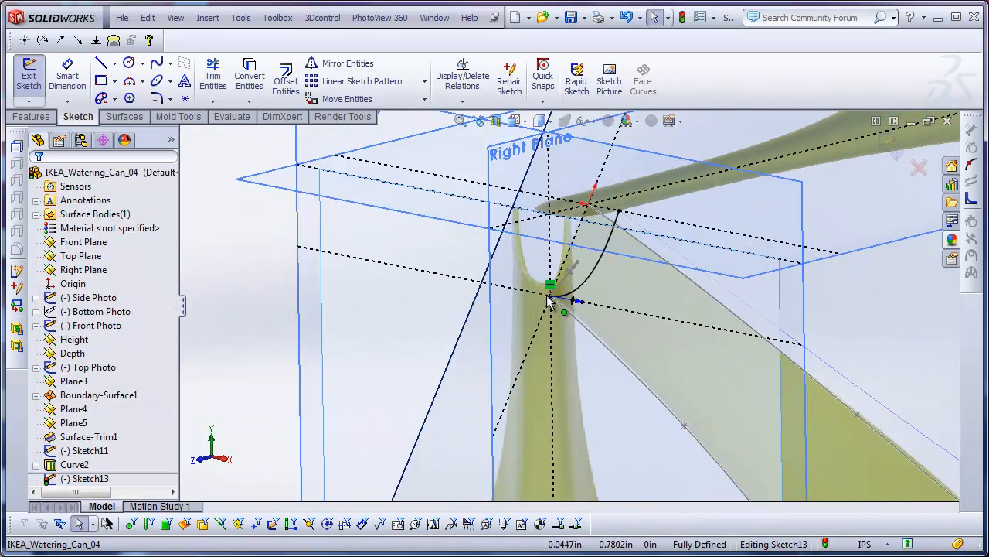
click(551, 295)
ctrl+click(579, 324)
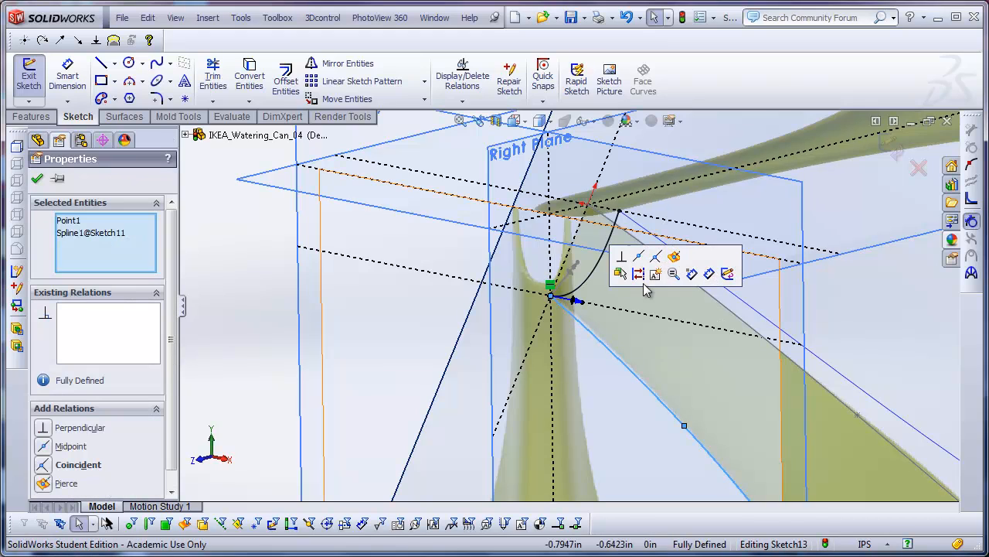
click(673, 260)
click(885, 147)
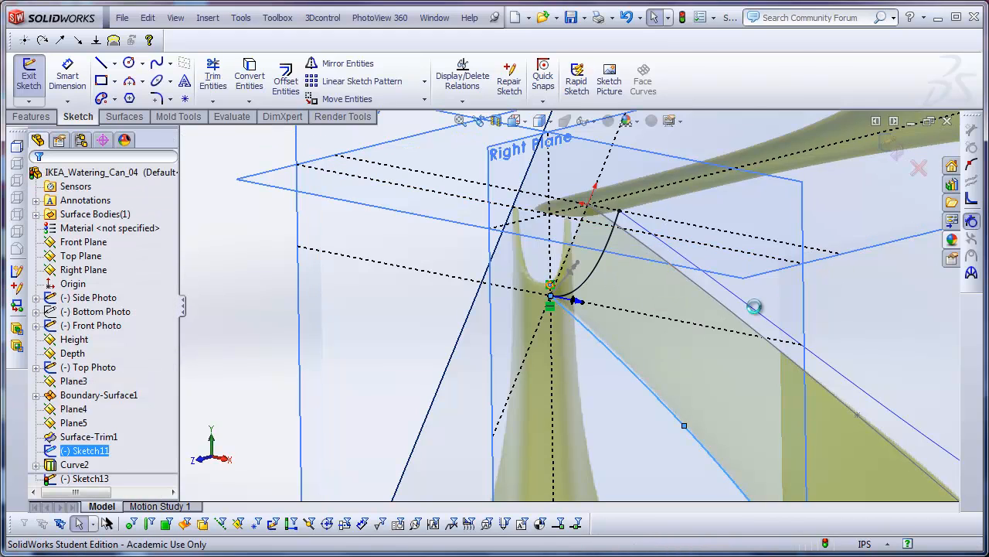
Start a Boundary Surface for the spout with Sketch11 and the projected curve Curve2 as its Direction 1 curves
scroll(730, 334, up, 5)
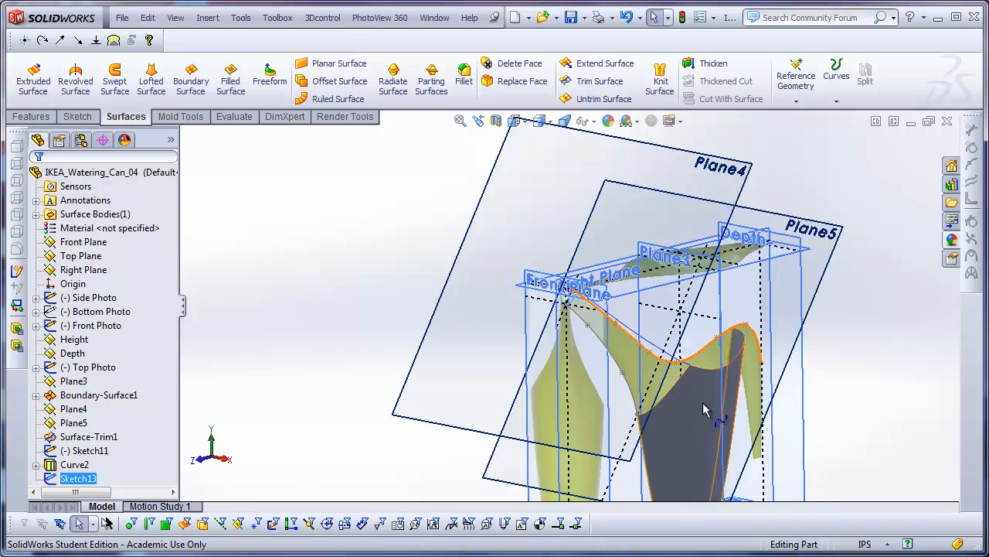
middle_drag(417, 316, 591, 359)
scroll(651, 446, up, 3)
scroll(630, 371, down, 4)
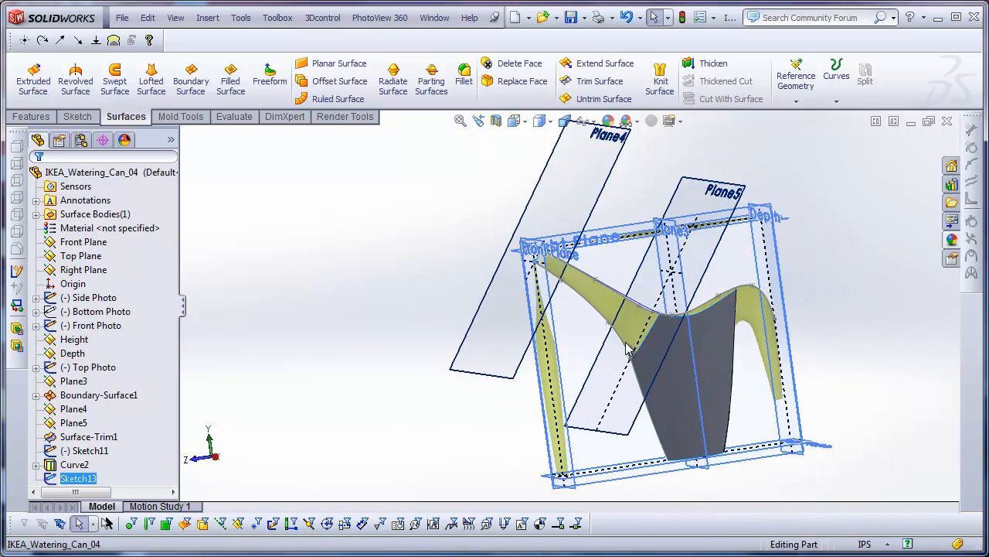
click(264, 174)
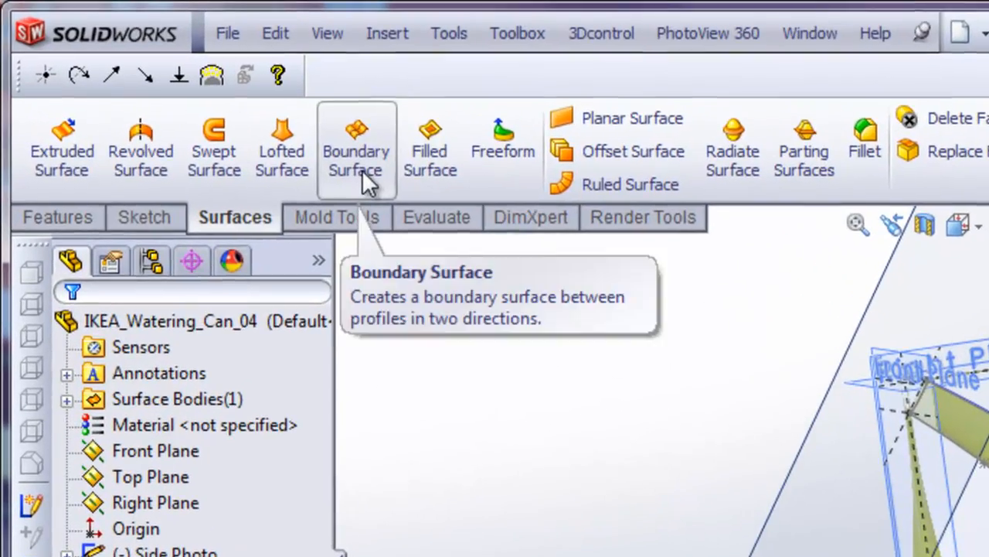
click(190, 83)
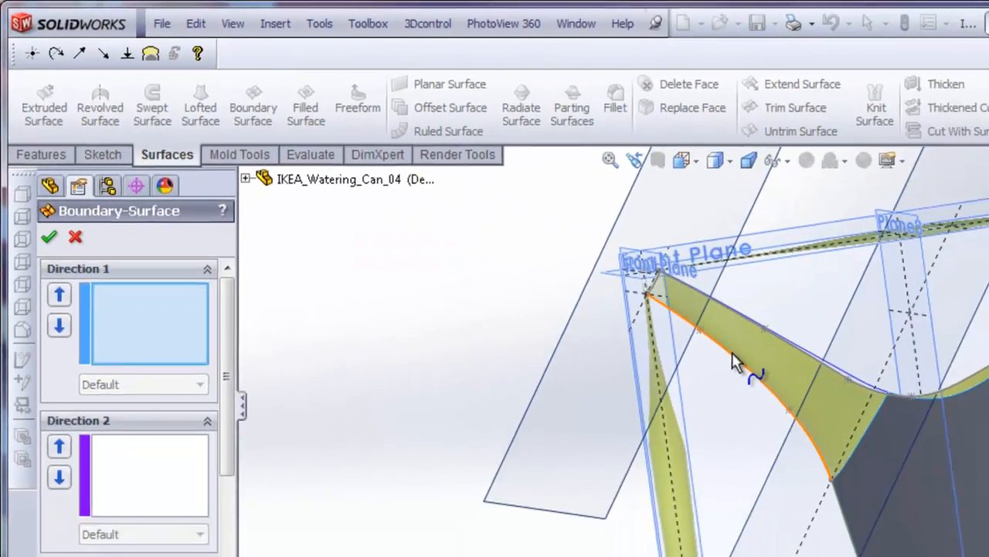
click(732, 353)
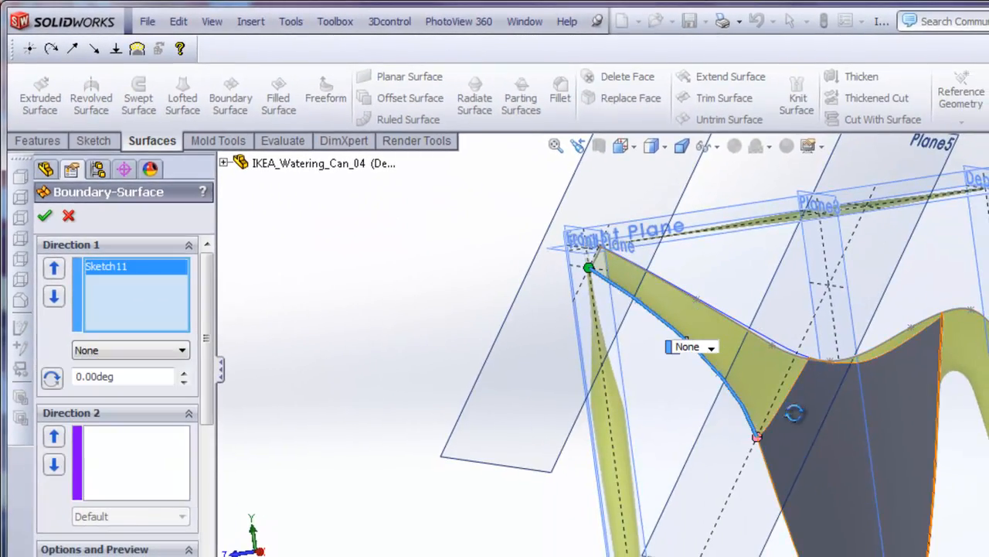
middle_drag(794, 414, 719, 297)
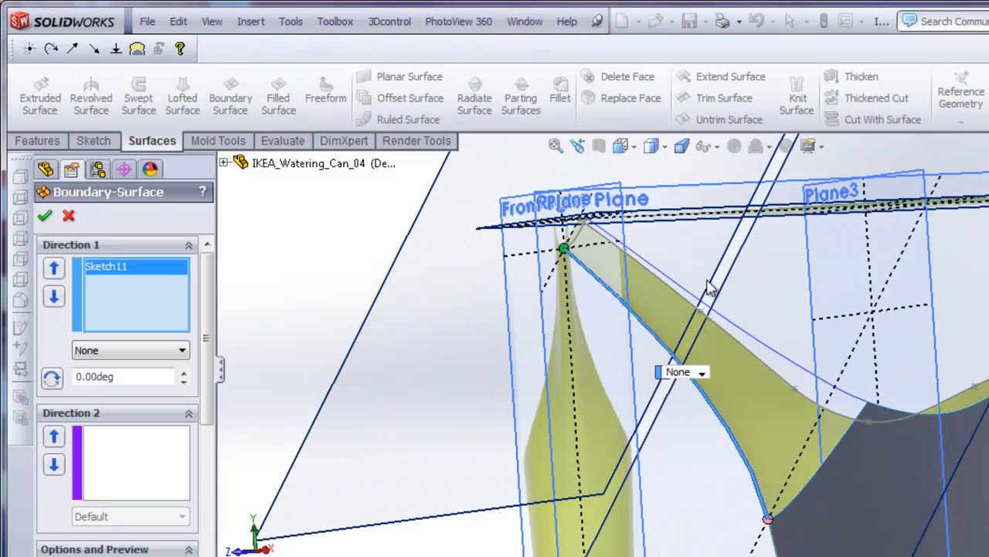
click(699, 306)
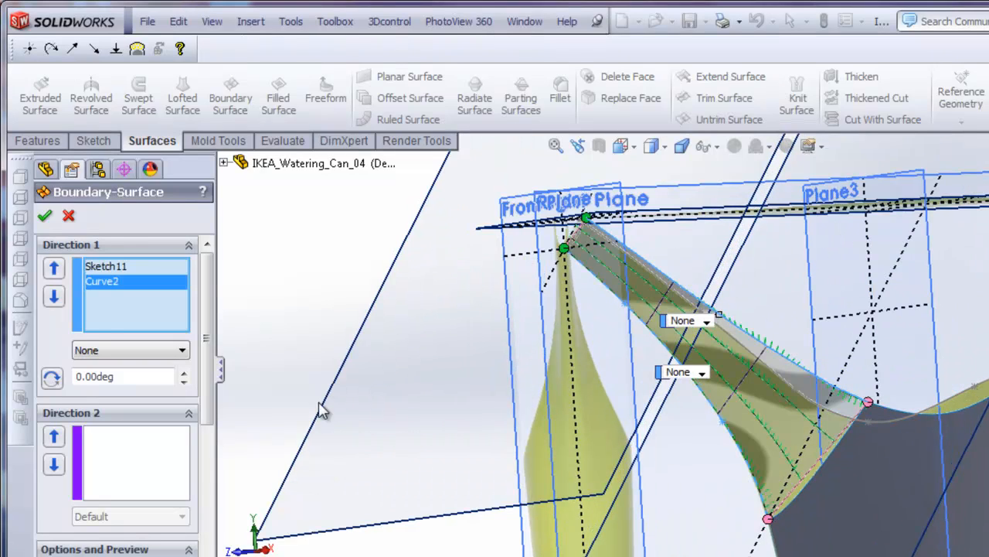
Add the can body's trimmed edge at the base of the spout as the Direction 2 curve
click(135, 483)
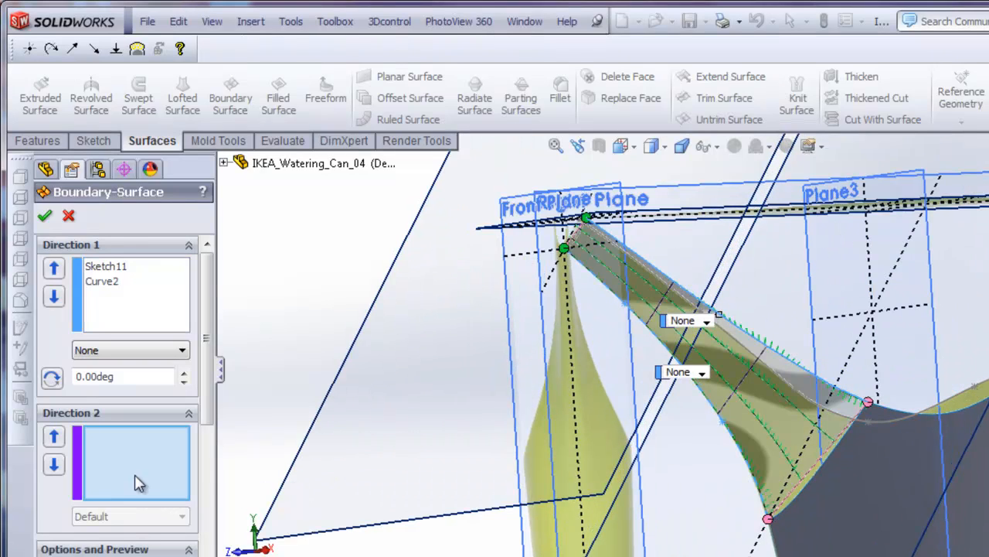
click(807, 501)
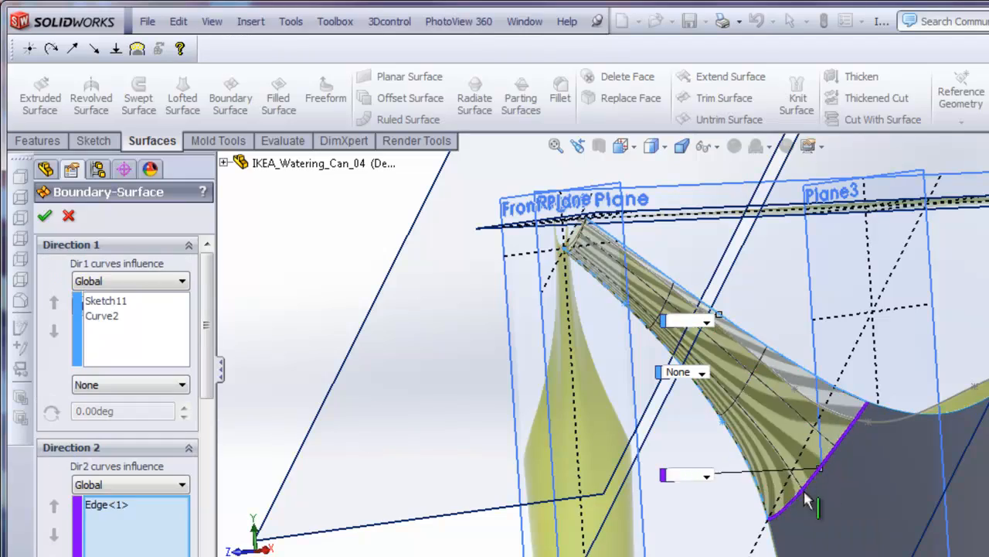
middle_drag(807, 501, 777, 463)
Set Sketch11's tangency to Normal To Profile and the body edge's to Tangency To Face, and accept the boundary surface
scroll(775, 469, down, 4)
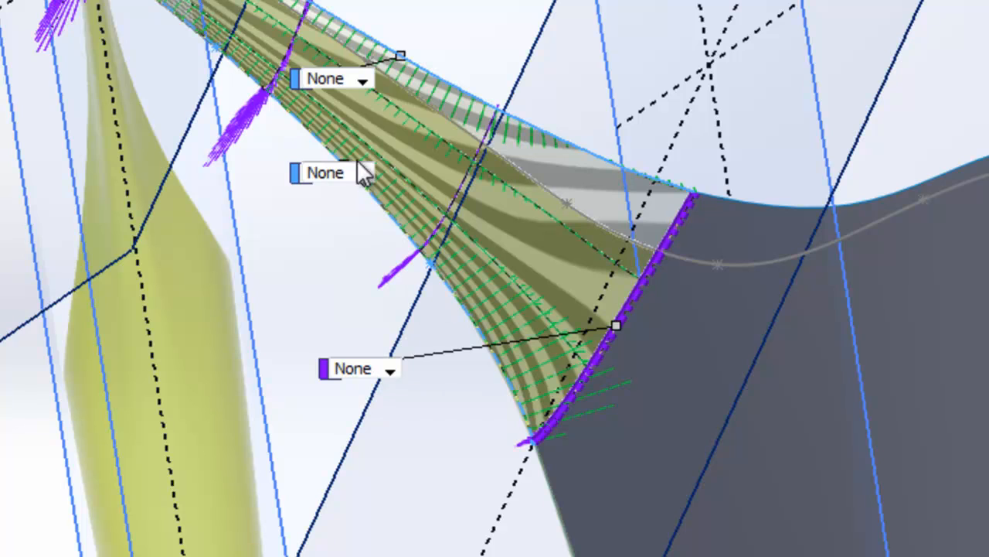
click(362, 175)
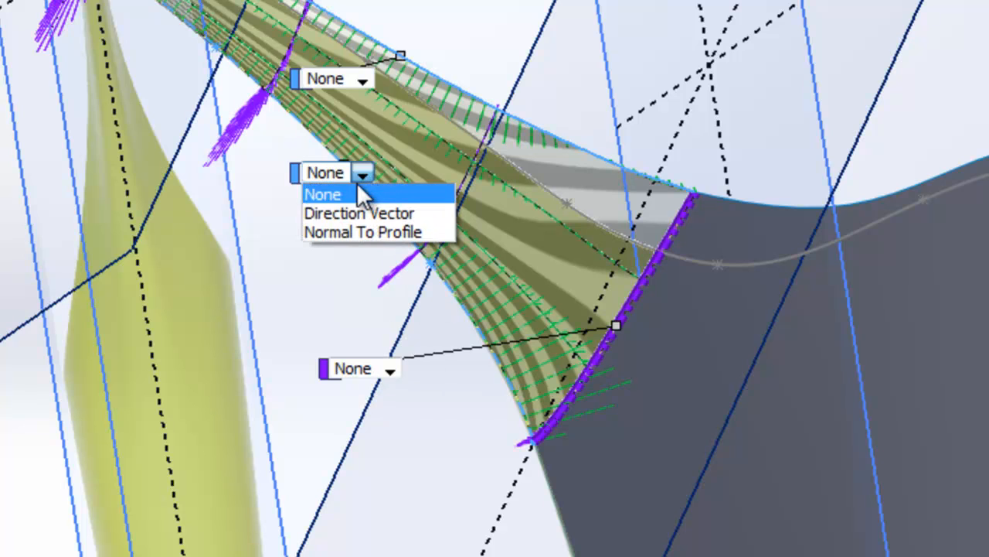
click(364, 229)
middle_drag(332, 221, 382, 271)
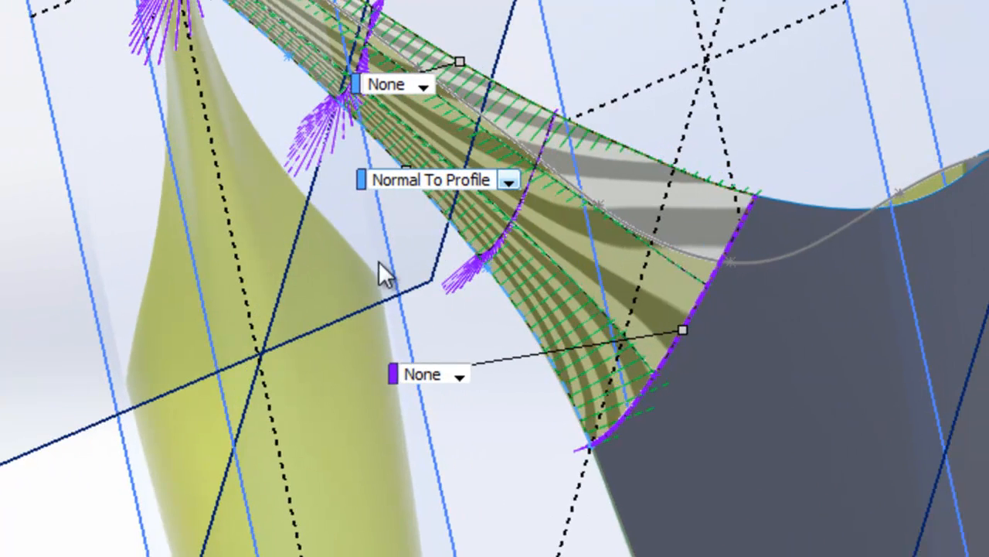
click(448, 375)
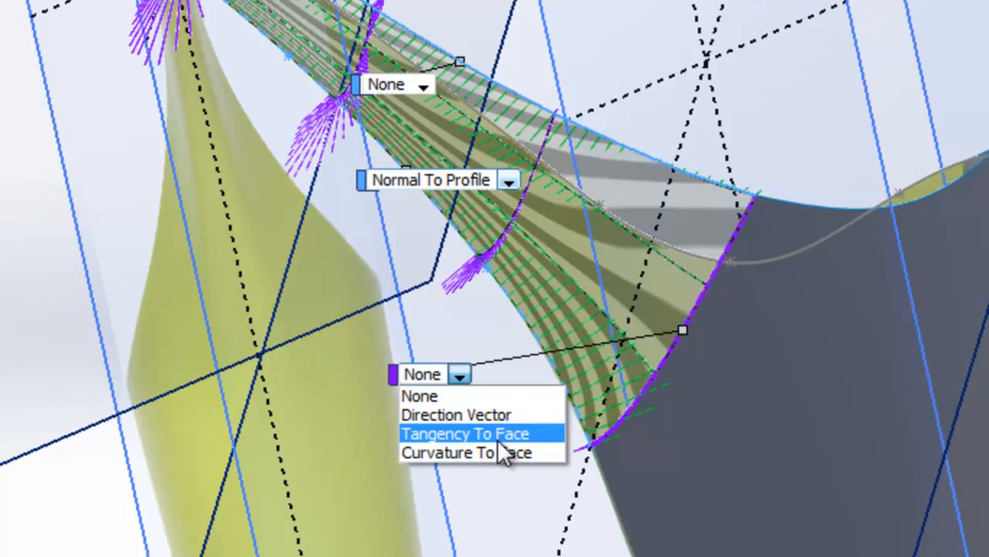
click(499, 434)
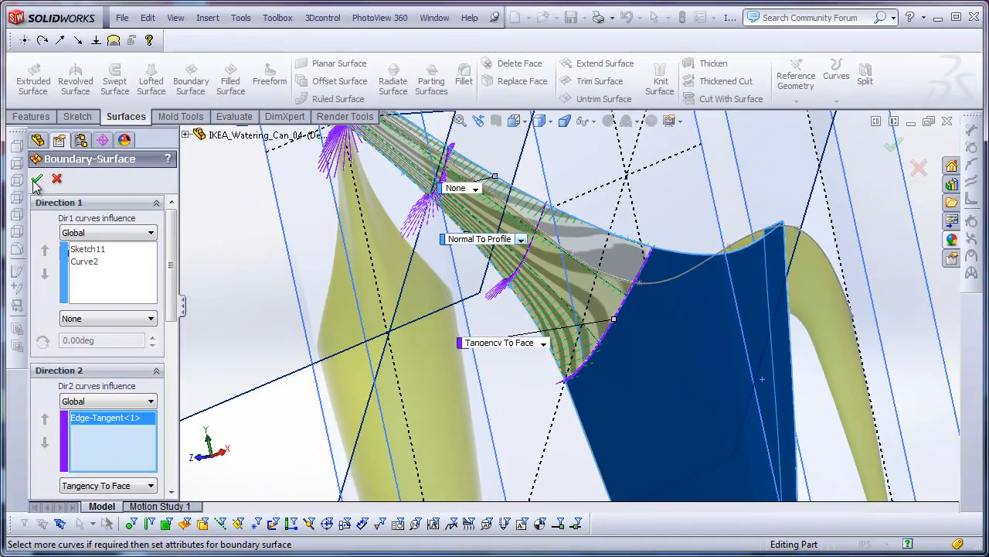
click(35, 180)
Inspect the new spout surface against the can body and switch to the Right view
scroll(648, 360, up, 3)
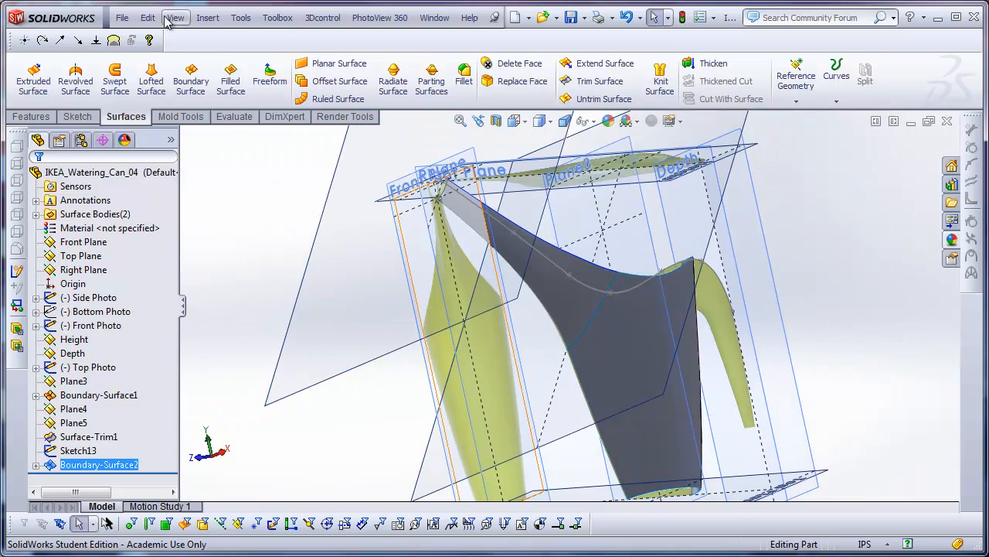
scroll(532, 245, up, 3)
middle_drag(581, 238, 560, 279)
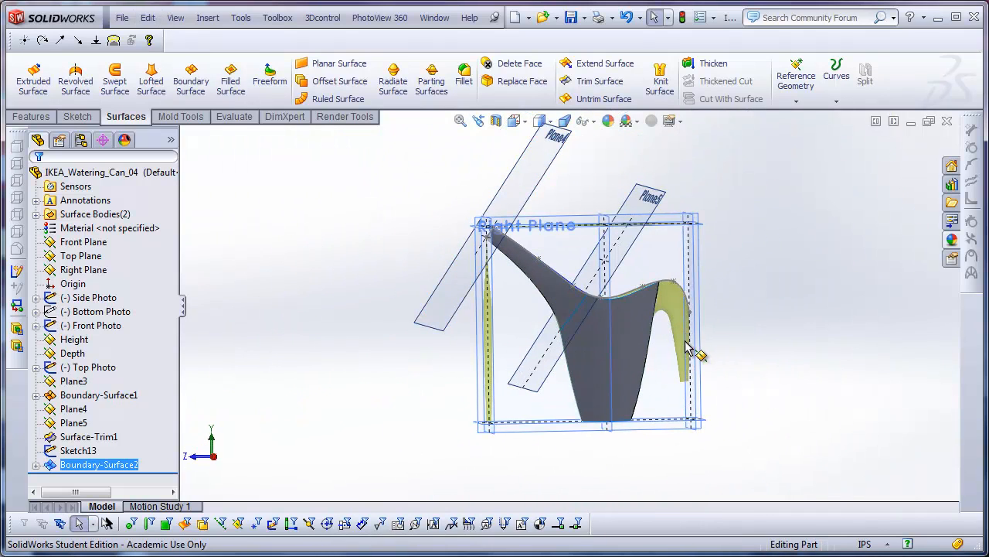
middle_drag(725, 347, 654, 308)
click(516, 130)
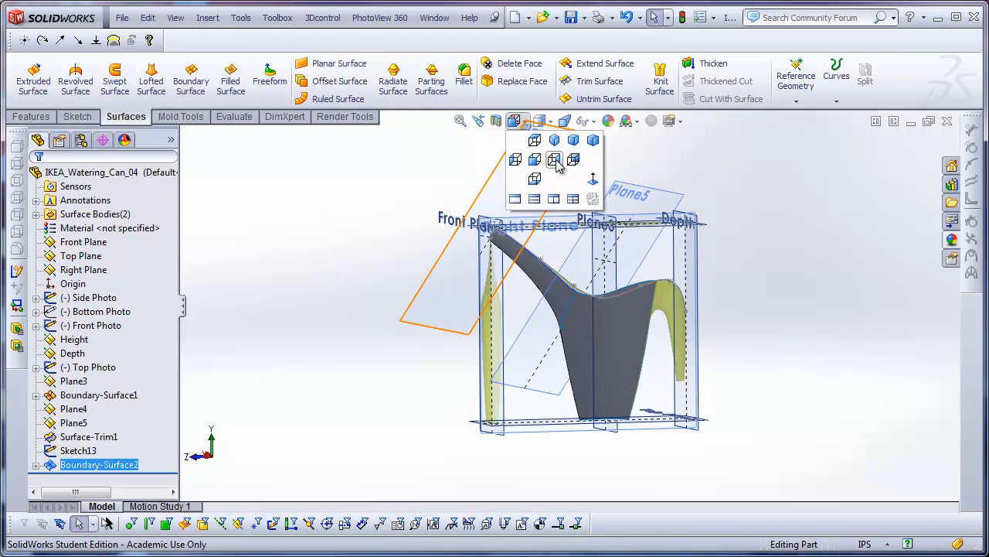
click(559, 167)
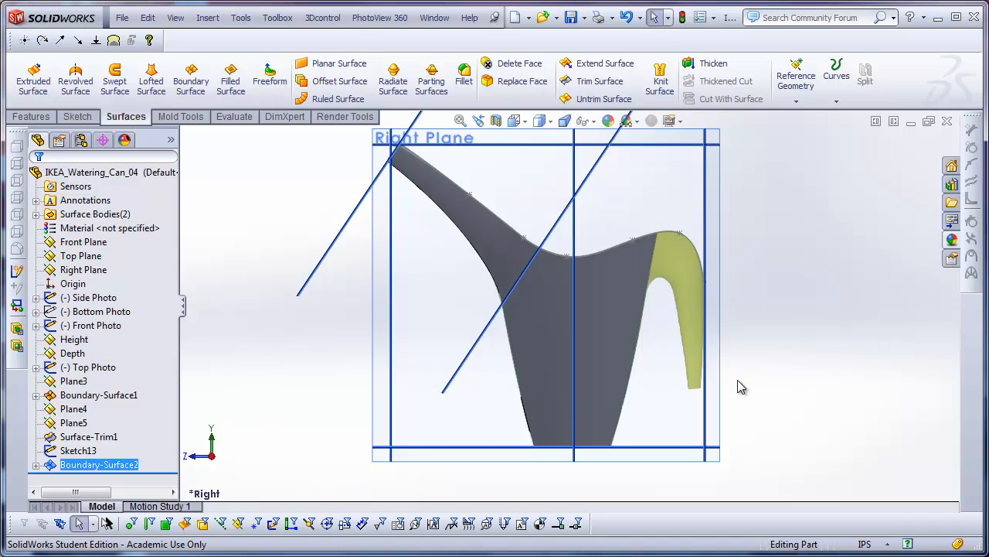
Start a sketch on the Right Plane and draw a line about 0.56 in long across the handle's lower end, aligning its endpoints with the photo
scroll(737, 379, down, 1)
scroll(354, 325, up, 2)
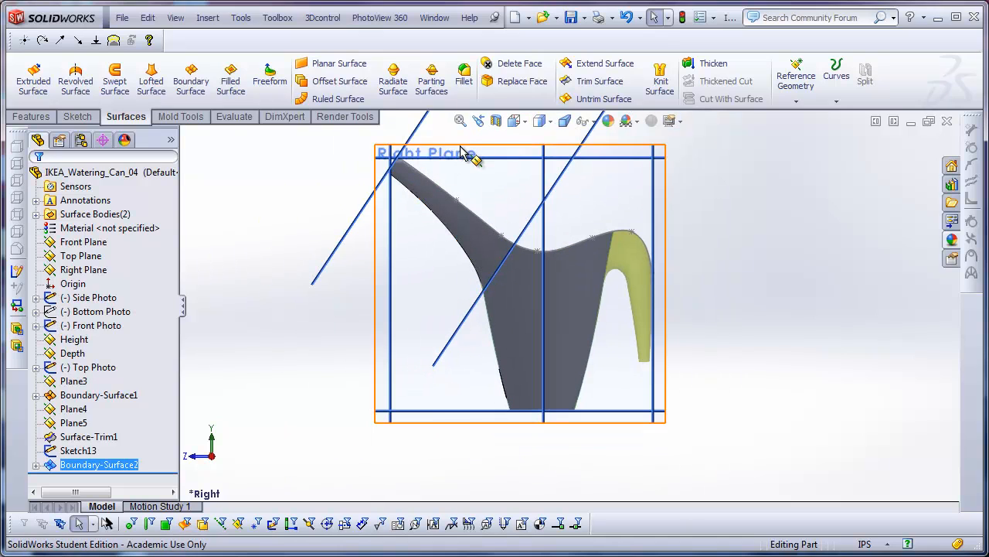
click(462, 152)
click(504, 105)
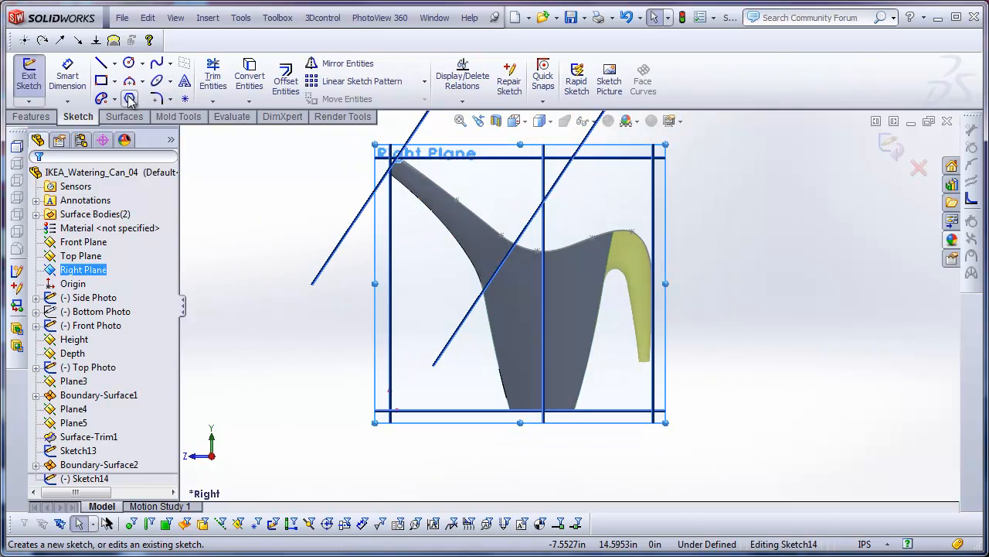
click(100, 65)
scroll(641, 413, down, 6)
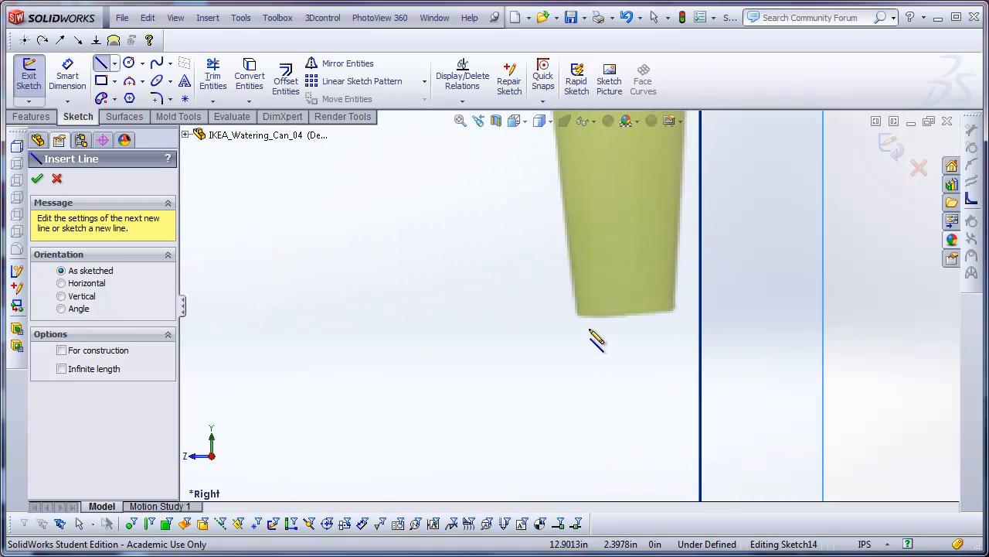
scroll(599, 330, down, 2)
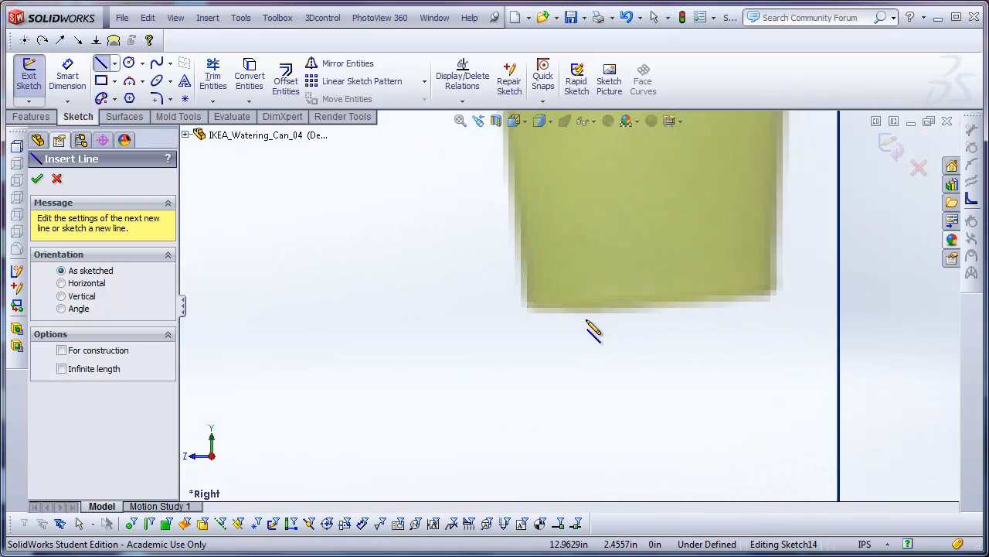
click(524, 315)
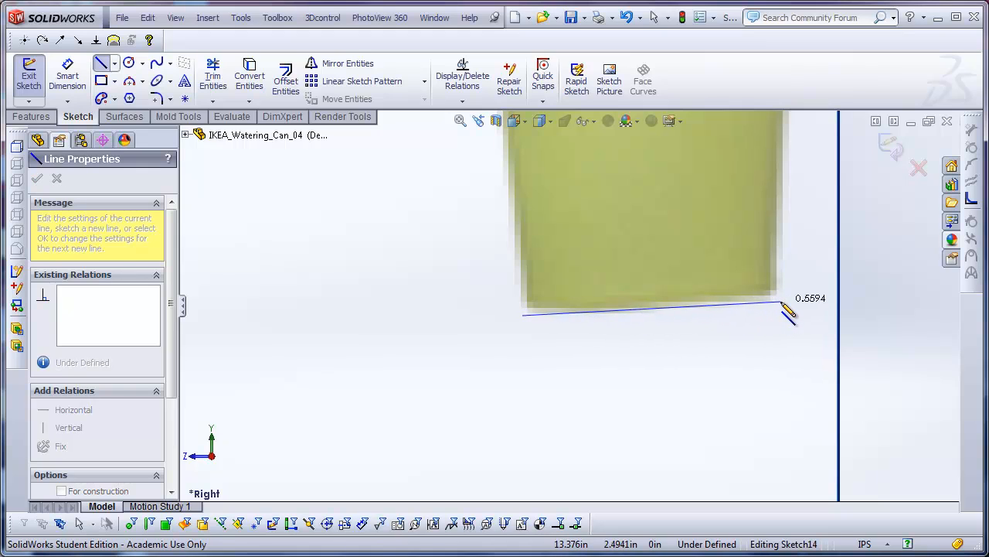
click(781, 302)
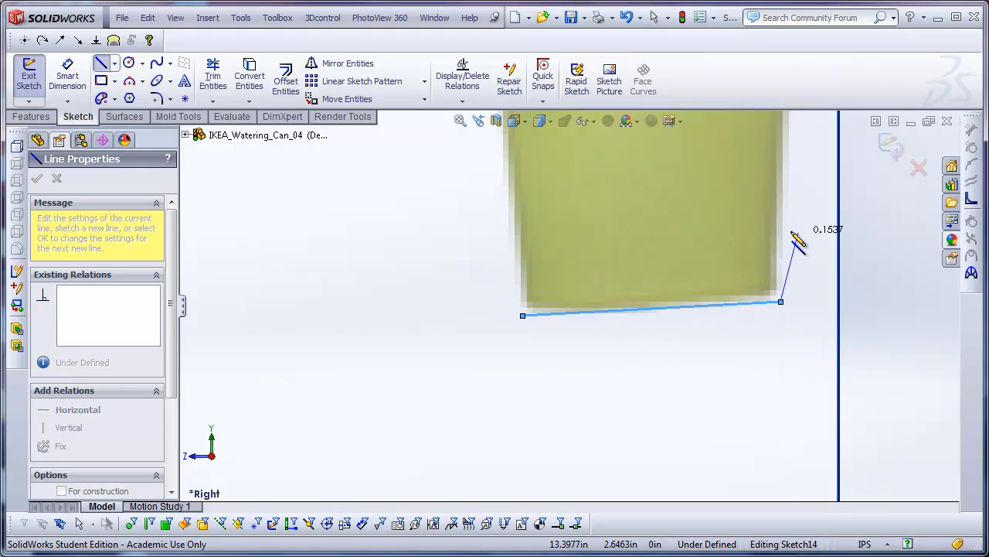
key(Escape)
key(Escape)
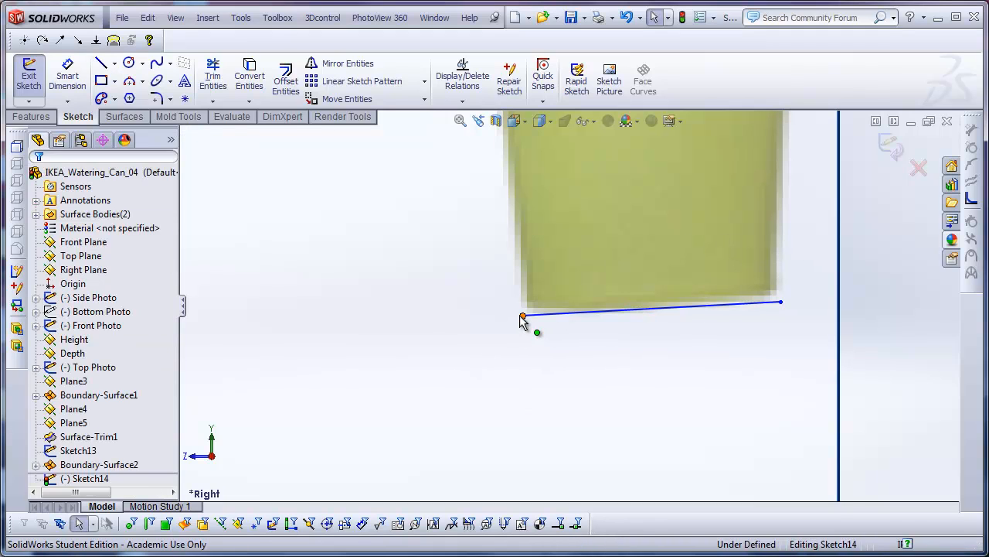
mouse_move(523, 316)
mouse_down()
mouse_move(523, 290)
mouse_move(523, 313)
mouse_up()
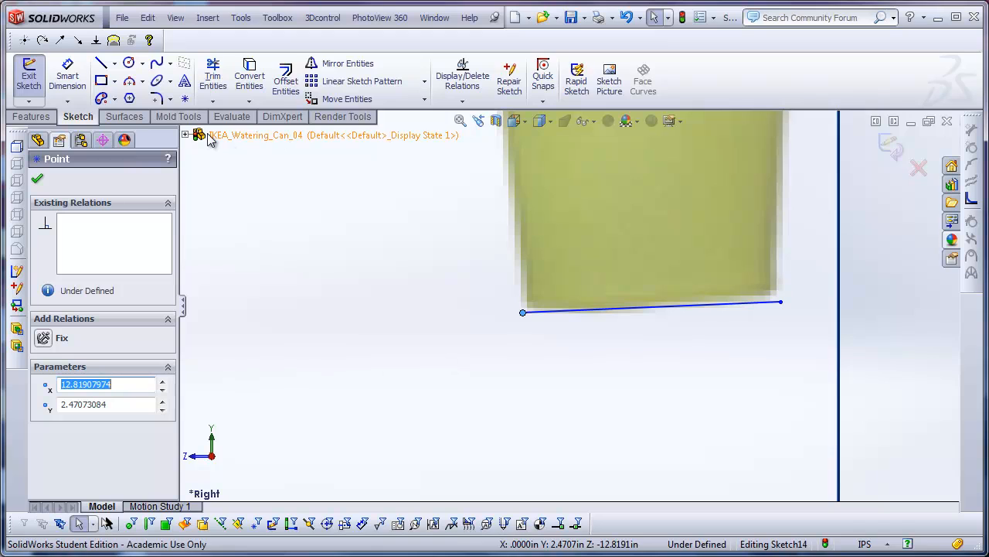
Draw a perpendicular line from the midpoint of the handle-end line up into the handle and exit the sketch
click(102, 65)
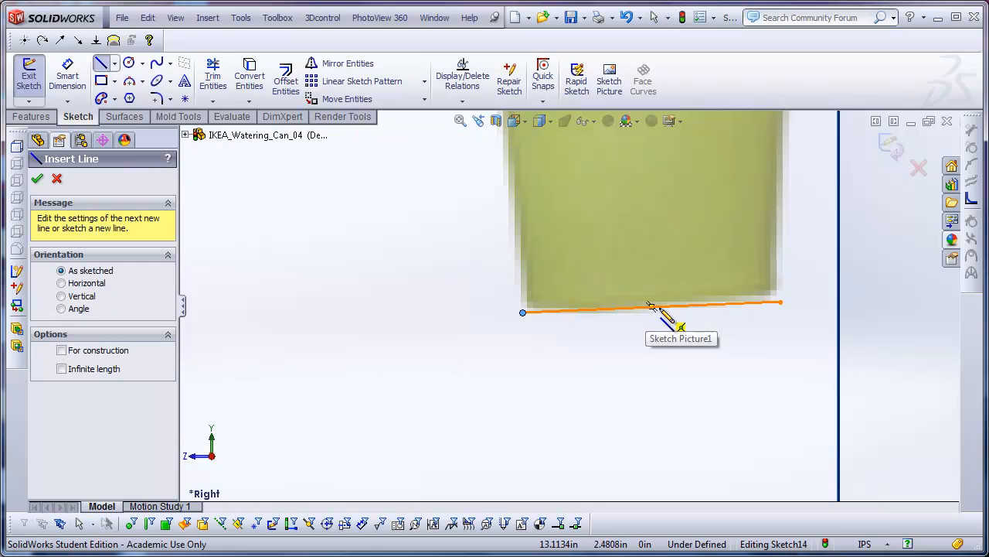
click(652, 306)
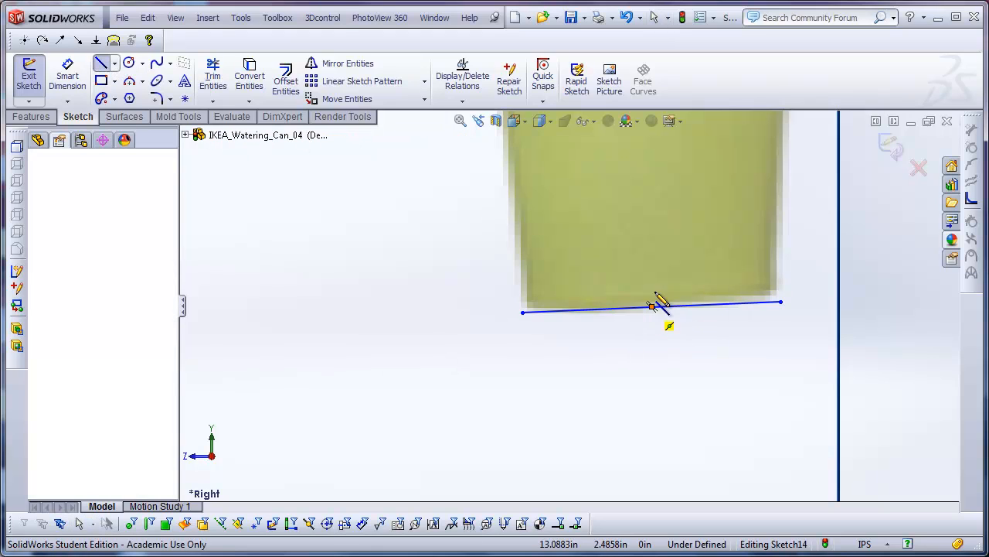
click(645, 164)
key(Escape)
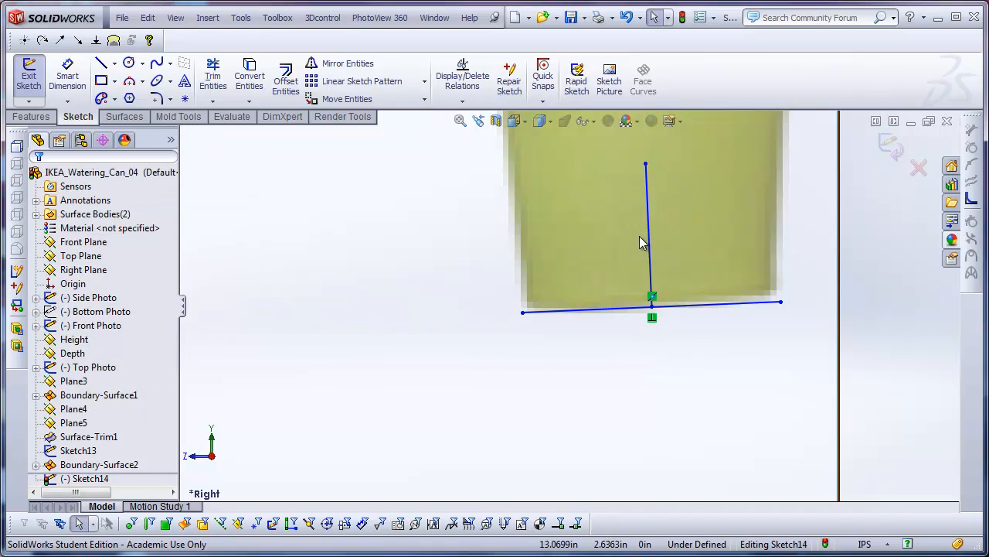
scroll(641, 240, up, 3)
click(890, 147)
scroll(597, 239, up, 3)
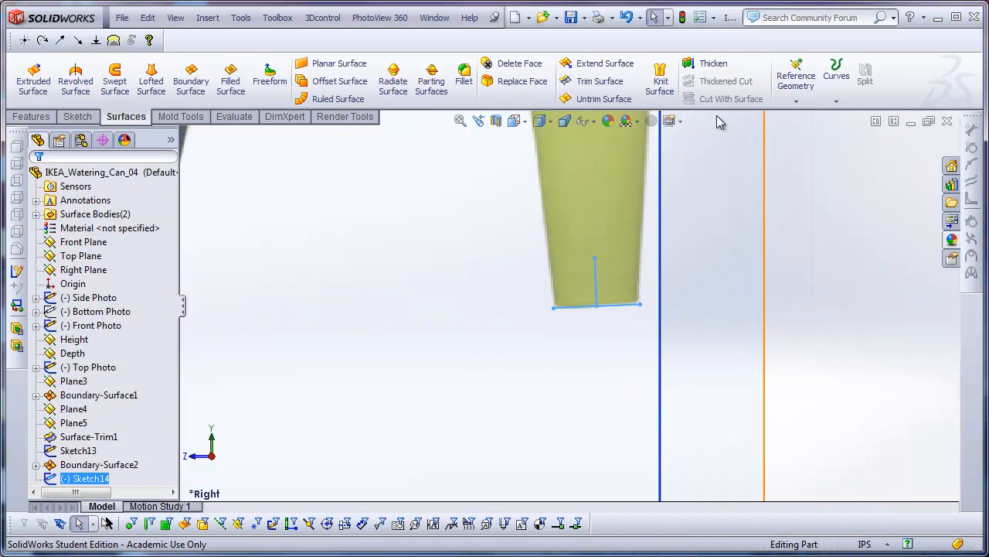
Create a reference plane through the handle-end line's midpoint, perpendicular to the short line running up the handle
click(792, 104)
click(811, 117)
scroll(595, 309, down, 2)
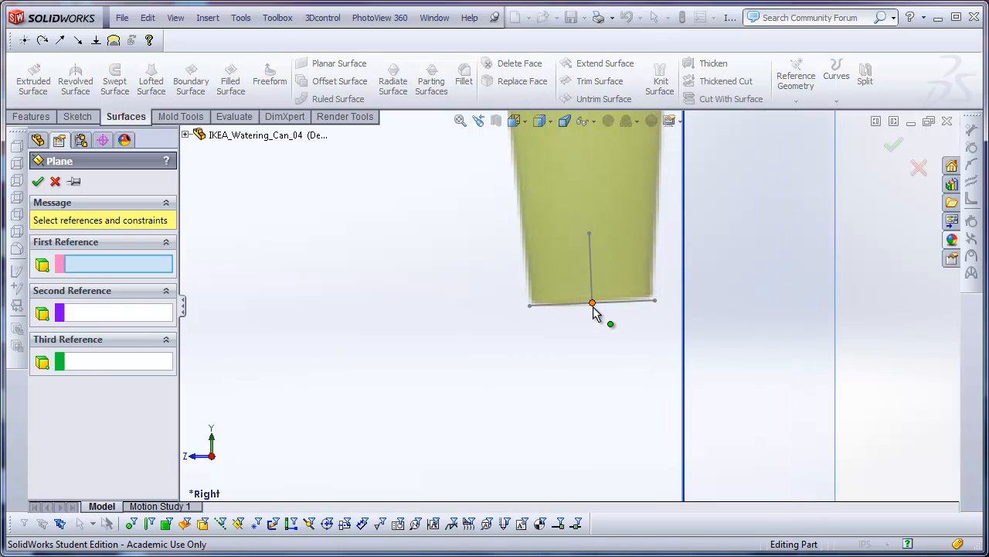
click(592, 302)
click(589, 275)
mouse_move(592, 294)
middle_down()
mouse_move(634, 260)
mouse_move(641, 331)
mouse_move(610, 360)
mouse_move(626, 343)
mouse_move(602, 264)
mouse_move(576, 302)
middle_up()
click(38, 182)
scroll(558, 334, down, 4)
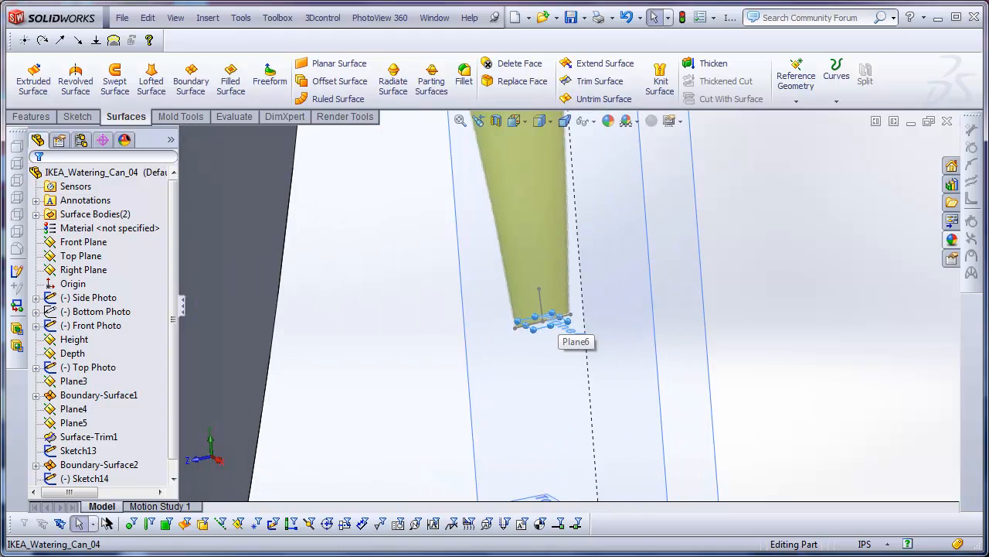
Sketch a three-point spline on the new plane, bulging outward between the two endpoints of the handle-end line
click(76, 116)
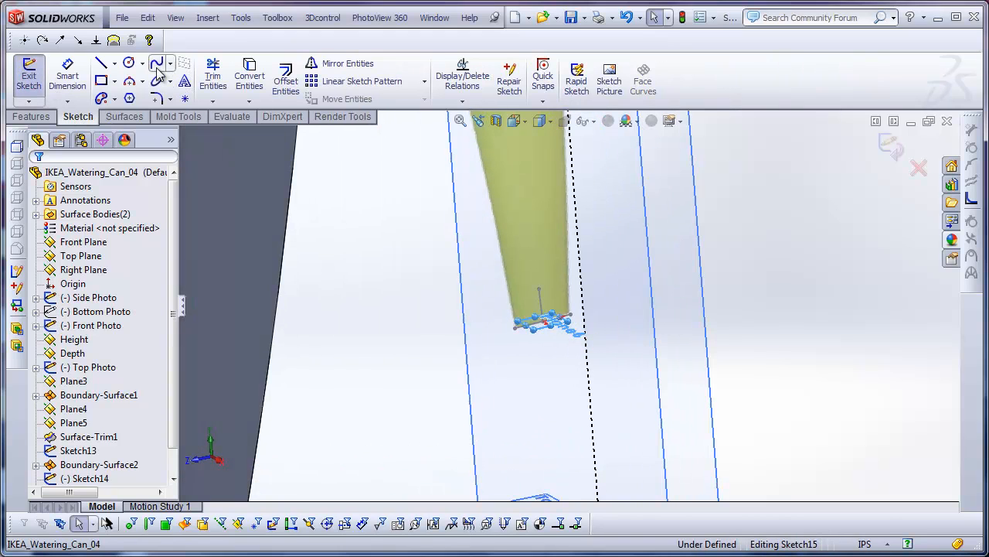
click(515, 122)
click(541, 150)
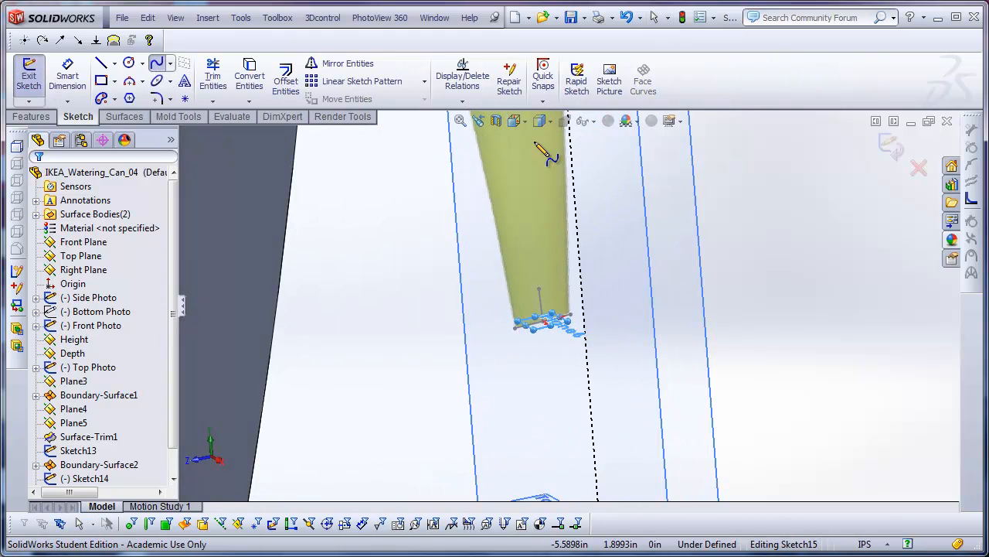
scroll(618, 154, down, 5)
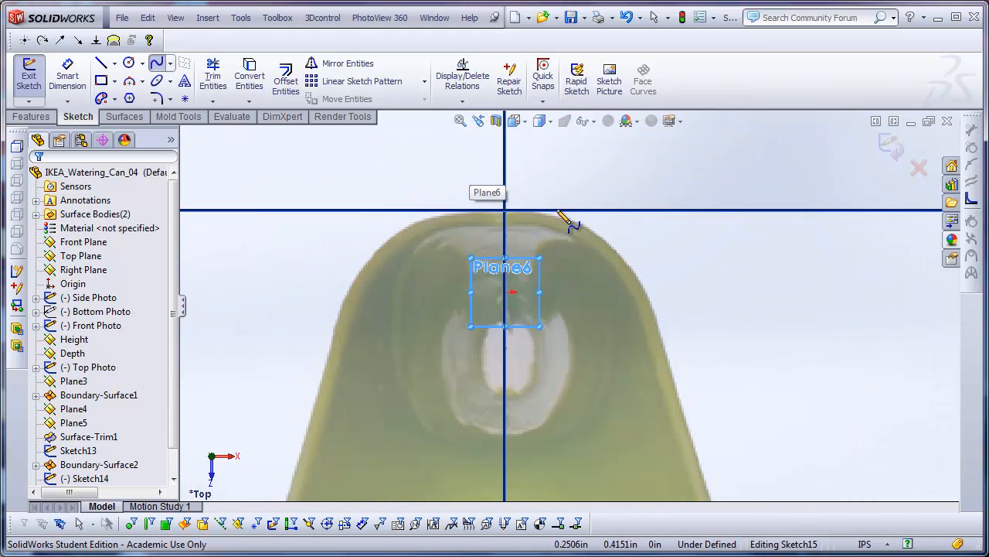
middle_drag(560, 274, 586, 280)
scroll(846, 279, down, 4)
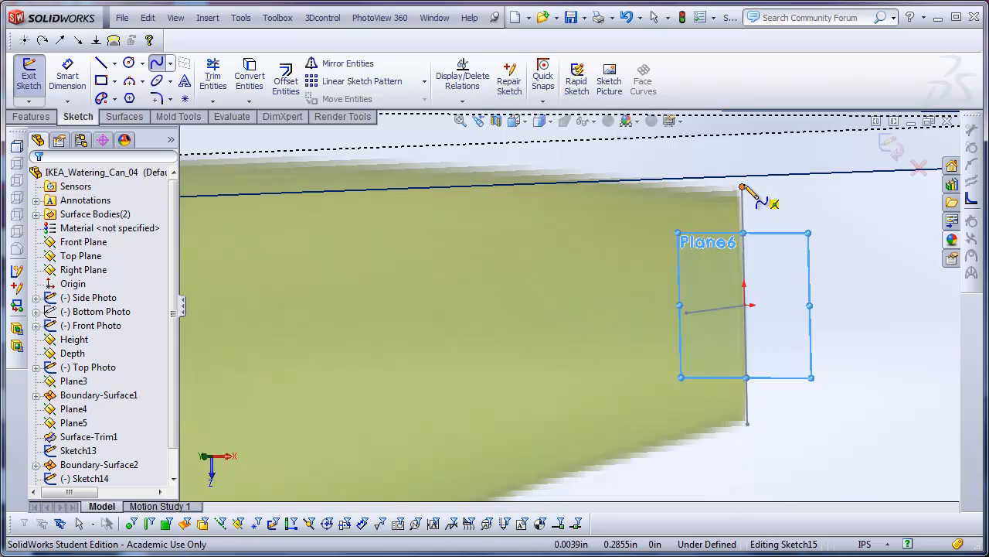
click(743, 188)
click(826, 303)
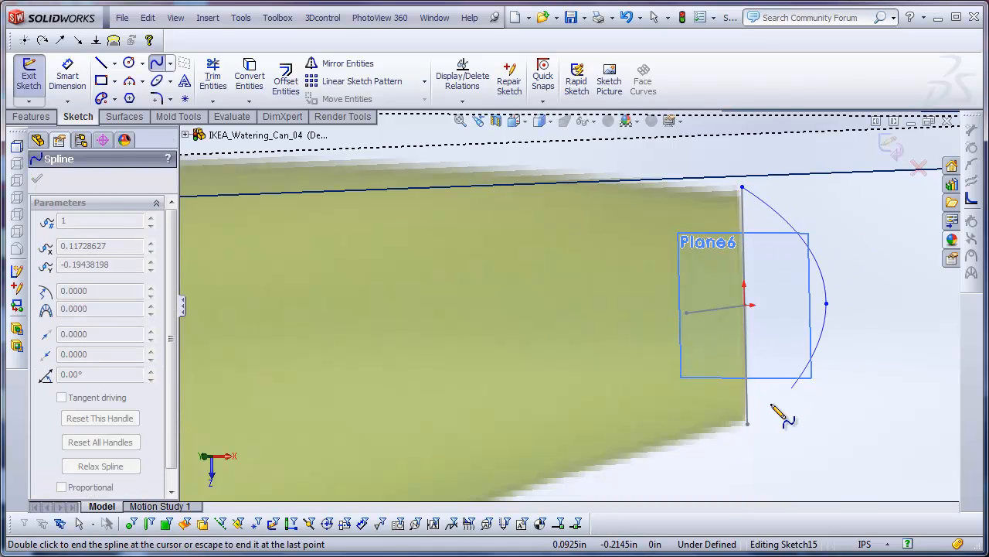
double_click(747, 423)
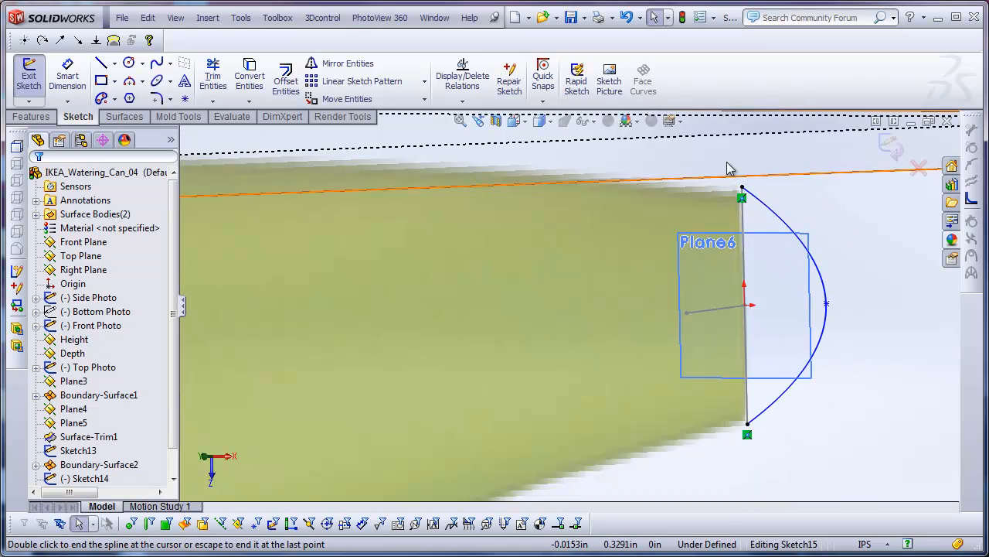
Make the tangent handles at both ends of the spline horizontal, viewing the half-profile from the top
click(512, 121)
click(536, 144)
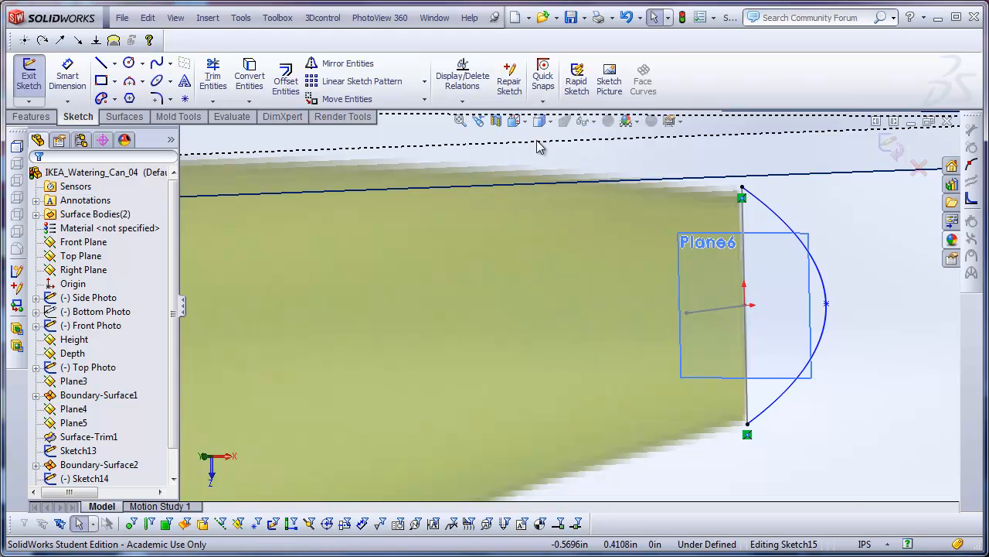
scroll(588, 155, down, 6)
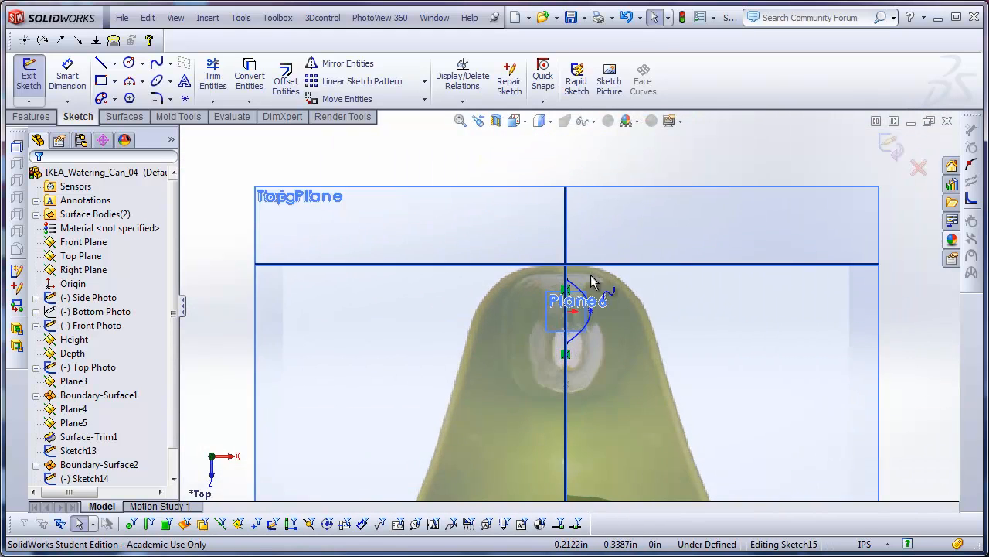
click(576, 296)
scroll(568, 298, down, 4)
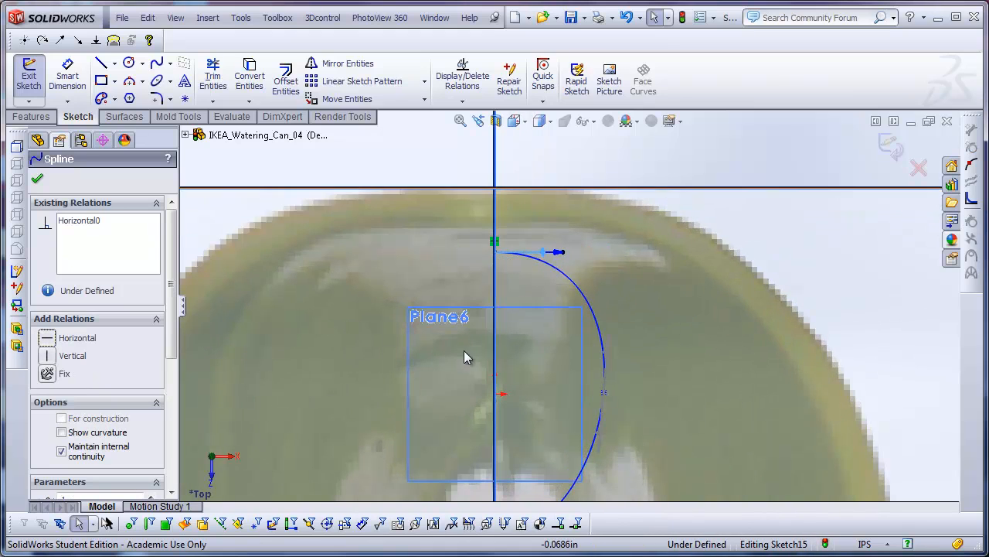
scroll(551, 430, down, 5)
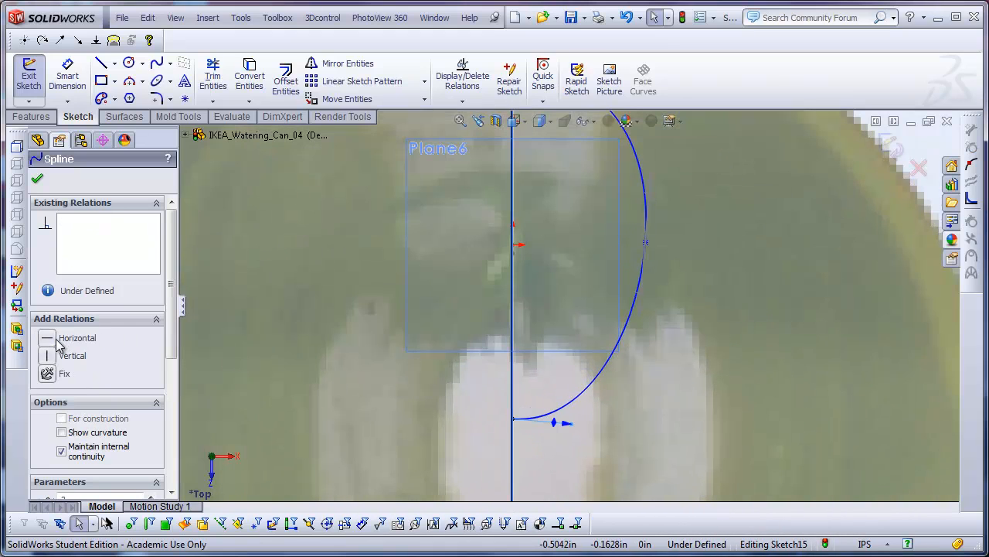
click(58, 340)
scroll(613, 379, up, 2)
drag(575, 390, 590, 382)
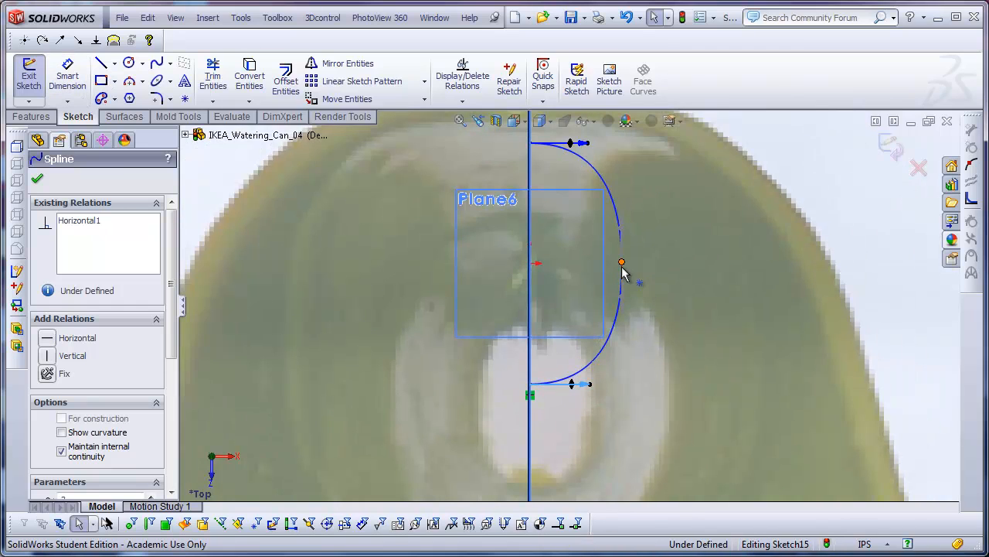
Dimension the spline's middle point from the Right Plane and set the distance to .22 in
scroll(667, 267, up, 4)
click(553, 164)
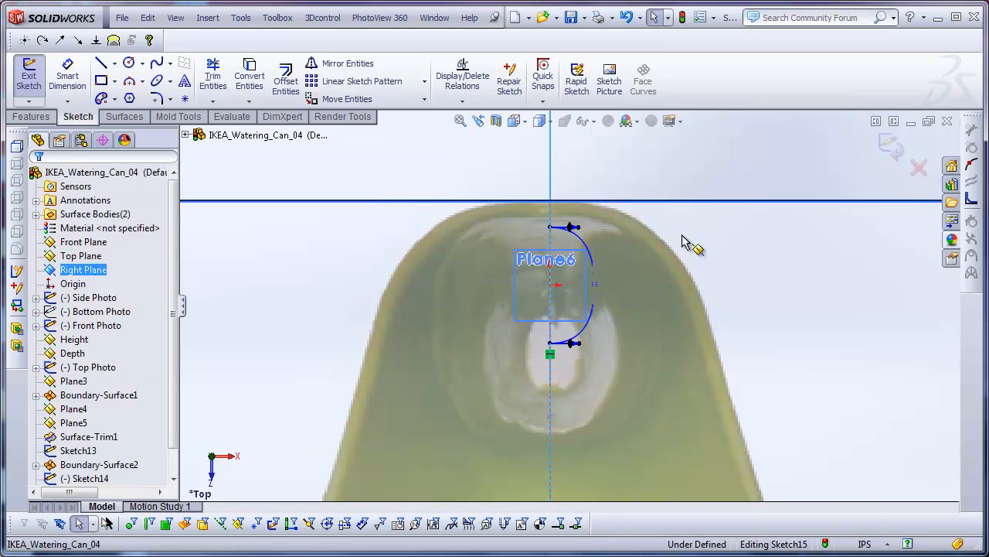
click(942, 304)
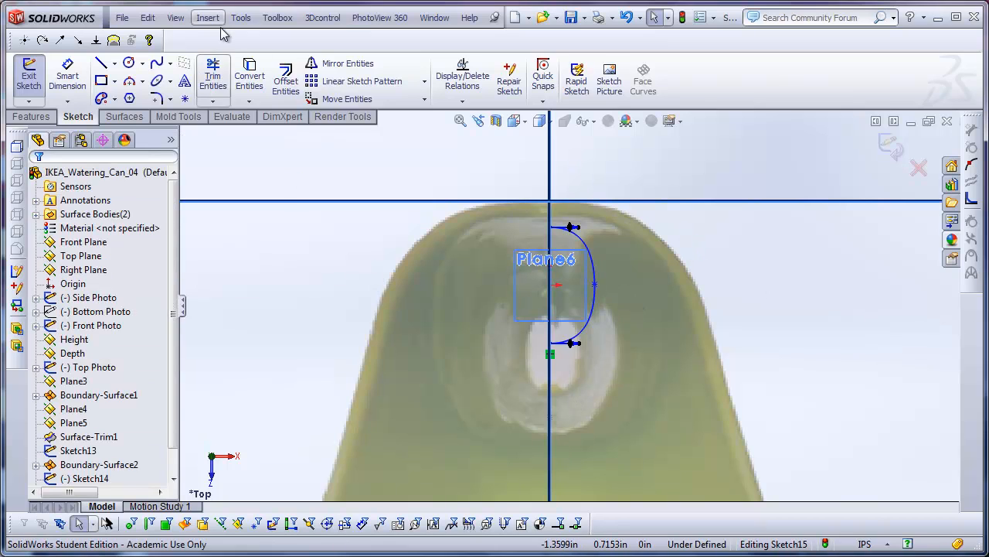
click(596, 285)
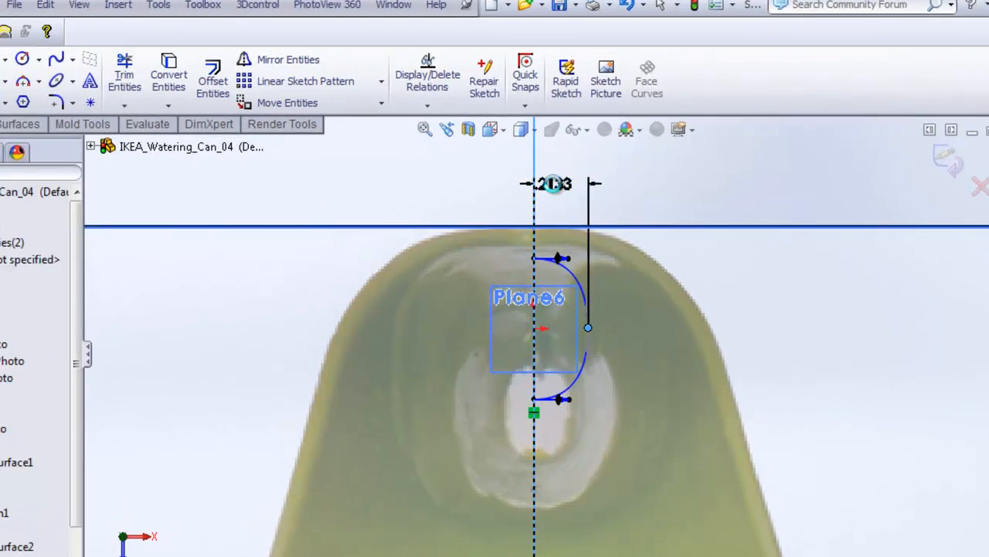
click(575, 177)
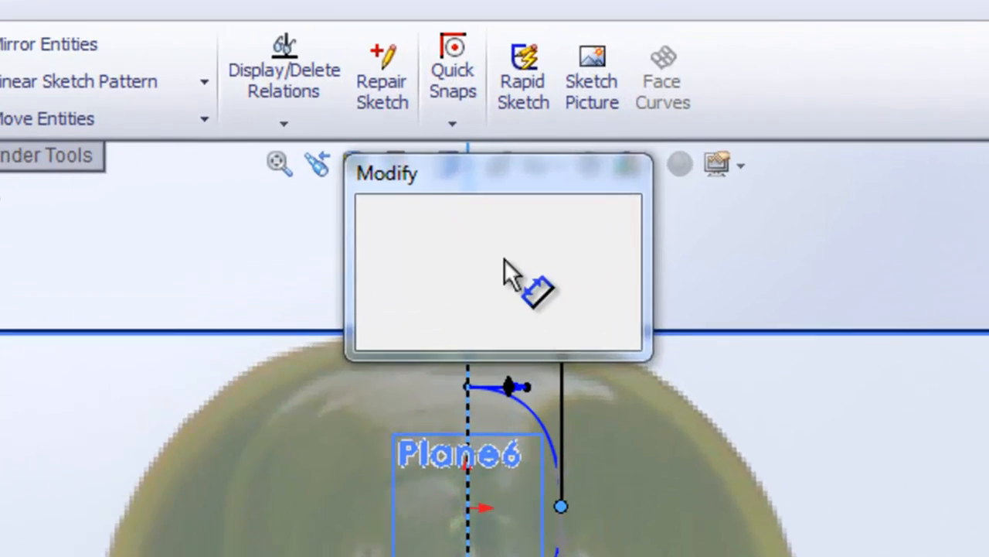
text(.22)
key(Return)
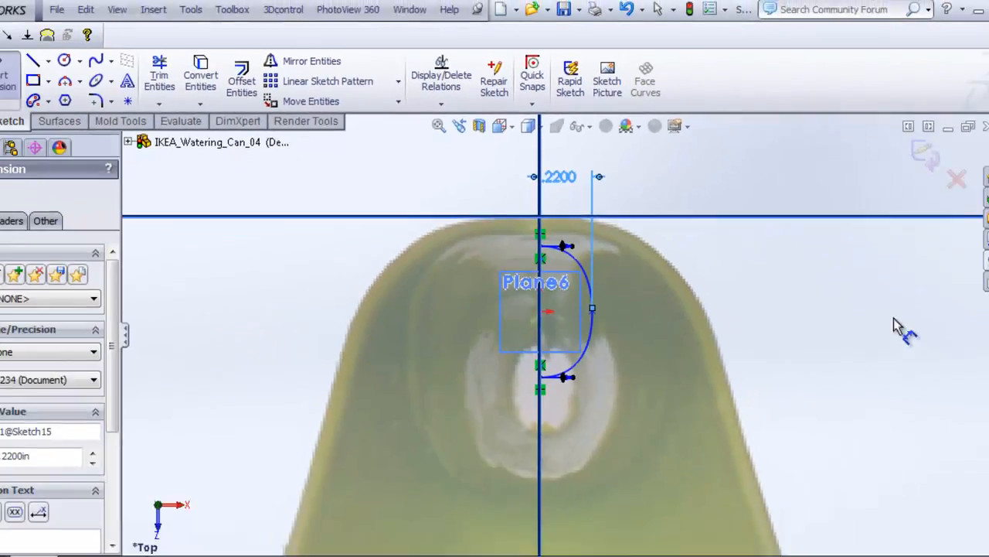
right_click(820, 269)
click(841, 88)
Check the half-profile's coincidence with the handle-end line's endpoints, close the sketch, and inspect it at the handle's tip
scroll(719, 309, up, 5)
middle_drag(711, 317, 674, 311)
scroll(676, 306, down, 5)
scroll(677, 311, down, 4)
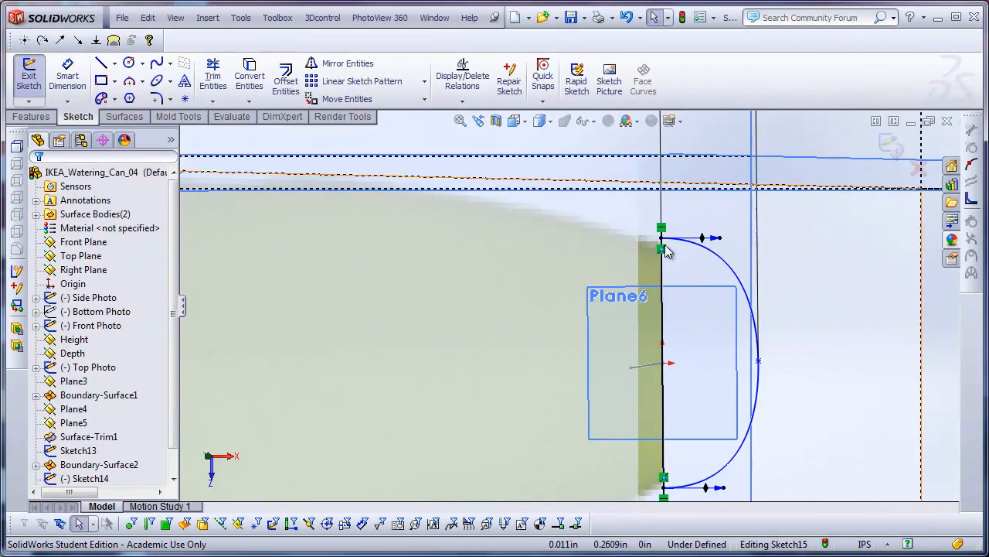
scroll(670, 381, up, 3)
middle_drag(670, 382, 664, 379)
scroll(665, 380, down, 1)
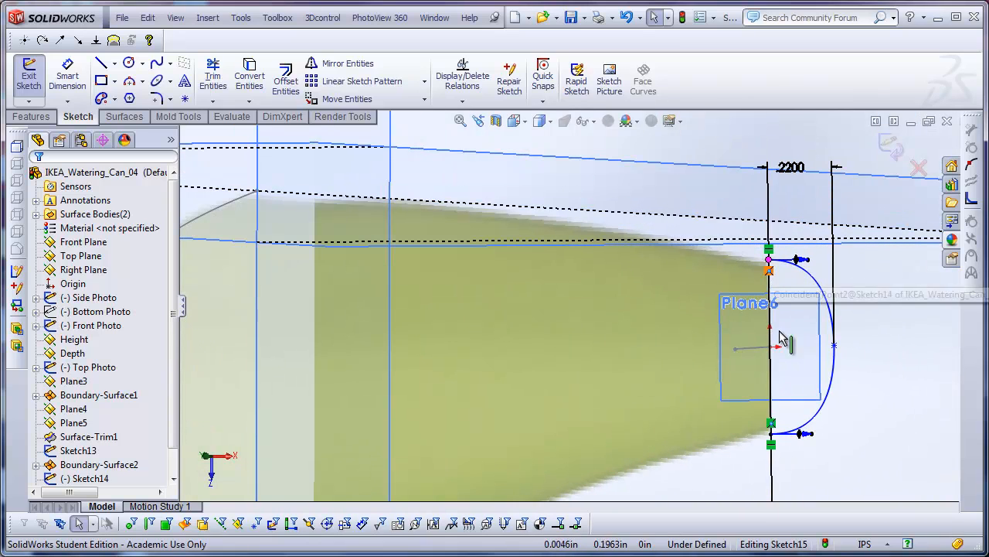
scroll(808, 282, up, 2)
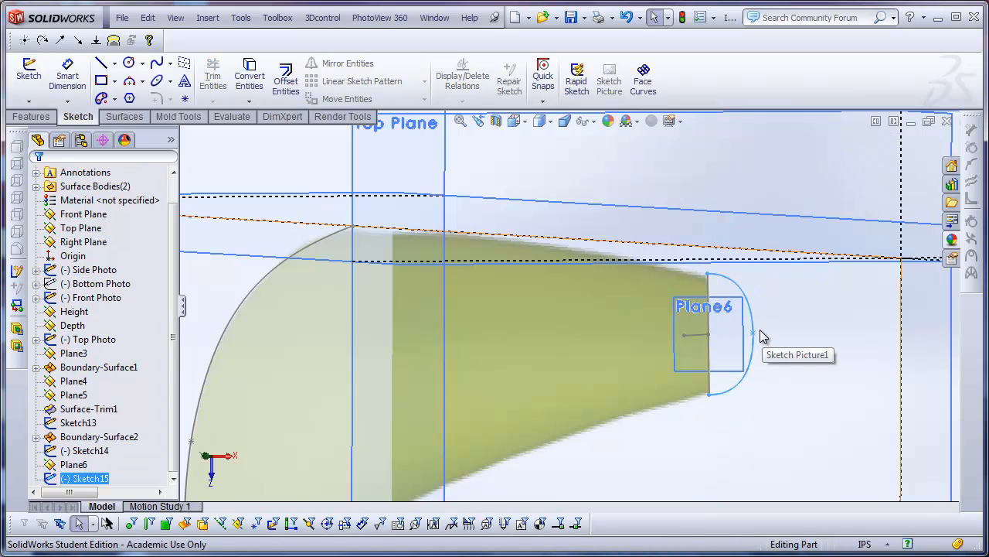
scroll(747, 320, up, 2)
middle_drag(748, 320, 645, 380)
scroll(642, 383, down, 5)
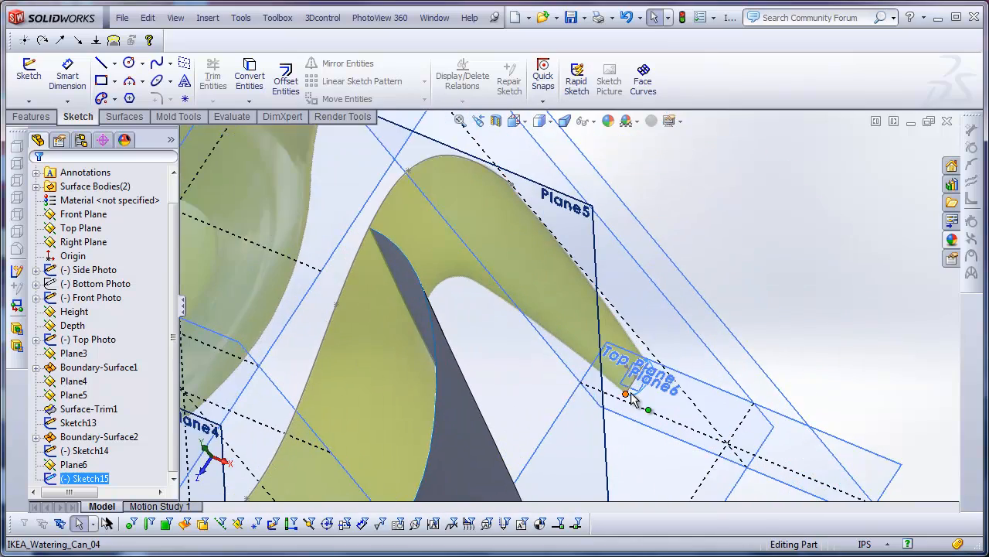
scroll(633, 384, down, 5)
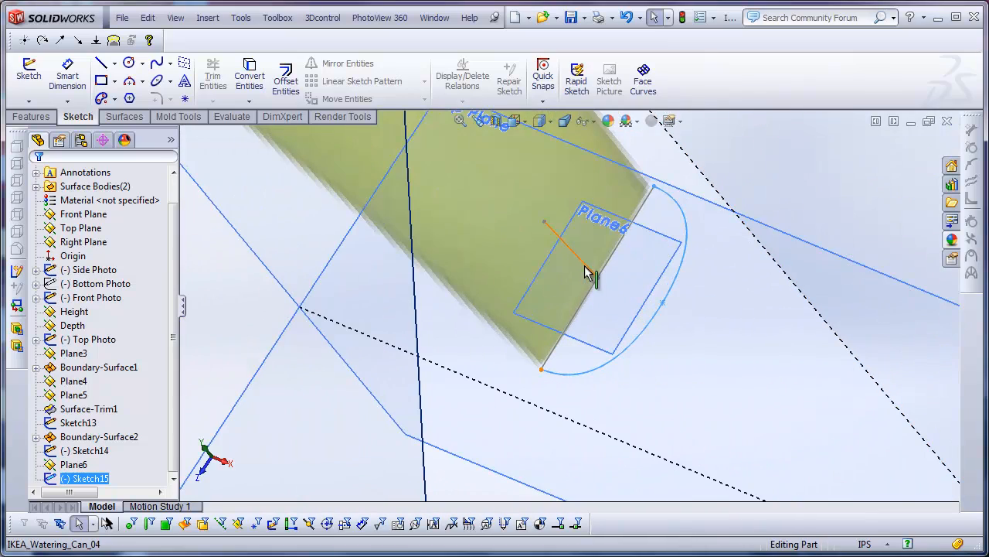
Hide the sketch of the handle-end line
right_click(586, 272)
click(615, 241)
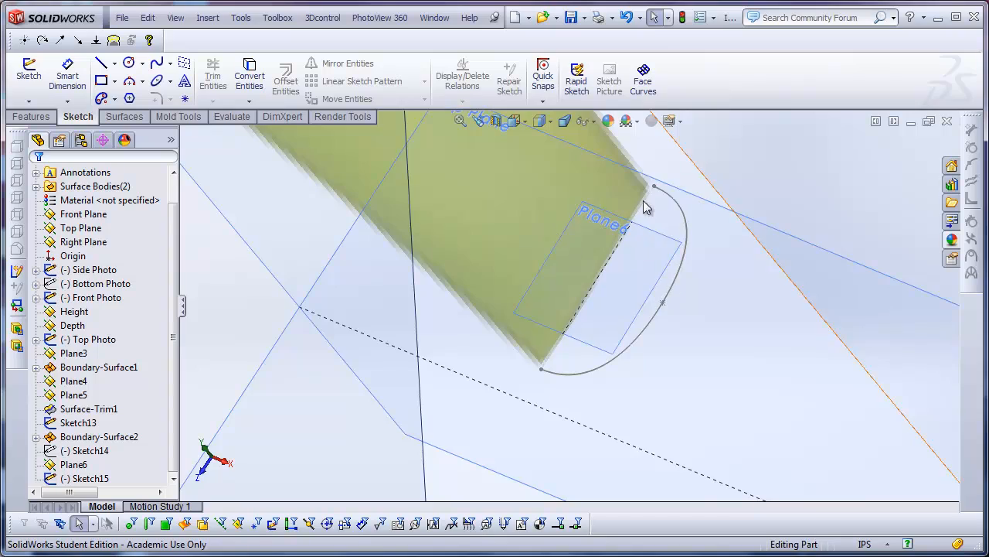
scroll(646, 207, up, 3)
middle_drag(646, 208, 582, 331)
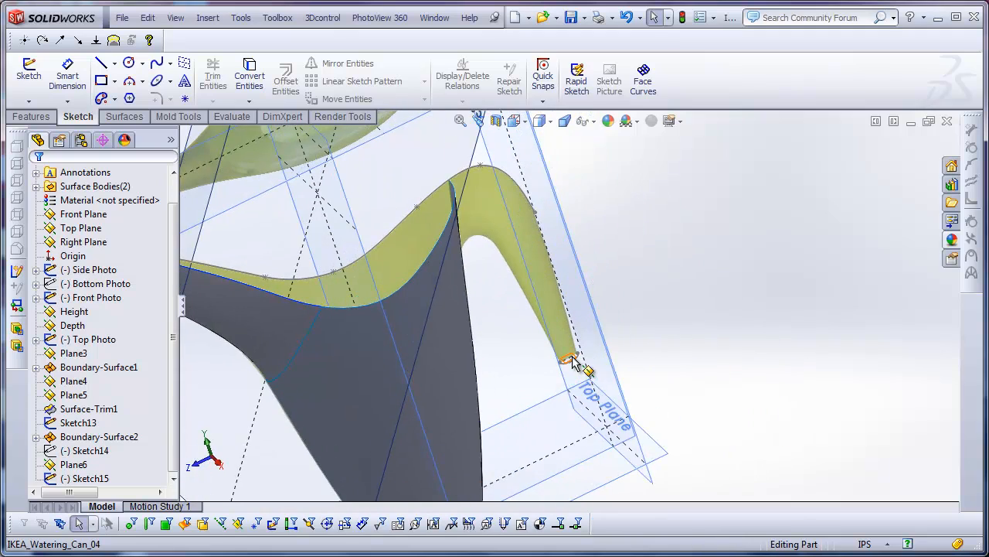
Create a new reference plane parallel to the handle-end plane, offset 7 in upward
scroll(573, 363, down, 5)
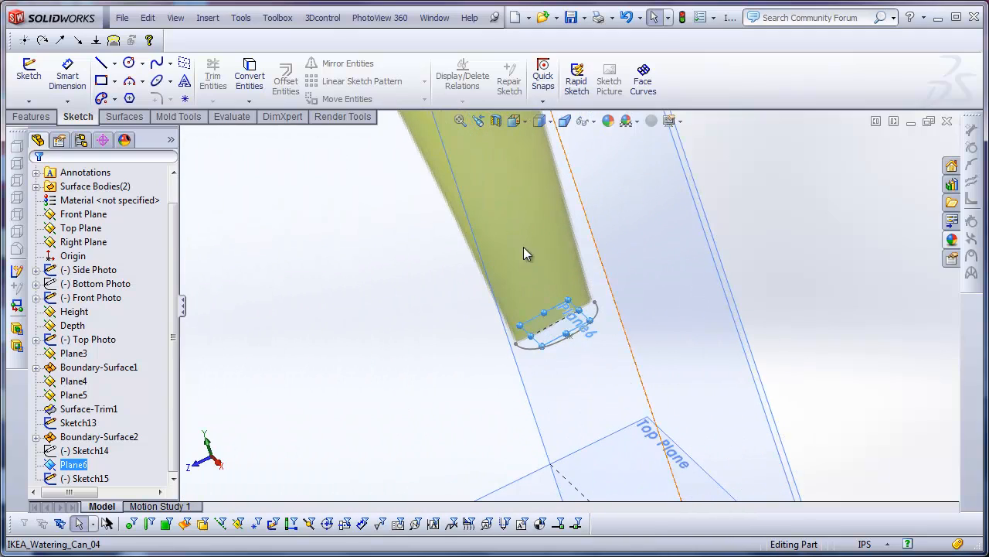
scroll(523, 247, up, 5)
scroll(533, 236, up, 2)
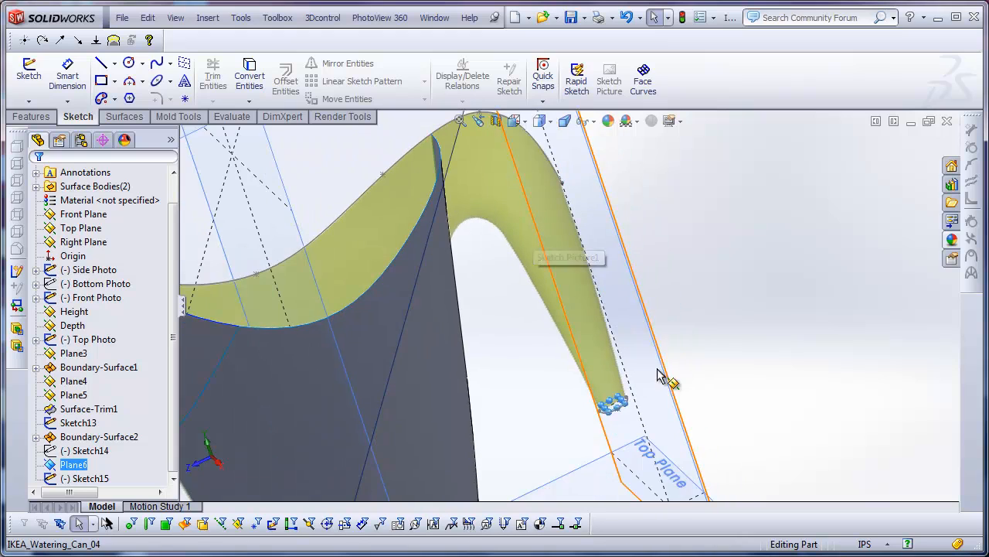
key(Escape)
scroll(618, 399, down, 3)
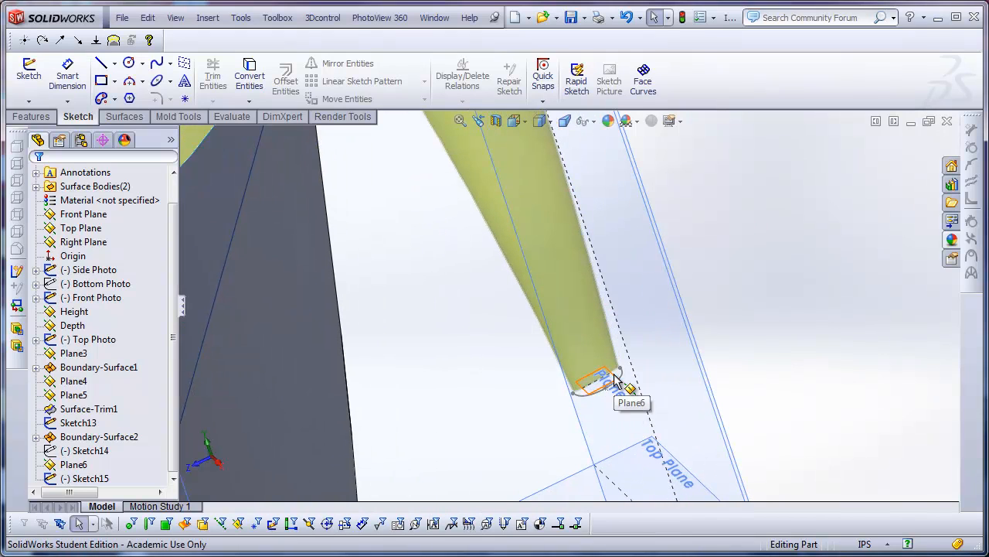
ctrl+drag(615, 375, 614, 375)
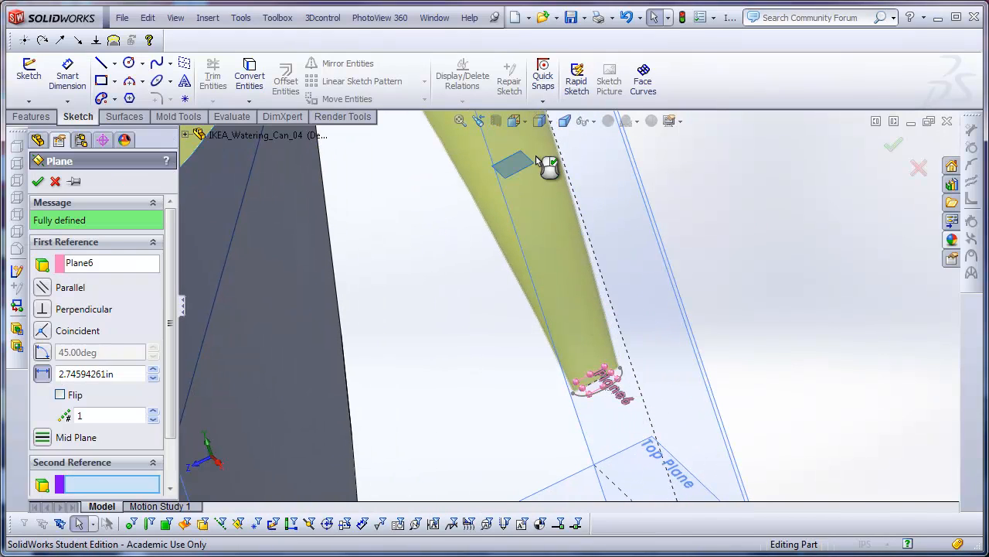
drag(548, 166, 541, 177)
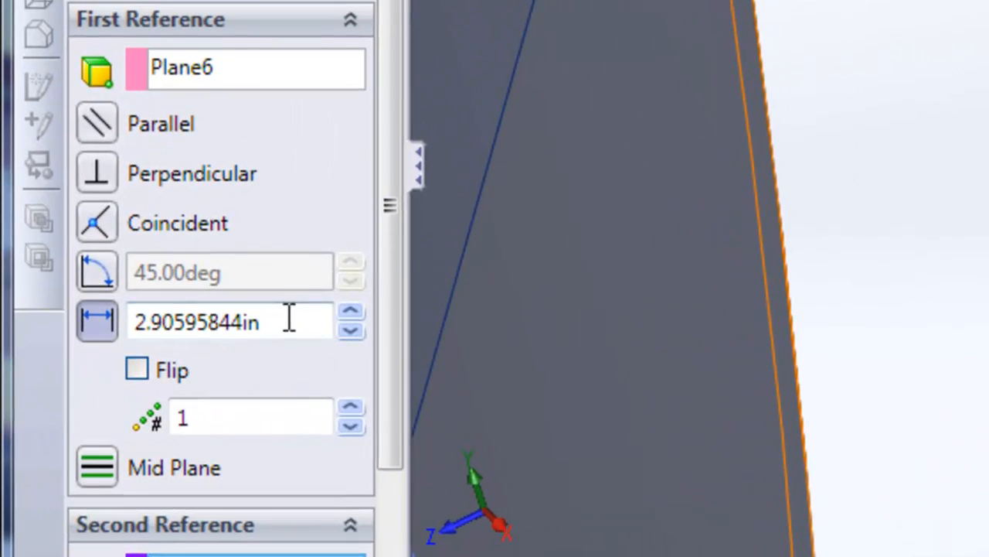
double_click(125, 372)
text(7)
key(Return)
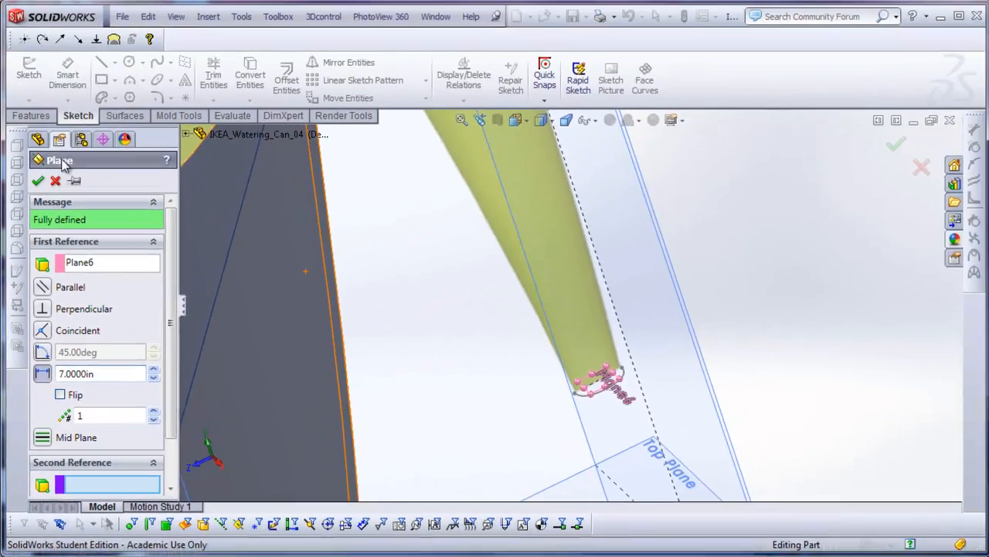
right_click(507, 231)
Enlarge the borders of the new offset plane so it spans the area above the top of the handle
scroll(541, 335, up, 4)
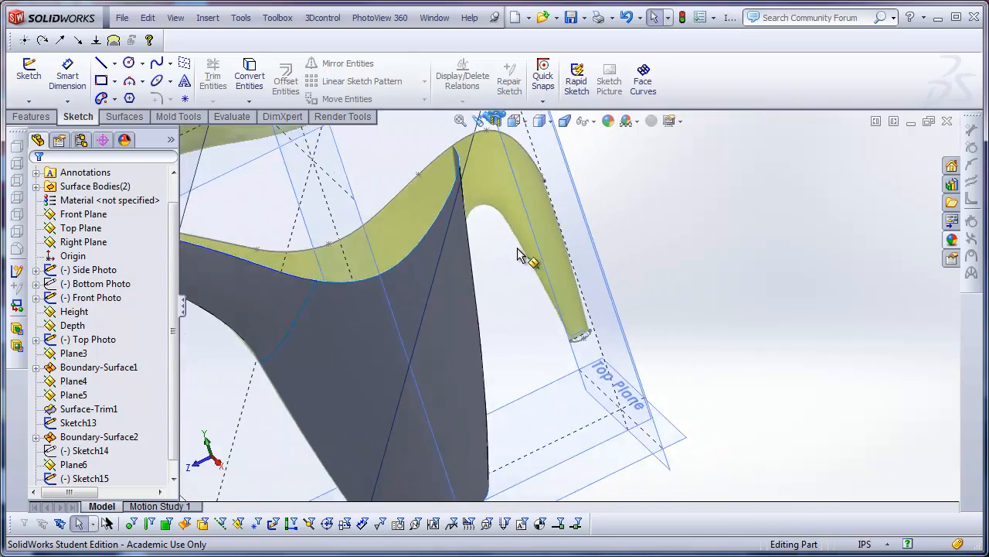
middle_drag(519, 249, 522, 202)
scroll(526, 211, down, 5)
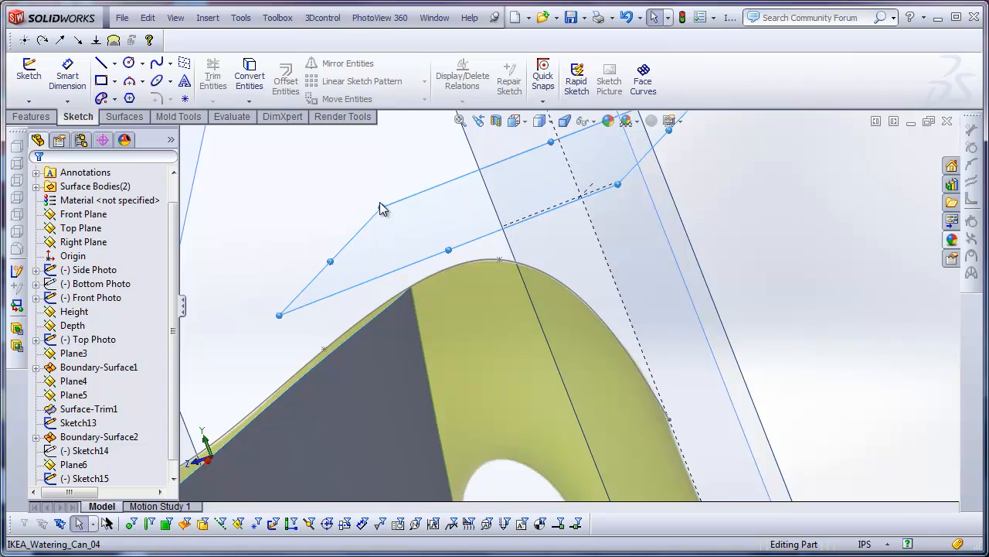
scroll(571, 300, up, 8)
middle_drag(636, 296, 538, 319)
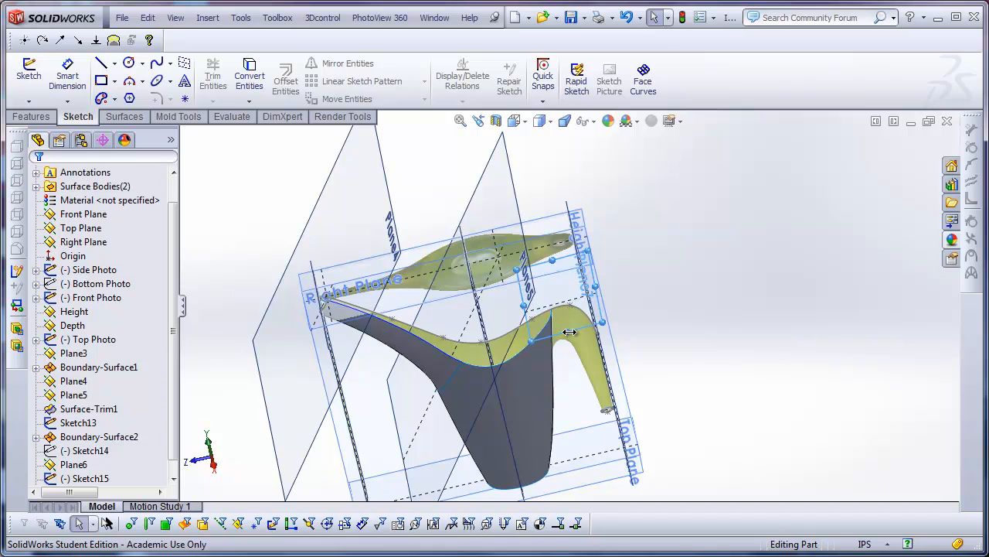
scroll(622, 380, up, 4)
middle_drag(622, 380, 607, 306)
scroll(606, 344, down, 4)
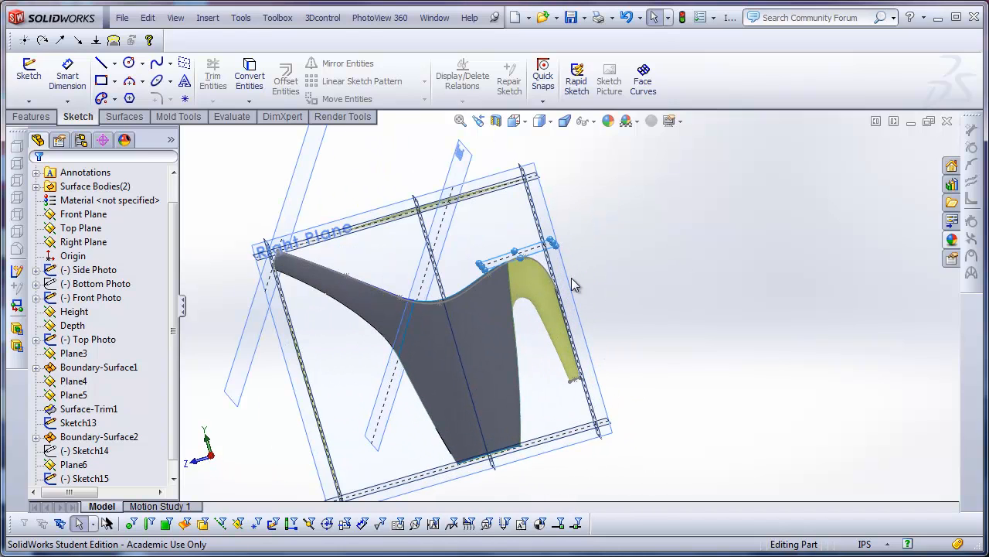
Sketch a four-point spline on the Right Plane, tracing the handle's inner edge from its lower end up to the offset plane
click(539, 120)
click(535, 160)
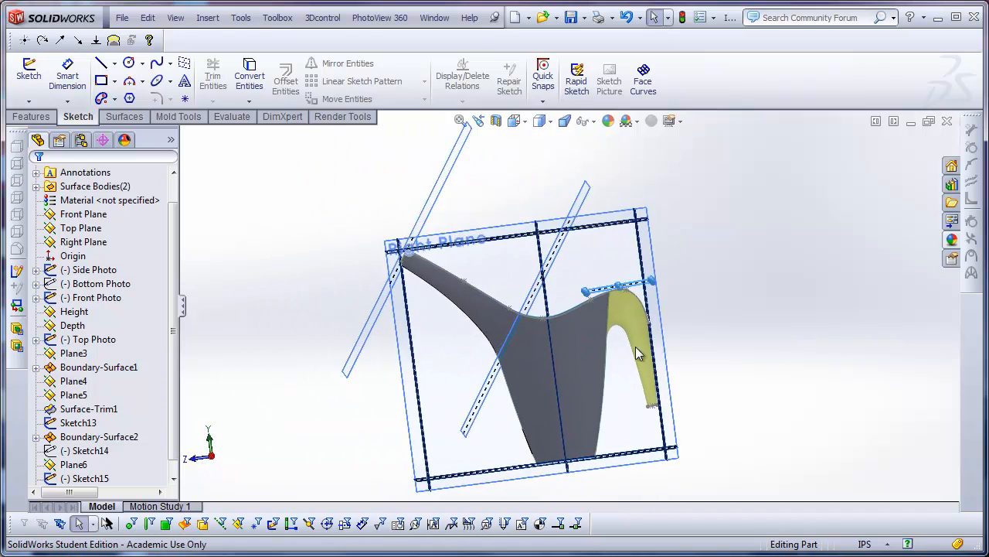
scroll(694, 389, down, 3)
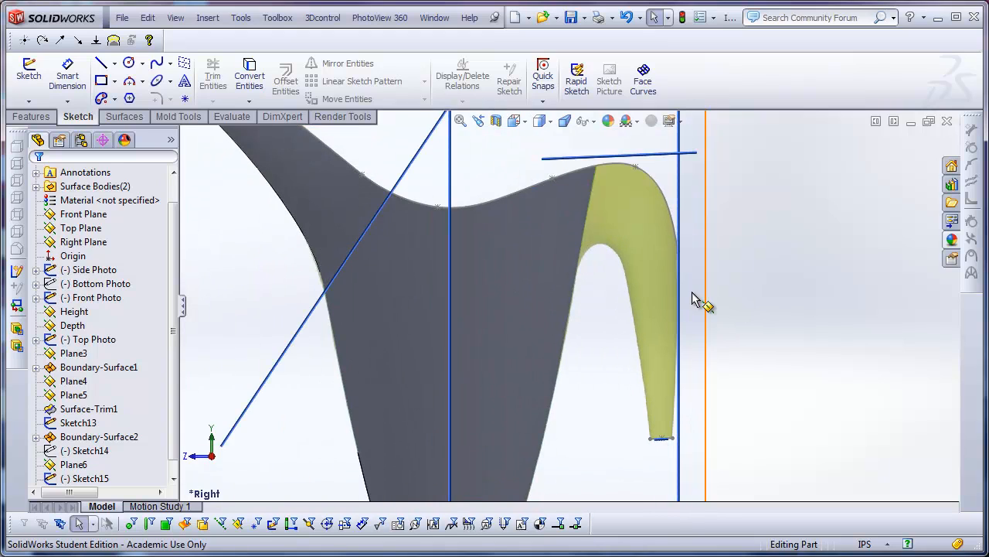
scroll(694, 300, up, 3)
click(413, 120)
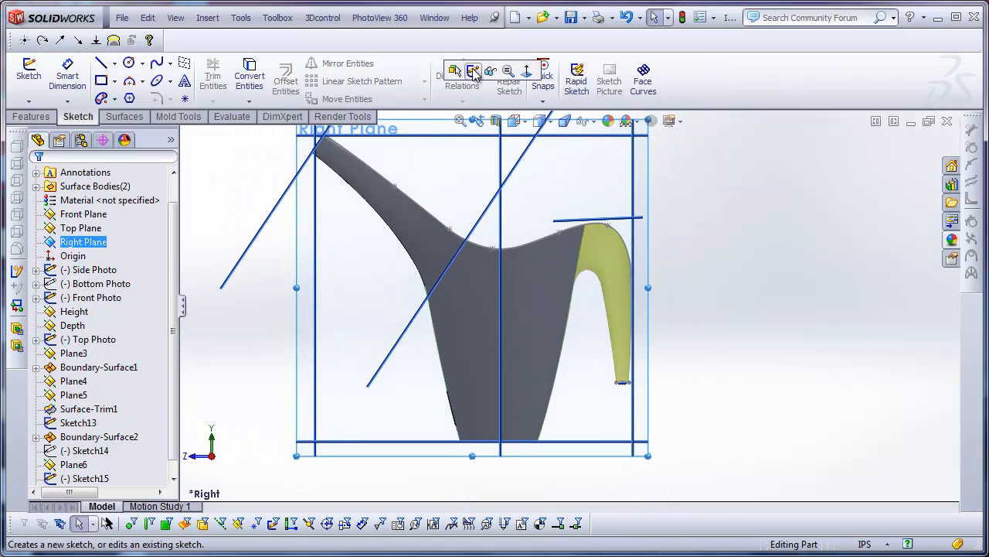
click(479, 74)
click(156, 63)
scroll(611, 371, down, 3)
scroll(627, 382, down, 3)
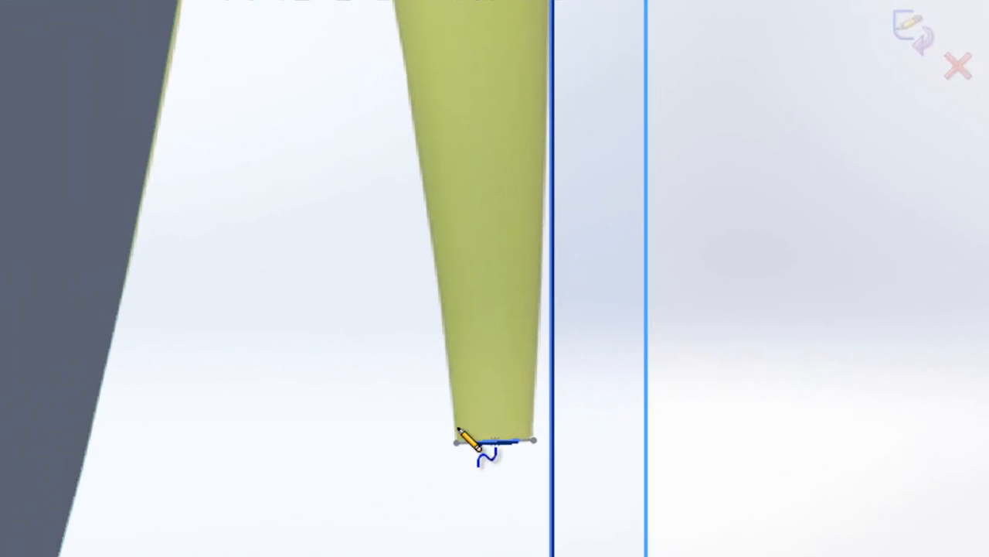
click(427, 194)
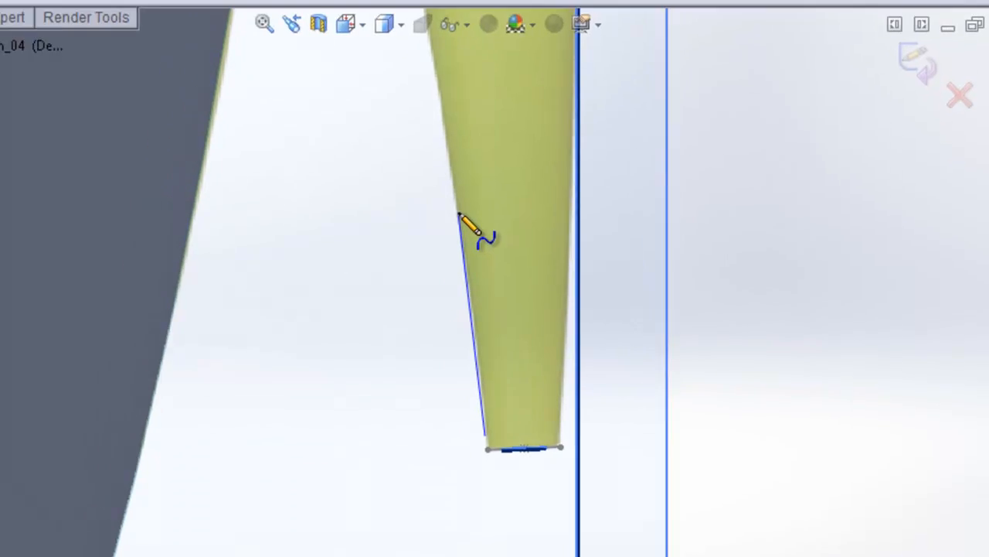
scroll(386, 124, up, 3)
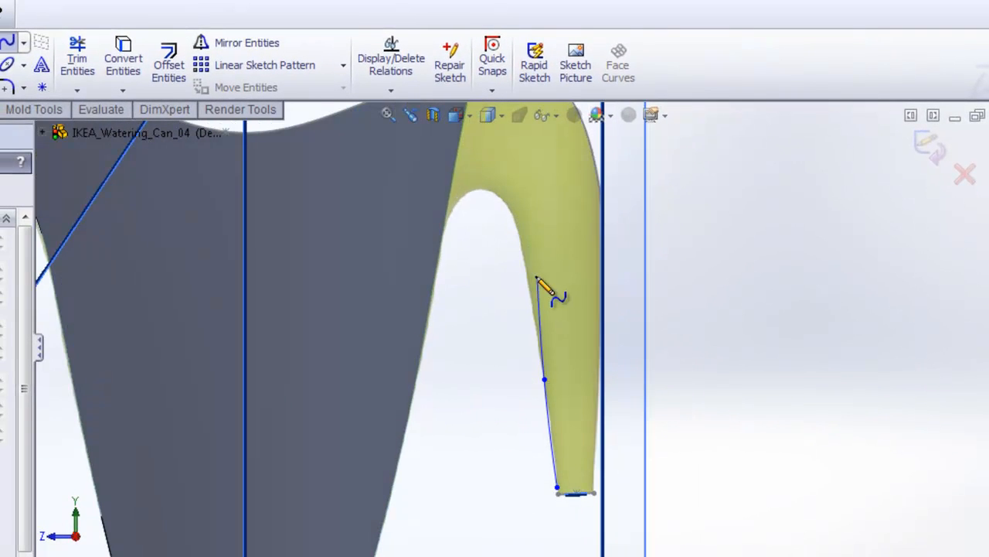
scroll(539, 280, down, 2)
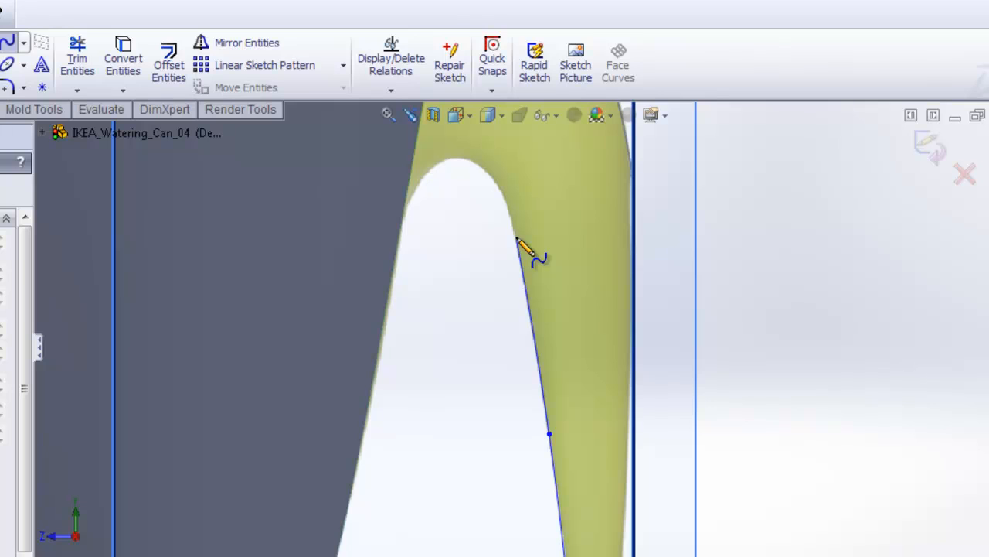
scroll(522, 212, up, 3)
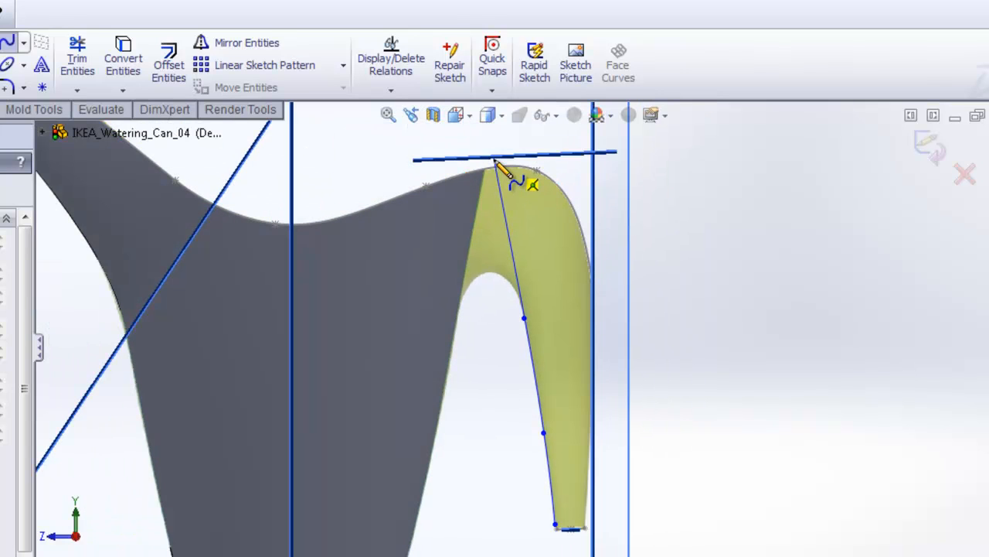
key(Escape)
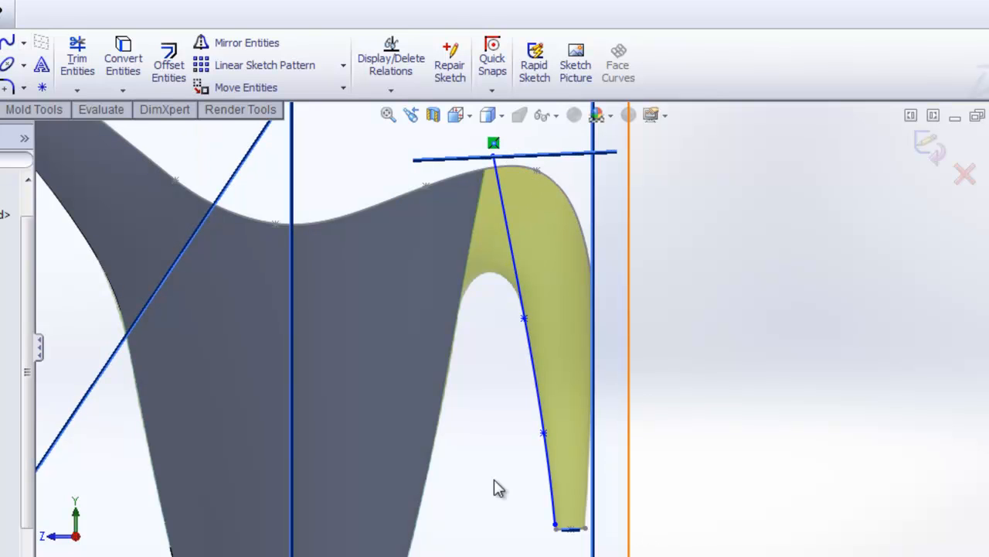
Examine how closely the inner spline follows the handle's edge in the side photo
scroll(513, 376, down, 5)
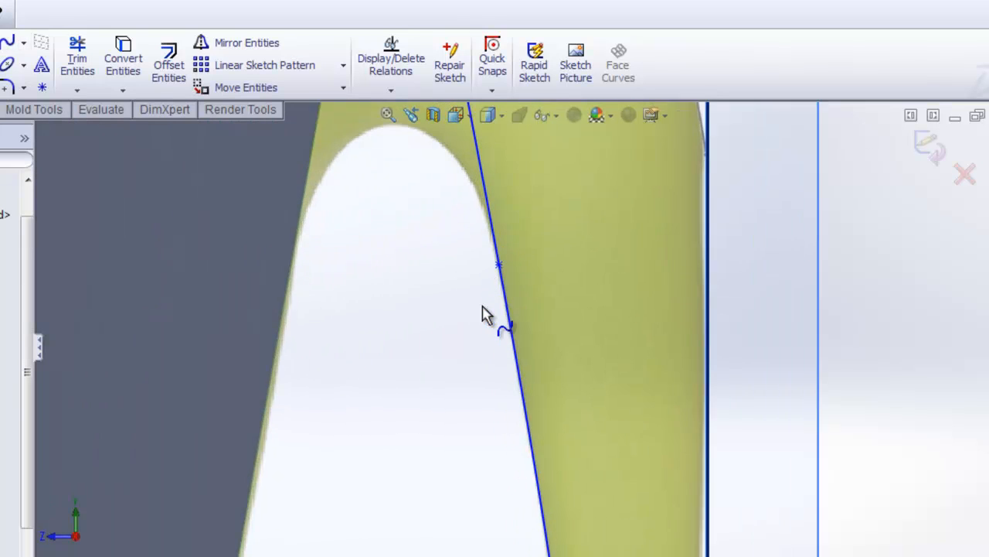
scroll(572, 470, up, 5)
scroll(561, 461, down, 5)
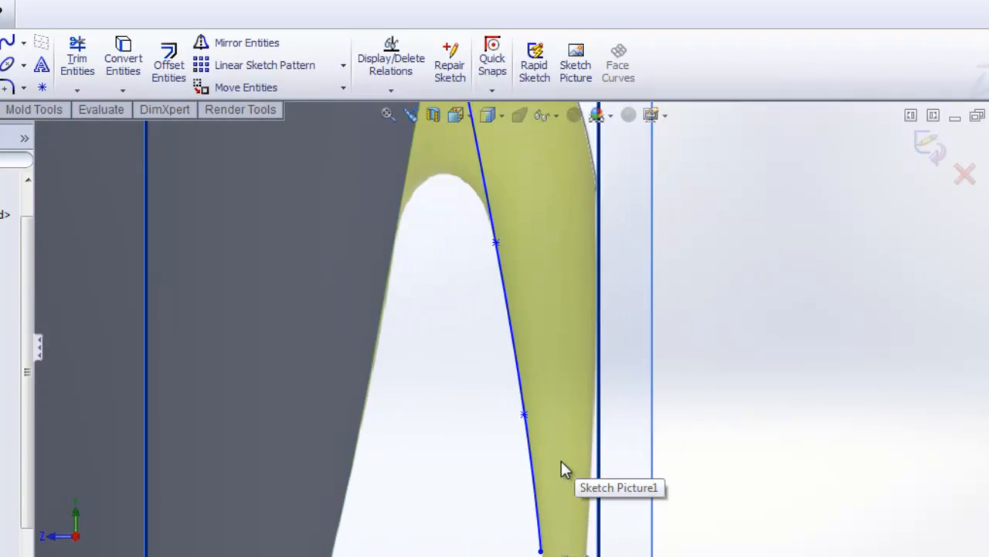
scroll(467, 212, up, 4)
scroll(471, 220, down, 4)
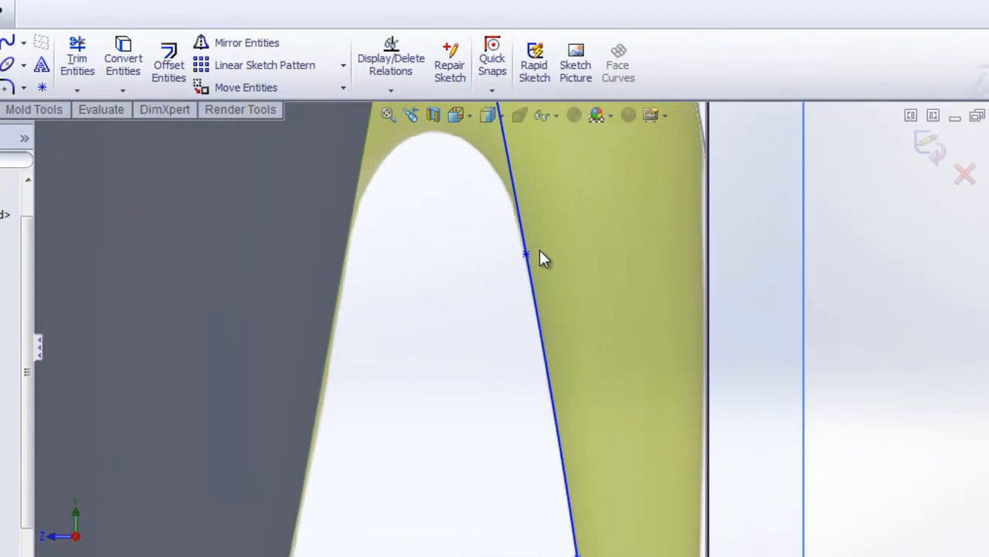
scroll(582, 519, up, 4)
scroll(585, 533, down, 3)
scroll(607, 517, up, 2)
Add a Pierce relation between the spline's lower endpoint and the half-profile curve at the handle's tip, and close the sketch
middle_drag(620, 511, 498, 456)
scroll(493, 446, down, 5)
click(469, 360)
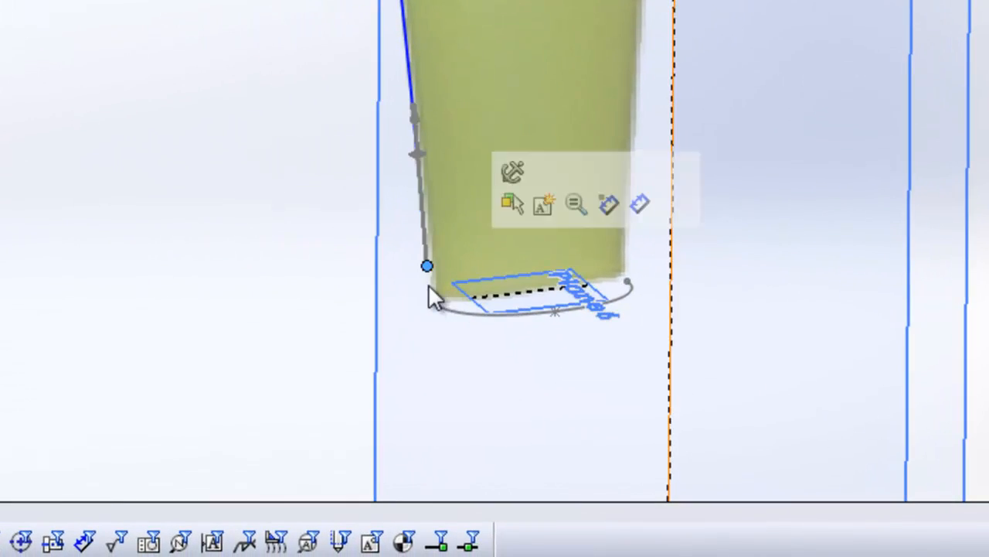
ctrl+click(513, 278)
click(630, 188)
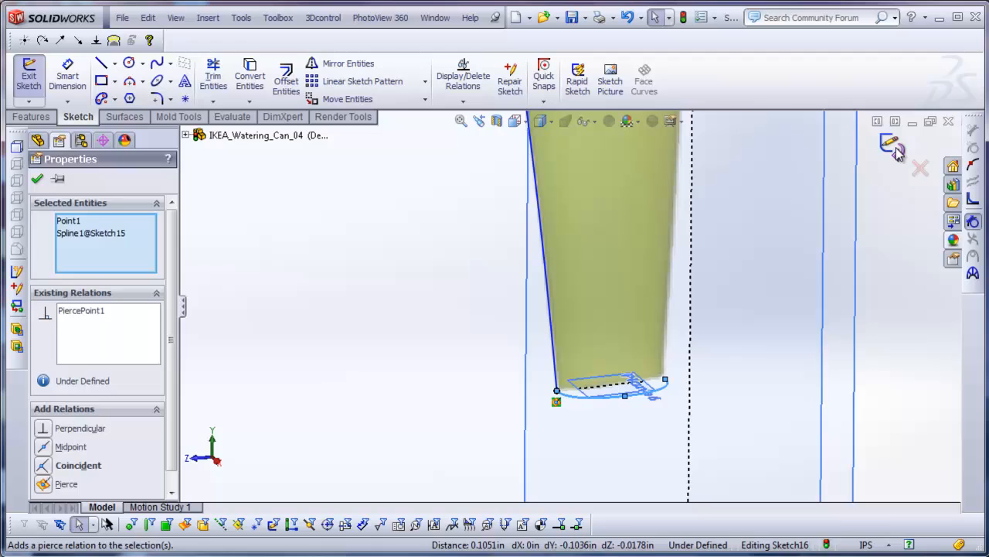
click(892, 147)
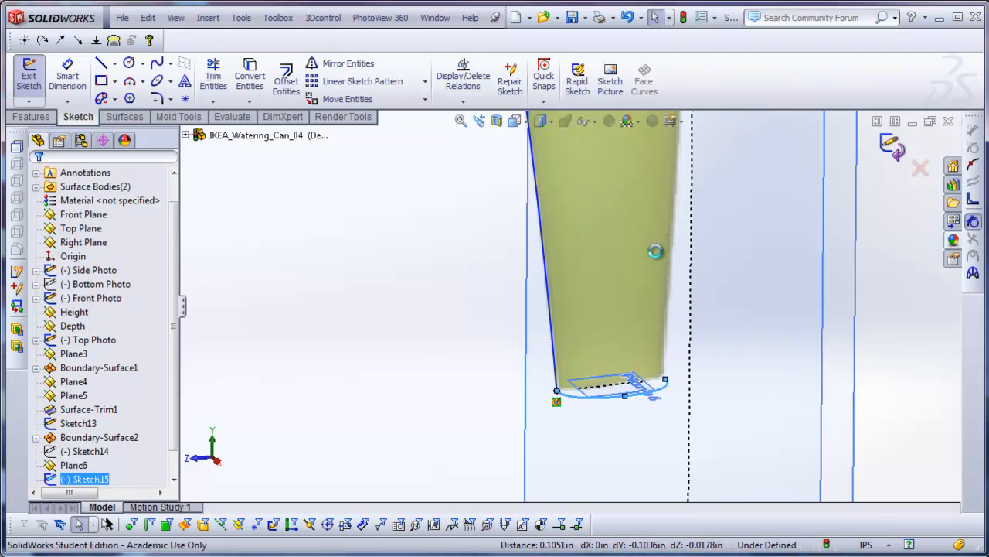
Sketch a three-point spline on the Right Plane, tracing the handle's outer edge from its lower tip up to the offset plane
scroll(633, 272, up, 5)
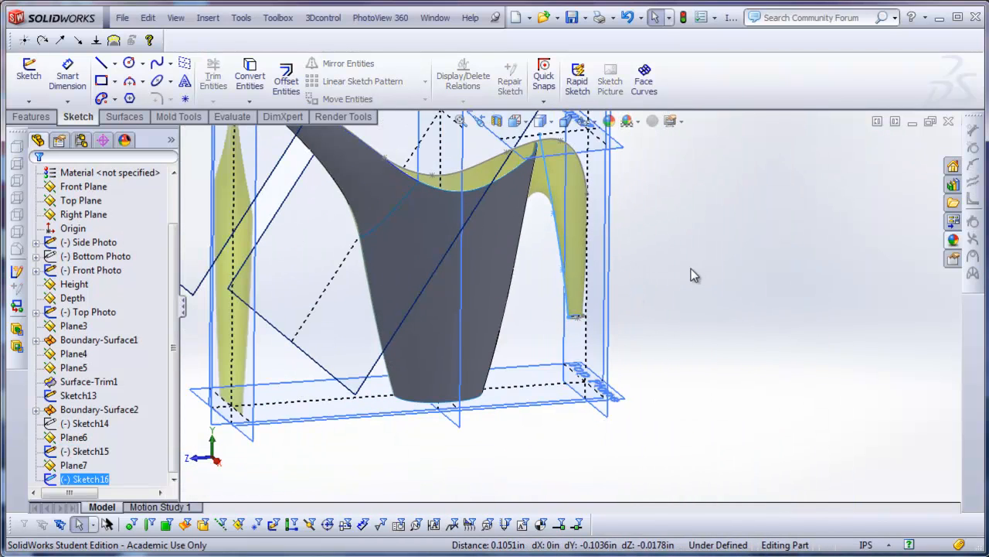
scroll(691, 270, up, 5)
scroll(594, 232, down, 5)
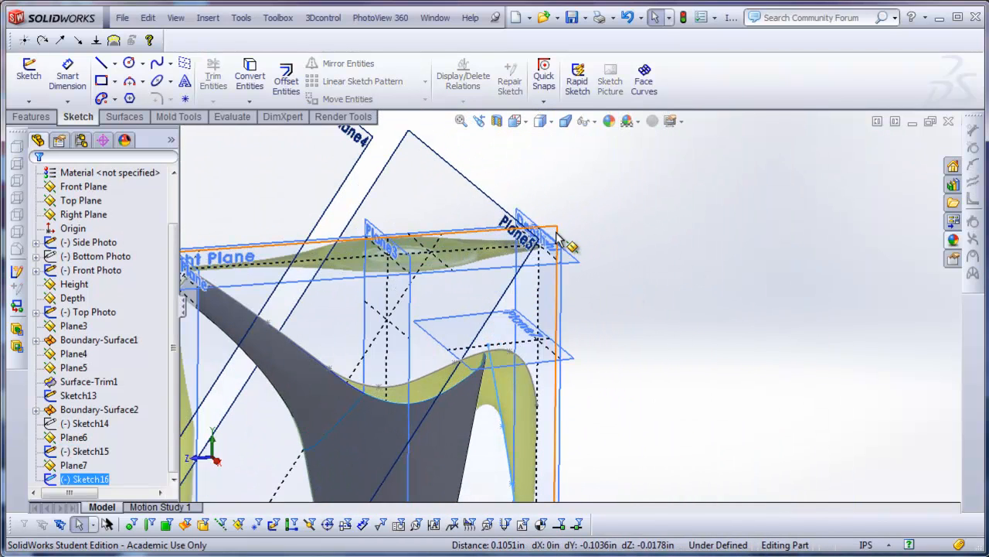
click(559, 241)
click(610, 187)
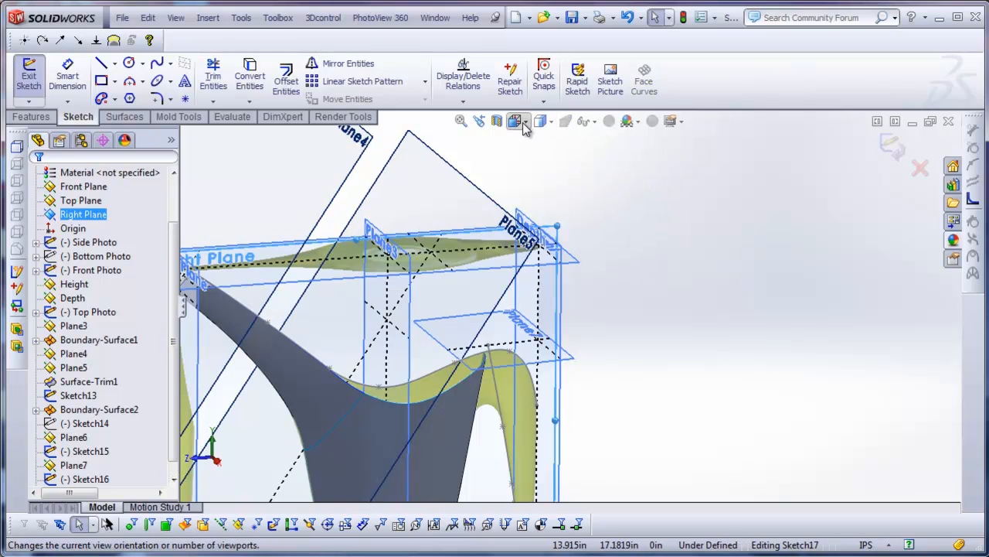
click(525, 122)
click(555, 163)
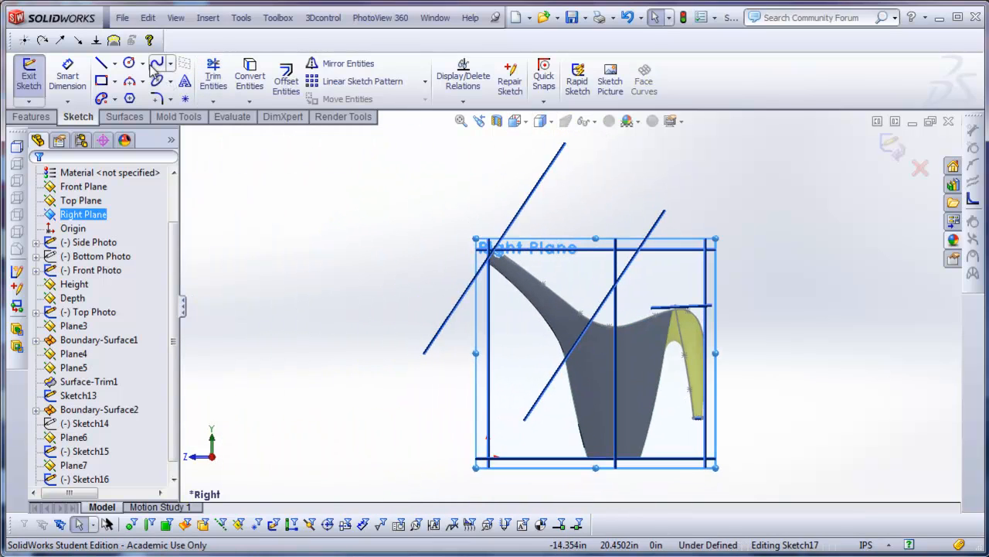
scroll(691, 287, down, 5)
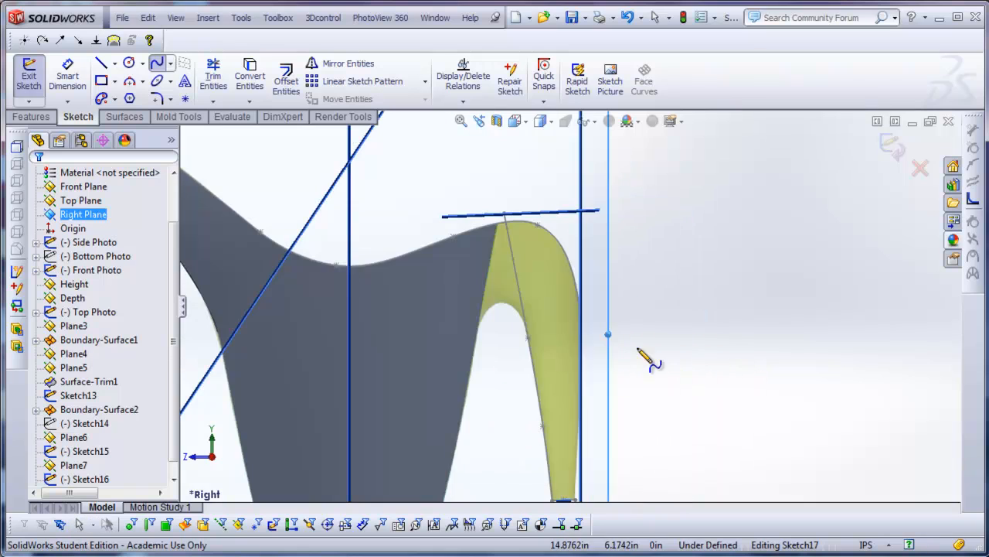
scroll(565, 218, down, 2)
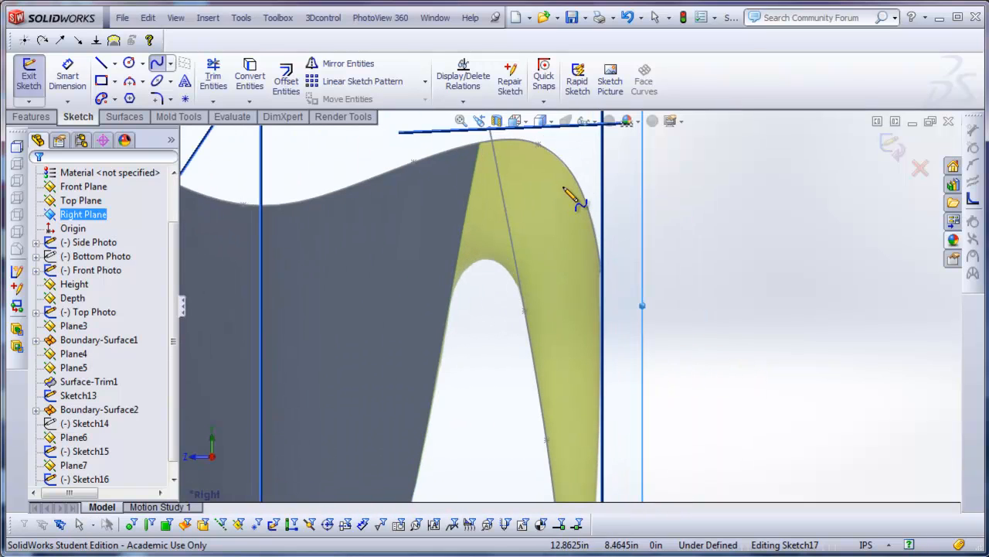
scroll(607, 307, up, 3)
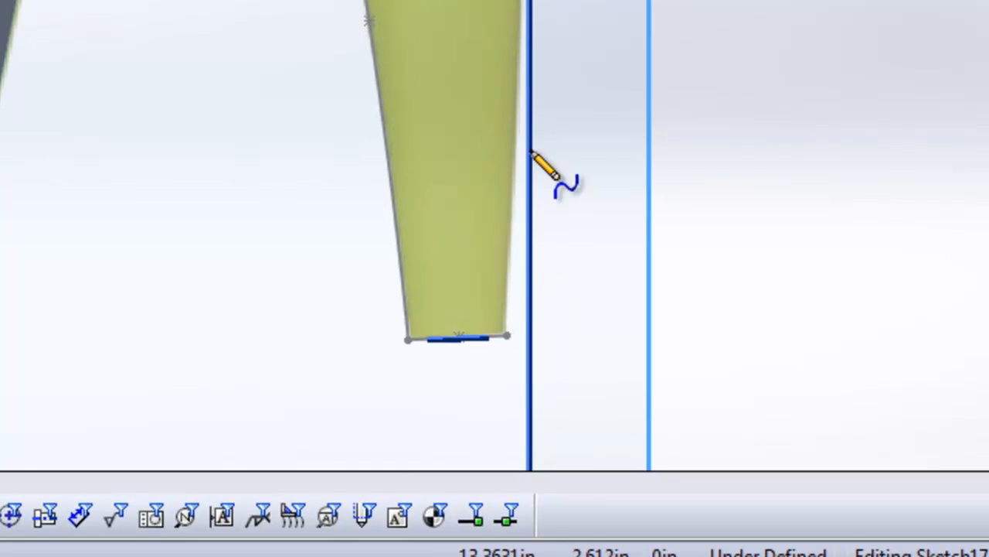
click(507, 335)
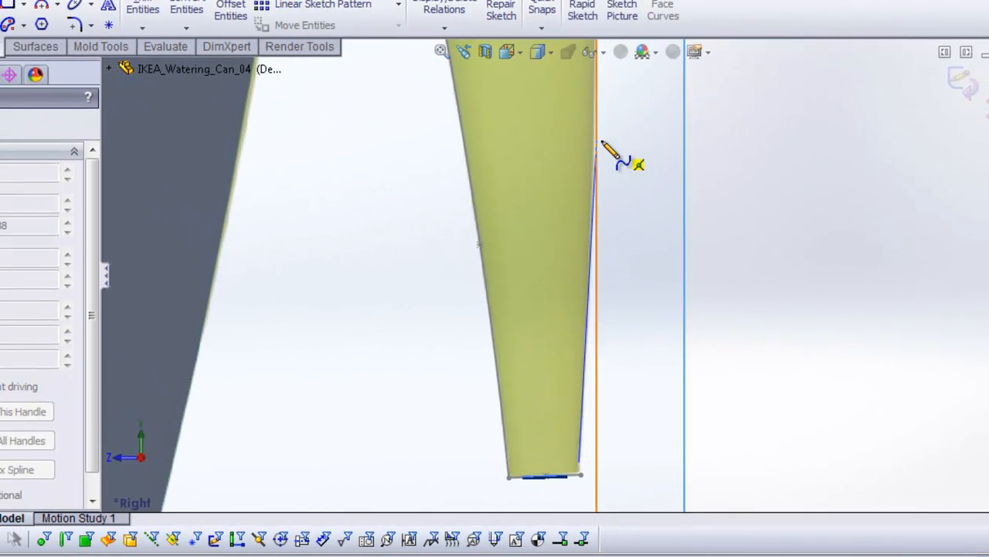
scroll(603, 144, down, 3)
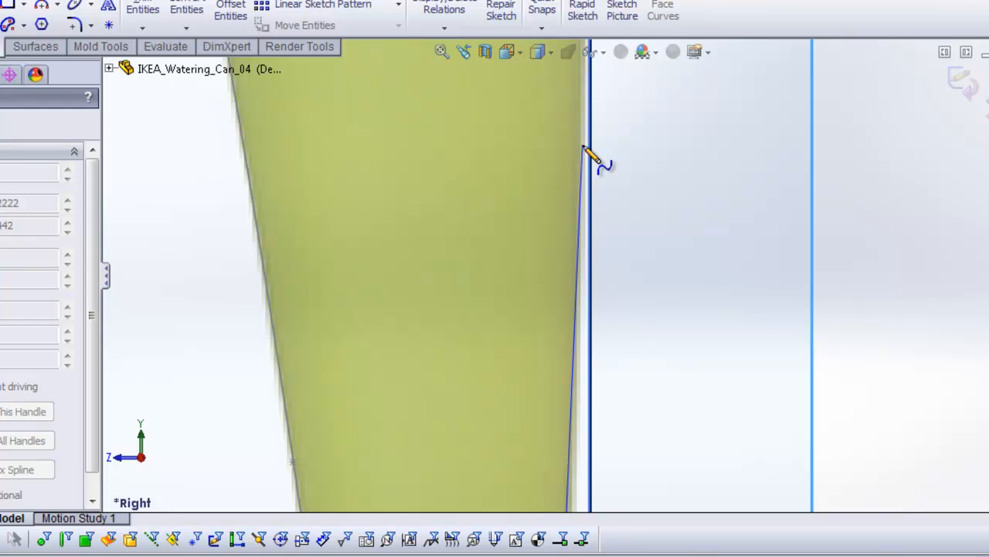
scroll(591, 143, up, 2)
scroll(580, 100, up, 3)
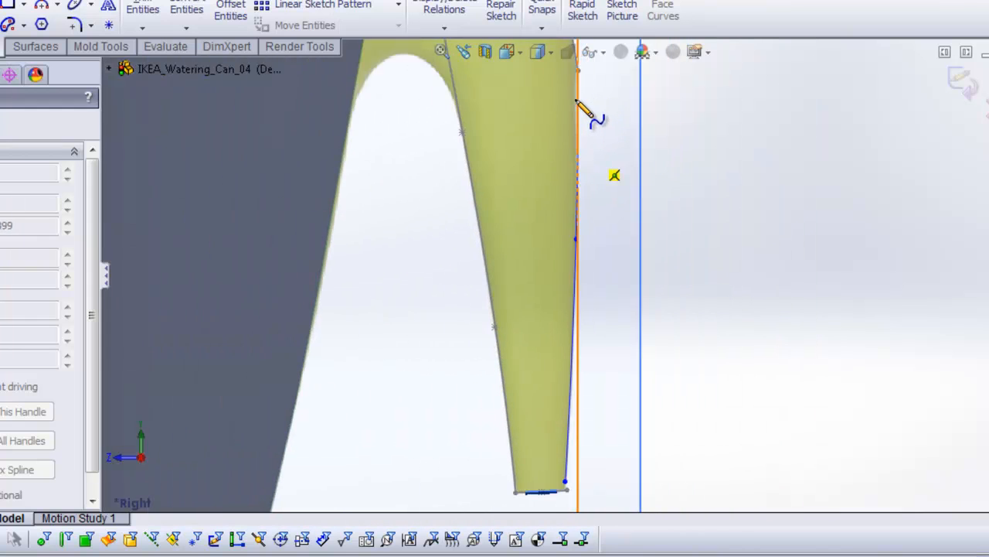
scroll(572, 111, down, 3)
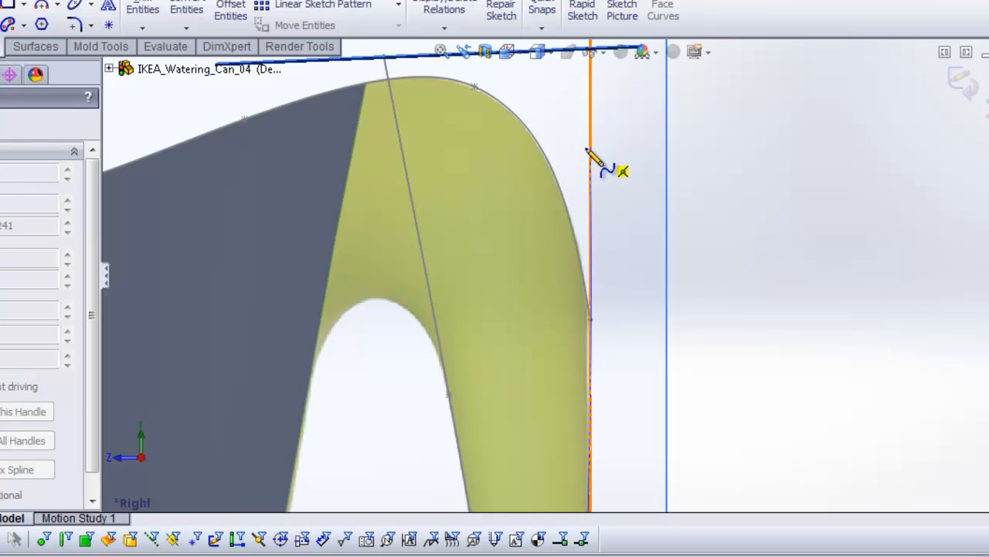
scroll(587, 139, up, 2)
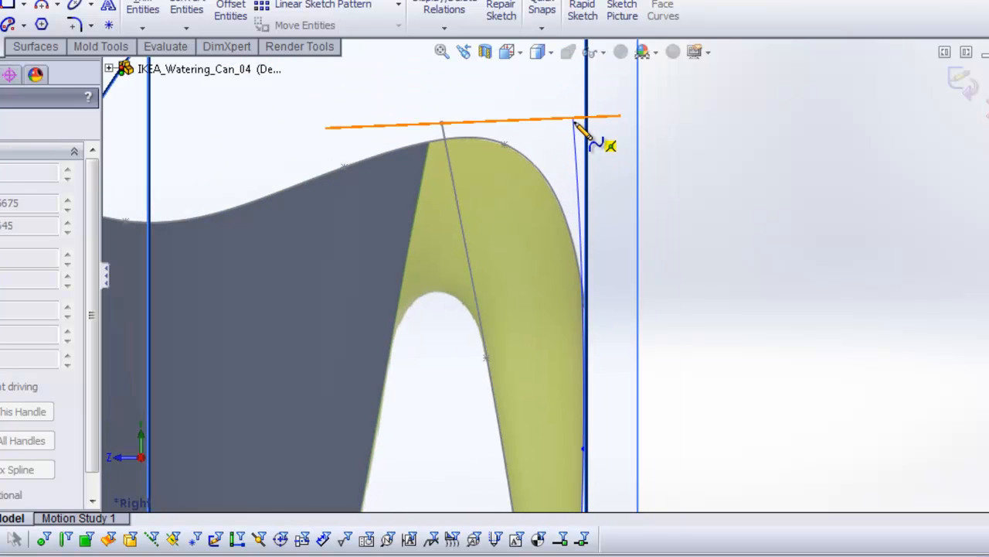
double_click(583, 126)
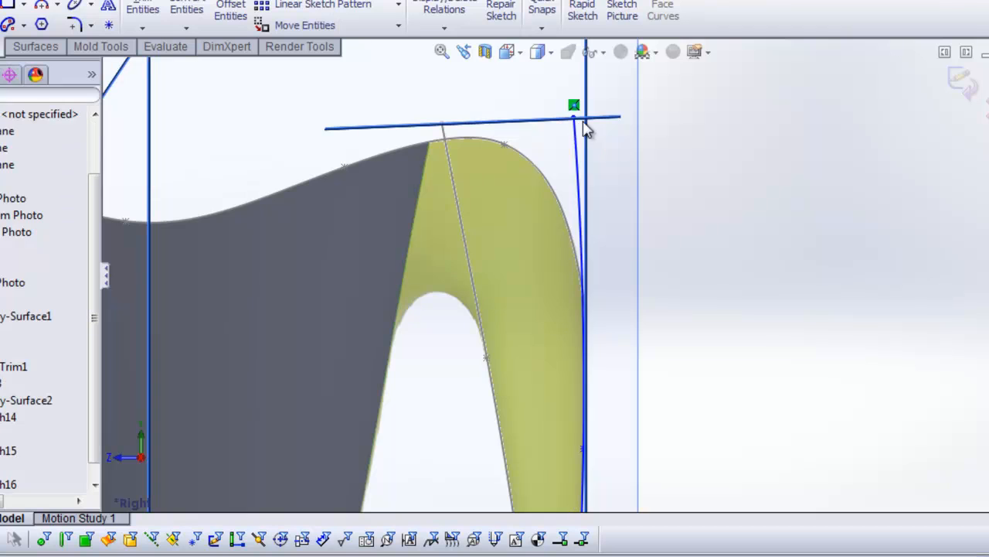
Add a Pierce relation between the outer spline's lower endpoint and the half-profile curve at the handle's tip
scroll(583, 412, up, 2)
scroll(584, 412, down, 4)
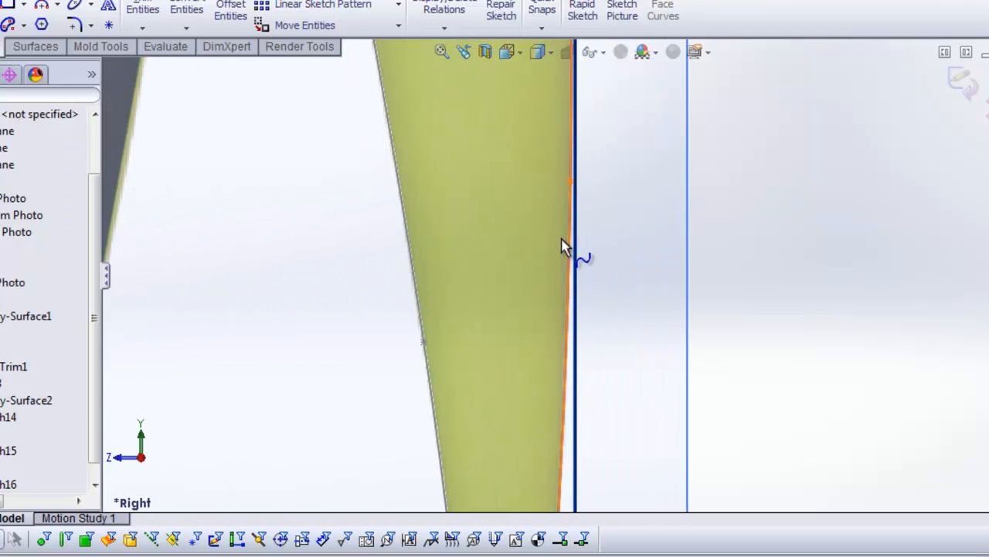
scroll(567, 328, up, 3)
scroll(559, 334, down, 2)
scroll(562, 381, up, 1)
scroll(562, 395, down, 2)
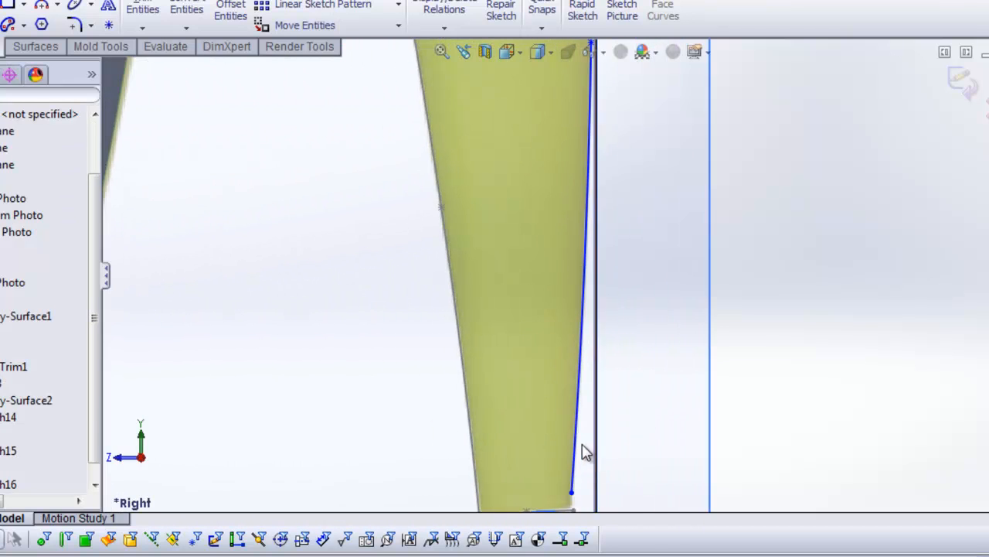
scroll(583, 444, up, 2)
scroll(583, 443, down, 3)
scroll(584, 450, down, 1)
click(560, 364)
mouse_move(562, 371)
middle_down()
mouse_move(623, 330)
mouse_move(560, 460)
middle_up()
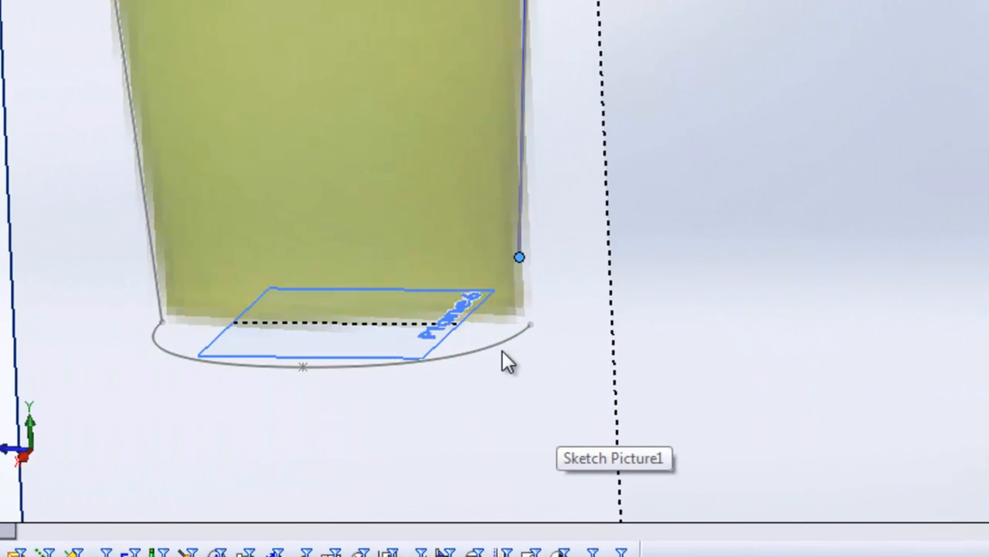
ctrl+click(503, 352)
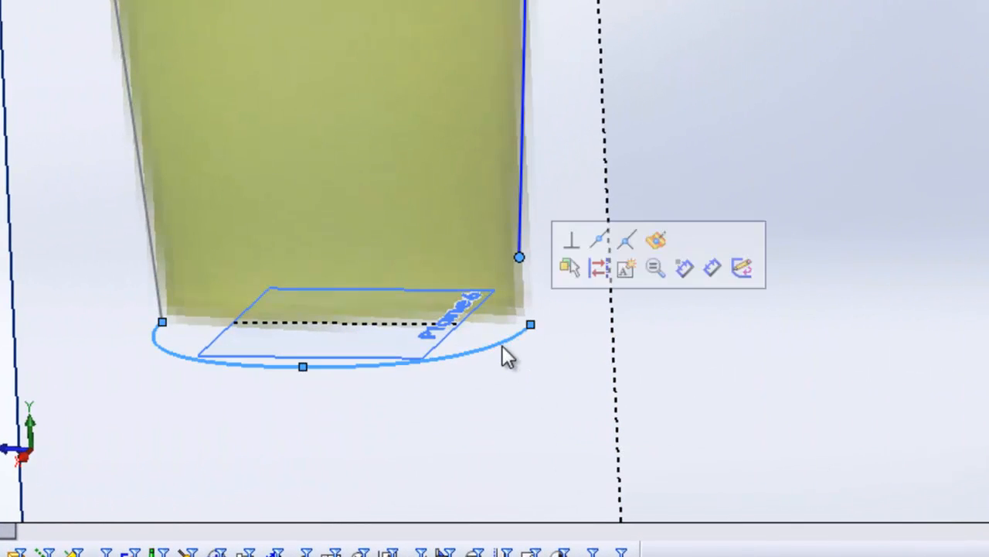
click(655, 241)
scroll(530, 88, up, 5)
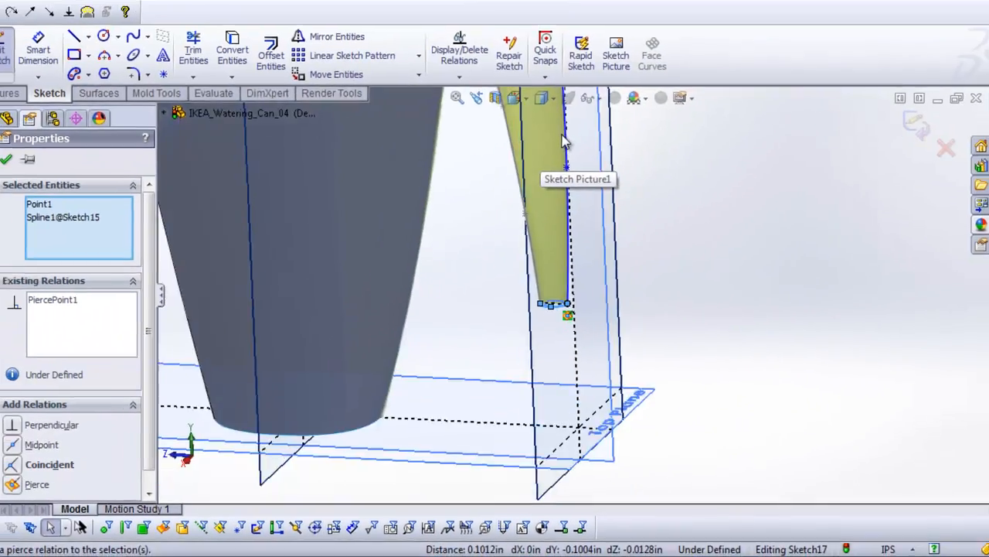
Examine how closely the outer spline follows the handle's outer edge in the side photo
scroll(562, 135, up, 3)
scroll(552, 201, down, 1)
mouse_move(558, 173)
middle_down()
mouse_move(572, 162)
mouse_move(553, 190)
middle_up()
scroll(552, 190, down, 2)
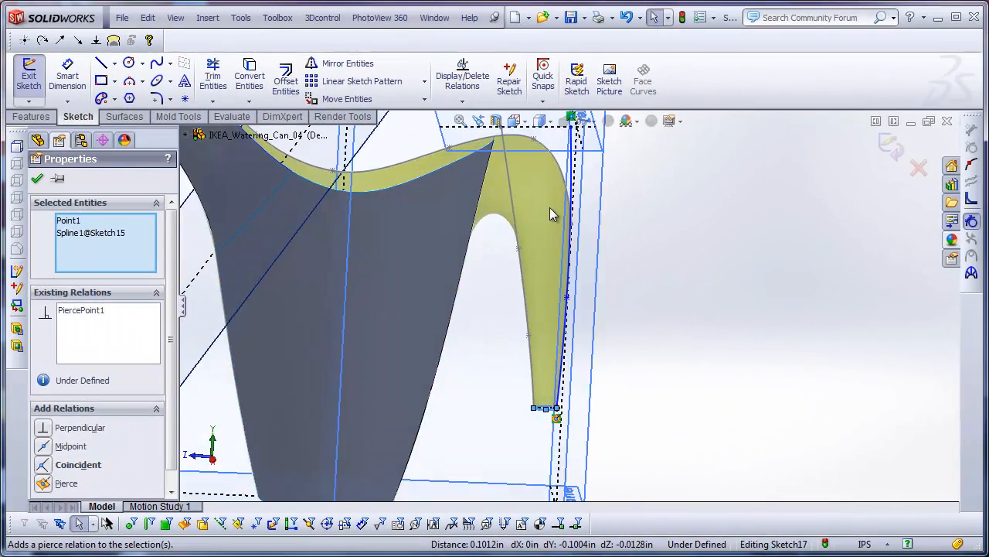
scroll(551, 220, down, 4)
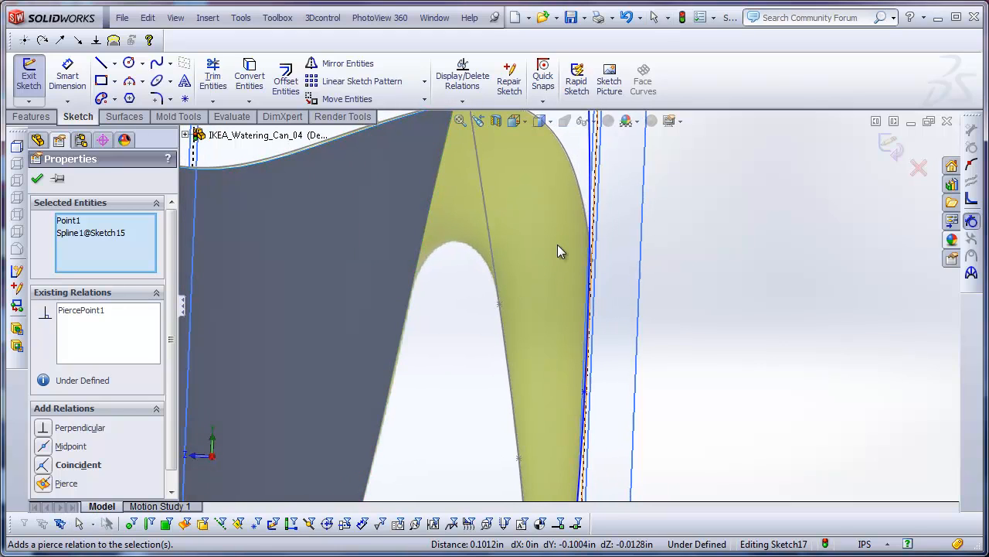
scroll(580, 293, down, 3)
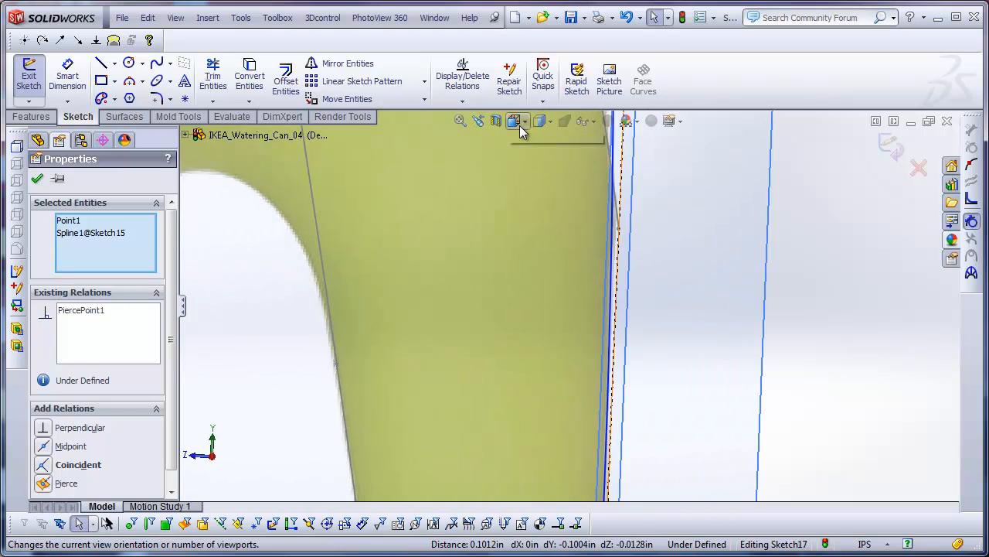
click(555, 160)
scroll(722, 364, down, 5)
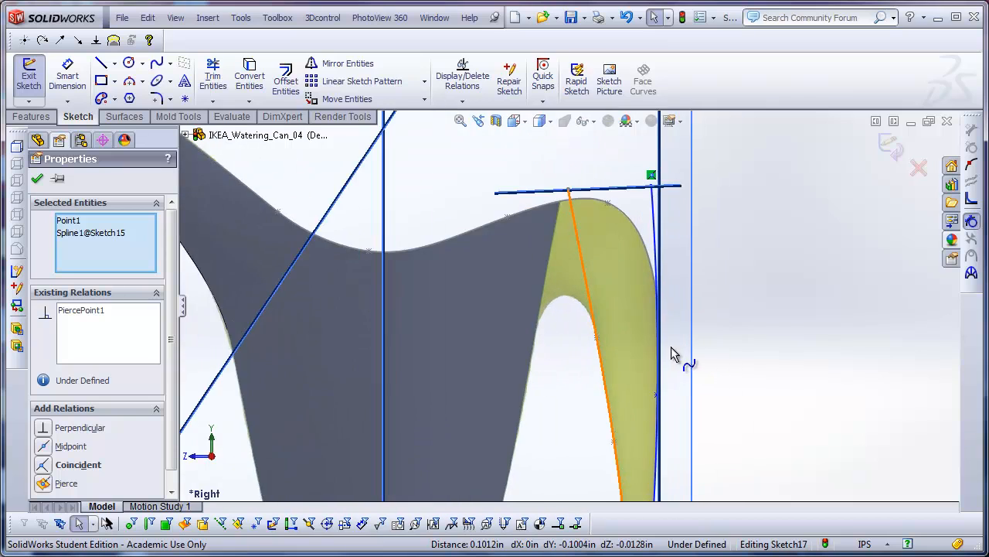
scroll(639, 303, down, 5)
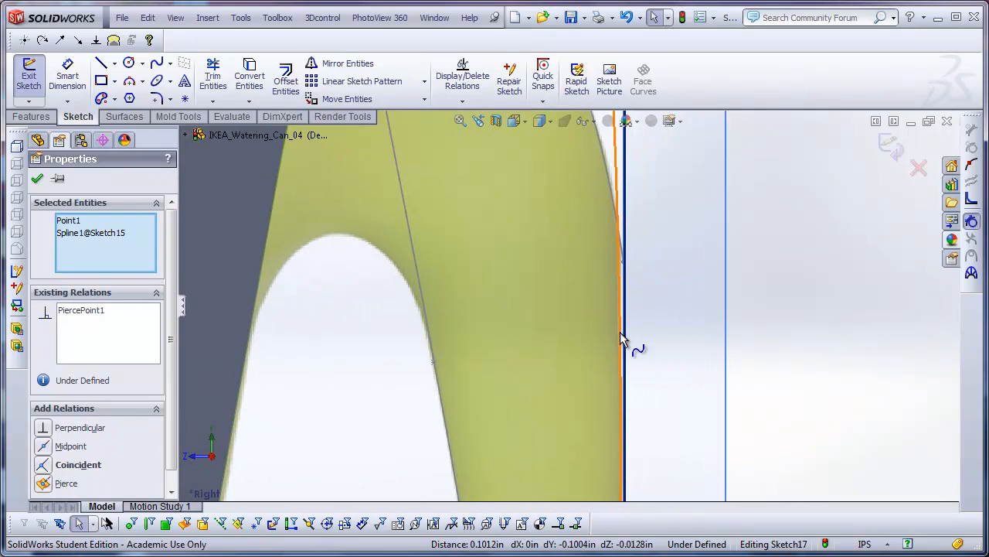
scroll(615, 350, up, 3)
scroll(607, 338, down, 4)
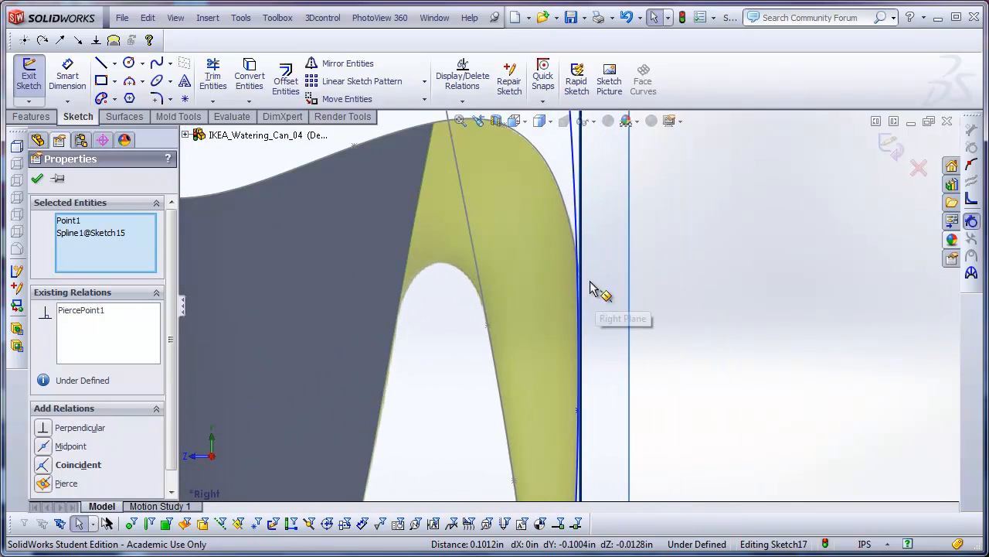
scroll(571, 293, up, 2)
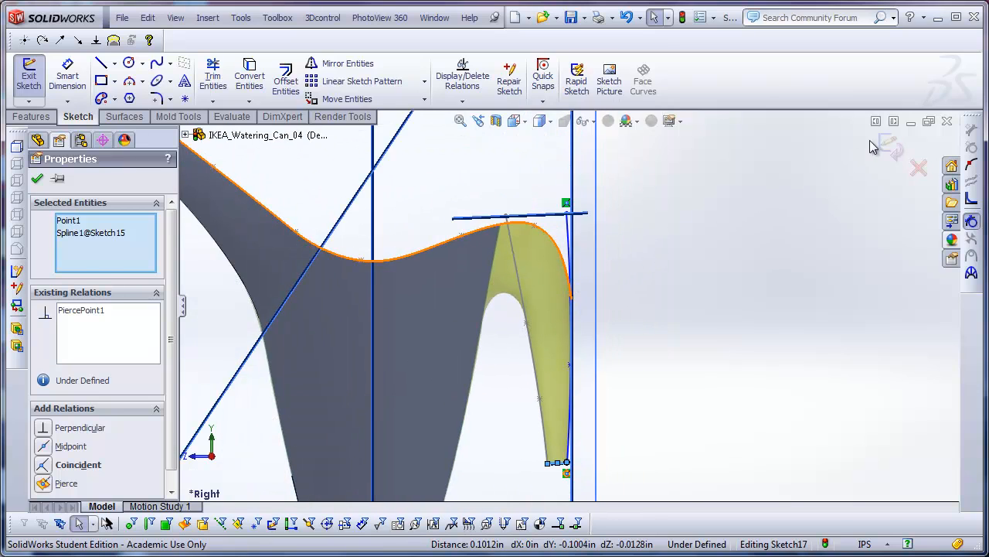
Close the outer spline sketch and start a new sketch on the offset plane above the handle
click(889, 146)
middle_drag(638, 292, 657, 346)
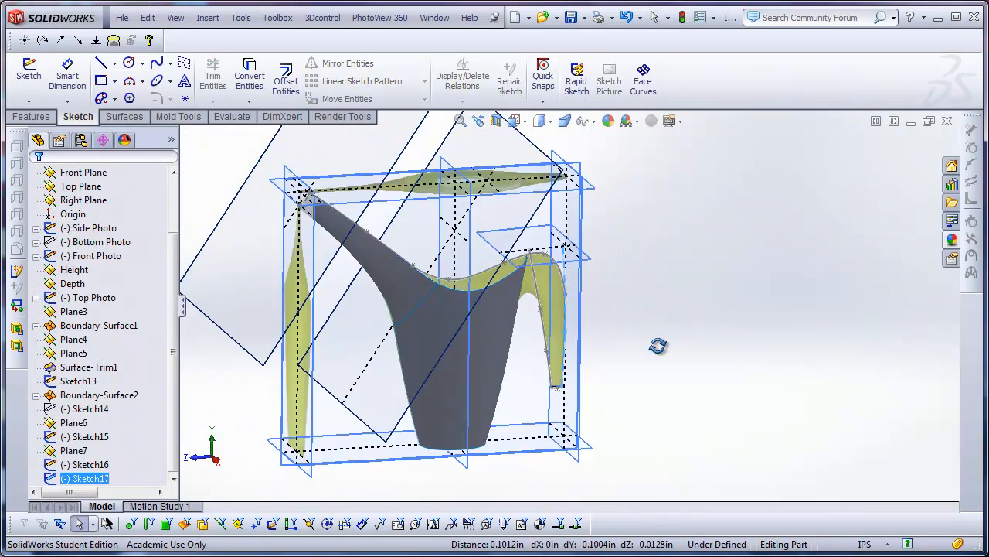
scroll(586, 256, down, 3)
click(579, 268)
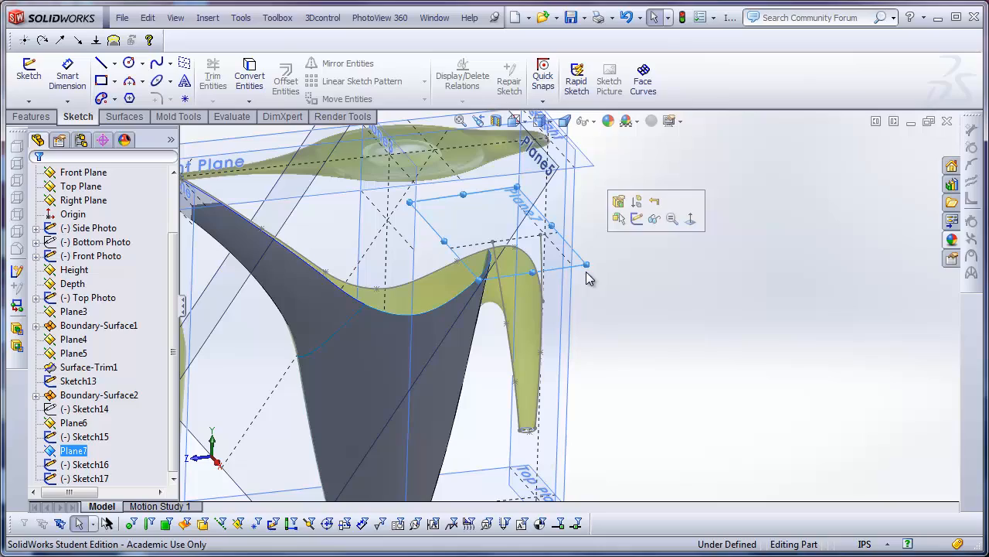
click(637, 220)
middle_drag(607, 315, 632, 295)
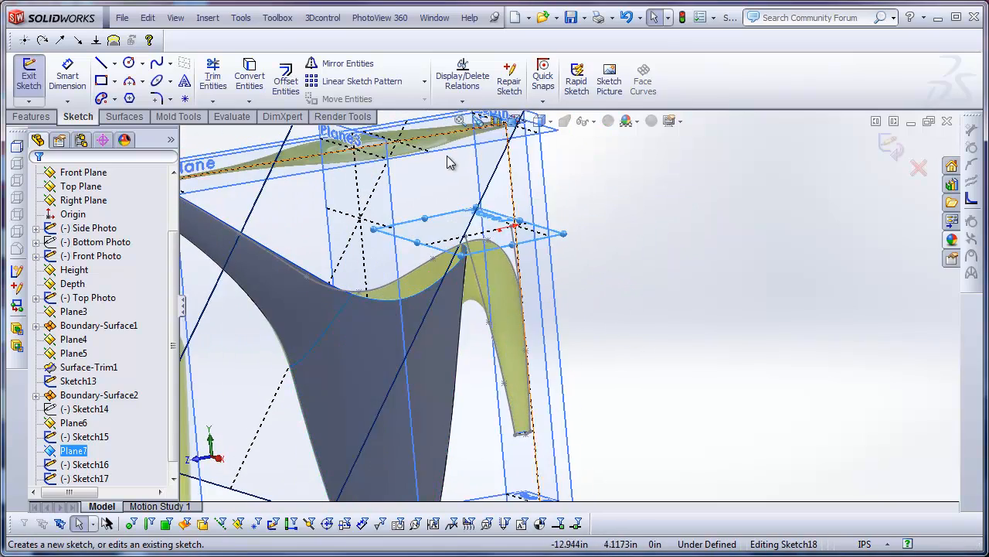
scroll(446, 156, down, 3)
mouse_move(480, 271)
middle_down()
mouse_move(486, 310)
mouse_move(526, 312)
middle_up()
Sketch a three-point spline on the offset plane, bulging to one side between the upper endpoints of the inner and outer splines
click(164, 71)
scroll(563, 400, down, 6)
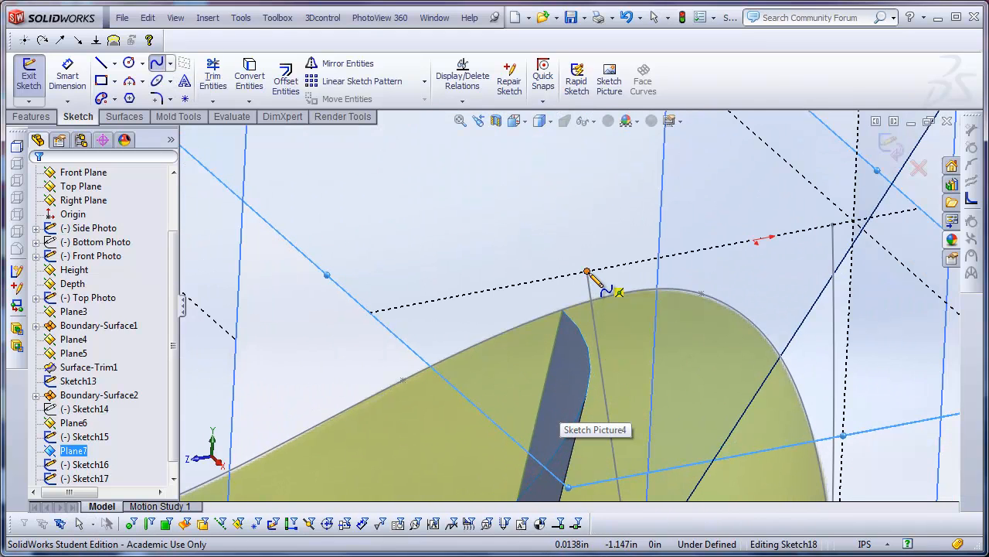
click(587, 272)
click(775, 316)
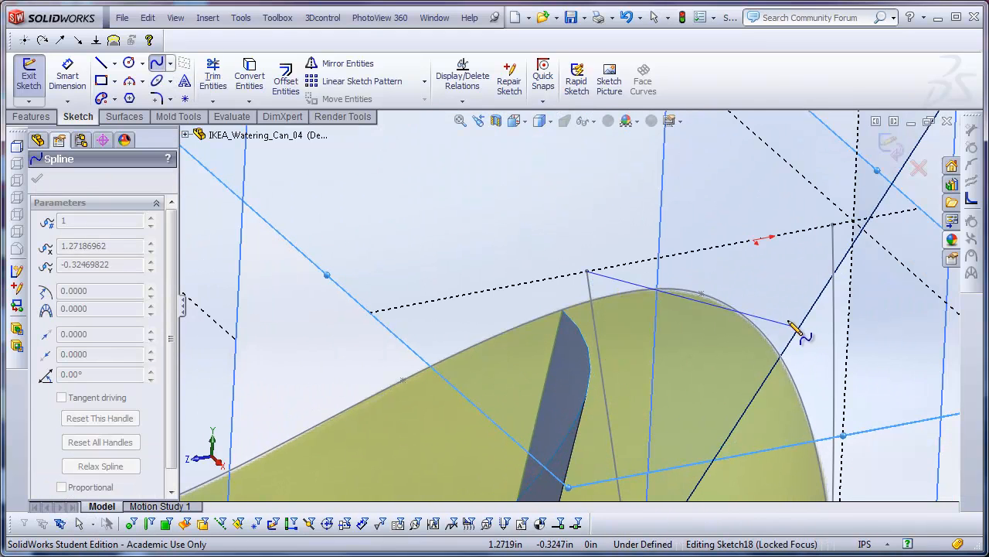
double_click(833, 226)
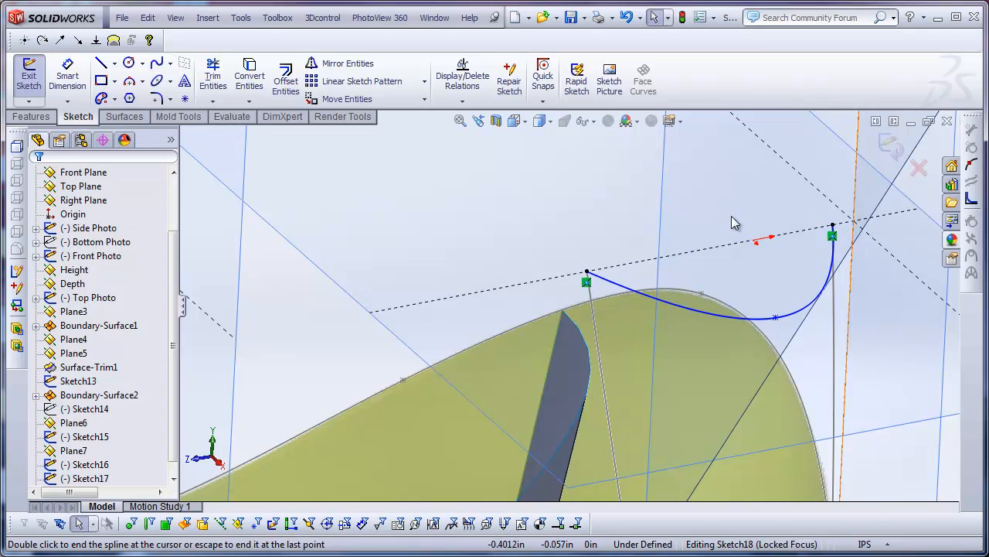
Make the new spline's tangent handle horizontal at the endpoint that meets the outer guide spline, as seen in Top view
click(540, 121)
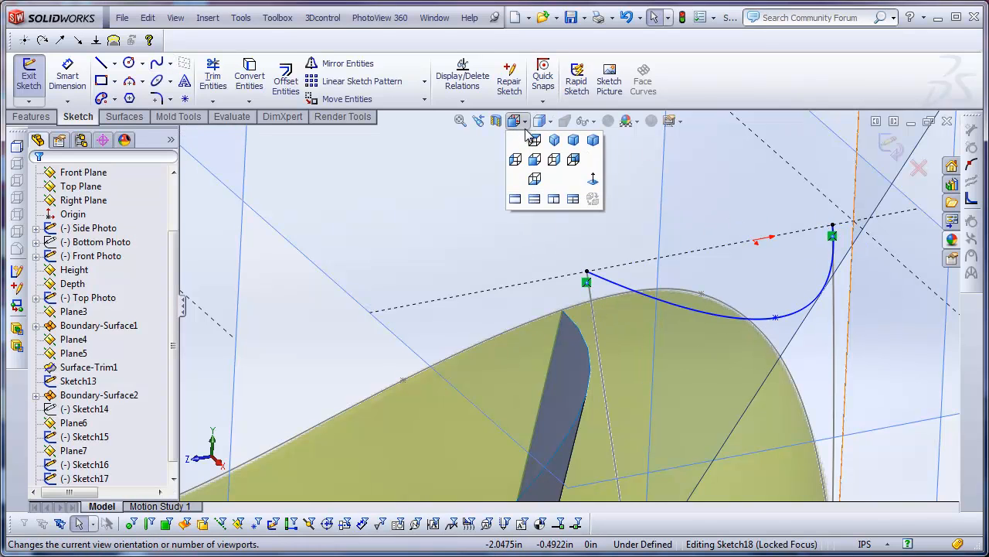
click(546, 190)
scroll(547, 190, down, 10)
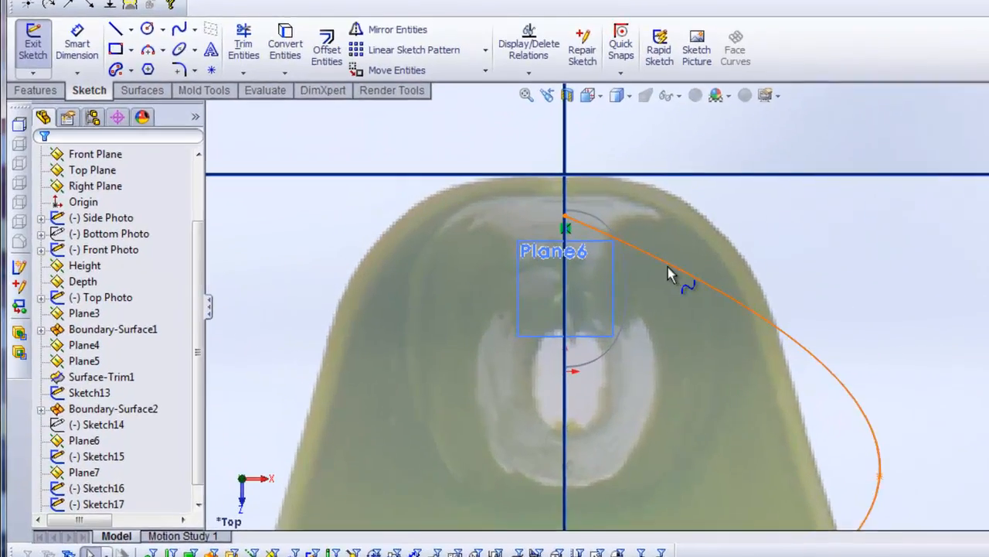
click(597, 280)
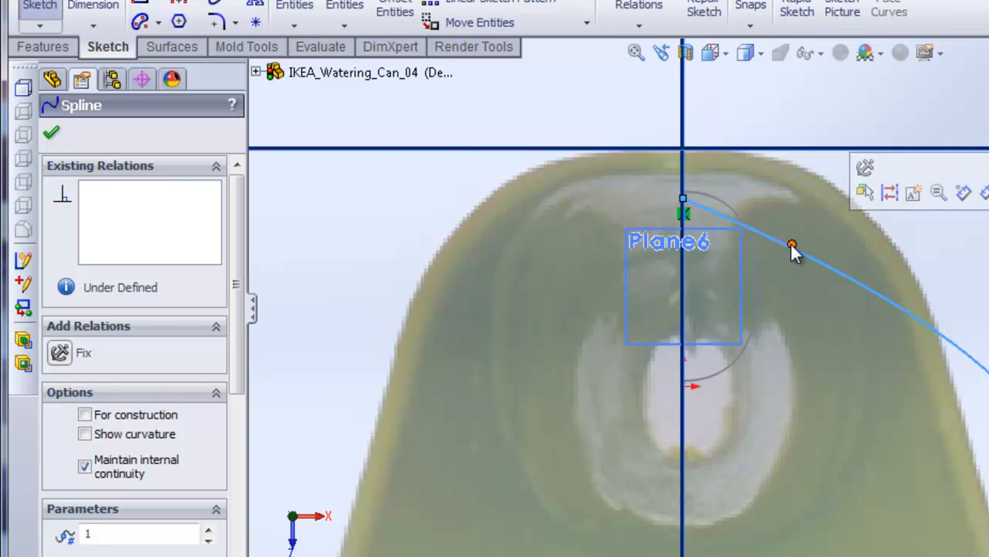
drag(791, 247, 790, 189)
scroll(783, 428, up, 5)
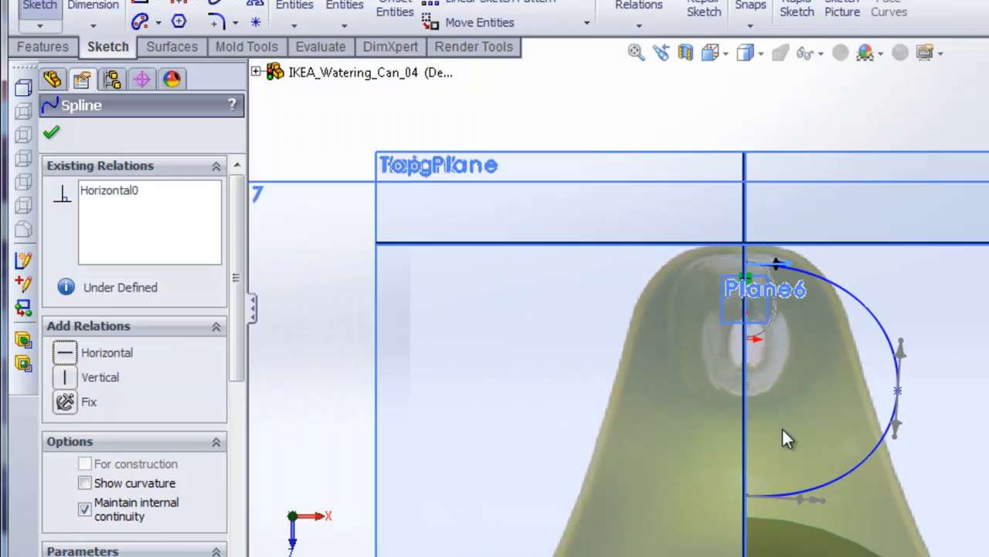
Make the half-profile spline's tangent handle horizontal at the endpoint that meets the inner guide spline
scroll(819, 498, down, 3)
click(835, 497)
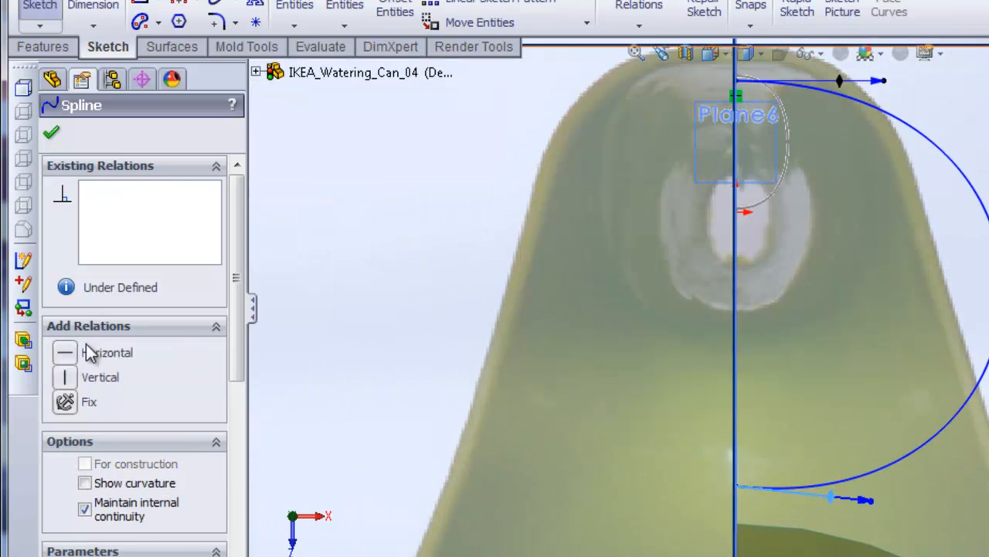
scroll(905, 320, up, 4)
Add a pierce relation between the half-profile's outer endpoint and the outer guide spline of the handle
mouse_move(971, 324)
middle_down()
mouse_move(968, 312)
mouse_move(944, 317)
middle_up()
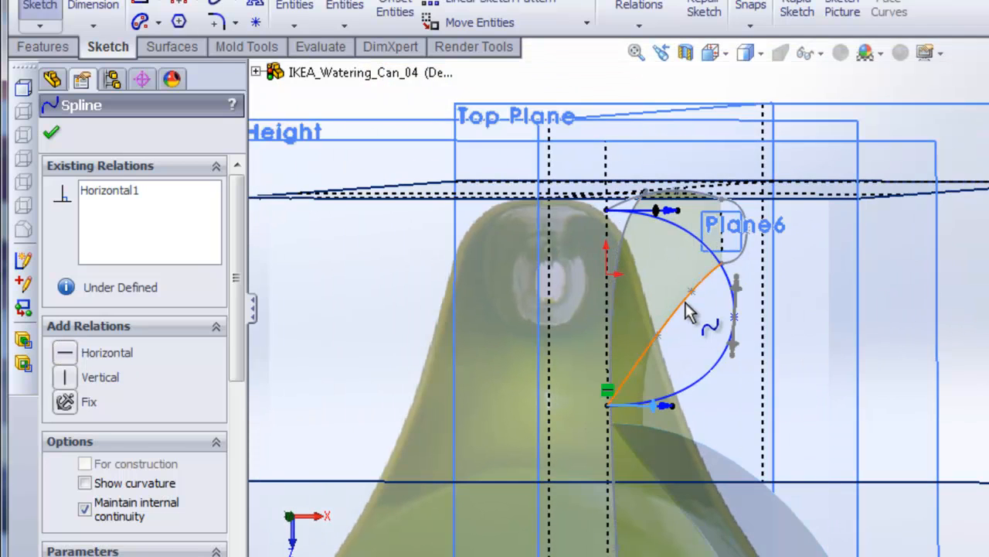
middle_drag(670, 303, 647, 280)
scroll(647, 281, up, 4)
scroll(458, 204, down, 4)
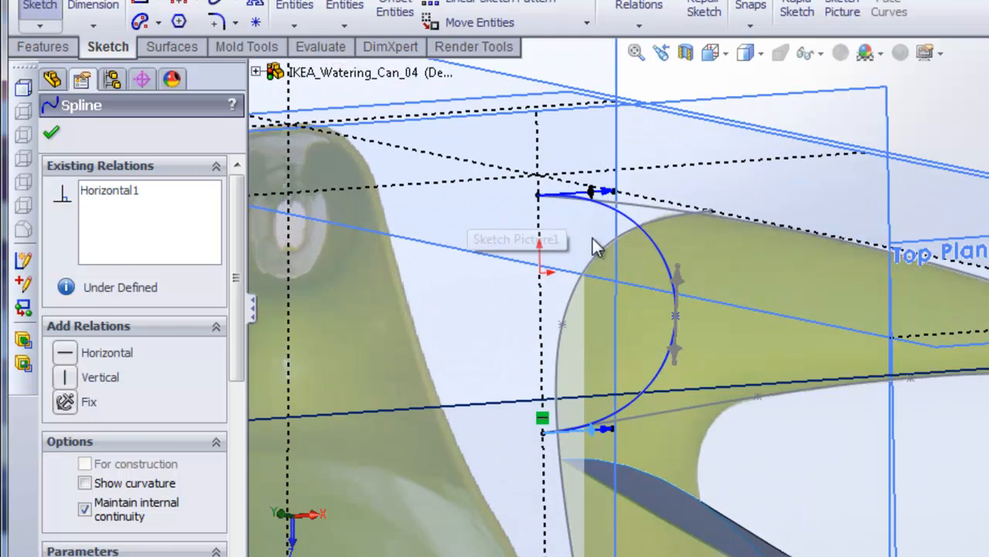
click(548, 211)
click(539, 194)
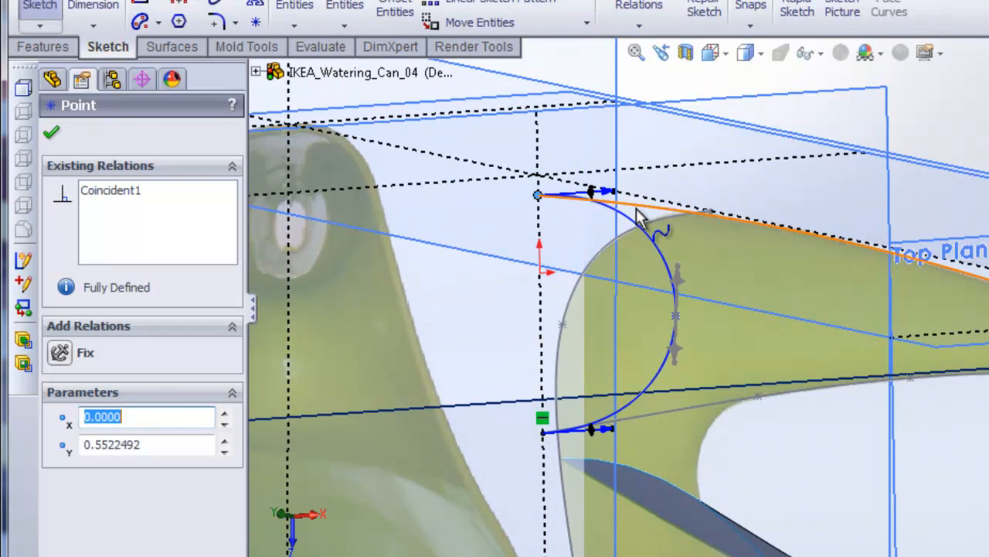
ctrl+click(680, 213)
click(770, 118)
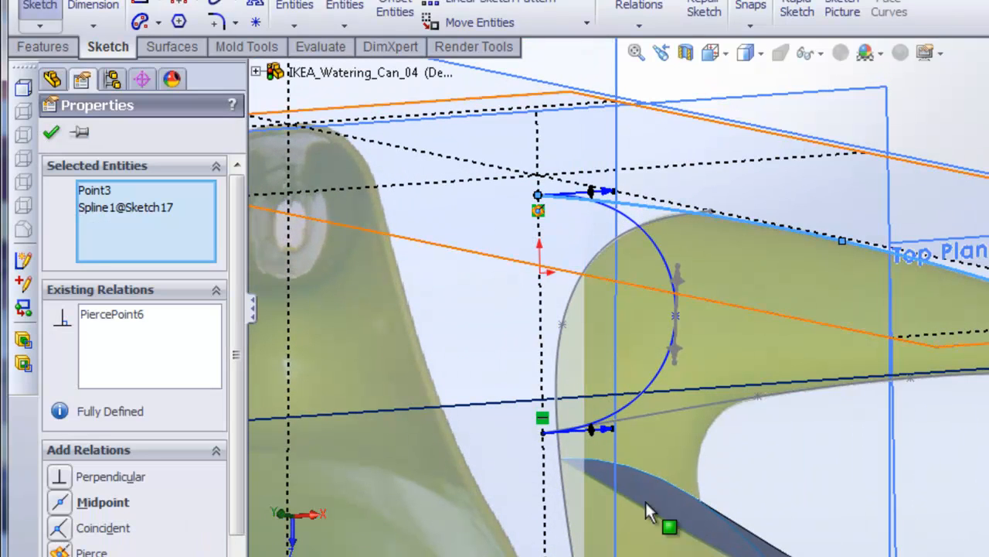
Add a pierce relation between the half-profile's other endpoint and the inner guide spline of the handle
click(544, 435)
ctrl+click(665, 409)
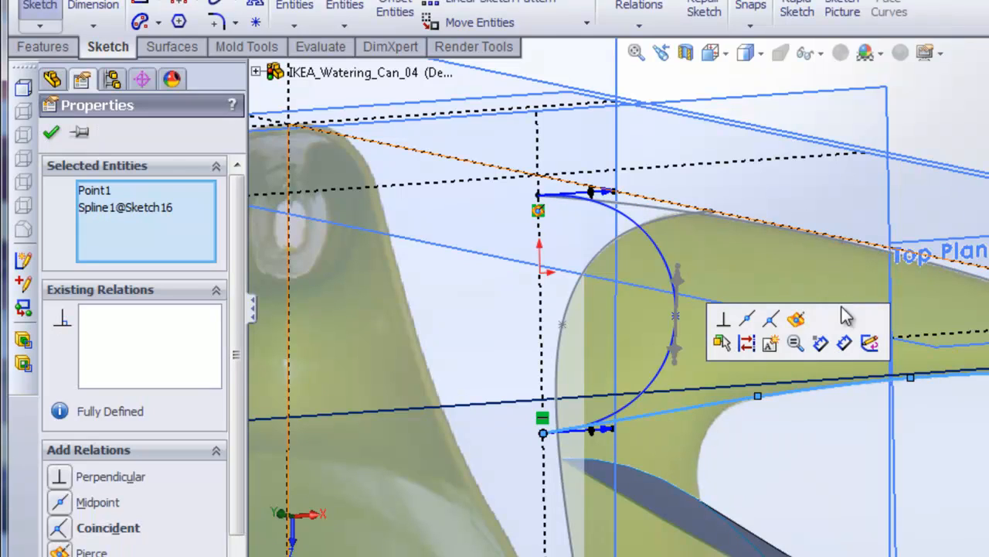
click(796, 319)
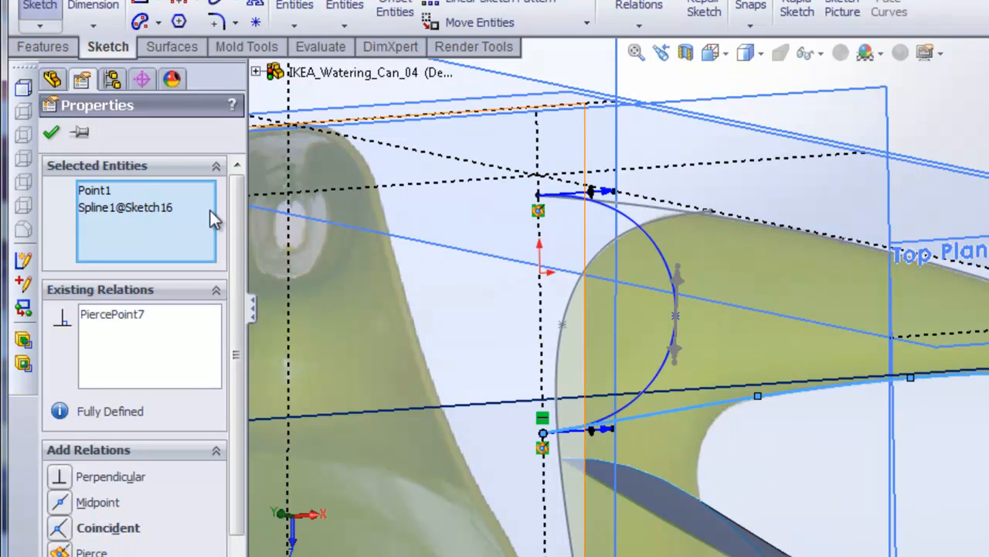
click(53, 136)
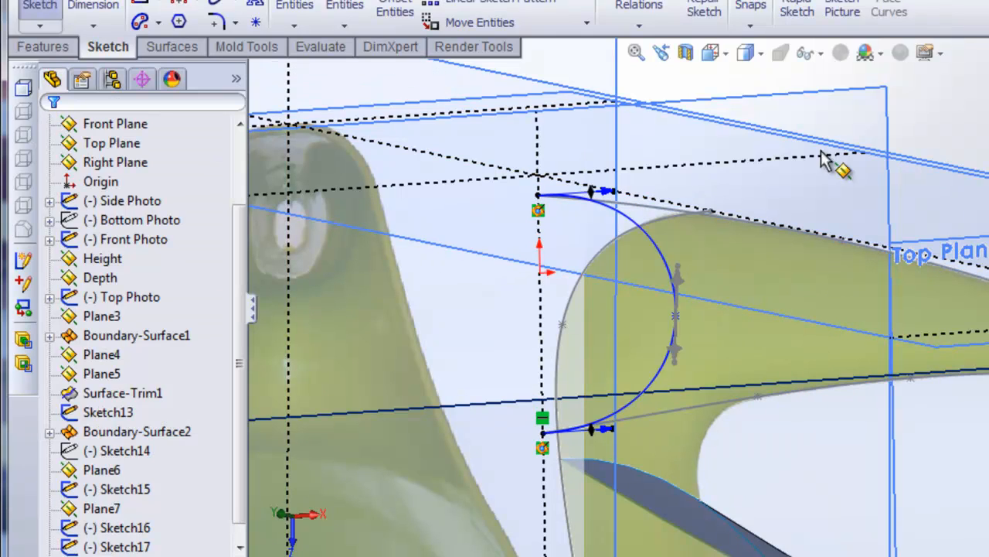
In Top view, move the half-profile spline's middle point inward, just inside the can's outline in the top photo
click(729, 75)
scroll(790, 118, down, 8)
scroll(943, 282, down, 1)
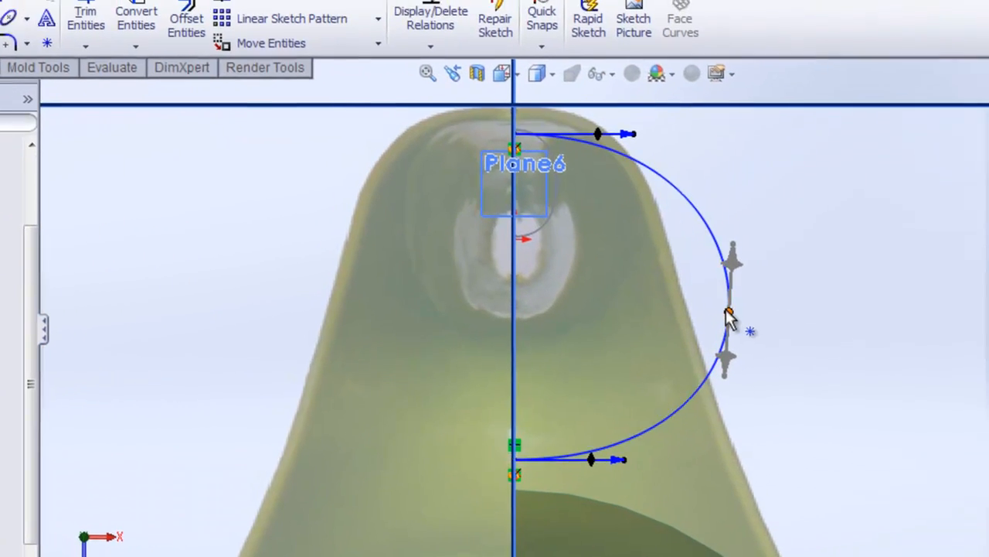
drag(937, 290, 865, 282)
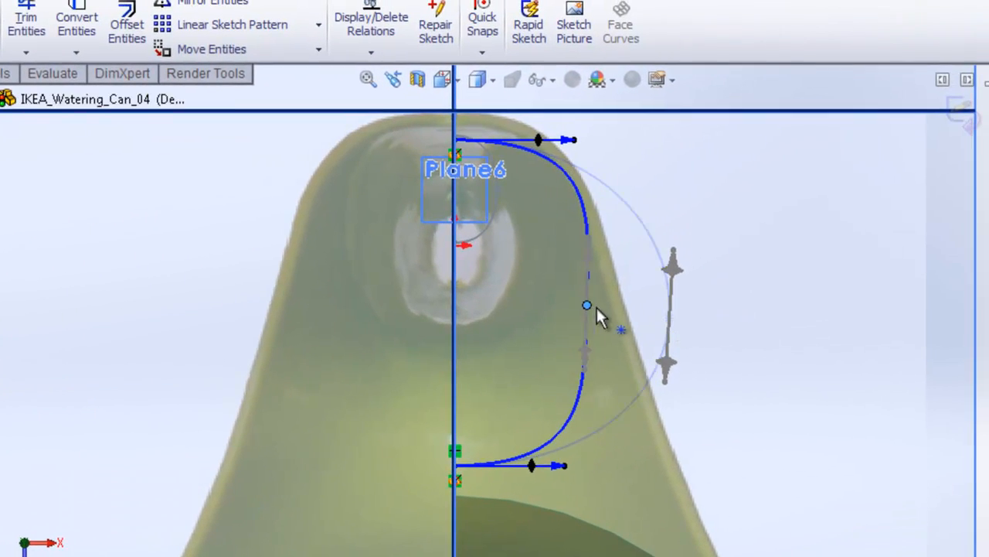
drag(603, 313, 603, 303)
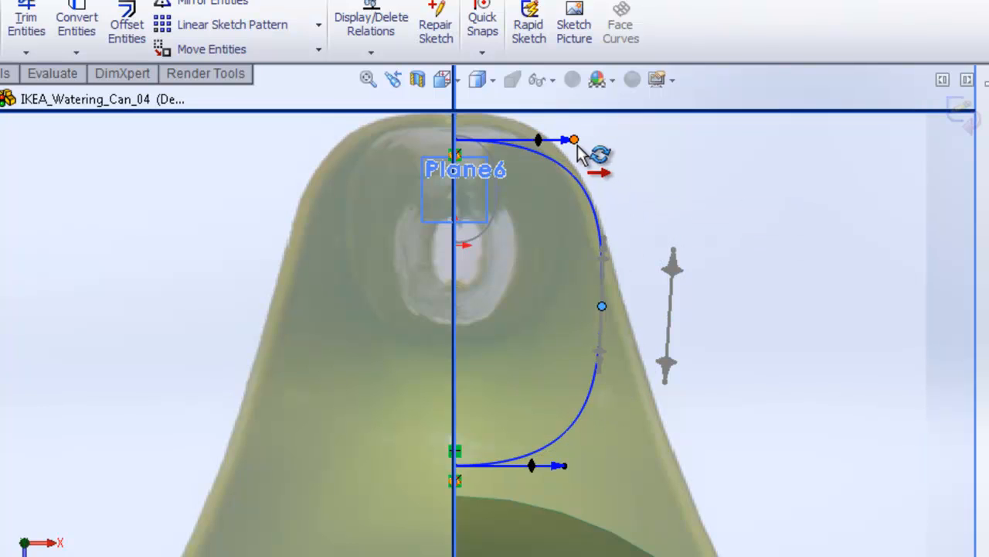
Shorten the outer endpoint's tangent handle and move the spline's middle point slightly outward to follow the can's outline in the top photo
drag(576, 145, 551, 147)
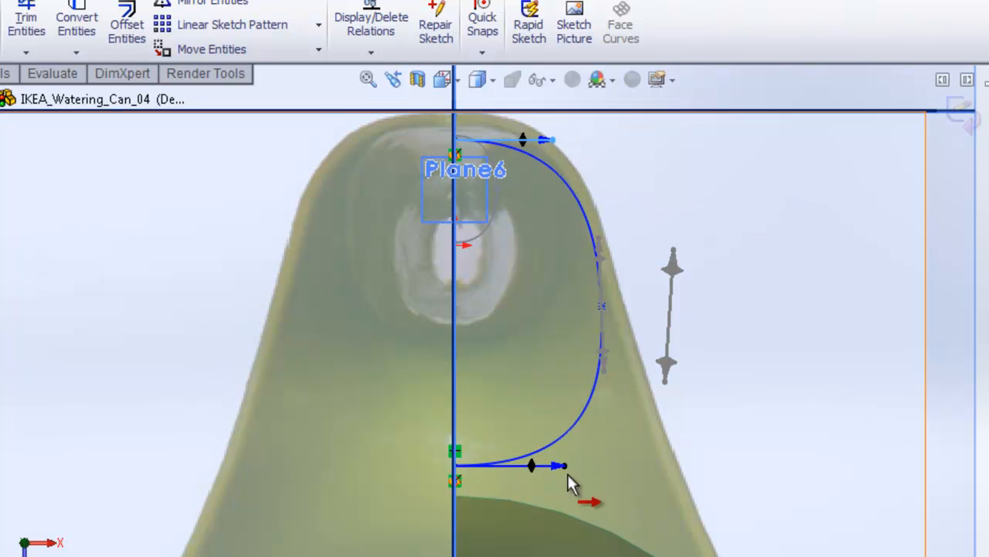
mouse_move(565, 468)
mouse_down()
mouse_move(592, 468)
mouse_move(568, 468)
mouse_up()
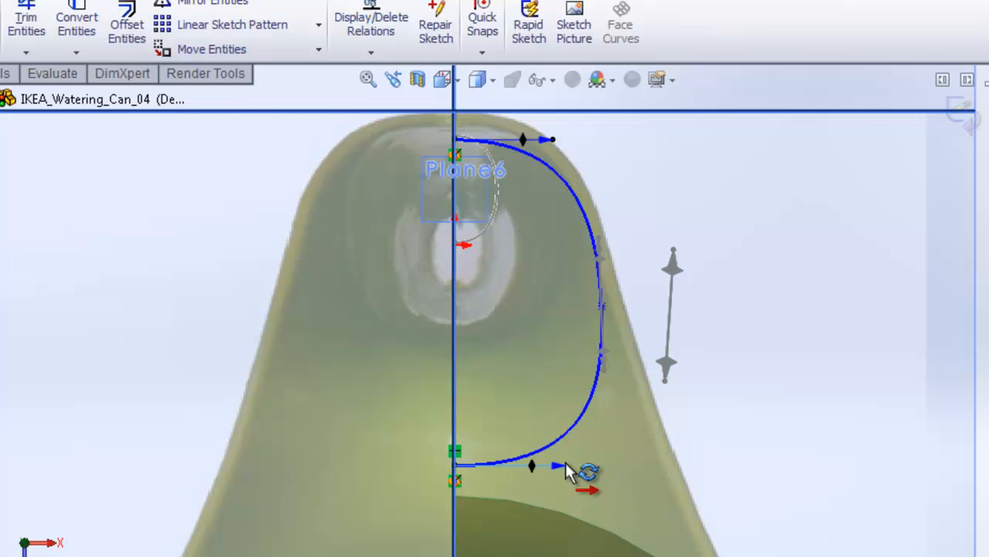
click(599, 302)
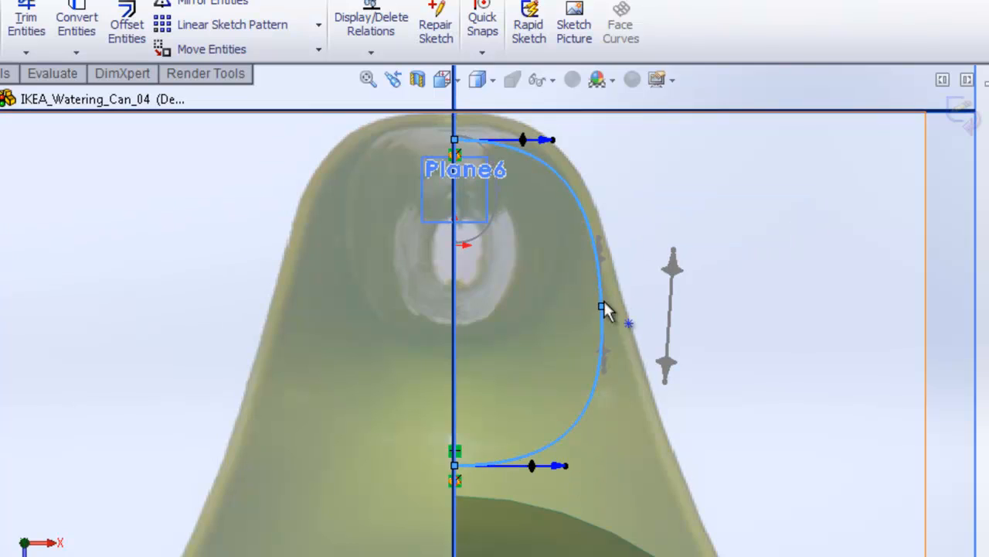
mouse_move(602, 306)
mouse_down()
mouse_move(630, 304)
mouse_move(614, 306)
mouse_up()
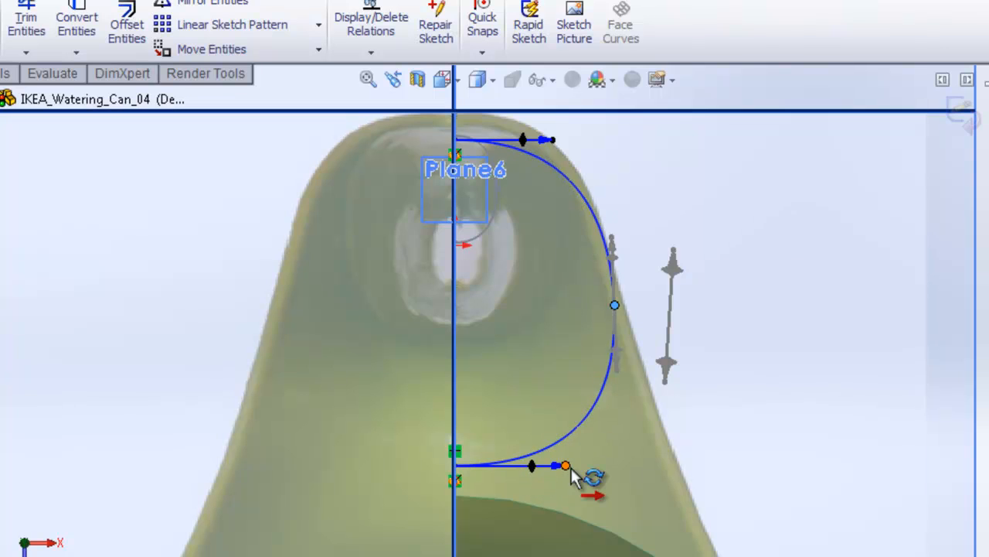
mouse_move(566, 465)
mouse_down()
mouse_move(560, 476)
mouse_move(566, 467)
mouse_up()
Check the half-profile against the whole can and close its sketch with a rebuild
scroll(623, 436, up, 3)
scroll(589, 424, down, 2)
scroll(796, 317, up, 5)
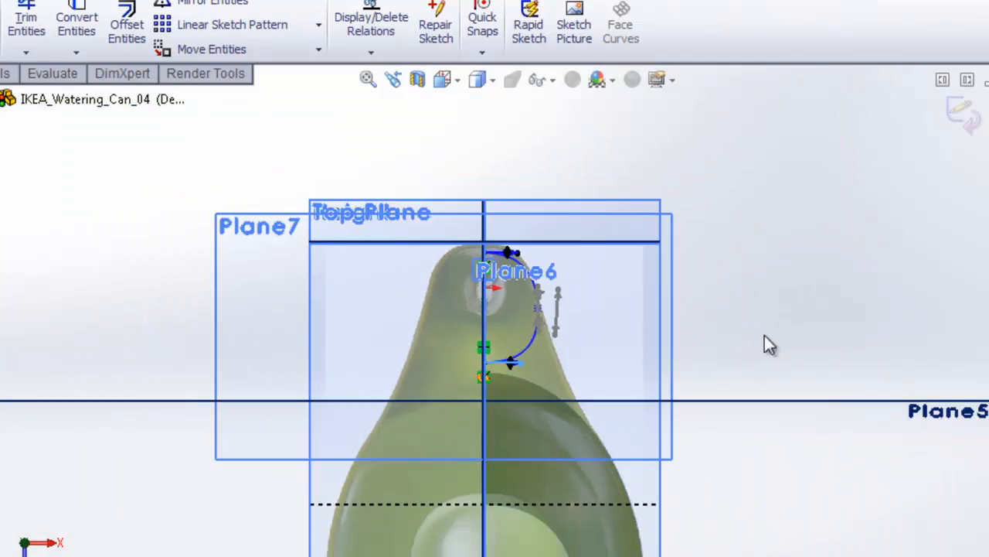
middle_drag(822, 349, 696, 325)
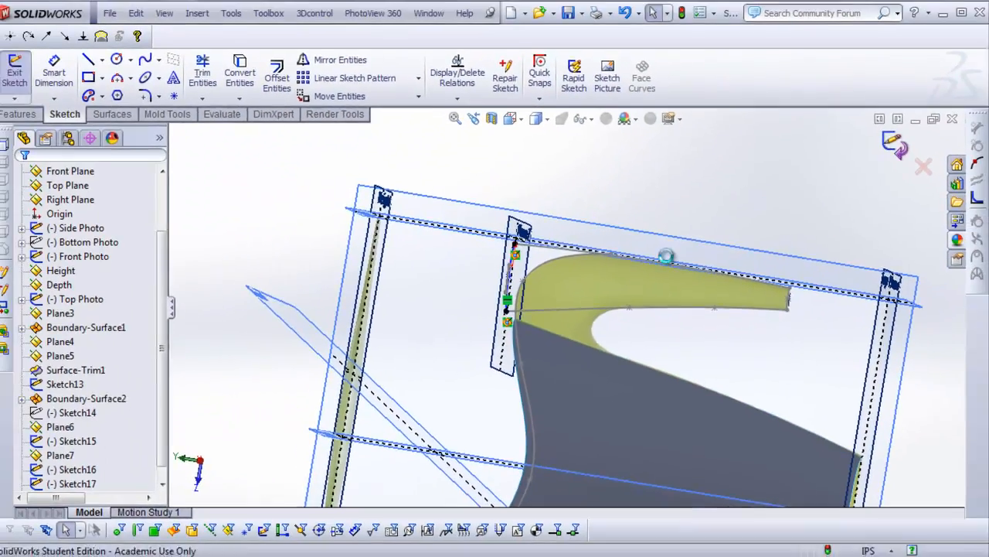
key(ctrl+b)
Start a boundary surface, clear the preselected half-profile, and choose the inner and outer guide splines (Sketch16 and Sketch17) as Direction 1 curves
mouse_move(618, 278)
middle_down()
mouse_move(591, 332)
mouse_move(596, 401)
mouse_move(612, 397)
mouse_move(132, 188)
middle_up()
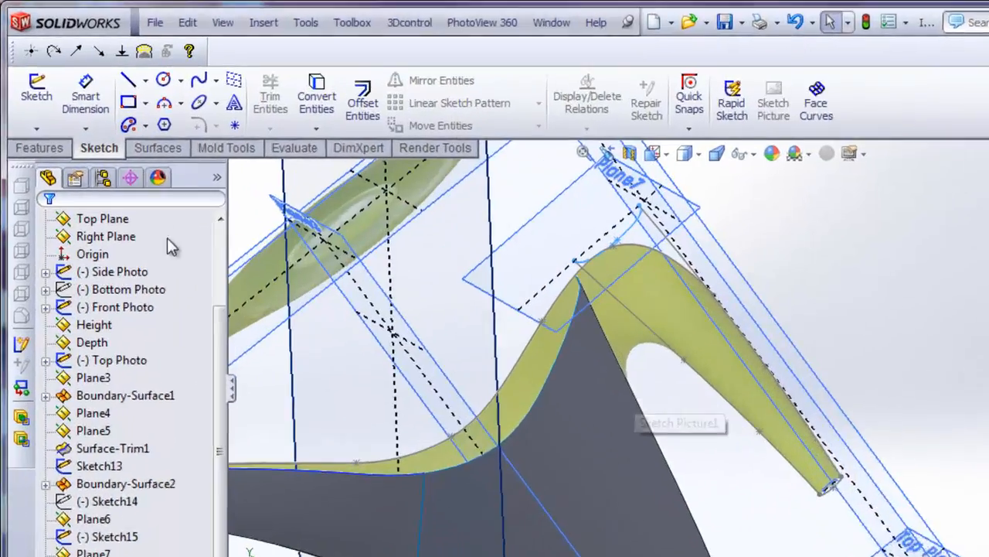
click(159, 148)
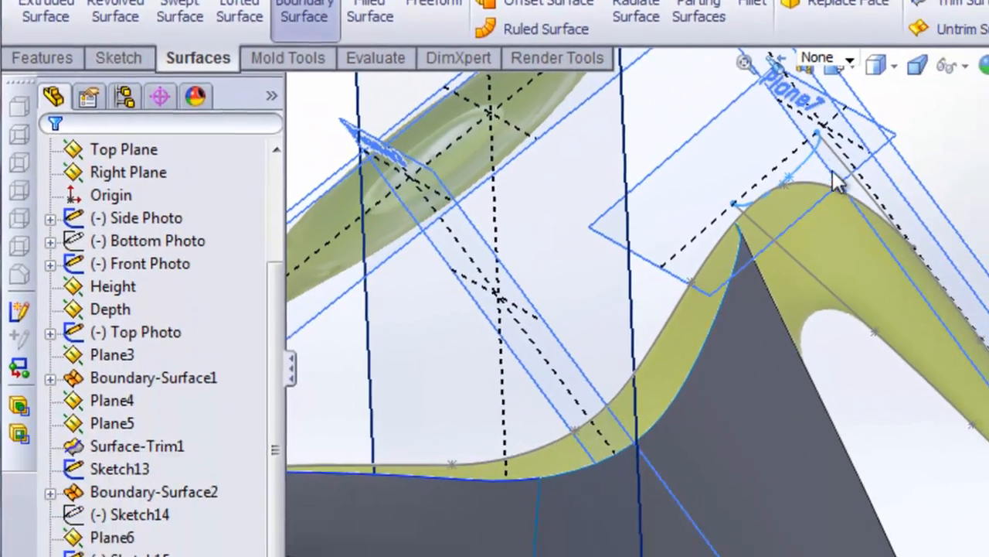
click(349, 139)
right_click(163, 198)
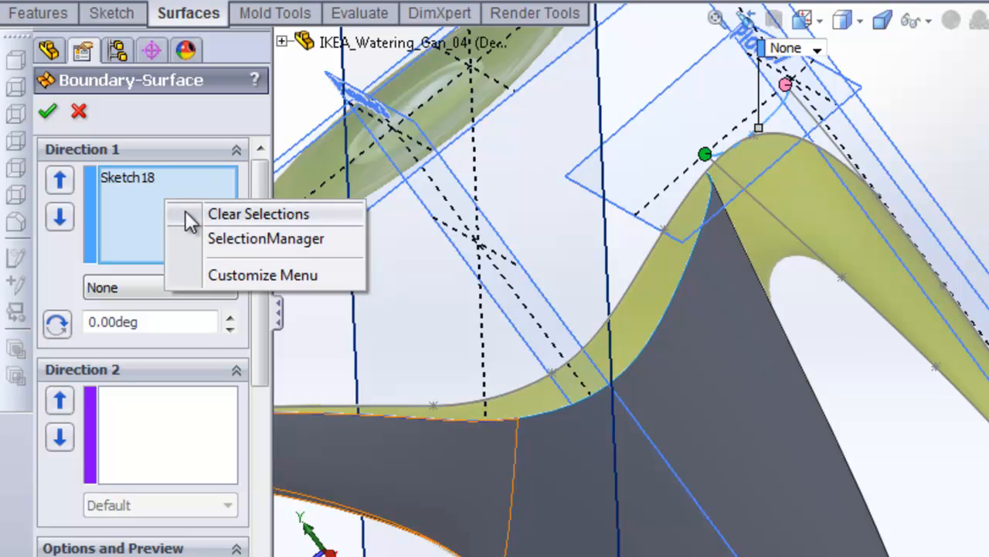
click(217, 215)
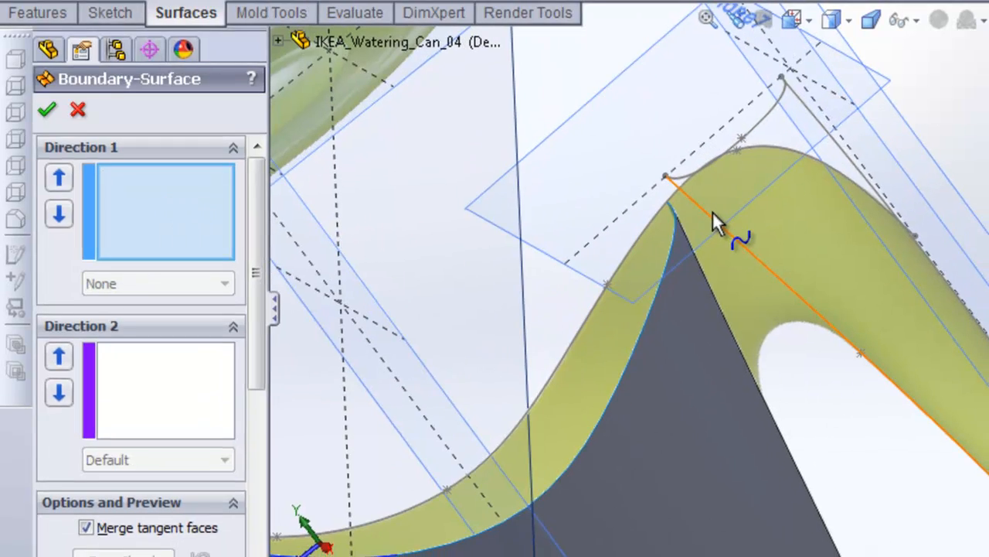
click(712, 220)
click(834, 126)
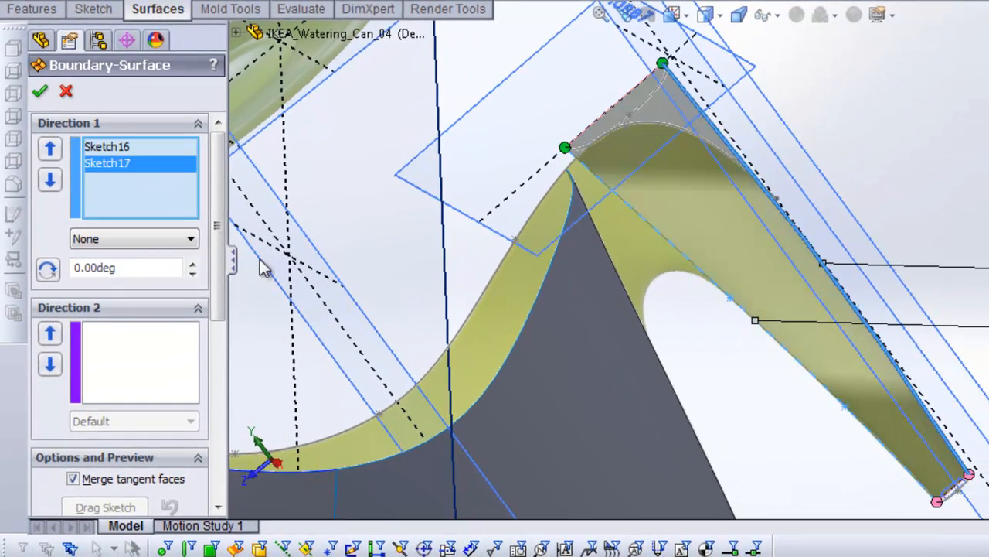
Add the handle's upper and lower end profiles, Sketch18 and Sketch15, as the boundary surface's Direction 2 curves
click(127, 380)
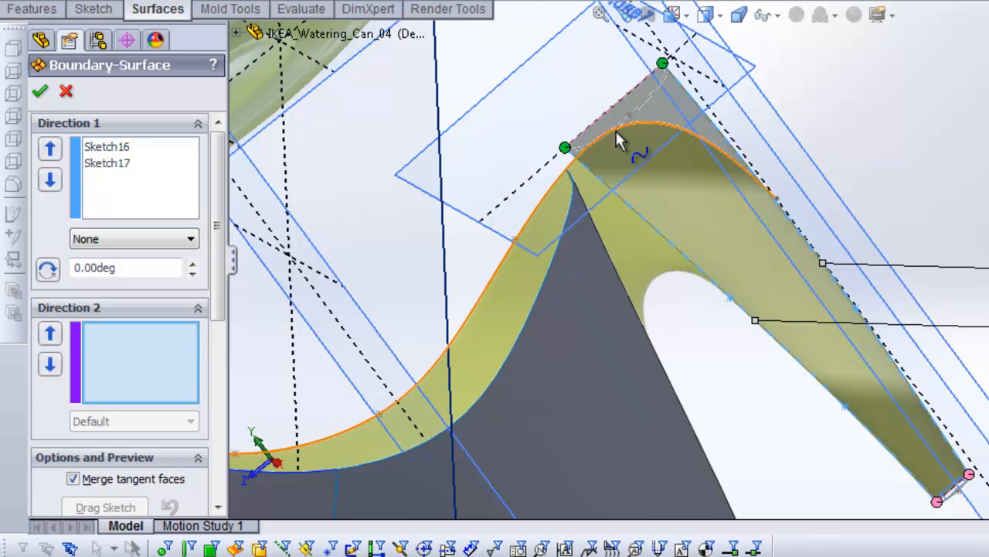
click(646, 98)
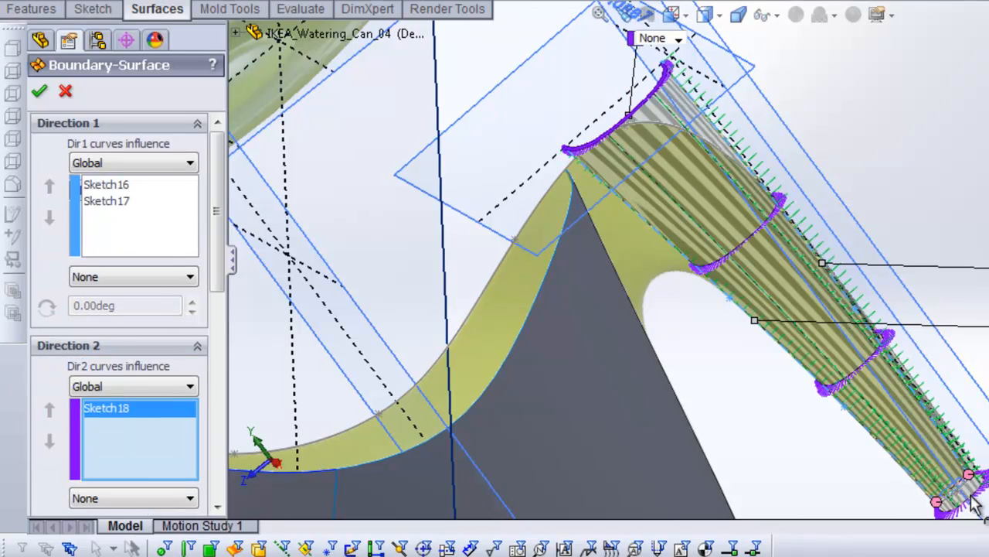
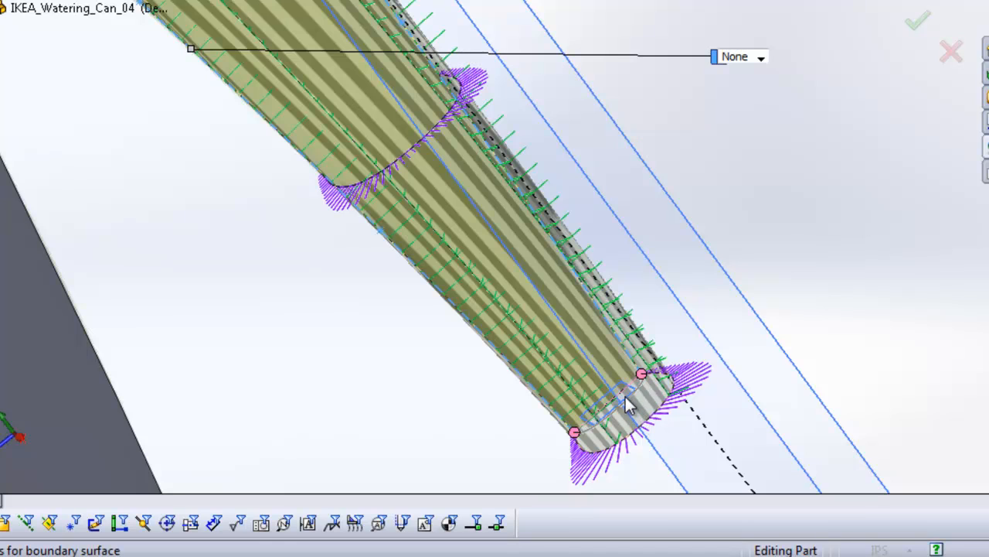
scroll(626, 400, up, 3)
middle_drag(636, 408, 459, 196)
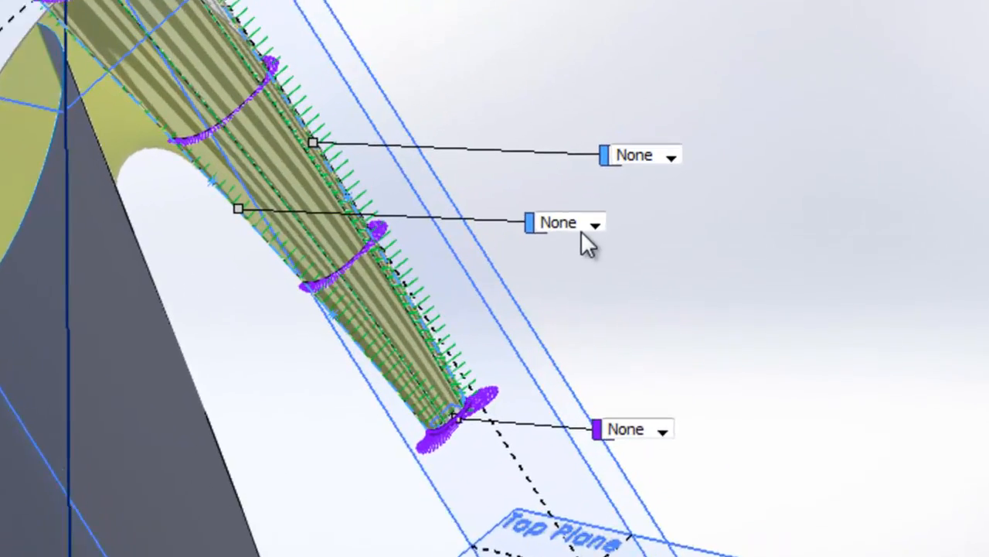
Set both Direction 1 curves, Sketch16 and Sketch17, to Normal To Profile and create the handle's boundary surface
click(586, 203)
click(601, 299)
click(666, 157)
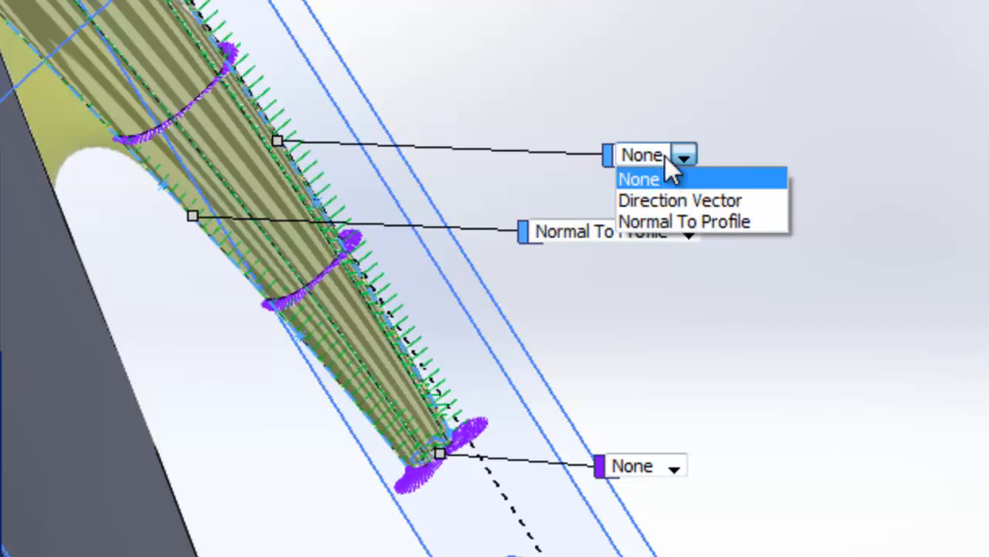
click(679, 227)
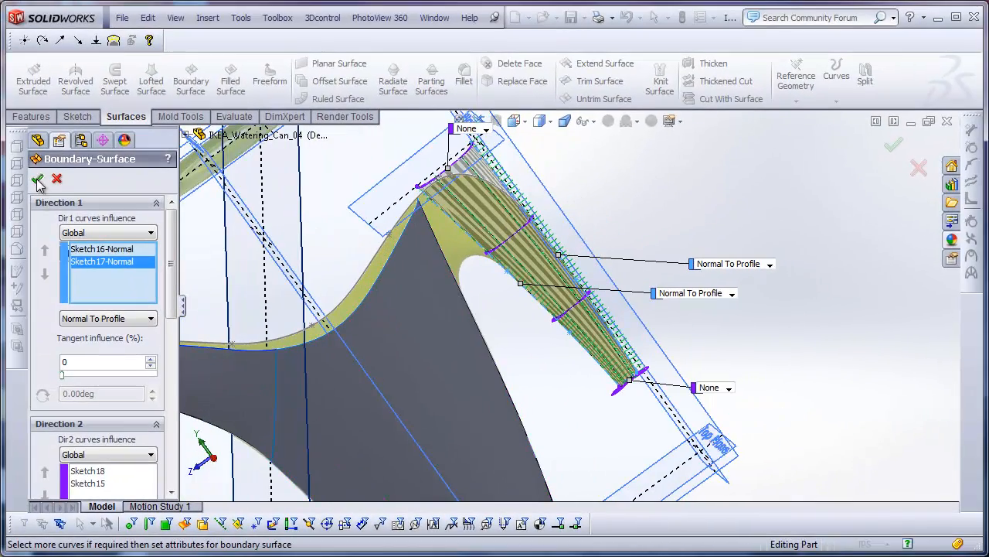
click(37, 179)
Switch to the right-side view and open a new sketch on the Right Plane
mouse_move(592, 235)
middle_down()
mouse_move(552, 247)
mouse_move(506, 224)
mouse_move(579, 242)
middle_up()
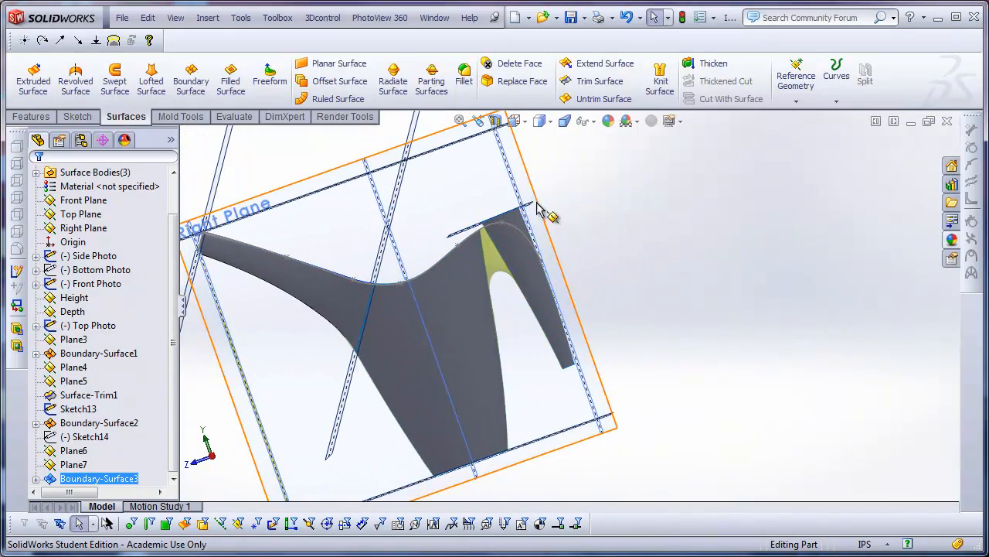
click(521, 122)
click(554, 161)
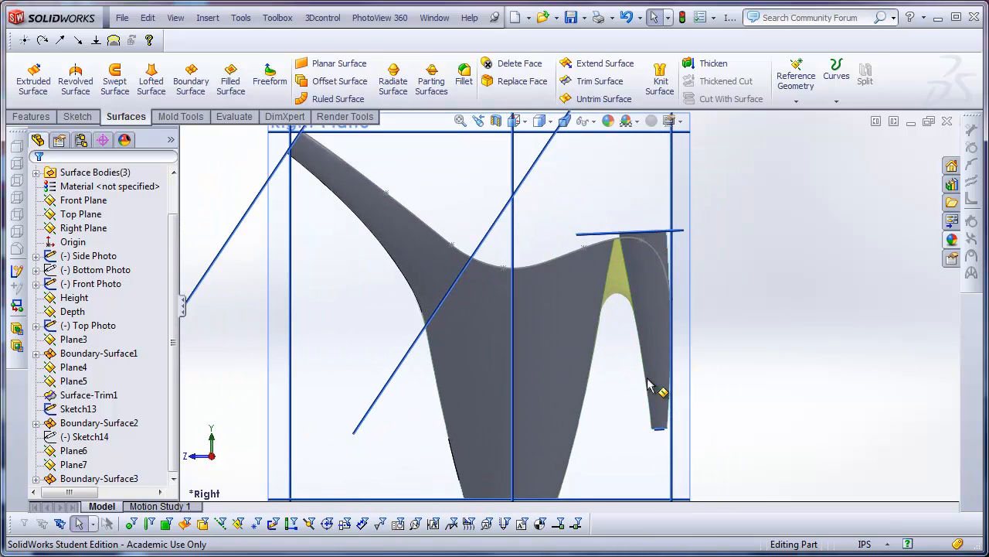
scroll(594, 363, down, 1)
scroll(512, 327, up, 2)
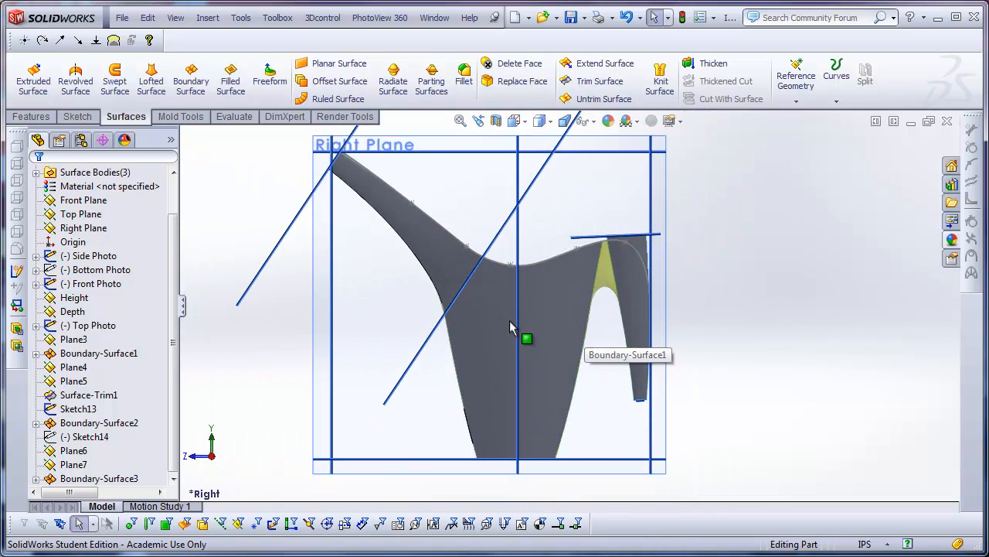
click(449, 152)
click(486, 97)
scroll(611, 340, down, 1)
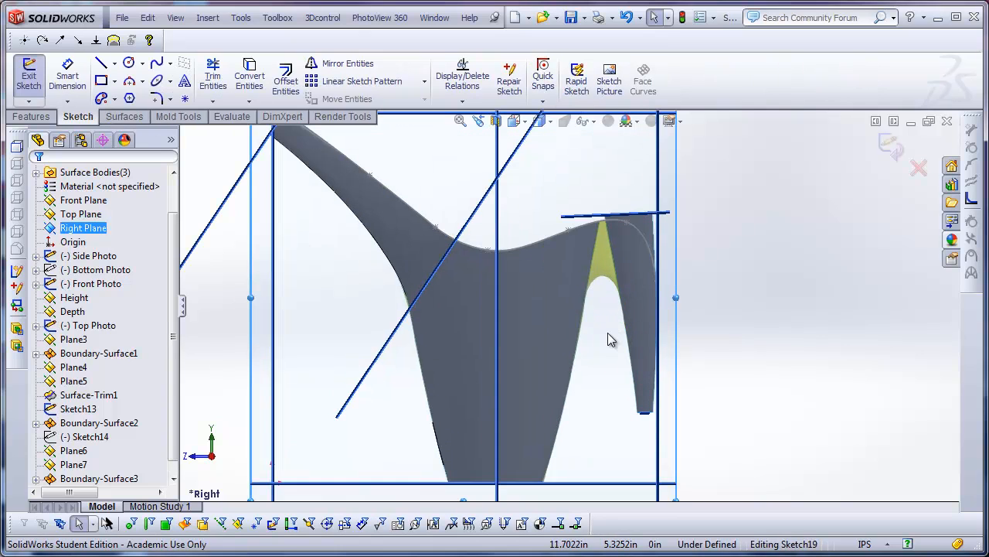
Sketch a slanted line from the body's edge at the start of the handle arch up to the upper profile curve
click(101, 69)
scroll(585, 296, down, 2)
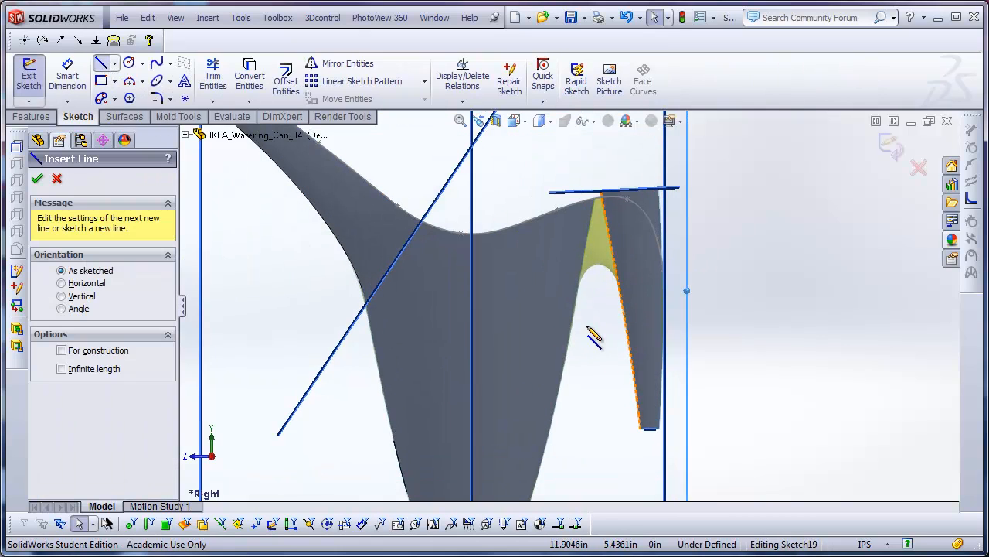
scroll(584, 293, down, 3)
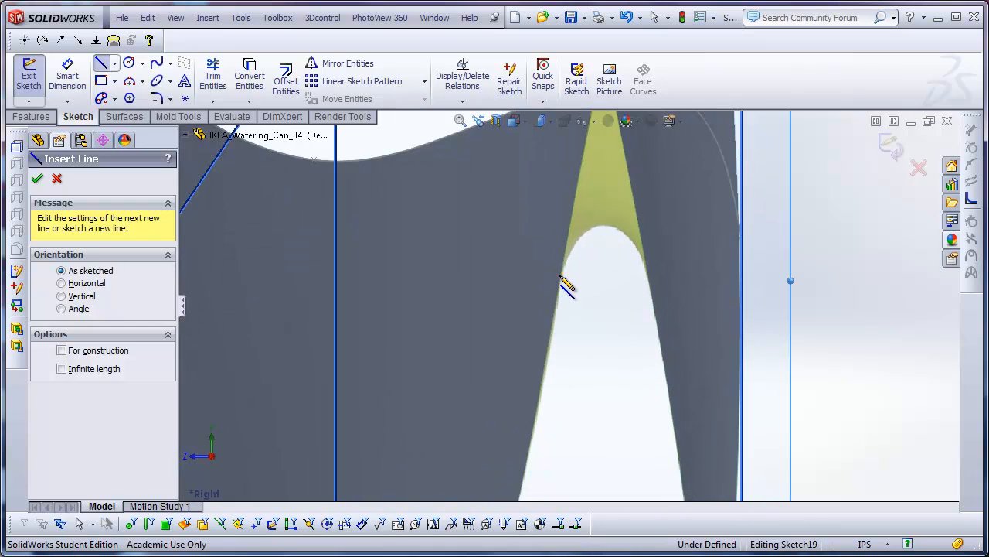
click(562, 275)
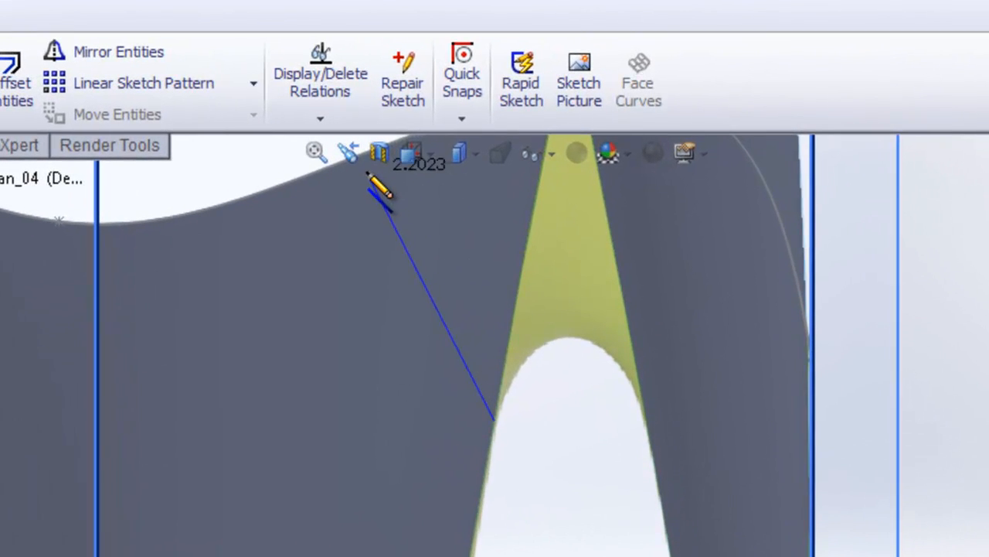
scroll(459, 332, up, 2)
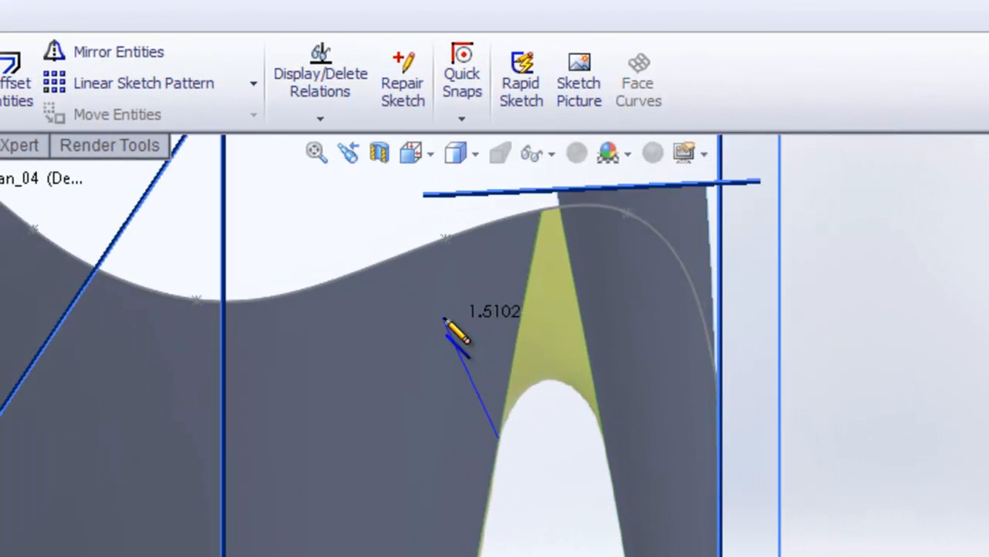
click(416, 250)
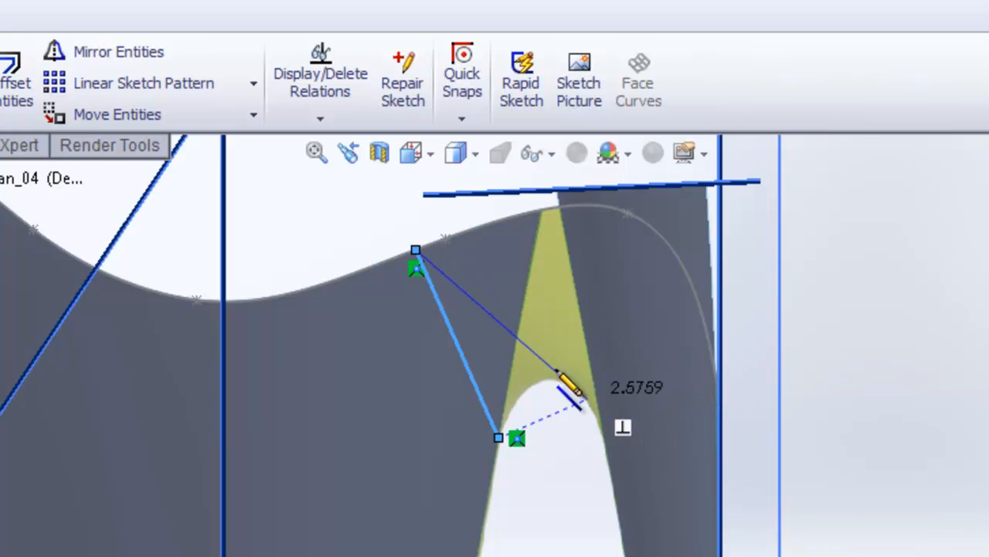
scroll(548, 386, up, 2)
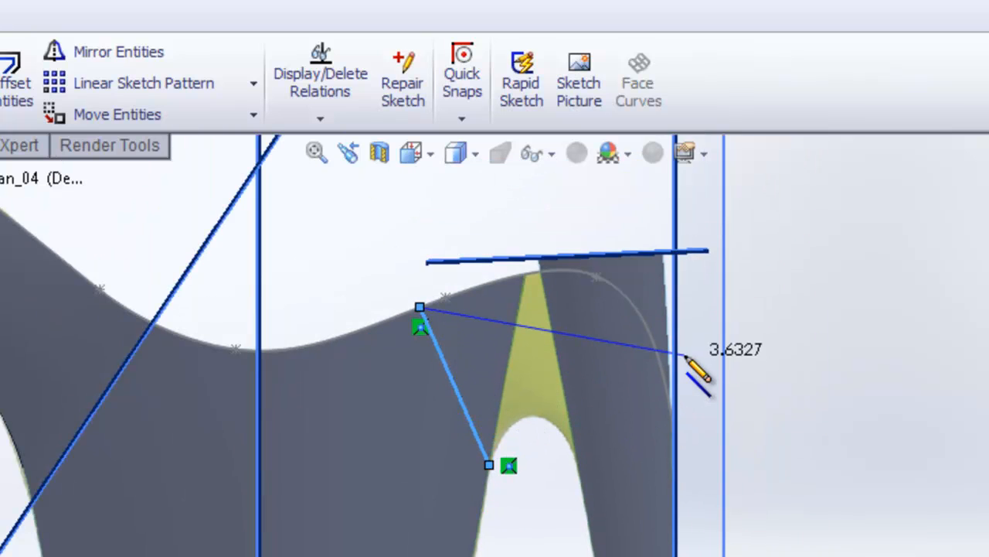
key(Escape)
Trim the can's body surface with the slanted line of Sketch19, keeping the main body and removing the corner beside the handle
scroll(527, 458, down, 2)
scroll(528, 457, up, 2)
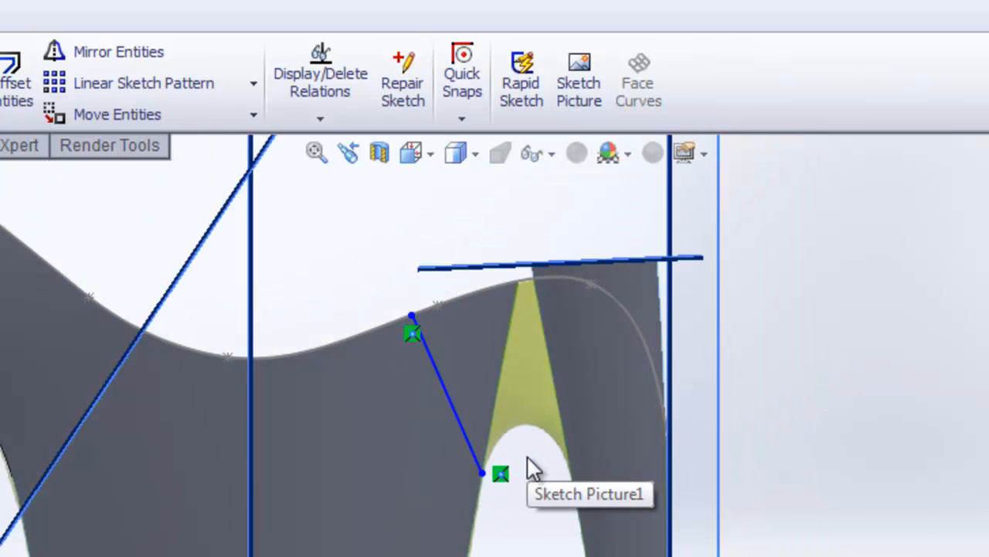
scroll(528, 458, down, 1)
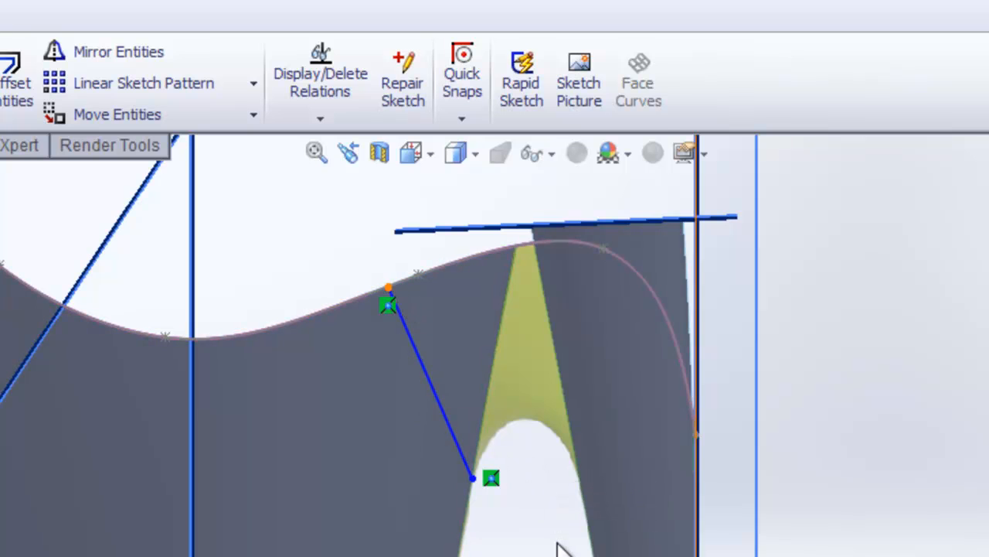
scroll(533, 533, up, 2)
scroll(507, 519, down, 1)
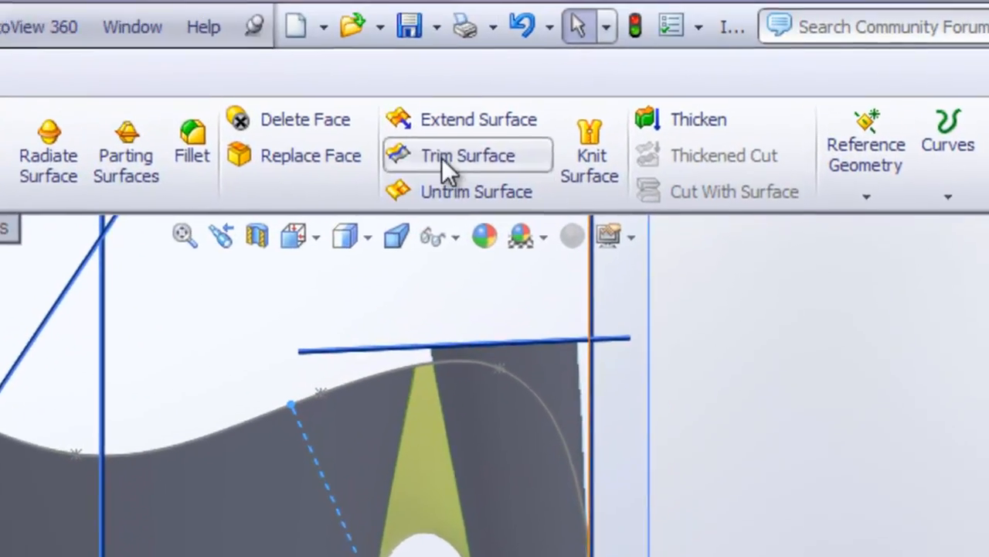
click(588, 82)
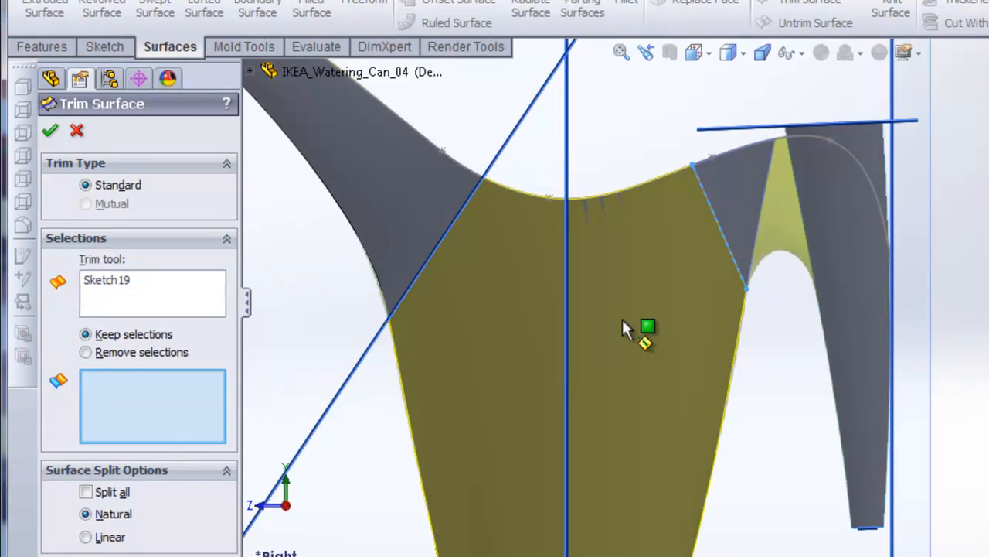
click(645, 333)
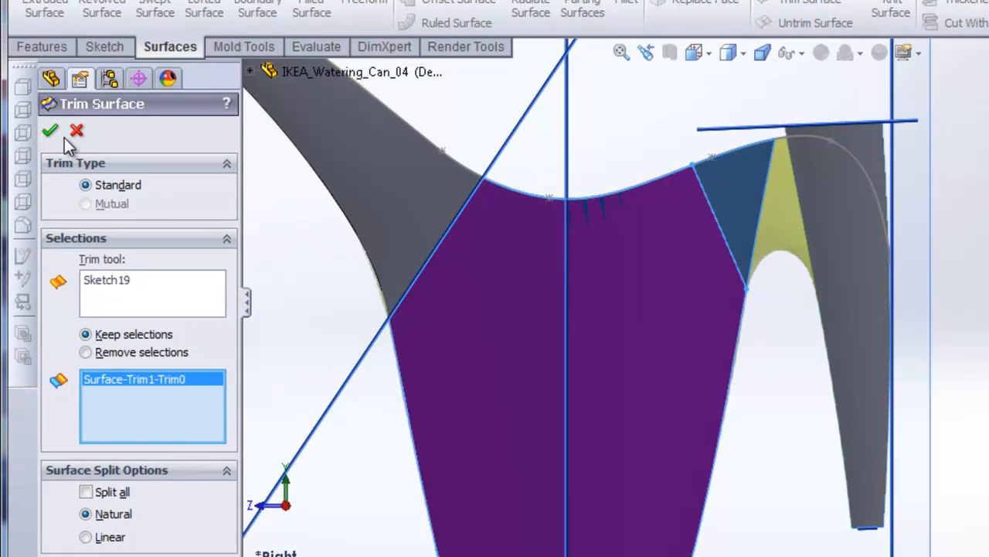
key(Return)
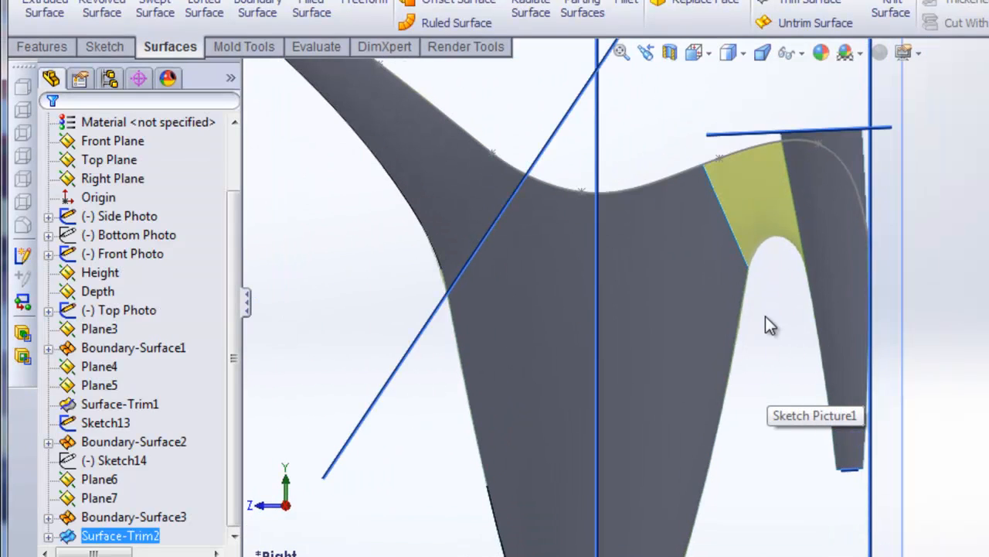
Restore the right-side view and open another sketch on the Right Plane for trimming the handle
scroll(850, 309, up, 3)
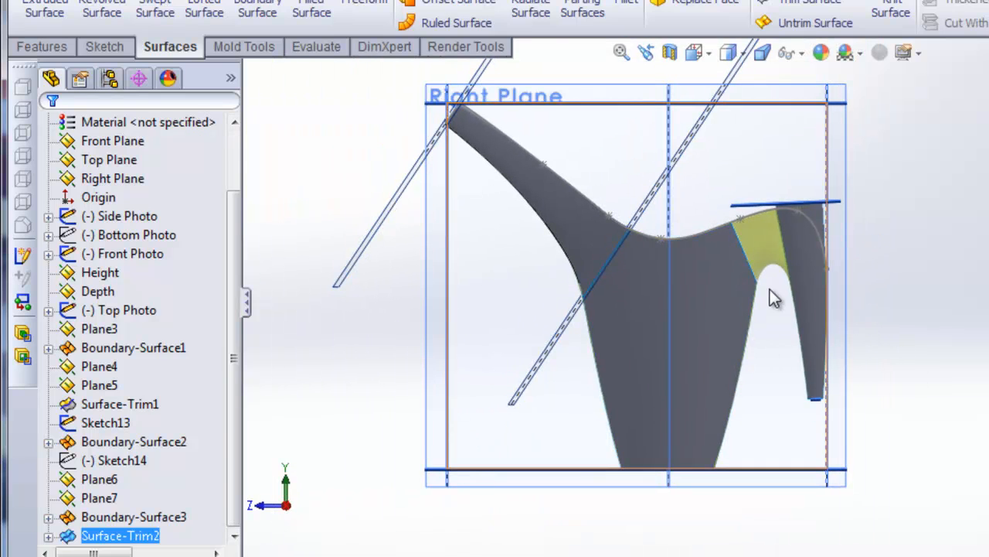
scroll(826, 261, down, 2)
middle_drag(868, 256, 818, 246)
middle_drag(760, 236, 881, 193)
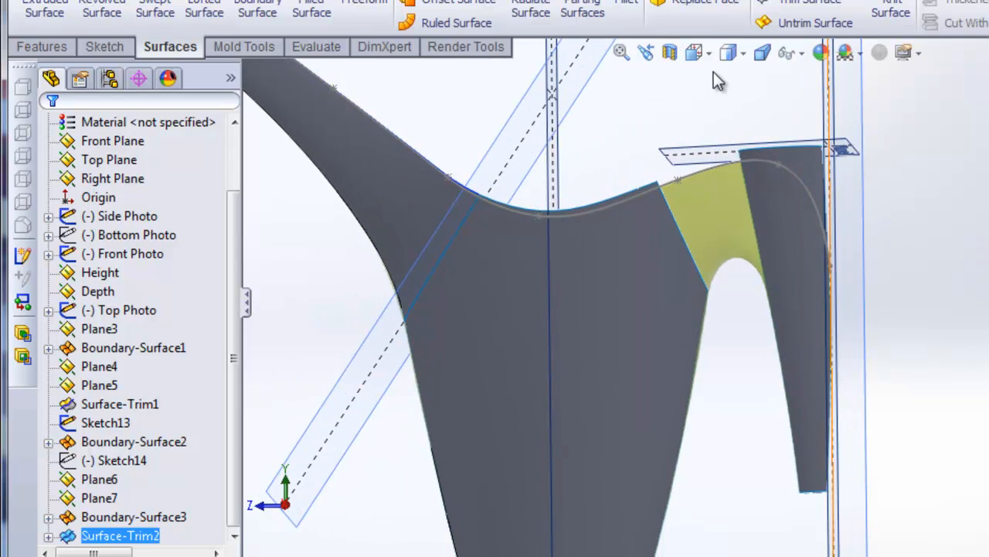
click(693, 52)
click(722, 88)
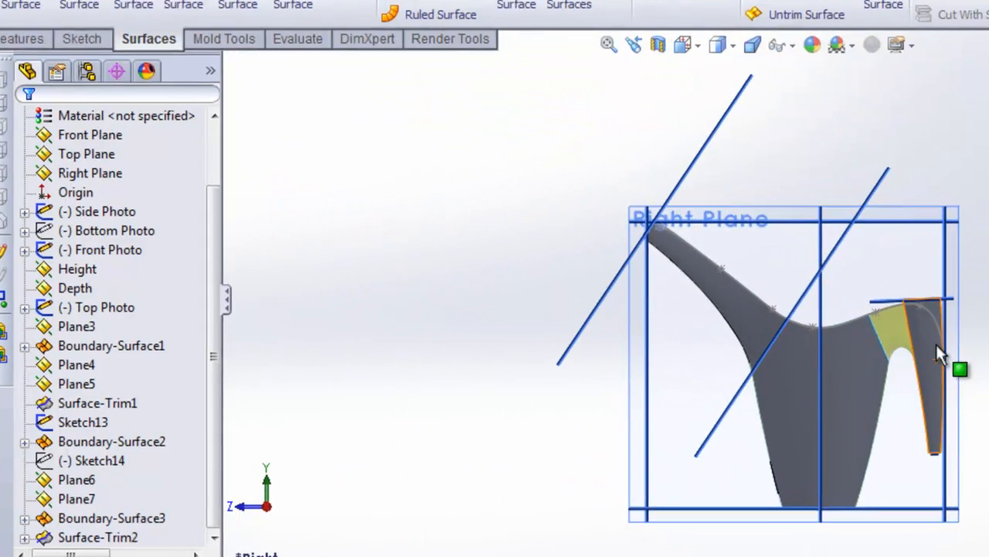
scroll(665, 348, up, 4)
scroll(645, 404, down, 2)
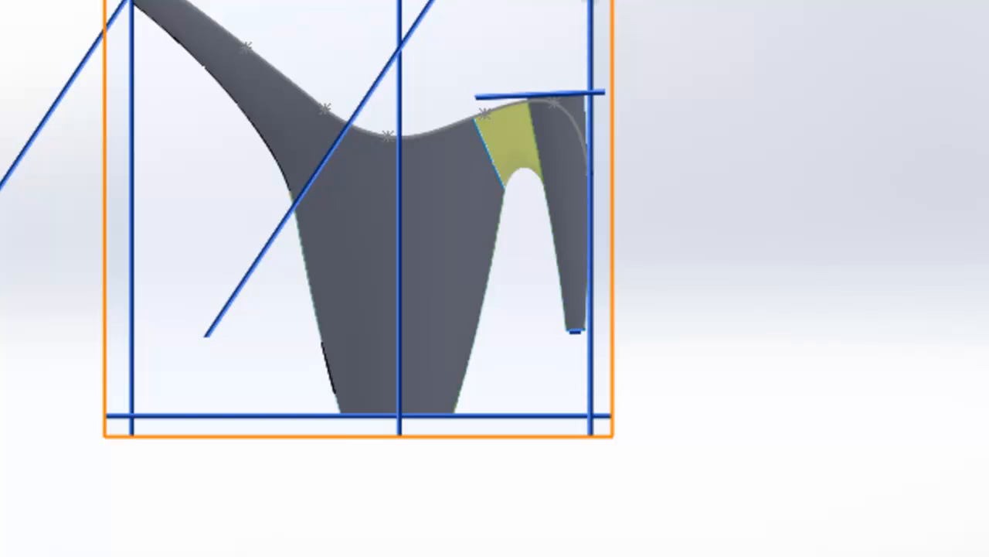
click(610, 2)
scroll(546, 220, down, 6)
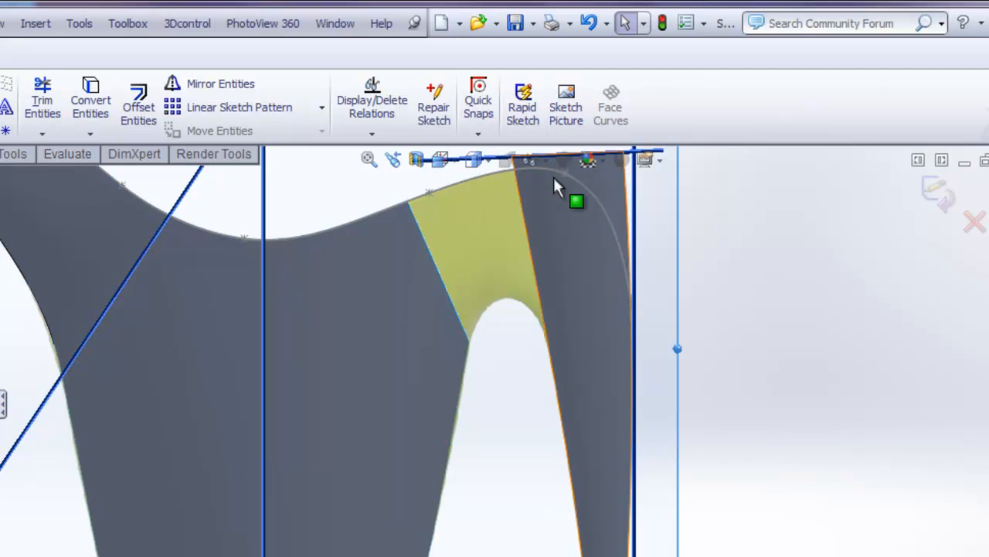
Convert the upper profile spline running over the can and handle into the current sketch
click(599, 195)
scroll(517, 390, up, 3)
scroll(544, 320, down, 1)
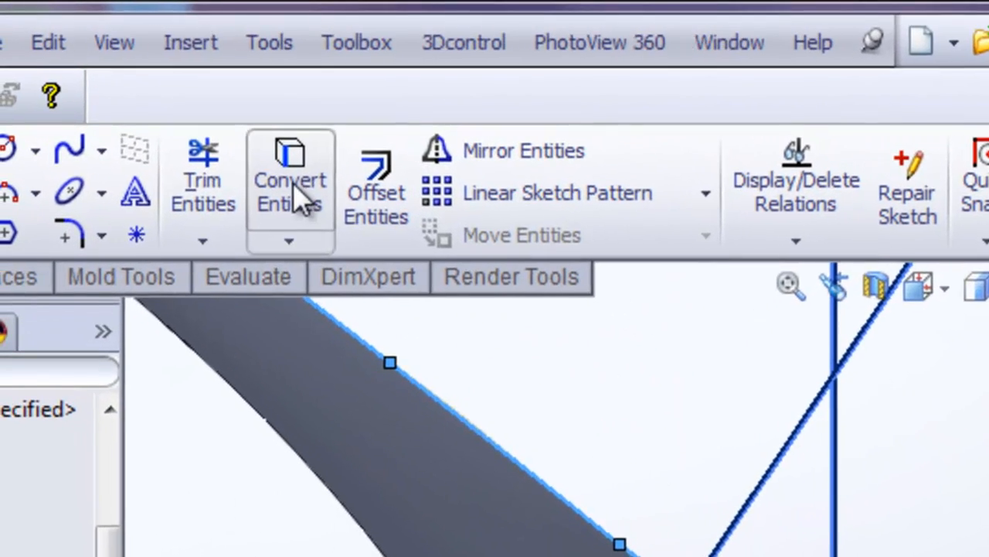
click(177, 135)
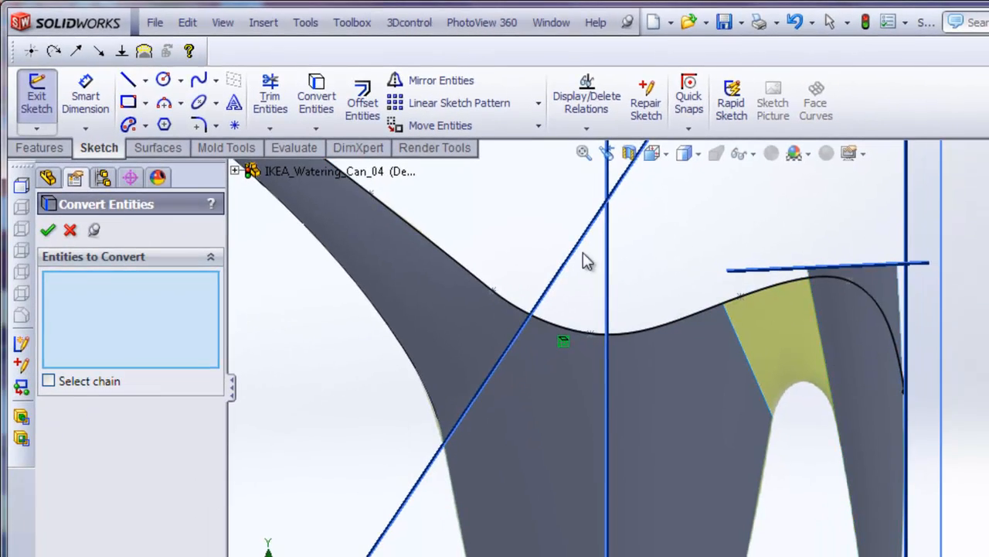
click(48, 229)
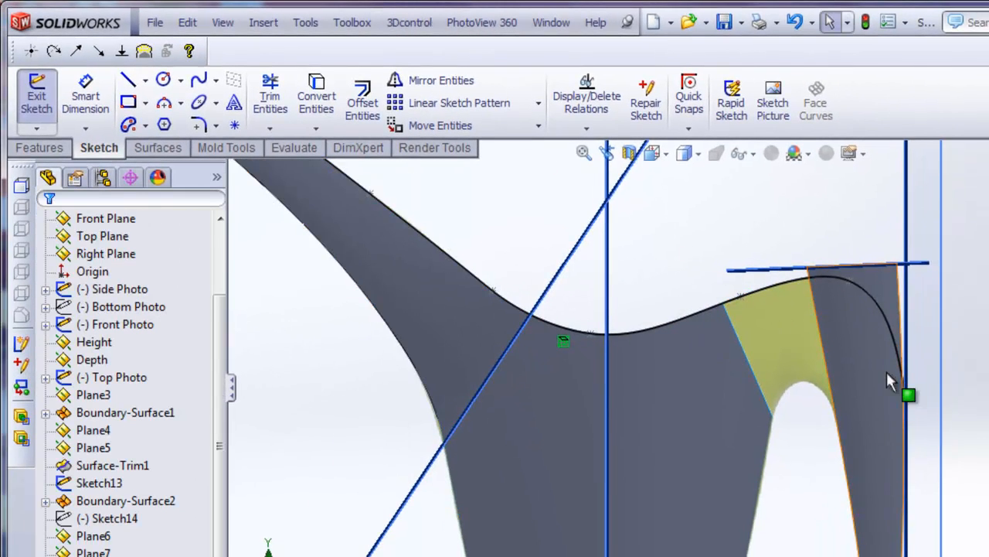
Sketch a diagonal line from the handle's outer vertical plane down across the handle, ending inside the opening below the arch
scroll(886, 369, down, 2)
scroll(854, 304, up, 2)
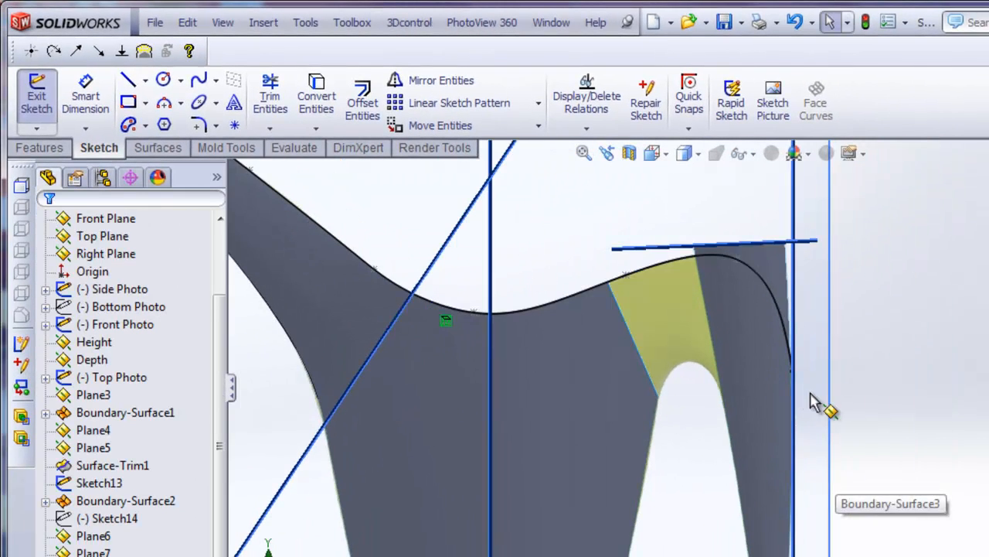
click(135, 96)
click(132, 85)
scroll(821, 377, down, 3)
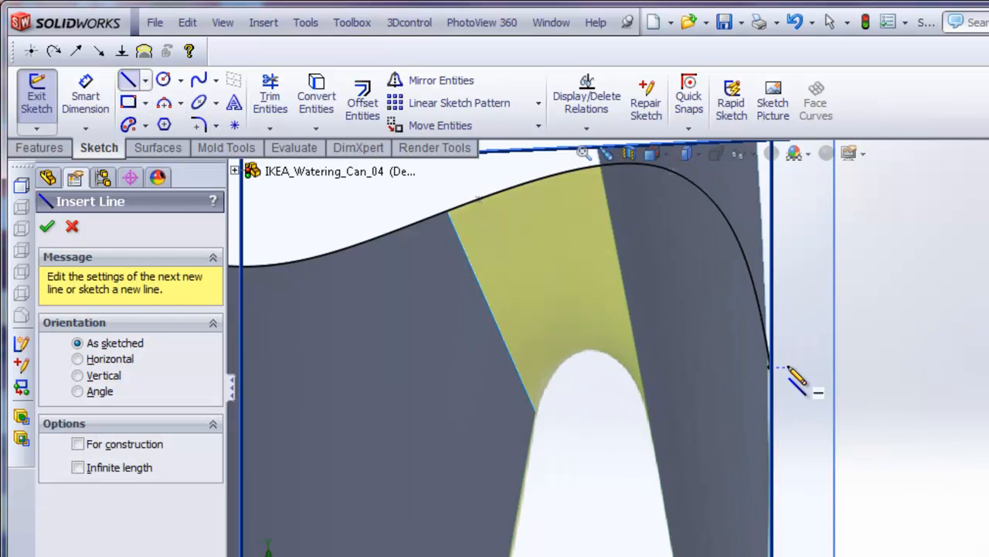
click(768, 290)
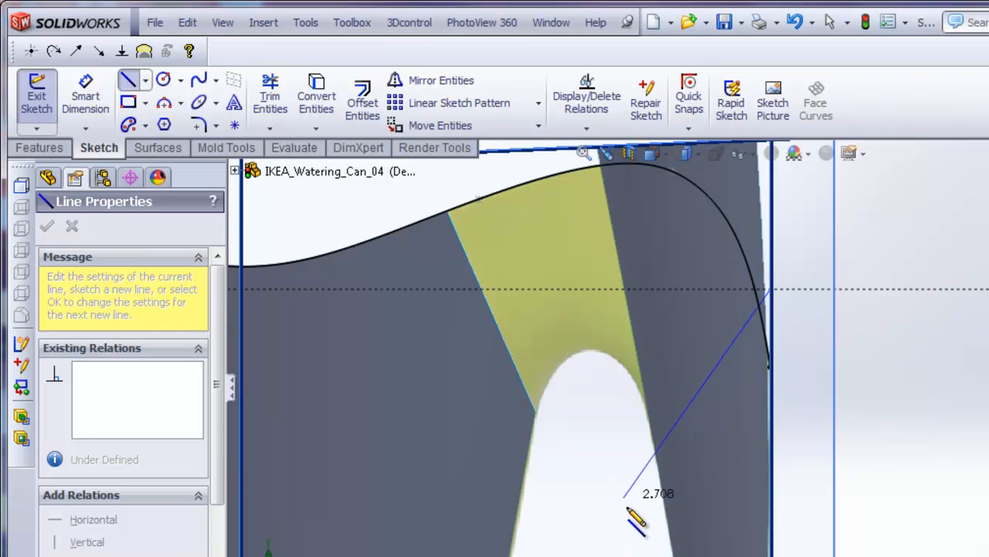
click(634, 518)
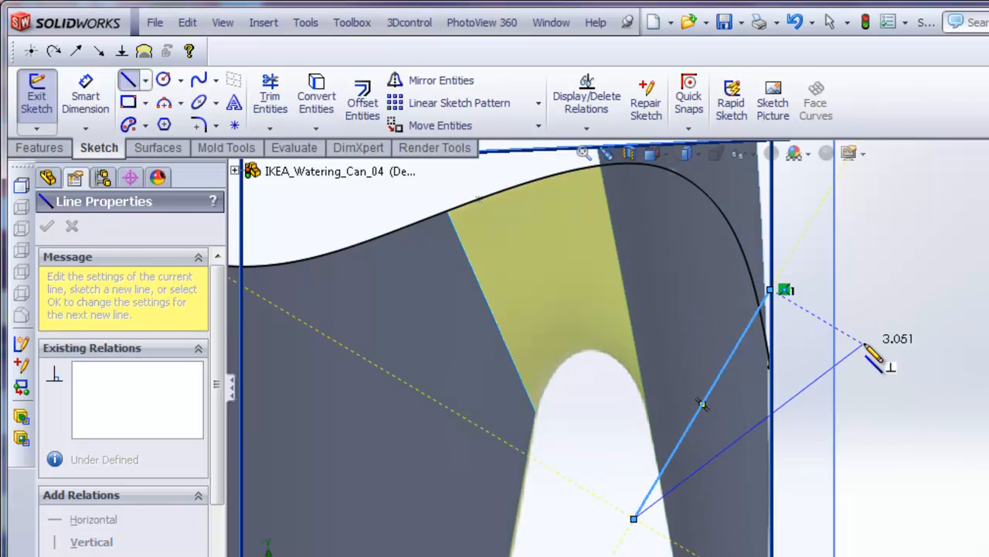
key(Escape)
Dimension the angle between the diagonal line and the handle's outer vertical plane, setting it to 25°
click(102, 105)
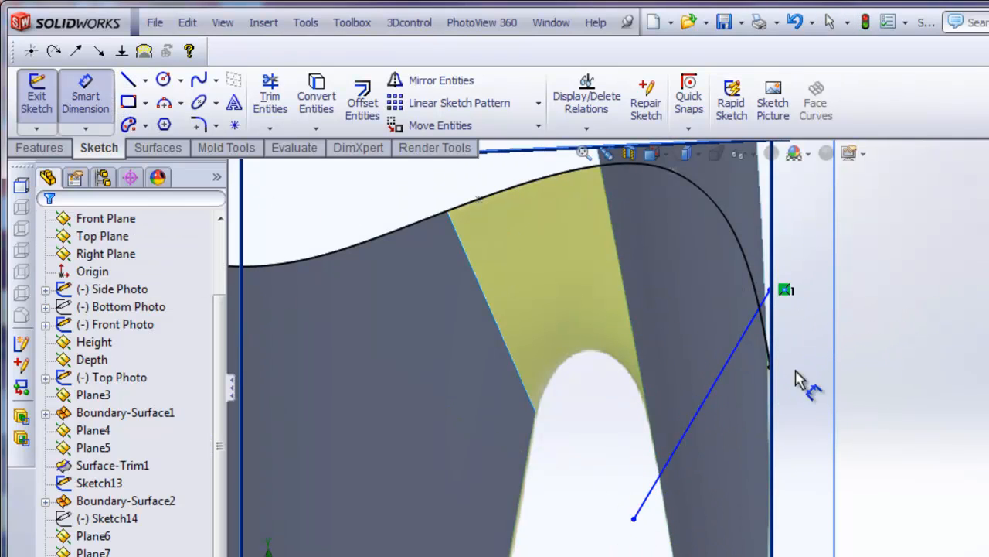
click(722, 379)
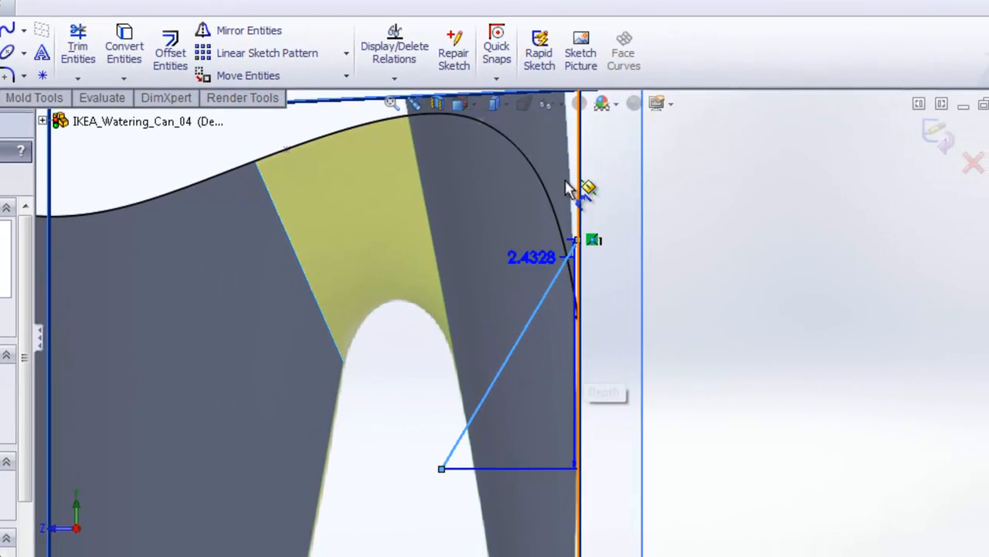
click(541, 290)
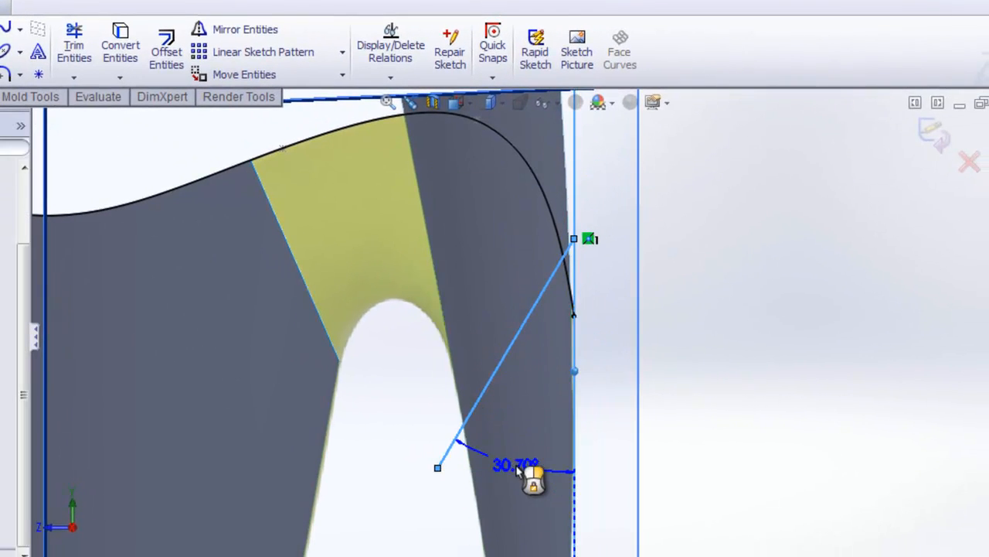
click(526, 470)
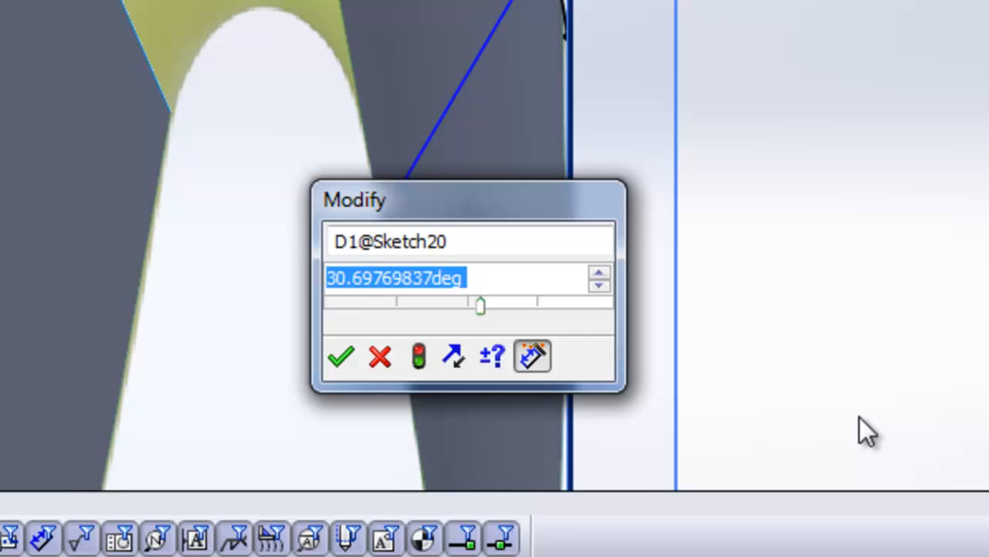
text(25)
key(Return)
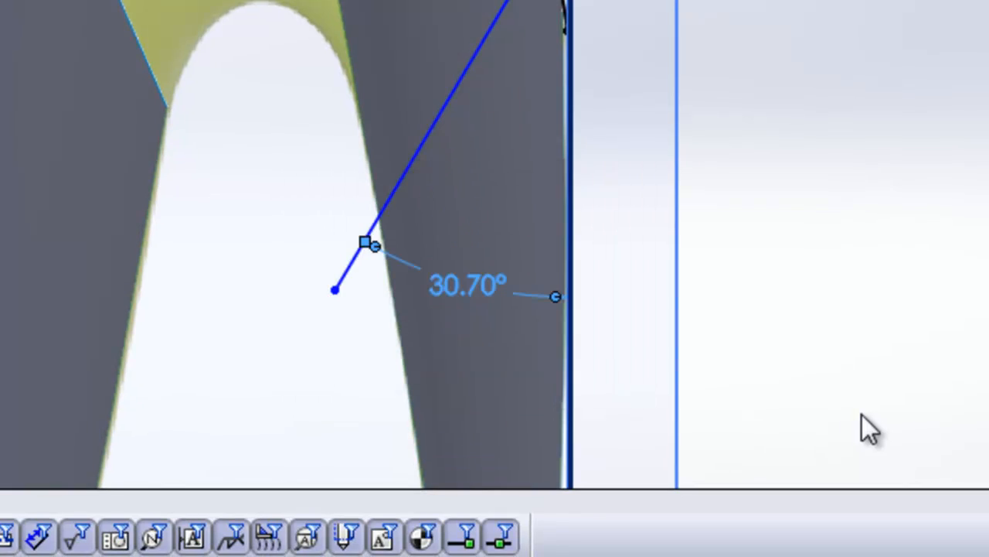
scroll(630, 178, up, 2)
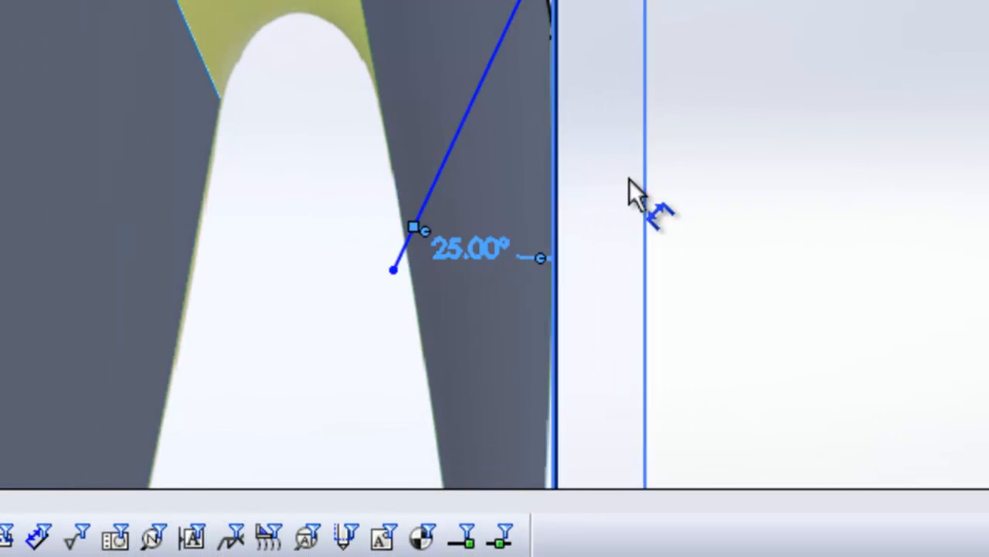
scroll(529, 159, down, 2)
scroll(527, 159, up, 1)
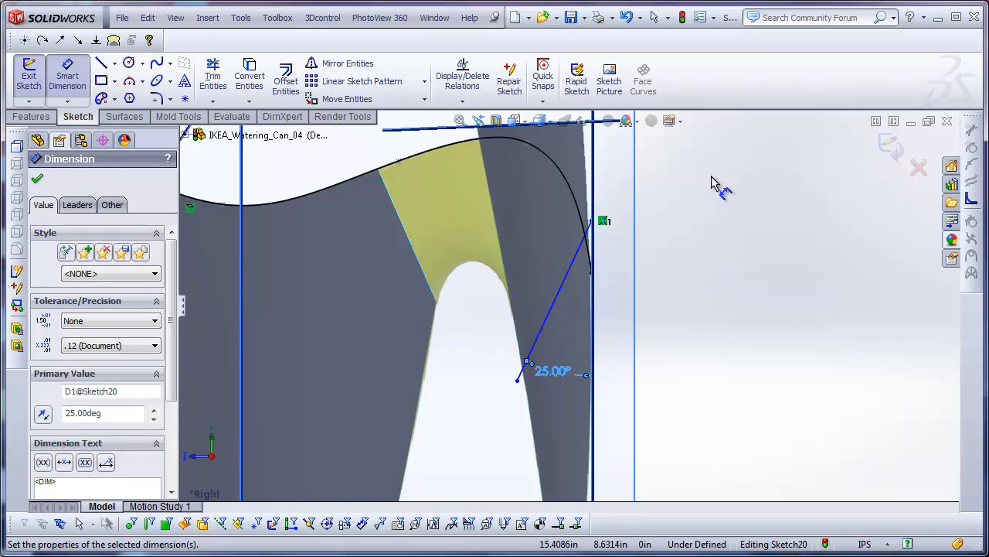
right_click(712, 182)
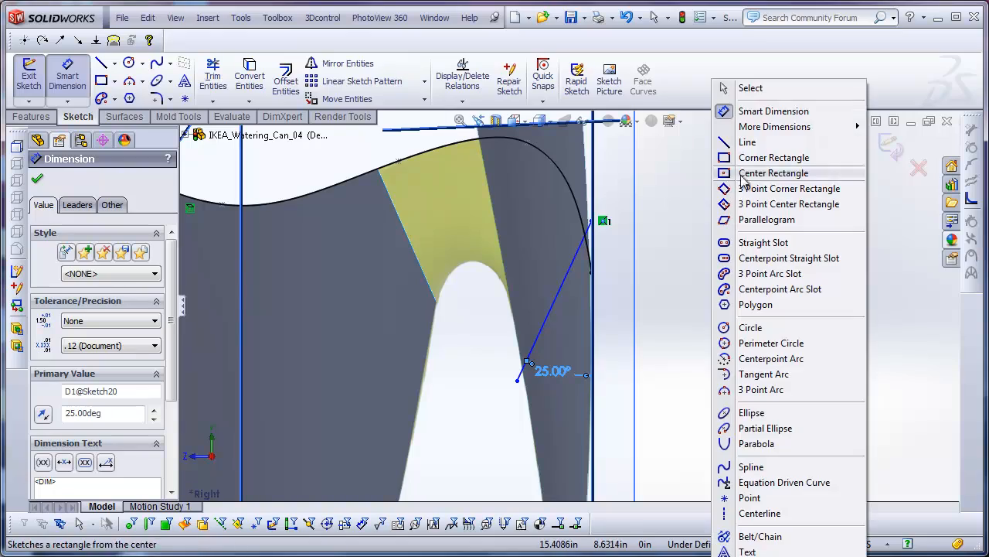
click(730, 89)
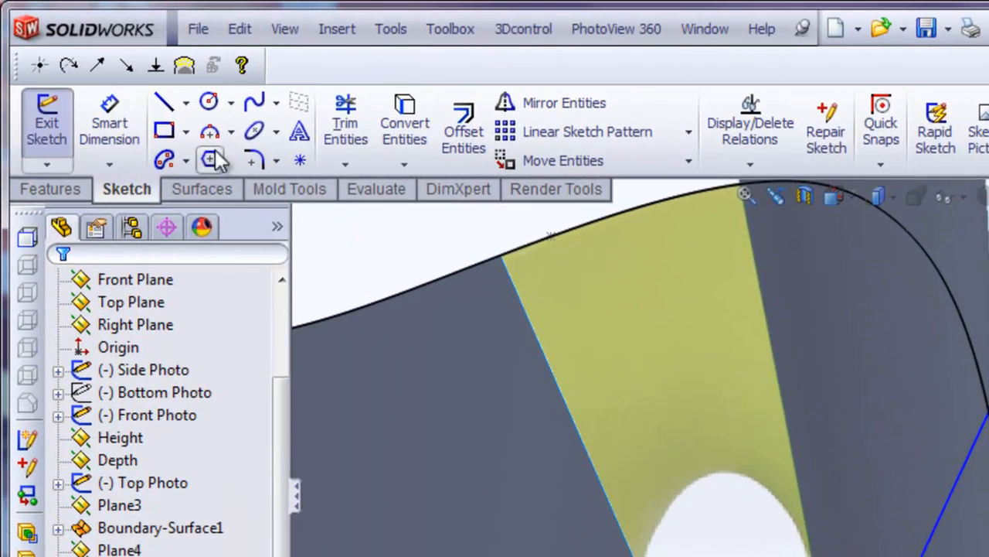
Trim the converted spline above the diagonal line and the line's excess beyond the spline, so both meet at one corner
click(316, 109)
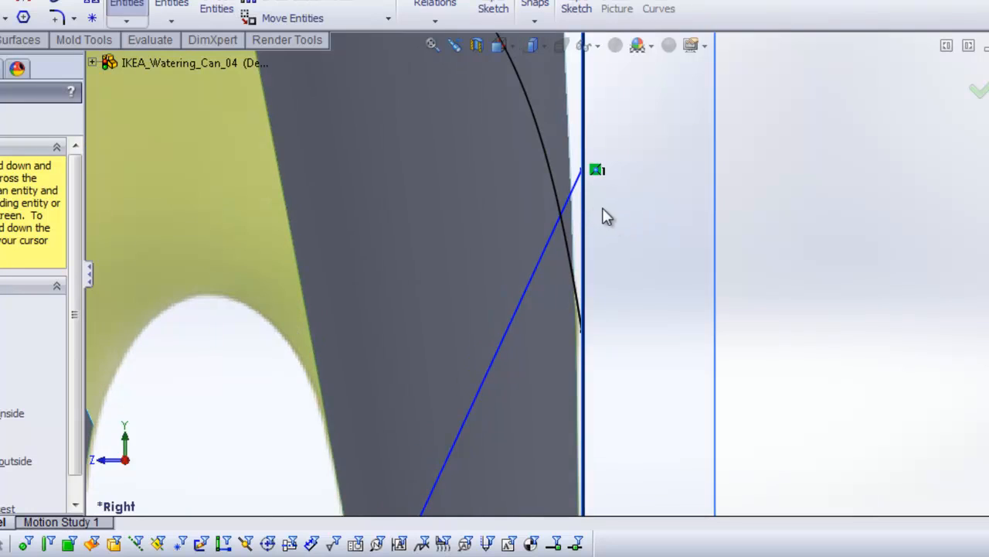
scroll(446, 353, up, 6)
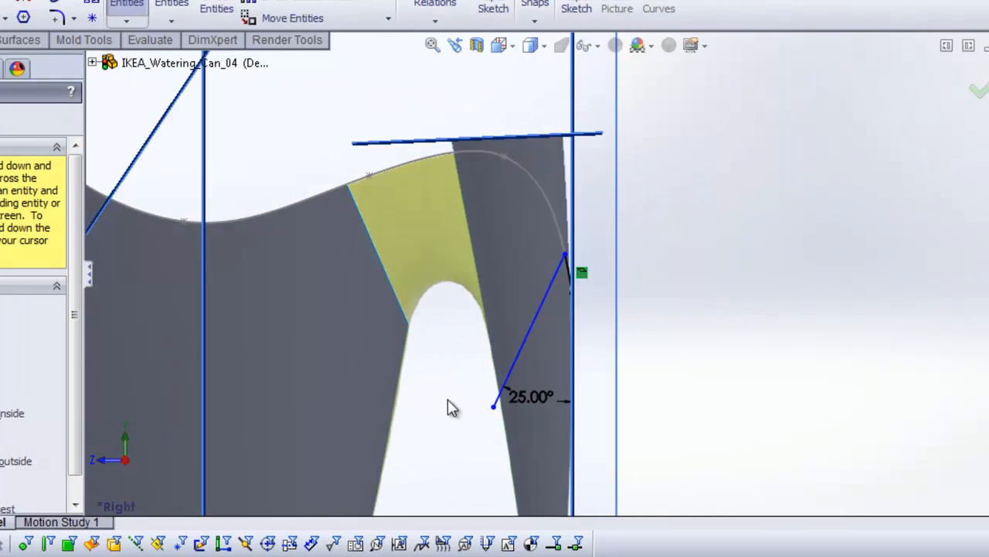
scroll(520, 317, down, 2)
scroll(572, 271, up, 2)
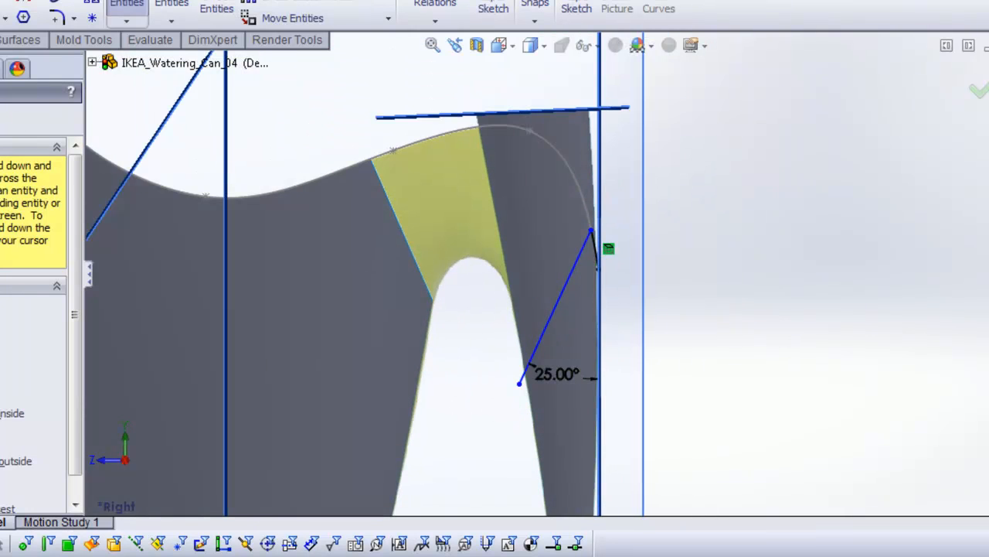
key(Escape)
Dimension the height of the corner where line and spline meet above the base plane as 8.25 in, and close the sketch
scroll(567, 282, up, 2)
scroll(520, 315, down, 3)
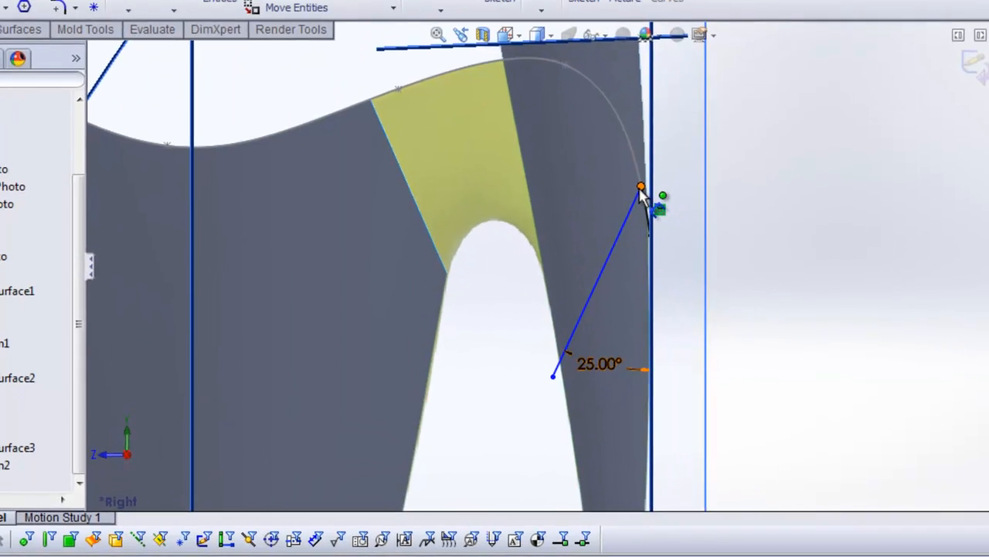
click(640, 188)
scroll(648, 433, up, 3)
scroll(572, 262, down, 1)
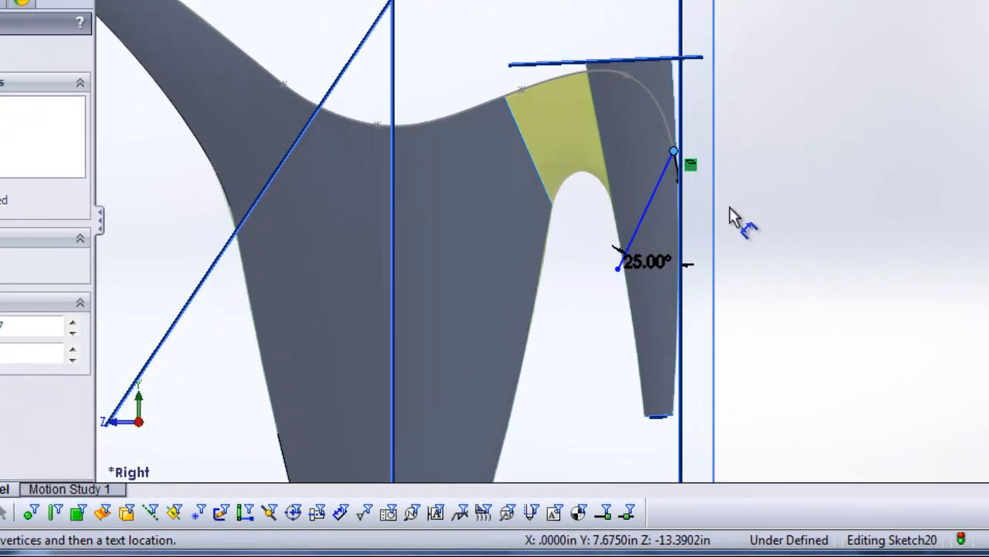
scroll(680, 209, up, 2)
scroll(663, 386, down, 1)
click(627, 450)
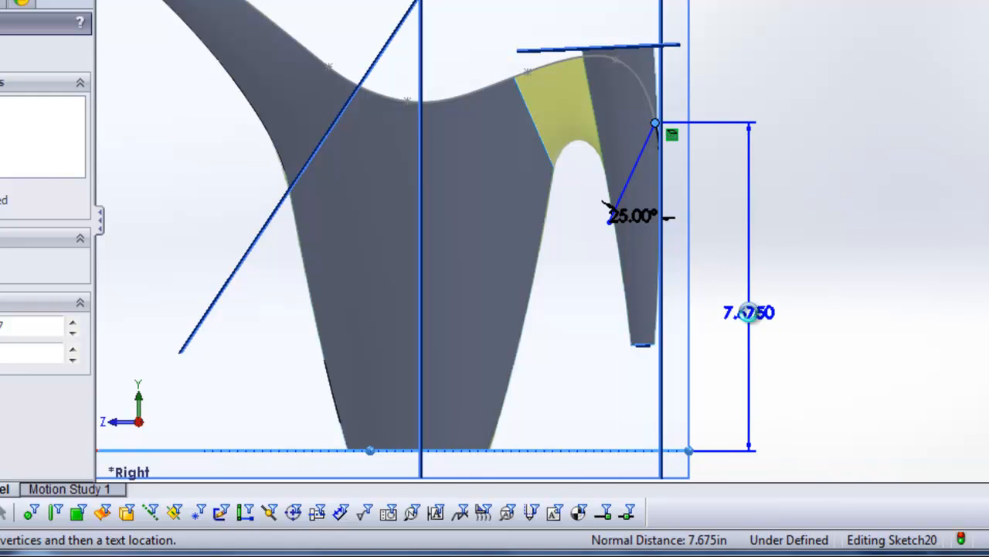
click(748, 312)
text(8.2)
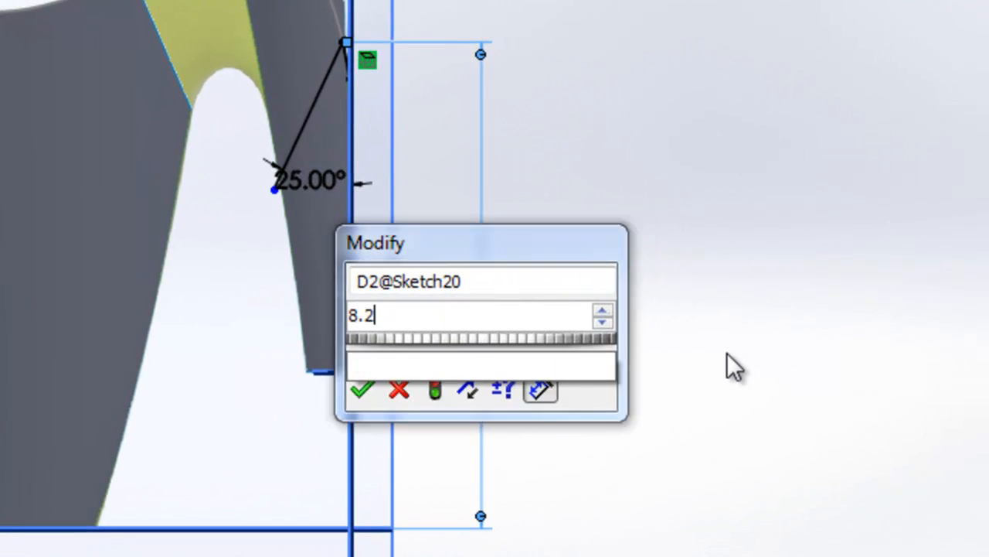
text(5)
key(Return)
scroll(374, 56, down, 3)
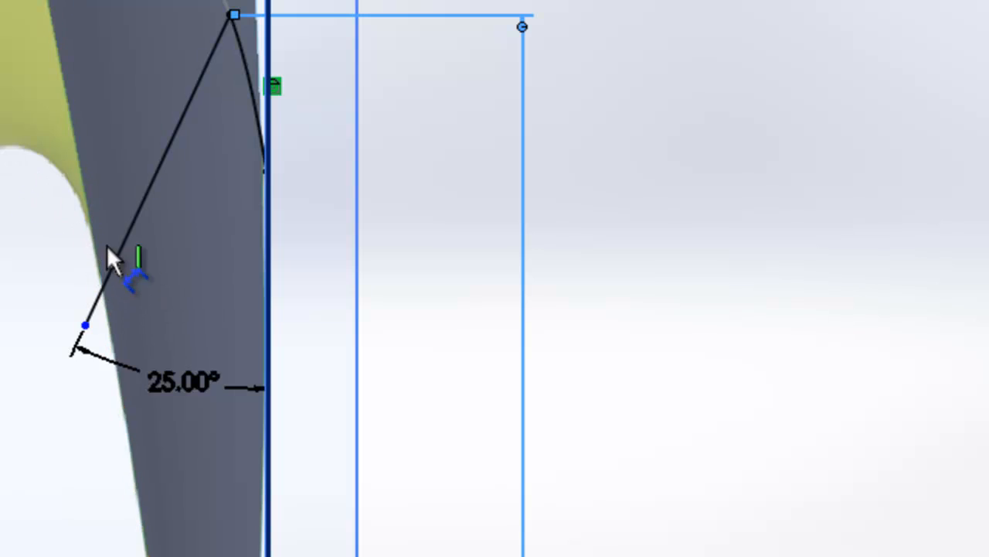
scroll(143, 162, up, 3)
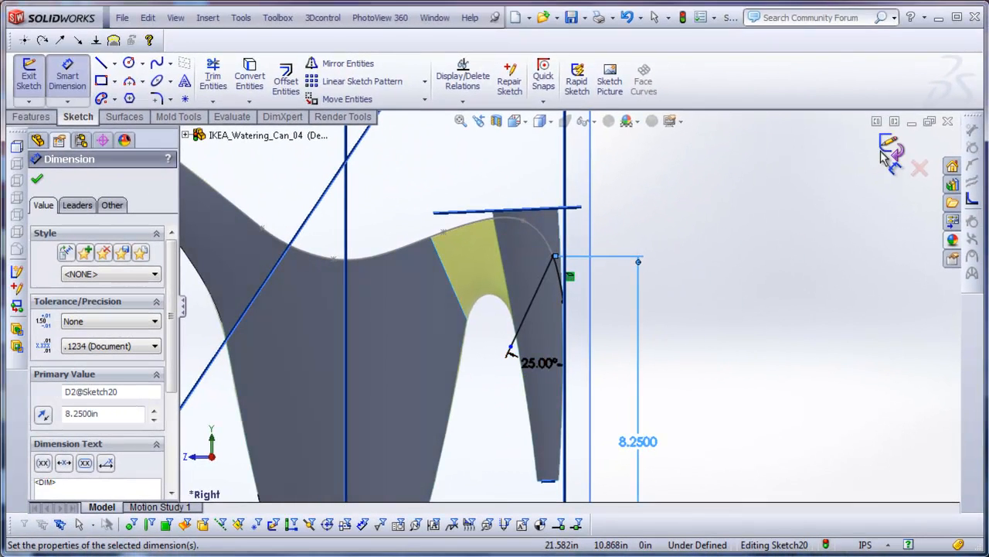
click(891, 147)
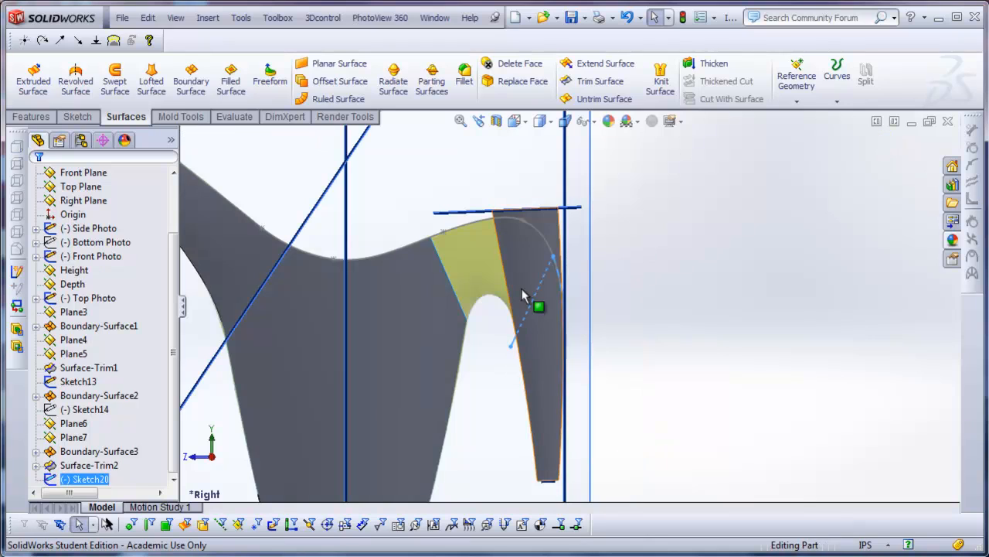
Trim the handle surface with Sketch20, keeping the lower outer piece and removing the part above the diagonal line
scroll(543, 288, down, 2)
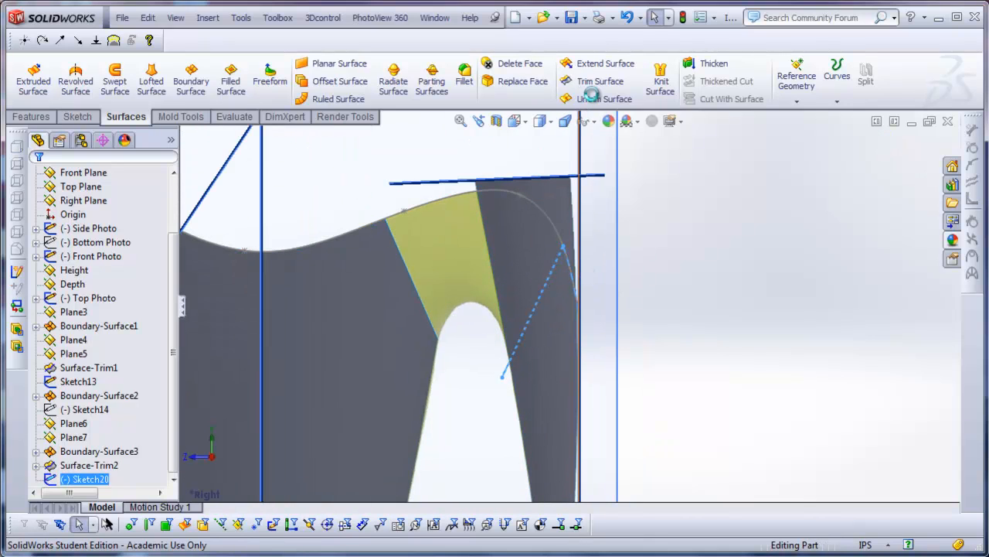
click(600, 82)
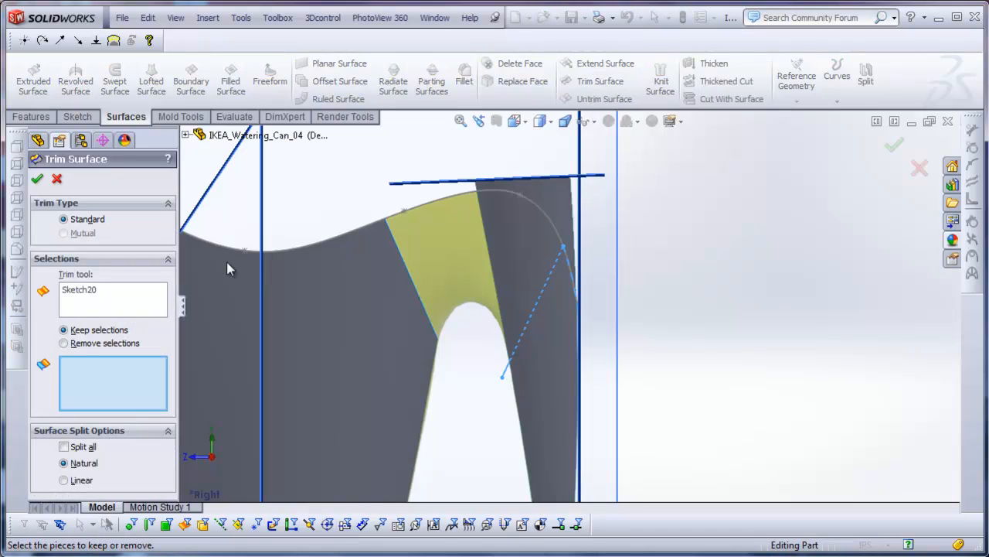
right_click(106, 292)
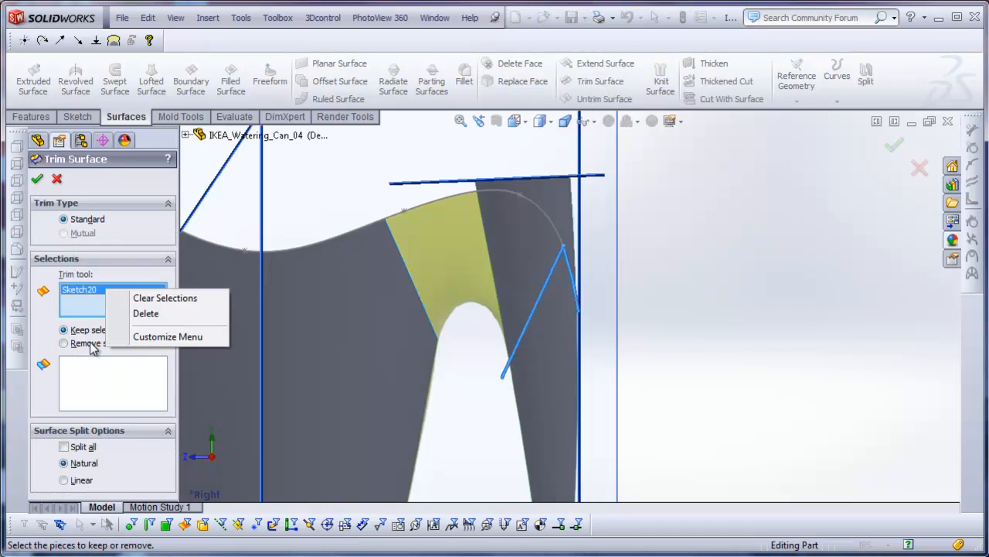
click(106, 381)
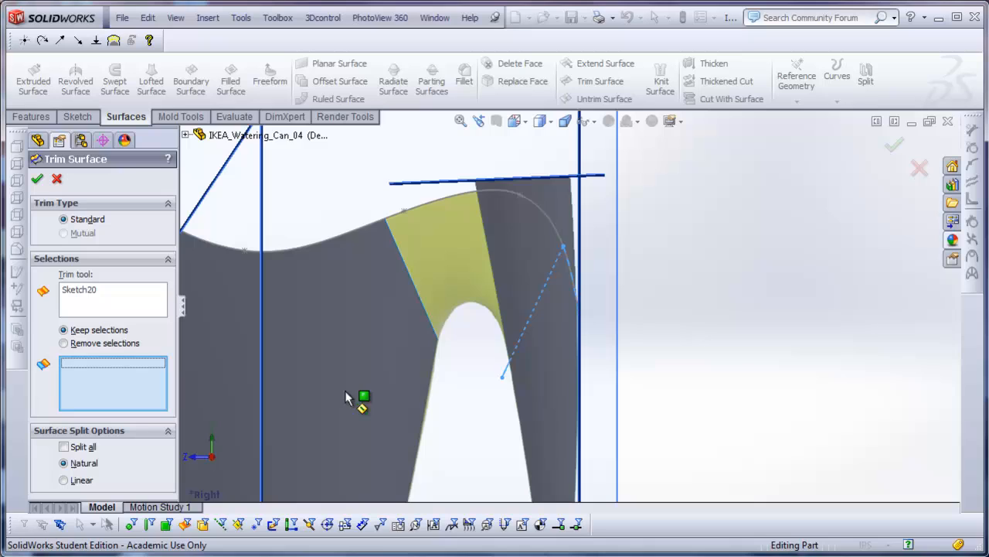
click(544, 345)
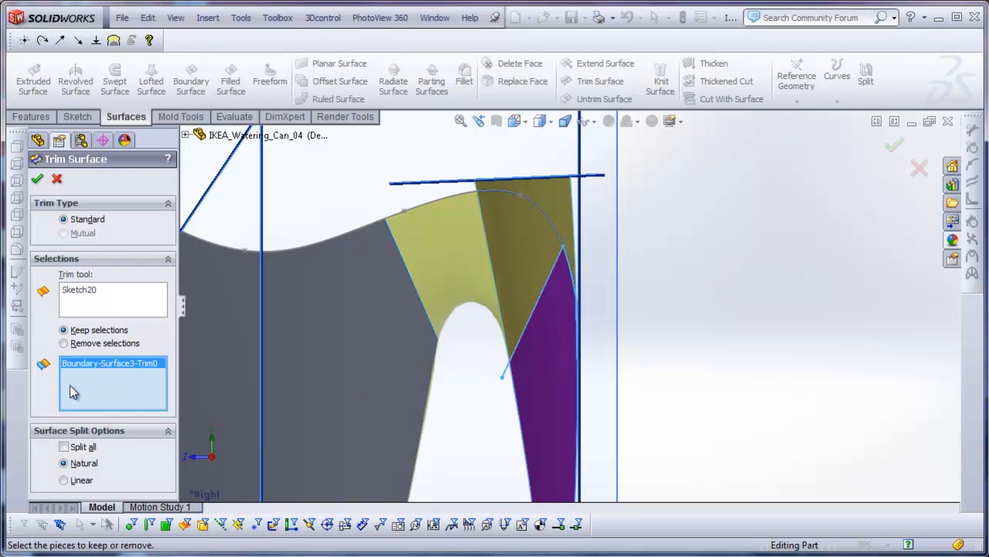
click(98, 298)
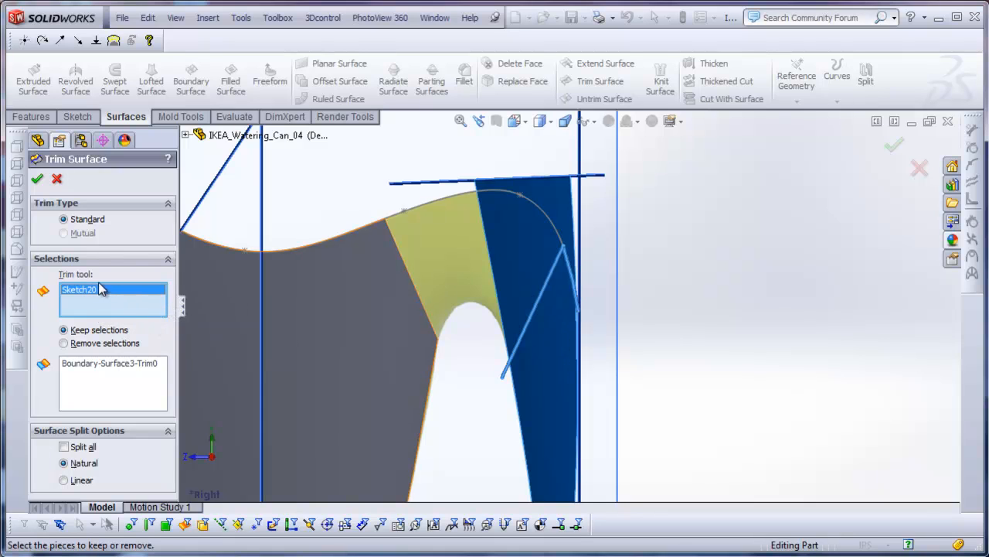
click(113, 379)
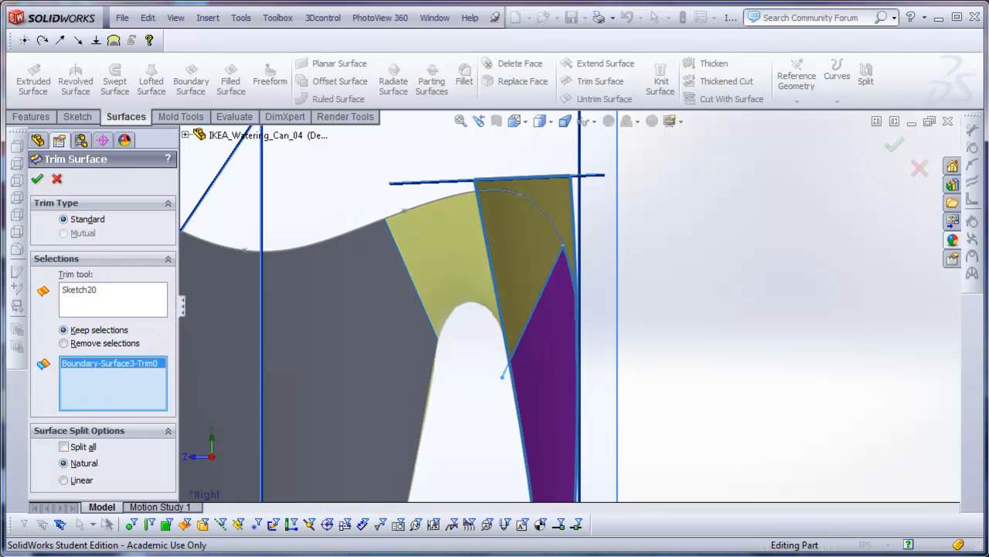
key(Return)
Restore the right-side view and open a new sketch on the Right Plane for the curve below the handle arch
middle_drag(621, 322, 643, 296)
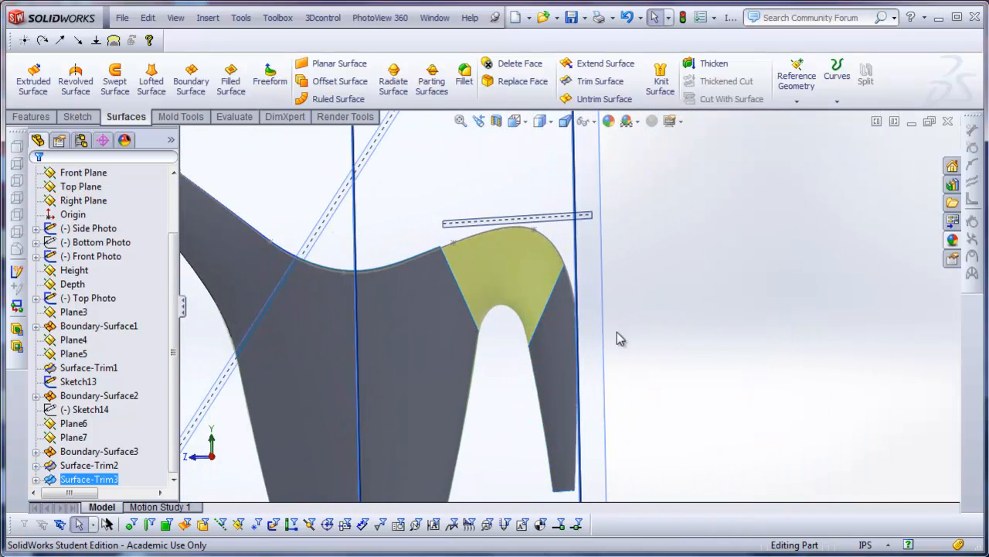
scroll(552, 349, down, 3)
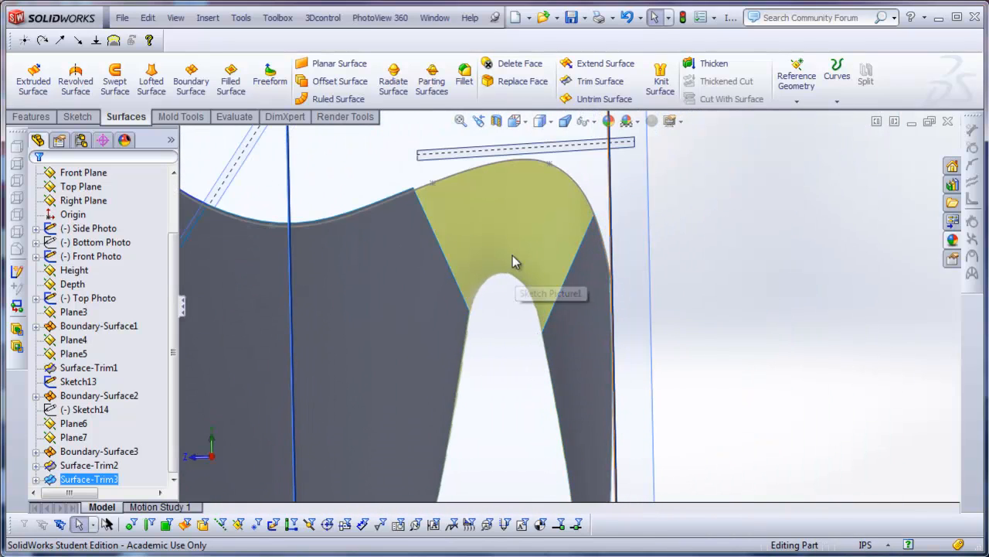
scroll(514, 263, up, 3)
mouse_move(536, 325)
middle_down()
mouse_move(503, 309)
mouse_move(519, 317)
middle_up()
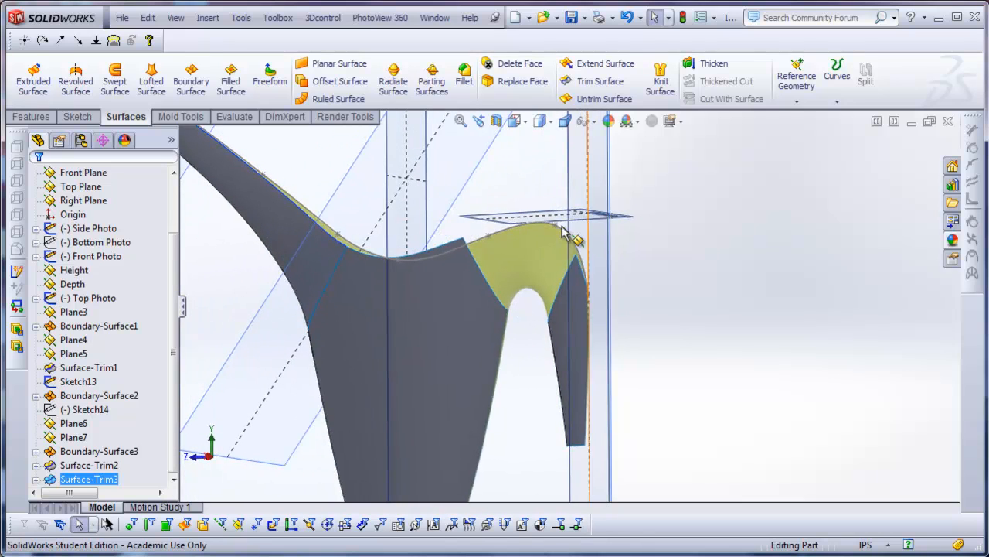
scroll(682, 257, up, 4)
middle_drag(682, 257, 606, 241)
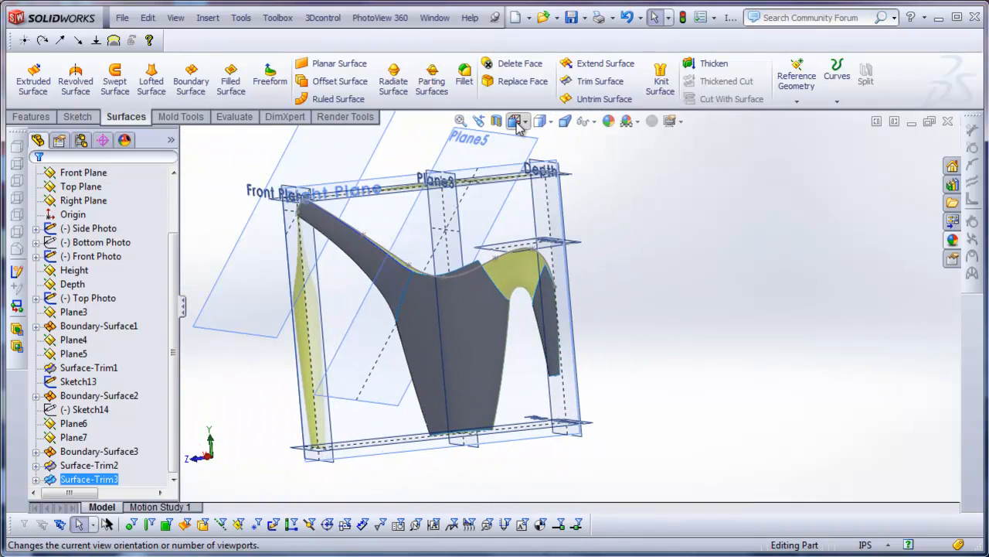
click(516, 121)
click(554, 168)
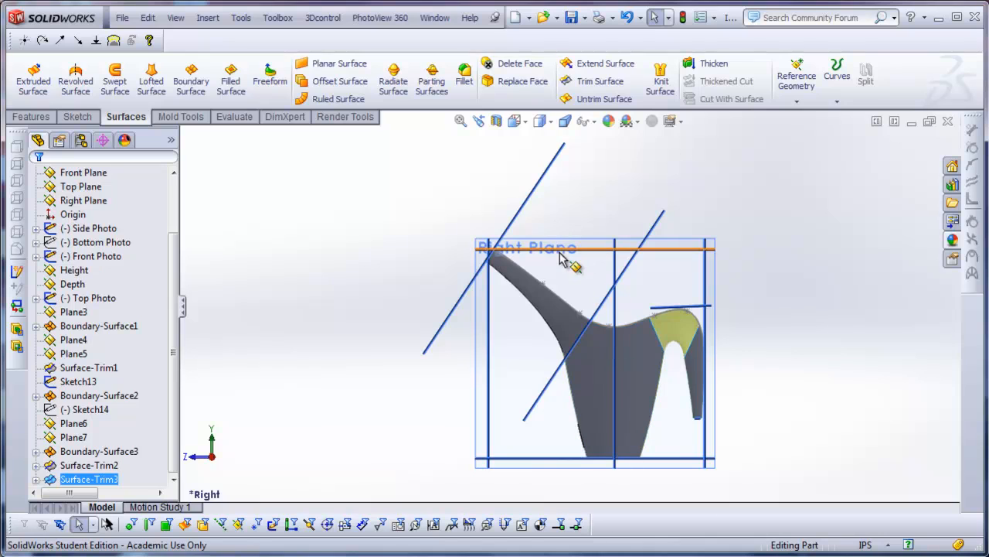
click(576, 247)
click(627, 195)
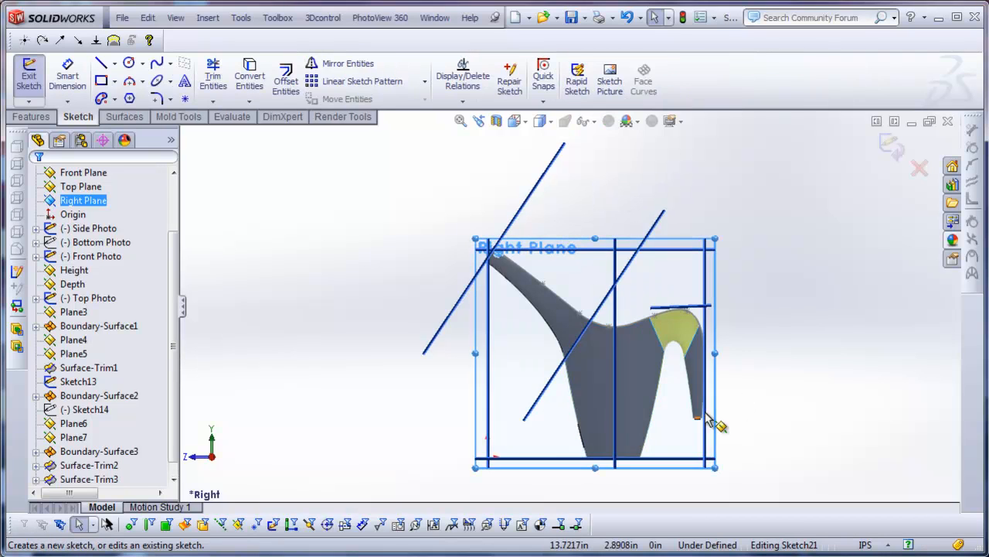
Draw a five-point spline along the arch beneath the handle, from the body's trimmed corner to the handle piece's trimmed corner
click(158, 64)
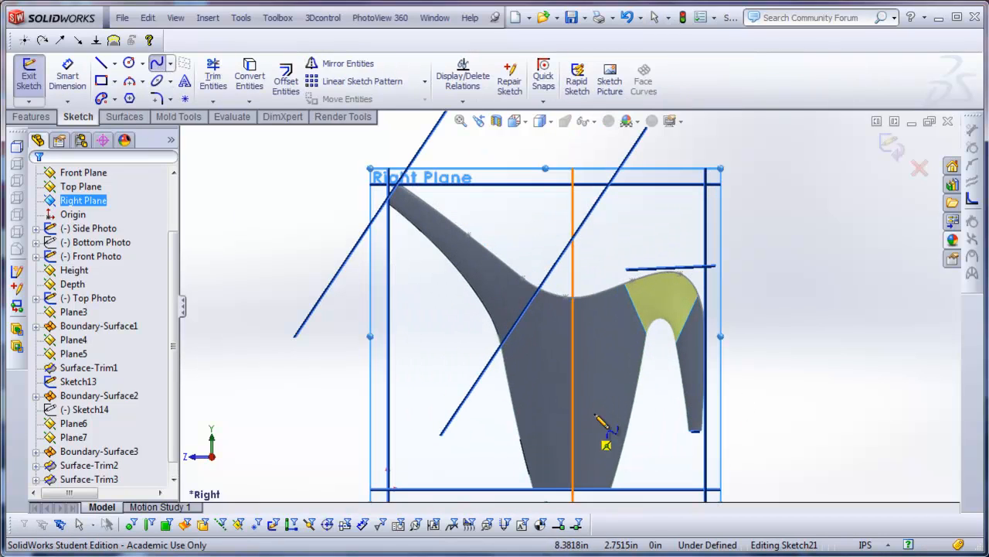
scroll(645, 287, down, 5)
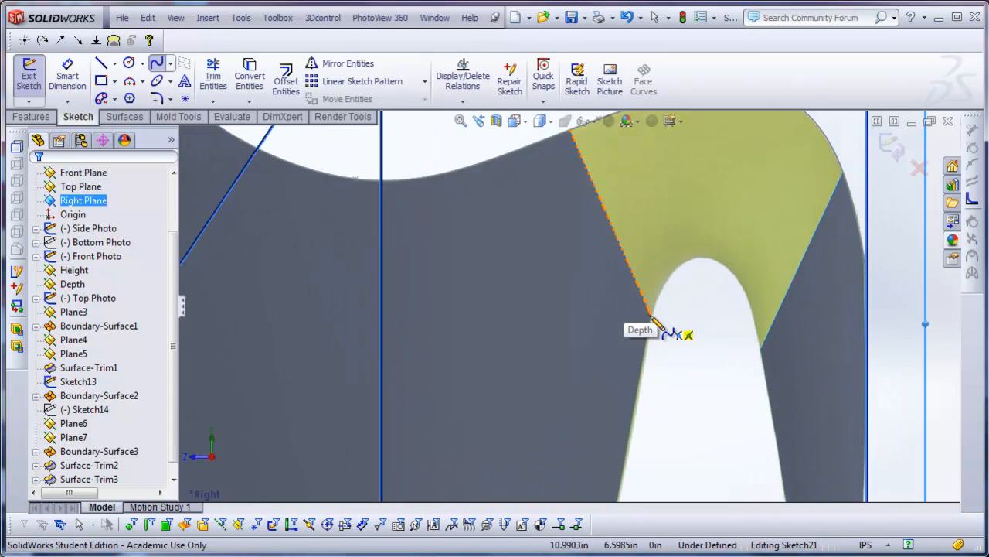
click(651, 314)
click(669, 275)
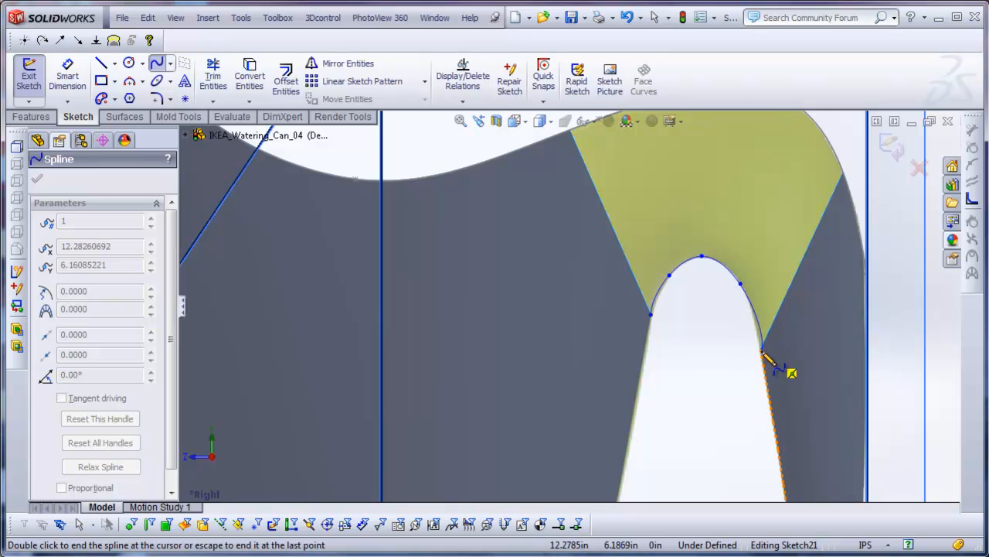
scroll(764, 354, down, 3)
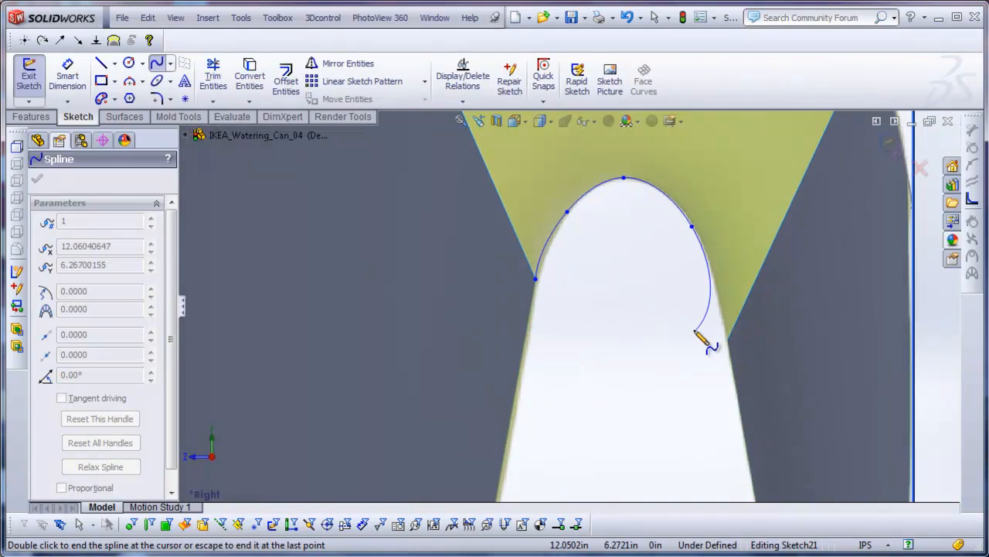
double_click(725, 327)
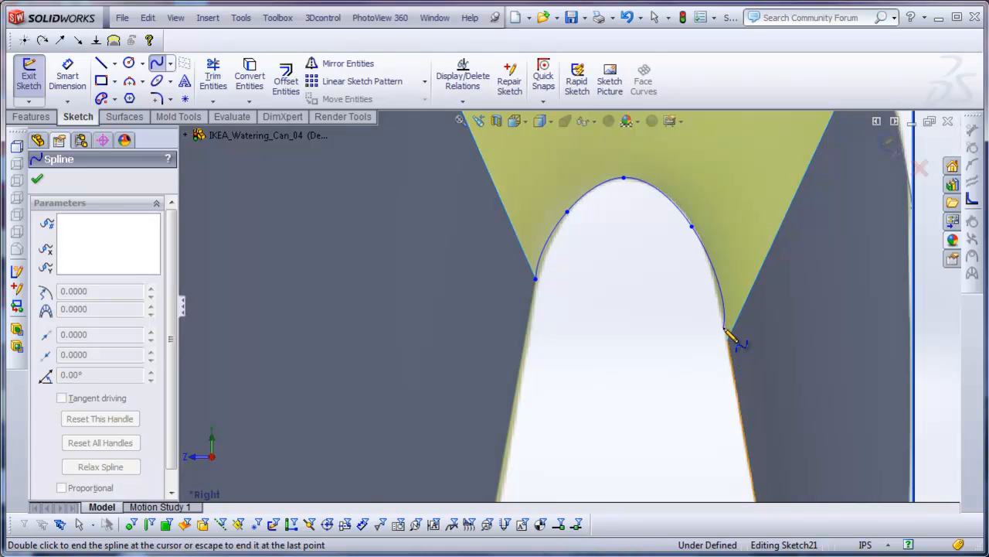
key(Escape)
Add pierce relations attaching the spline's two ends to the trimmed edges of the handle and body surfaces
scroll(642, 345, up, 2)
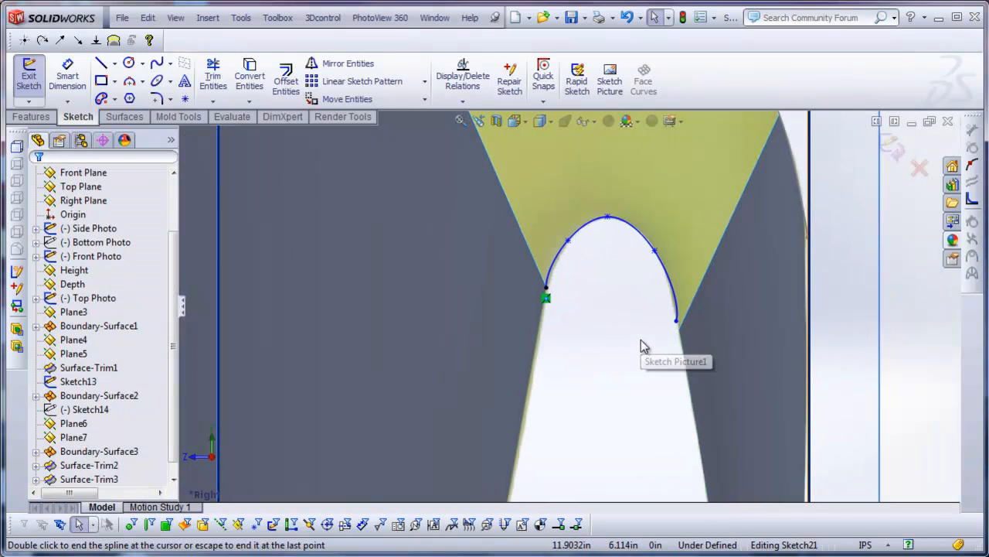
mouse_move(695, 294)
middle_down()
mouse_move(726, 352)
mouse_move(657, 320)
mouse_move(551, 300)
middle_up()
click(541, 292)
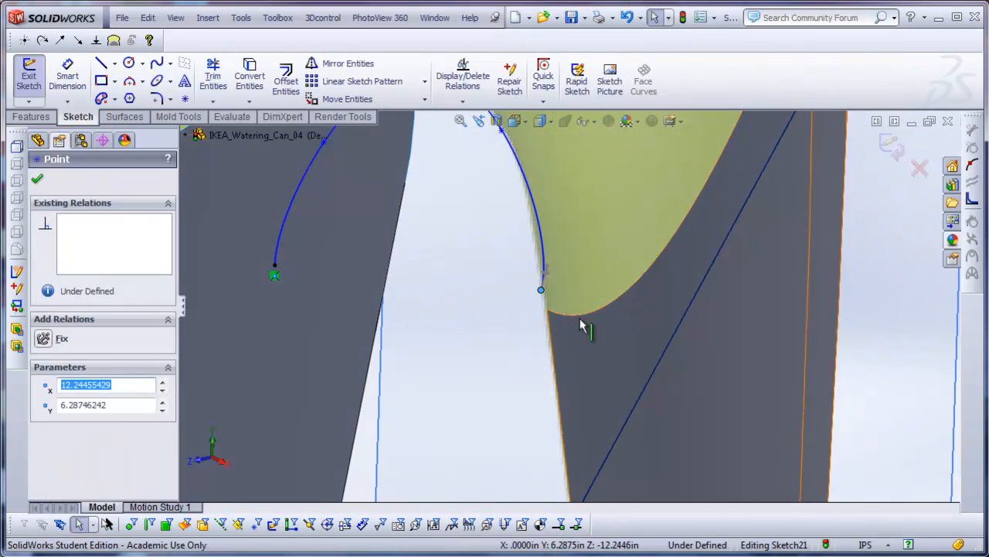
ctrl+click(586, 317)
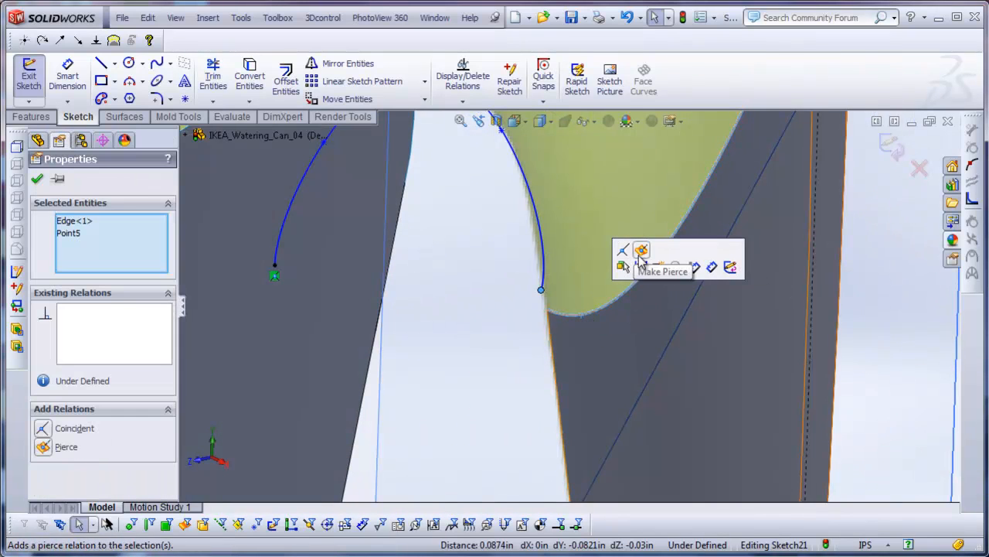
click(641, 249)
middle_drag(551, 313, 425, 272)
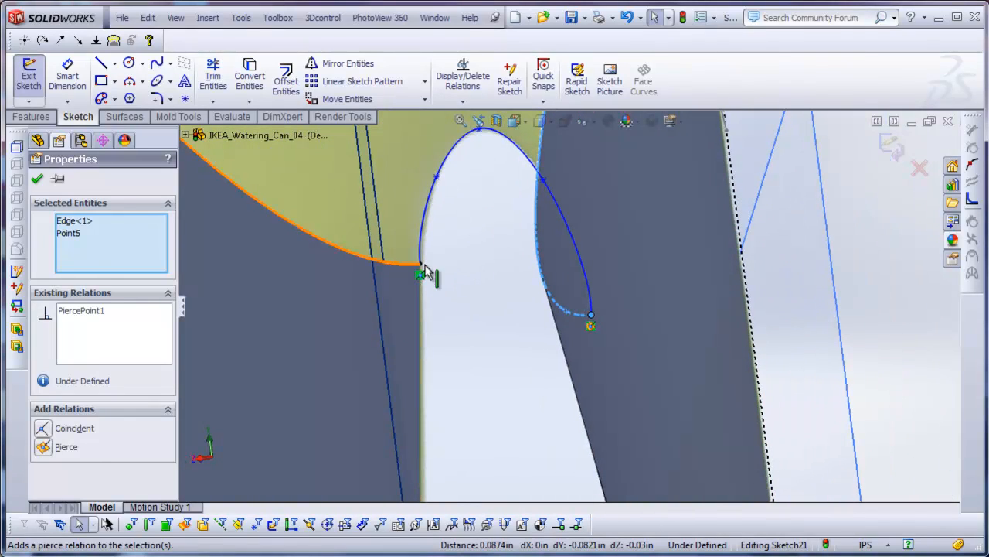
click(420, 264)
ctrl+click(412, 263)
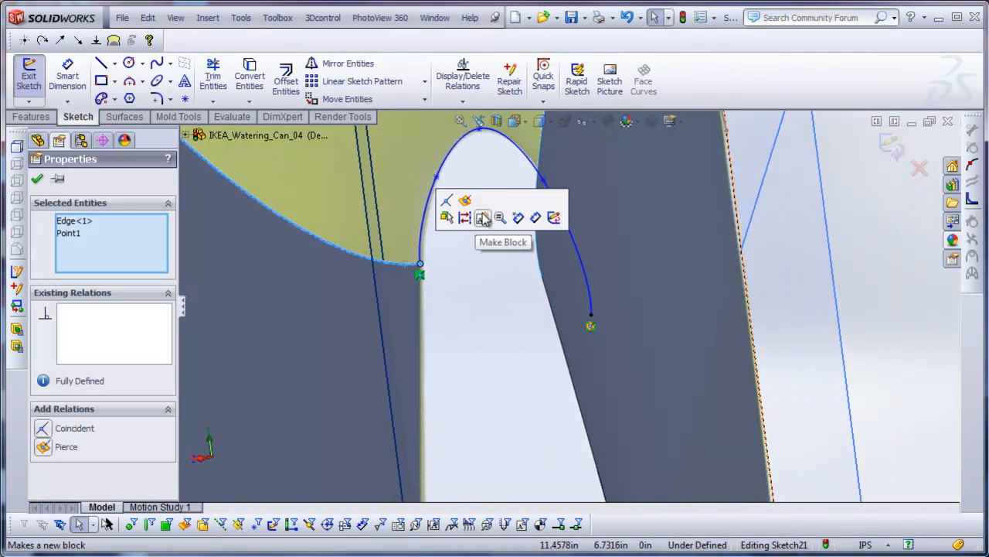
click(465, 201)
Restore the right-side view and make the spline equal in curvature to the inner edge of the handle surface
click(515, 121)
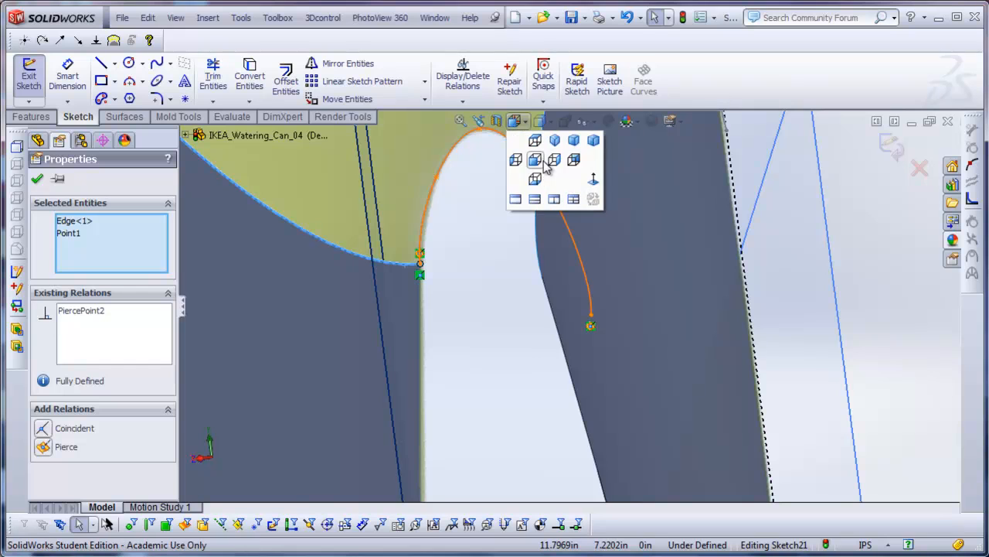
click(555, 161)
scroll(674, 357, down, 5)
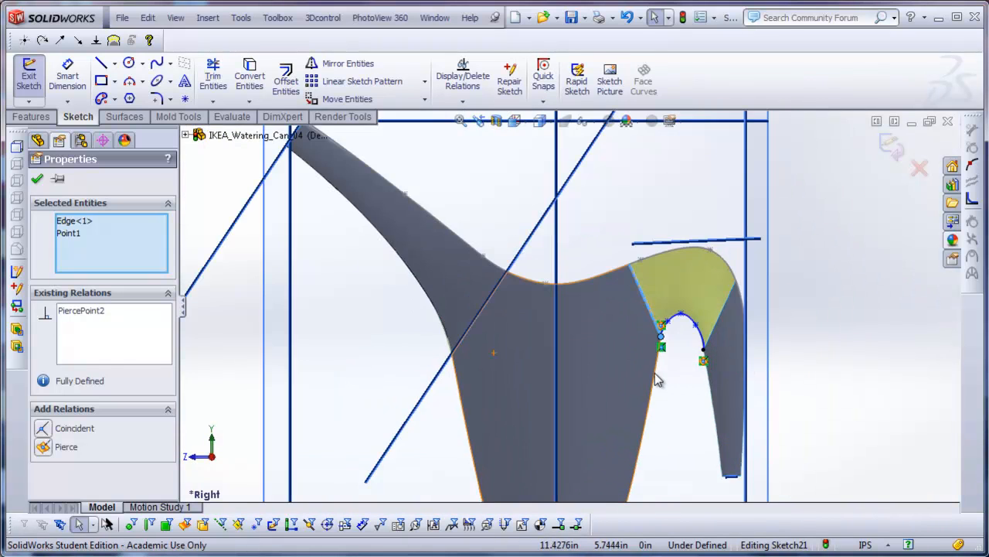
scroll(674, 357, down, 2)
key(Escape)
click(744, 284)
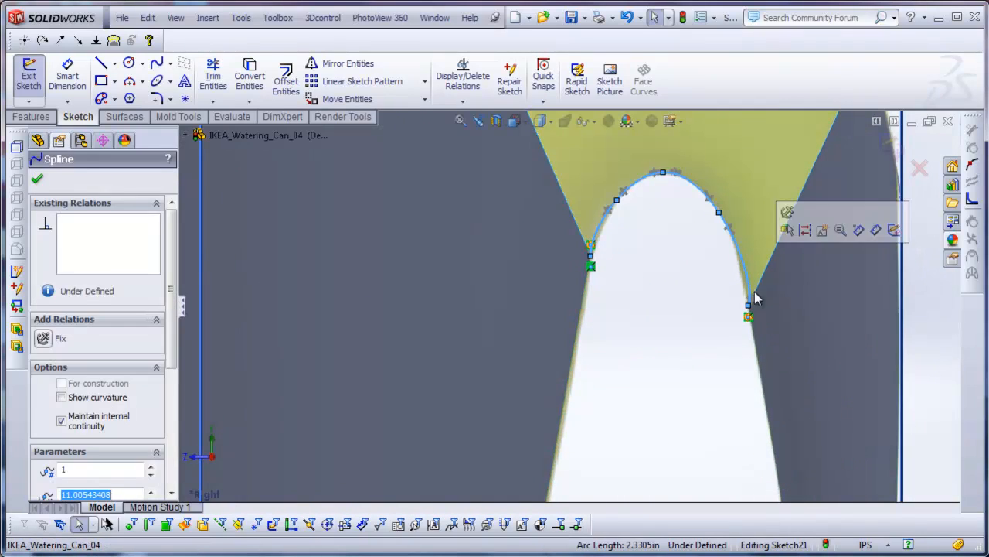
key(Escape)
click(748, 288)
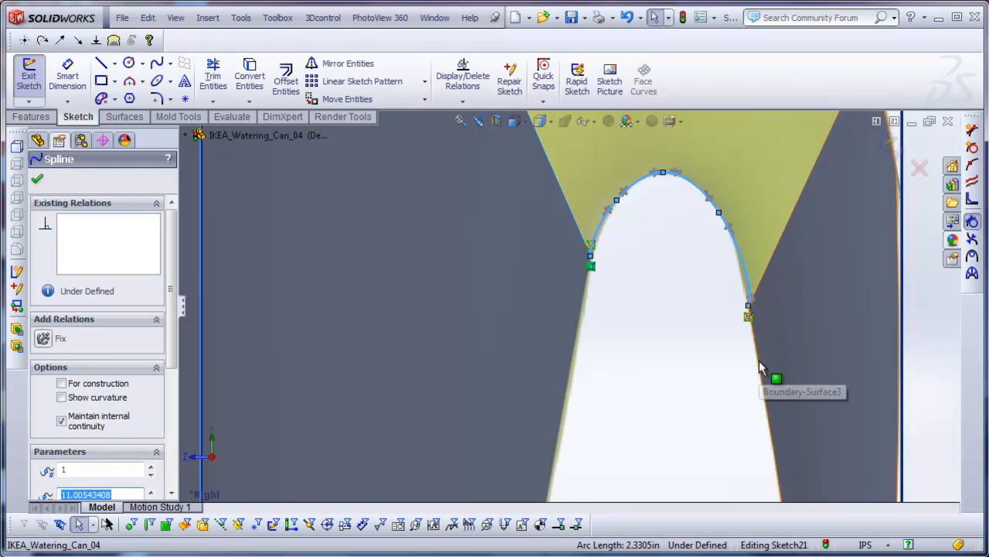
ctrl+click(757, 365)
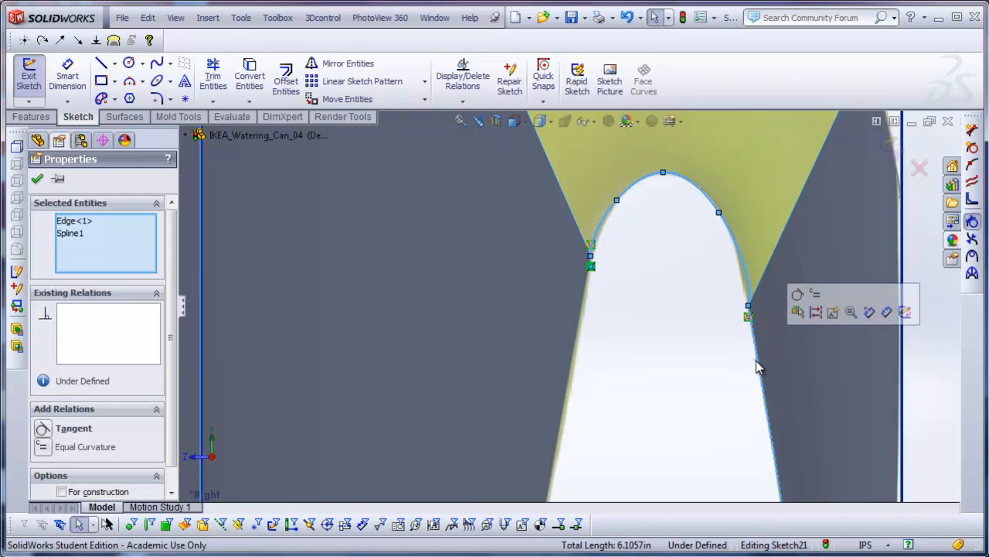
click(816, 294)
key(Escape)
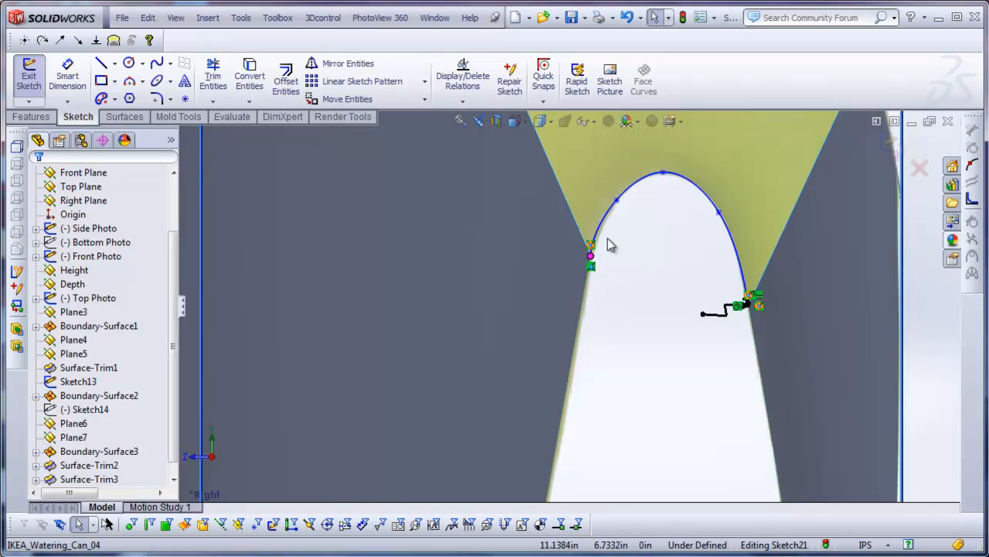
Make the spline equal in curvature to the body surface's edge facing the handle, and close the sketch
click(603, 225)
ctrl+click(587, 298)
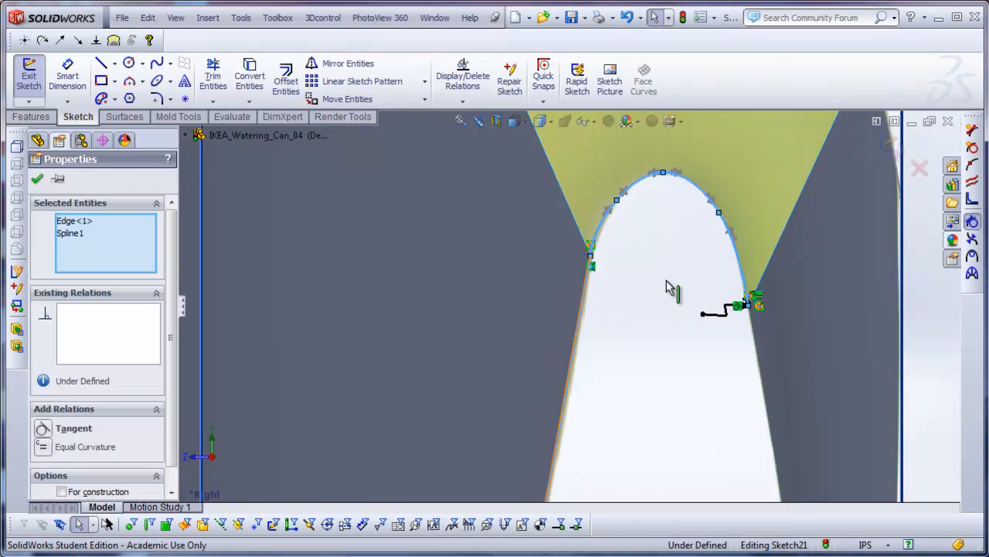
click(644, 227)
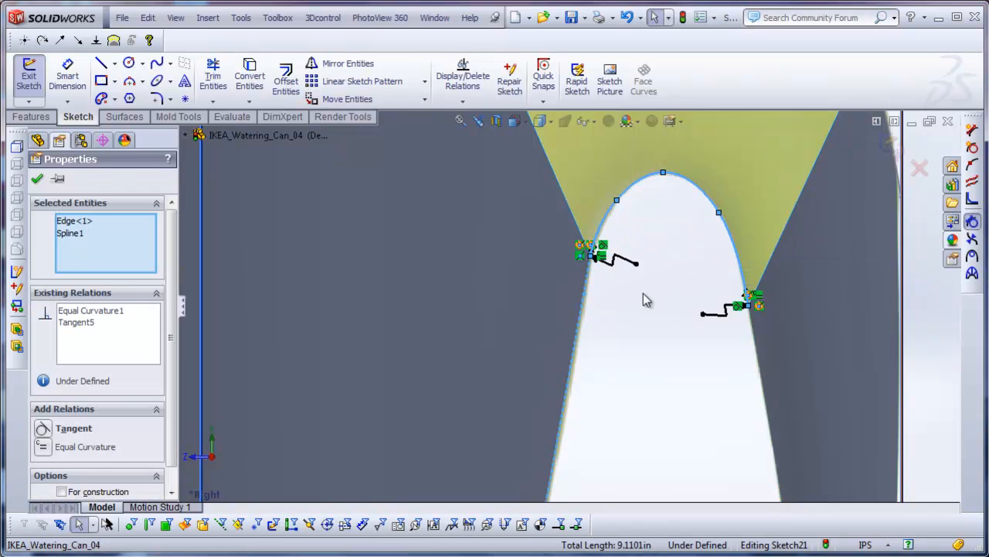
key(Escape)
scroll(731, 290, down, 2)
scroll(730, 290, up, 6)
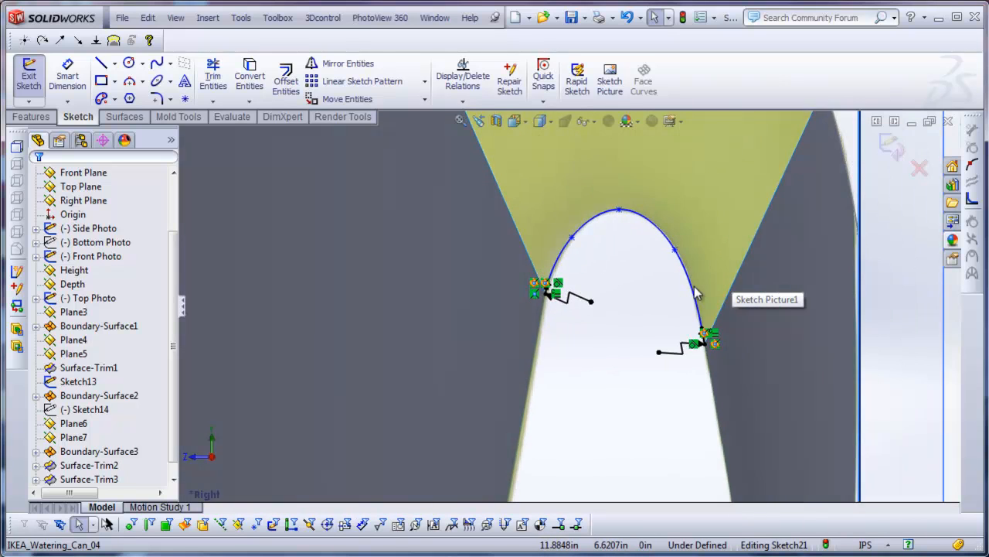
click(887, 145)
scroll(623, 348, up, 3)
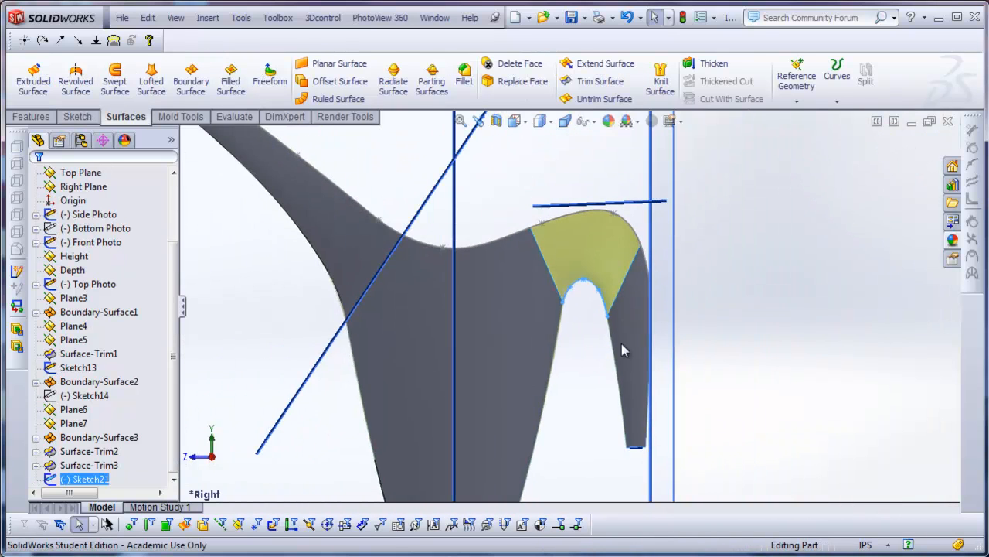
scroll(725, 267, up, 1)
middle_drag(719, 272, 693, 284)
scroll(680, 291, up, 3)
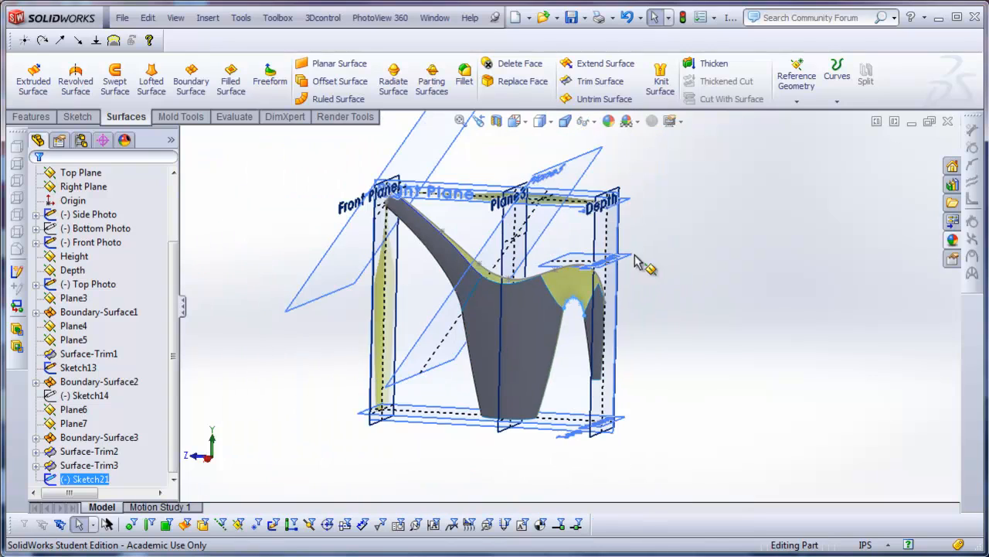
scroll(418, 197, up, 2)
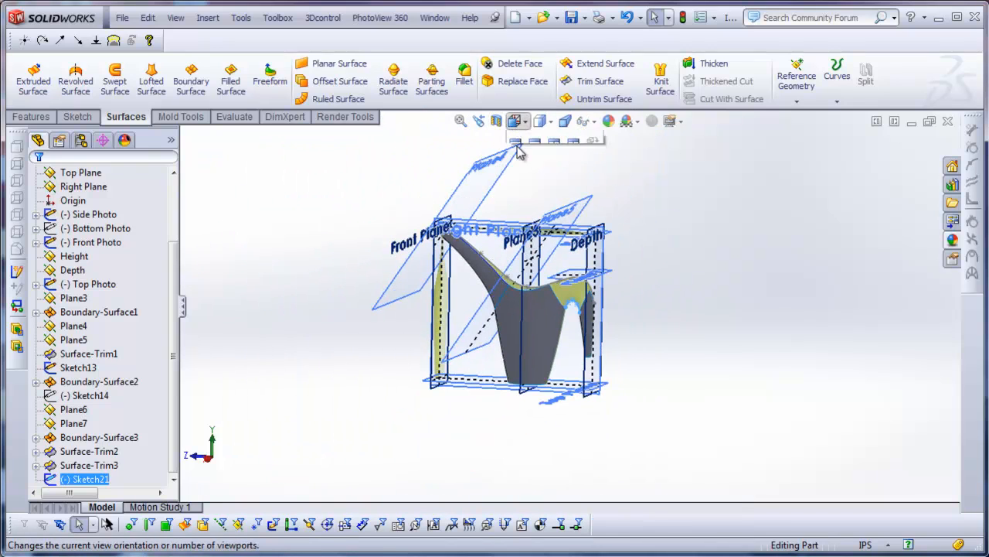
click(556, 170)
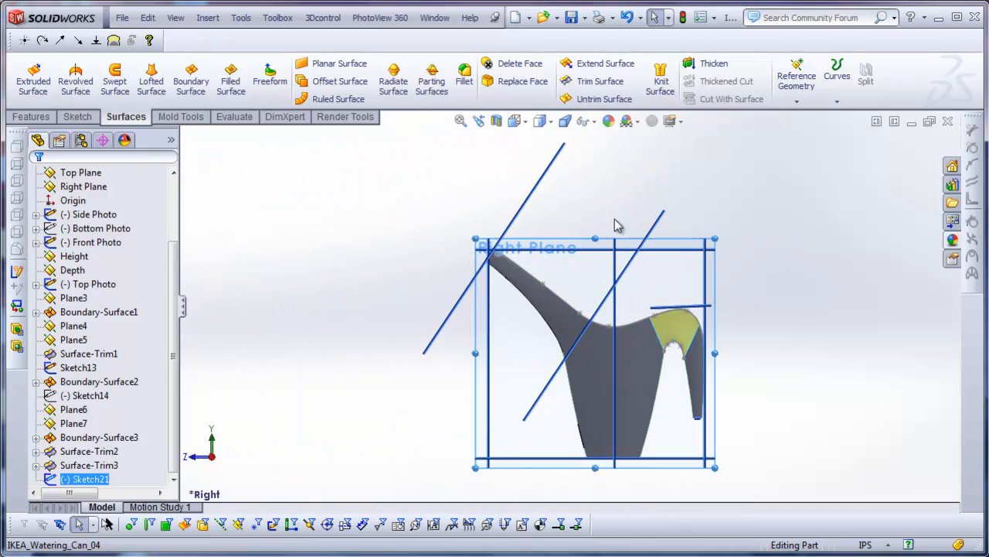
click(639, 194)
scroll(715, 364, down, 4)
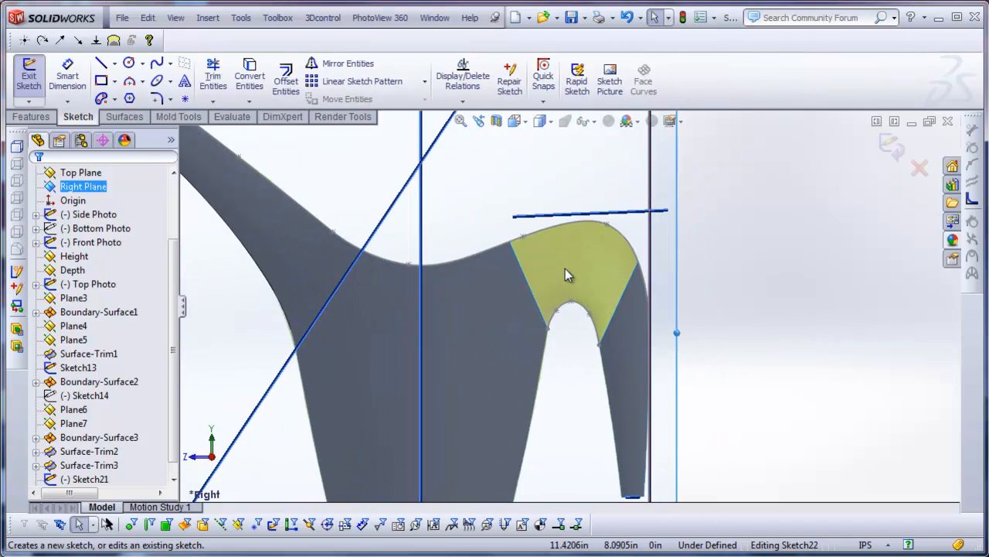
scroll(686, 314, up, 3)
scroll(685, 320, down, 1)
middle_drag(602, 275, 595, 272)
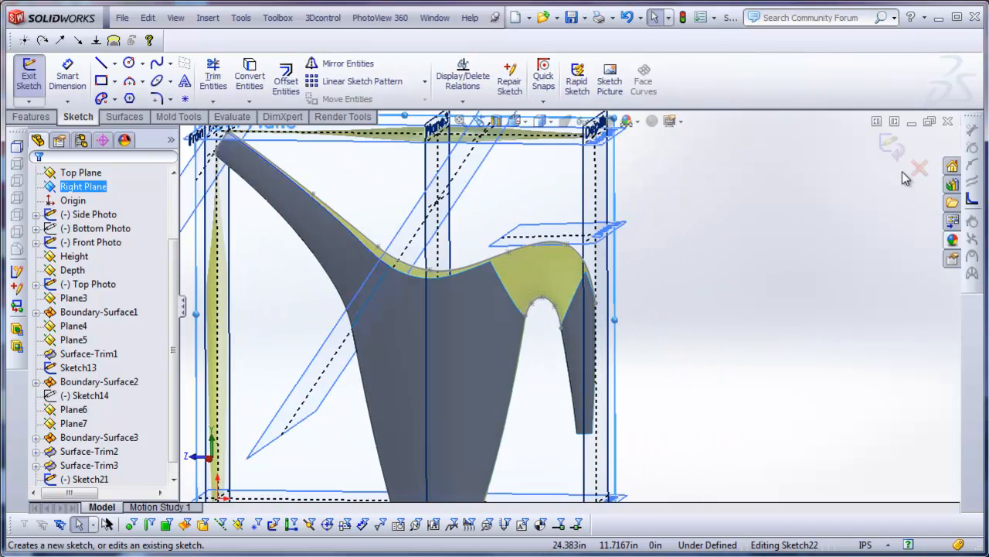
click(875, 142)
Open a new sketch on the Height plane and look at it from the top
scroll(671, 275, up, 2)
middle_drag(671, 275, 702, 337)
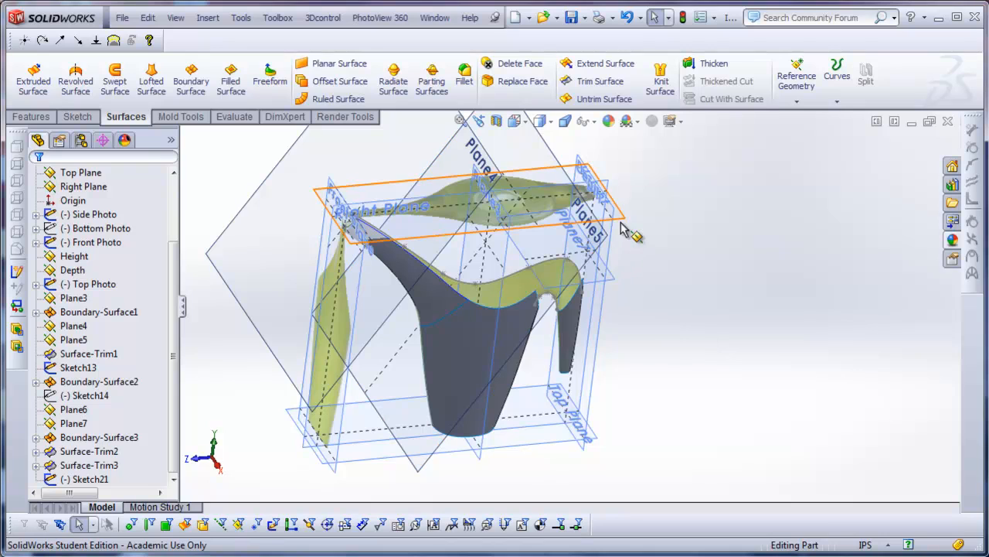
click(679, 175)
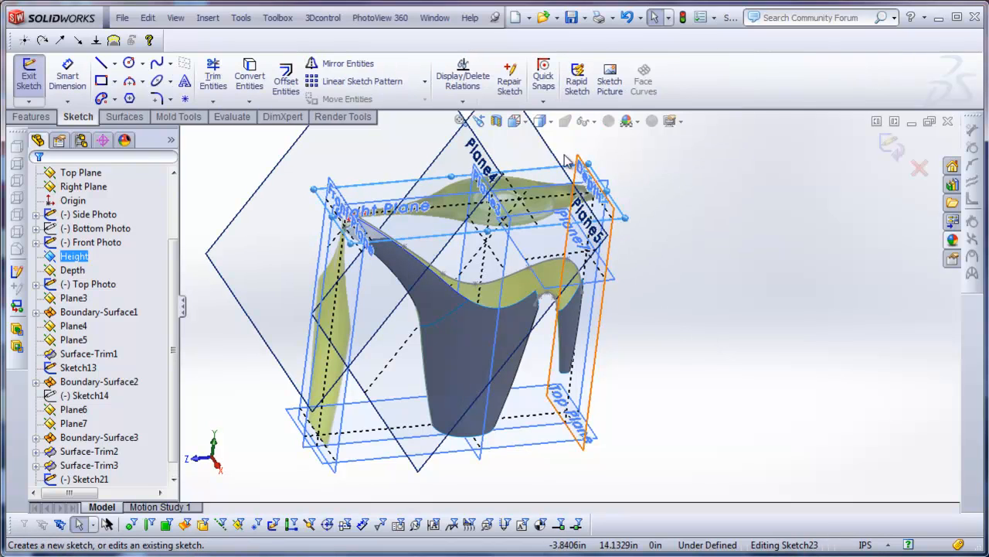
click(514, 122)
click(593, 205)
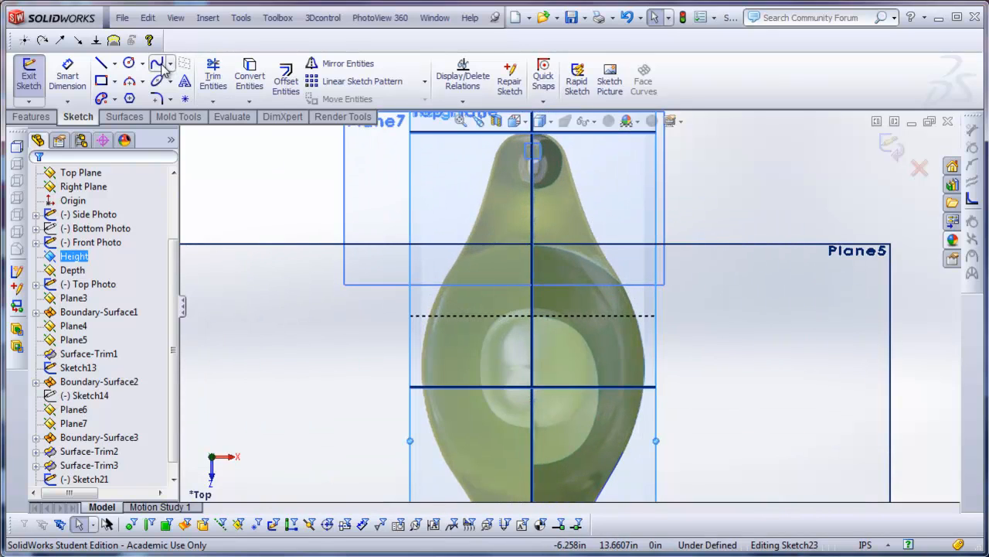
Draw a three-point spline tracing the tapering handle outline on the positive X side of the top photo
scroll(591, 199, down, 3)
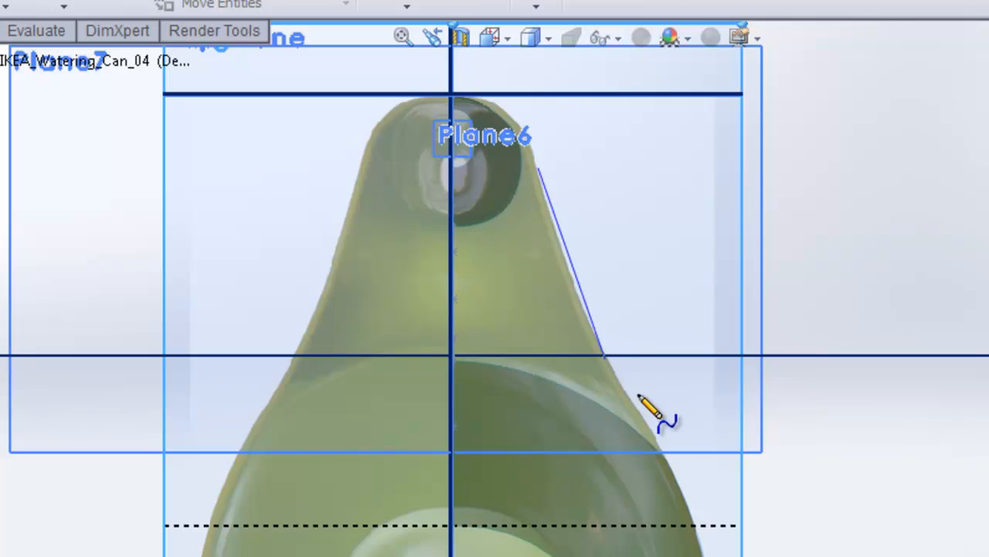
click(576, 286)
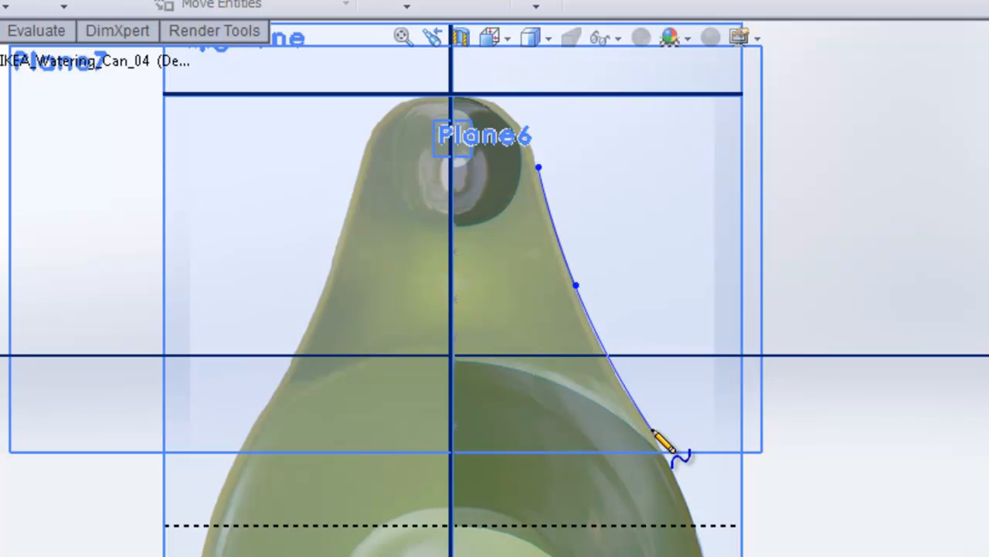
double_click(652, 430)
key(Escape)
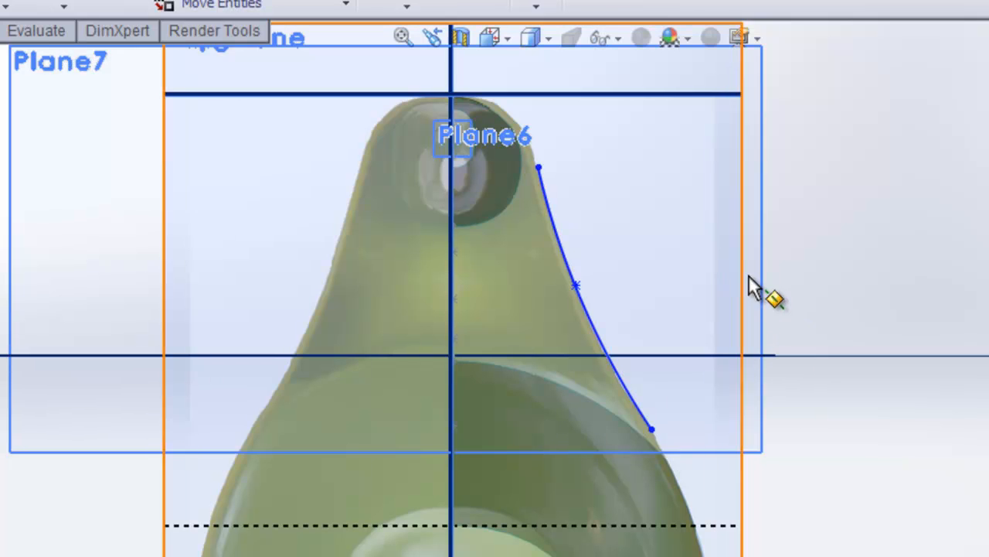
Make the spline's endpoint at the narrow handle end coincident with the corner vertex of the trimmed handle surface
scroll(768, 255, up, 2)
middle_drag(768, 256, 680, 269)
scroll(343, 240, down, 3)
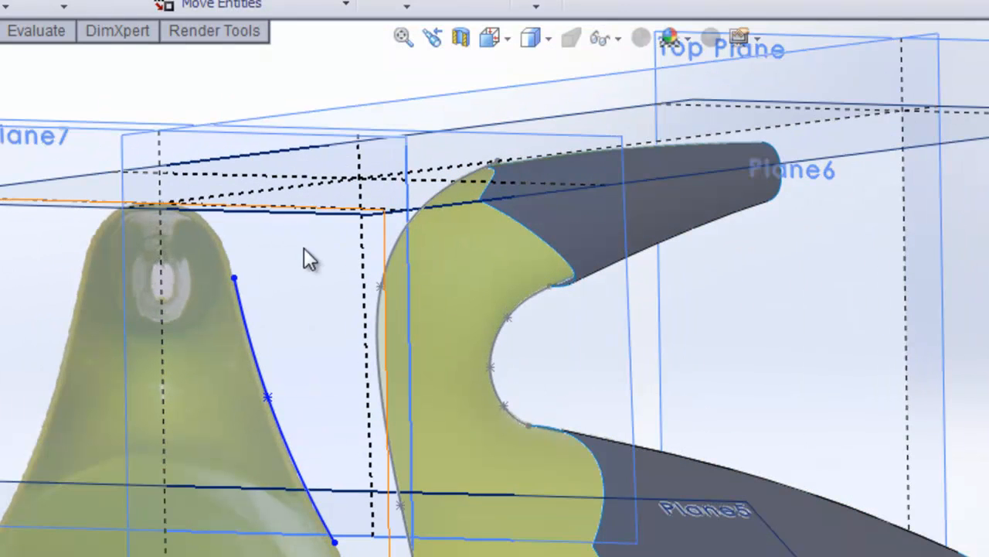
scroll(273, 281, down, 3)
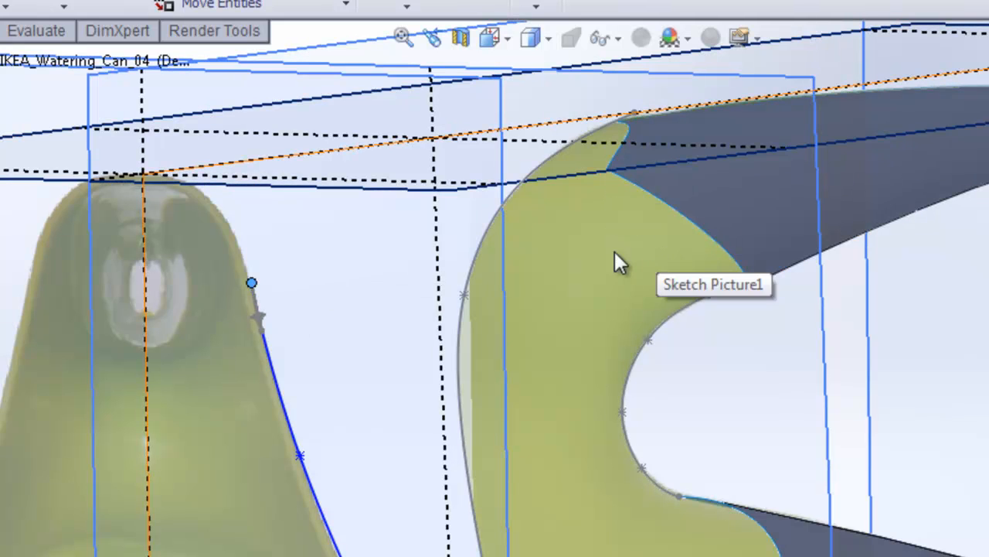
middle_drag(614, 261, 614, 241)
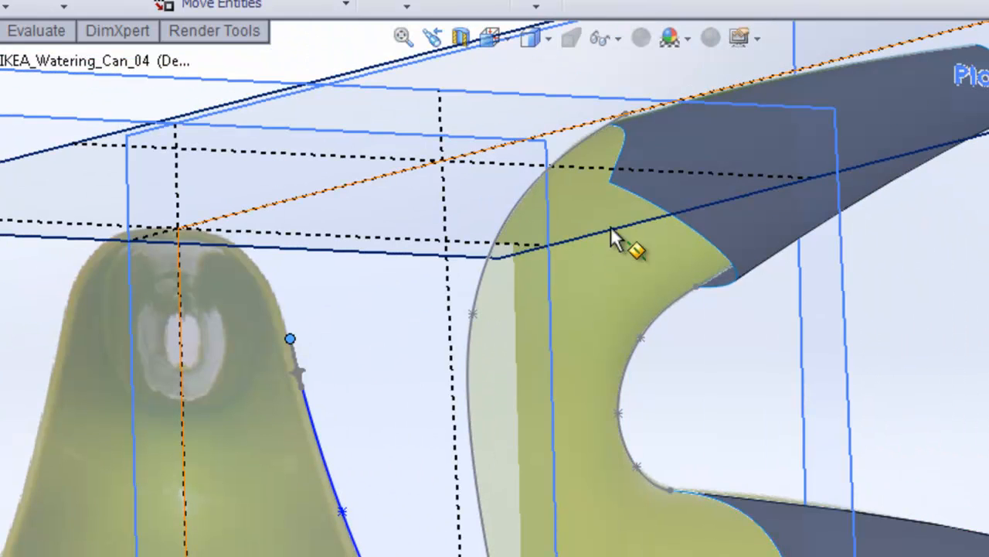
click(609, 182)
click(733, 74)
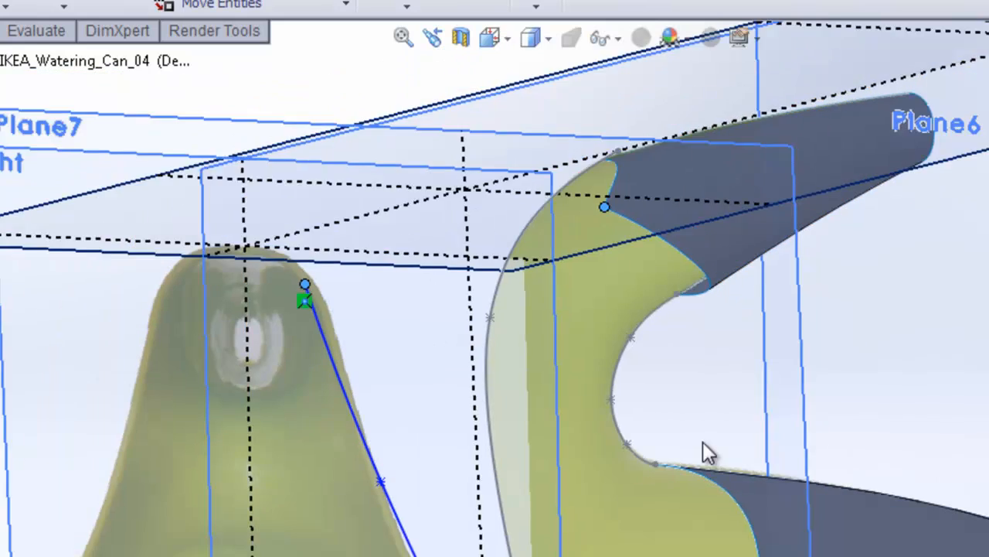
Make the spline's endpoint at the wide end coincident with the corner vertex of the trimmed body surface
scroll(703, 441, down, 5)
mouse_move(405, 477)
middle_down()
mouse_move(662, 488)
mouse_move(678, 468)
middle_up()
middle_drag(680, 521, 692, 469)
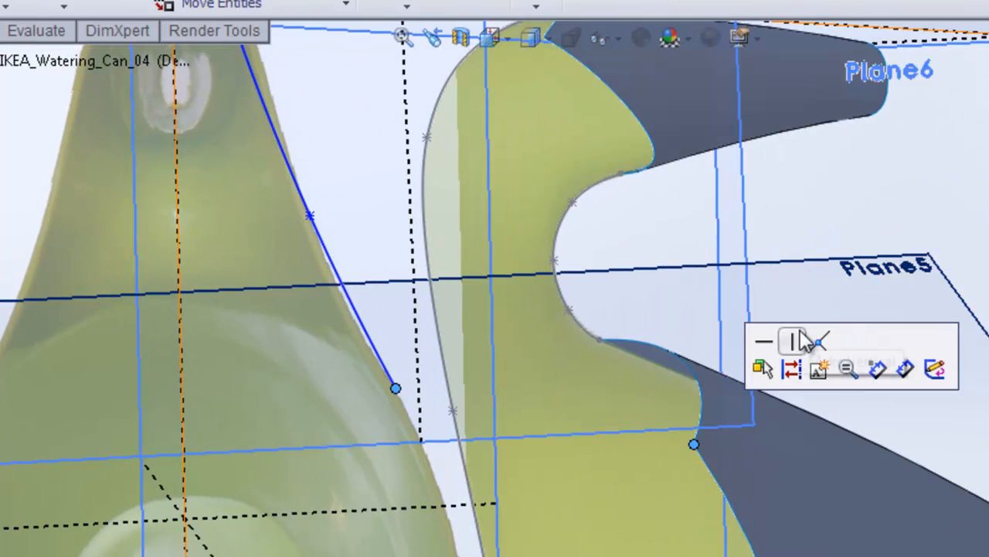
click(801, 333)
scroll(656, 269, up, 2)
middle_drag(701, 222, 725, 254)
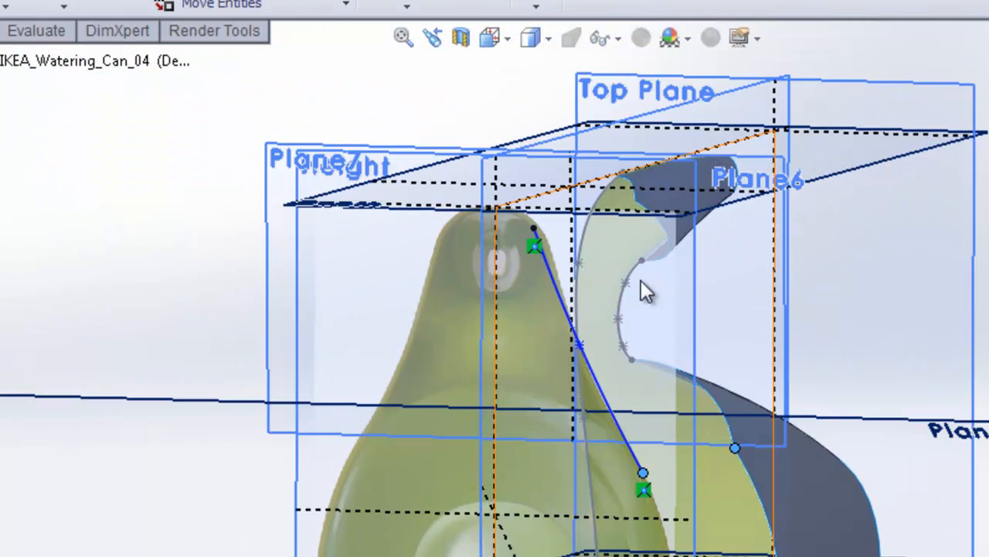
Make the spline tangent to the short edge of the trimmed handle surface at its narrow-end endpoint
mouse_move(785, 331)
middle_down()
mouse_move(781, 308)
mouse_move(770, 328)
middle_up()
scroll(730, 297, down, 3)
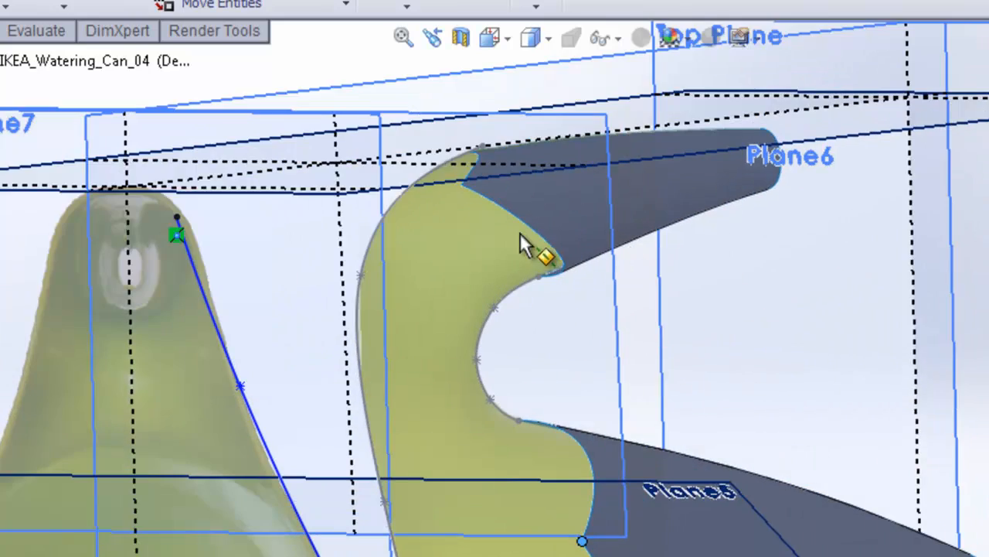
middle_drag(541, 251, 465, 245)
scroll(462, 245, down, 1)
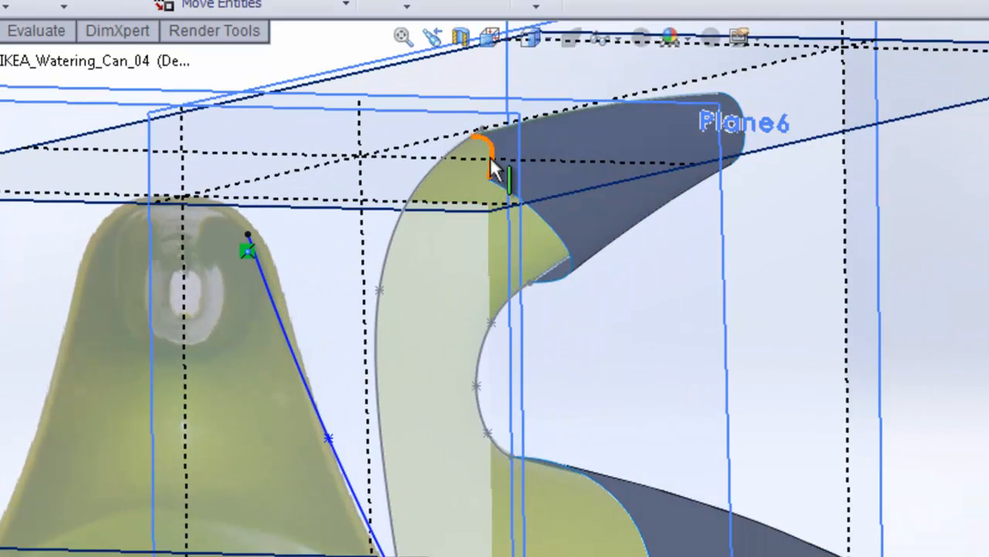
scroll(324, 275, down, 1)
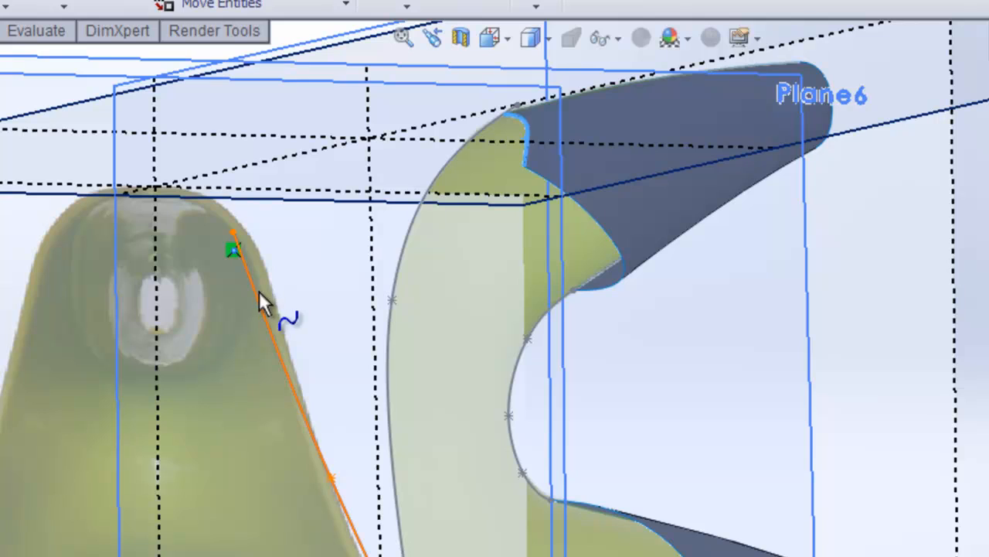
click(260, 290)
click(356, 193)
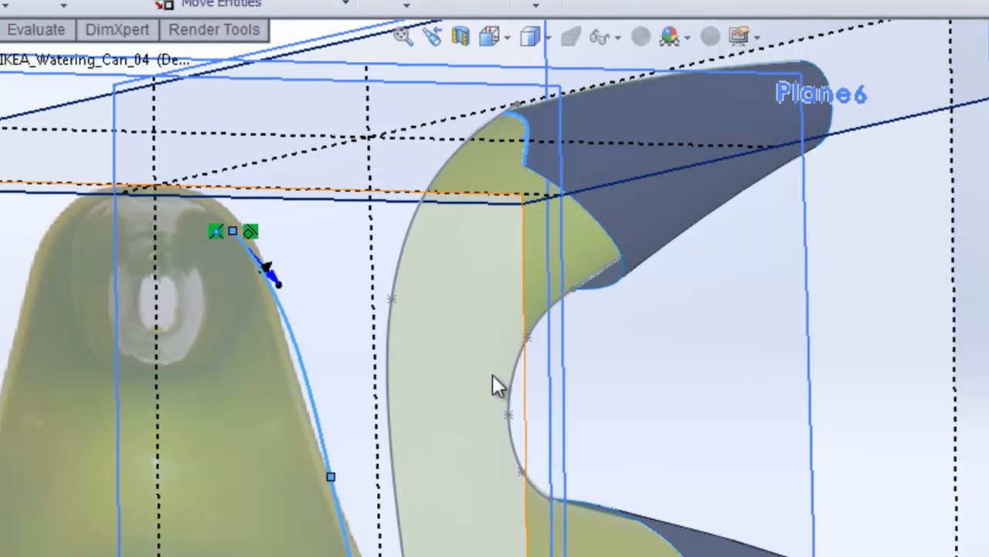
Make the spline tangent to the trimmed body surface's side edge at its wide-end endpoint
scroll(526, 387, up, 3)
scroll(567, 345, down, 3)
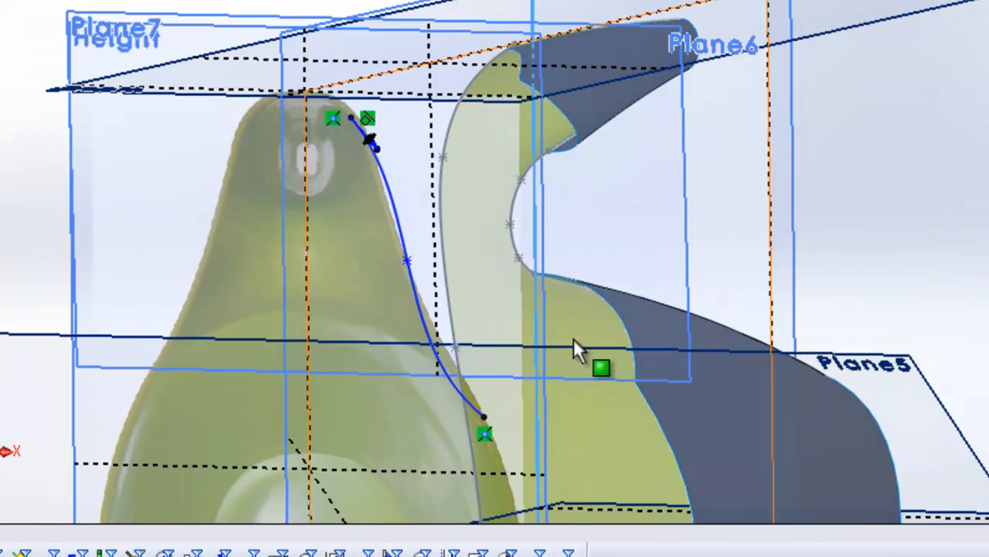
scroll(526, 377, down, 2)
click(416, 395)
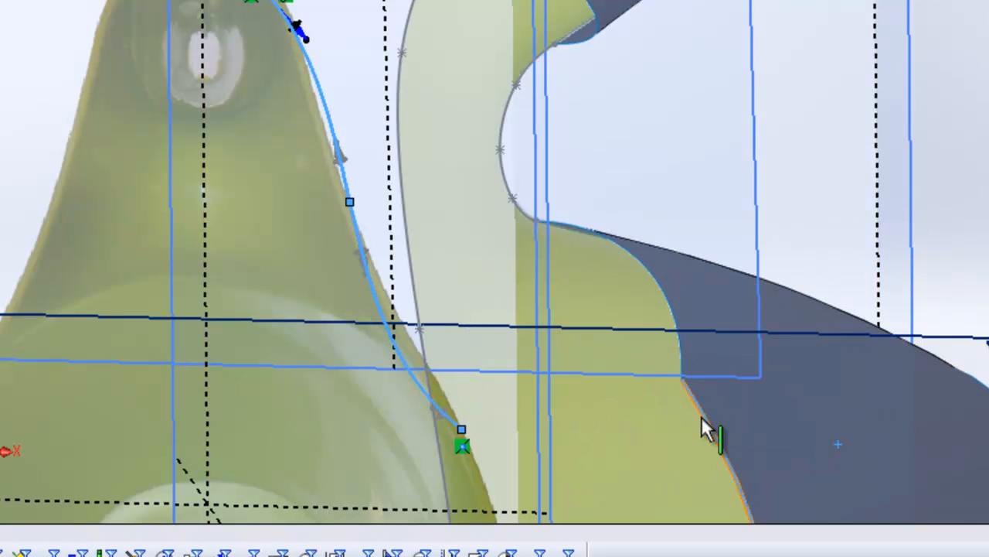
scroll(701, 415, up, 2)
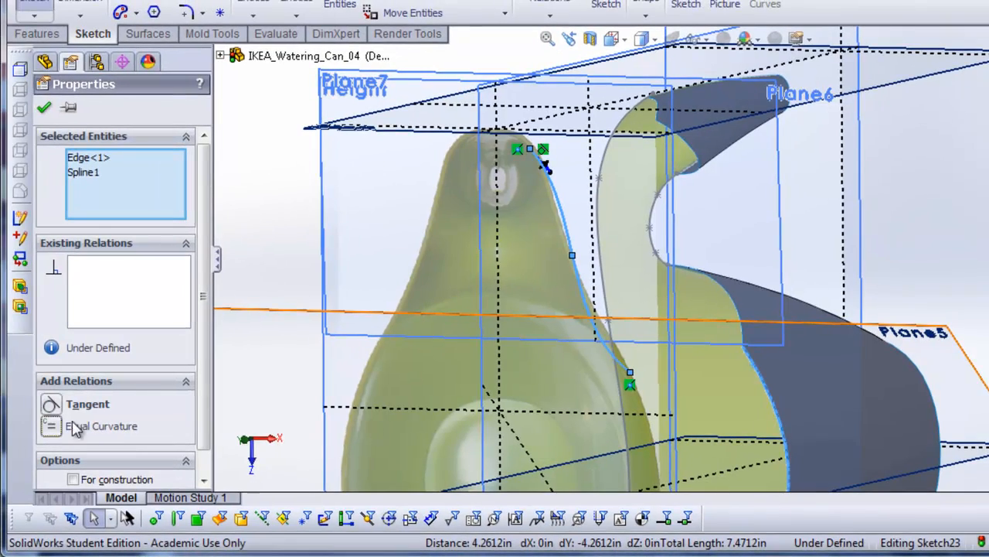
click(69, 419)
Look at the sketch from the top and display the spline's control polygon
click(612, 39)
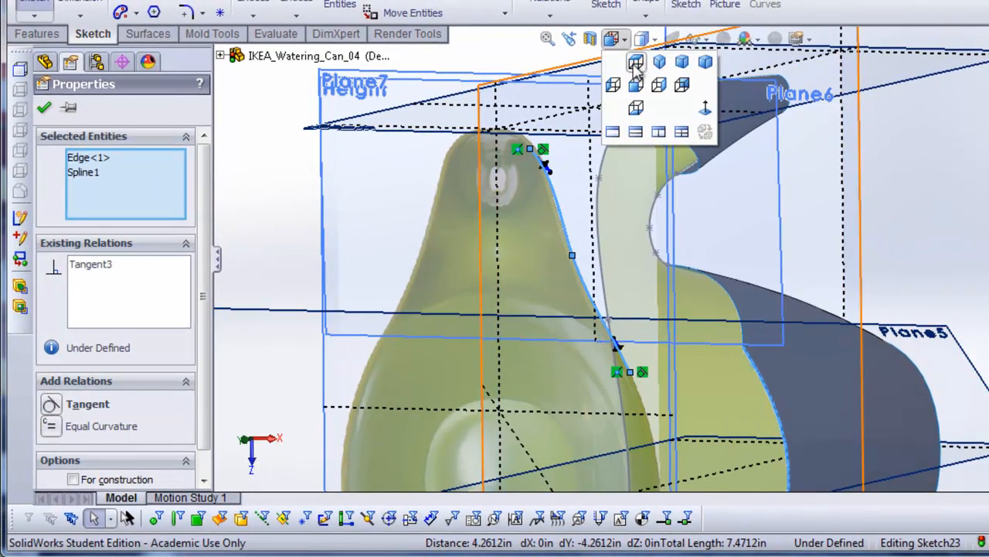
click(641, 77)
scroll(693, 234, down, 6)
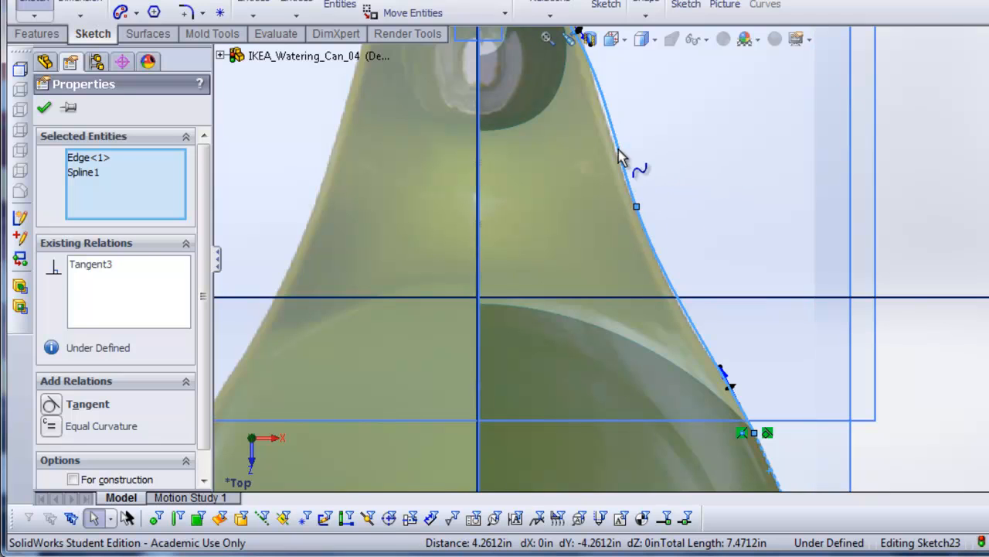
right_click(622, 157)
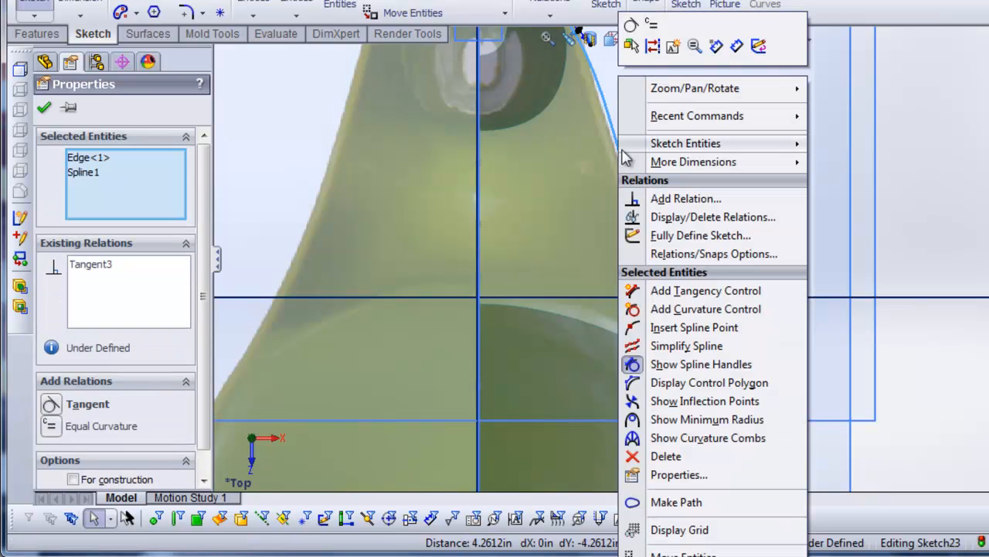
click(672, 383)
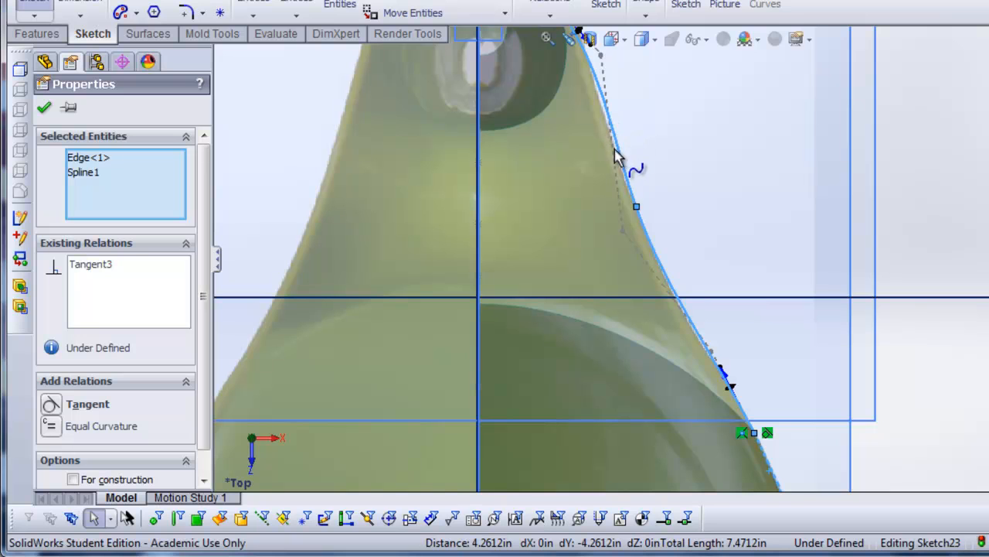
click(670, 181)
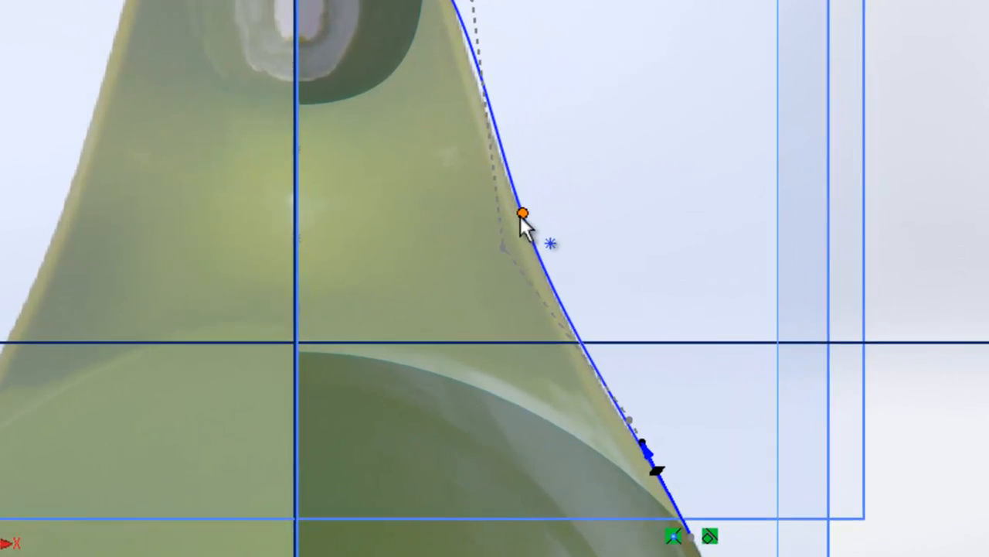
Move the spline's middle point and its two neighbouring control polygon points onto the handle outline in the top photo
click(636, 206)
mouse_move(471, 161)
mouse_down()
mouse_move(441, 174)
mouse_move(456, 167)
mouse_up()
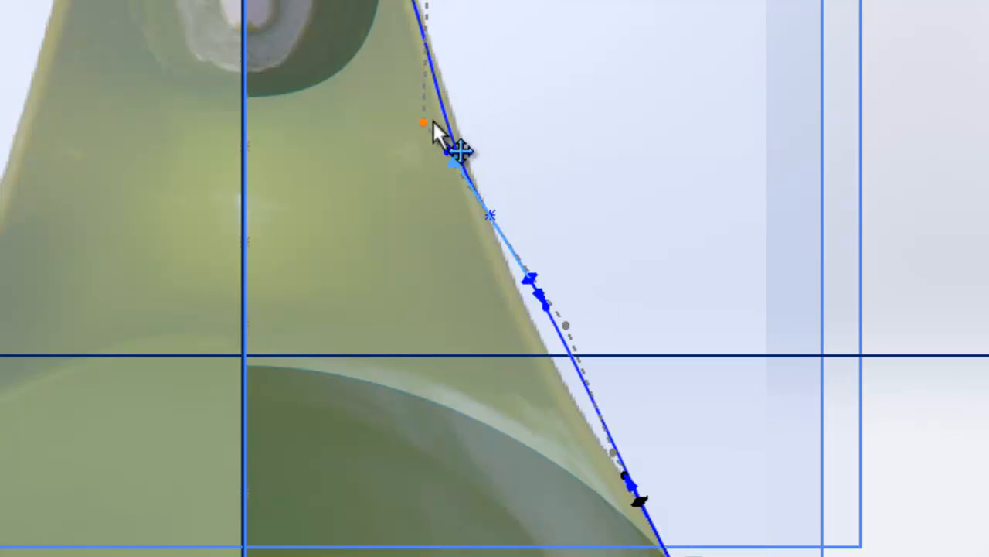
drag(432, 121, 453, 124)
drag(563, 327, 534, 341)
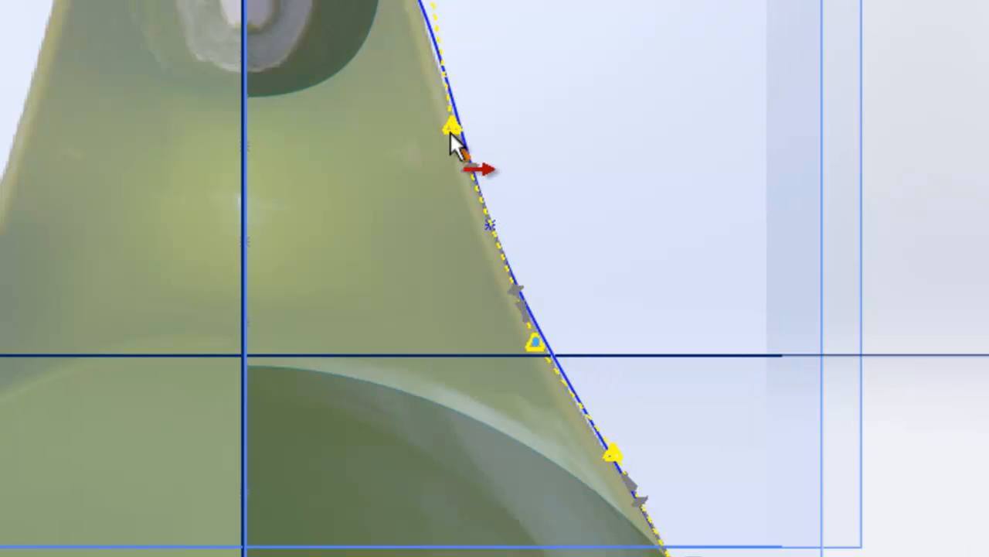
click(618, 141)
Fine-tune the control polygon points on both sides of the spline's middle point so the curve follows the photo's edge
scroll(488, 158, down, 2)
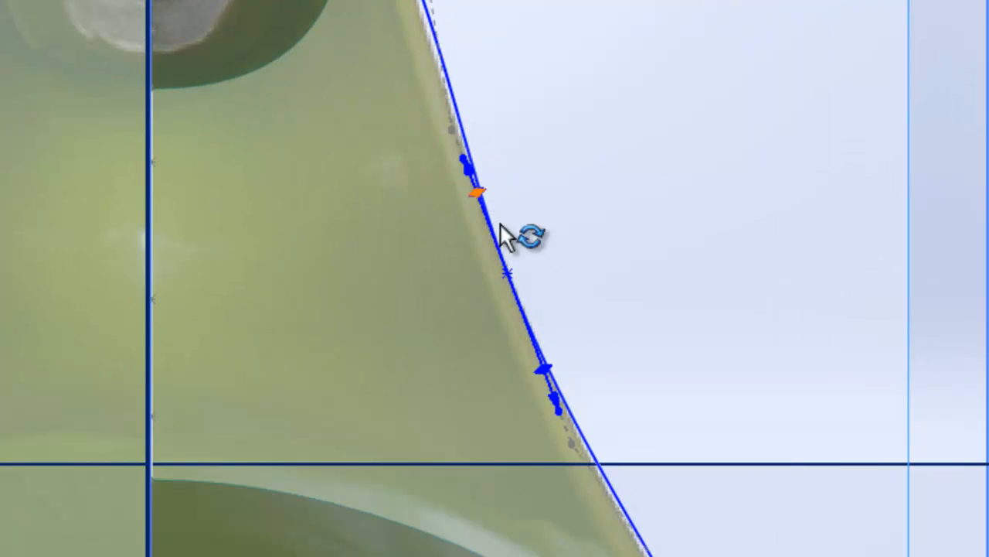
drag(442, 132, 447, 132)
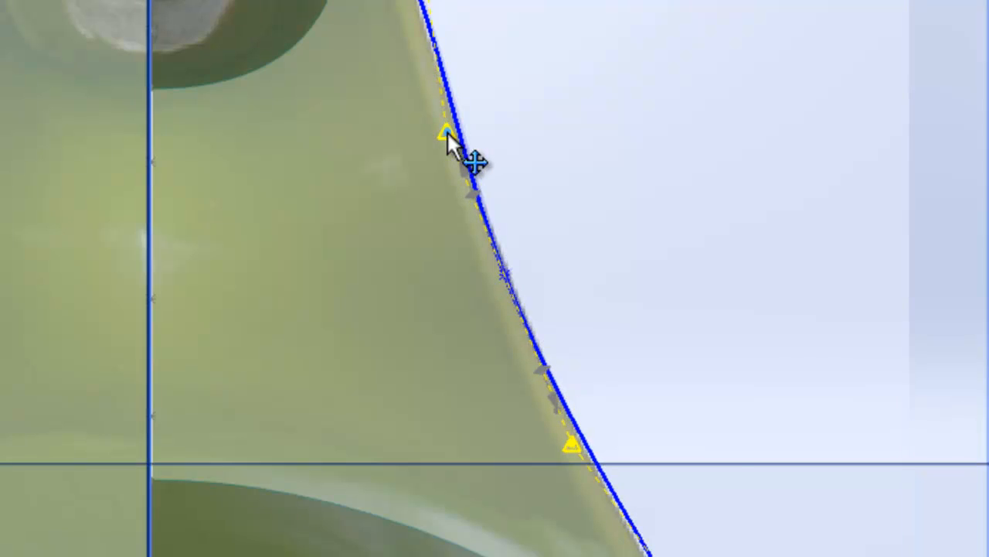
scroll(587, 512, up, 3)
scroll(656, 435, down, 3)
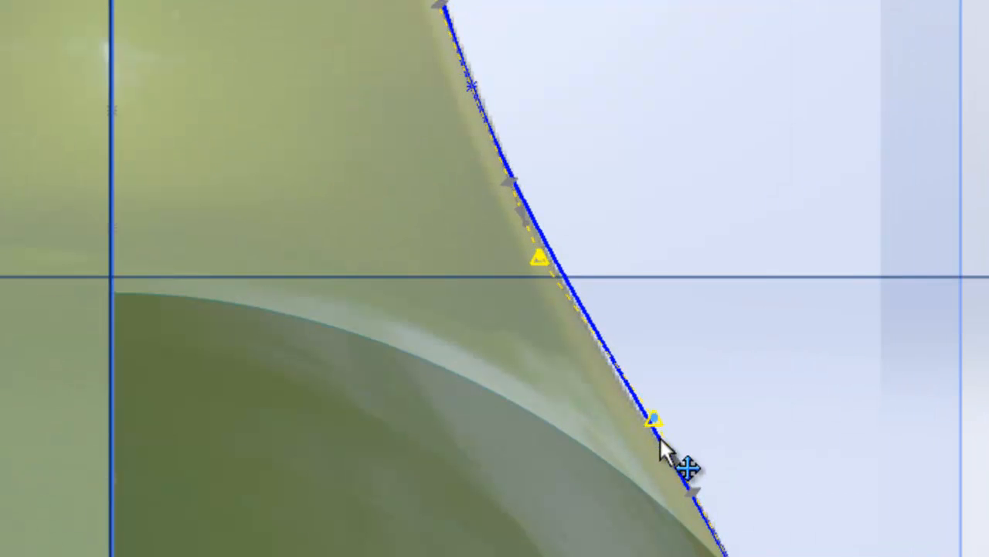
drag(539, 259, 539, 268)
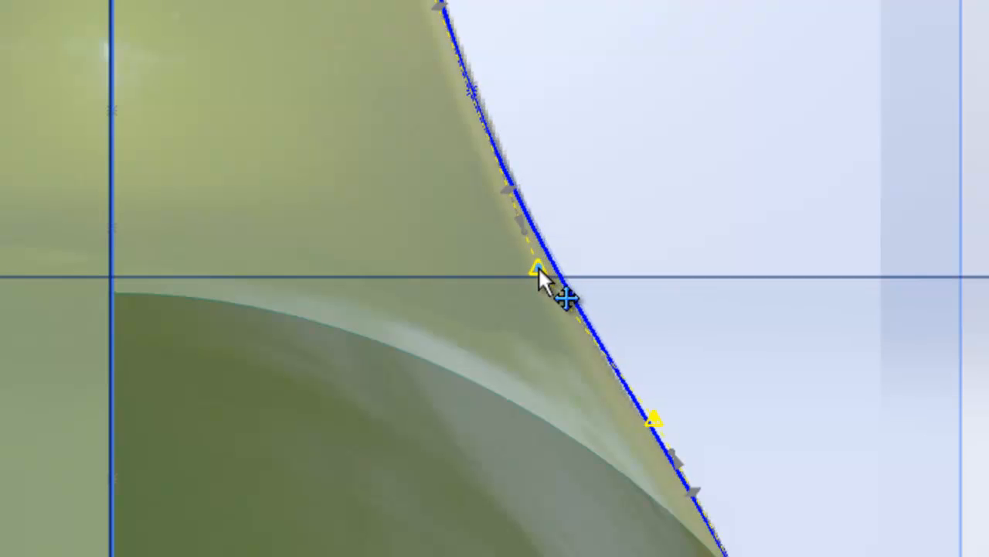
scroll(539, 199, up, 2)
scroll(464, 61, down, 2)
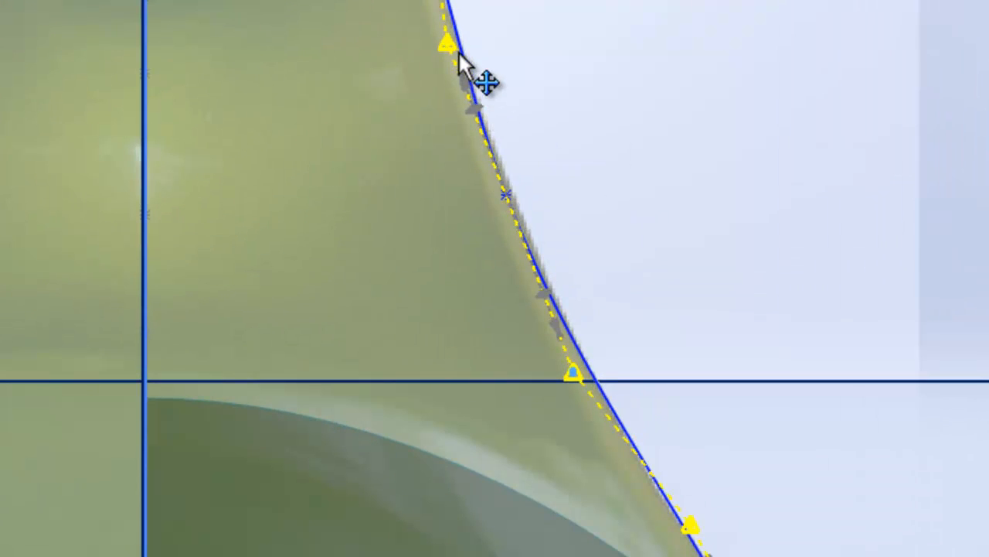
Adjust the control polygon point between the spline's middle and narrow end to match the photo, and close the sketch
scroll(541, 70, up, 2)
scroll(482, 172, down, 2)
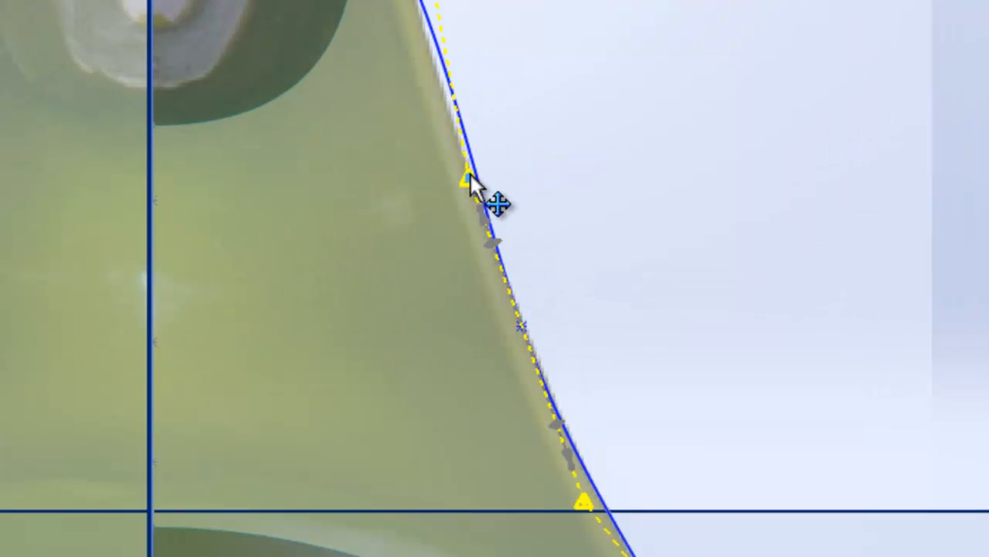
scroll(618, 266, up, 3)
scroll(608, 371, down, 1)
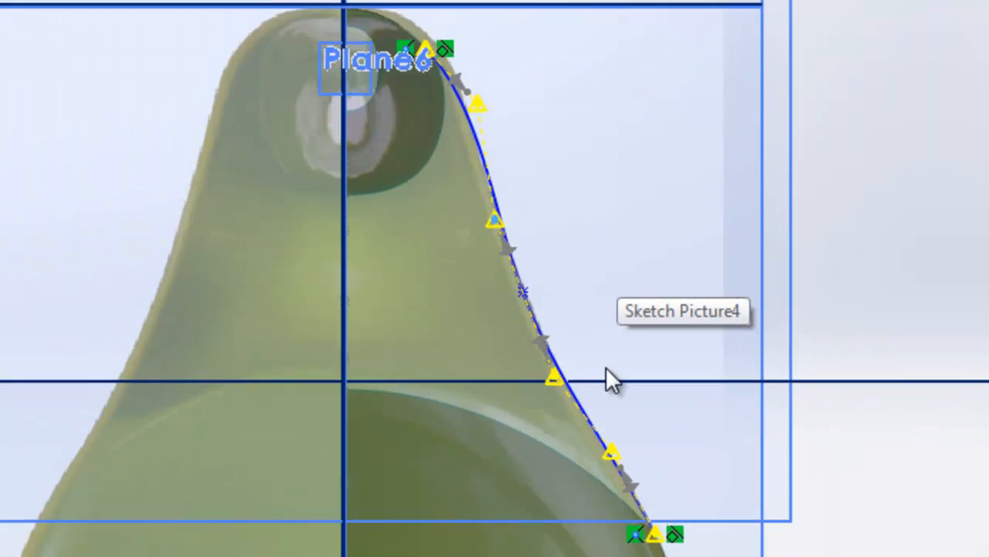
scroll(605, 367, down, 2)
scroll(595, 347, up, 3)
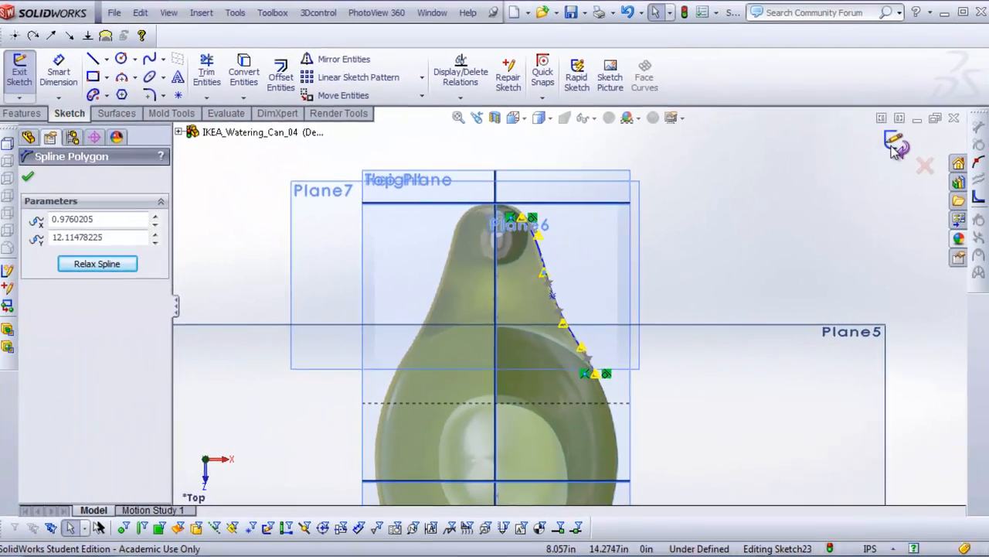
click(895, 147)
Create a projected curve from the new top-view spline sketch and the Main Spline, using the sketch on sketch projection type
scroll(669, 371, up, 2)
mouse_move(669, 371)
middle_down()
mouse_move(525, 312)
mouse_move(548, 210)
mouse_move(521, 294)
mouse_move(603, 266)
middle_up()
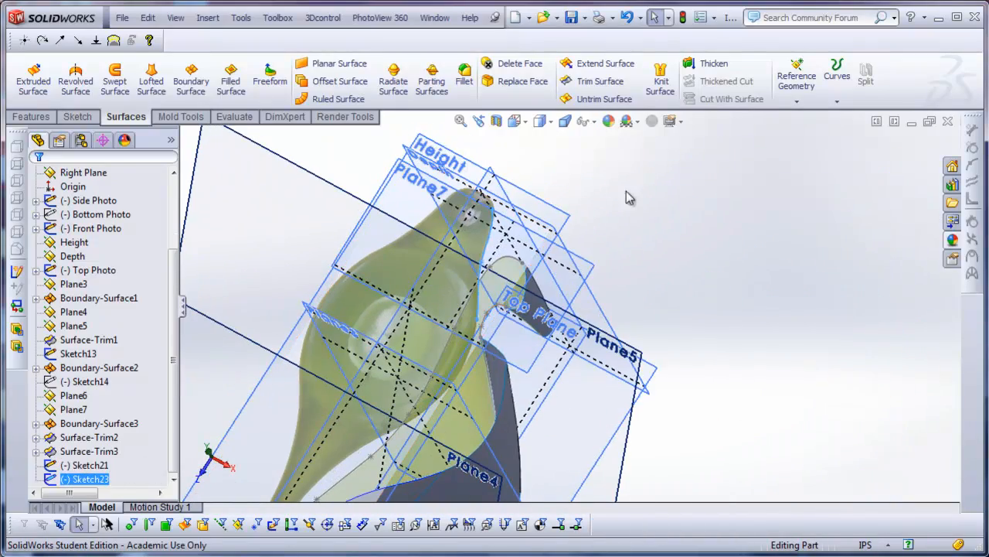
middle_drag(601, 287, 759, 333)
scroll(380, 248, down, 3)
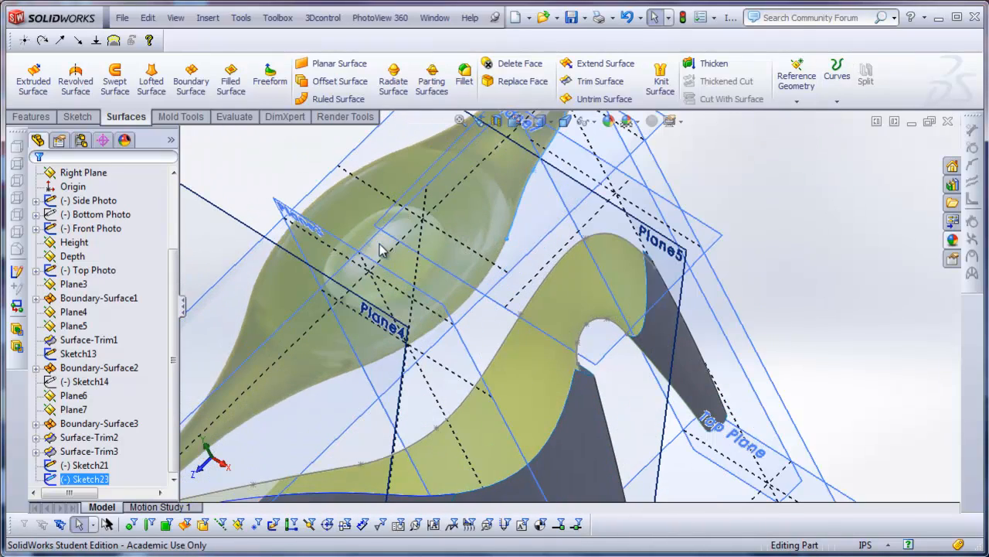
click(555, 268)
scroll(555, 268, up, 2)
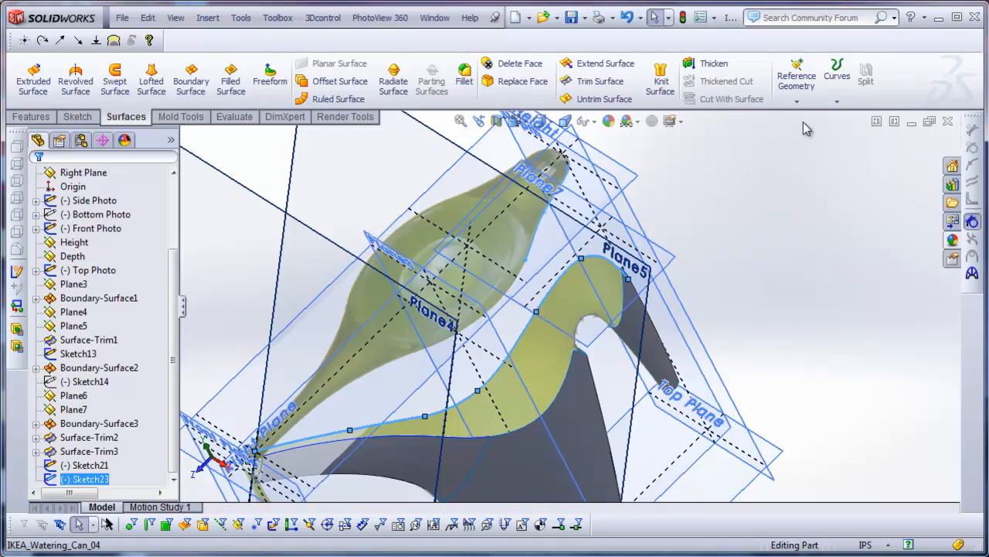
click(837, 102)
click(861, 116)
middle_drag(714, 214, 910, 380)
scroll(887, 341, down, 5)
mouse_move(707, 324)
middle_down()
mouse_move(691, 320)
mouse_move(714, 321)
middle_up()
scroll(713, 321, up, 4)
scroll(412, 321, up, 2)
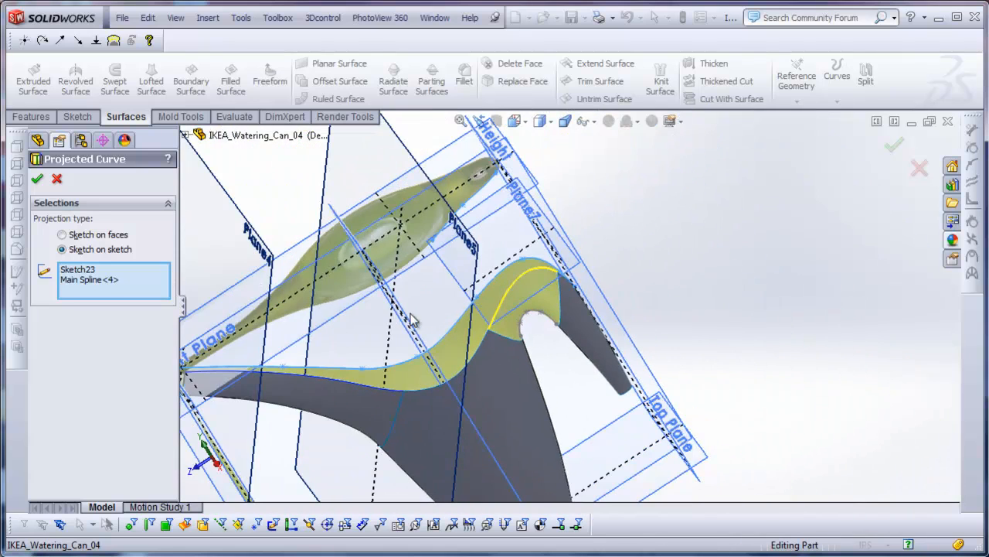
click(42, 181)
scroll(607, 318, up, 2)
click(737, 309)
Start a lofted surface between the inner curve Sketch21 and the projected curve Curve3 as profiles
middle_drag(657, 347, 648, 371)
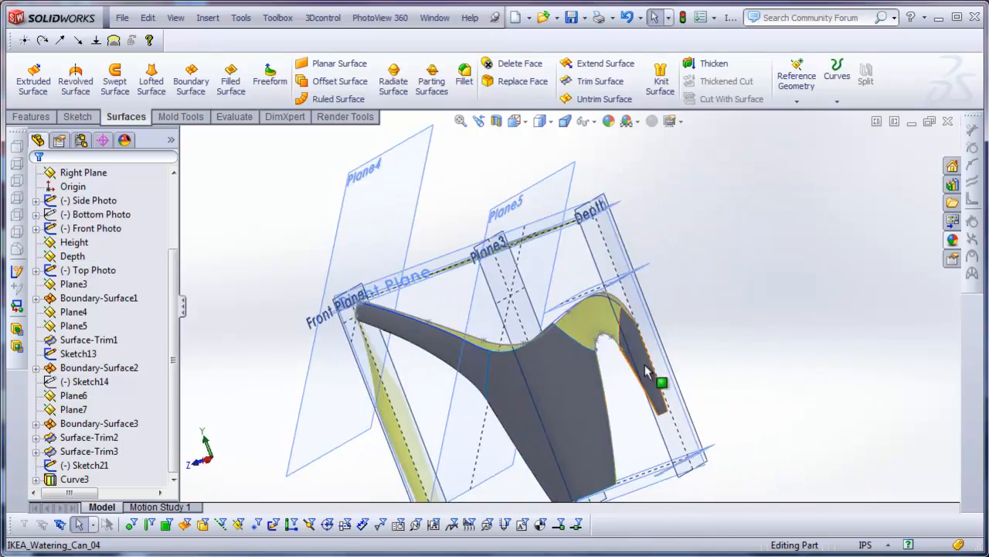
scroll(648, 371, down, 4)
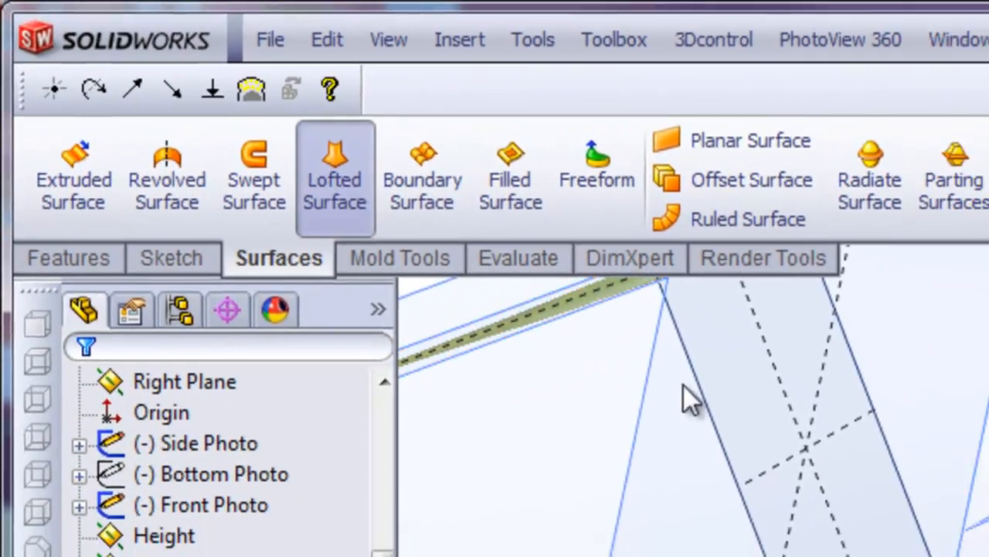
click(654, 357)
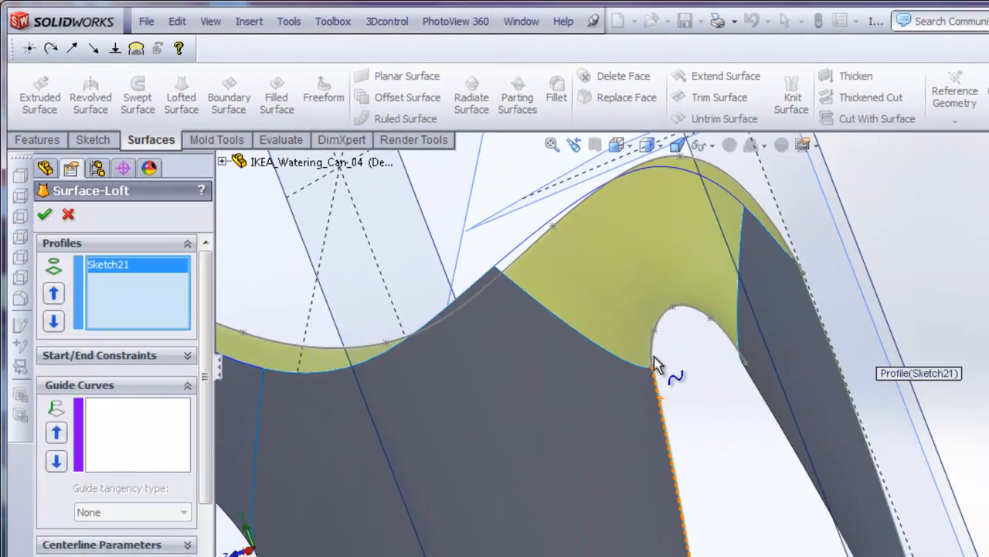
click(506, 257)
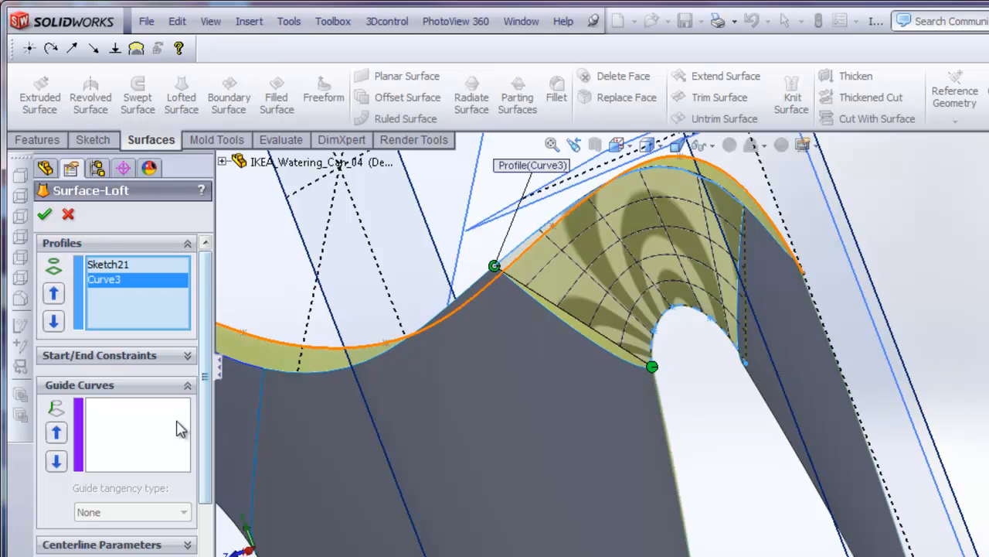
Add the body and handle surface edges on either side of the gap as loft guide curves, with the start constraint Normal To Profile
click(602, 346)
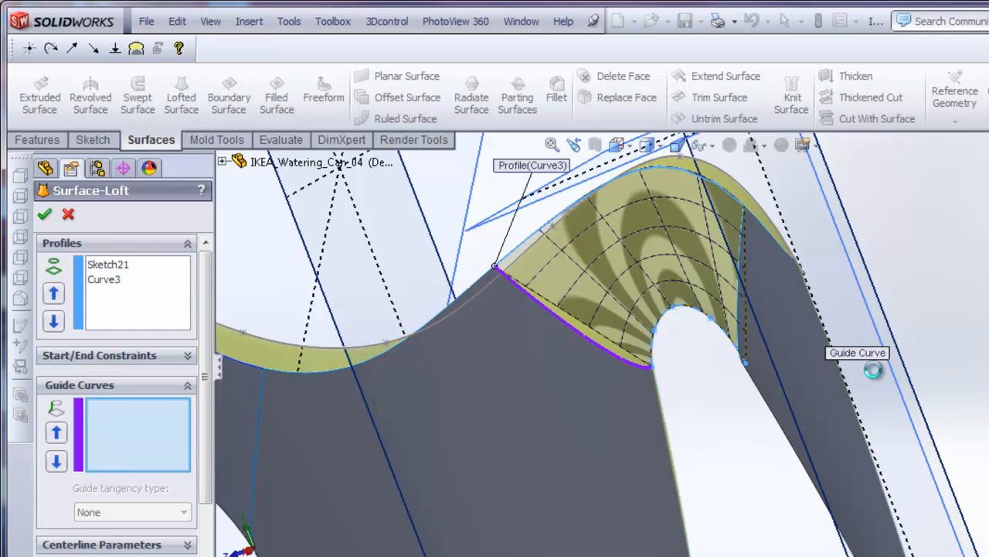
click(744, 257)
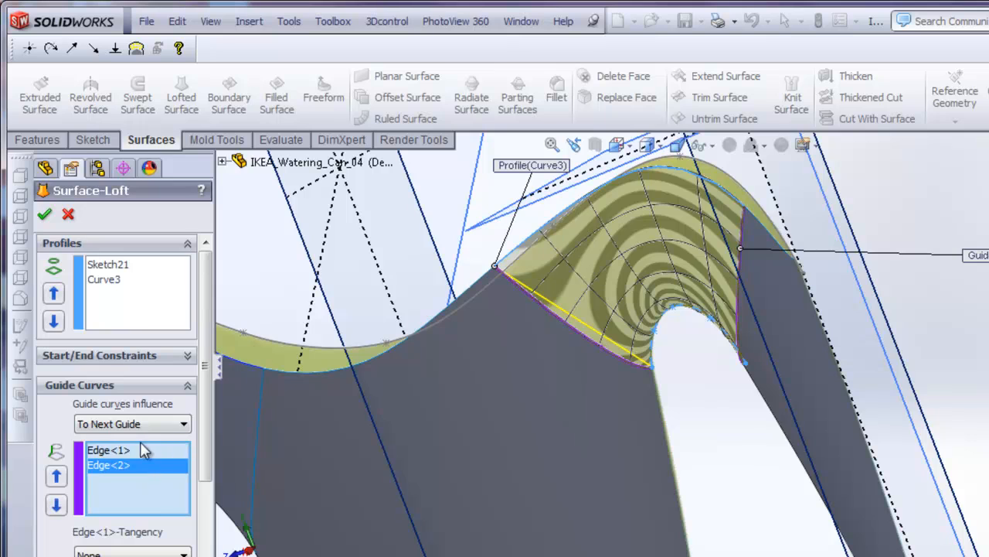
scroll(210, 492, down, 1)
click(135, 356)
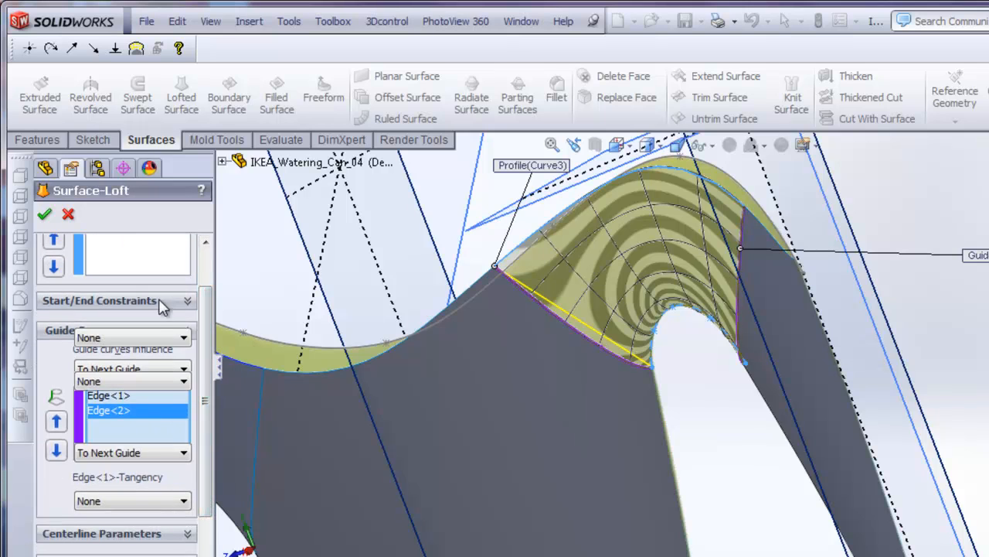
click(147, 338)
click(143, 376)
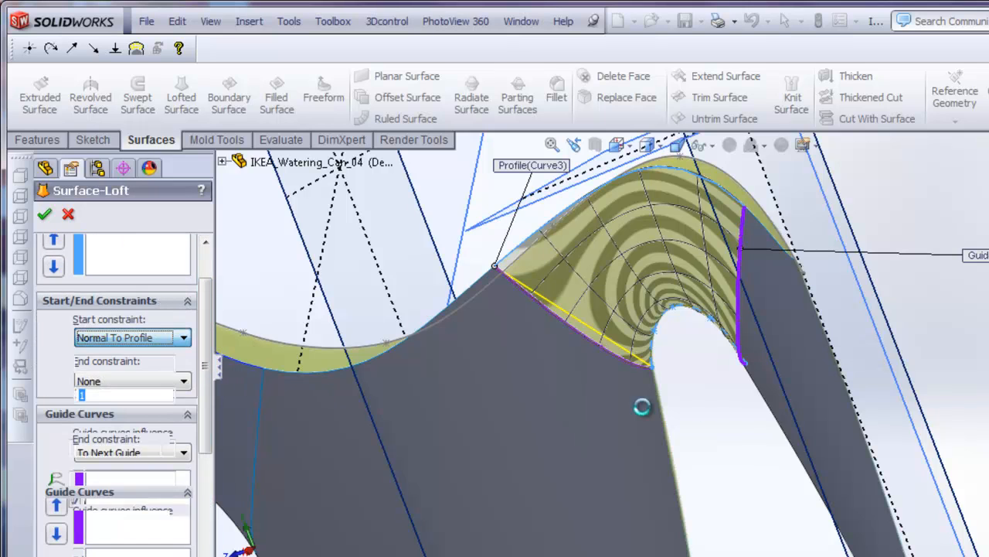
middle_drag(723, 427, 711, 352)
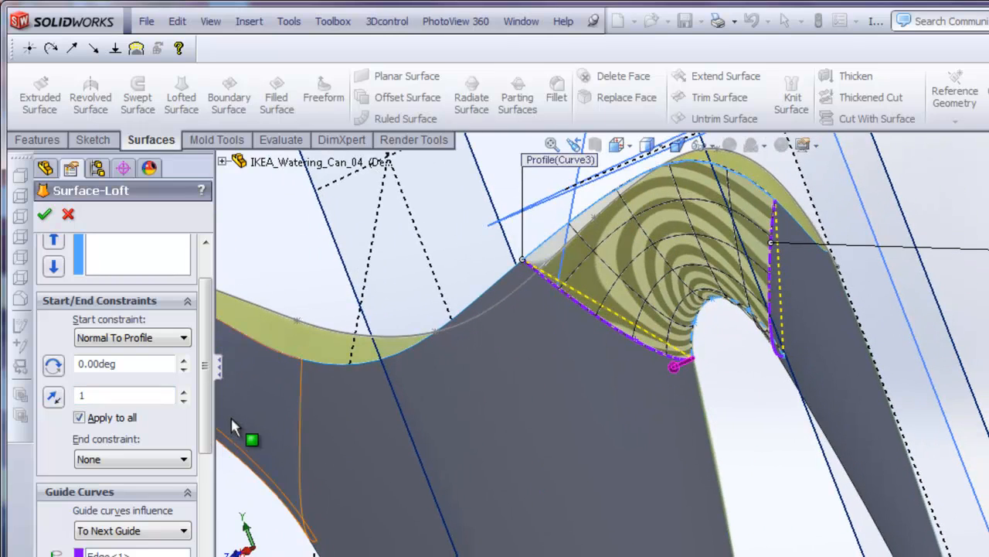
Set both guide edges to Tangency To Face and finish the lofted surface between body and handle
scroll(203, 435, down, 3)
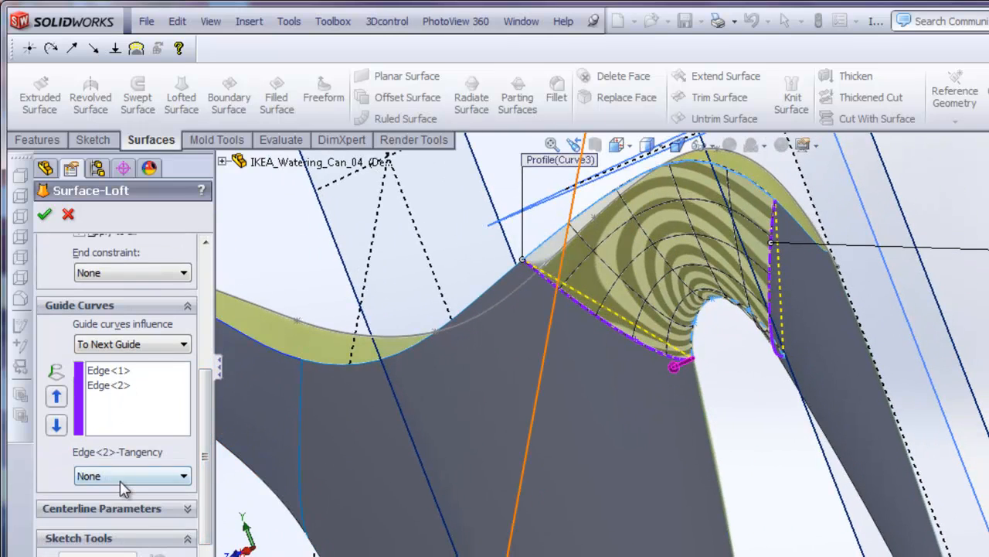
click(127, 477)
click(128, 374)
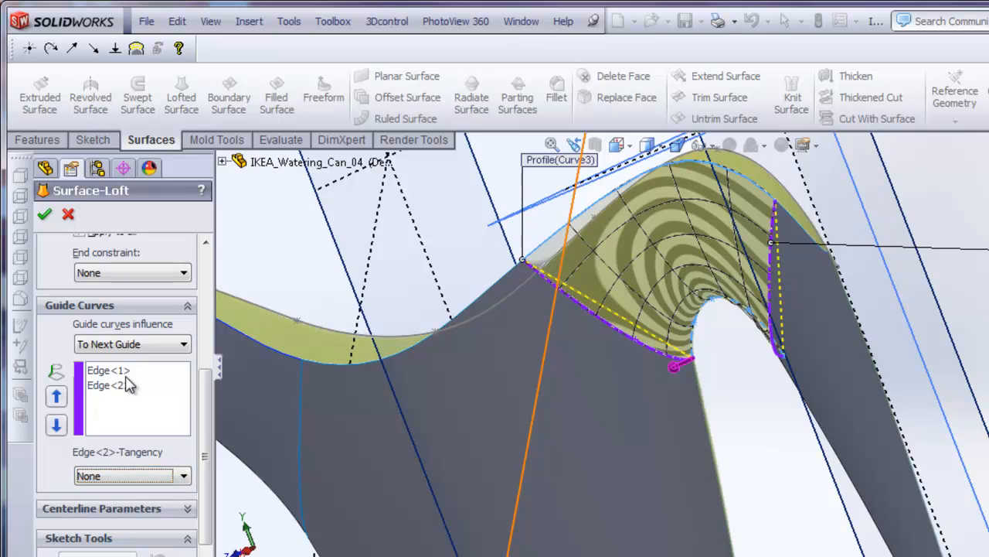
click(116, 371)
click(162, 476)
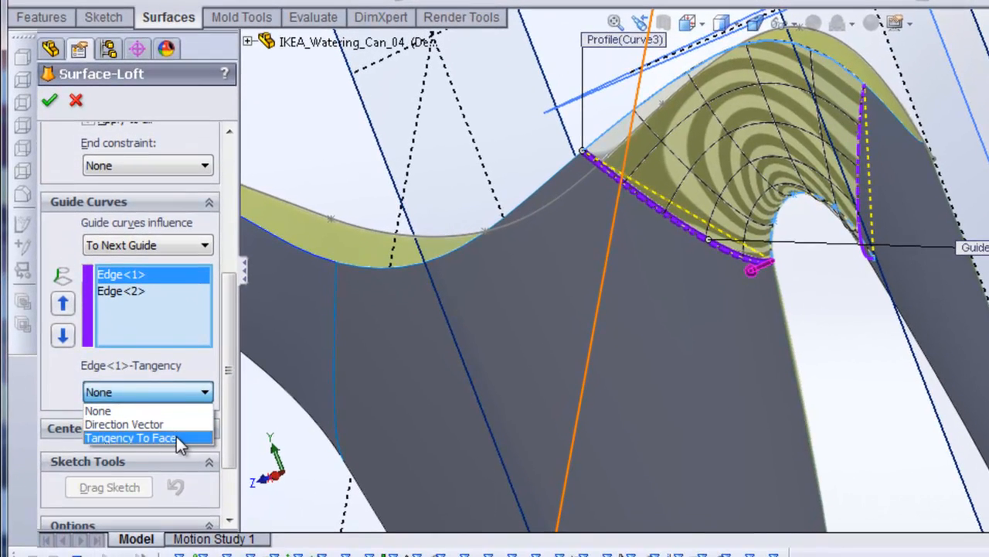
click(185, 448)
click(109, 295)
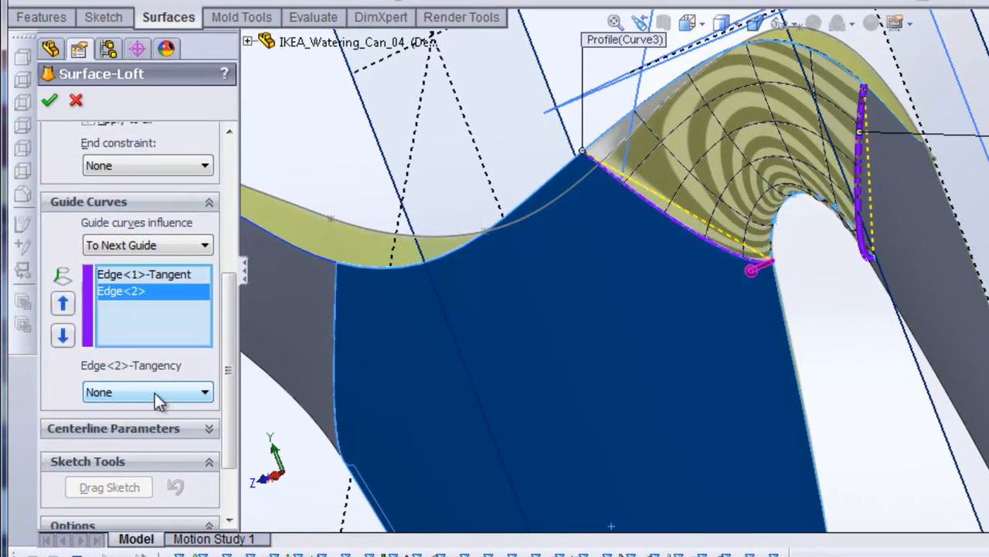
click(154, 392)
click(160, 439)
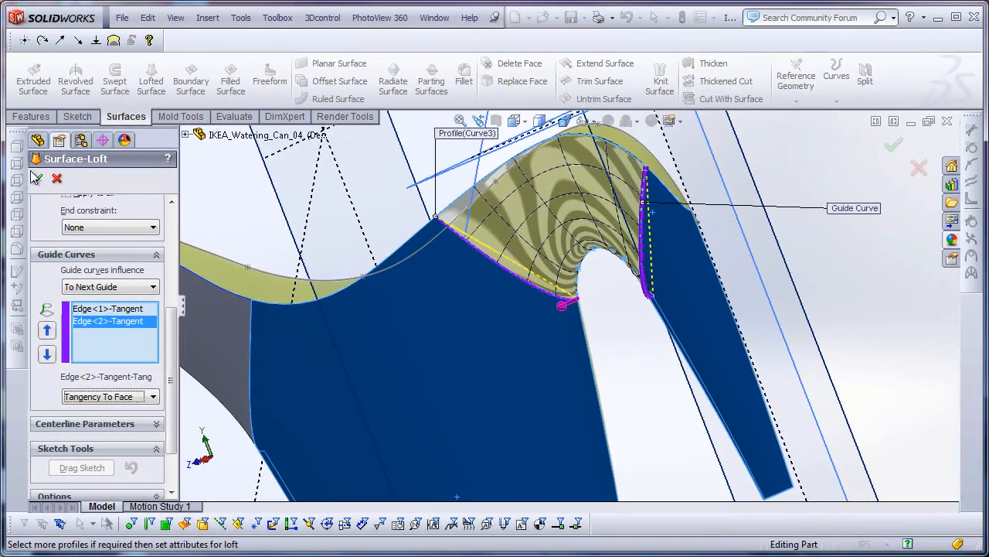
click(36, 179)
Examine the new lofted surface and the whole watering can, including its open base, from several angles
scroll(650, 398, up, 3)
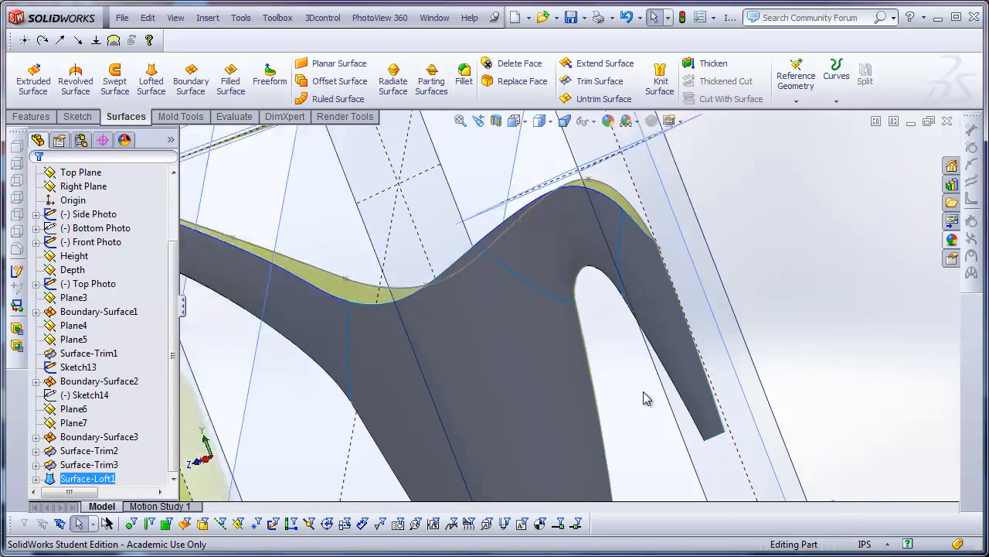
middle_drag(647, 400, 661, 318)
scroll(610, 386, up, 2)
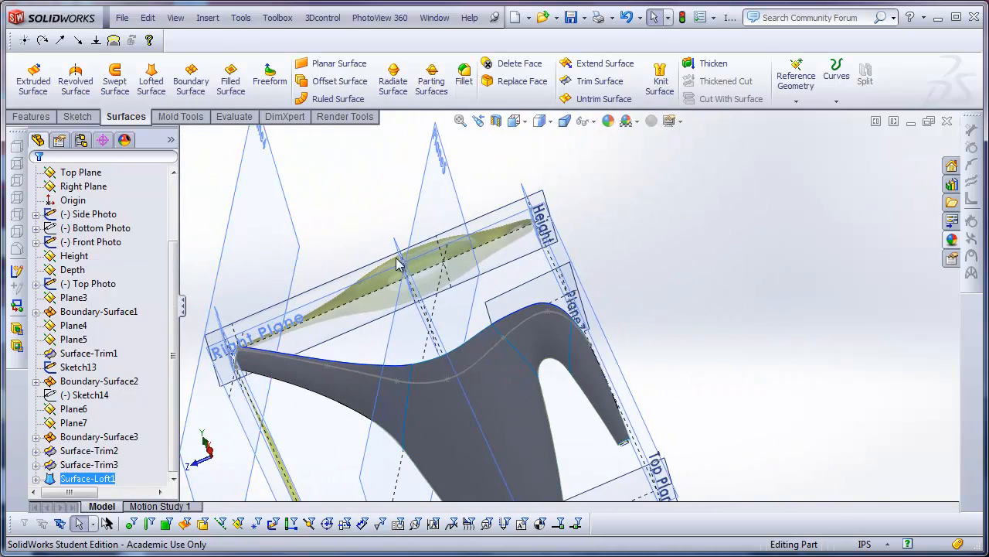
scroll(486, 374, up, 5)
scroll(590, 422, down, 3)
mouse_move(617, 325)
middle_down()
mouse_move(596, 292)
mouse_move(602, 326)
middle_up()
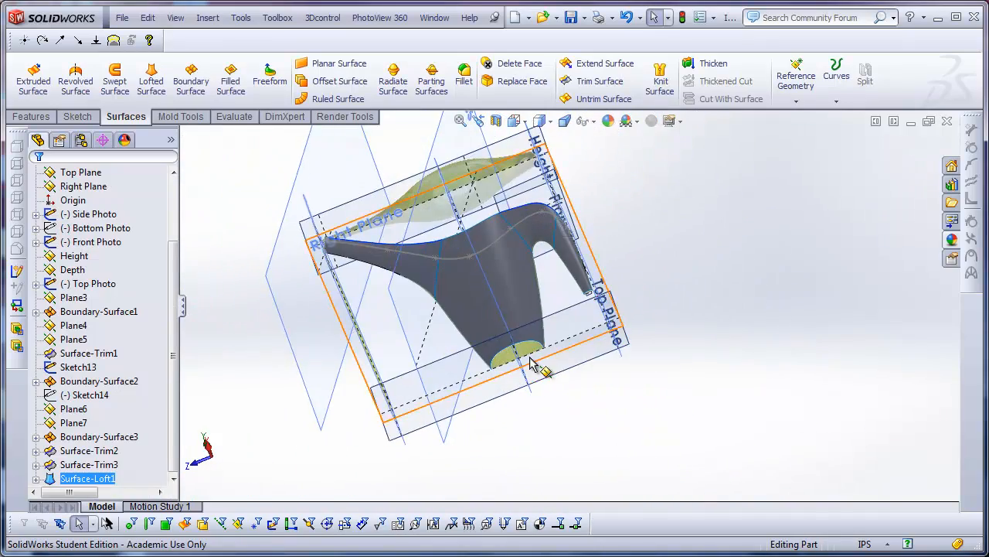
scroll(534, 360, down, 3)
scroll(616, 279, up, 3)
middle_drag(693, 206, 711, 382)
Sketch a large corner rectangle on the Top Plane that extends beyond the can's open base on all sides
click(602, 371)
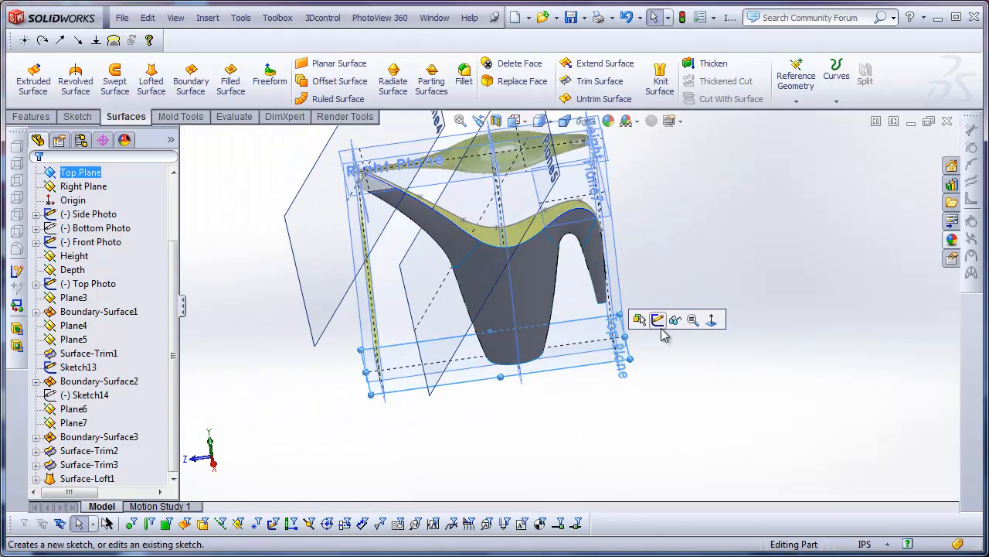
click(658, 320)
click(104, 82)
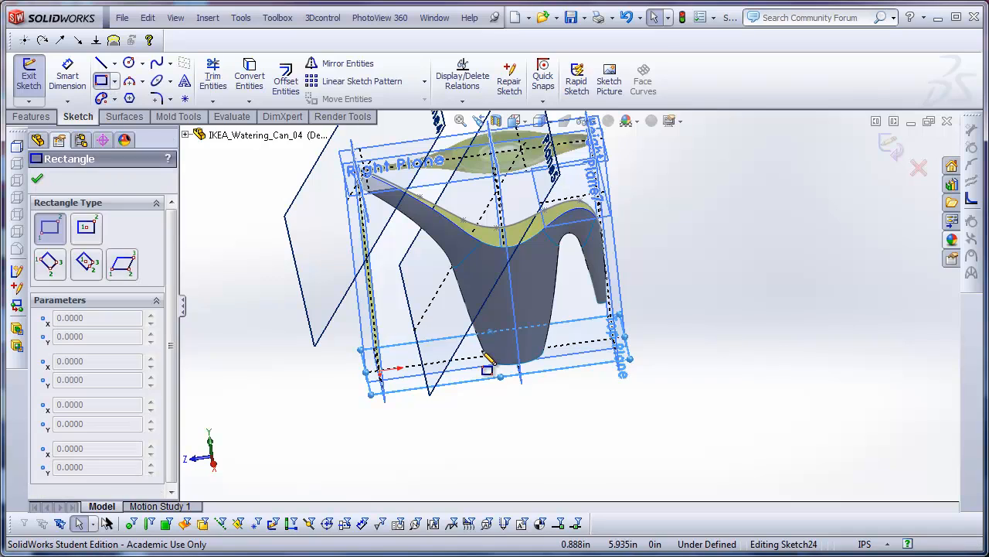
scroll(452, 344, down, 2)
mouse_move(305, 361)
mouse_down()
mouse_move(656, 406)
mouse_move(754, 390)
mouse_up()
scroll(603, 356, up, 2)
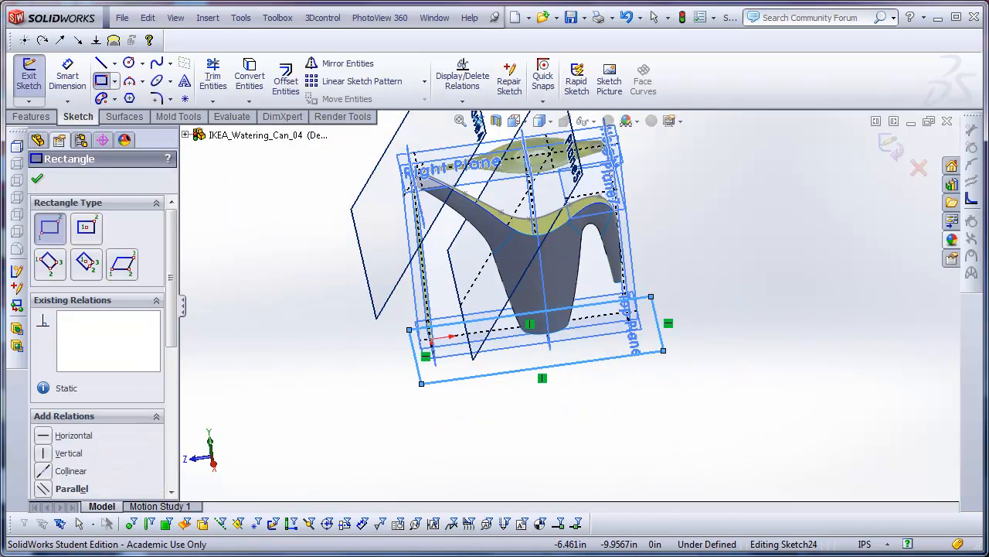
Create a planar surface from the current rectangle sketch across the base
click(124, 116)
click(336, 63)
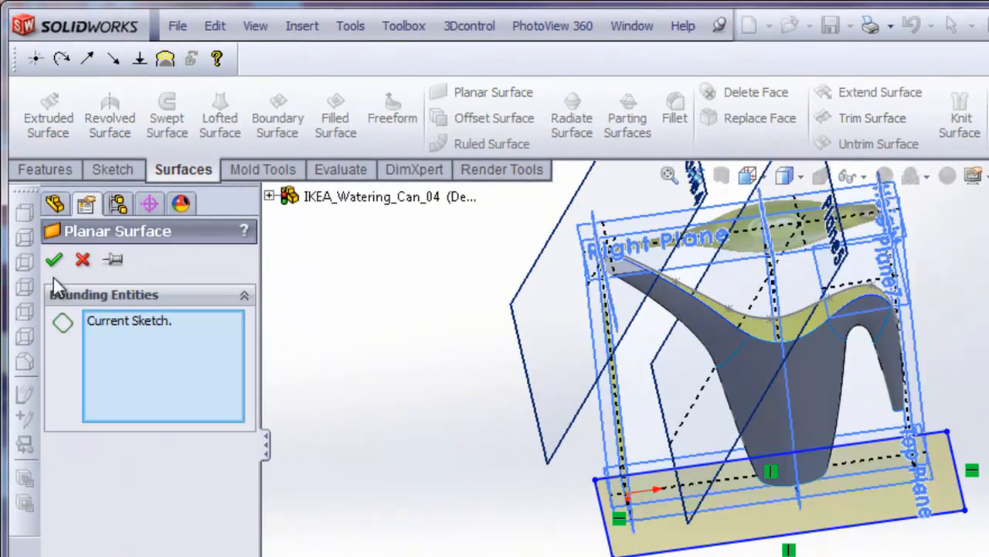
click(59, 259)
Sketch a corner rectangle on Plane4 that surrounds the tip of the spout
scroll(628, 474, up, 3)
middle_drag(627, 474, 698, 405)
scroll(825, 321, down, 3)
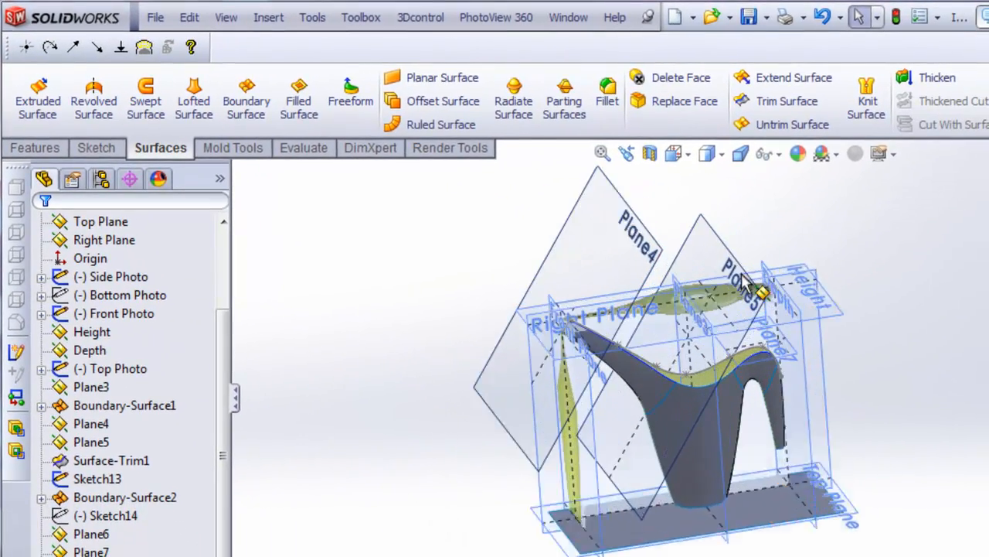
click(637, 263)
click(712, 193)
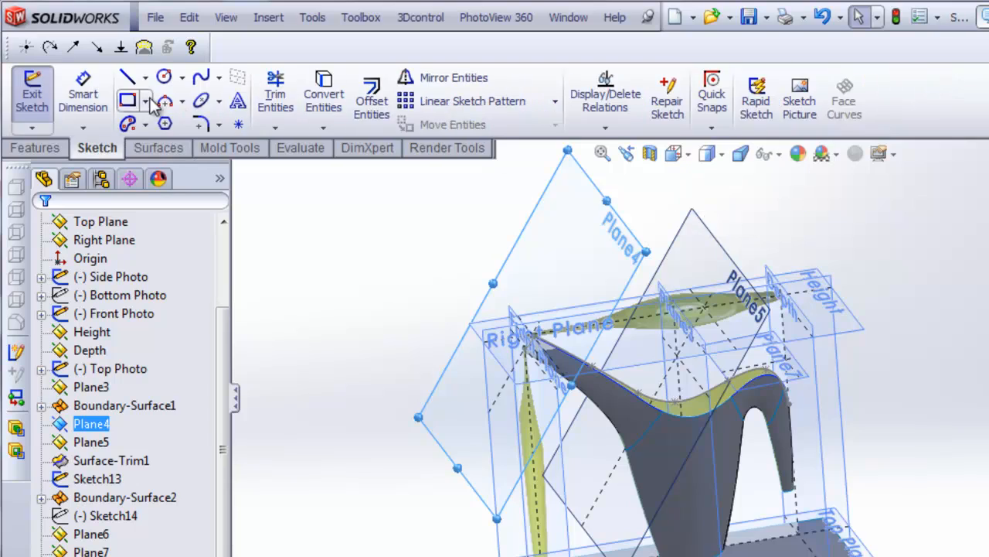
click(127, 100)
scroll(559, 417, down, 3)
click(559, 321)
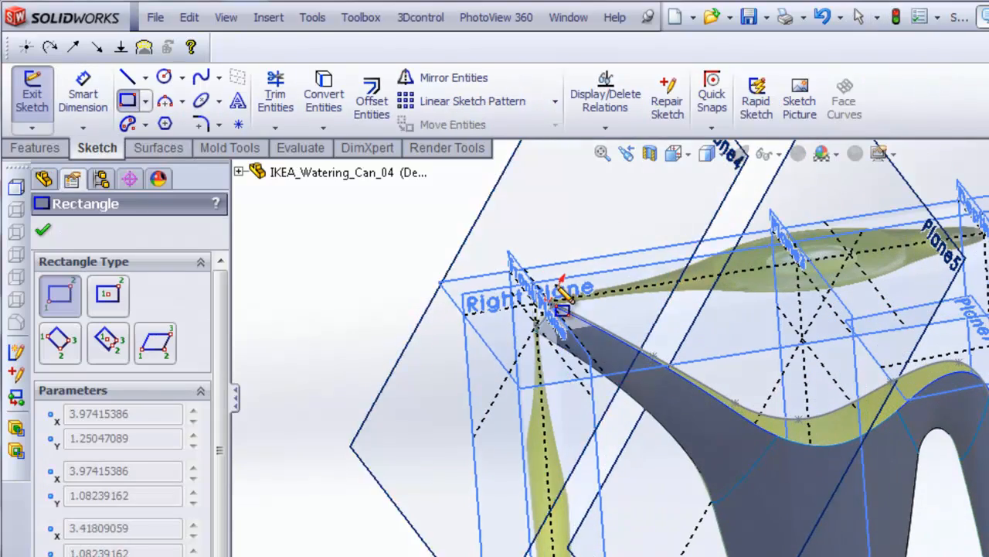
click(525, 464)
mouse_move(526, 464)
middle_down()
mouse_move(684, 391)
mouse_move(662, 402)
middle_up()
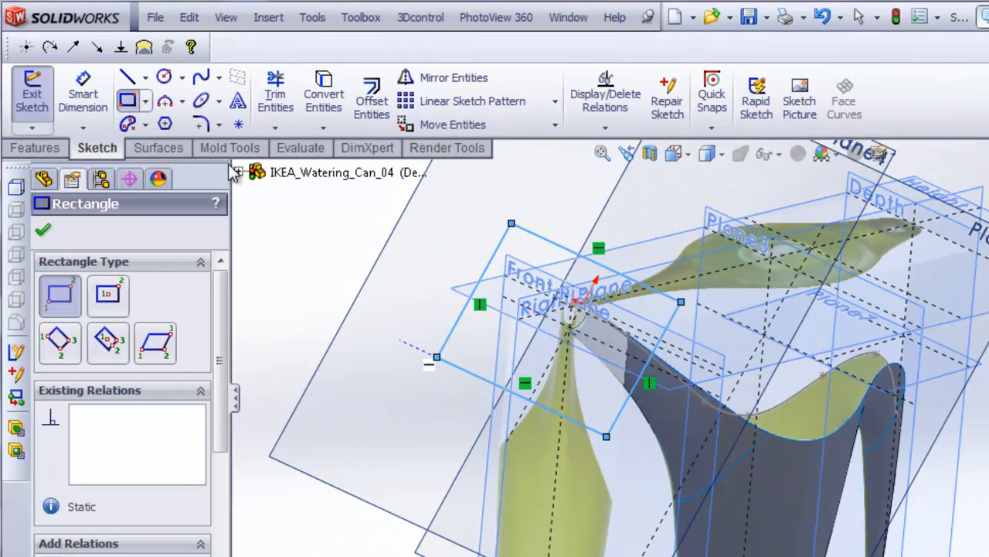
Turn the rectangle at the spout tip into a planar surface
click(158, 147)
click(429, 77)
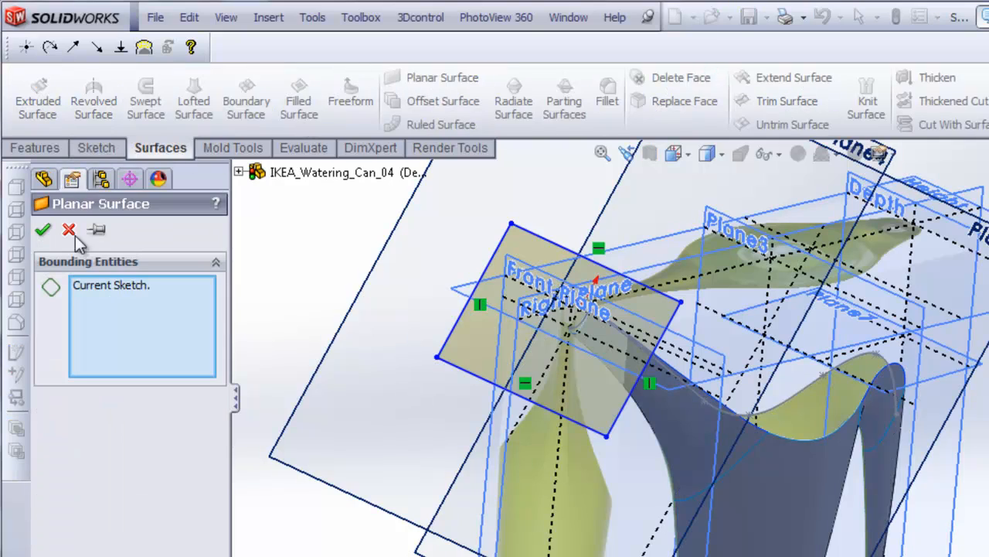
key(Return)
Sketch a corner rectangle on Plane6 at the lower end of the handle
middle_drag(367, 289, 817, 418)
scroll(769, 460, down, 10)
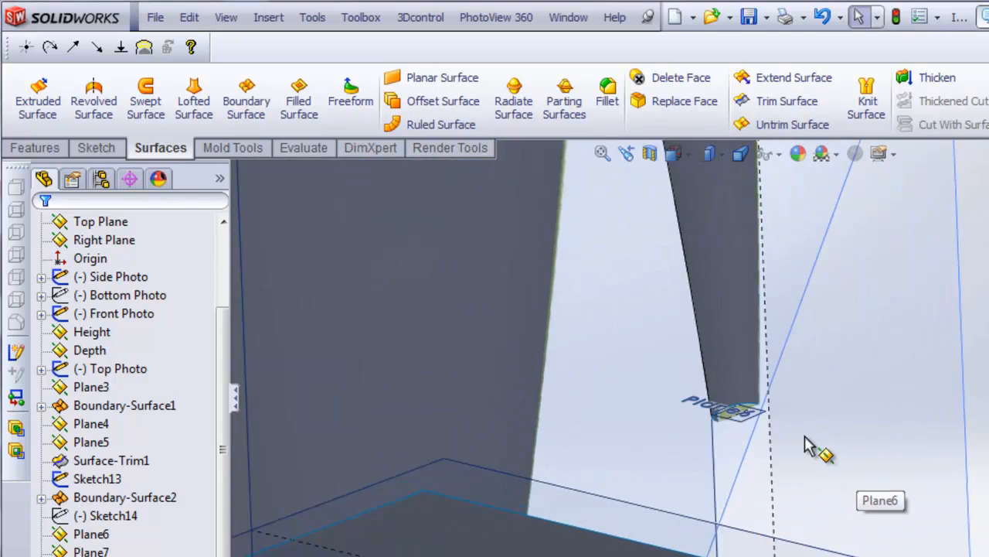
click(715, 398)
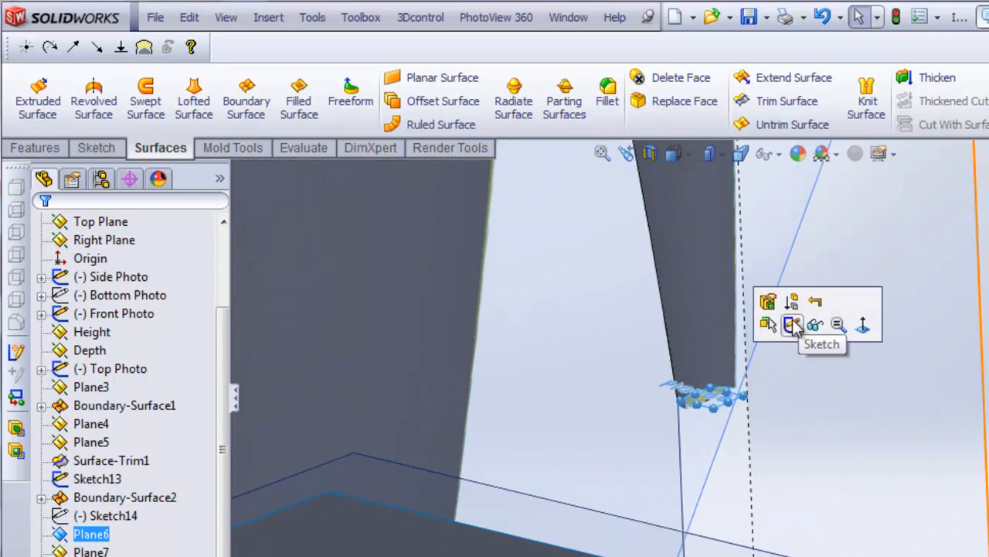
click(791, 324)
click(127, 101)
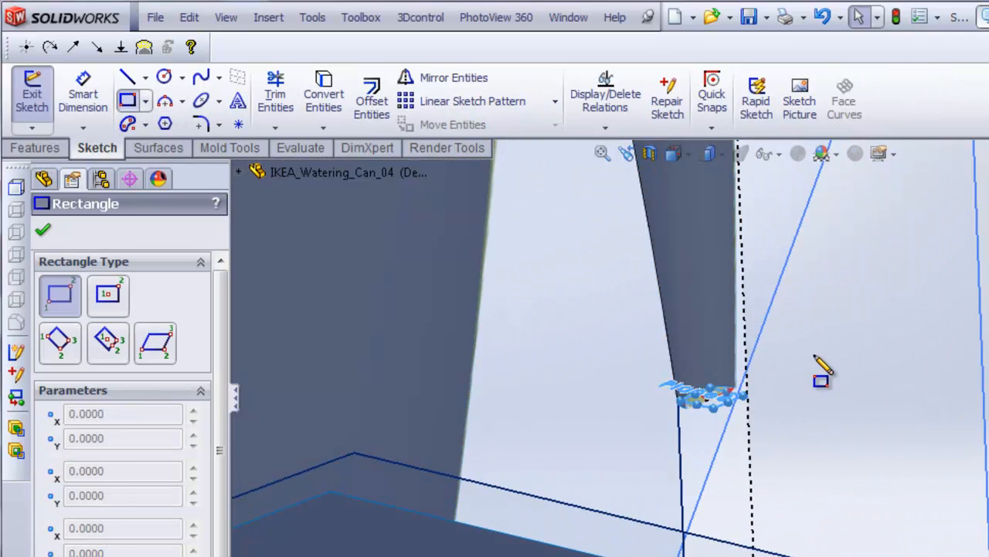
click(818, 352)
click(550, 361)
middle_drag(840, 502, 812, 441)
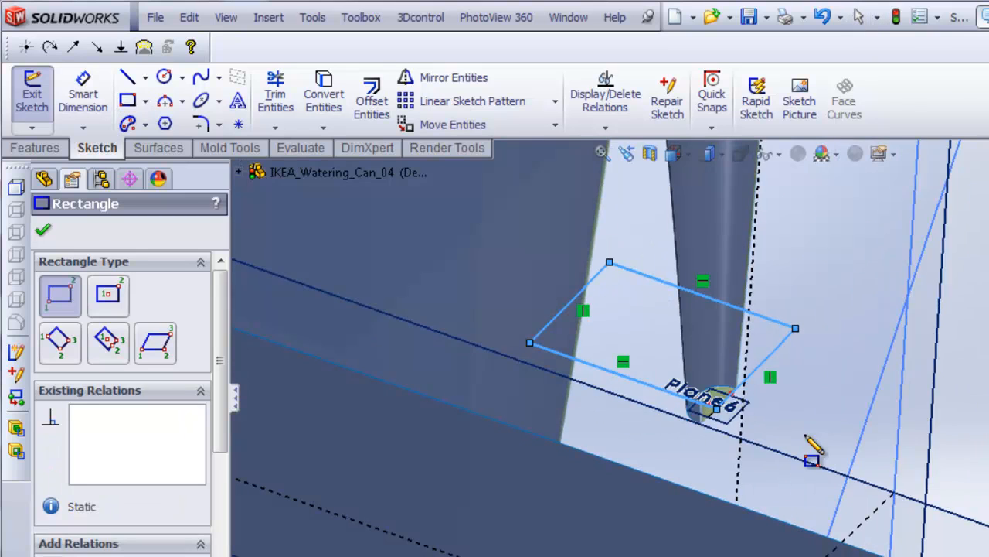
Move the rectangle's corner outward so it fully surrounds the handle's end, and create a planar surface from the sketch
right_click(835, 331)
click(881, 65)
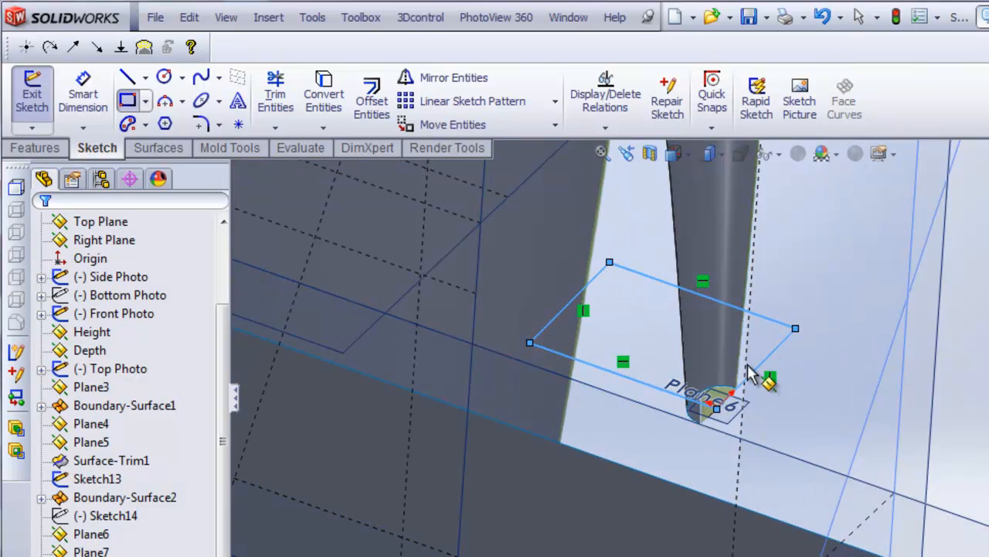
click(772, 523)
drag(755, 504, 755, 504)
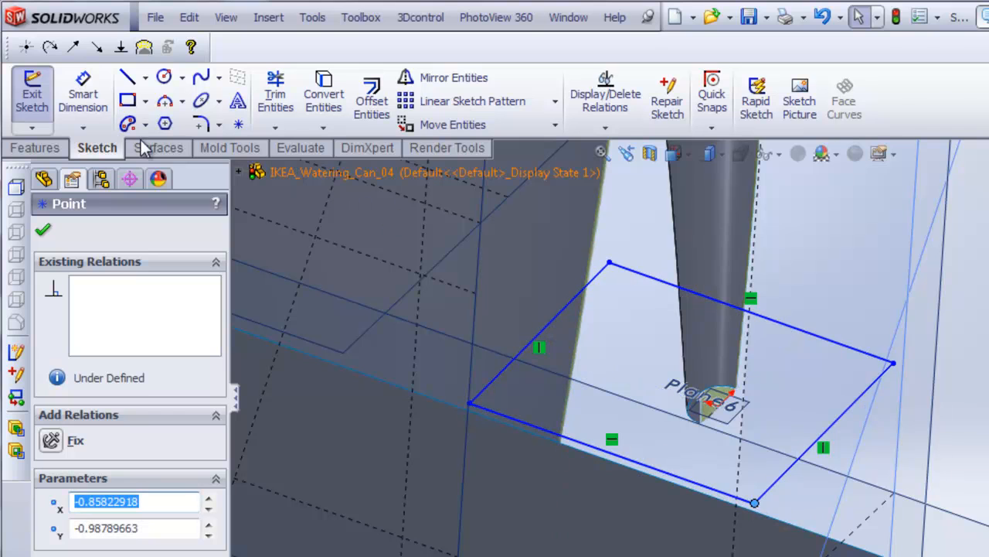
click(162, 147)
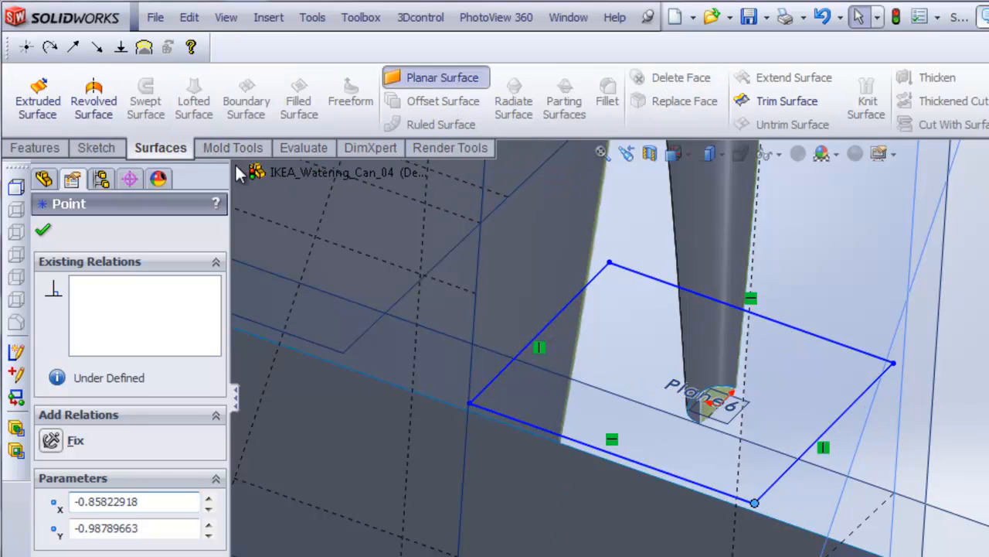
Sketch a corner rectangle on the Right Plane that surrounds the whole watering can
scroll(751, 495, up, 8)
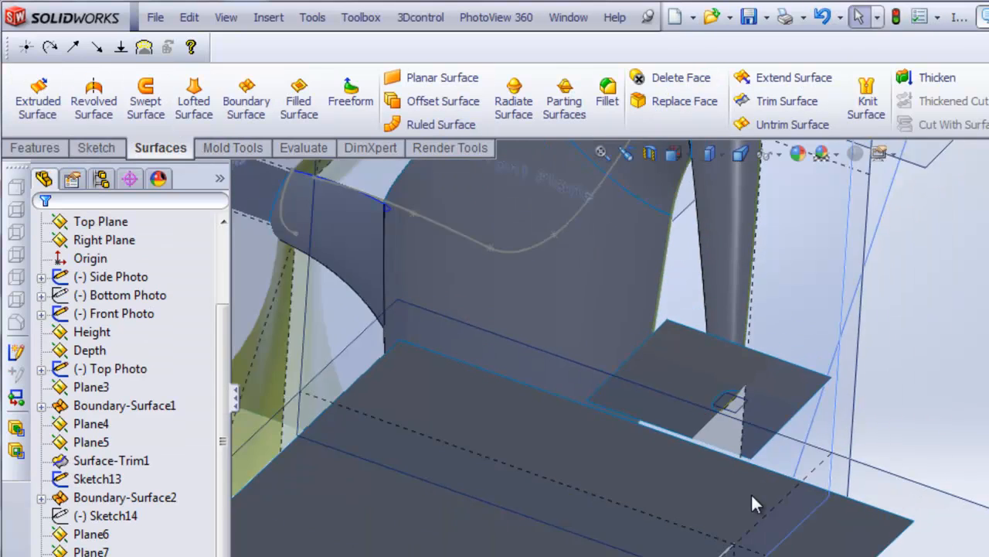
middle_drag(934, 387, 938, 415)
scroll(911, 459, up, 1)
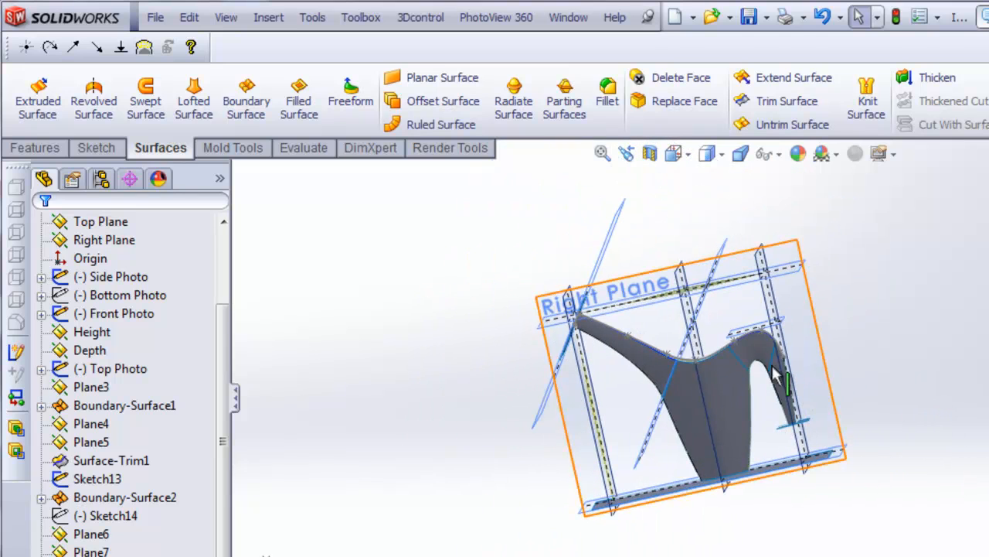
click(625, 280)
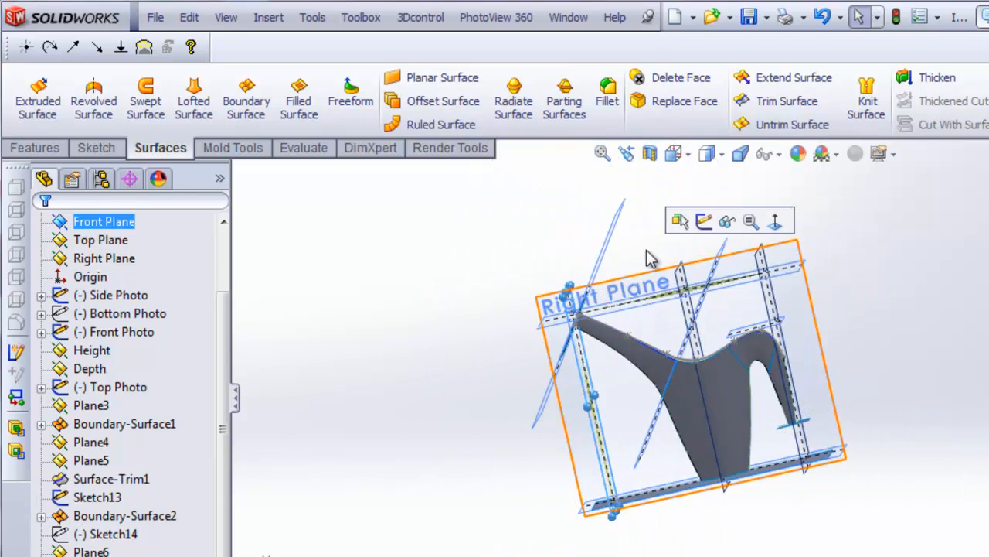
click(647, 250)
click(638, 275)
middle_drag(647, 286, 669, 290)
scroll(669, 291, down, 2)
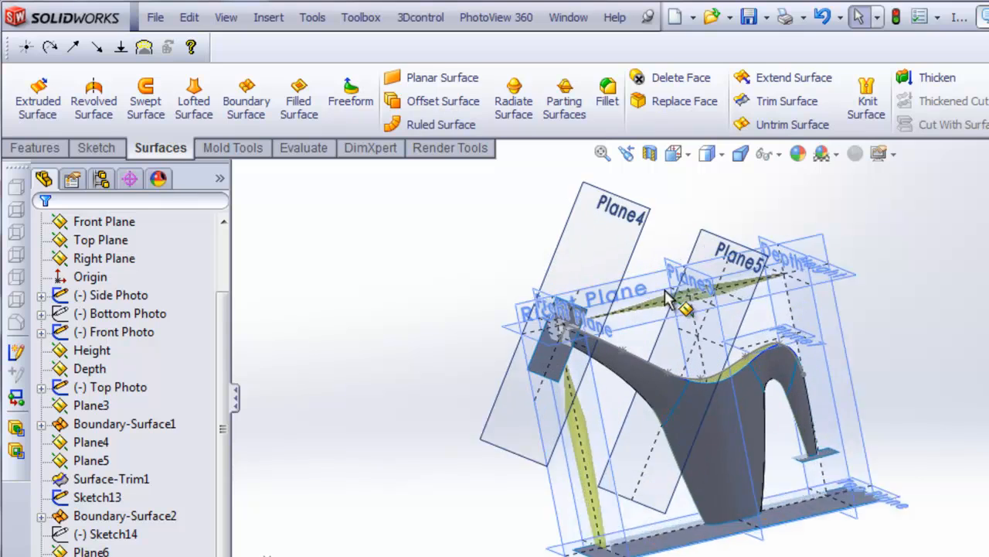
click(655, 270)
click(731, 210)
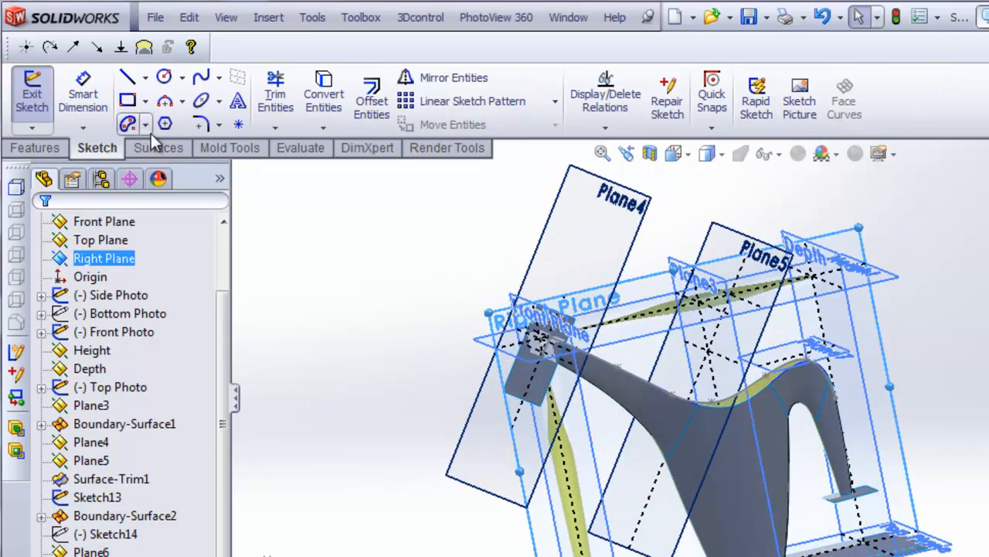
click(130, 109)
scroll(554, 430, up, 2)
middle_drag(554, 430, 528, 344)
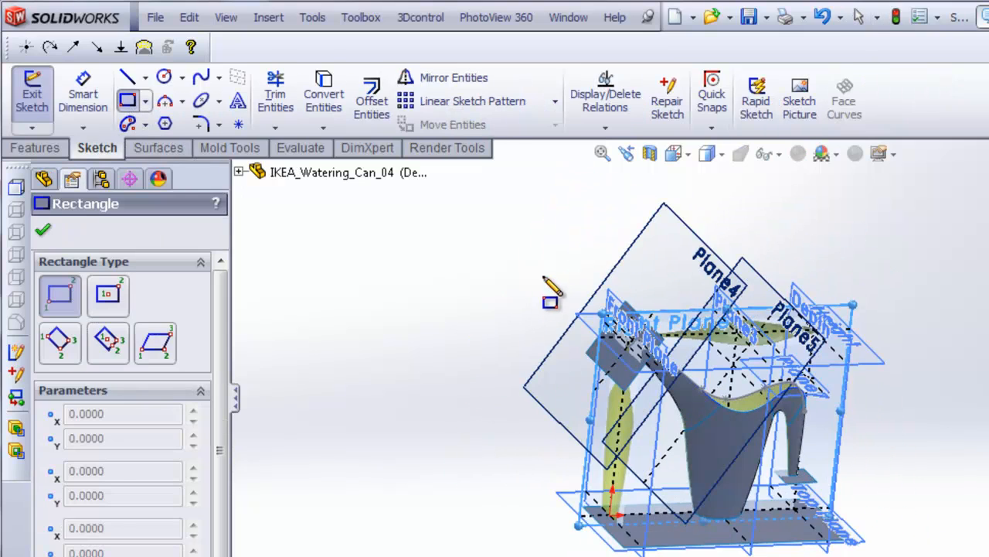
drag(552, 267, 889, 553)
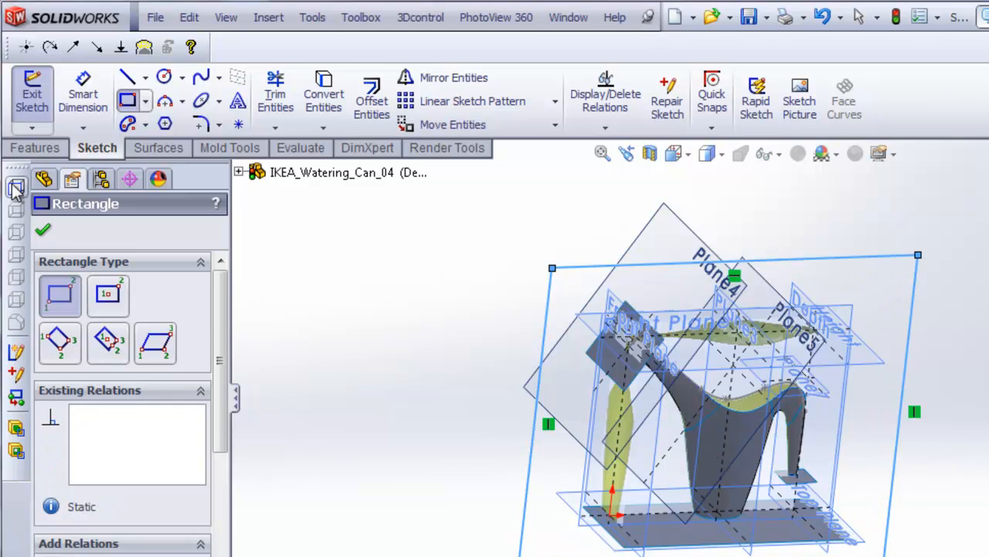
Turn the large rectangle on the Right Plane into a planar surface
click(159, 148)
click(428, 78)
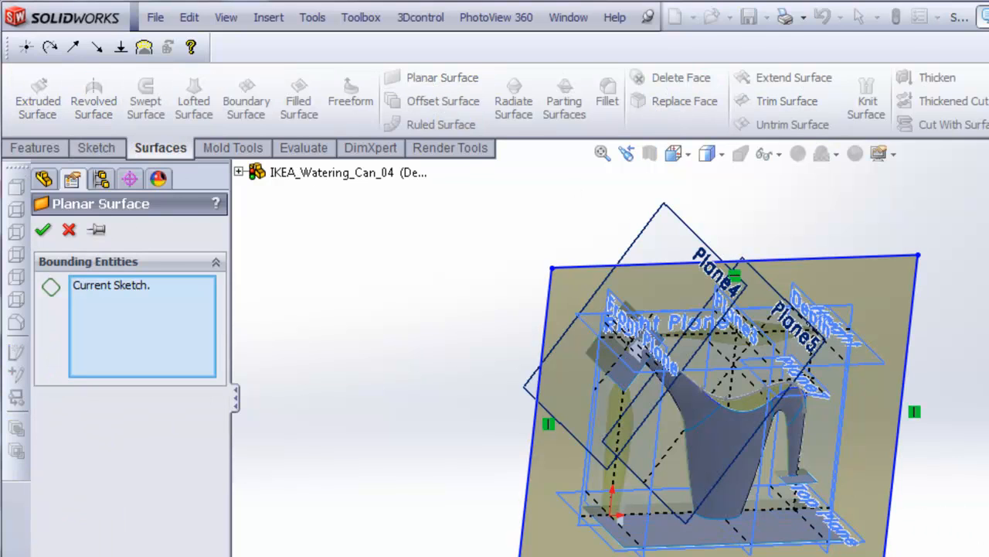
click(47, 228)
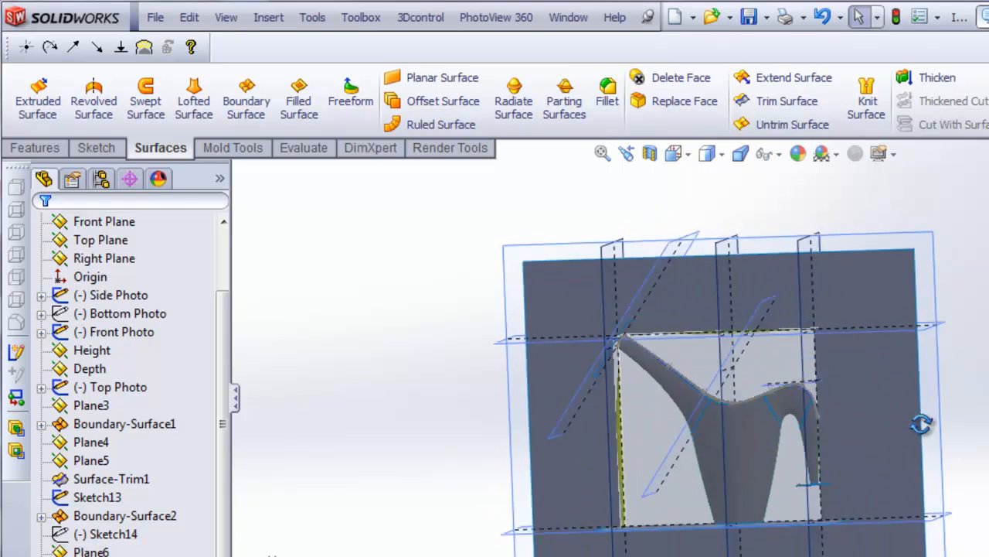
Hide all types to view the bare surfaces from several sides, and show them again
click(229, 19)
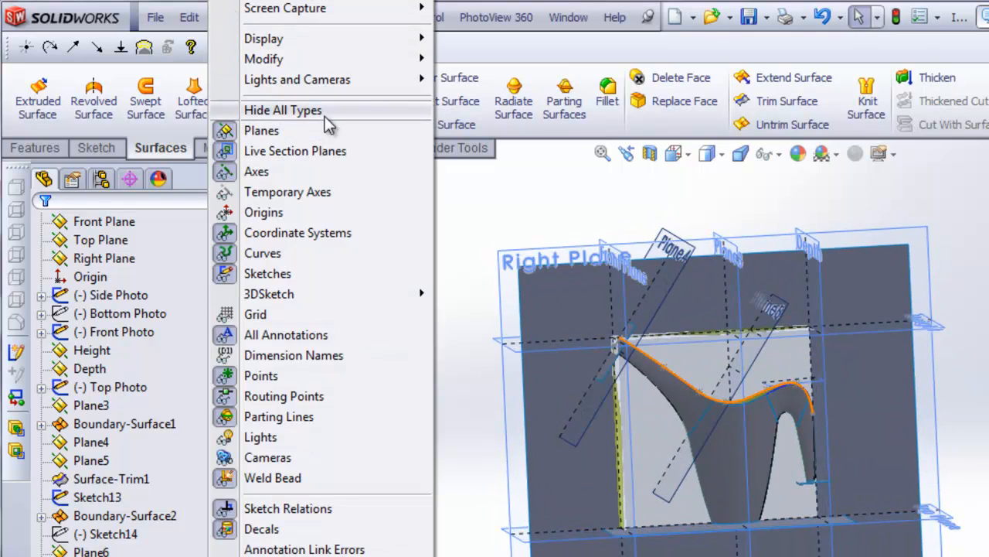
click(298, 108)
mouse_move(696, 478)
middle_down()
mouse_move(758, 521)
mouse_move(750, 552)
mouse_move(753, 457)
middle_up()
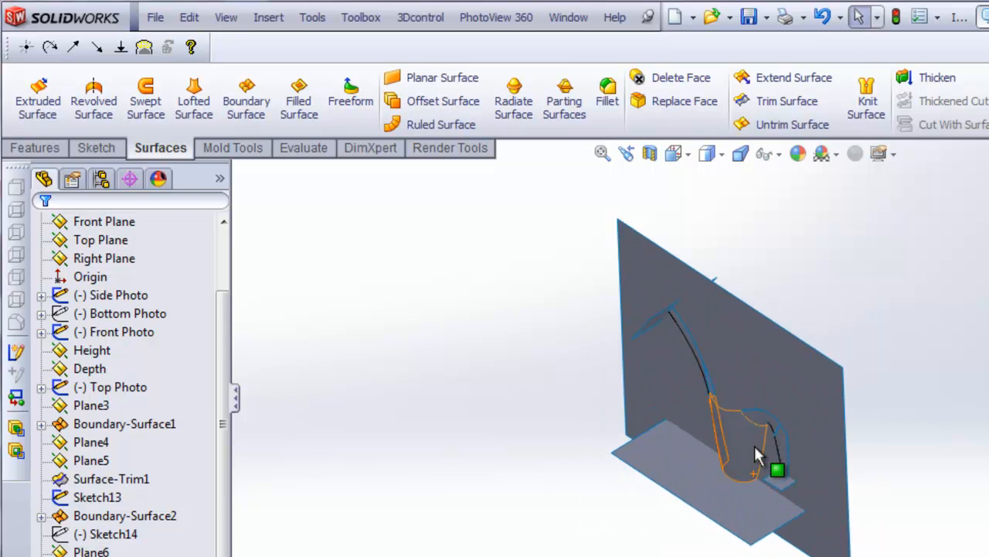
scroll(753, 446, down, 4)
middle_drag(741, 423, 691, 338)
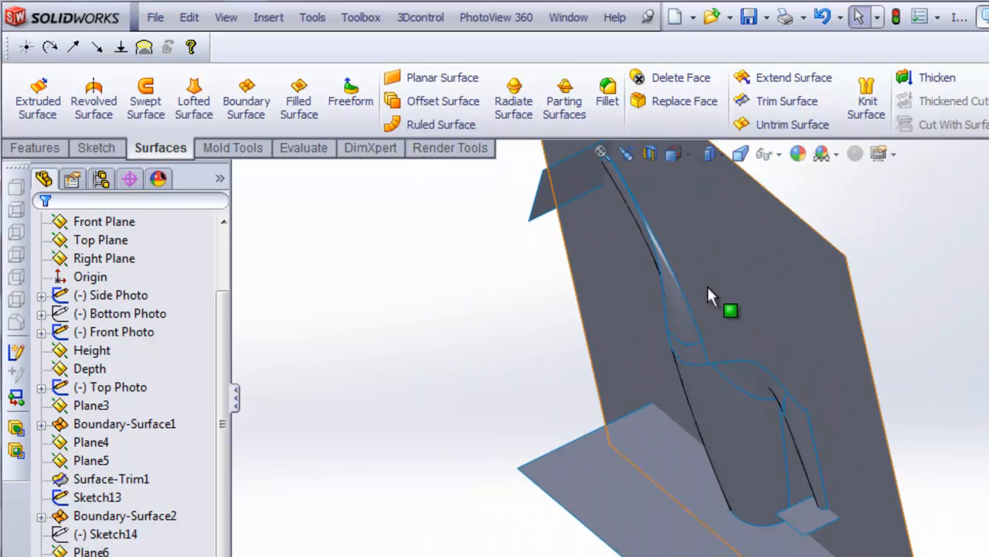
middle_drag(741, 397, 517, 293)
click(226, 18)
click(284, 109)
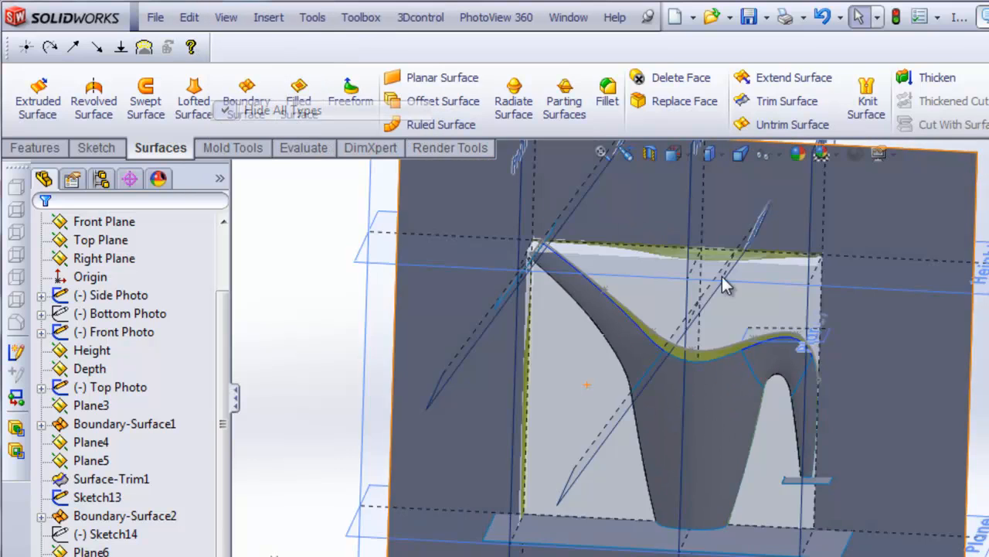
Examine the curve along the can's upper edge and the extruded surface that follows it from spout to handle
scroll(735, 352, up, 2)
scroll(736, 354, down, 1)
scroll(736, 354, down, 3)
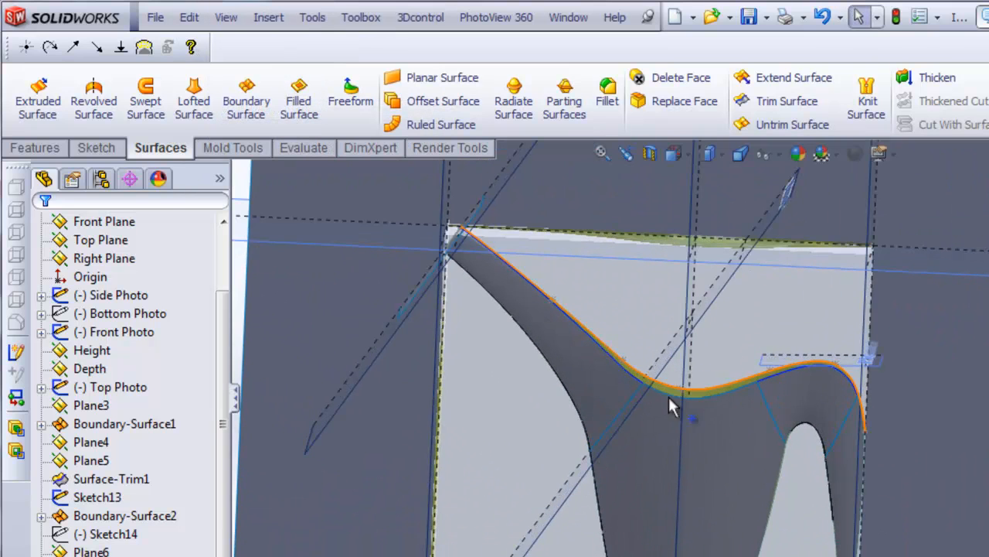
click(704, 390)
middle_drag(739, 414, 701, 423)
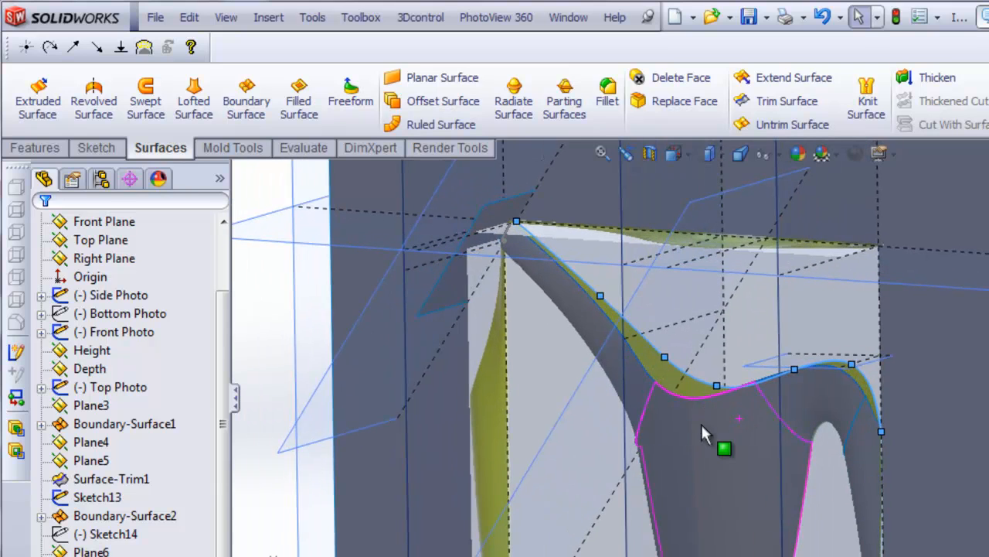
scroll(224, 534, down, 2)
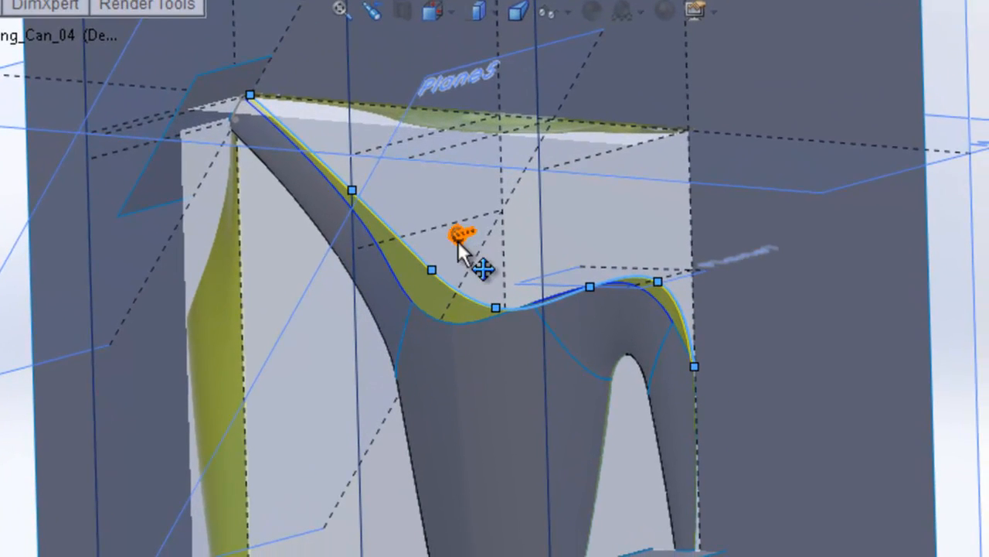
click(459, 245)
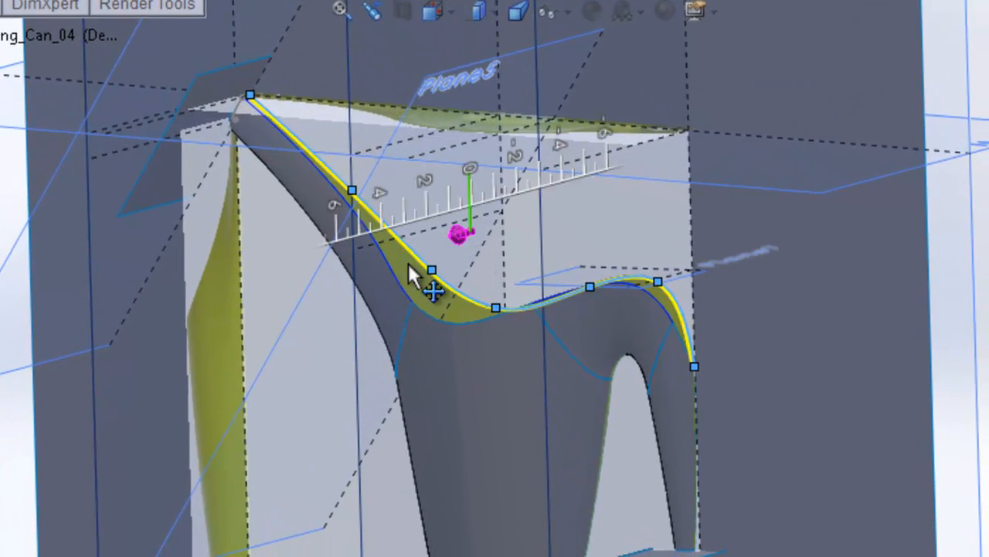
middle_drag(458, 240, 523, 483)
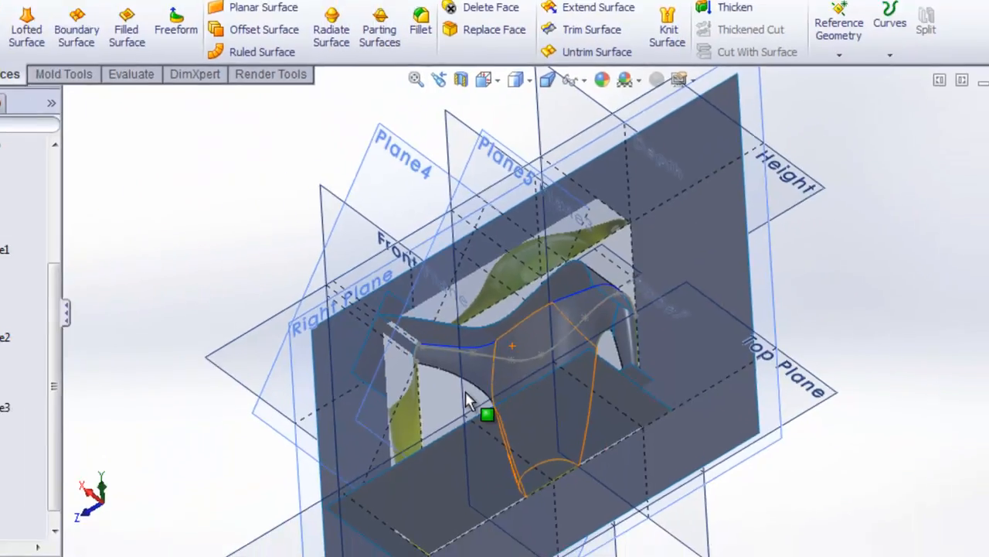
middle_drag(409, 412, 232, 224)
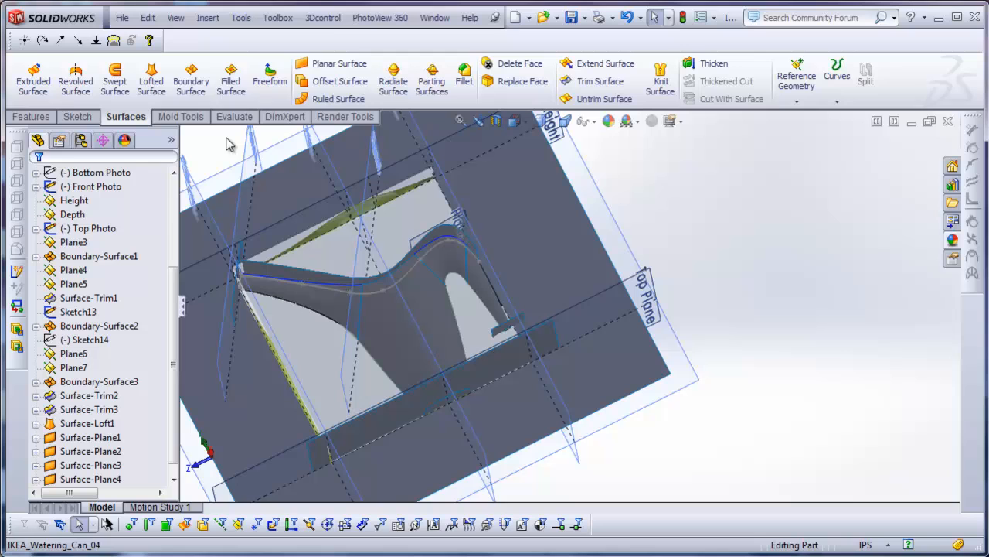
Hide all types so only the surfaces show, and cancel the boundary surface command
click(183, 23)
click(217, 88)
click(585, 211)
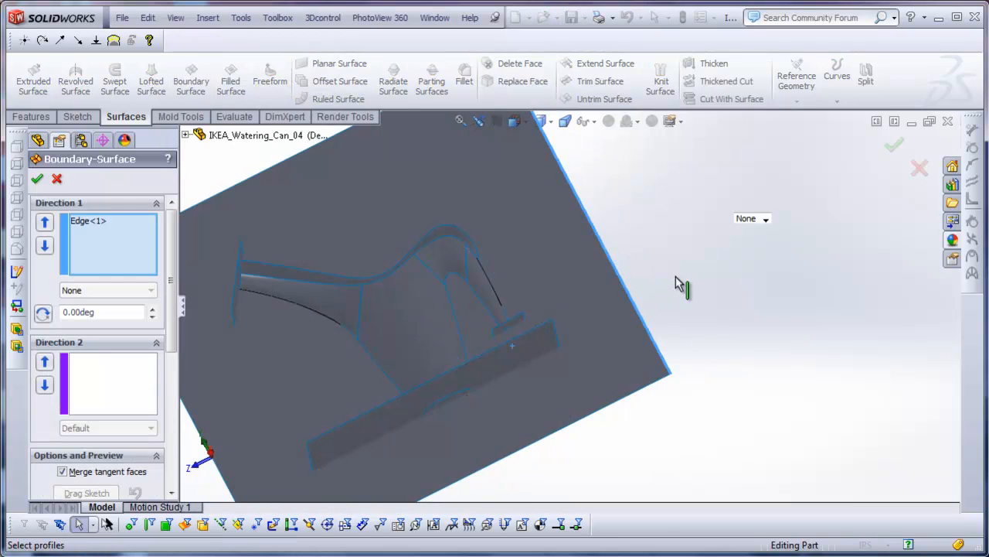
click(57, 179)
Start a Knit Surface with the body, spout, handle loft and trimmed handle surfaces as its selections
middle_drag(549, 276, 536, 301)
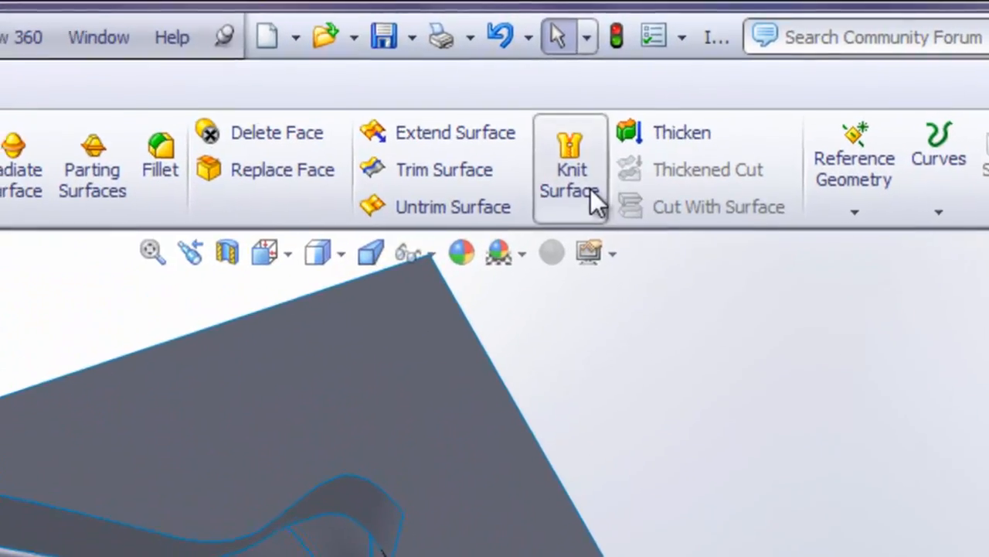
click(632, 118)
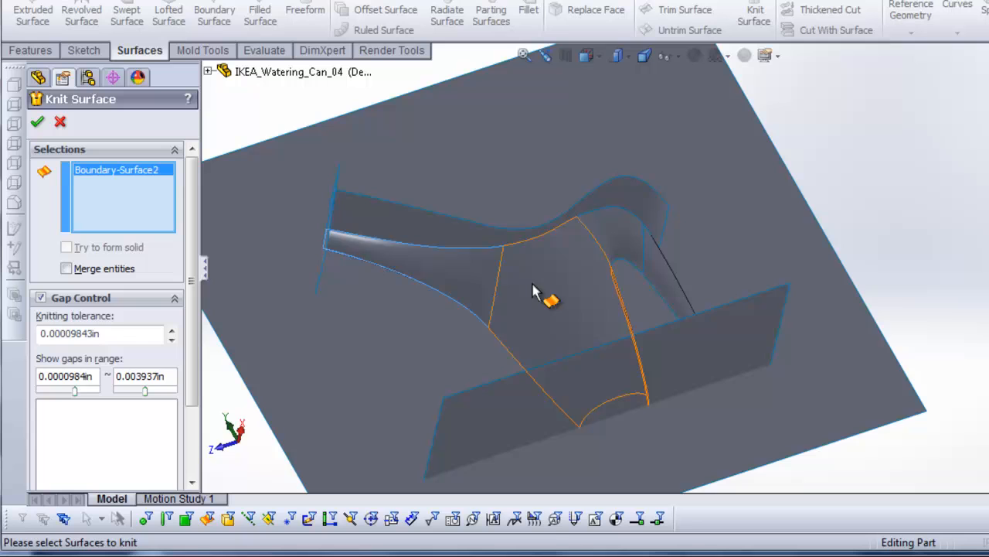
click(600, 258)
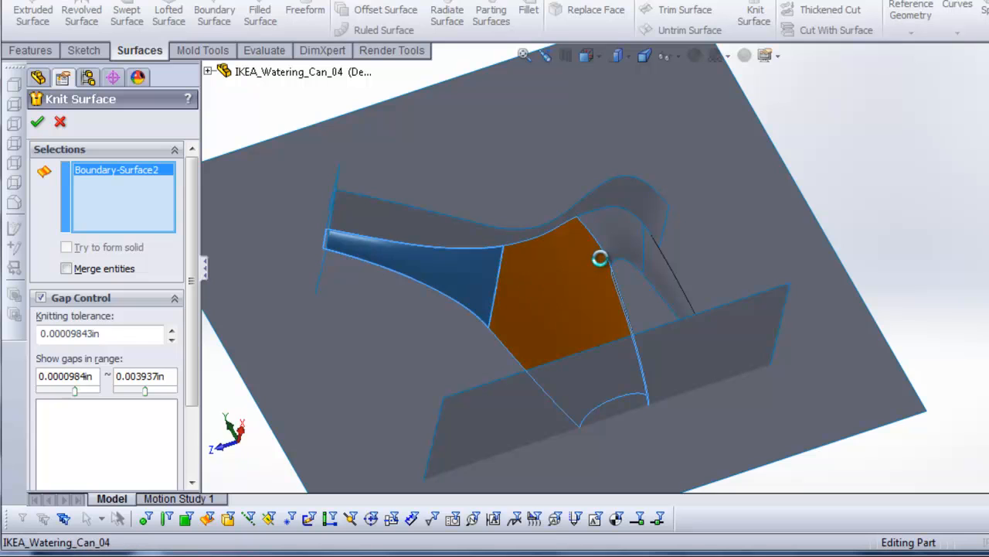
click(662, 278)
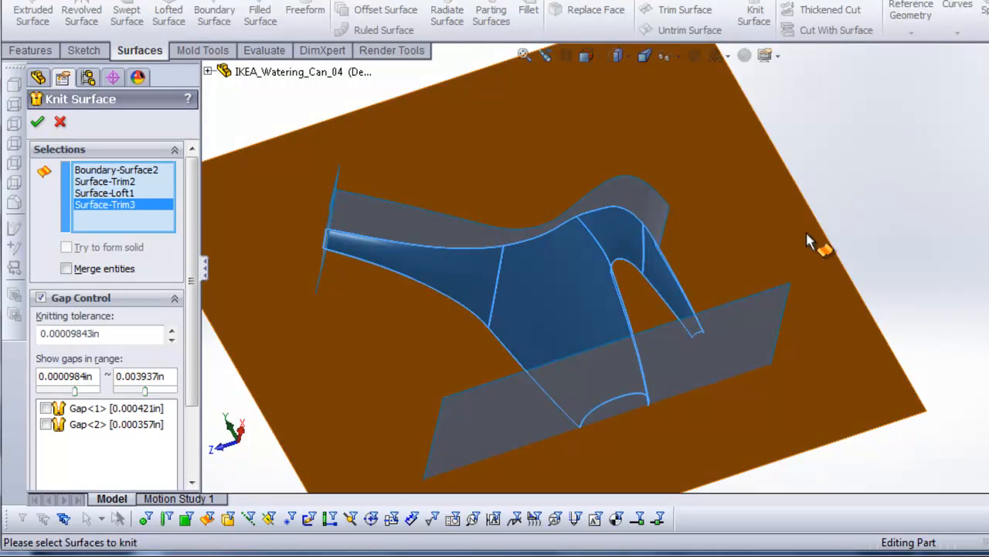
middle_drag(810, 237, 695, 263)
scroll(462, 266, down, 1)
middle_drag(525, 249, 510, 250)
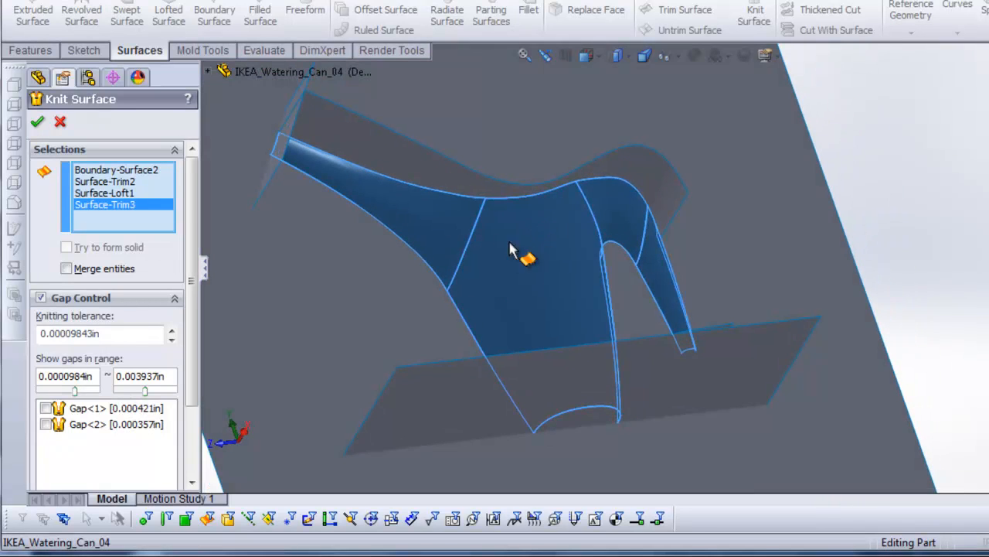
middle_drag(433, 303, 490, 246)
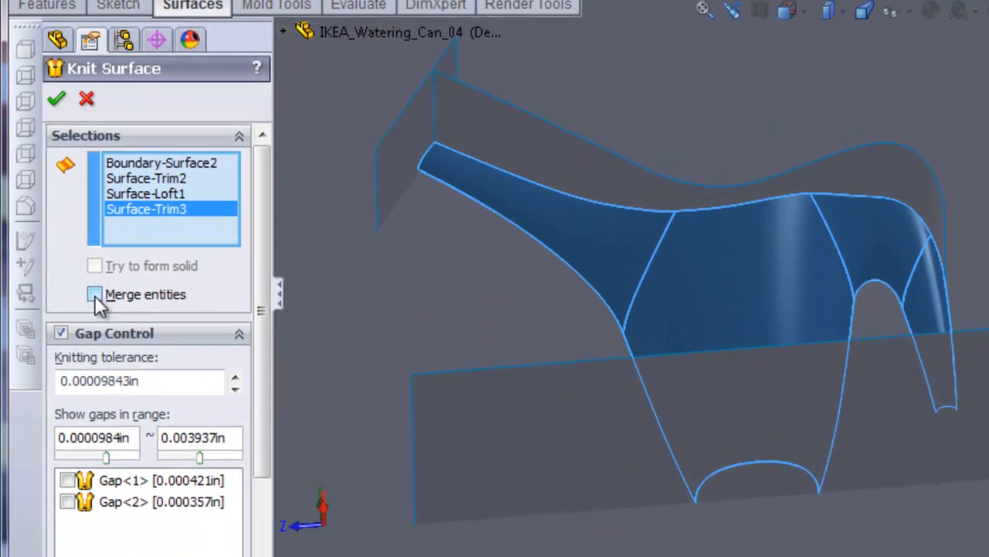
Turn on Merge entities, turn off Gap Control and complete the knit of the four surfaces
click(67, 269)
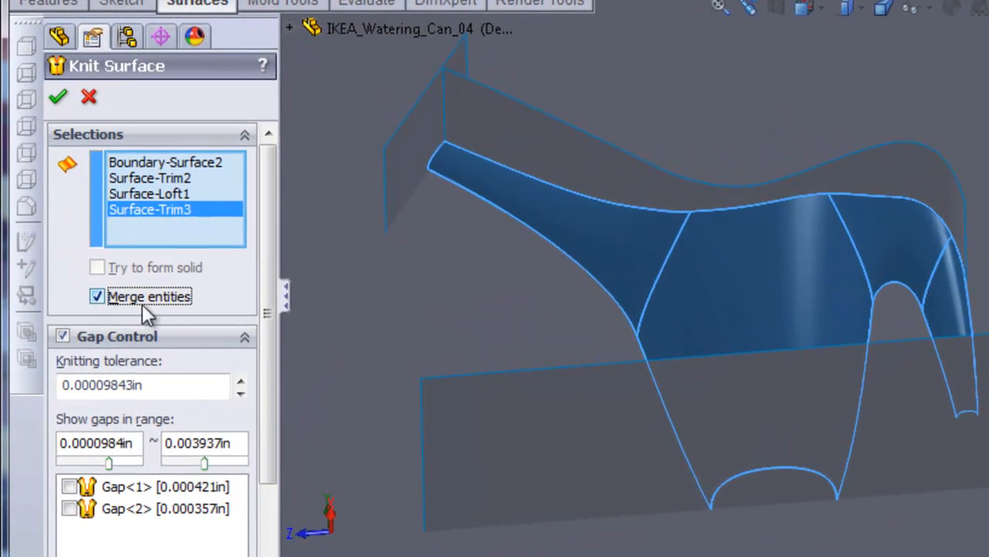
click(62, 335)
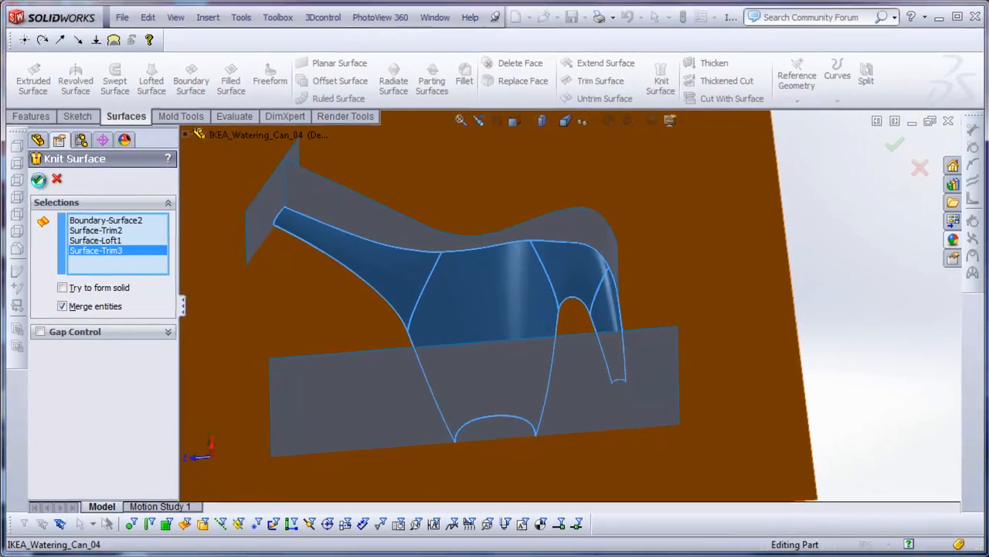
click(58, 96)
Start a Mutual surface trim, clear the preselected knit surface and select every surface in the model for trimming
middle_drag(609, 313, 686, 272)
click(599, 82)
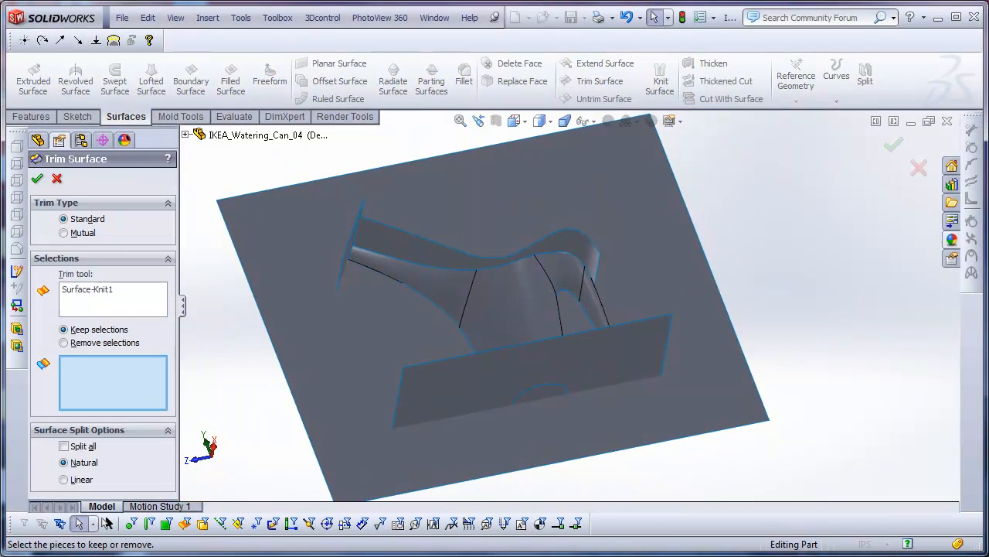
click(64, 233)
right_click(113, 308)
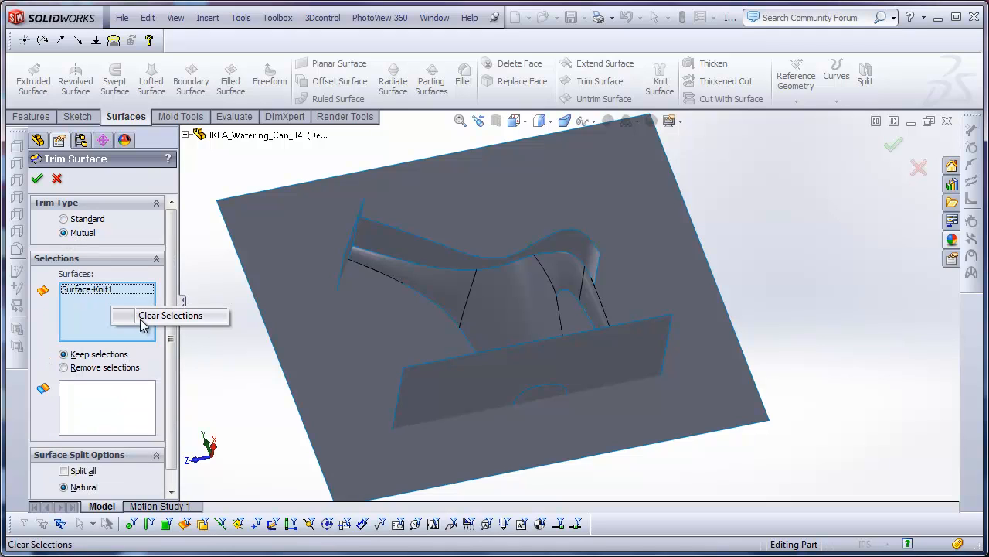
scroll(440, 416, up, 3)
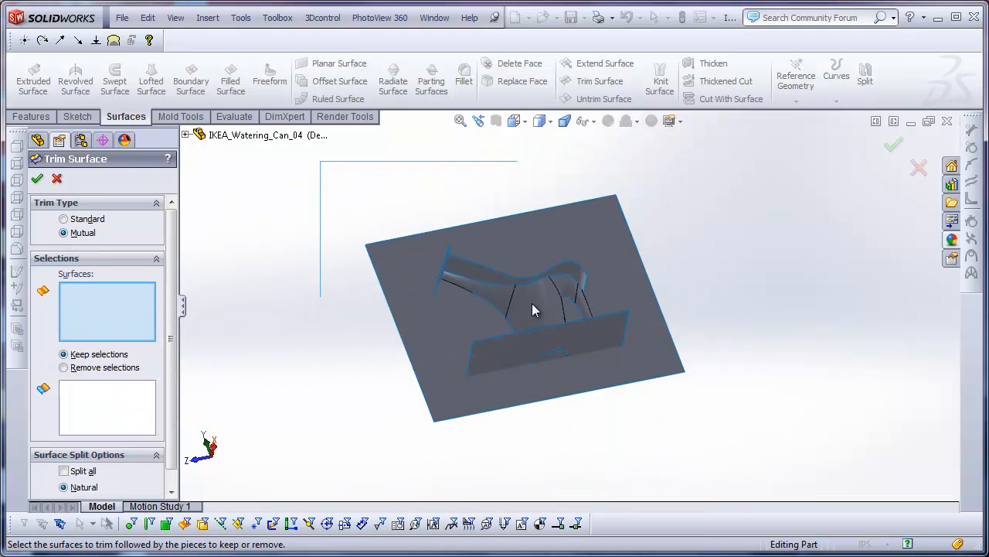
drag(722, 462, 722, 462)
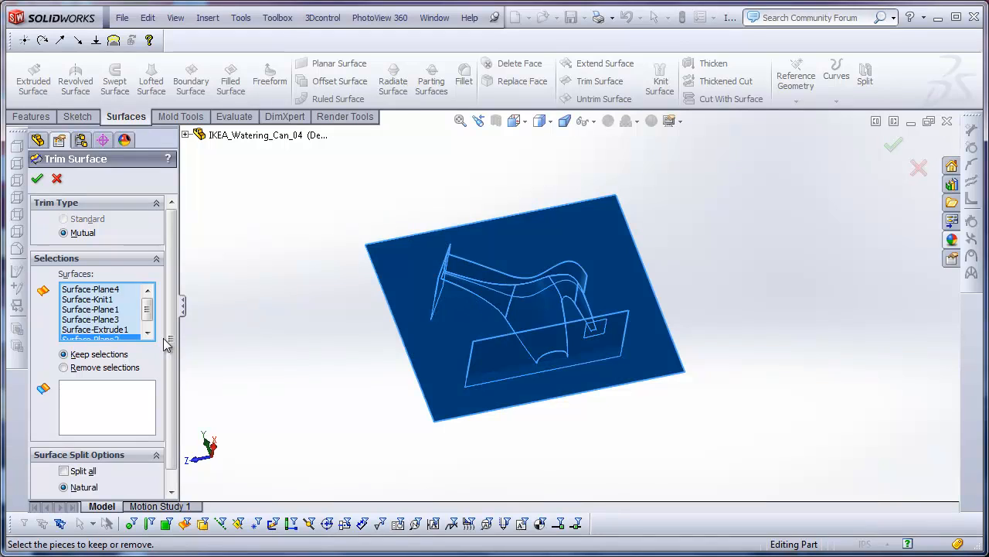
Keep the knitted can body and the Surface-Plane1 piece enclosed by the body's base as trim pieces
right_click(692, 302)
scroll(589, 301, down, 4)
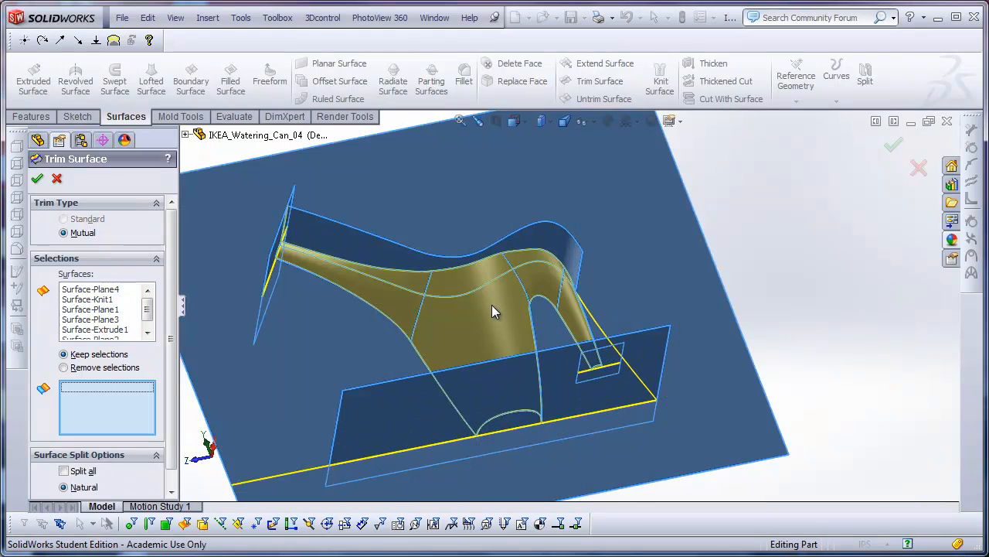
click(491, 305)
mouse_move(583, 391)
middle_down()
mouse_move(546, 354)
mouse_move(572, 377)
middle_up()
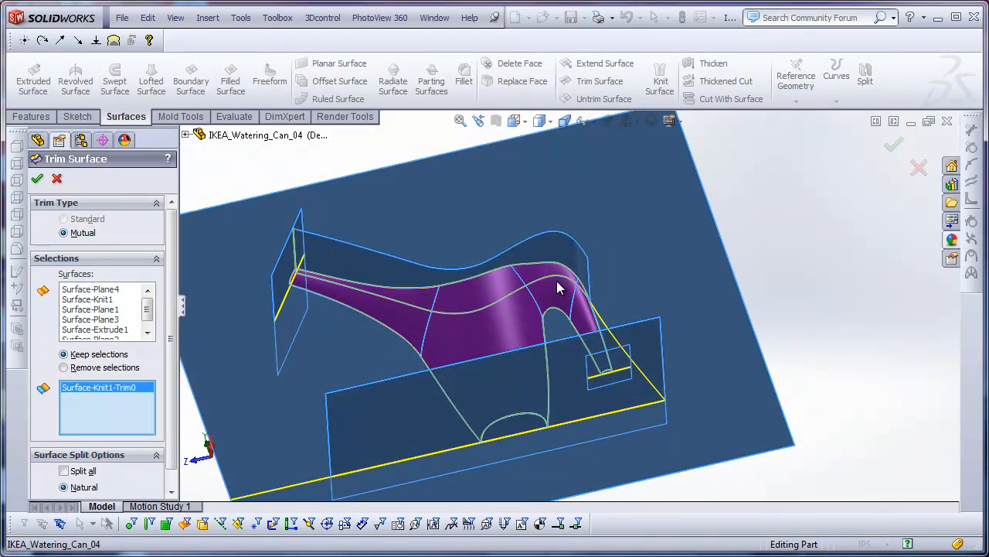
scroll(539, 426, up, 2)
scroll(537, 405, down, 2)
scroll(536, 412, down, 2)
click(526, 340)
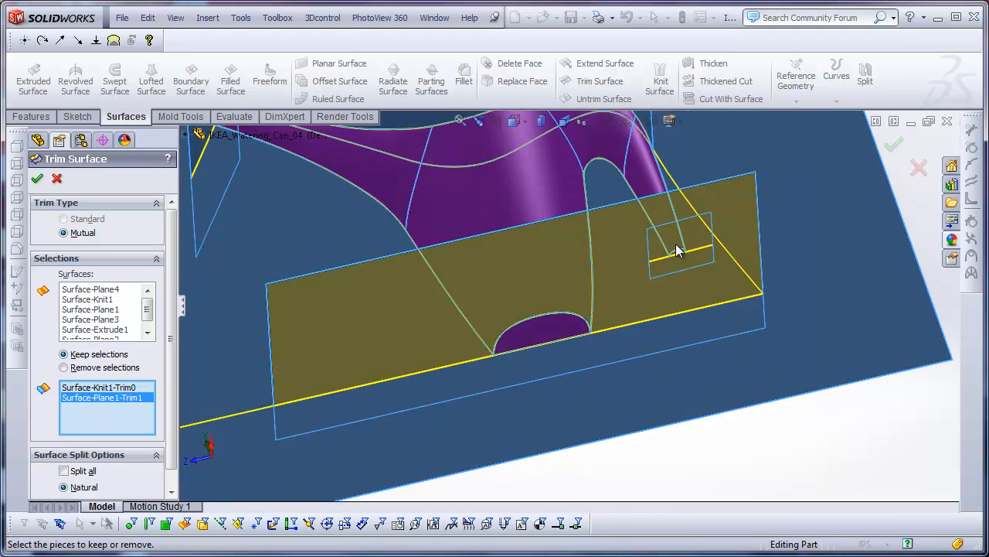
Add the Surface-Plane3 piece that closes the handle's lower end to the pieces to keep
scroll(678, 263, down, 3)
middle_drag(740, 313, 710, 248)
click(709, 247)
scroll(738, 237, up, 7)
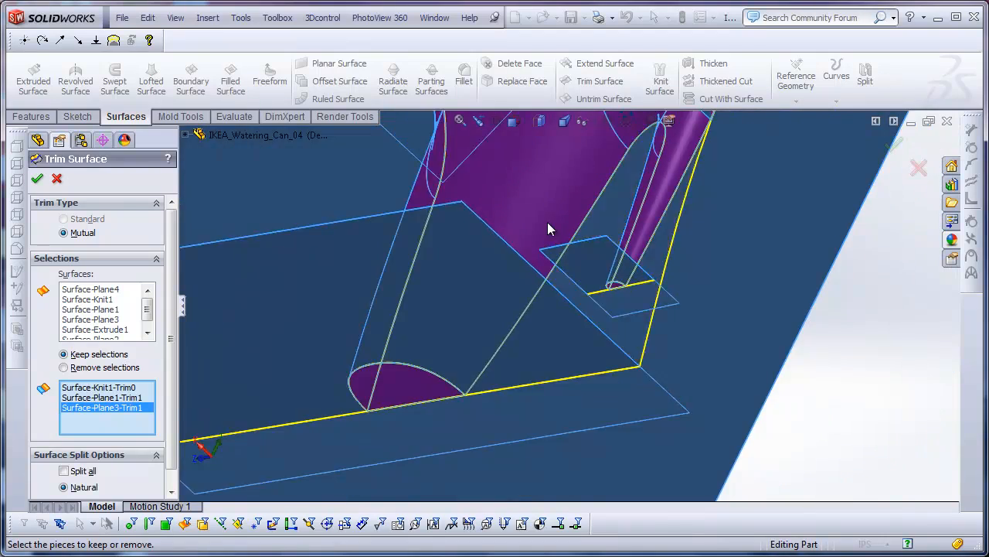
Add the Surface-Plane2 piece that closes the spout tip to the pieces to keep, and check the tip outline
middle_drag(552, 225, 638, 288)
scroll(472, 214, up, 3)
middle_drag(472, 214, 431, 192)
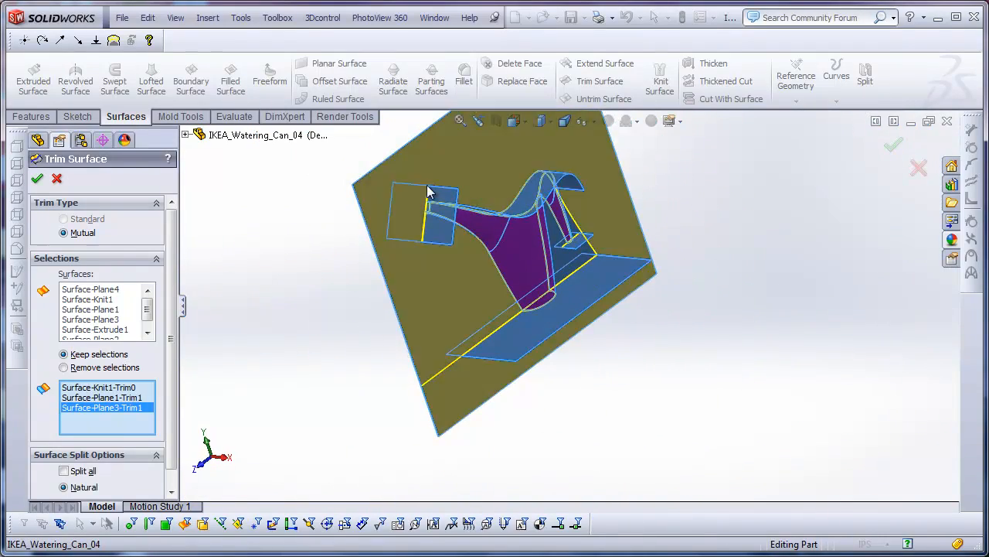
scroll(433, 197, down, 3)
scroll(456, 247, down, 3)
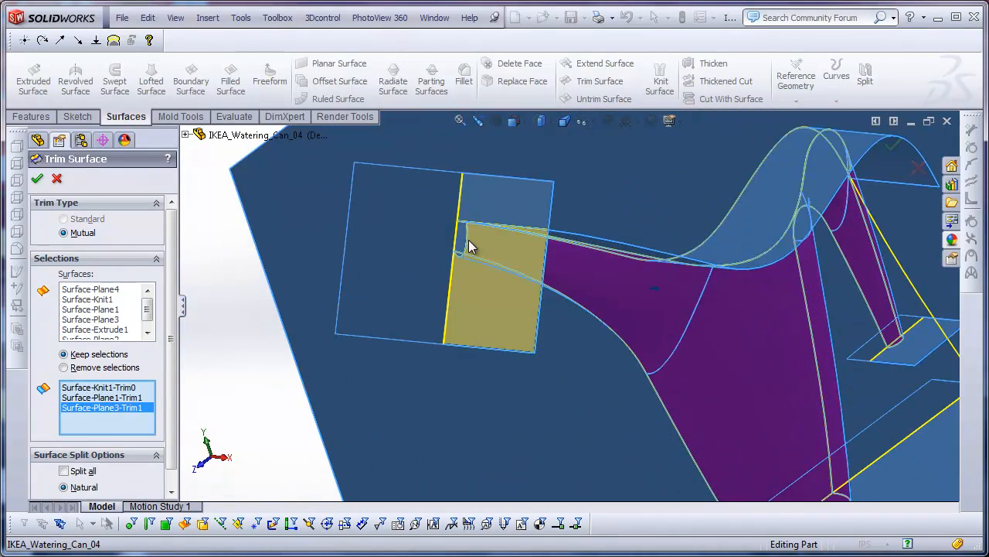
click(494, 280)
scroll(499, 286, down, 3)
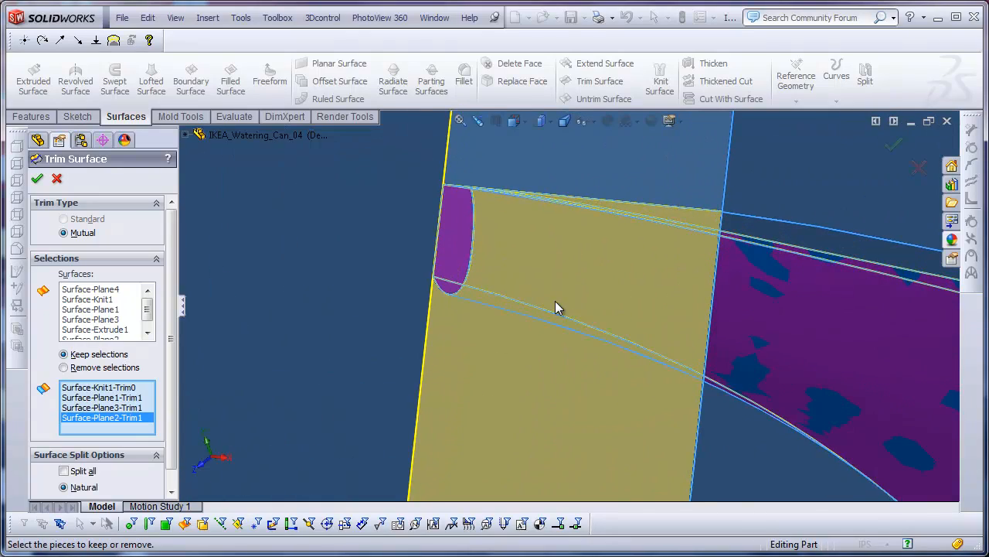
scroll(557, 305, up, 3)
middle_drag(556, 305, 733, 321)
scroll(608, 251, down, 2)
scroll(610, 254, down, 1)
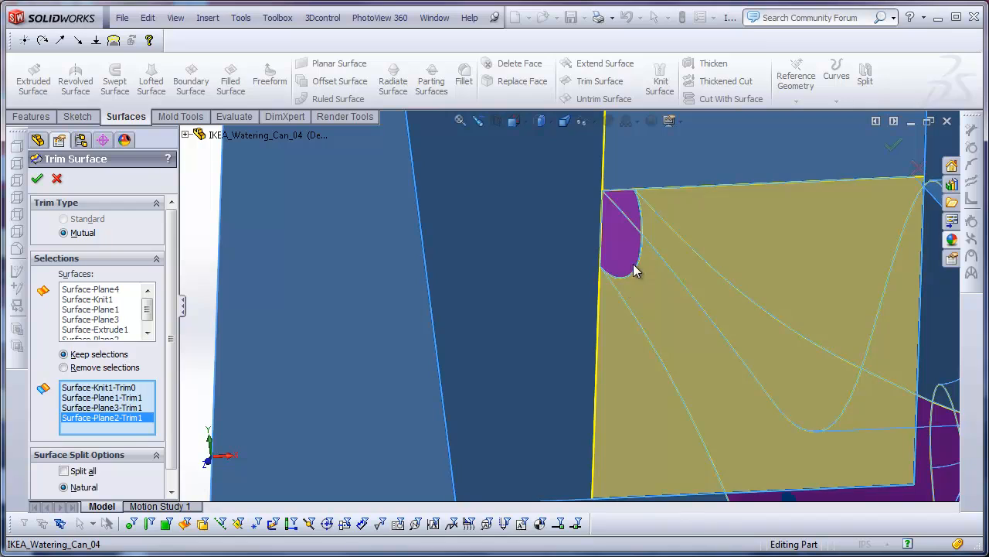
scroll(789, 376, up, 3)
middle_drag(762, 371, 733, 366)
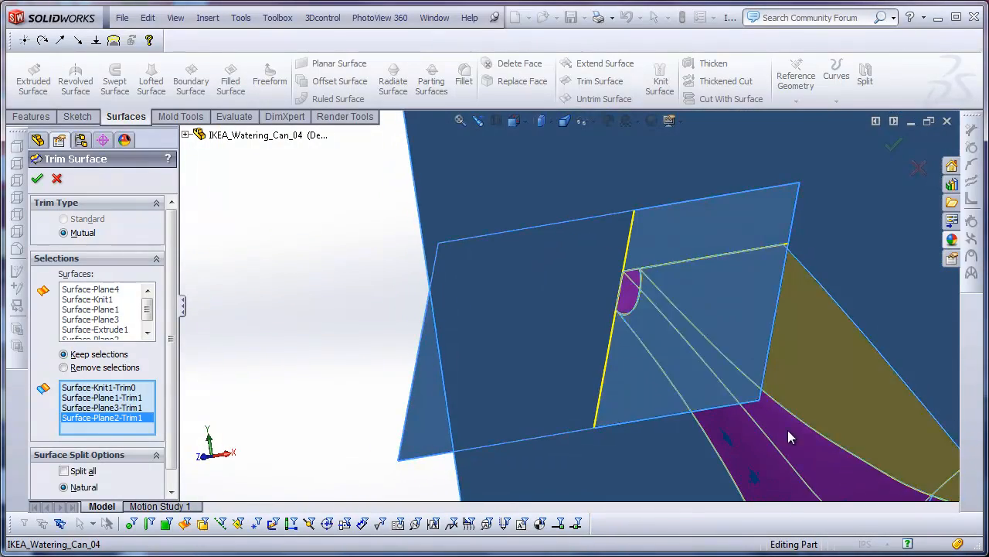
Keep the extruded top piece and the mid-plane Surface-Plane4 piece inside the can outline, and complete the mutual trim
scroll(773, 444, up, 5)
middle_drag(764, 442, 647, 438)
scroll(647, 439, down, 3)
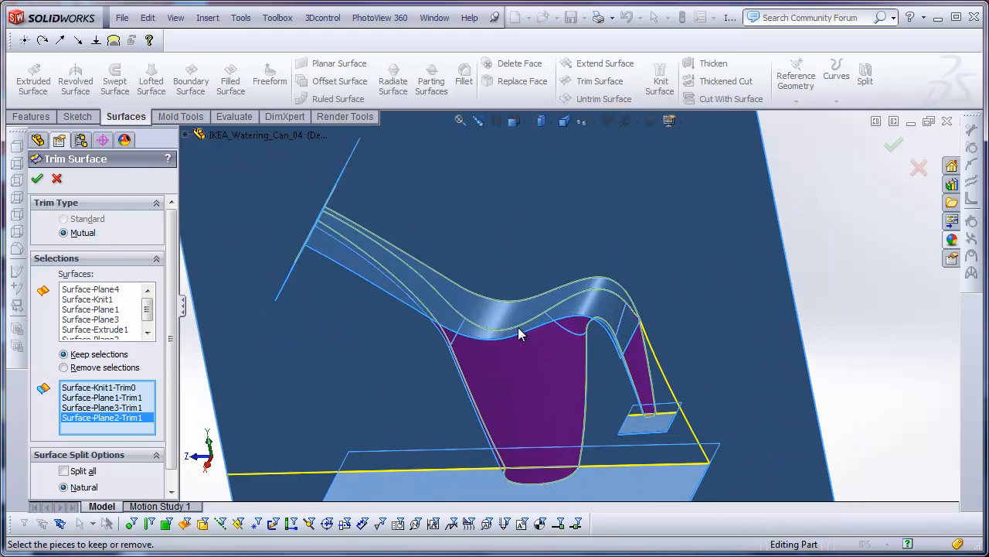
click(511, 314)
middle_drag(747, 368, 731, 344)
click(739, 319)
scroll(730, 343, down, 2)
middle_drag(678, 297, 615, 375)
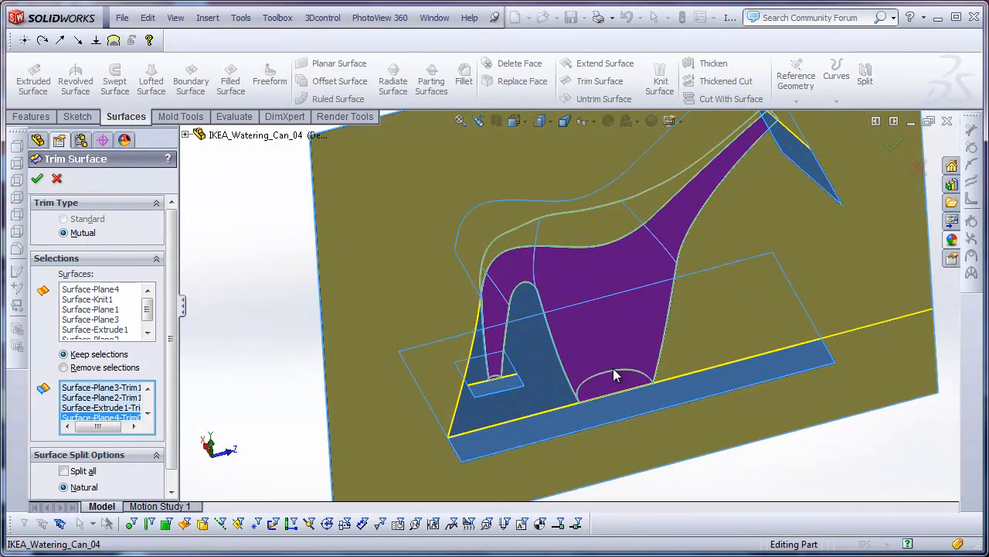
click(38, 177)
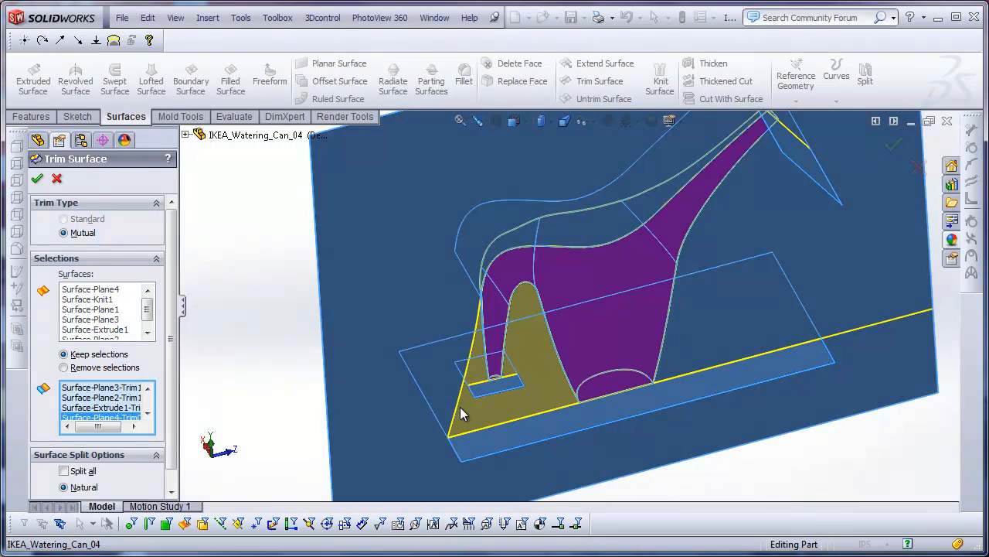
middle_drag(607, 445, 594, 389)
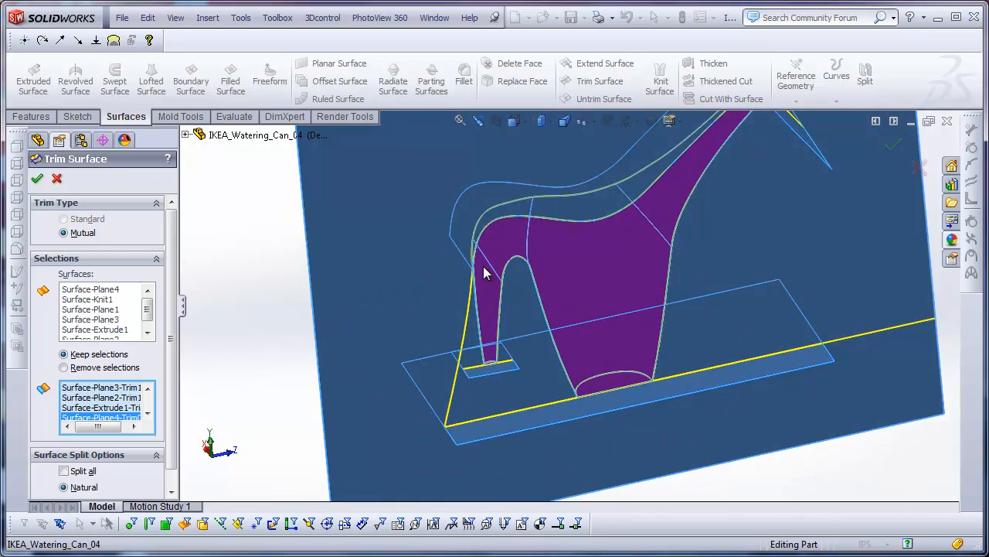
scroll(495, 293, down, 2)
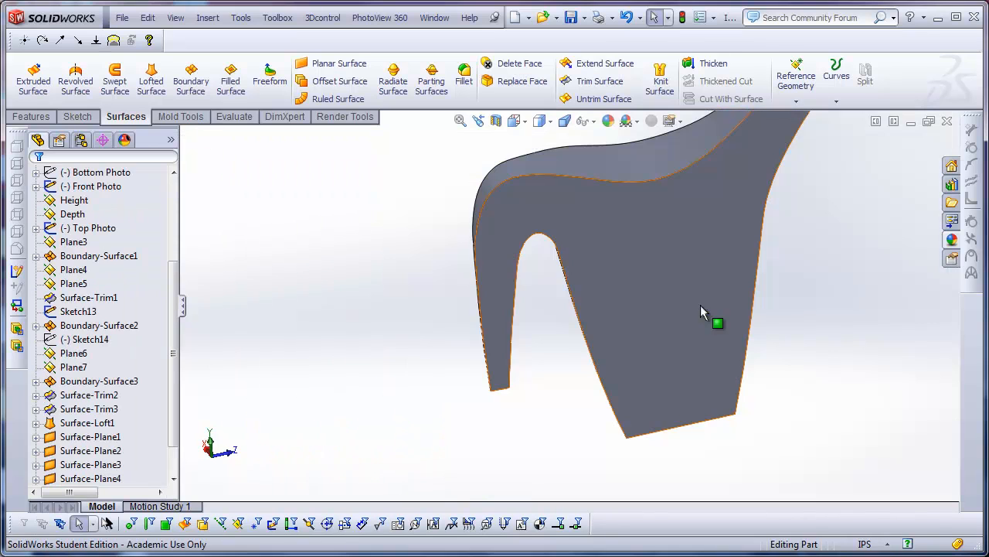
Examine the trimmed can from several sides, especially the end profile of the spout
scroll(702, 312, up, 4)
middle_drag(611, 280, 808, 291)
scroll(585, 139, down, 2)
middle_drag(585, 214, 639, 255)
scroll(640, 205, down, 7)
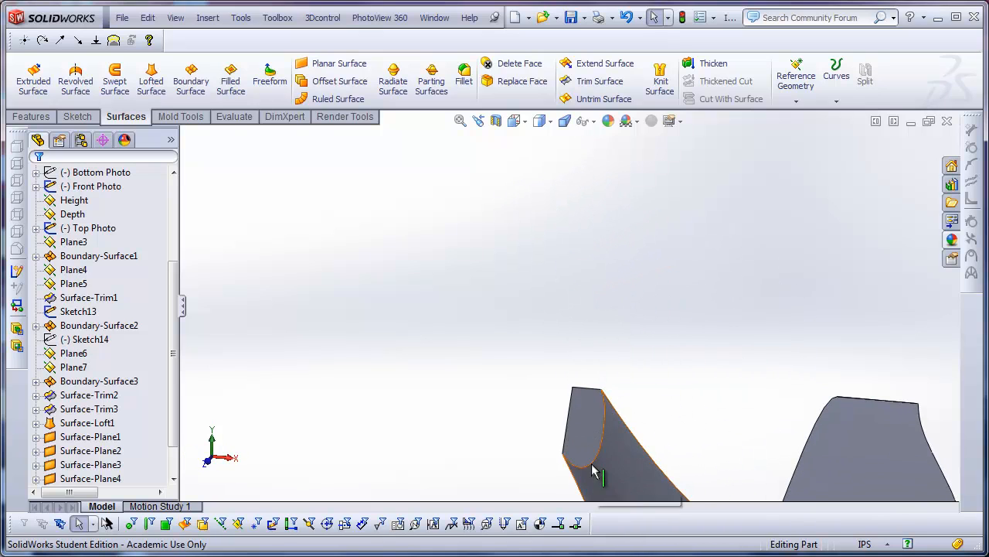
scroll(565, 438, up, 4)
scroll(572, 452, down, 1)
scroll(586, 286, down, 3)
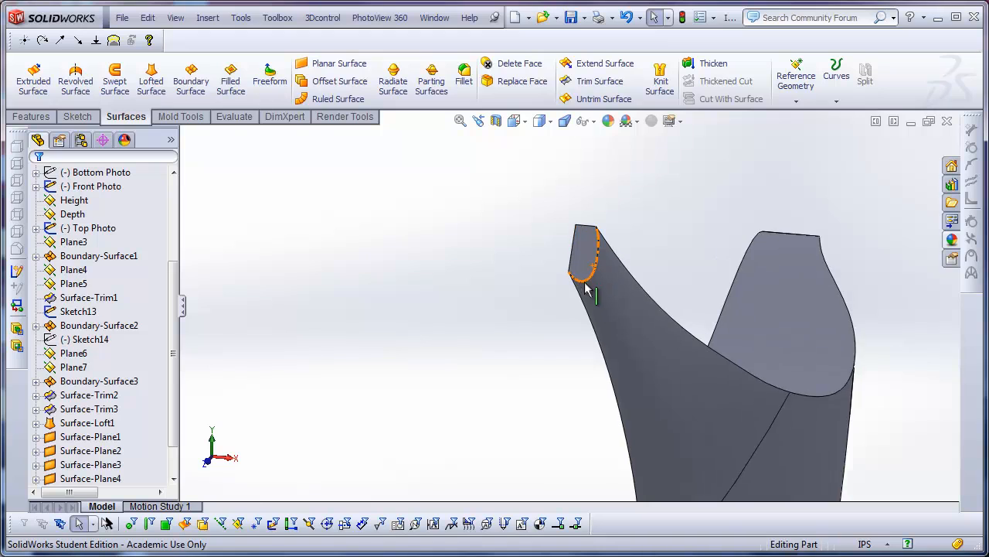
Check the spout end face and the curves behind Boundary-Surface2, and open that spout surface for editing
click(566, 268)
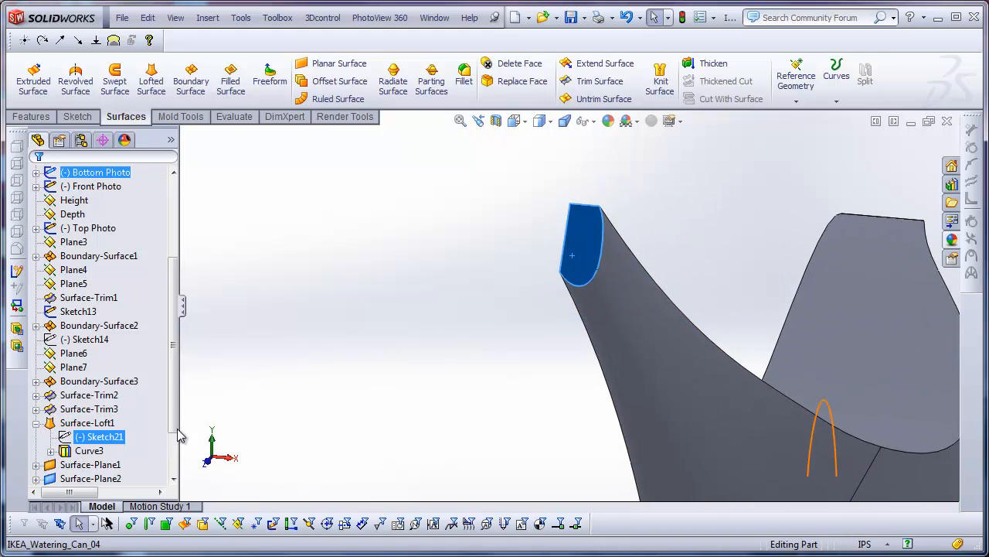
click(603, 349)
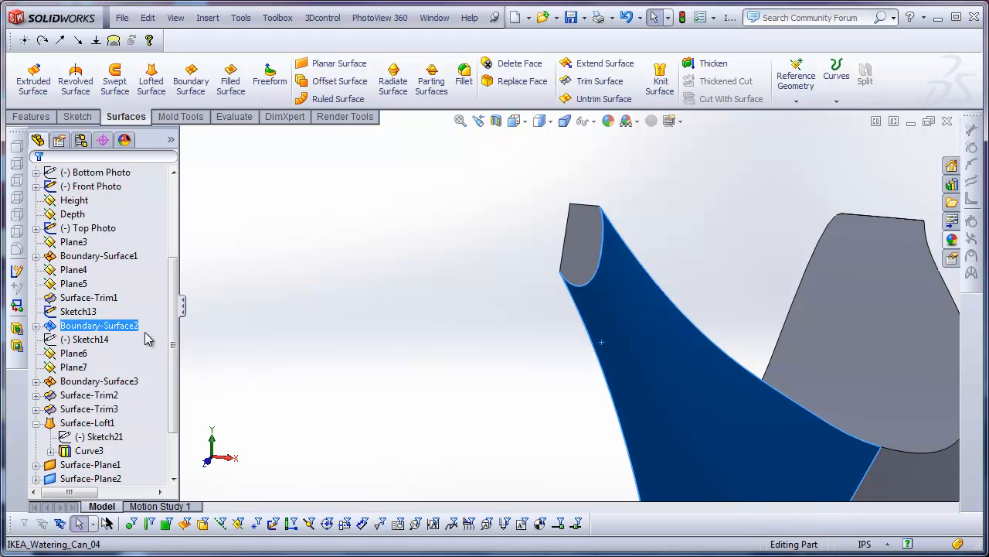
click(36, 326)
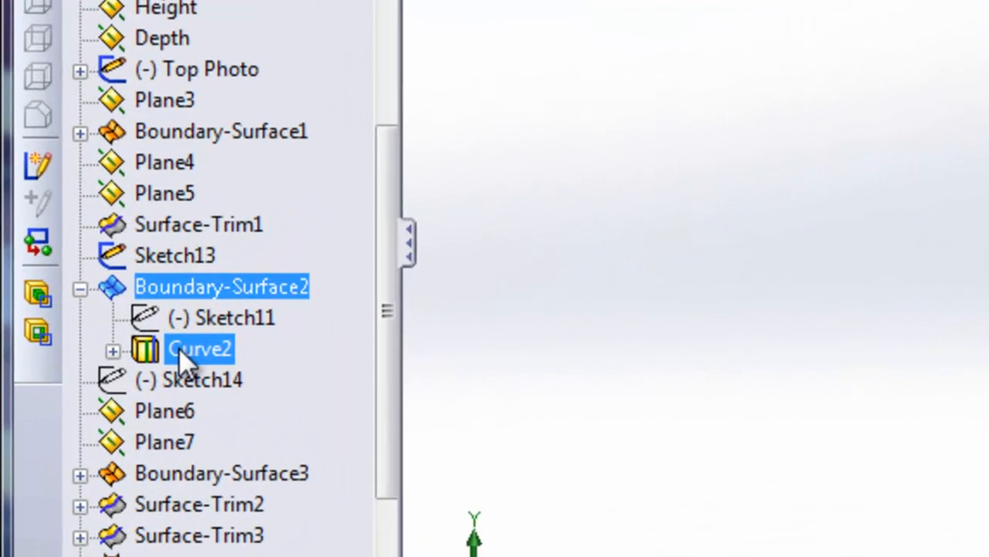
click(80, 354)
click(51, 354)
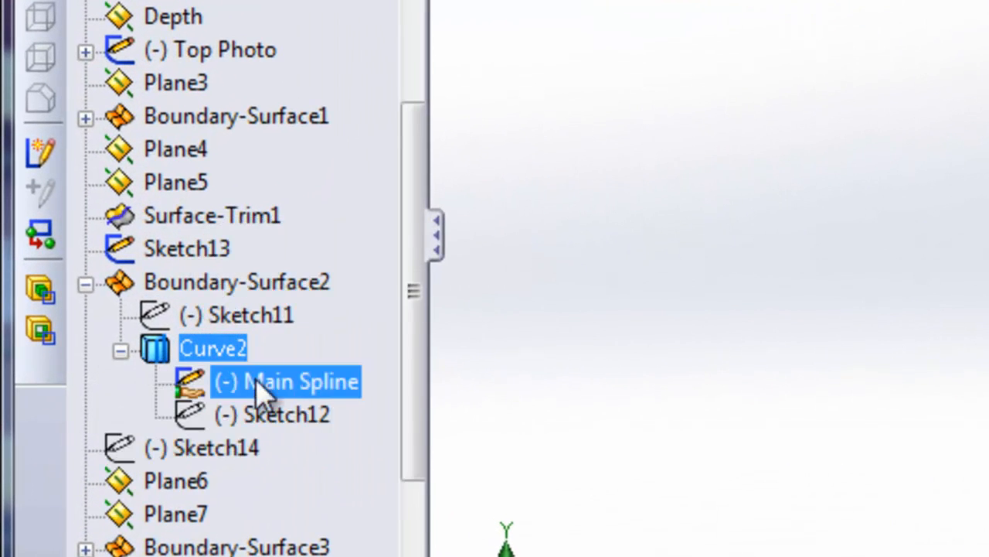
click(245, 283)
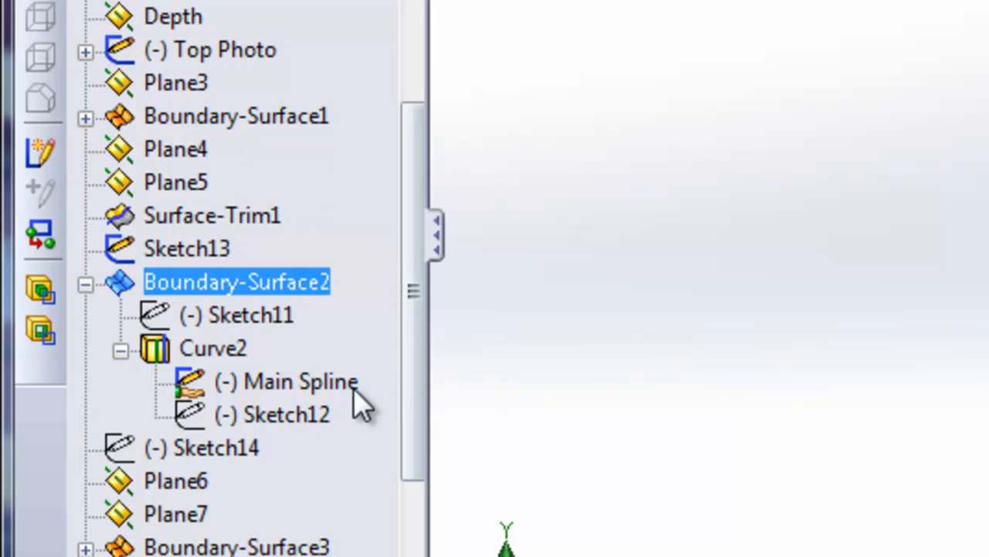
click(372, 425)
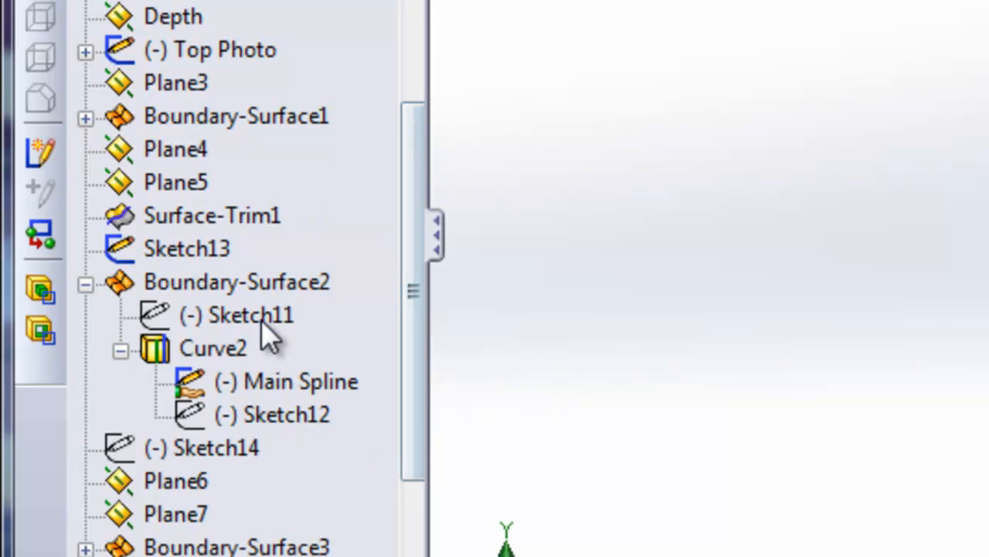
click(267, 287)
right_click(267, 298)
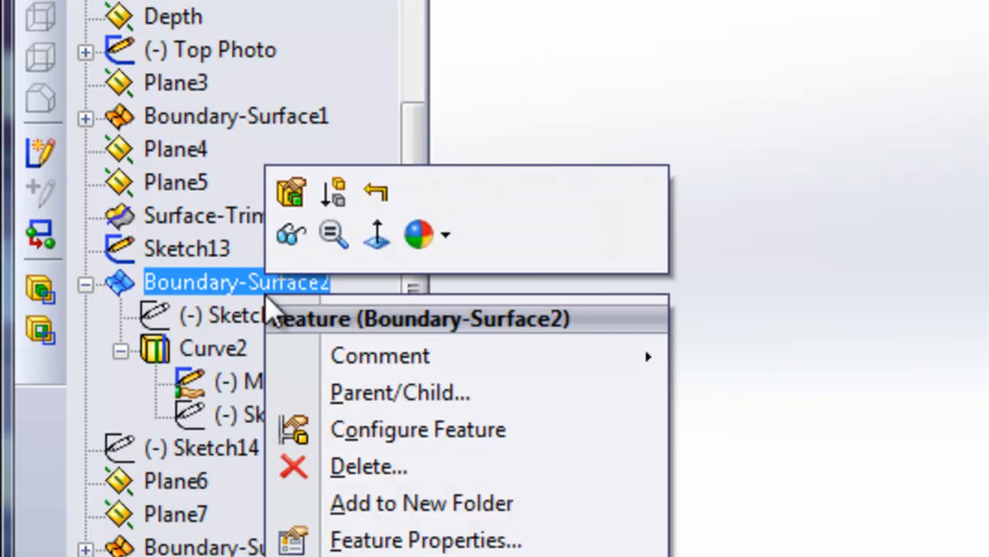
click(290, 191)
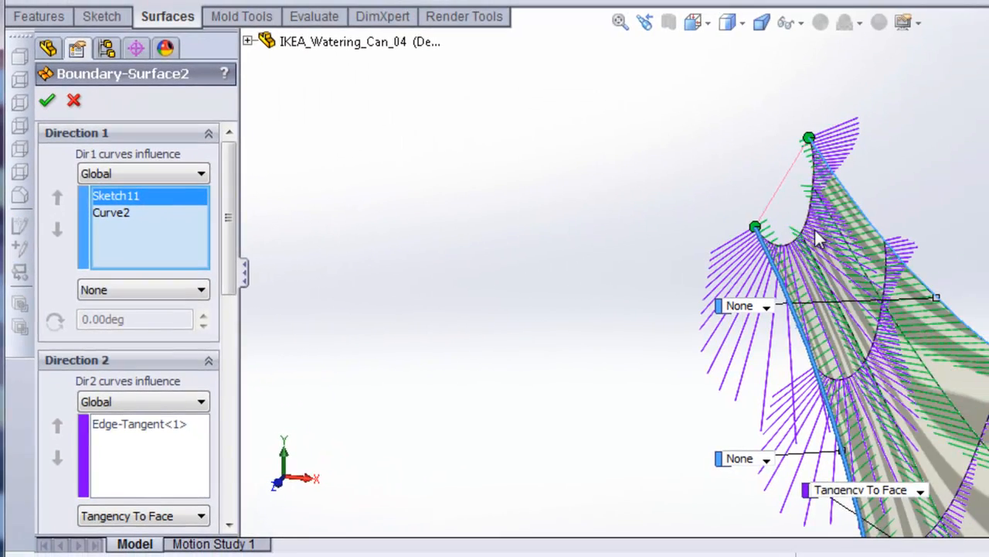
Show all types, add the spout tip arc Sketch13 as a Direction 2 curve, change a Direction 1 tangency setting and finish the edit
click(160, 459)
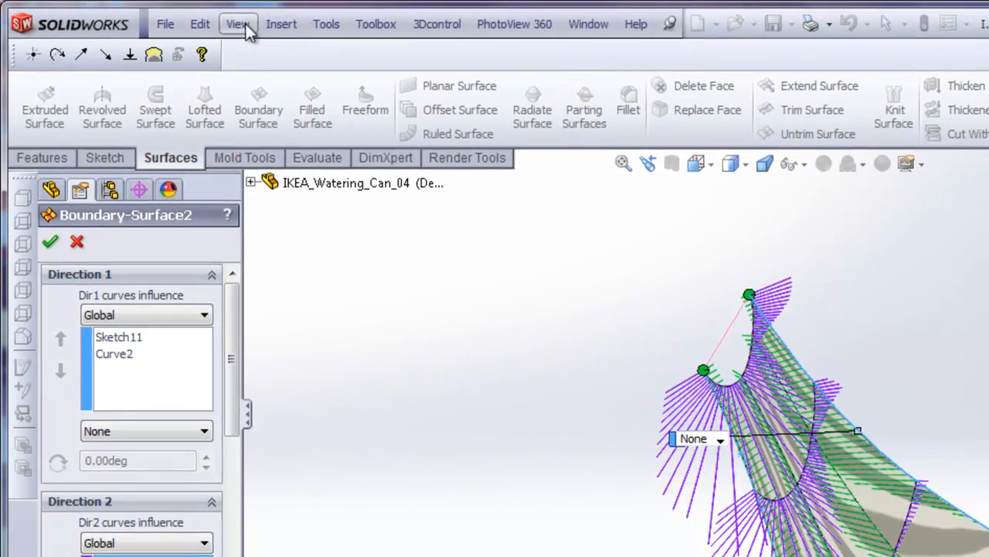
click(238, 24)
click(296, 121)
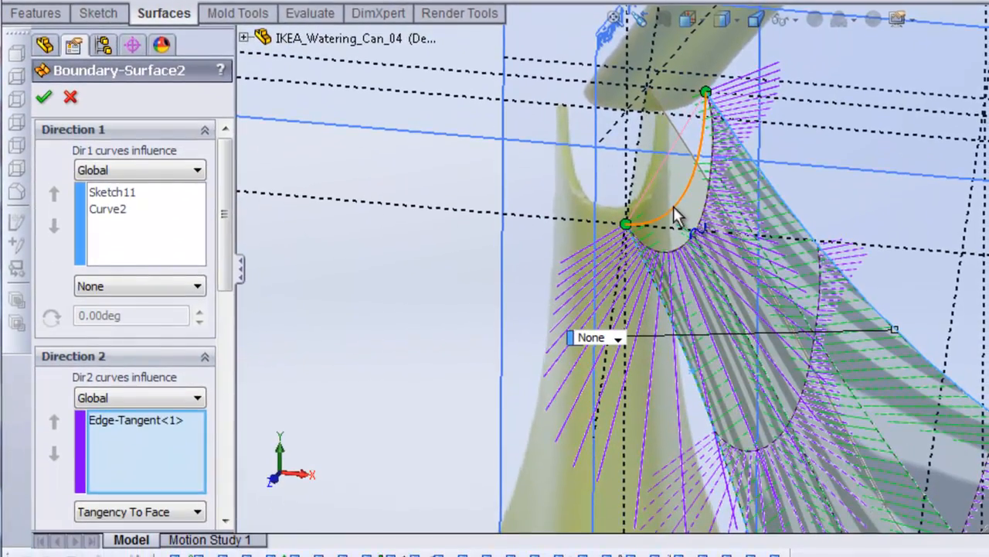
click(673, 206)
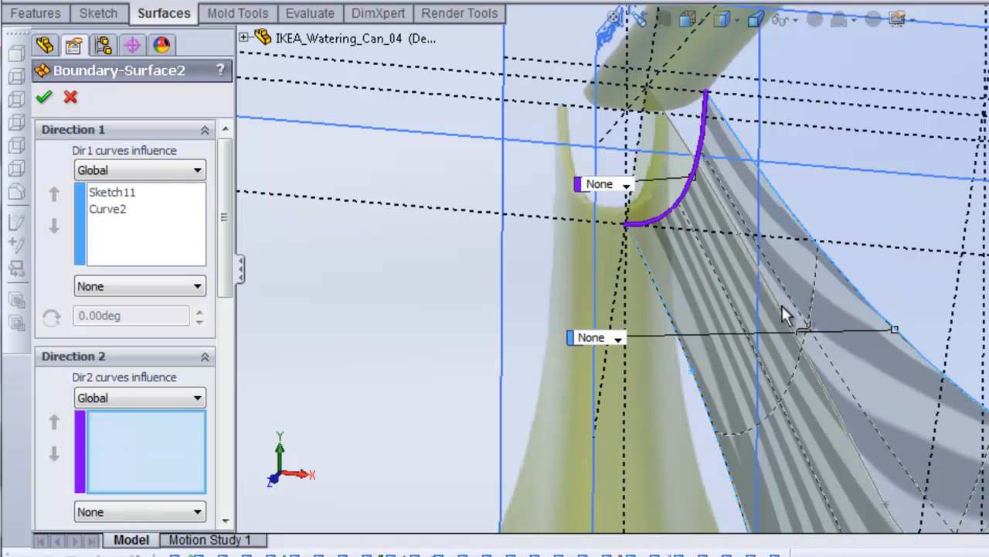
scroll(405, 175, up, 3)
scroll(857, 532, down, 2)
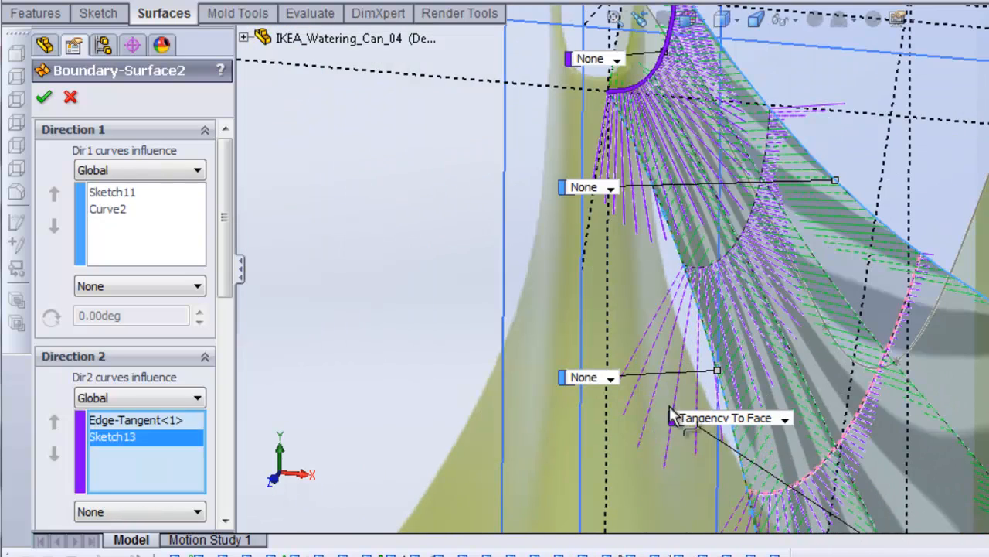
click(610, 377)
click(618, 417)
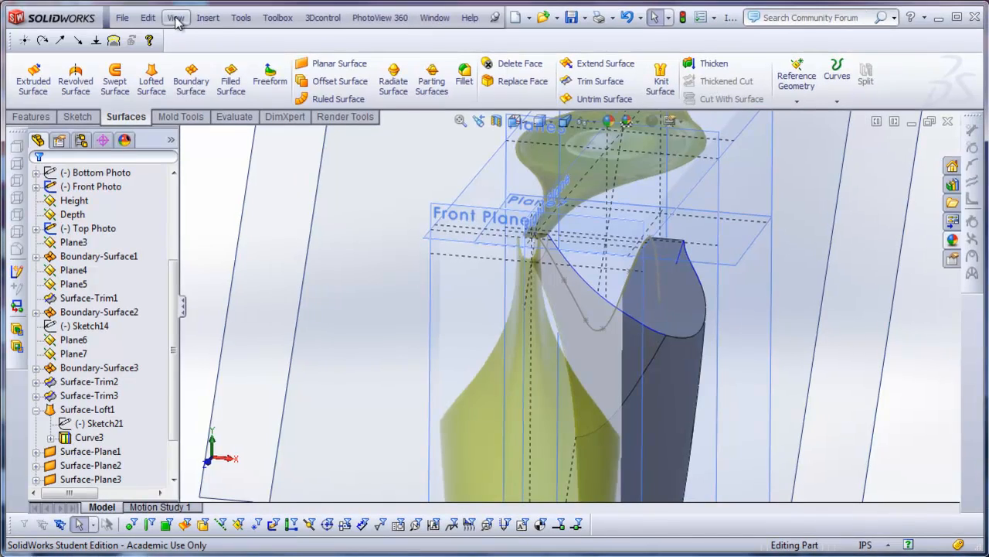
Hide all types again and inspect the rebuilt watering can around its spout and flat side
click(175, 17)
click(263, 90)
mouse_move(742, 425)
middle_down()
mouse_move(714, 371)
mouse_move(762, 425)
middle_up()
scroll(762, 425, up, 4)
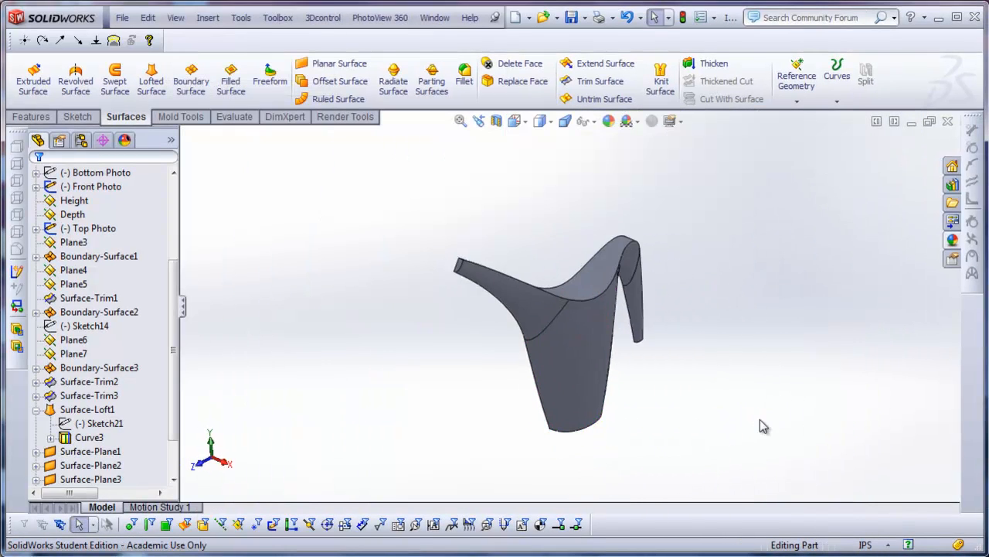
scroll(501, 276, down, 5)
middle_drag(476, 291, 669, 410)
scroll(766, 411, up, 3)
middle_drag(669, 295, 530, 318)
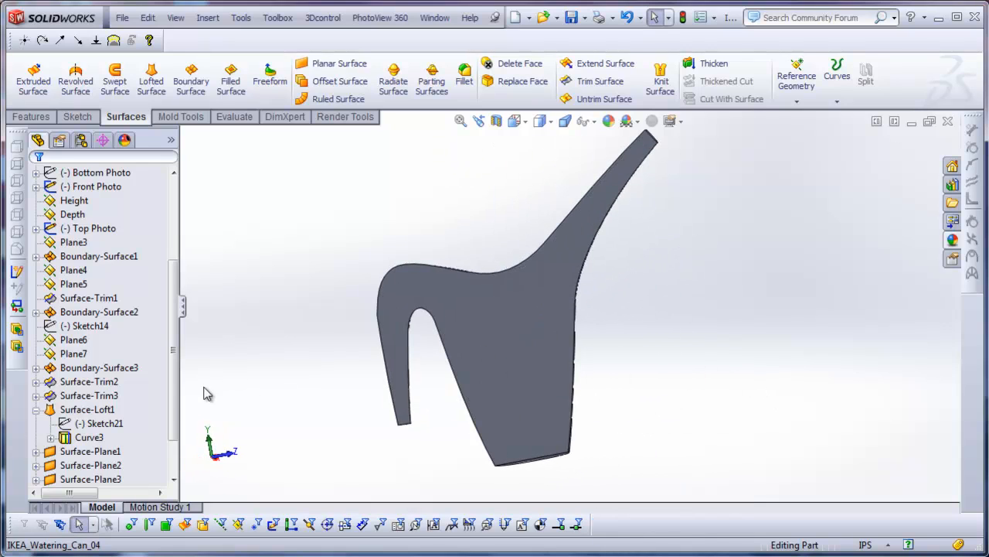
Thicken the trimmed can surface Surface-Trim4 with Create solid from enclosed volume turned on
scroll(176, 402, down, 2)
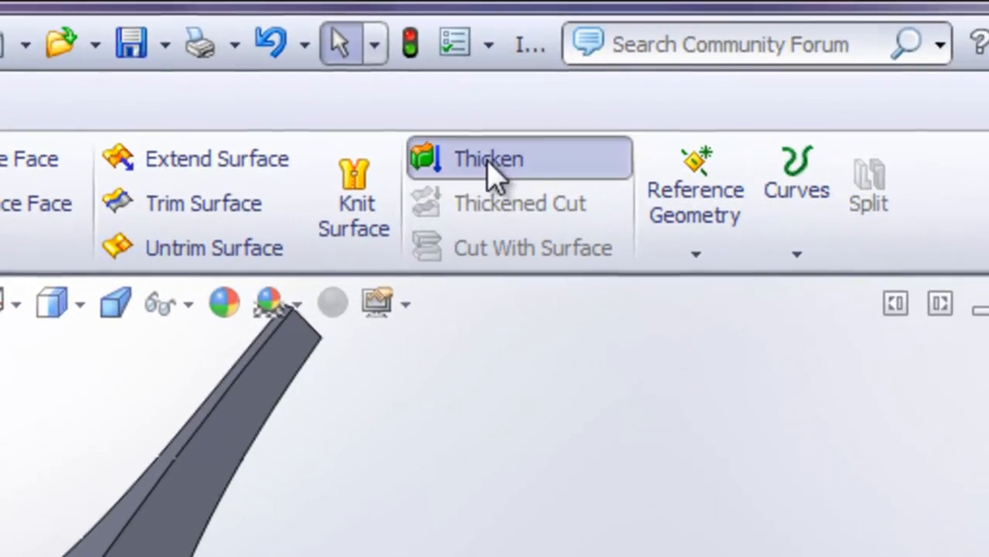
click(712, 68)
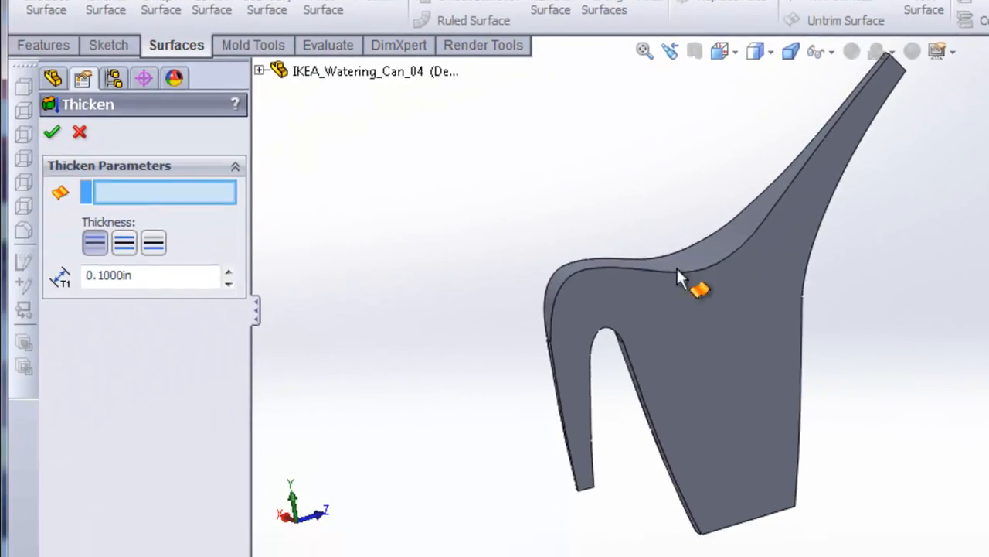
click(343, 472)
middle_drag(253, 549, 239, 409)
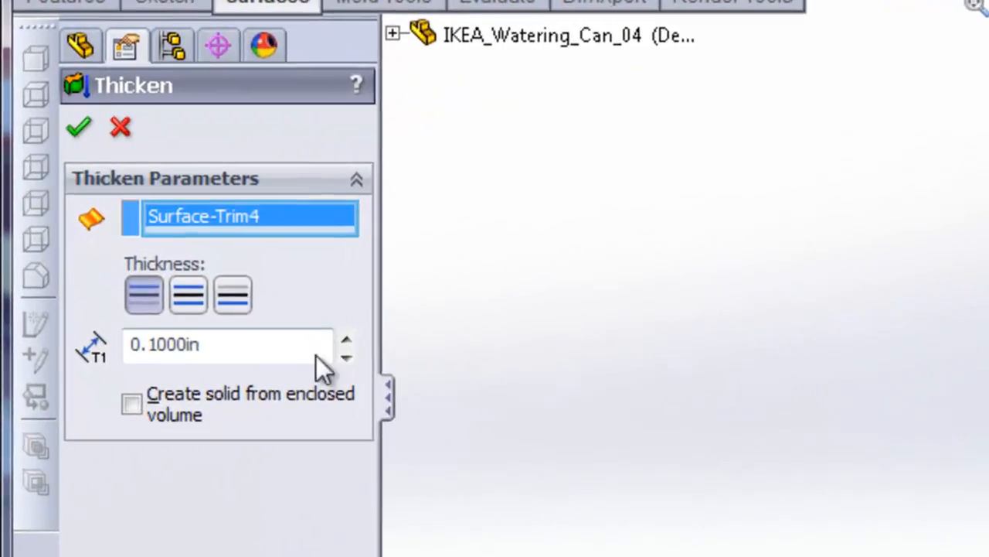
click(94, 326)
click(82, 127)
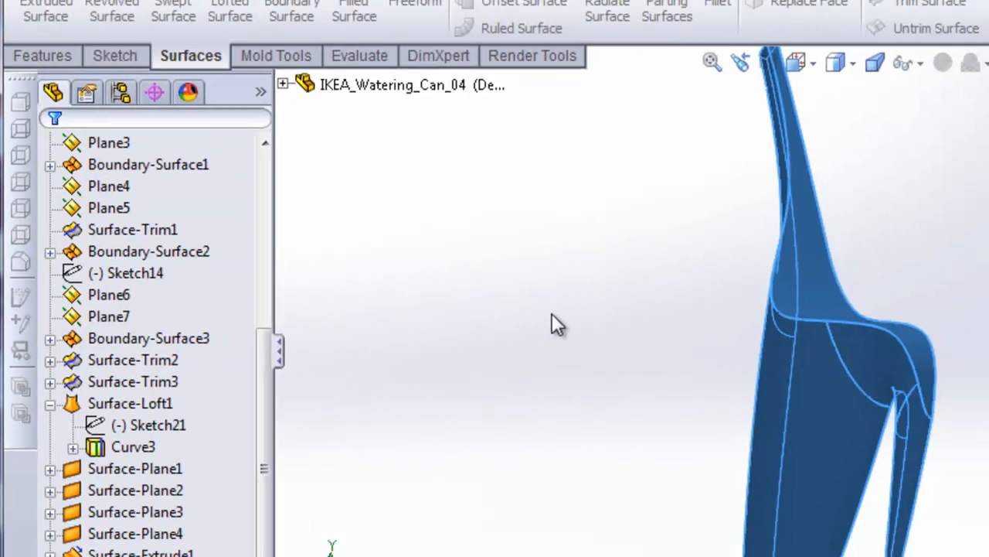
Fillet the curved bottom edge of the can body and the curved end edge of the handle with a 0.04 in constant radius
middle_drag(913, 366, 975, 344)
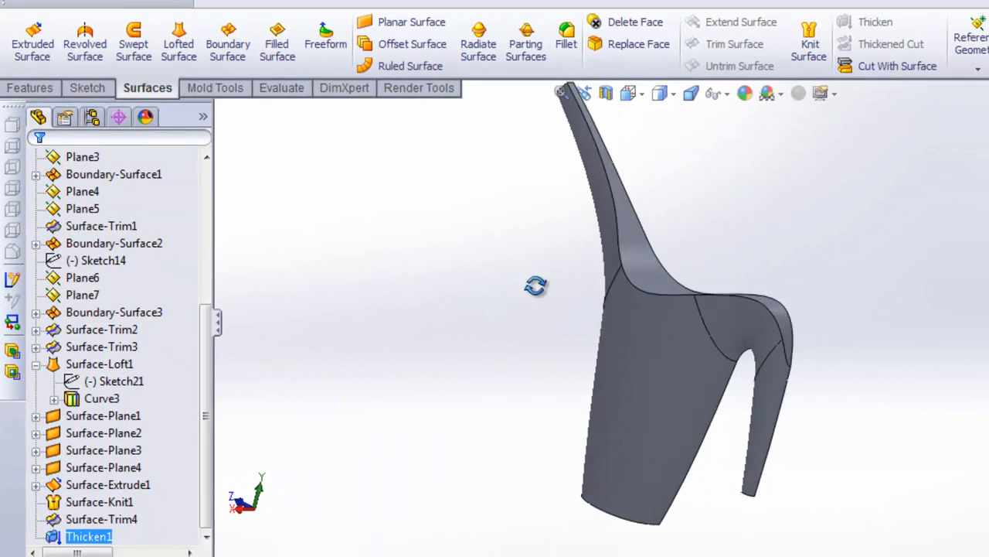
middle_drag(536, 286, 281, 283)
middle_drag(472, 293, 618, 231)
click(567, 35)
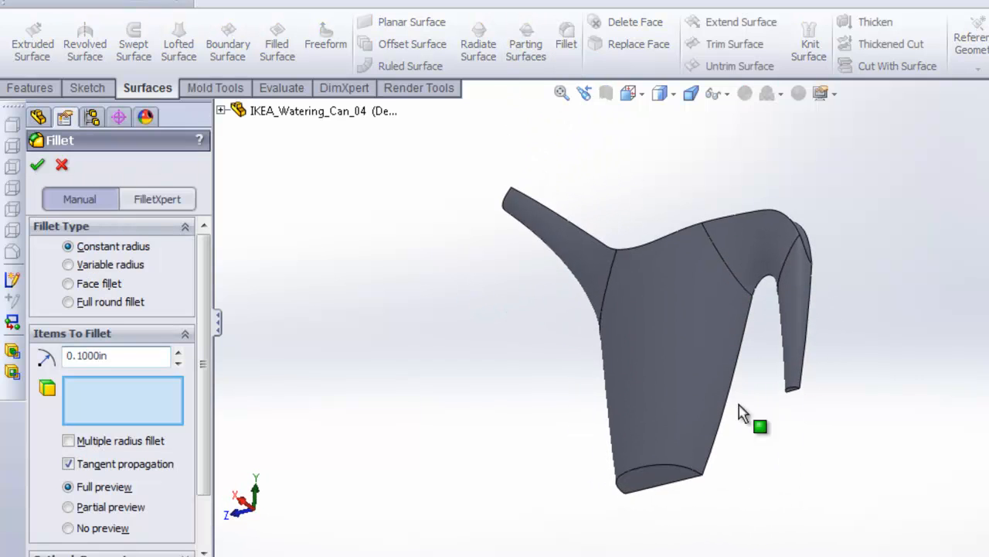
scroll(645, 464, down, 3)
click(646, 453)
scroll(884, 376, down, 3)
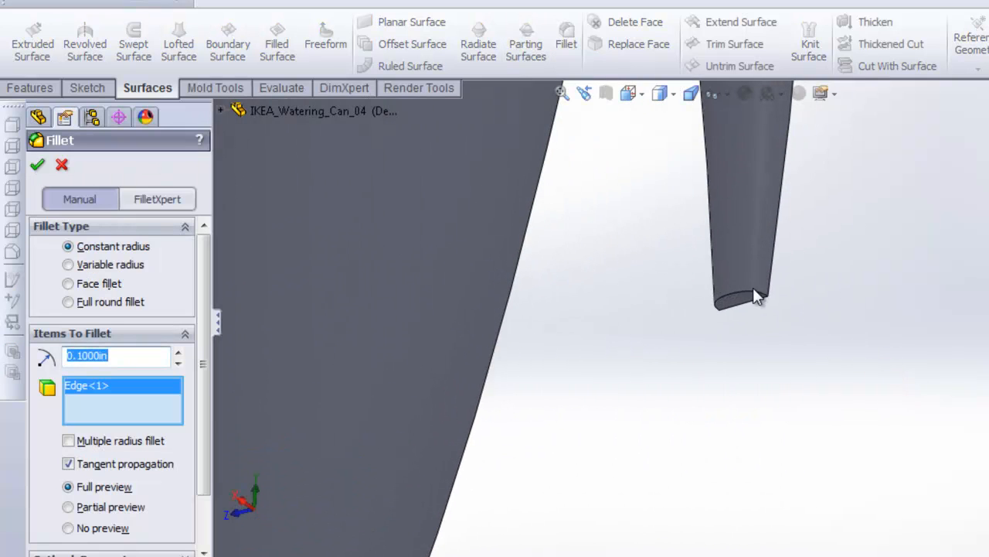
click(719, 311)
scroll(691, 354, up, 5)
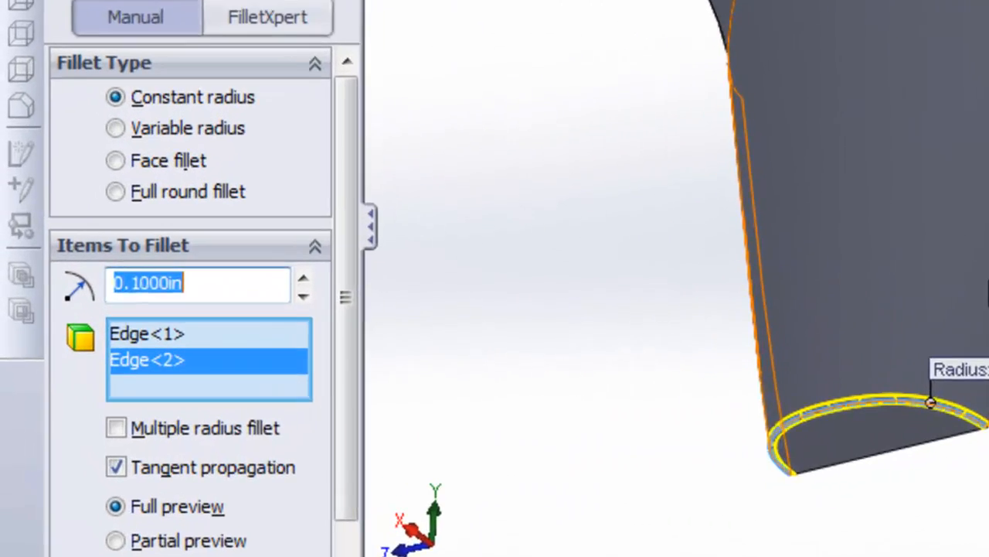
text(.04)
key(Return)
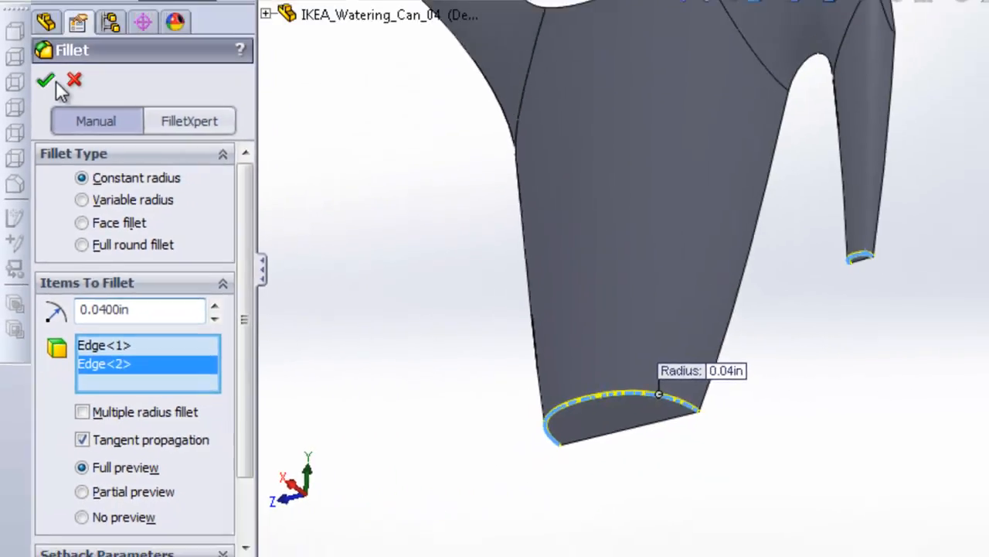
click(51, 81)
Start a shell and select the top opening face, the large flat side face and the spout end face for removal
scroll(555, 240, up, 3)
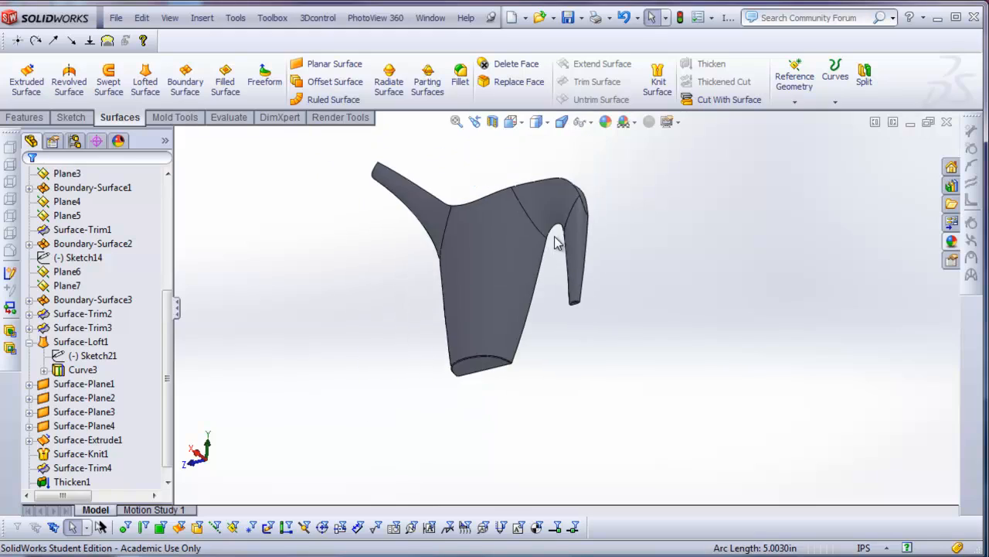
middle_drag(555, 238, 670, 181)
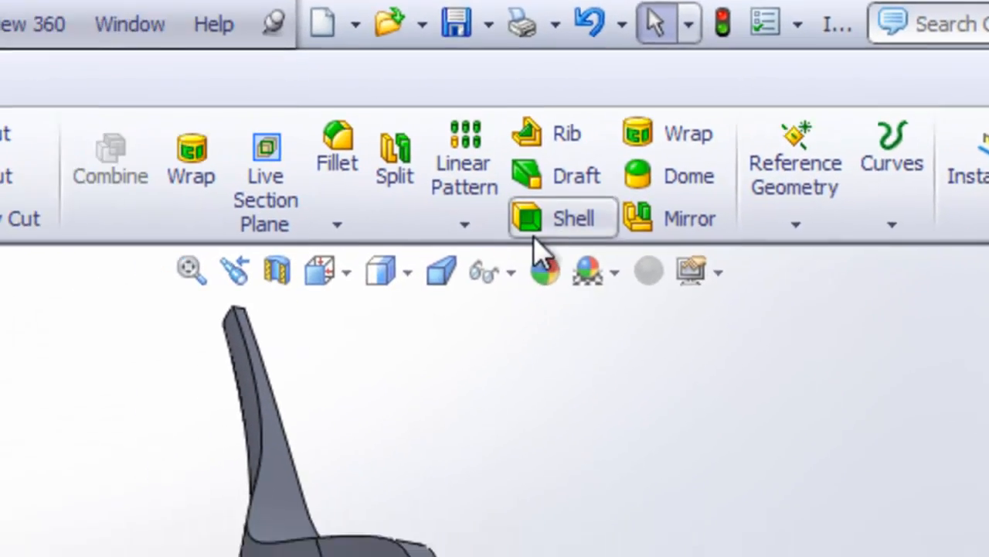
click(544, 174)
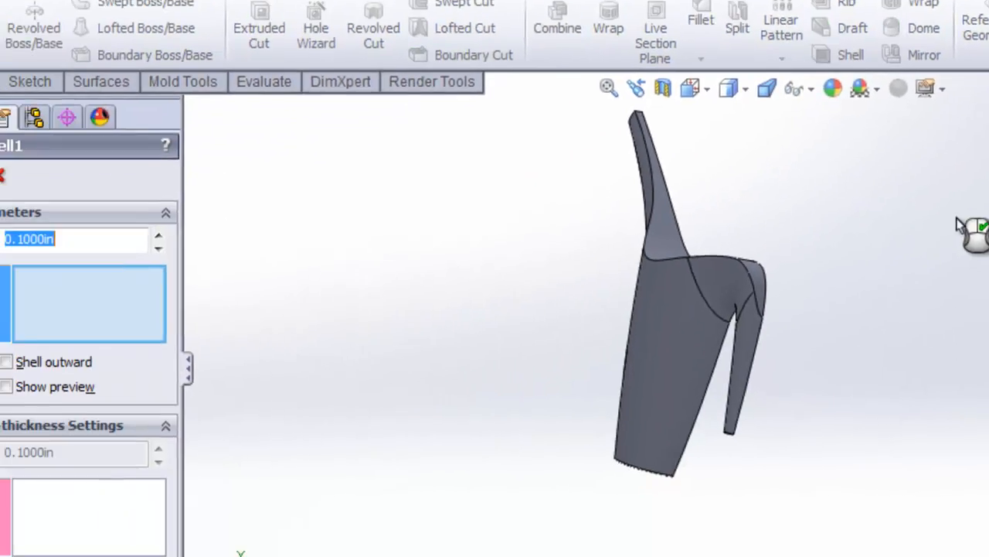
click(663, 256)
click(715, 246)
middle_drag(846, 243, 762, 202)
scroll(762, 209, down, 5)
click(759, 246)
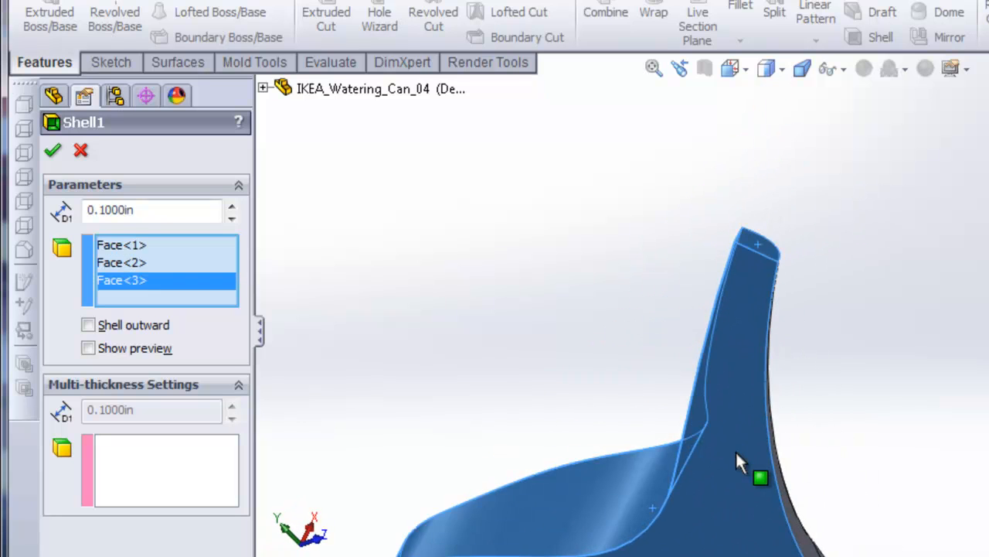
Add the handle's end face to the removed faces and shell the can with a 0.075 in wall thickness
scroll(739, 459, up, 5)
middle_drag(744, 461, 767, 398)
scroll(742, 355, down, 5)
click(732, 316)
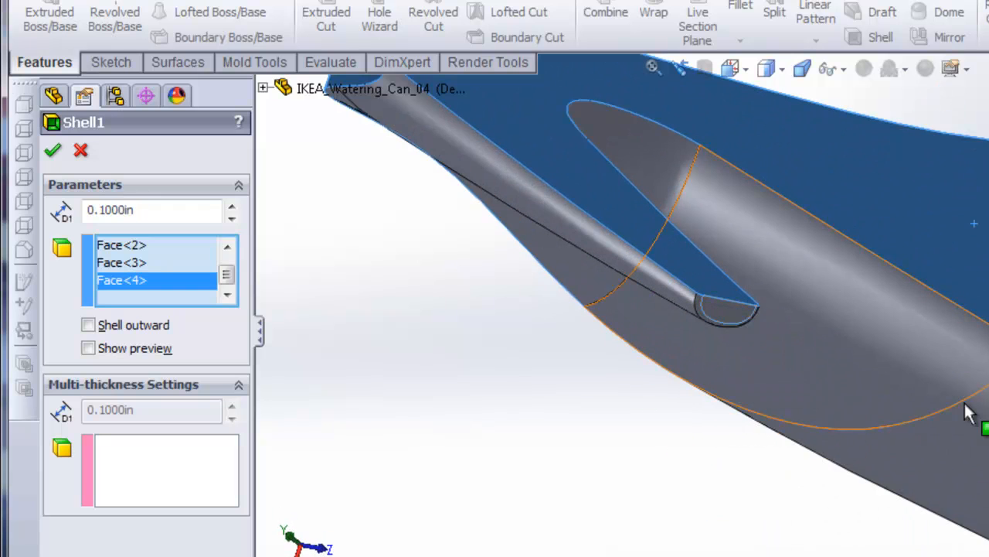
scroll(881, 309, up, 4)
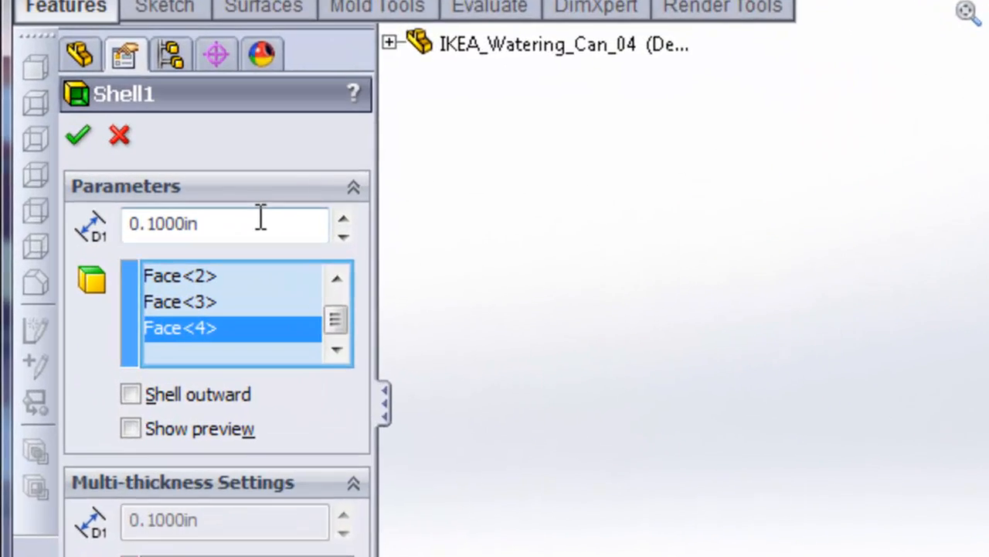
double_click(175, 208)
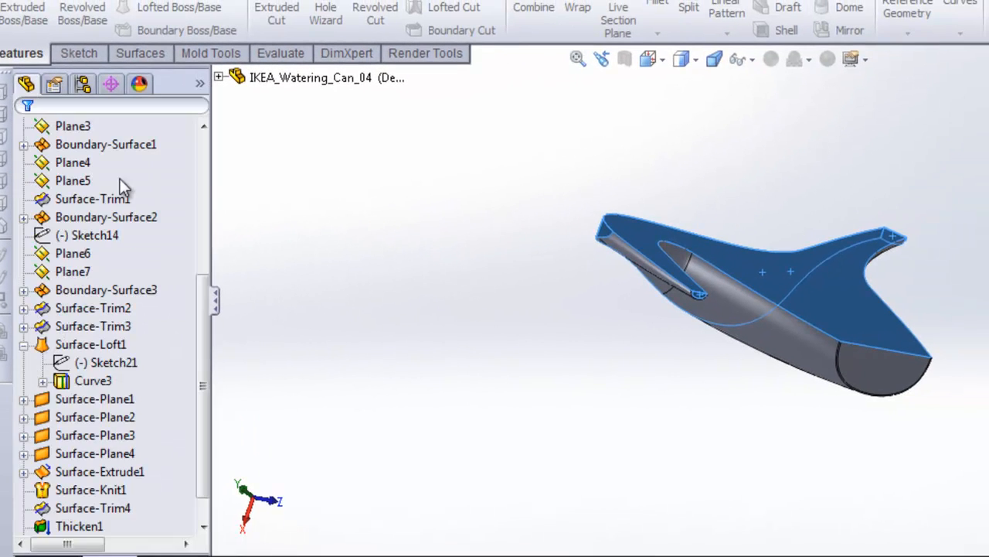
Inspect the shelled can's wall along the rim, the handle gap and the body interior from several angles
middle_drag(761, 237, 756, 425)
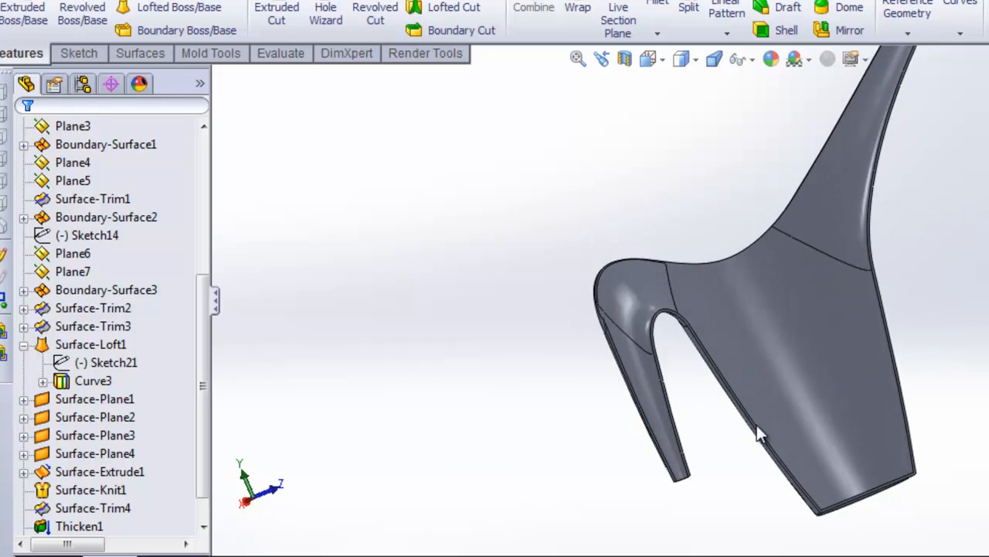
scroll(757, 424, down, 5)
middle_drag(623, 257, 635, 320)
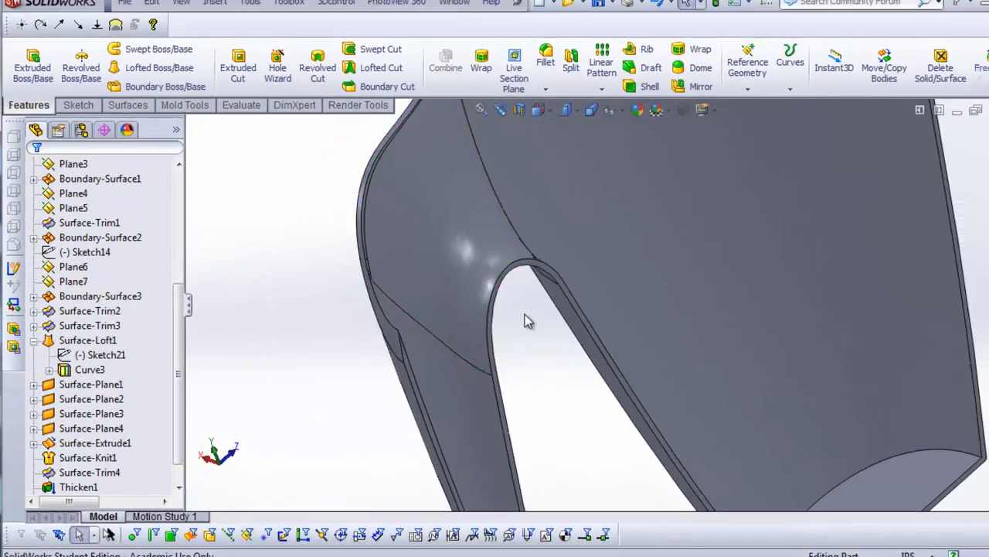
scroll(526, 297, up, 4)
mouse_move(526, 277)
middle_down()
mouse_move(538, 289)
mouse_move(535, 275)
middle_up()
scroll(520, 249, down, 5)
middle_drag(545, 312, 619, 420)
scroll(634, 343, up, 4)
middle_drag(635, 337, 704, 331)
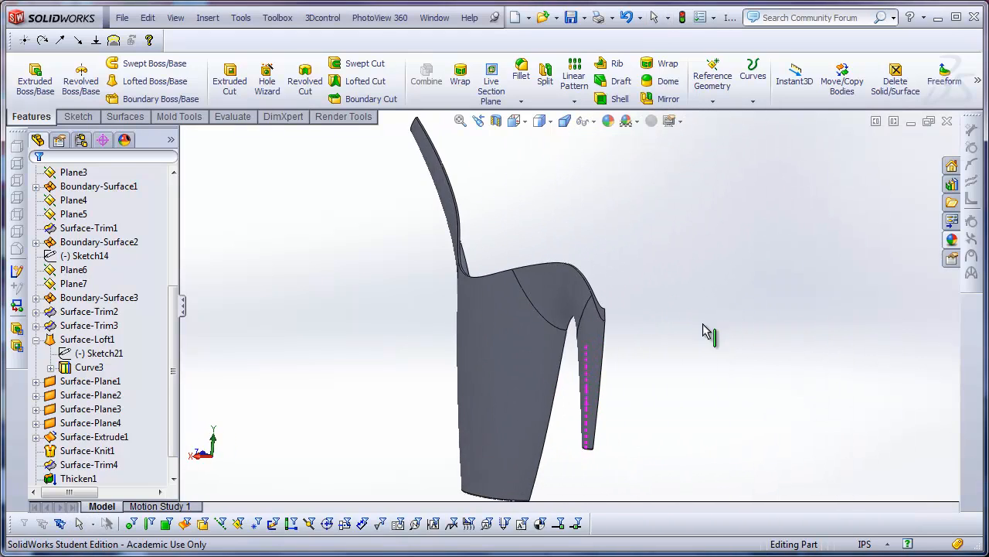
Edit the shell feature and set its wall thickness to 0.08 in
drag(176, 434, 177, 463)
right_click(69, 478)
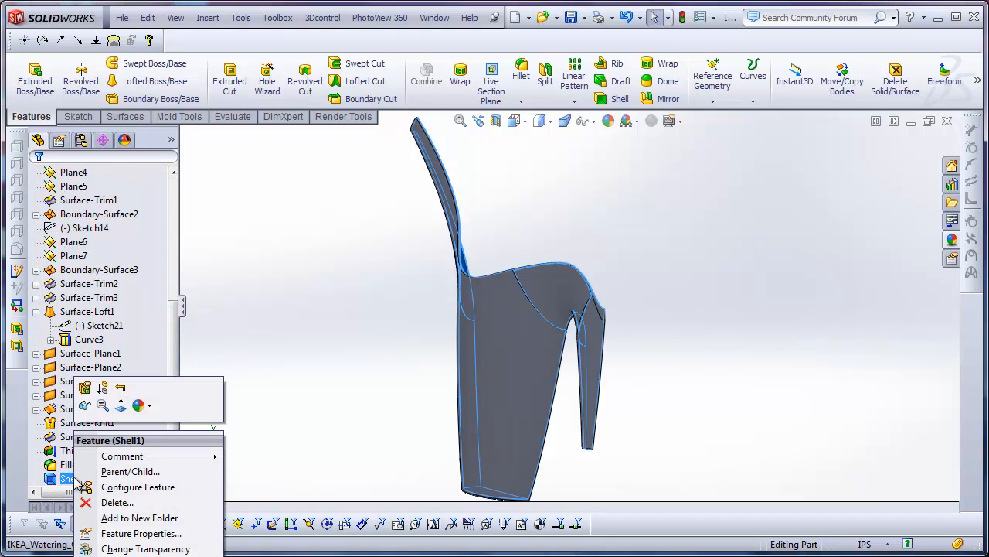
click(87, 386)
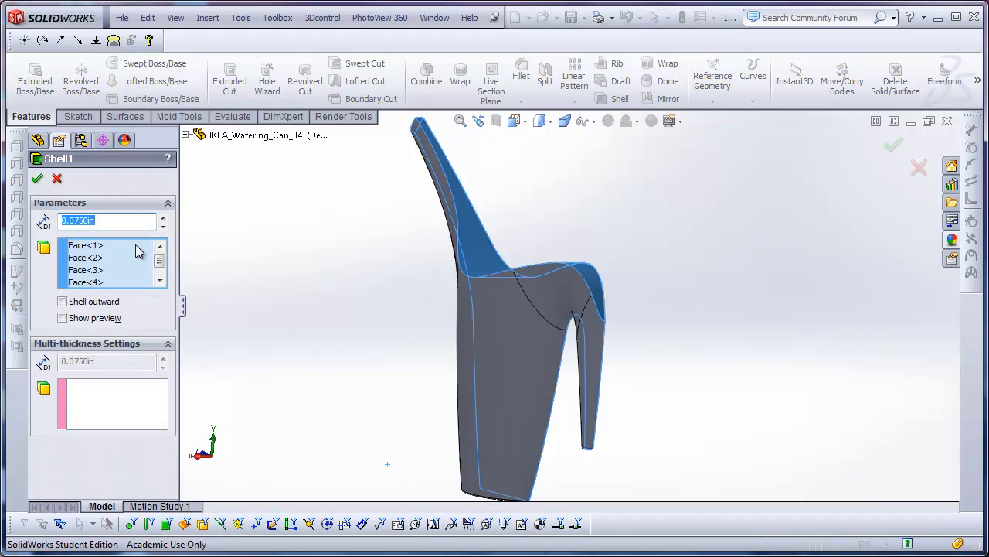
text(.0)
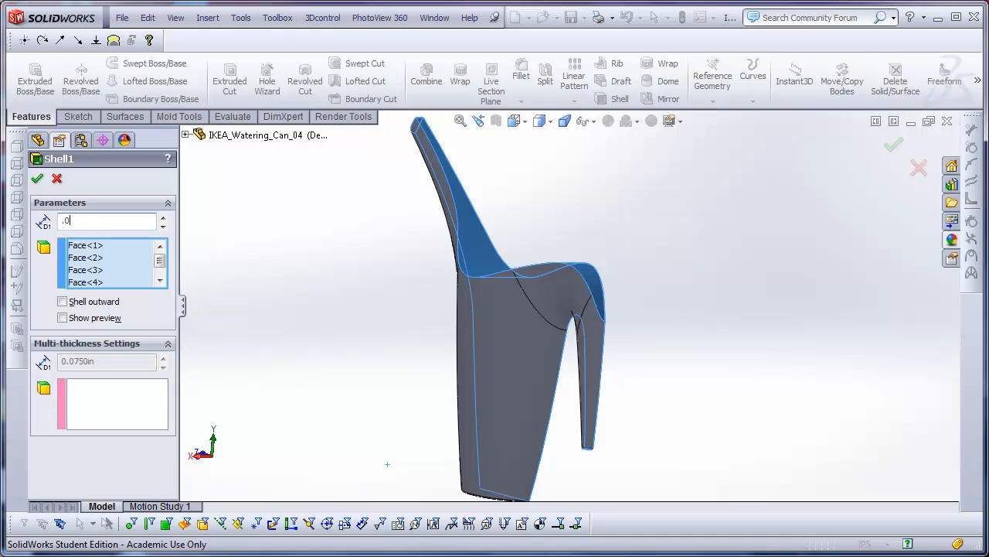
text(8)
key(Tab)
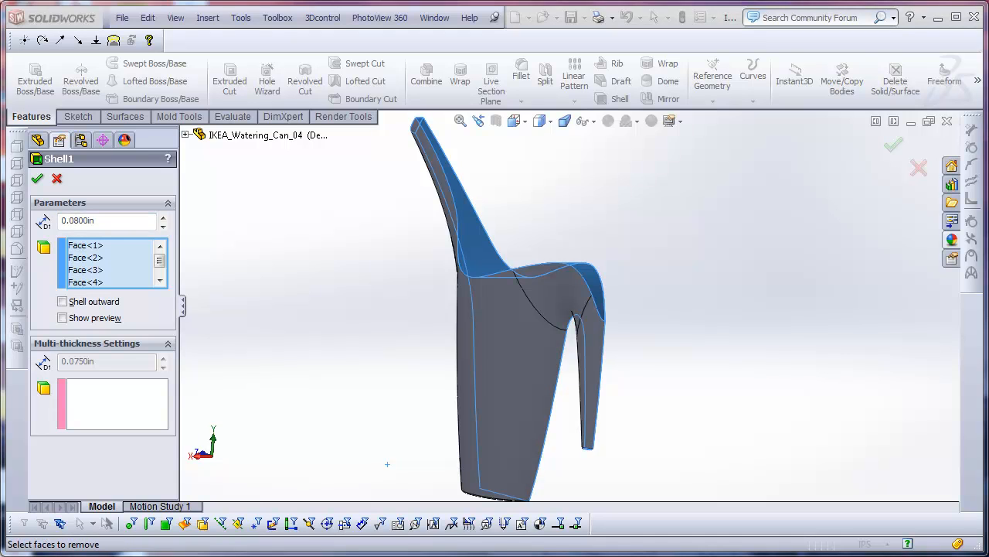
mouse_move(670, 335)
middle_down()
mouse_move(530, 342)
mouse_move(559, 354)
mouse_move(598, 333)
mouse_move(665, 332)
middle_up()
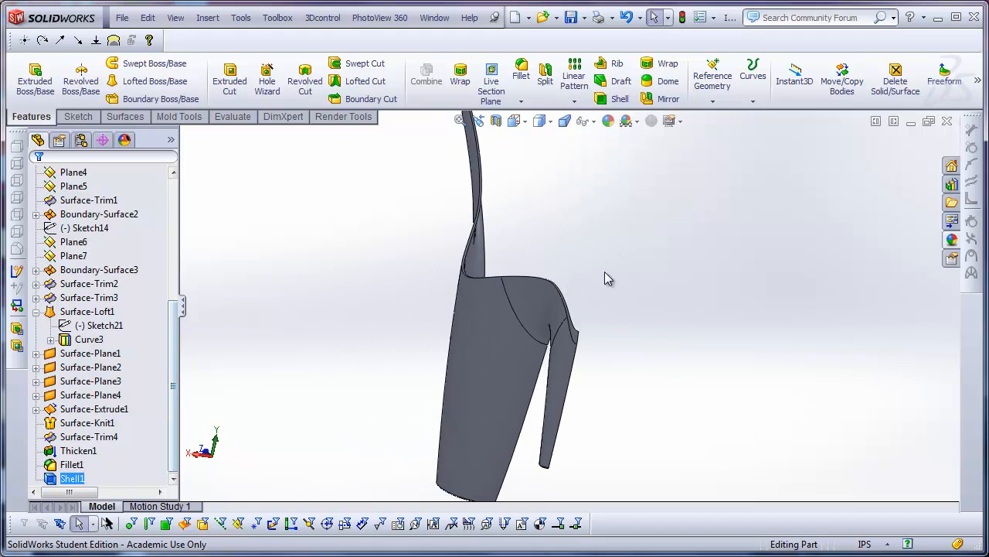
Fillet two edges along the top opening's rim, running over the handle, body and spout, with a 0.04 in radius
middle_drag(604, 271, 623, 309)
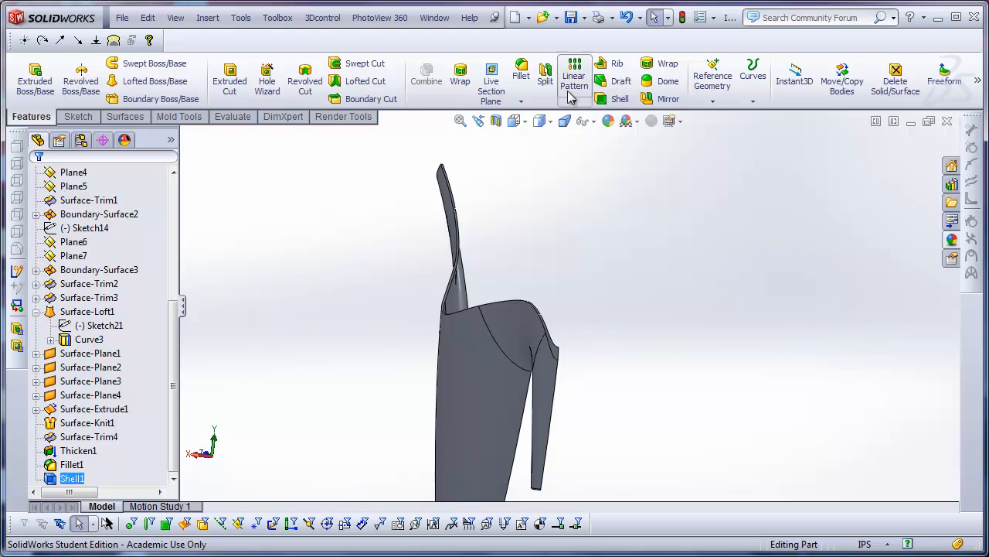
click(520, 71)
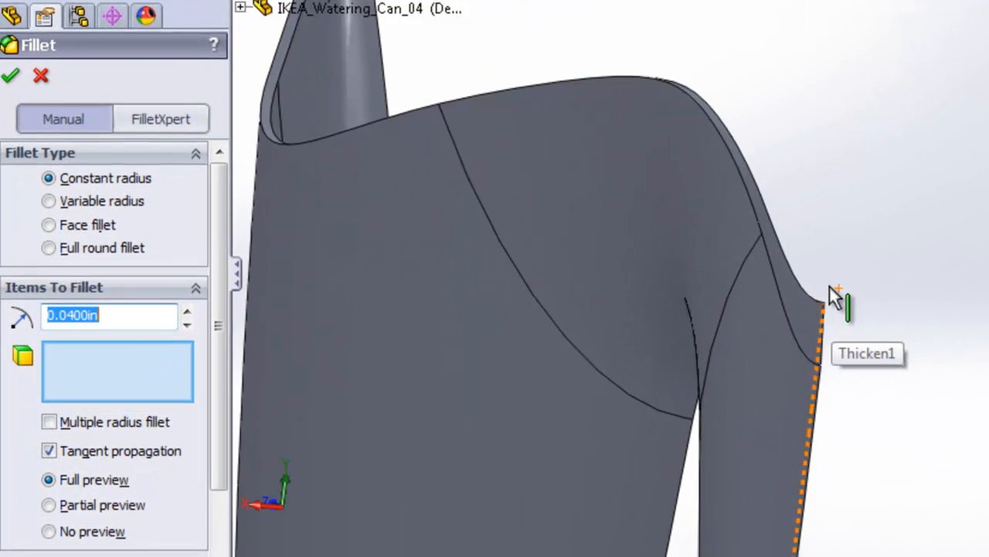
click(743, 166)
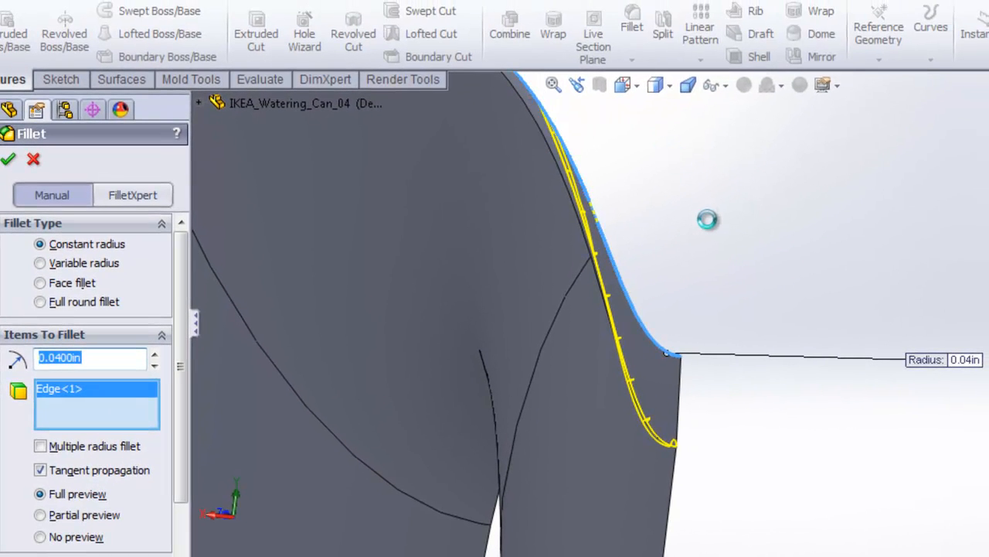
scroll(708, 241, up, 6)
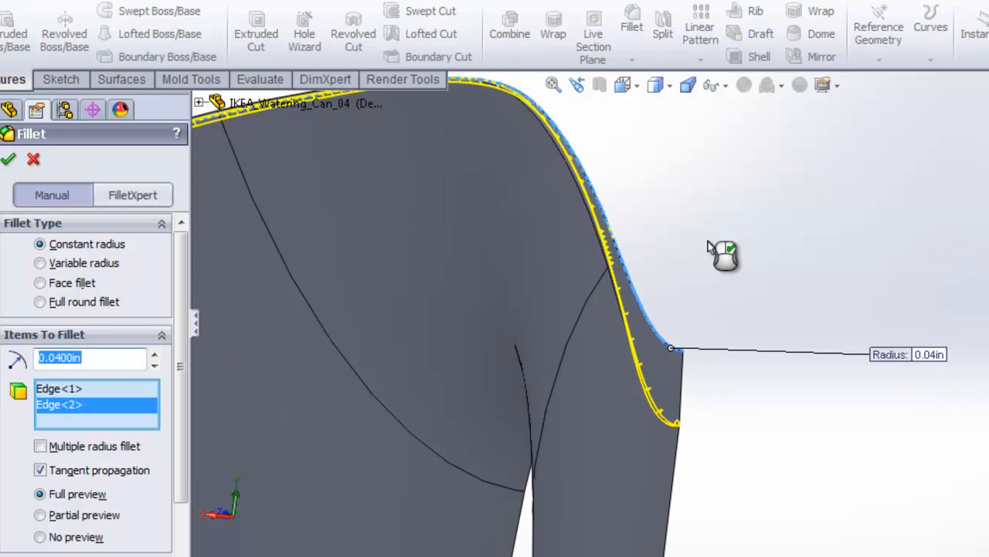
middle_drag(614, 228, 575, 177)
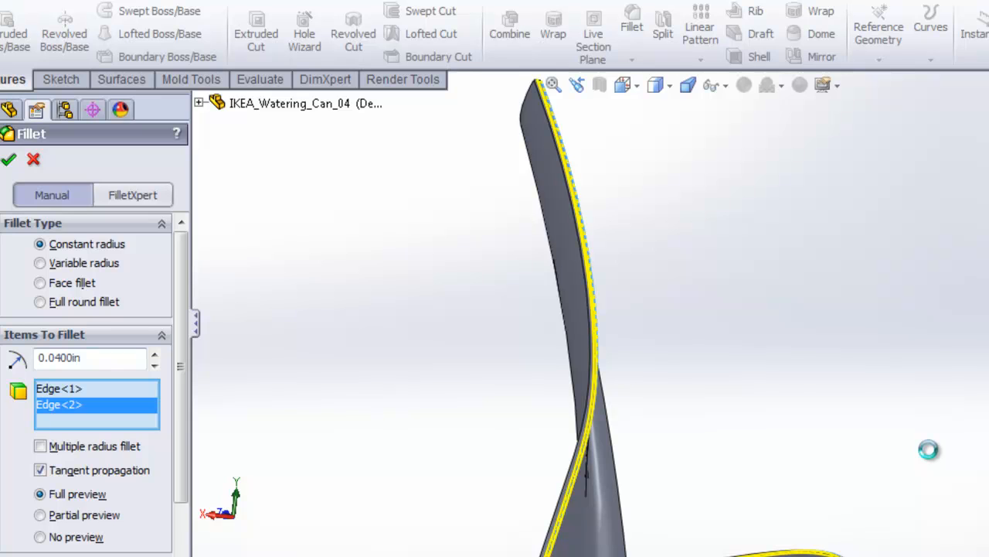
scroll(881, 462, up, 4)
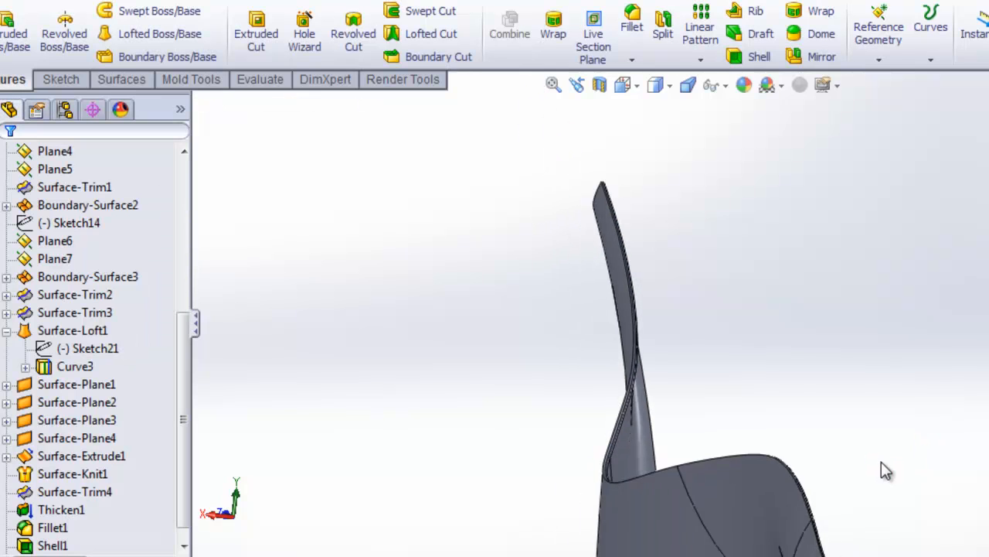
scroll(701, 380, down, 4)
Start a second rim fillet on the remaining sharp edge at the handle and set its radius to 0.02 in
scroll(701, 380, down, 4)
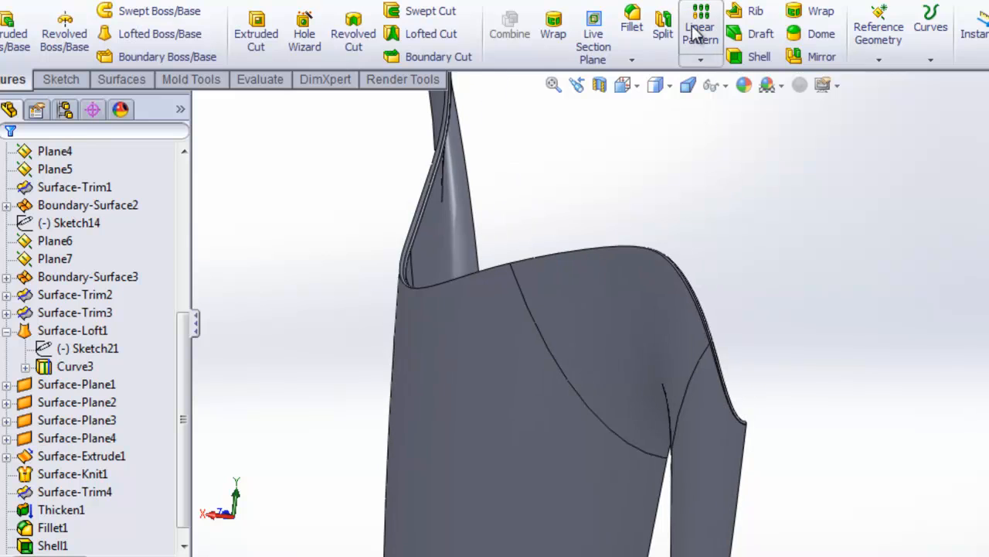
scroll(671, 318, down, 5)
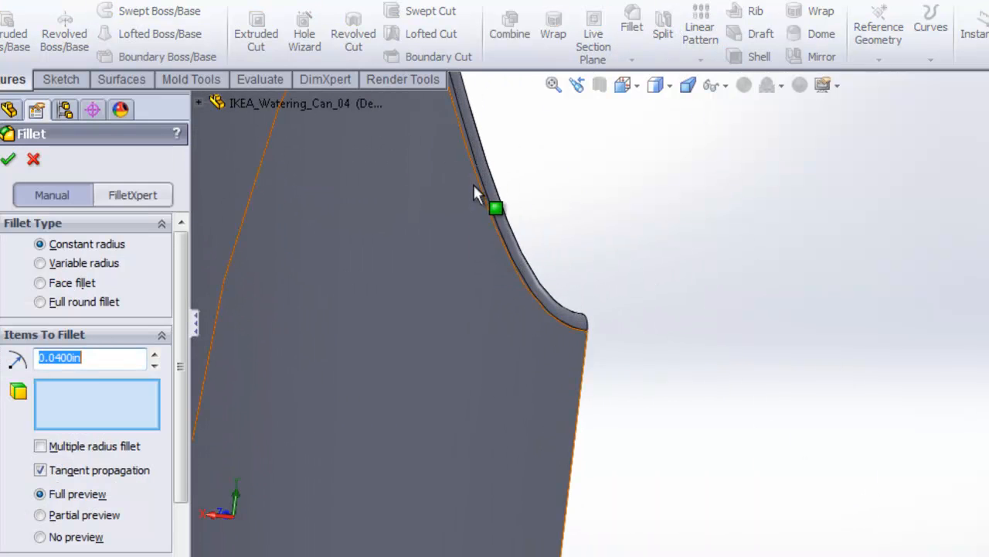
click(471, 146)
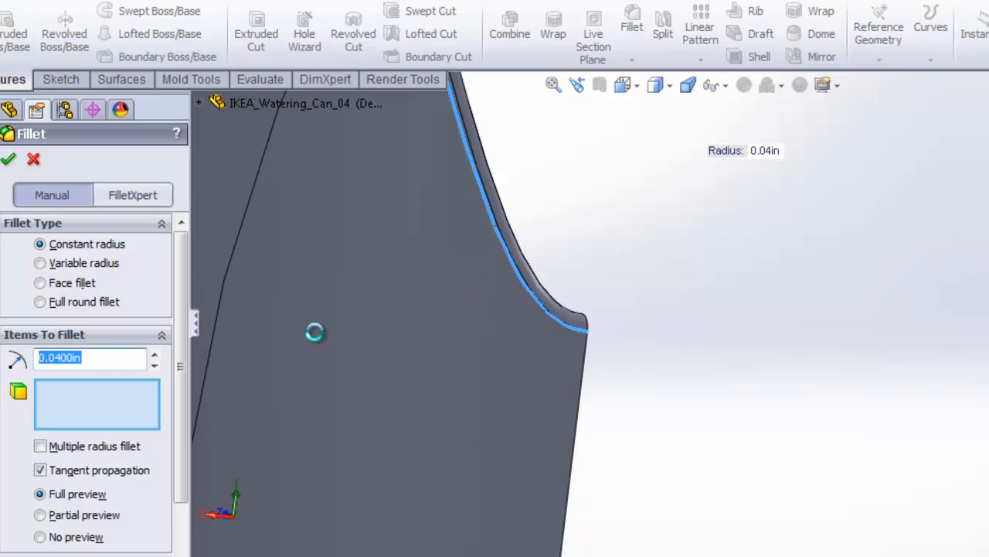
text(.02)
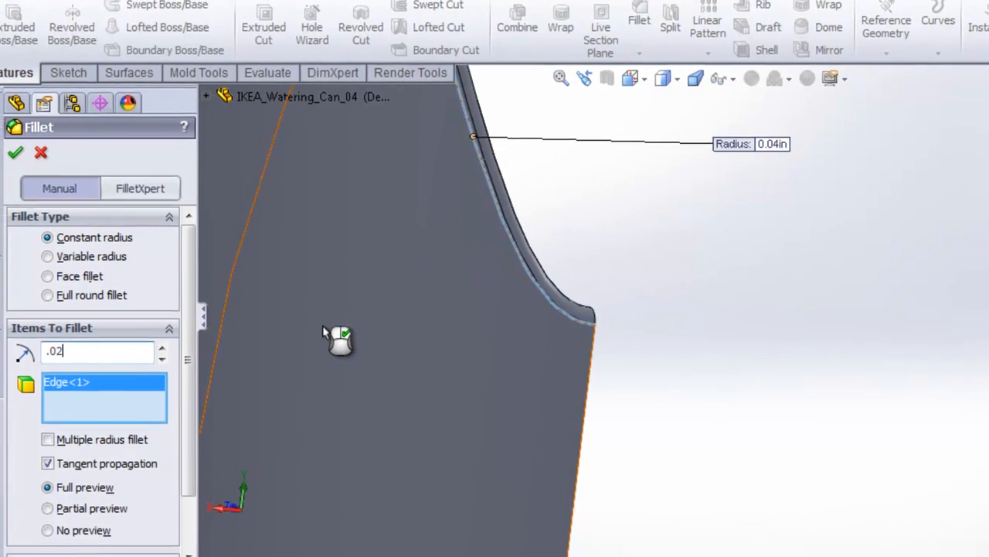
scroll(409, 212, up, 9)
scroll(630, 175, down, 3)
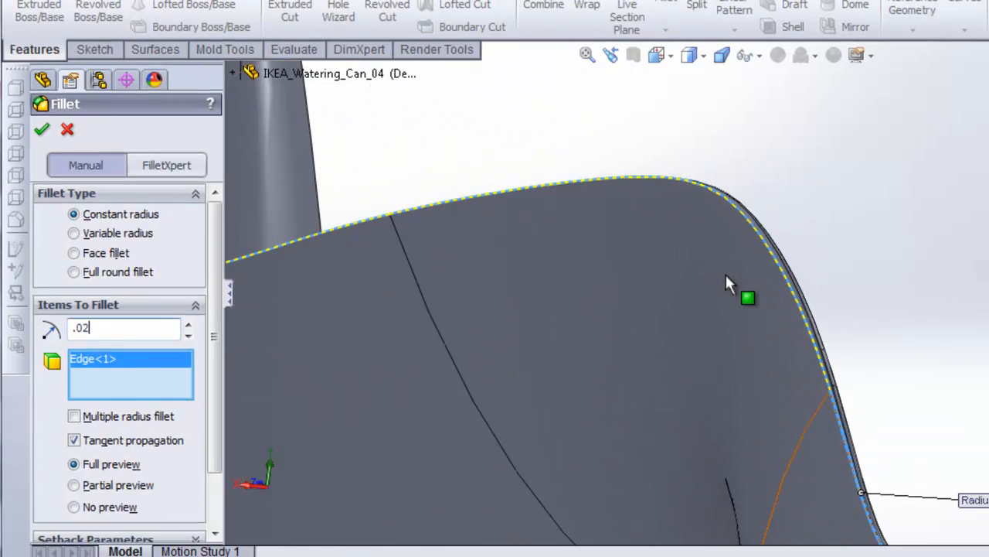
Add the second rim edge, curving from the body toward the spout, to the 0.02 in fillet and complete the feature
middle_drag(705, 320, 647, 185)
middle_drag(519, 161, 742, 395)
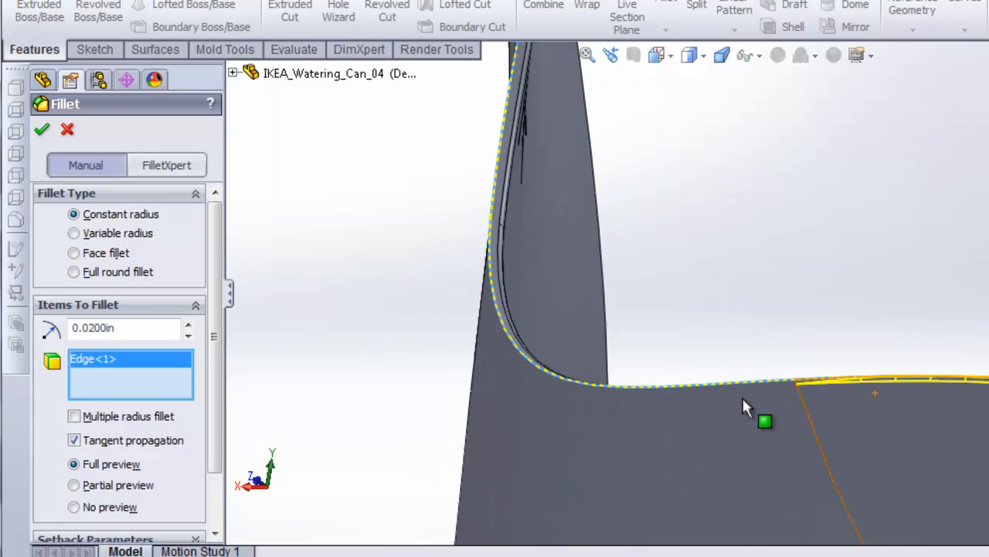
scroll(742, 396, down, 3)
scroll(674, 407, down, 1)
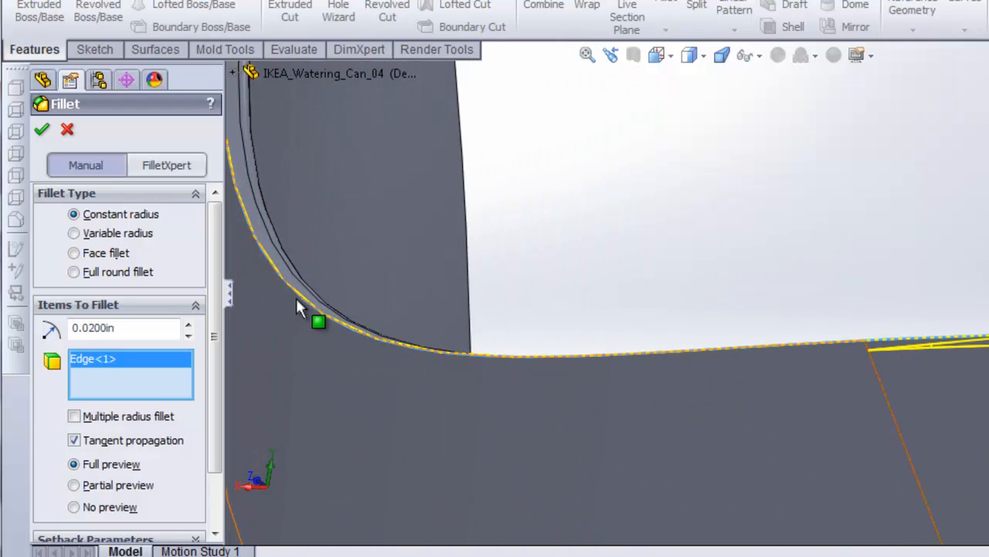
click(886, 438)
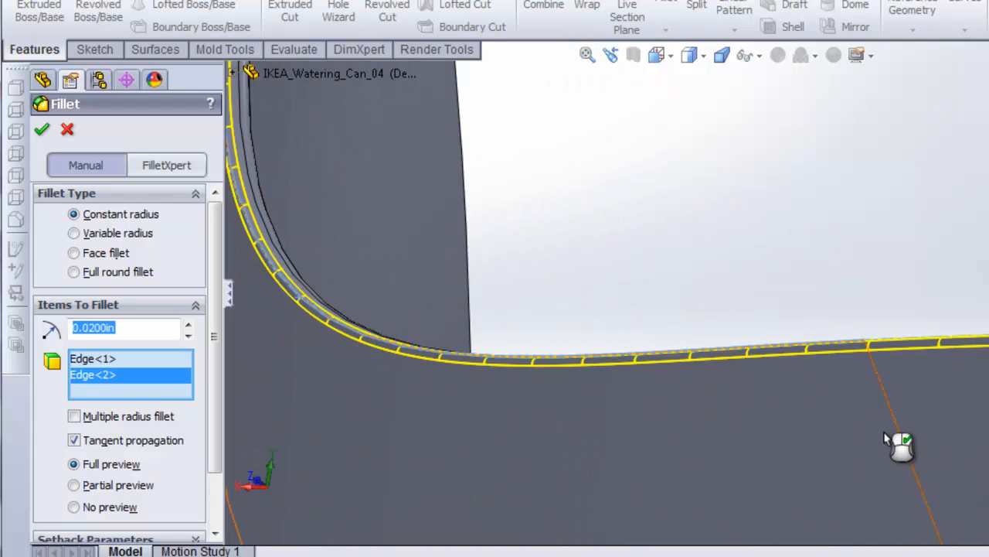
middle_drag(840, 418, 665, 151)
scroll(665, 155, up, 2)
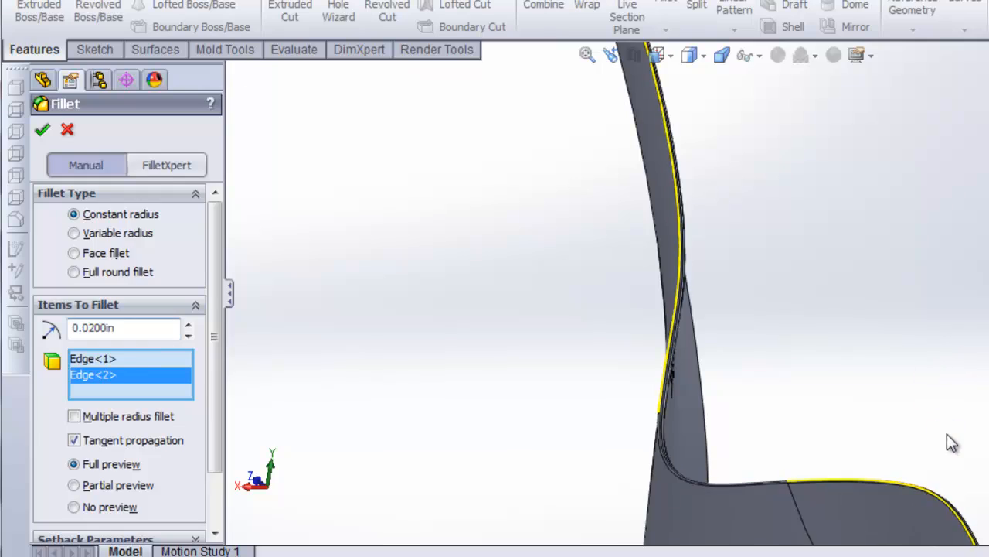
scroll(947, 433, up, 6)
middle_drag(946, 431, 593, 334)
scroll(751, 337, down, 4)
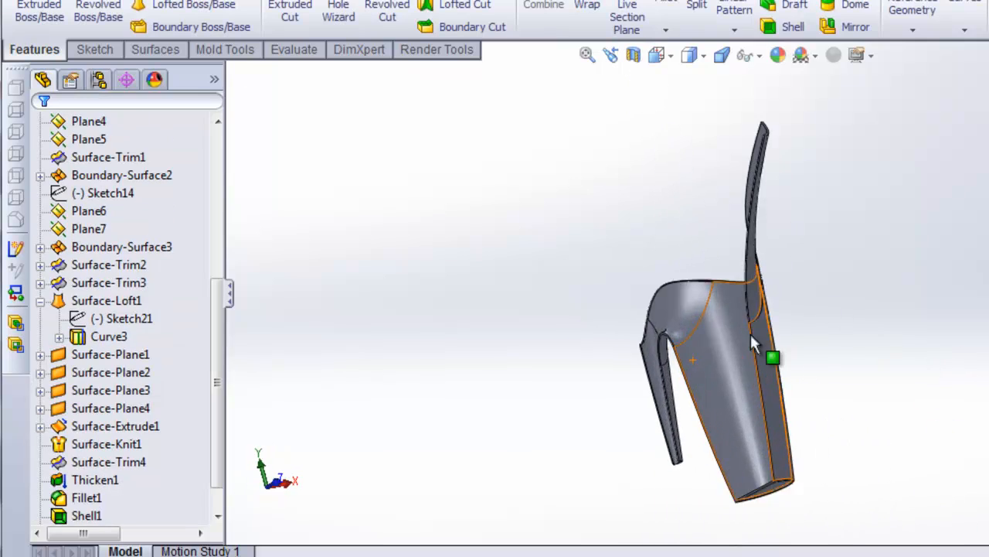
Mirror the filleted half-can body about the Right Plane with Merge solids enabled
mouse_move(751, 340)
middle_down()
mouse_move(715, 320)
mouse_move(757, 350)
middle_up()
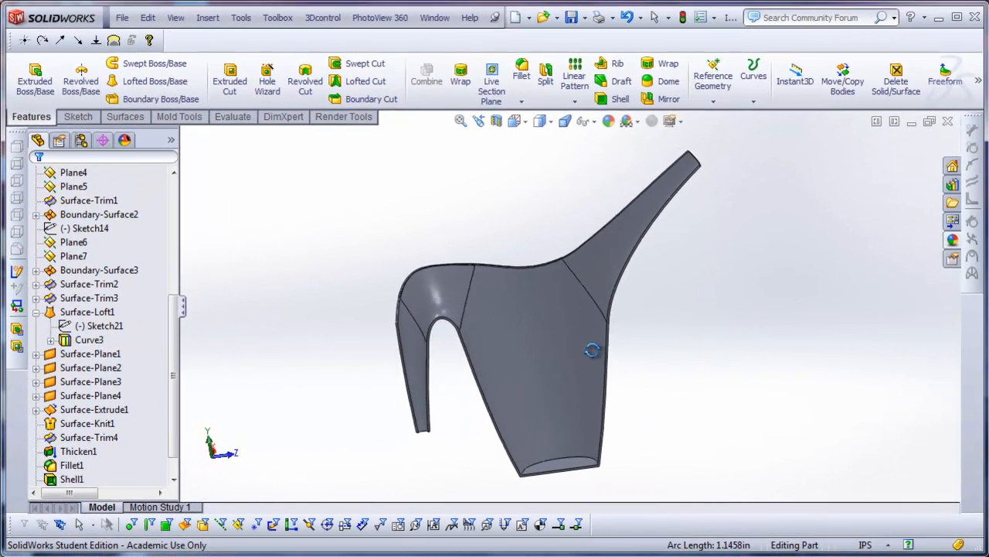
middle_drag(592, 350, 732, 370)
scroll(174, 413, down, 1)
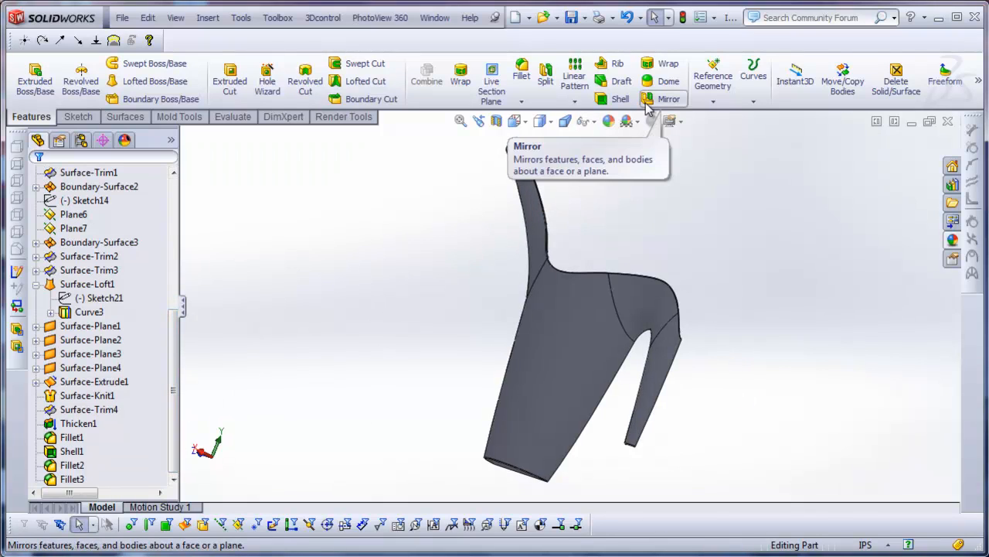
scroll(108, 332, up, 8)
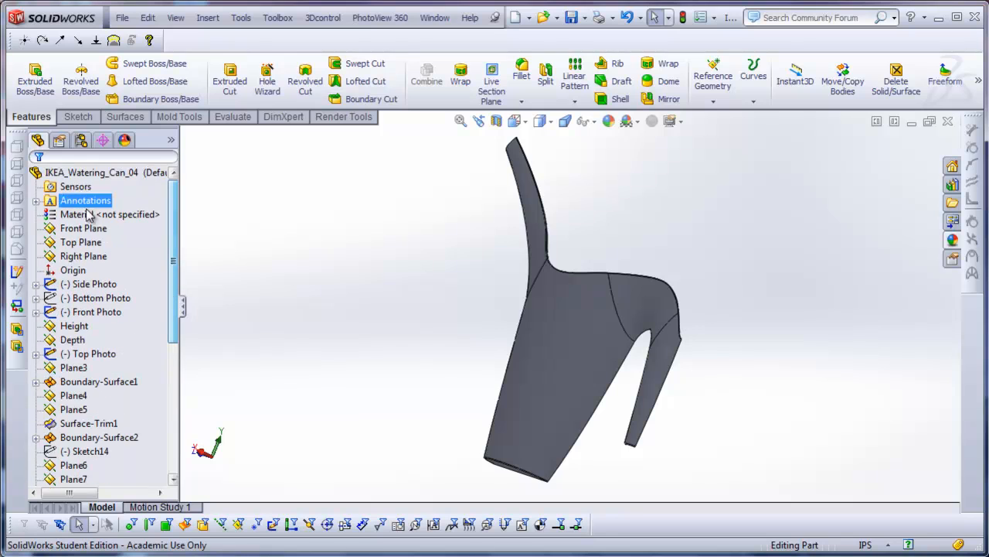
click(83, 256)
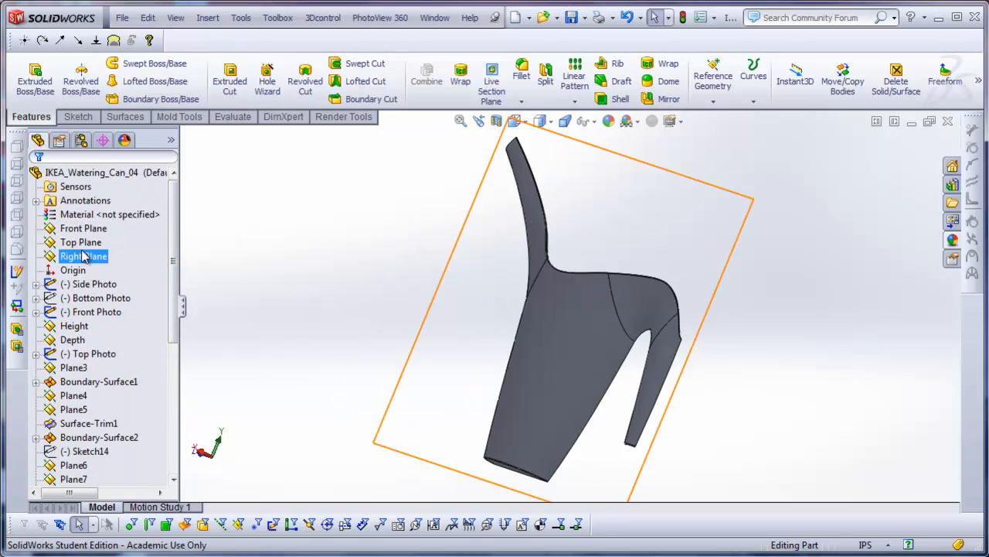
click(662, 100)
scroll(373, 274, down, 3)
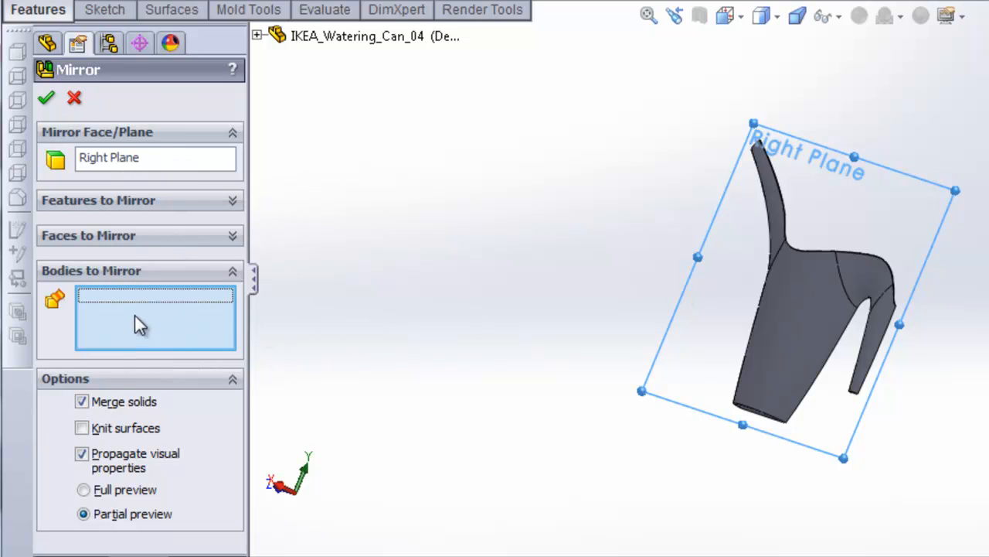
click(831, 296)
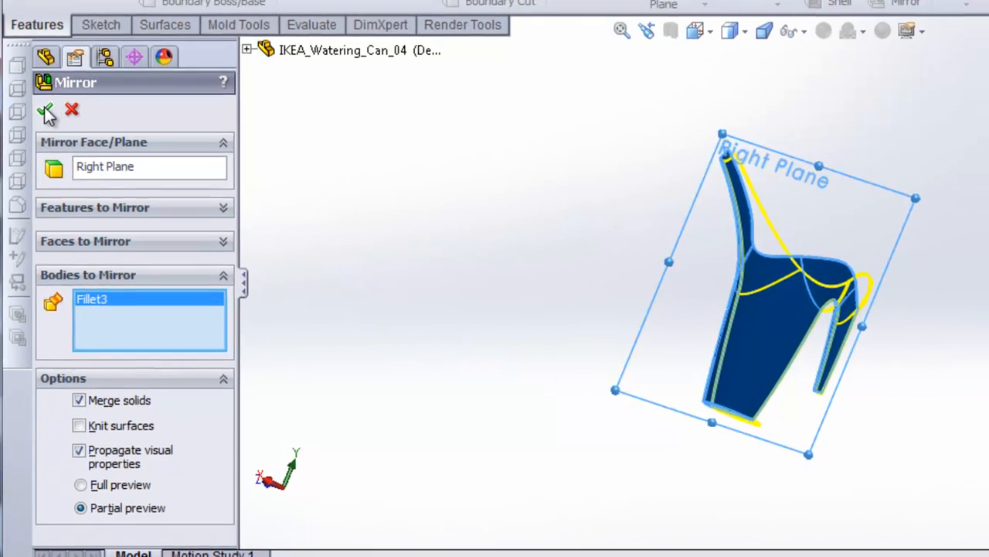
key(Return)
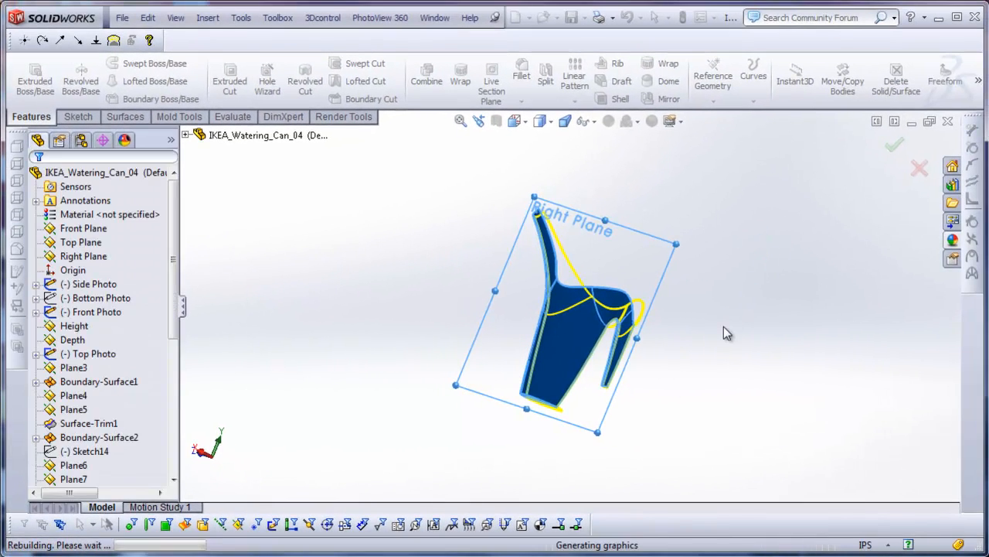
Display the complete watering can shaded without edge lines and inspect it from the side and above
middle_drag(594, 337, 572, 344)
scroll(607, 302, down, 2)
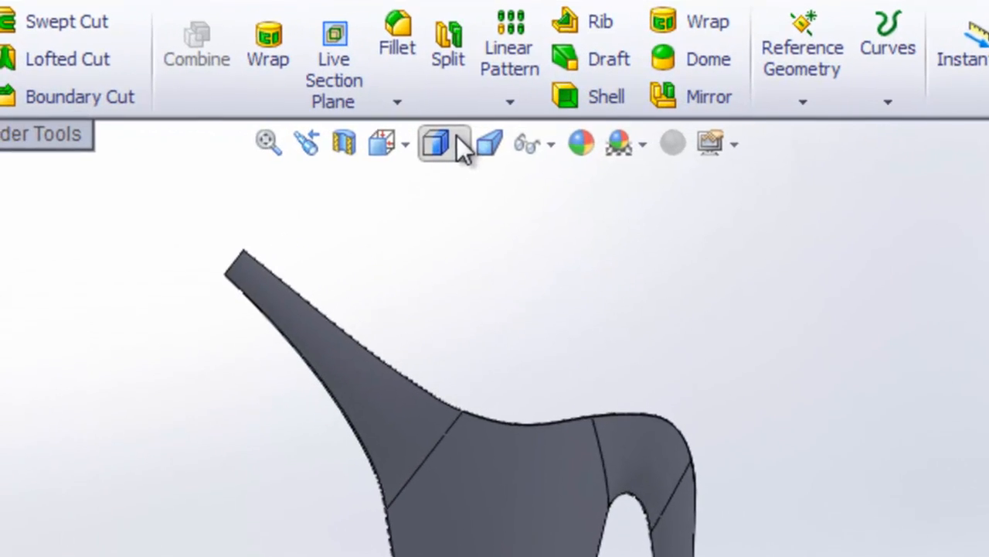
click(510, 131)
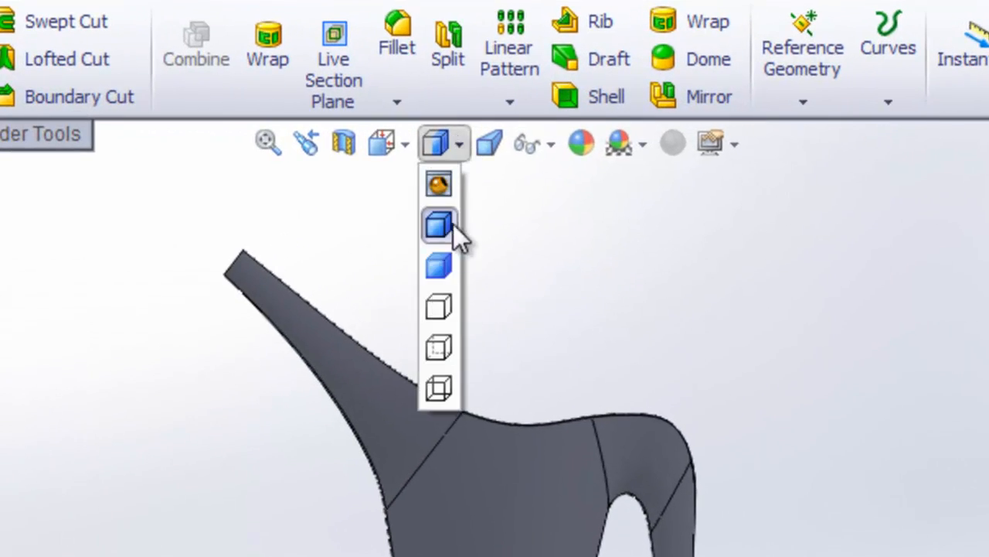
click(493, 213)
middle_drag(667, 287, 598, 402)
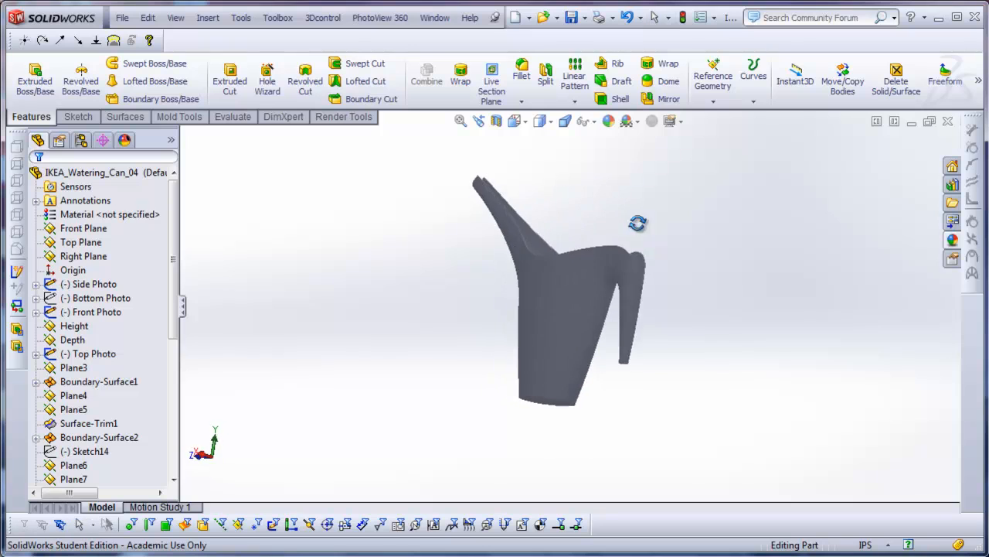
middle_drag(607, 312, 642, 337)
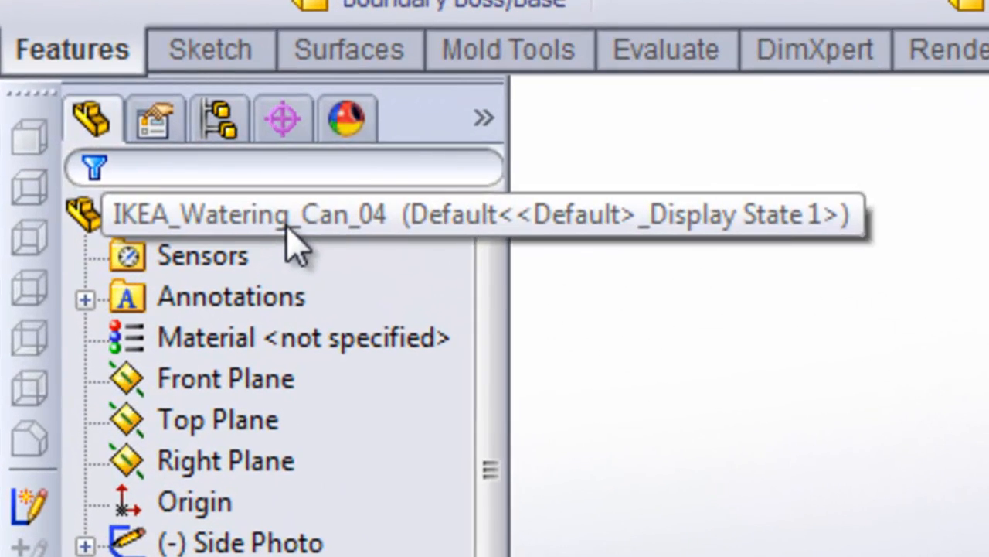
Apply the green satin finish plastic appearance to the entire IKEA_Watering_Can_04 part
right_click(104, 175)
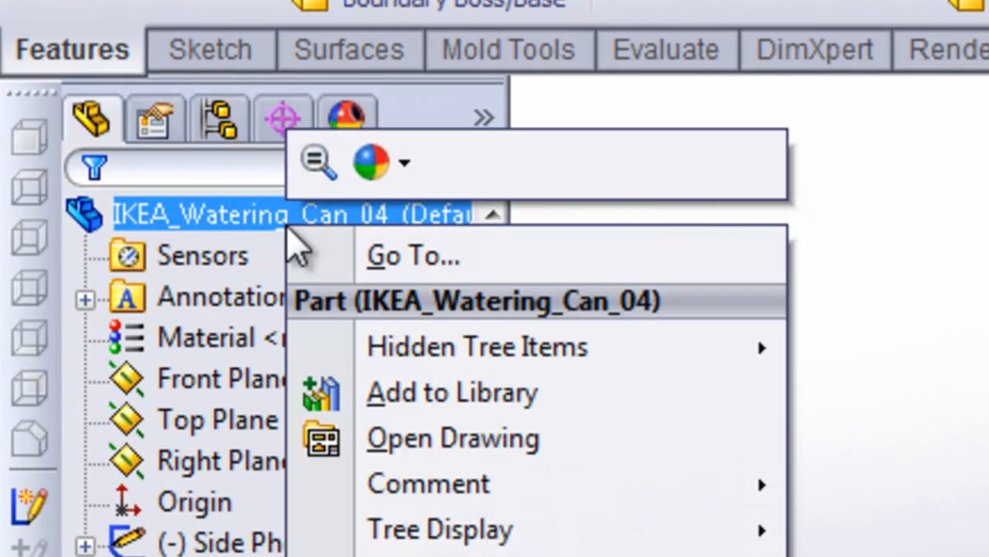
click(393, 176)
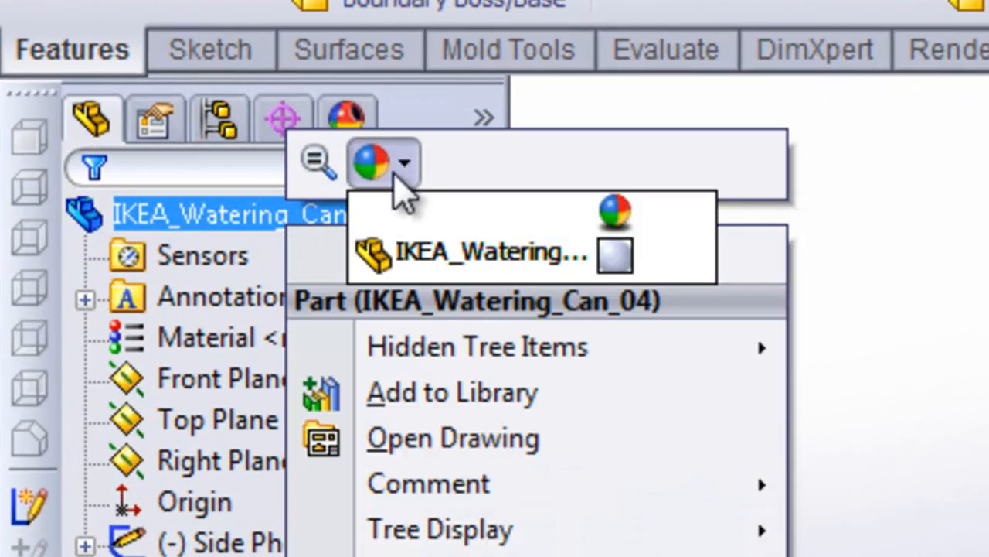
click(444, 260)
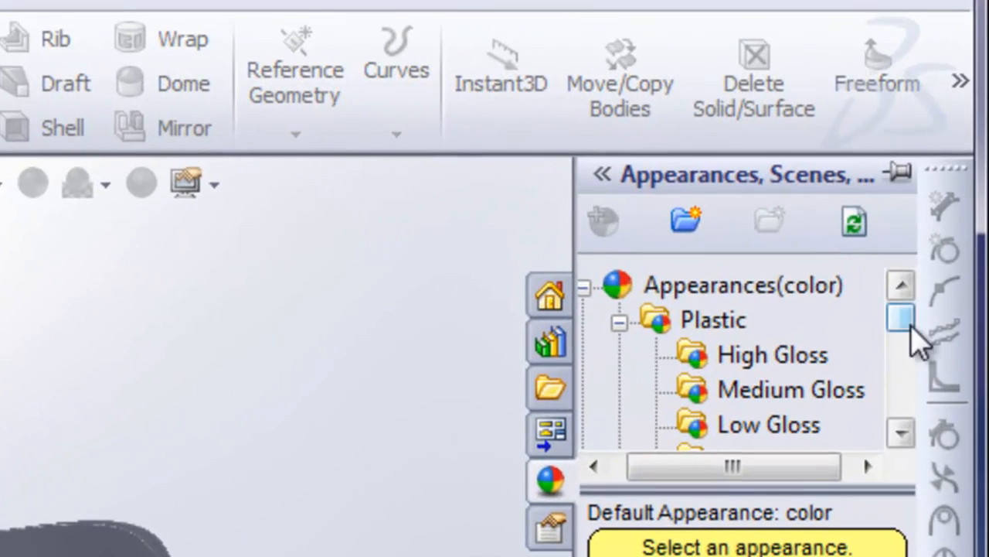
click(728, 288)
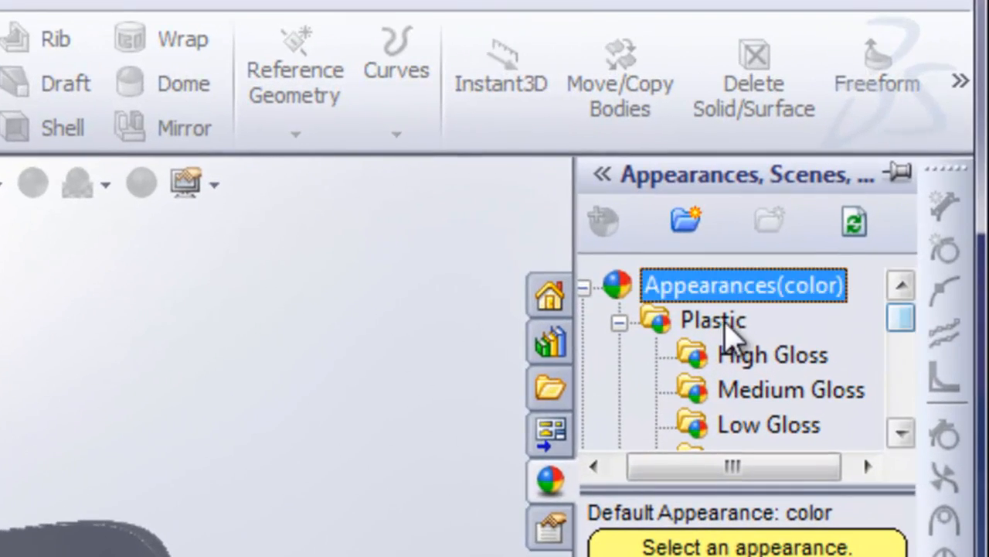
click(730, 320)
click(901, 433)
click(901, 433)
click(901, 433)
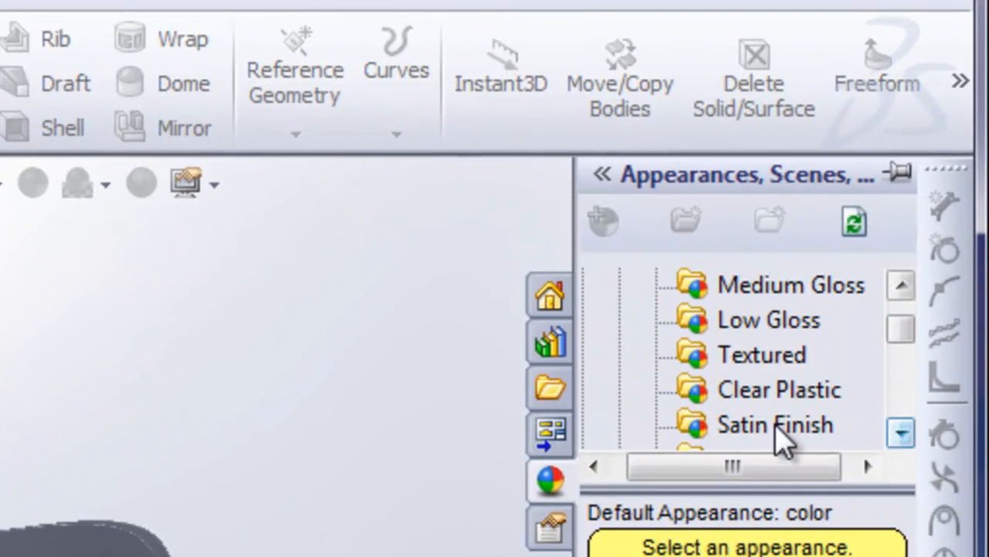
click(773, 426)
drag(948, 333, 949, 482)
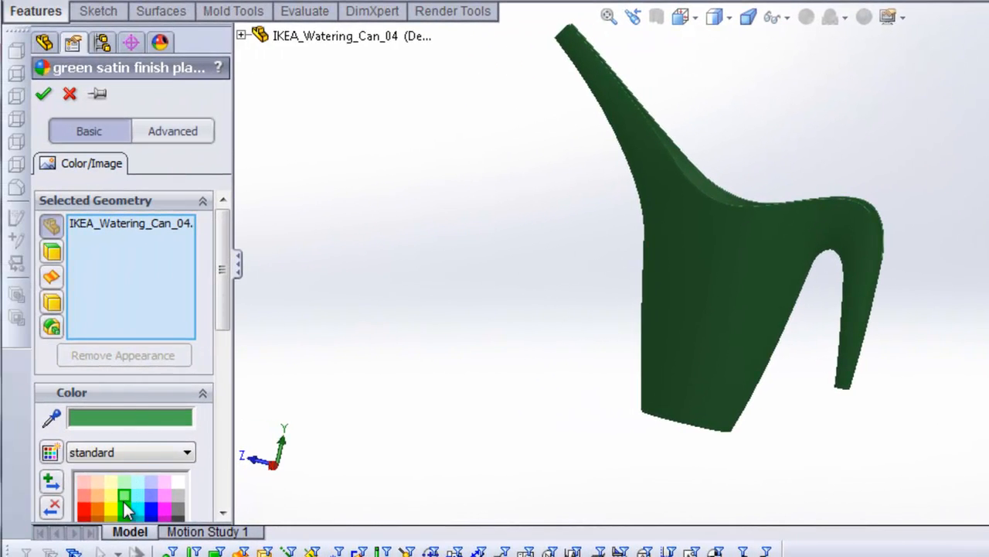
Set the appearance color to the lighter green standard swatch, accept it, and review the can from several angles
click(123, 497)
middle_drag(497, 316, 789, 146)
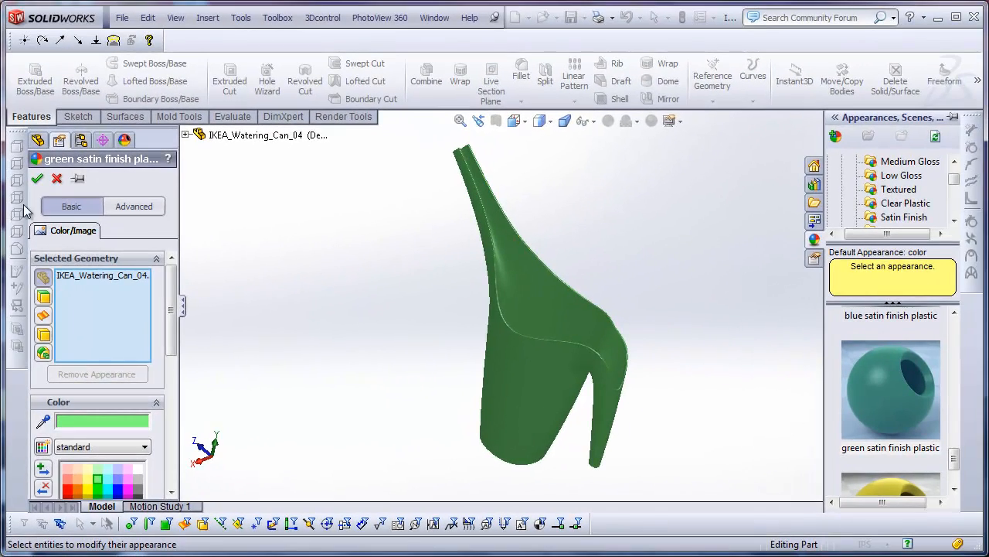
click(36, 179)
middle_drag(461, 322, 414, 308)
scroll(417, 316, down, 2)
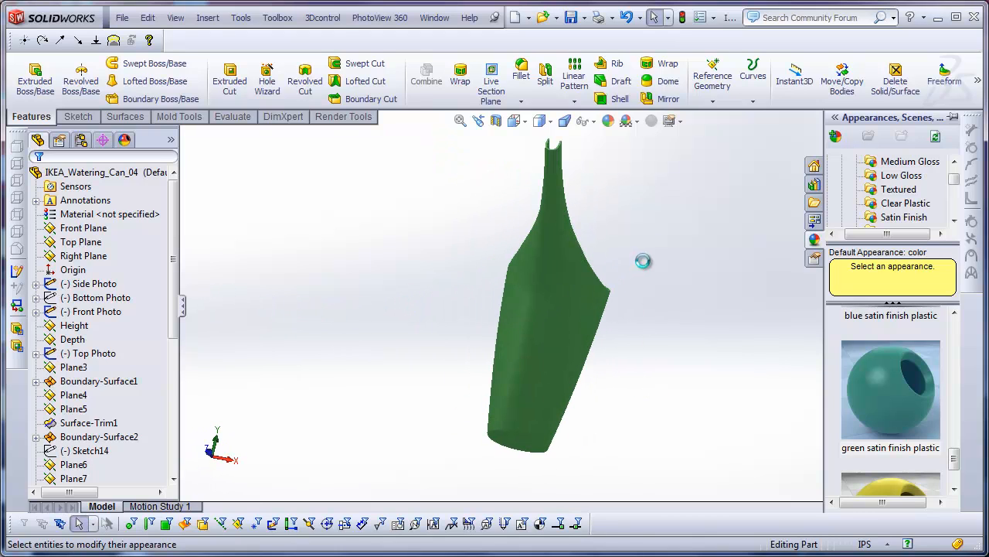
middle_drag(657, 250, 538, 280)
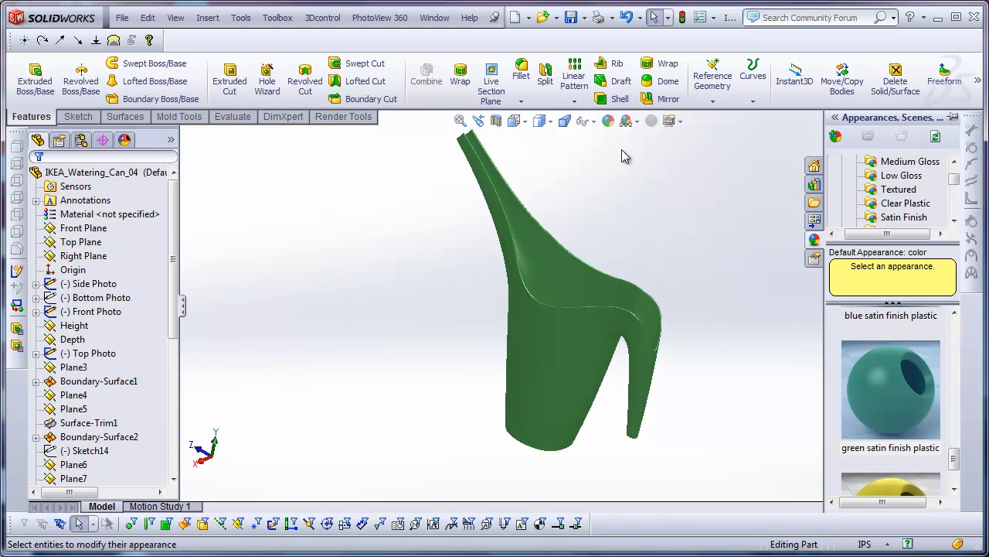